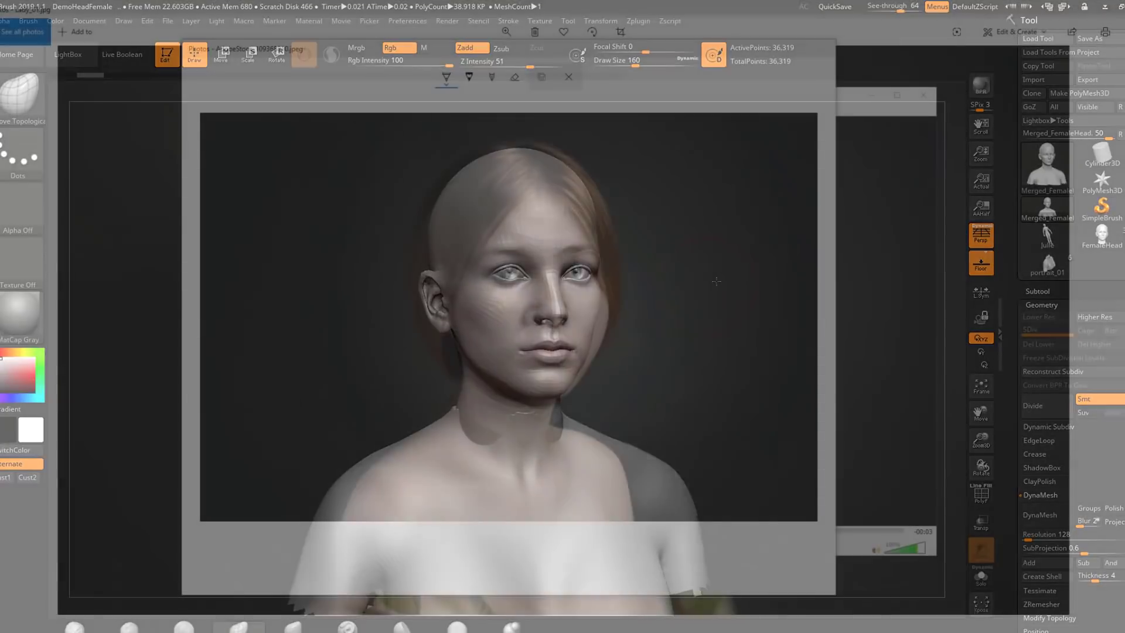
Rotate the bust so its face lines up with the portrait reference photo showing through the window
left_click_drag(726, 279, 711, 280)
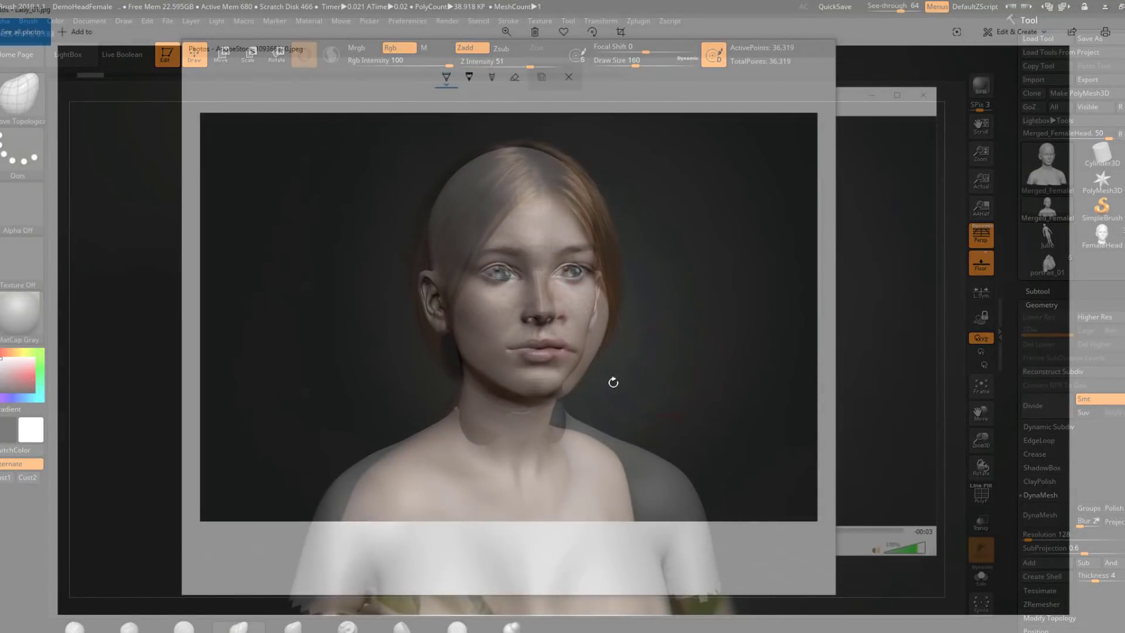
left_click_drag(613, 382, 701, 352)
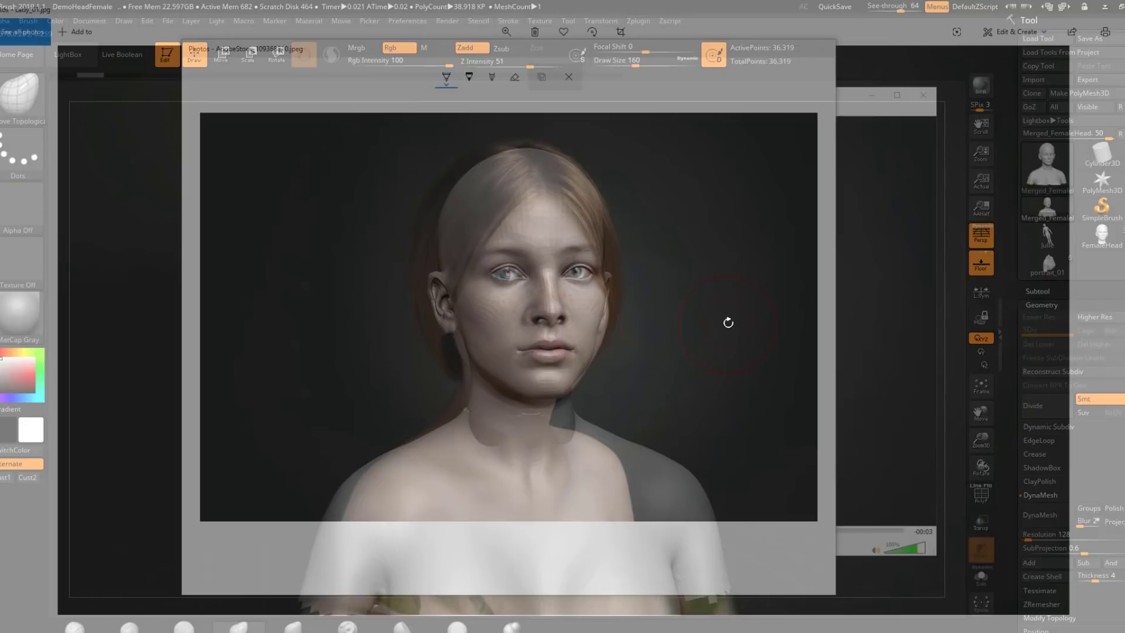
Set the window see-through to 0 and look over the project files in LightBox before hiding it
key("comma")
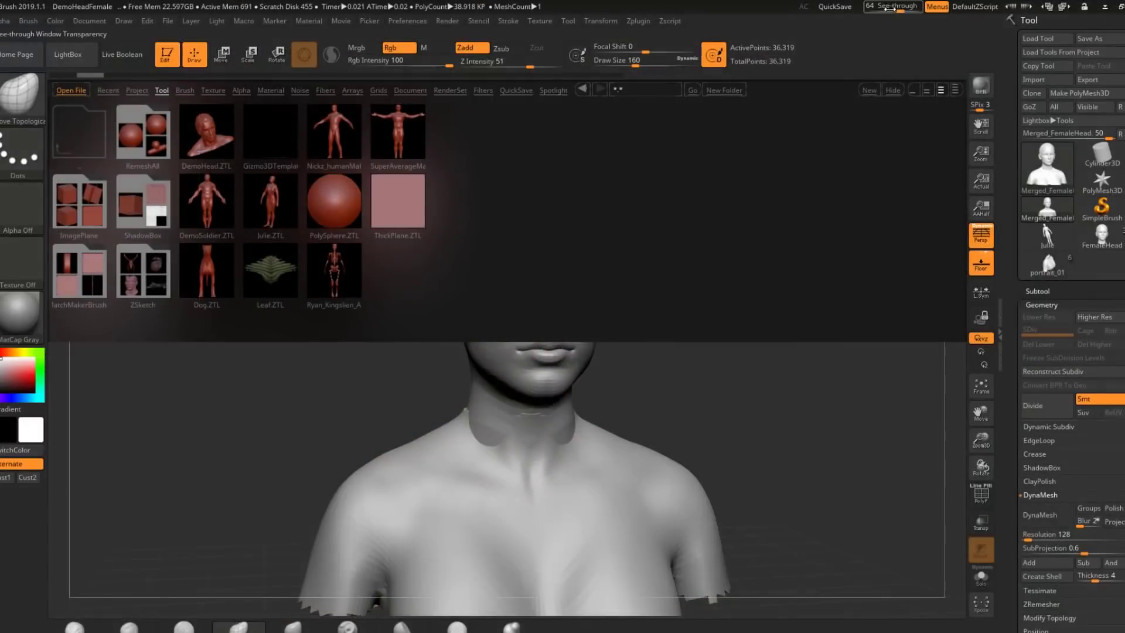
left_click_drag(890, 8, 865, 9)
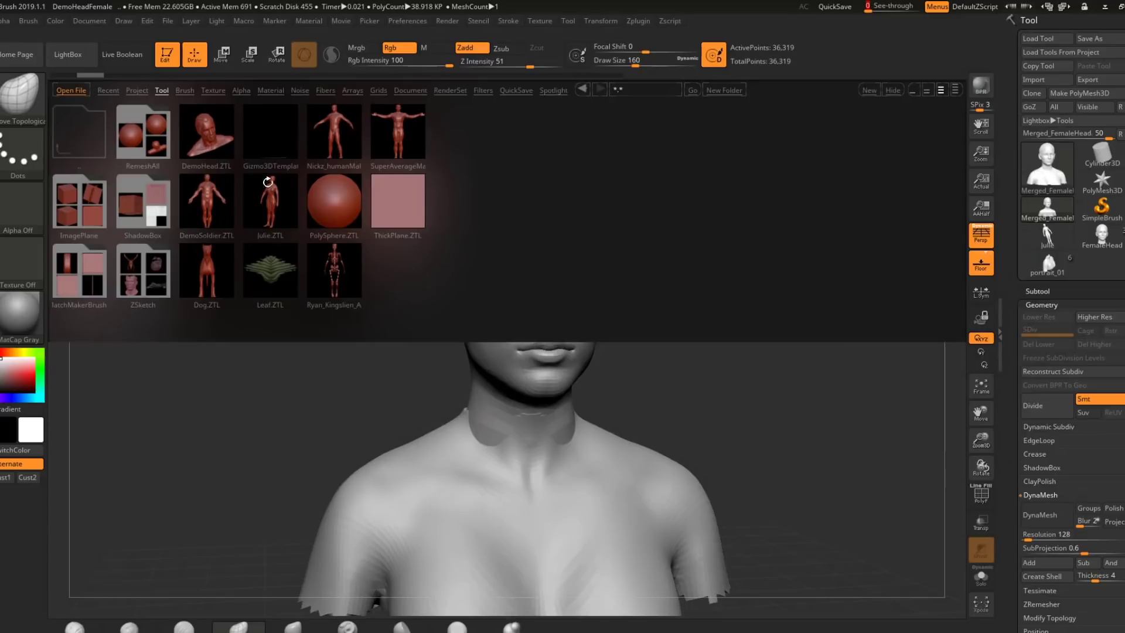
left_click(137, 90)
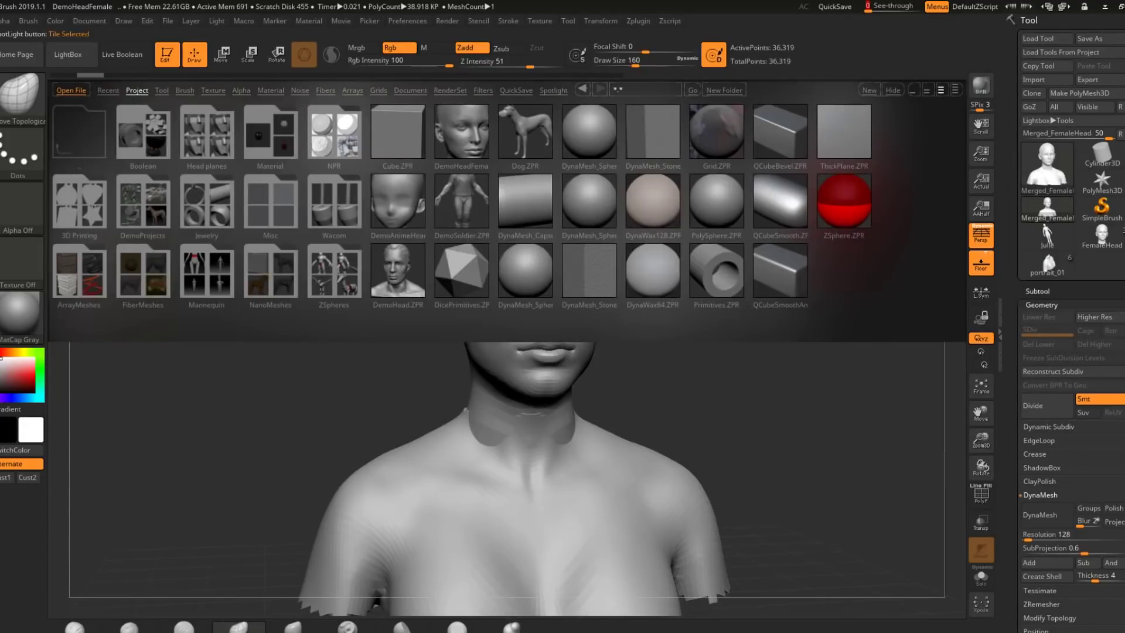
left_click(887, 92)
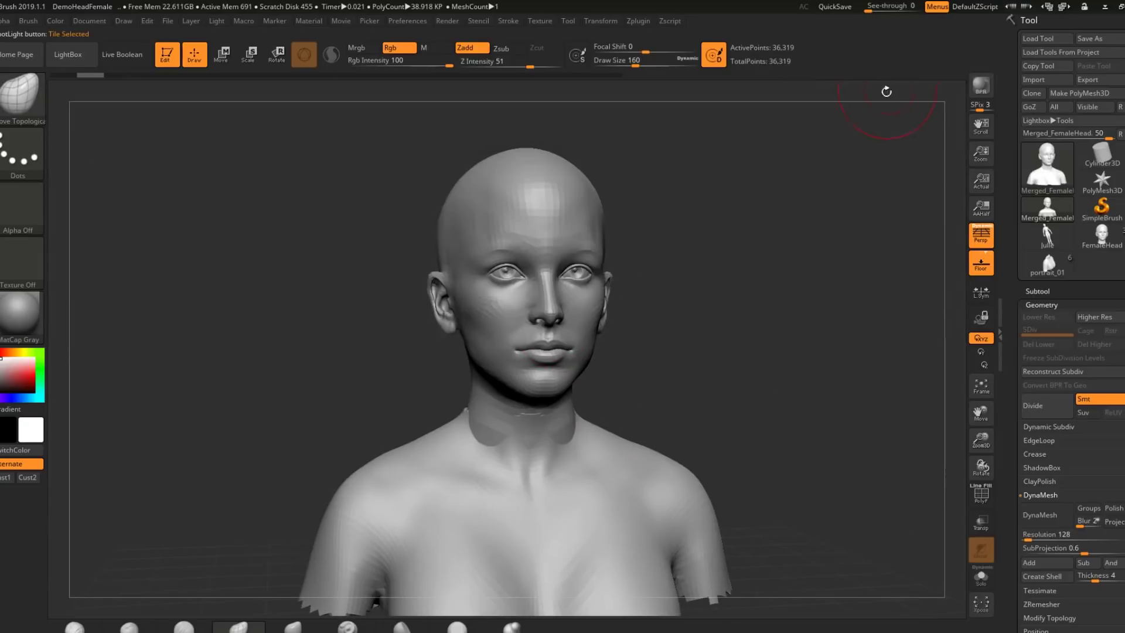
Set the window see-through to 47 and rotate the bust to match the head pose in the reference photo
left_click_drag(708, 321, 694, 334)
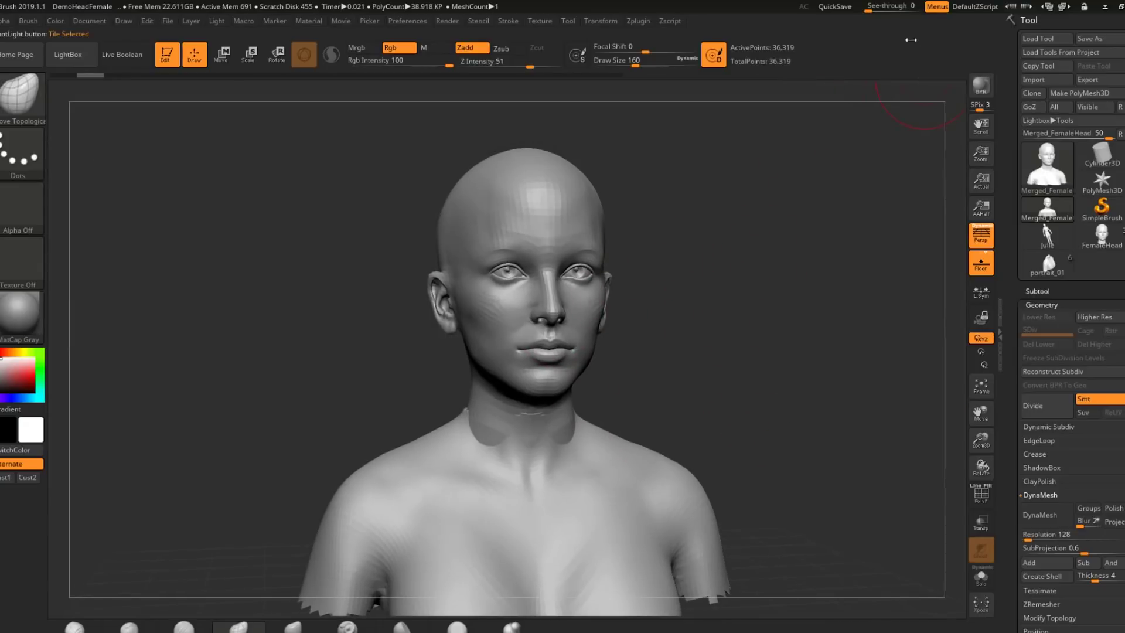
left_click_drag(882, 9, 892, 9)
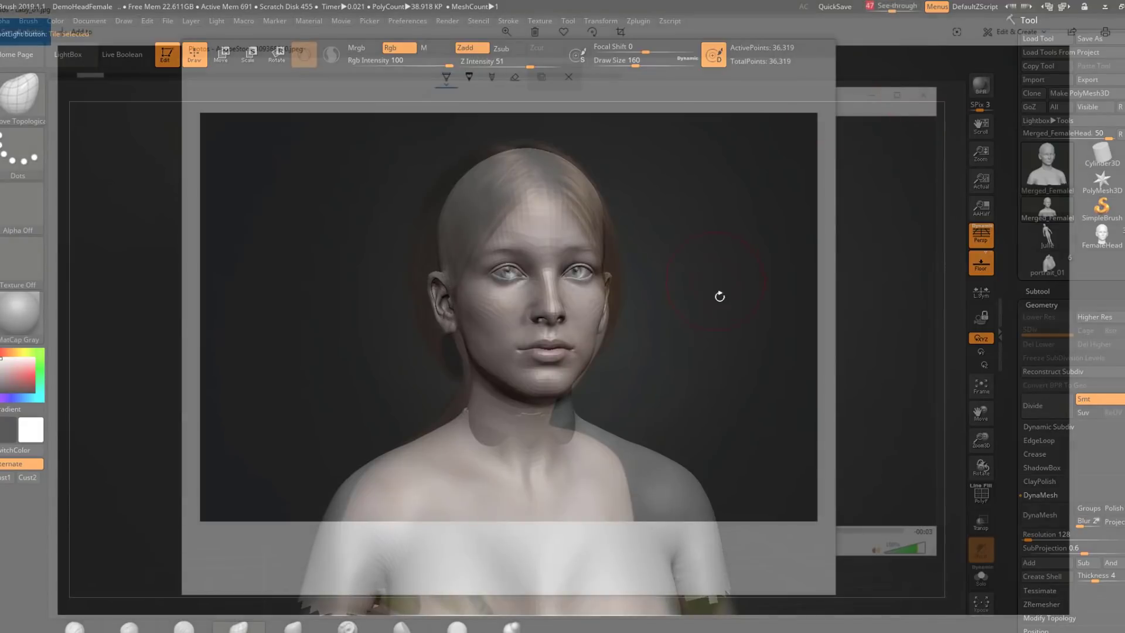
left_click_drag(720, 296, 743, 304)
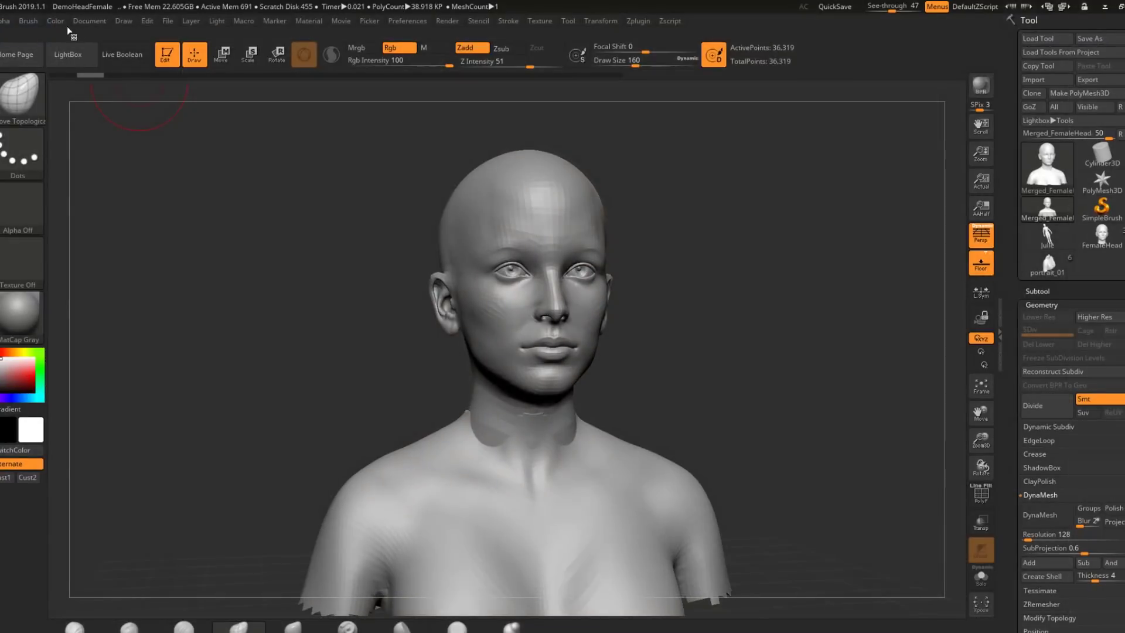
Find the ZAppLink view controls and recall the bust's stored Cust1 view
left_click(55, 20)
left_click(88, 21)
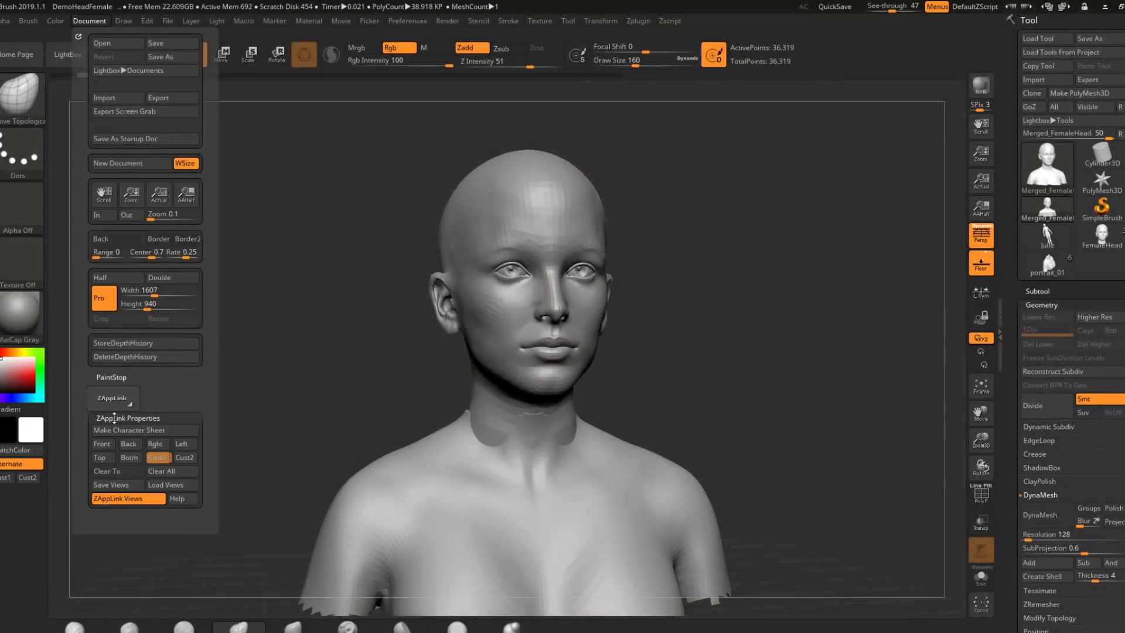
left_click(6, 477)
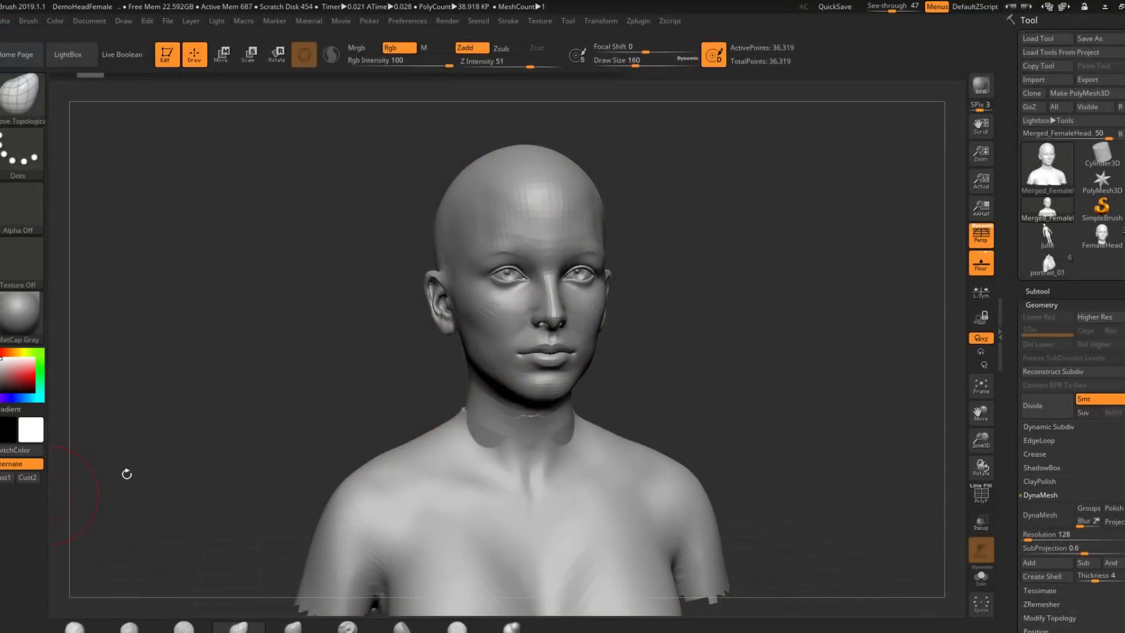
Rotate the bust away from the reference pose and restore it with the Cust1 view
left_click_drag(699, 340, 668, 343)
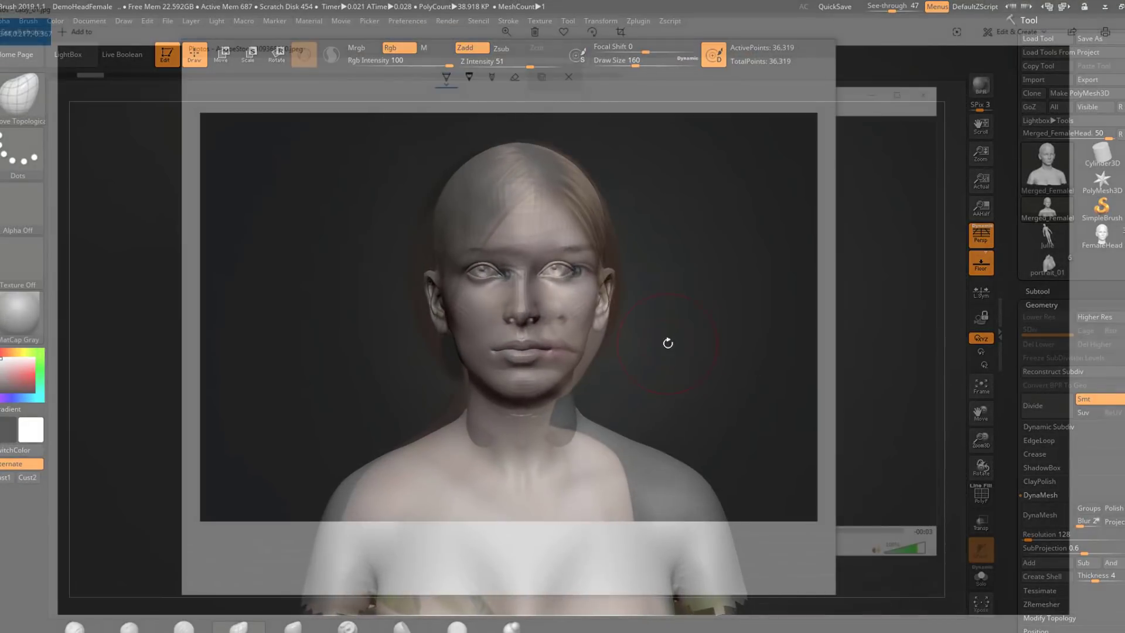
left_click_drag(515, 351, 610, 351)
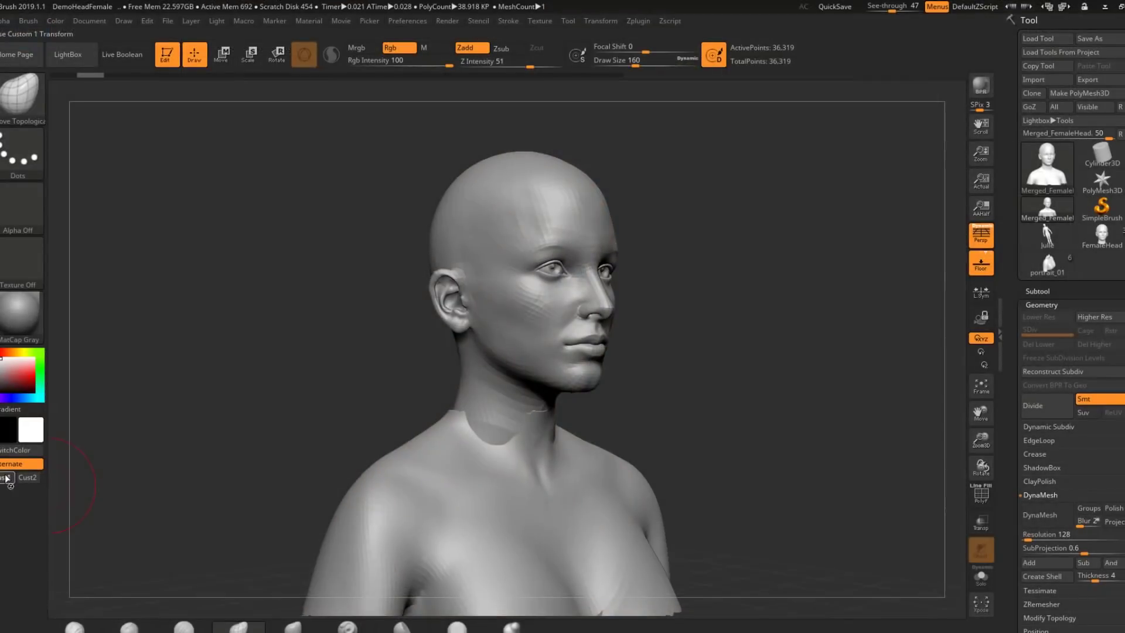
left_click(6, 477)
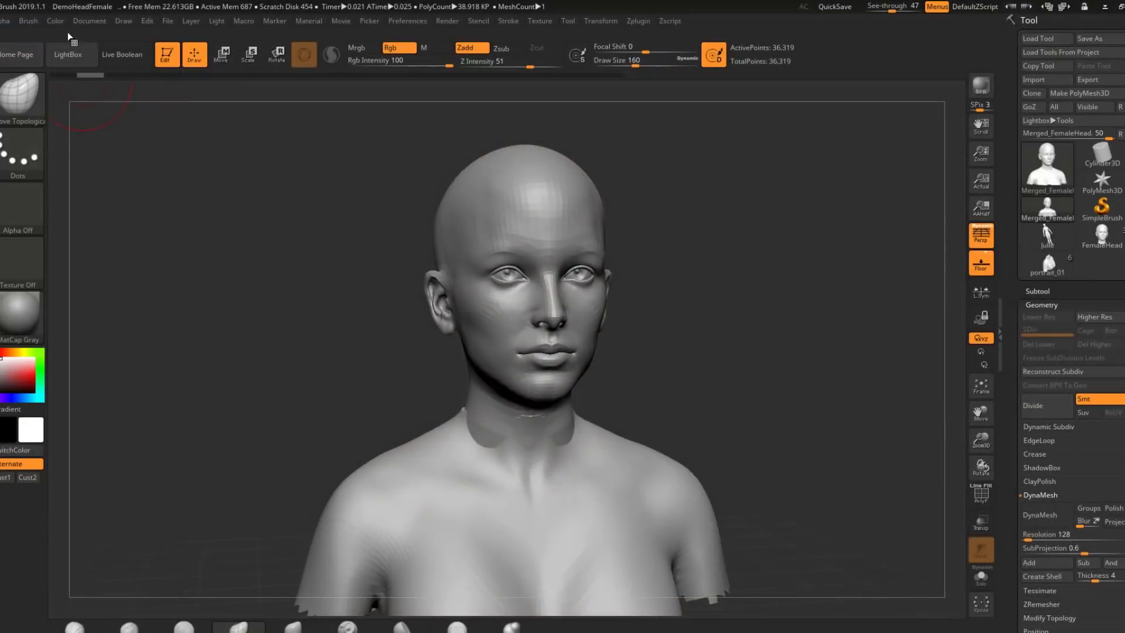
Store the current camera of the bust in the camera list
left_click(92, 21)
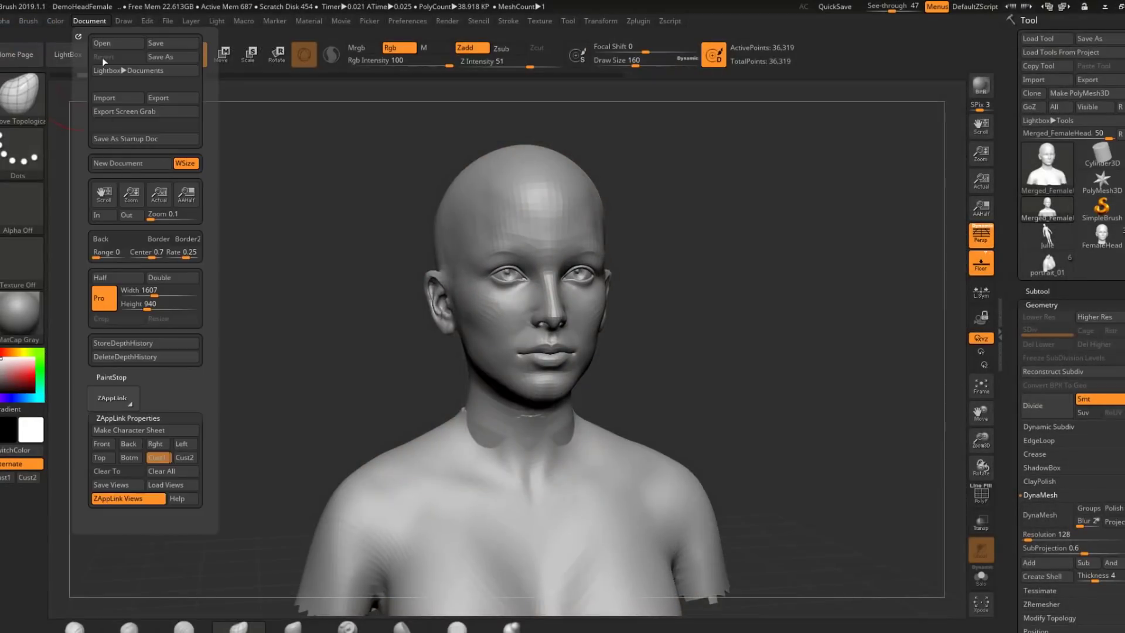
left_click(124, 20)
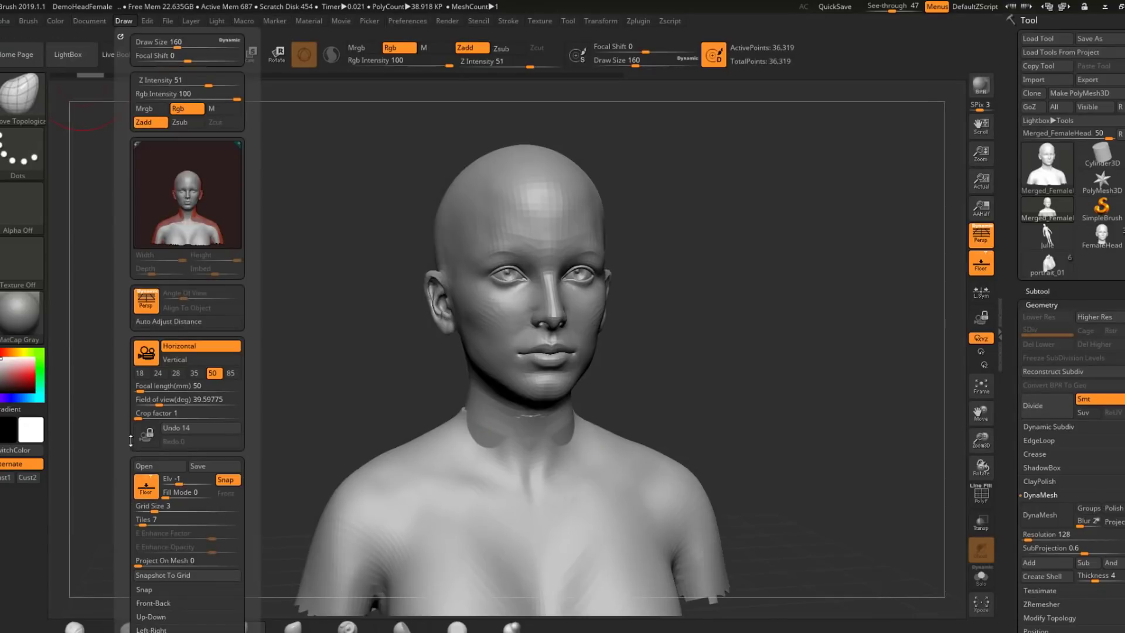
scroll(174, 539, "down", 5)
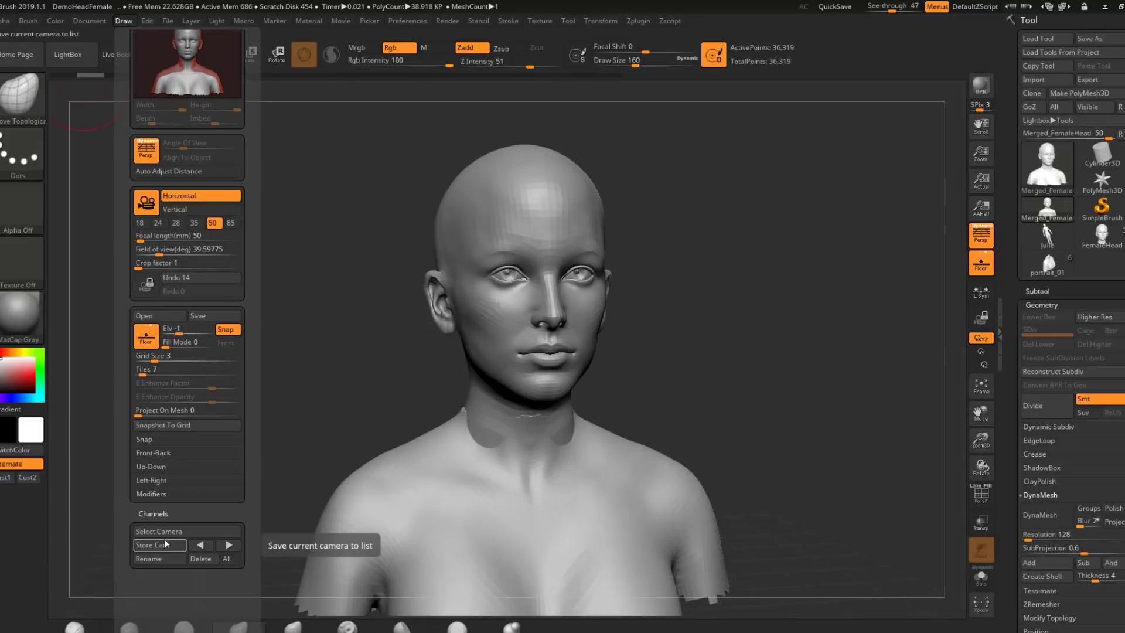
left_click(166, 544)
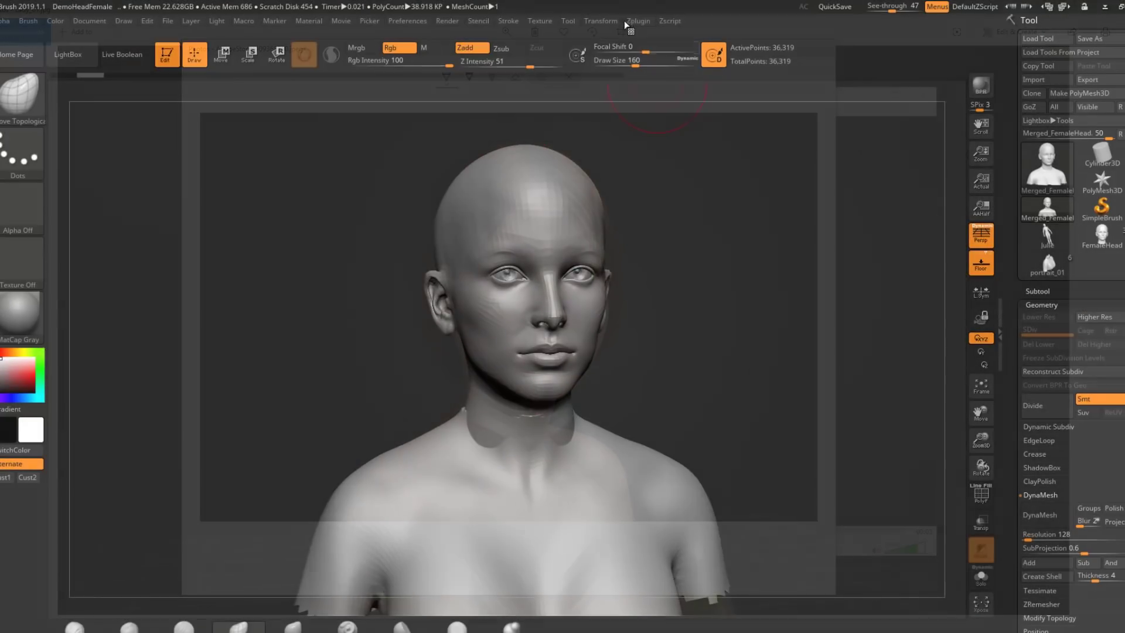
left_click(638, 21)
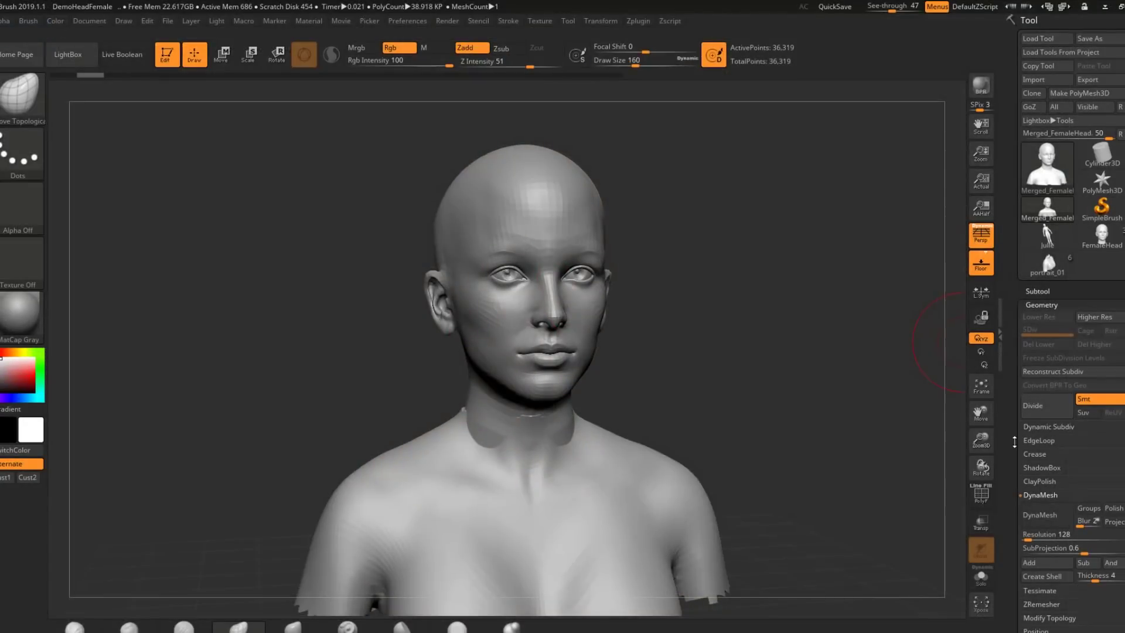
scroll(1049, 422, "down", 3)
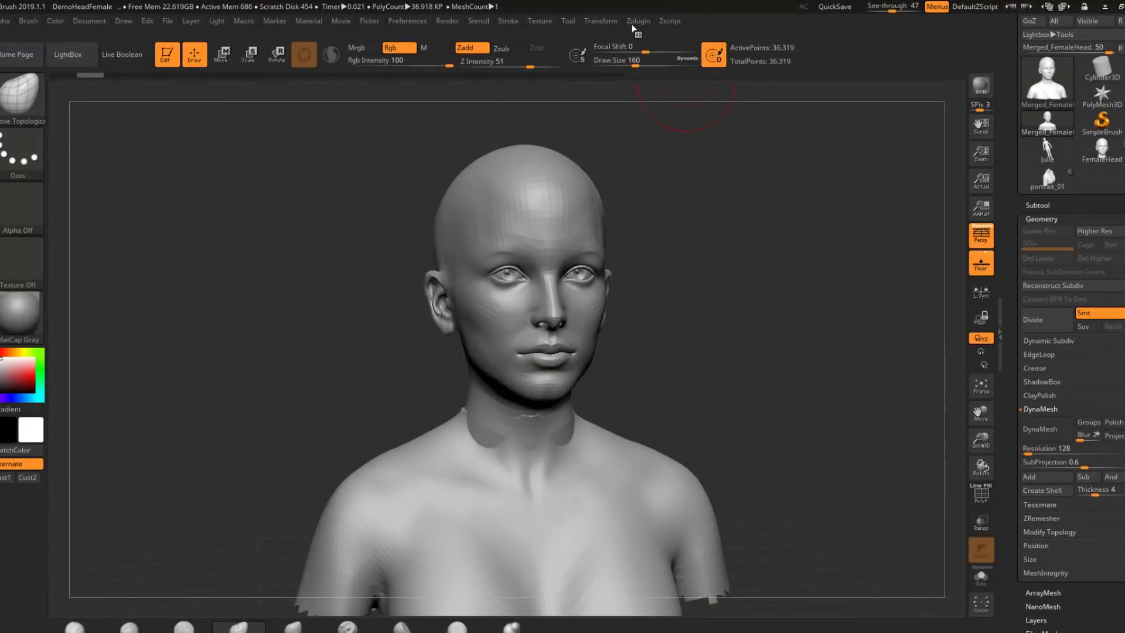
left_click(637, 23)
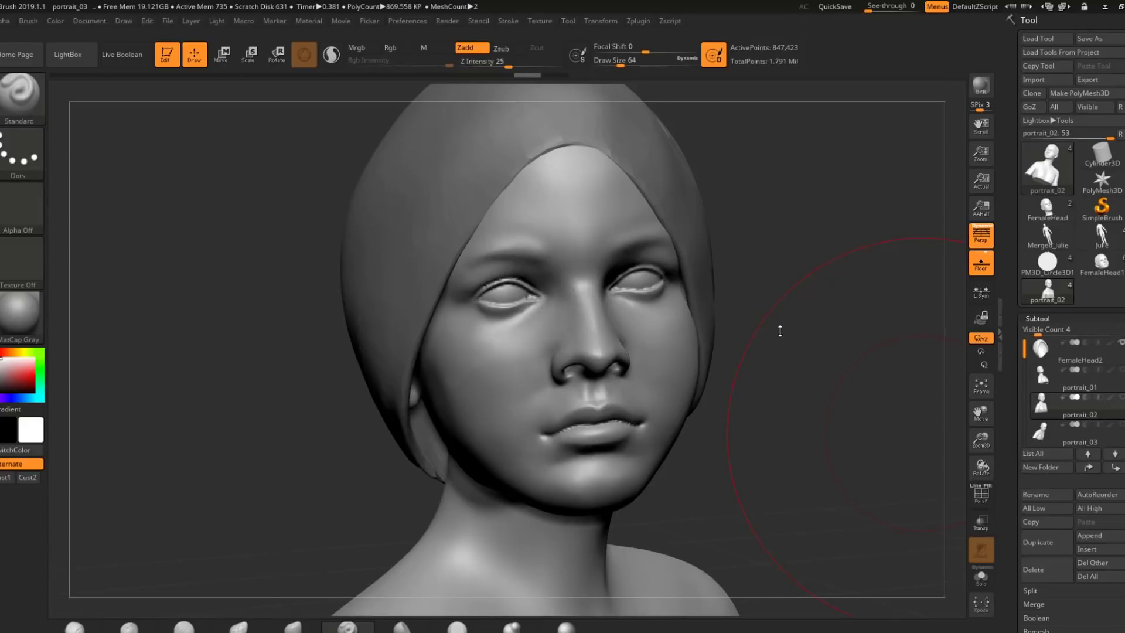
mouse_move(793, 334)
left_mouse_down()
mouse_move(838, 335)
mouse_move(762, 339)
left_mouse_up()
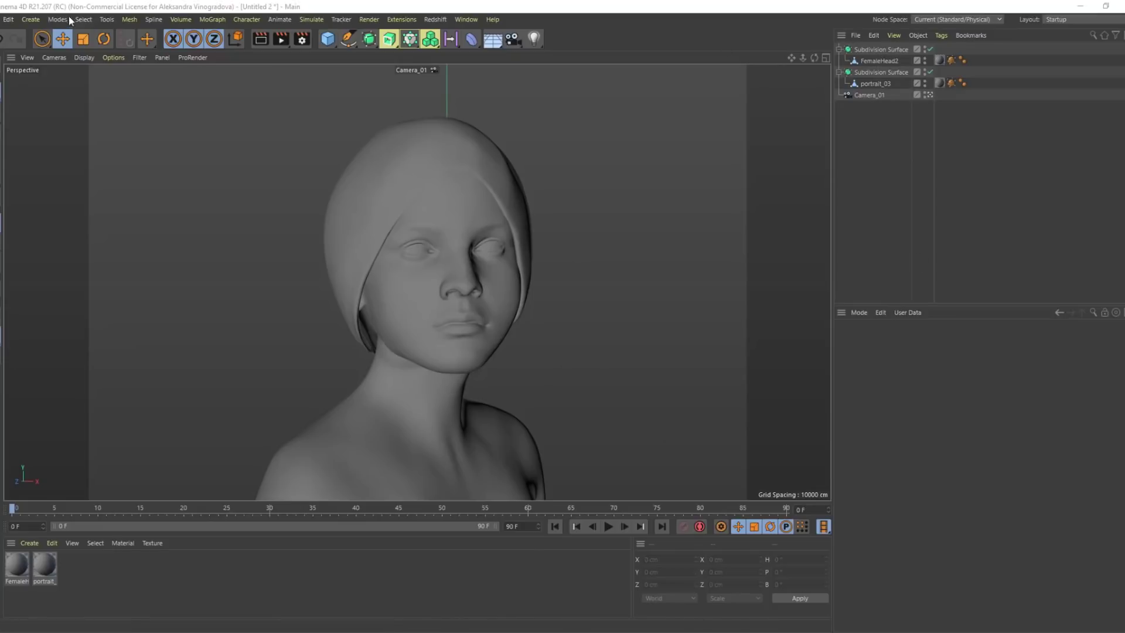
left_click(2, 20)
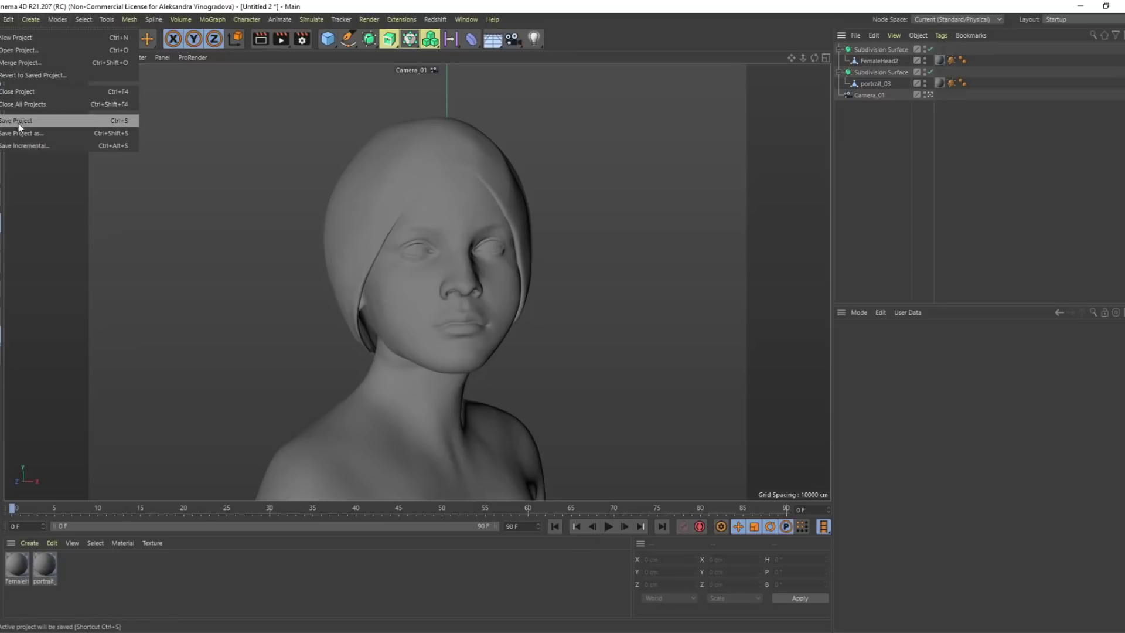
left_click(22, 50)
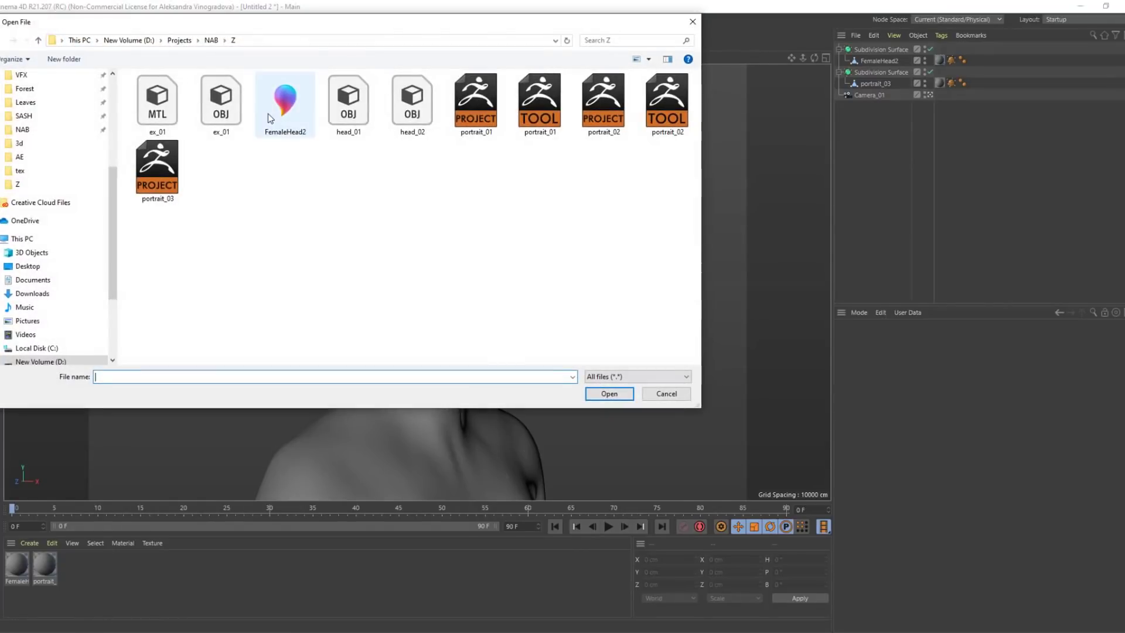
left_click(666, 394)
Add a Background object to the Cinema 4D scene and assign a newly created material to it
left_click(882, 94)
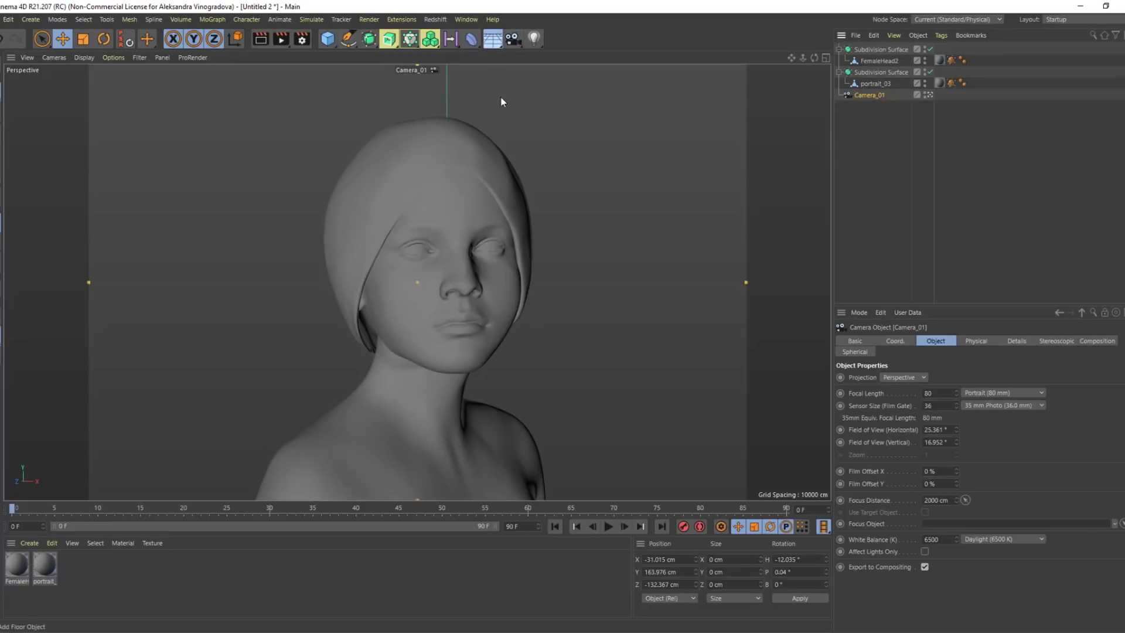
left_click_drag(501, 102, 542, 133)
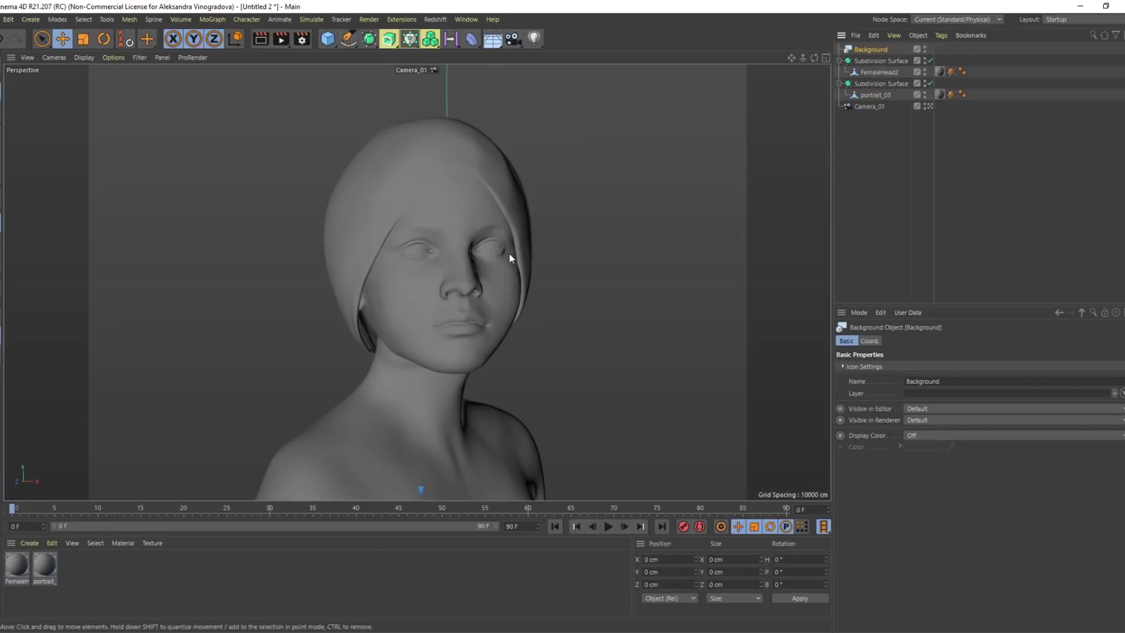
double_click(166, 588)
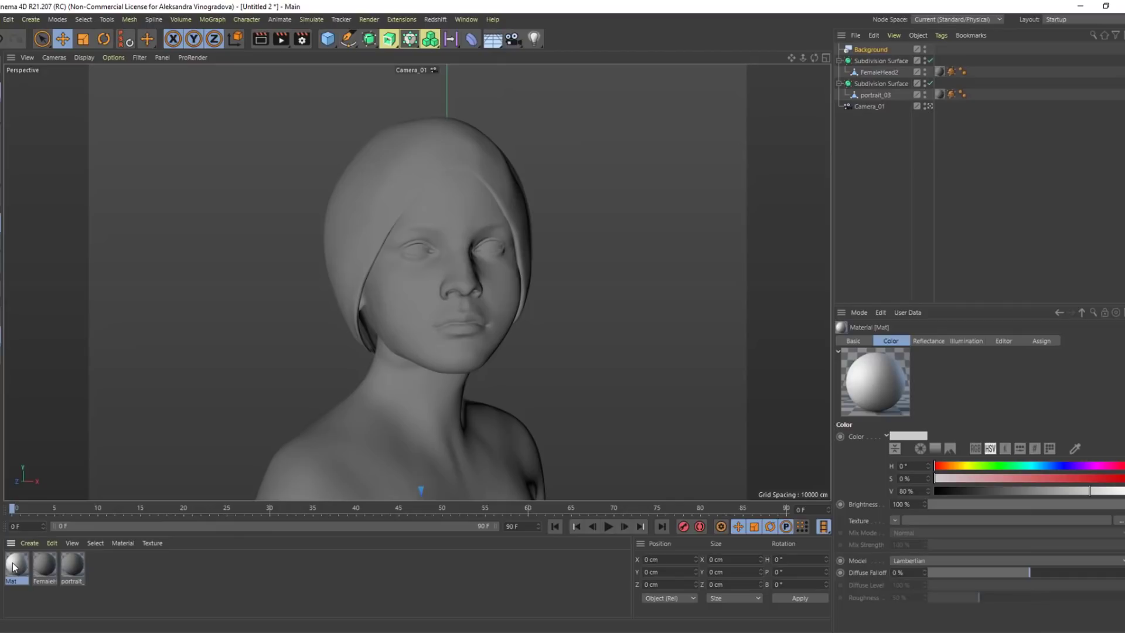
left_click_drag(872, 52, 871, 51)
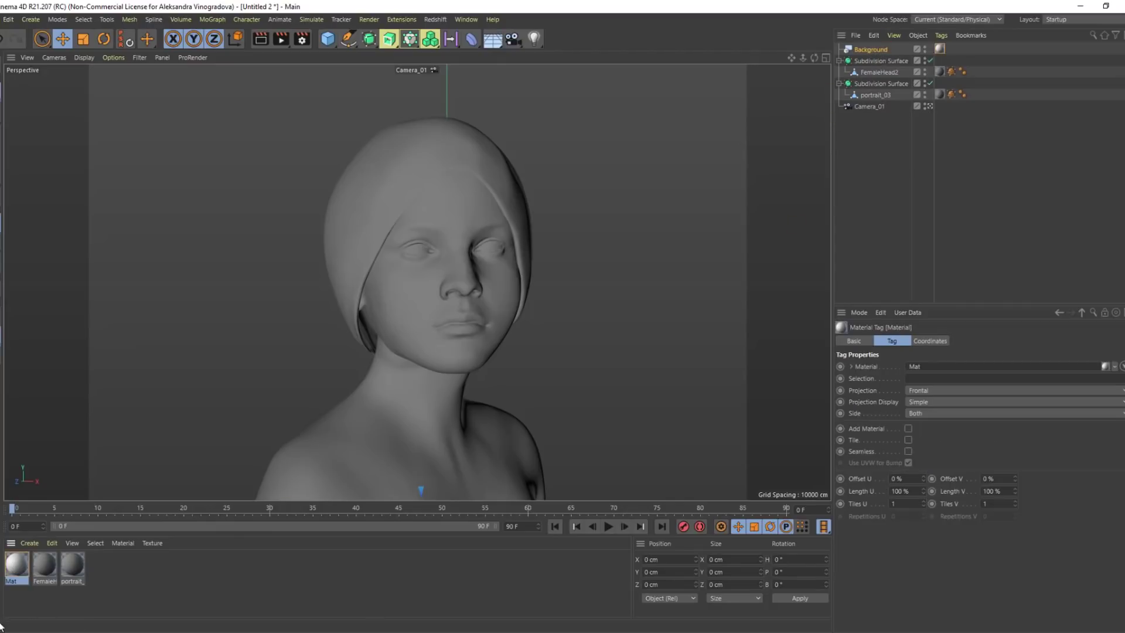
Load the image AdobeStock_109368810 as the color texture of the Background's material
left_click(18, 566)
left_click(1119, 520)
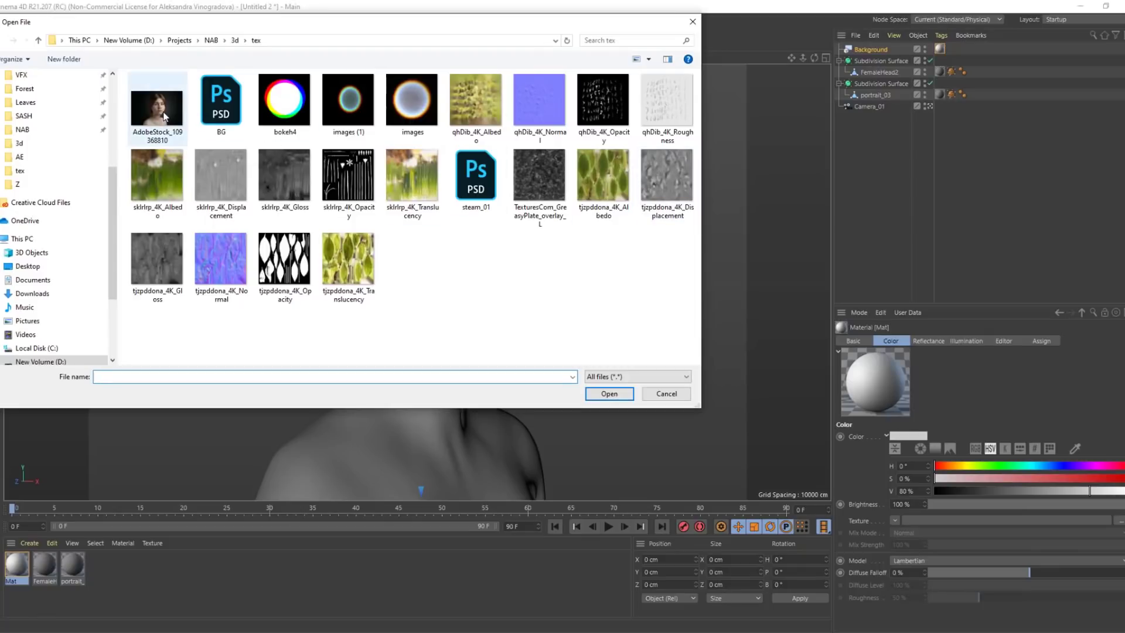
double_click(157, 108)
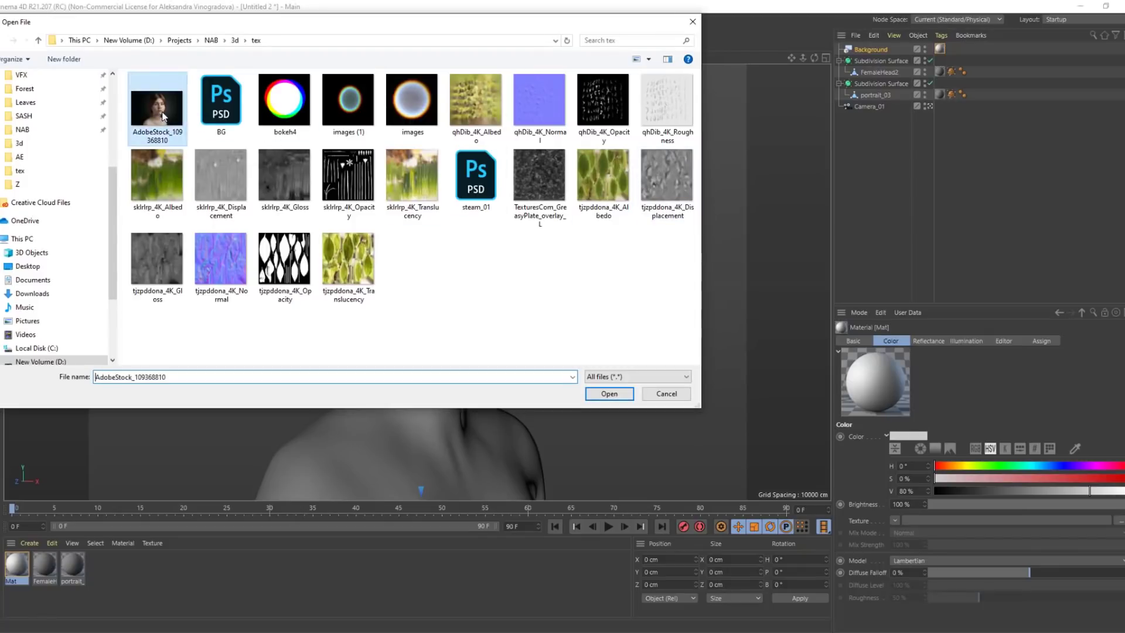
left_click(609, 369)
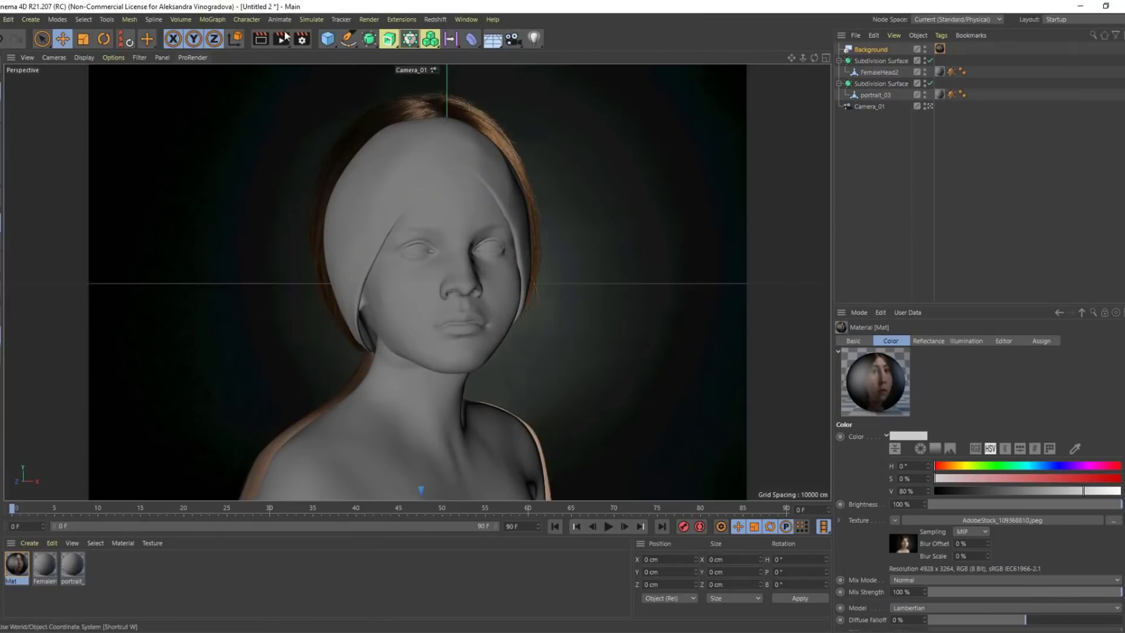
Check the output width and height in the render settings against the background photo's resolution
left_click(304, 39)
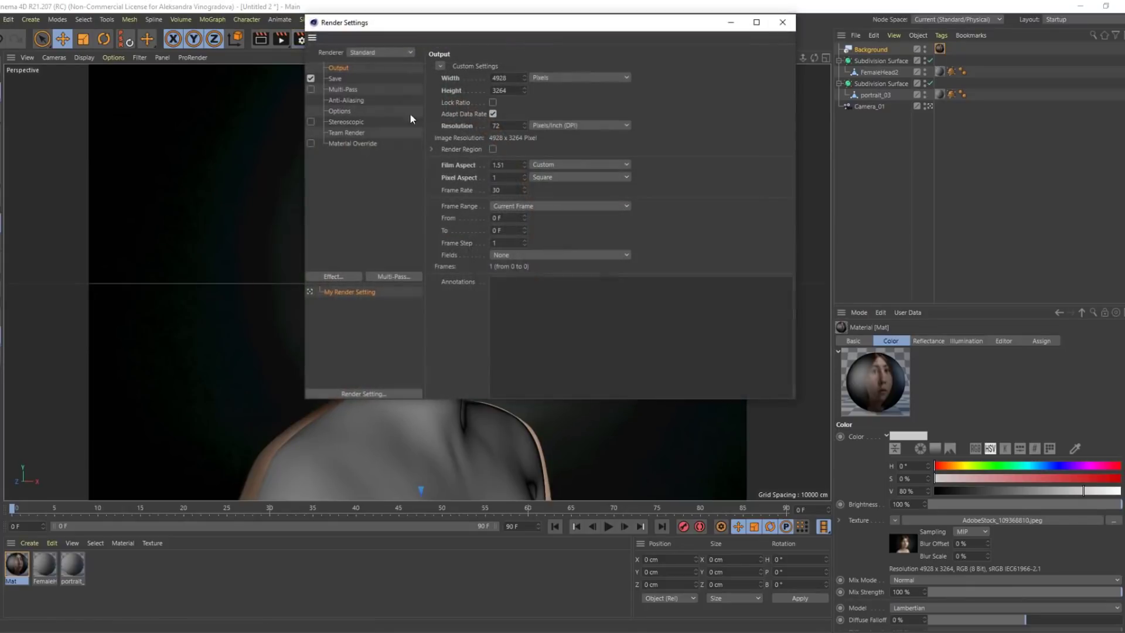
left_click_drag(601, 30, 583, 116)
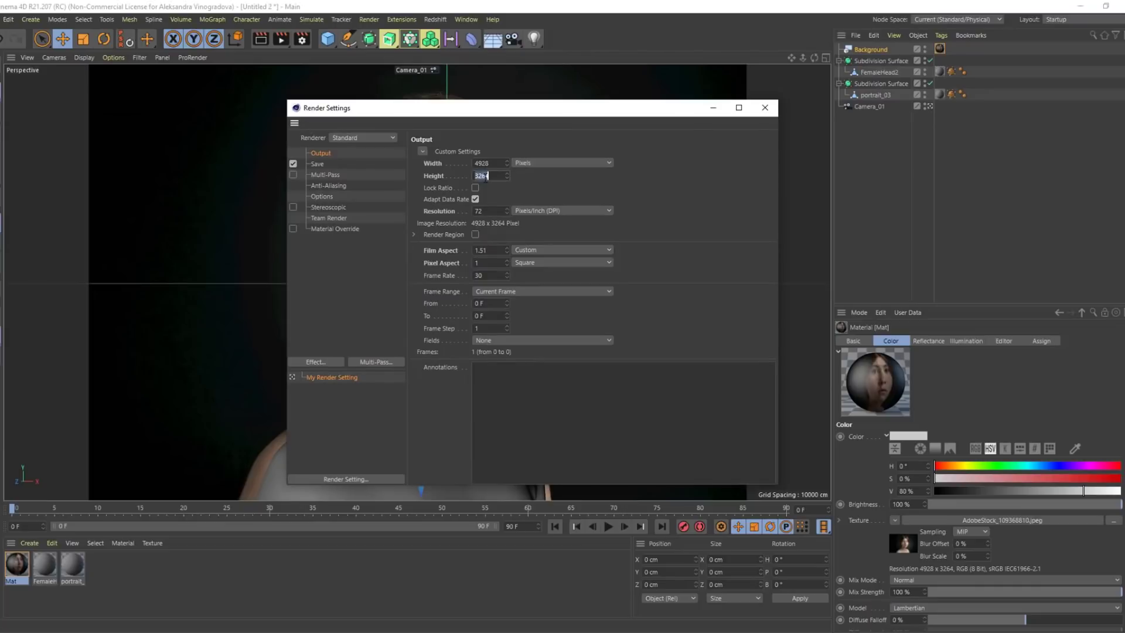
left_click(478, 164)
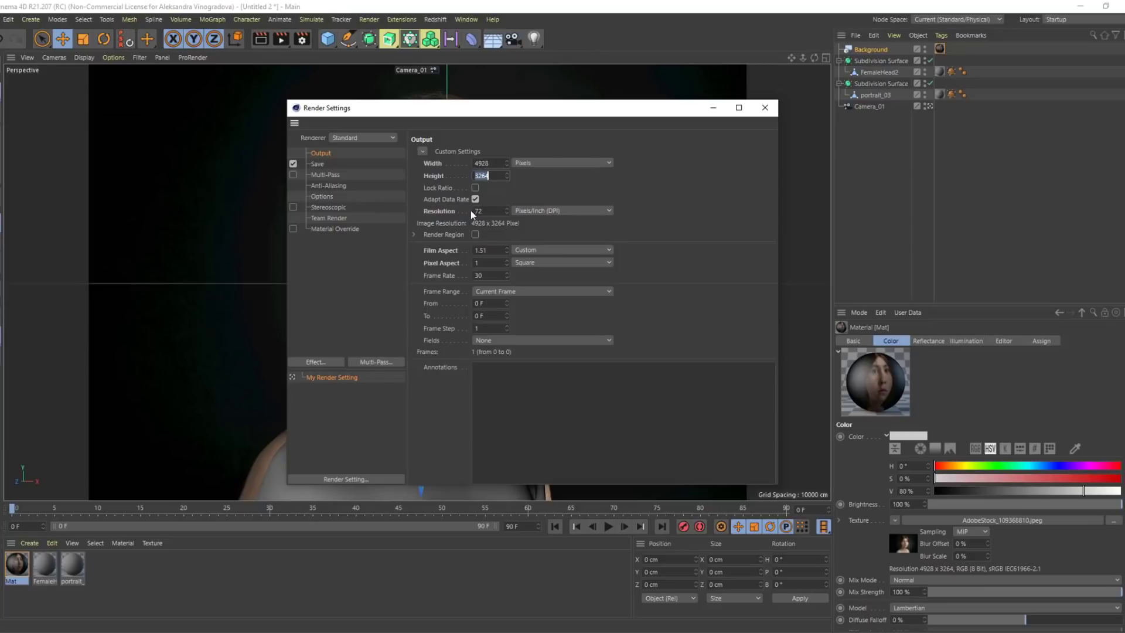
left_click(765, 108)
Move FemaleHead2 and portrait_03 out of their Subdivision Surface objects and delete both Subdivision Surfaces
left_click(862, 94)
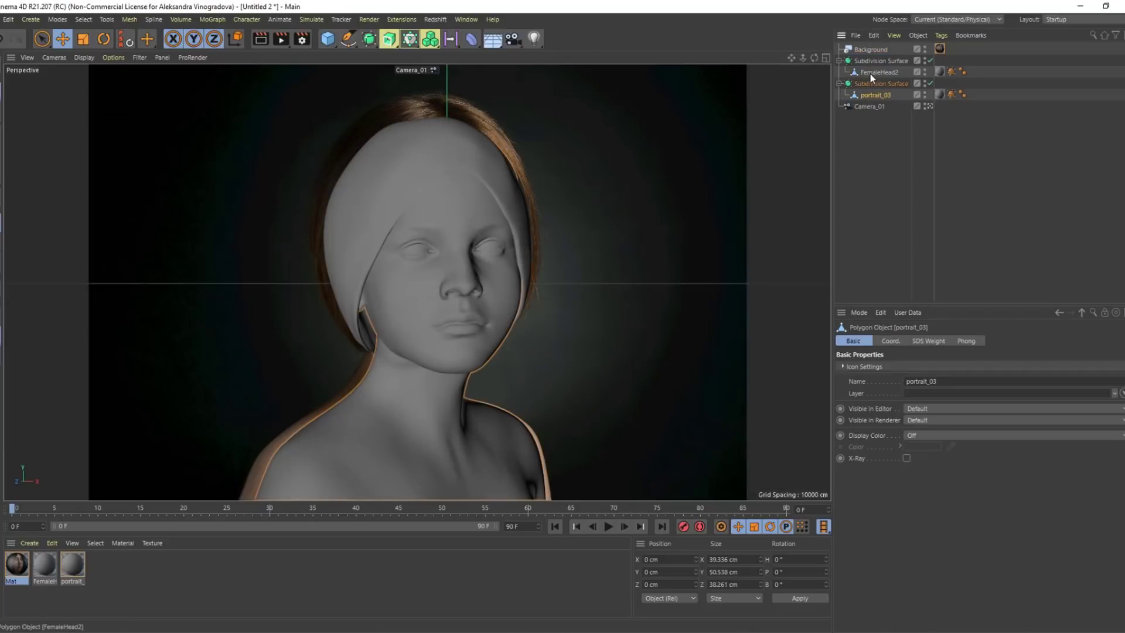
left_click(876, 72, "ctrl")
left_click_drag(866, 51, 865, 55)
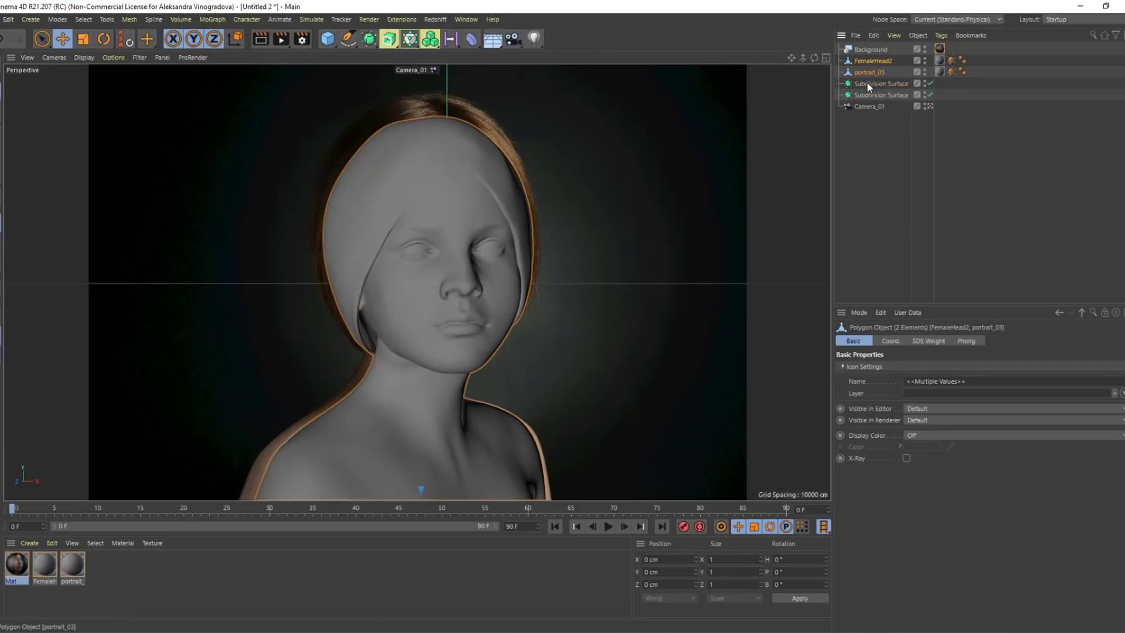
left_click(867, 83)
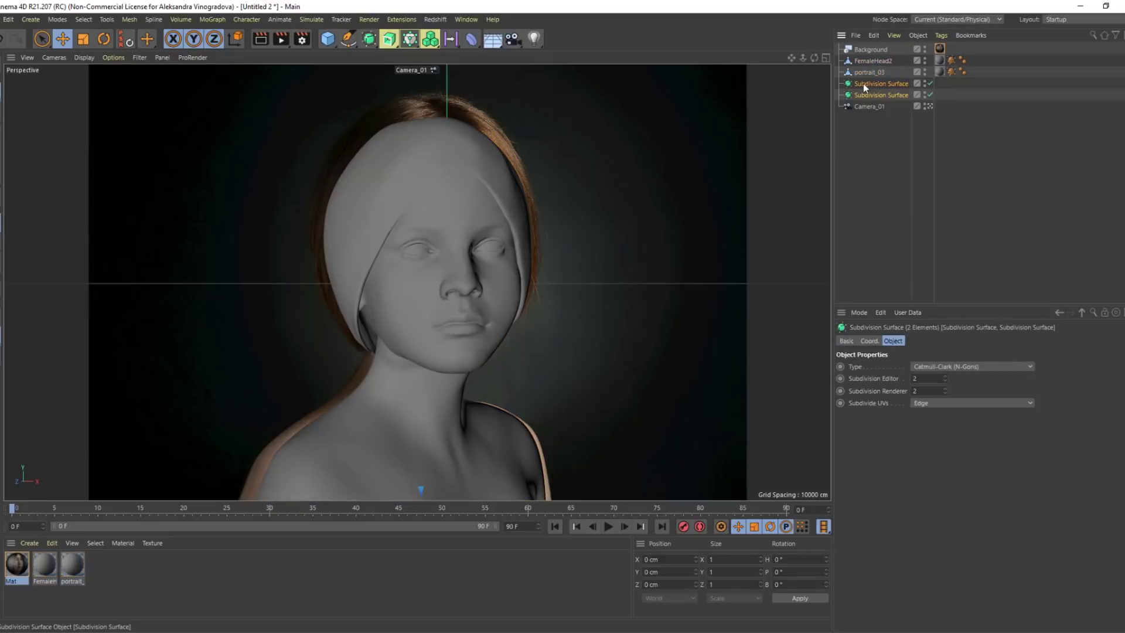
key("Delete")
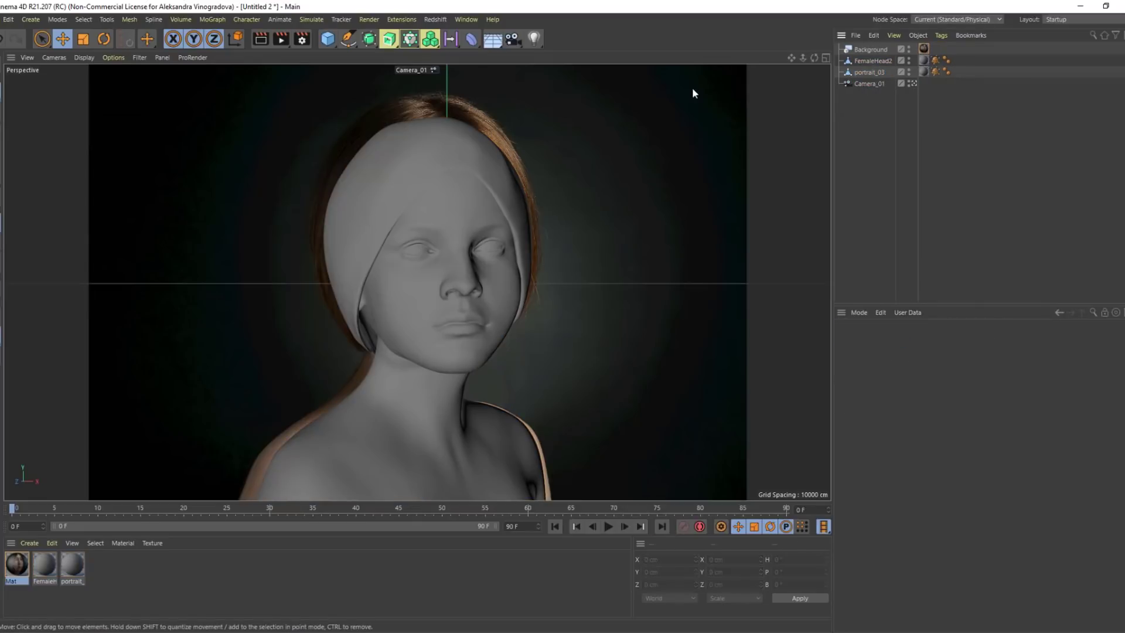
Enable X-Ray for both FemaleHead2 and portrait_03
left_click(862, 70)
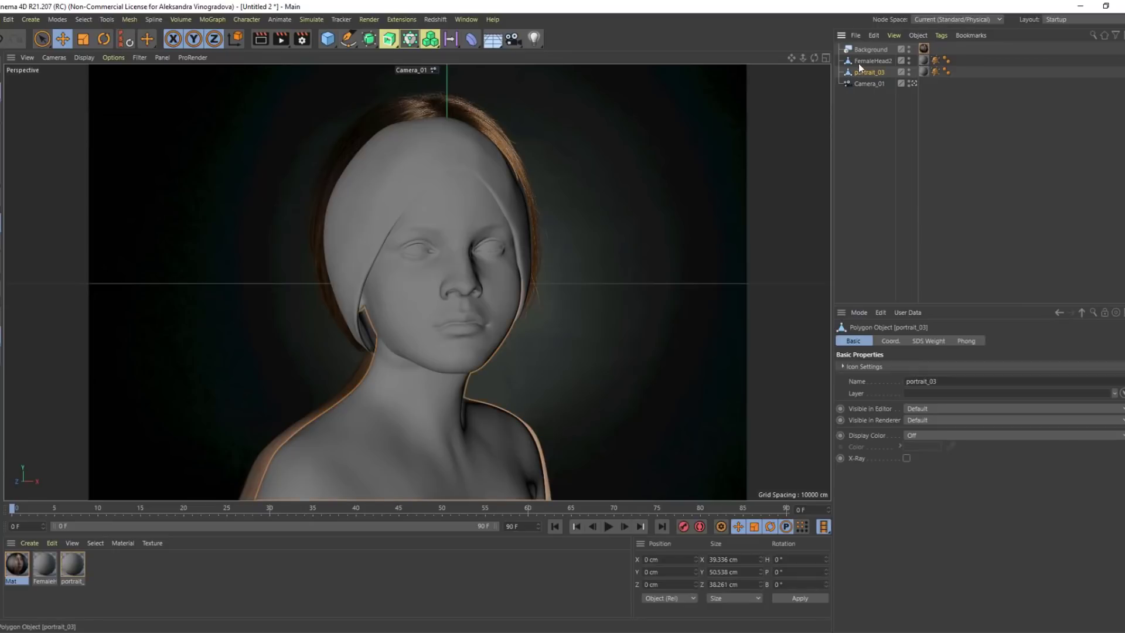
left_click(860, 62)
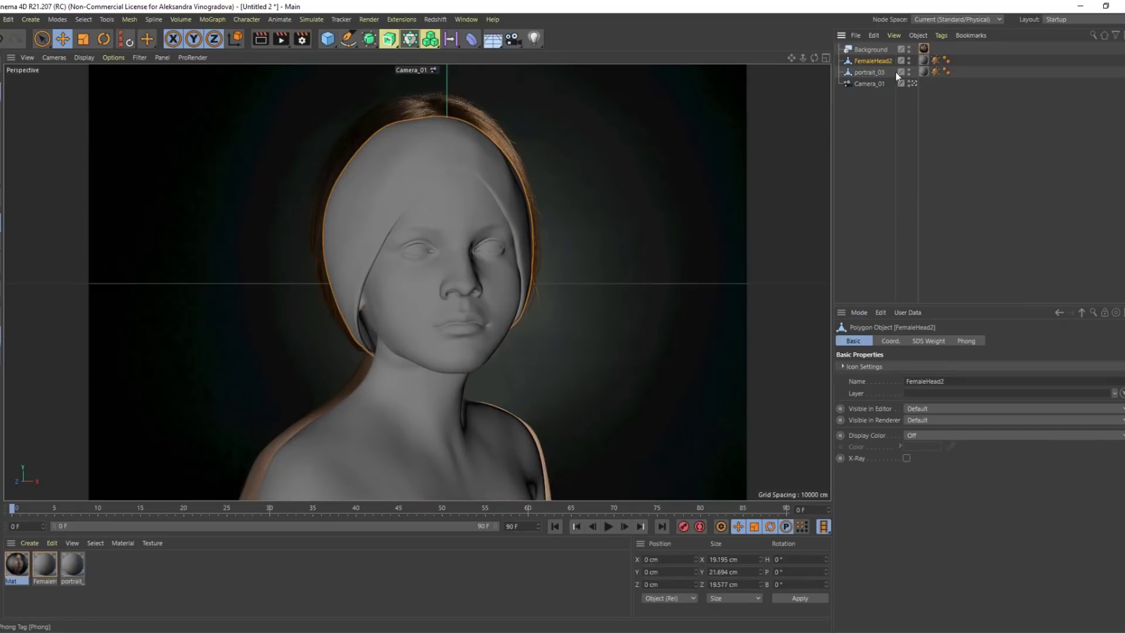
left_click(908, 458)
left_click(862, 72)
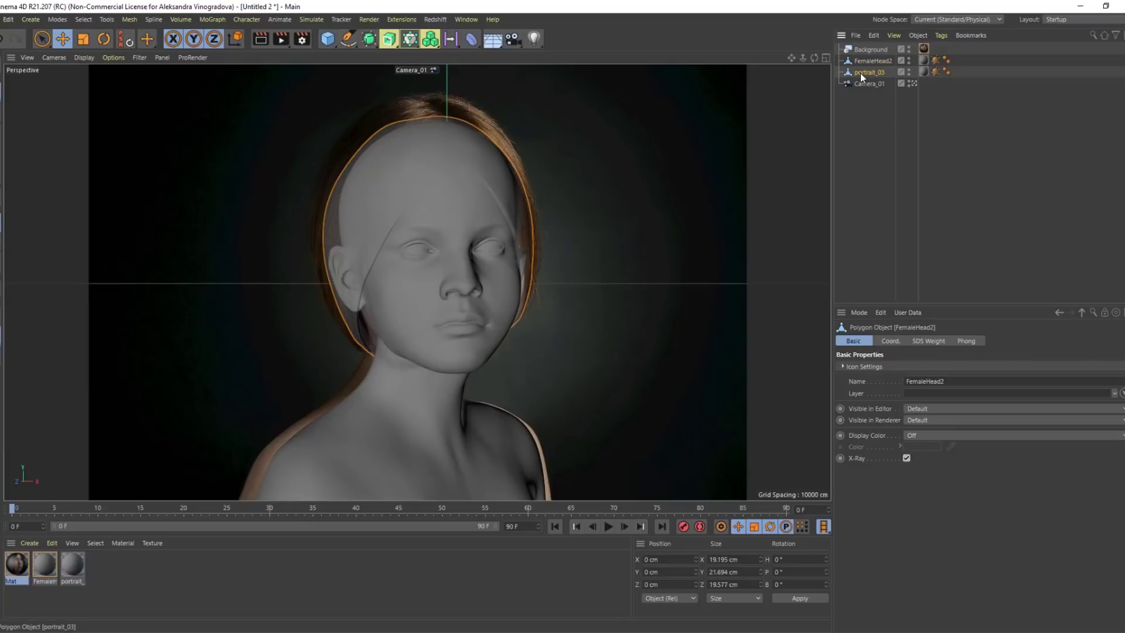
left_click(907, 459)
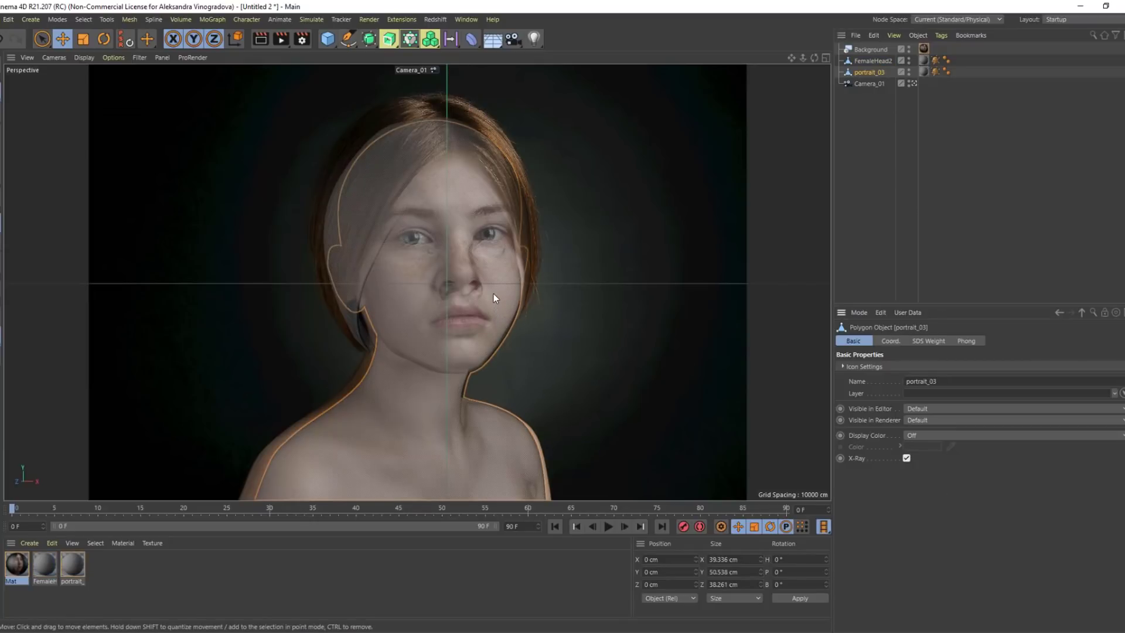
Shift the Camera_01 view slightly to line up the see-through bust with the girl's face in the background photo
mouse_move(494, 290)
left_mouse_down()
mouse_move(480, 278)
mouse_move(494, 278)
mouse_move(483, 290)
left_mouse_up()
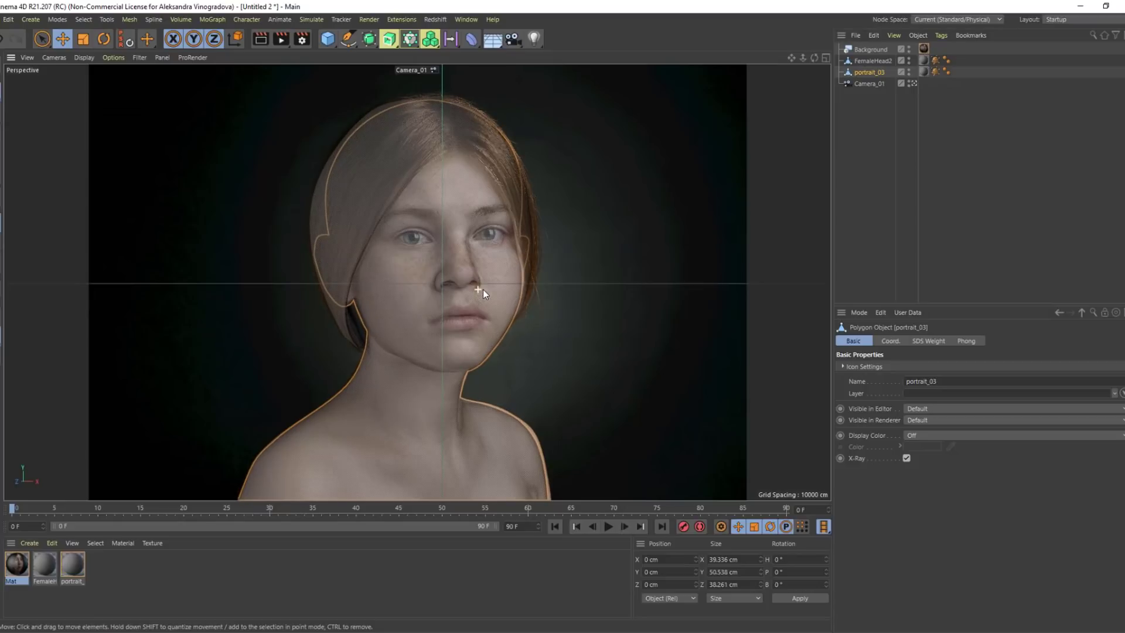
key("ctrl+z")
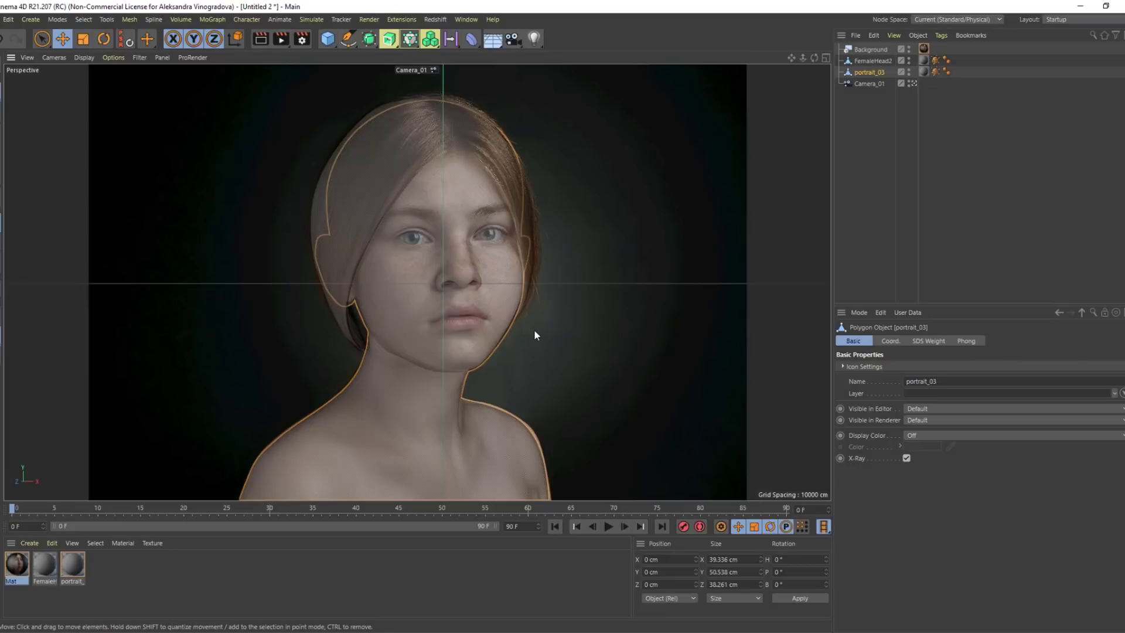
left_click(604, 388)
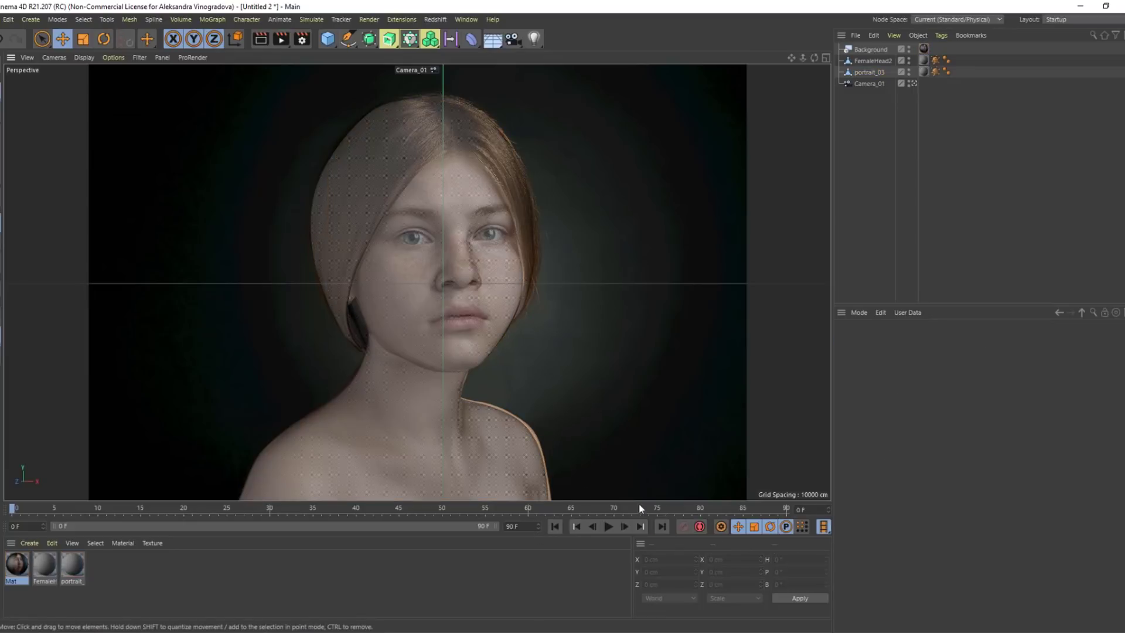
Move FemaleHead2 and portrait_03 above the Background object in the object list
left_click(878, 59)
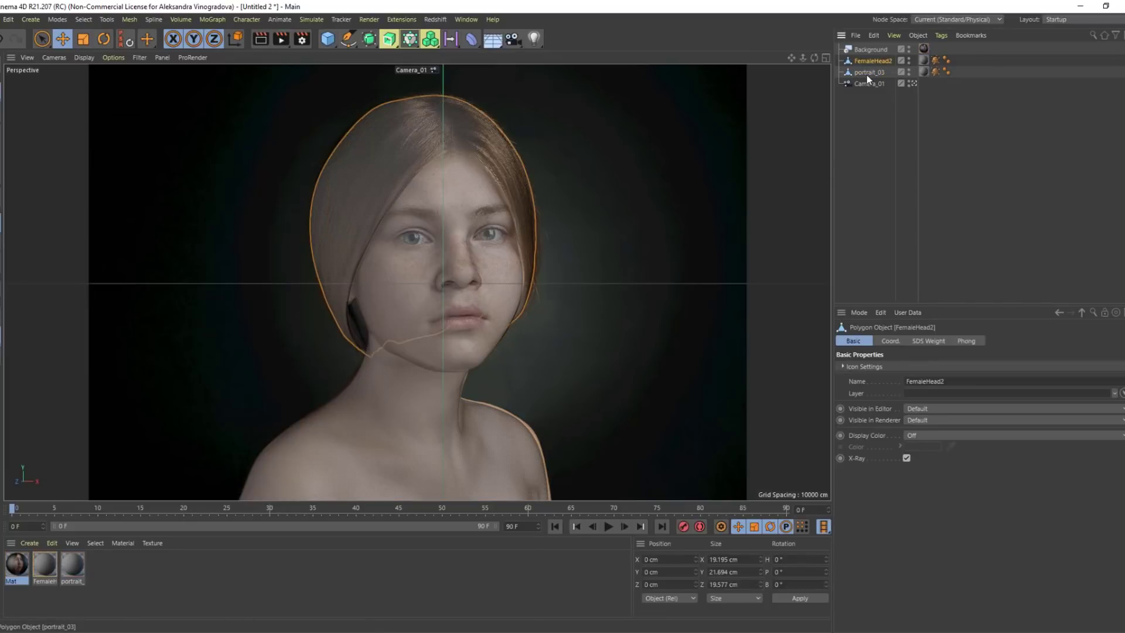
left_click(870, 73, "shift")
left_click_drag(877, 62, 877, 44)
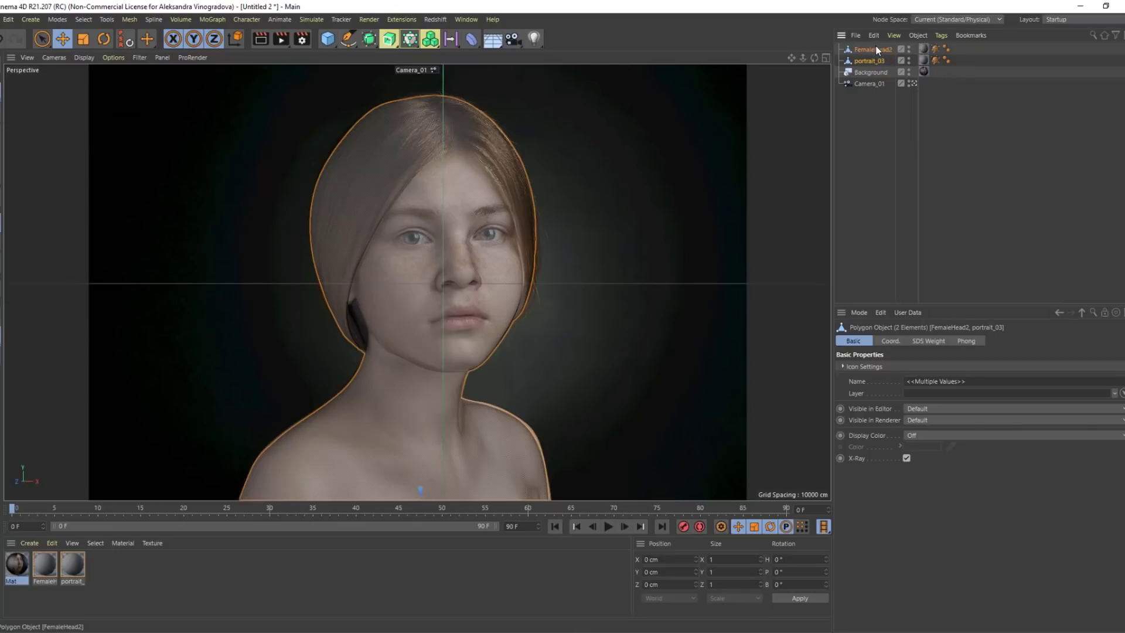
Disable X-Ray for both FemaleHead2 and portrait_03
left_click(876, 47)
left_click(907, 458)
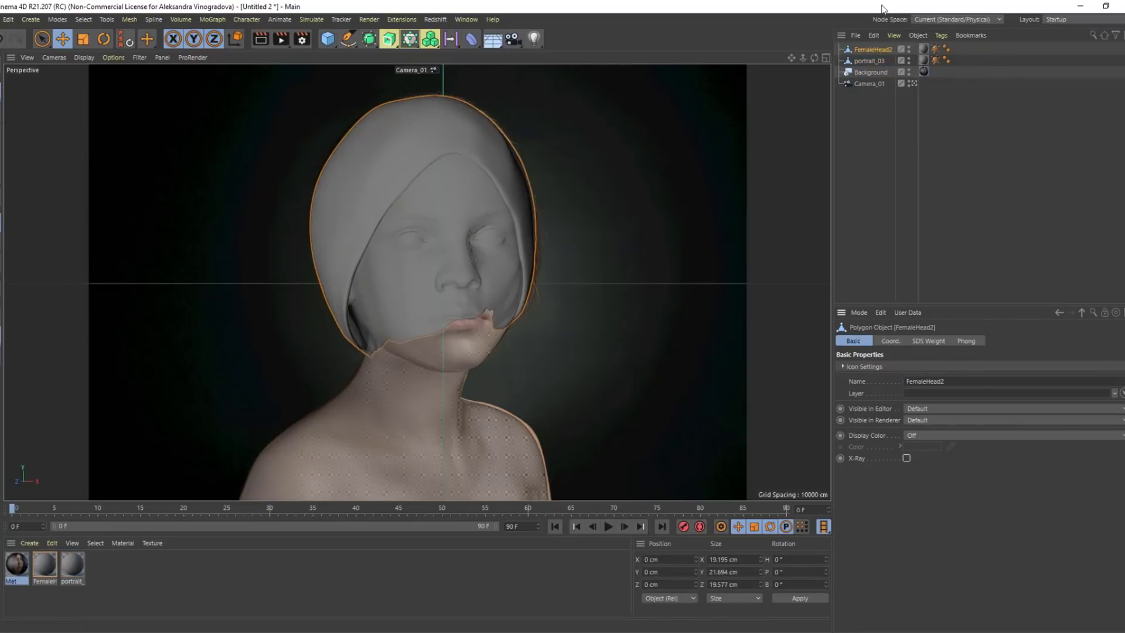
left_click(869, 60)
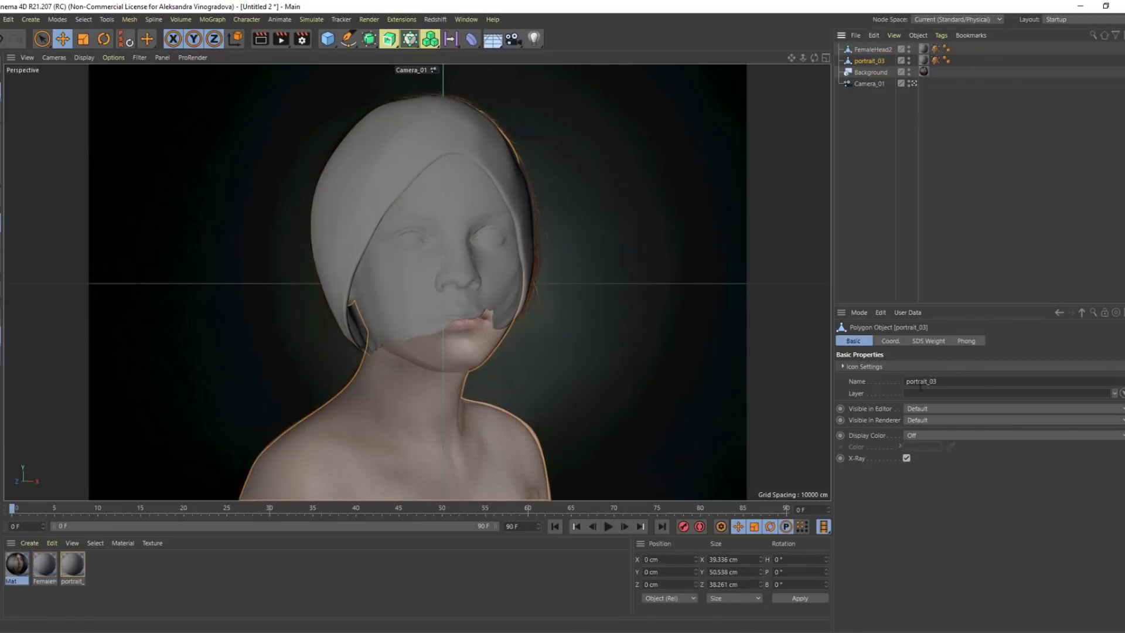
left_click(907, 459)
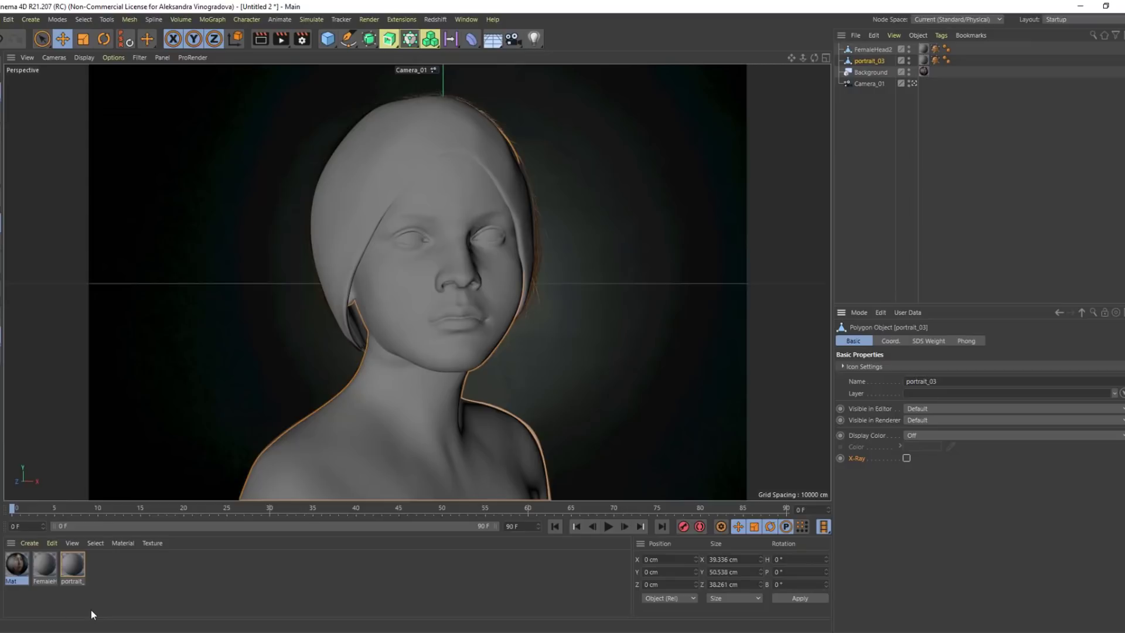
Assign the photo material Mat to portrait_03 and set its projection to Camera Mapping
left_click(10, 573)
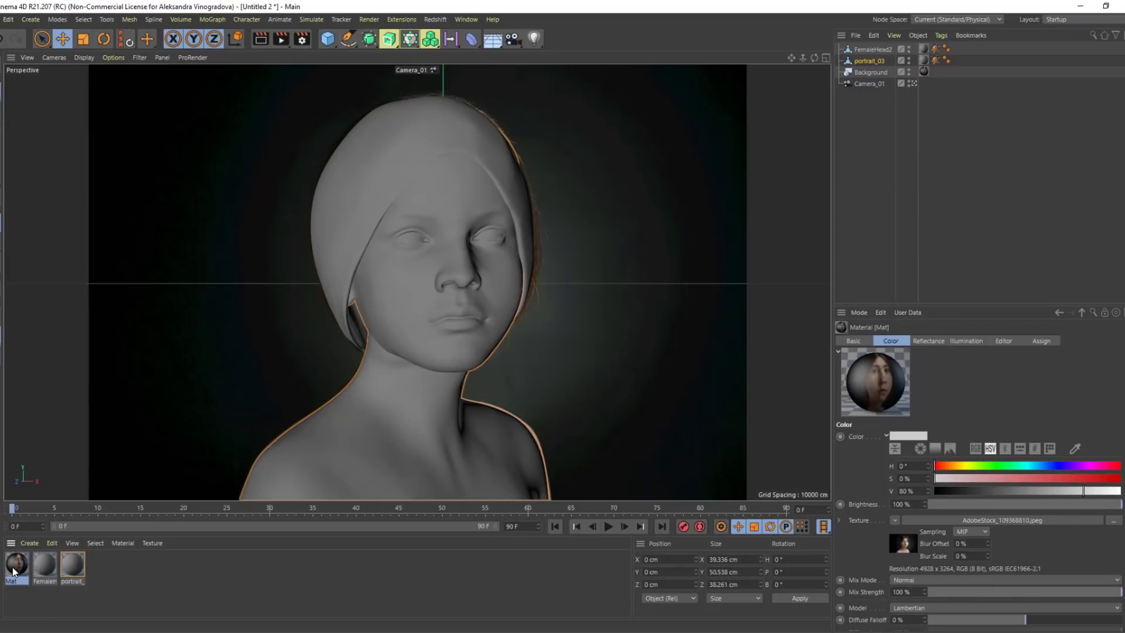
left_click_drag(16, 563, 867, 61)
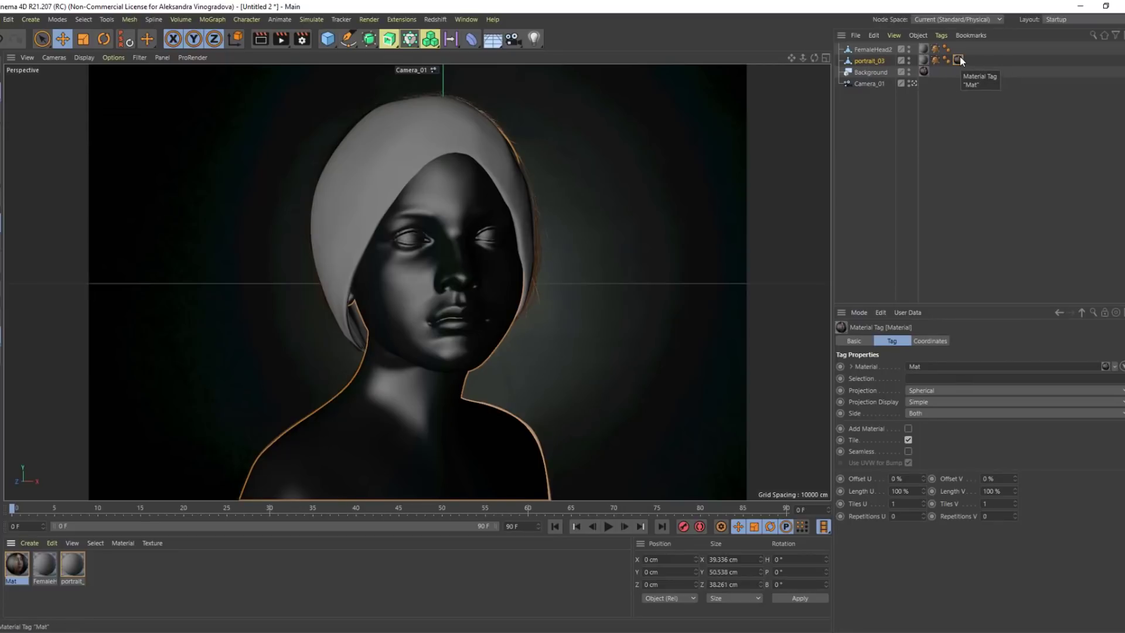
left_click(933, 391)
left_click(944, 501)
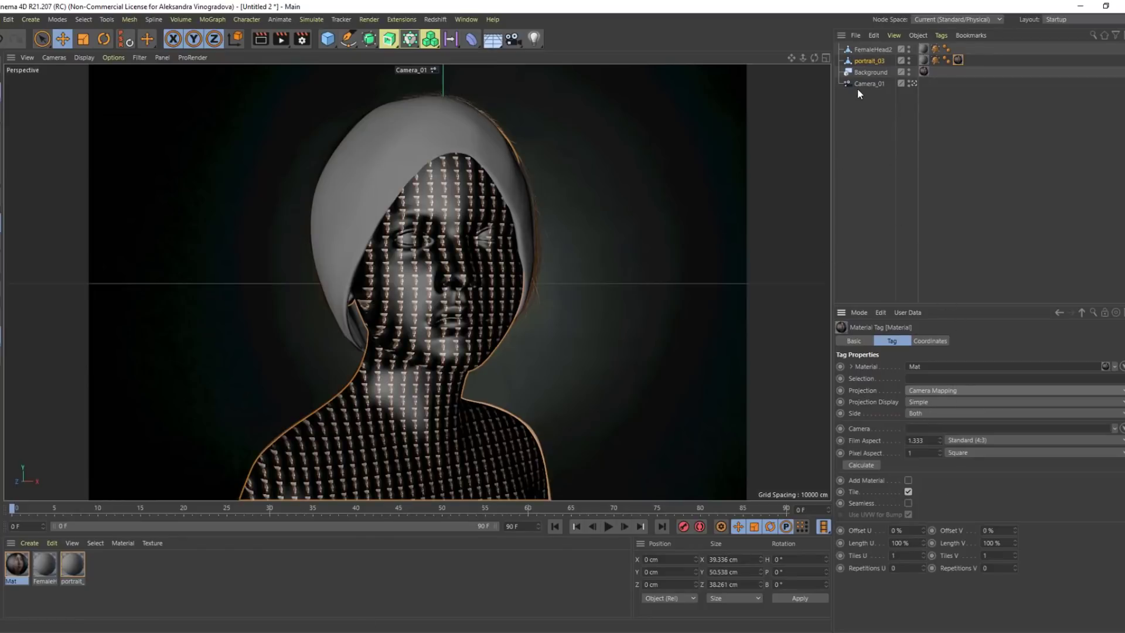
Set Camera_01 as the projection camera of portrait_03's photo material tag and calculate its film aspect
left_click_drag(860, 85, 944, 437)
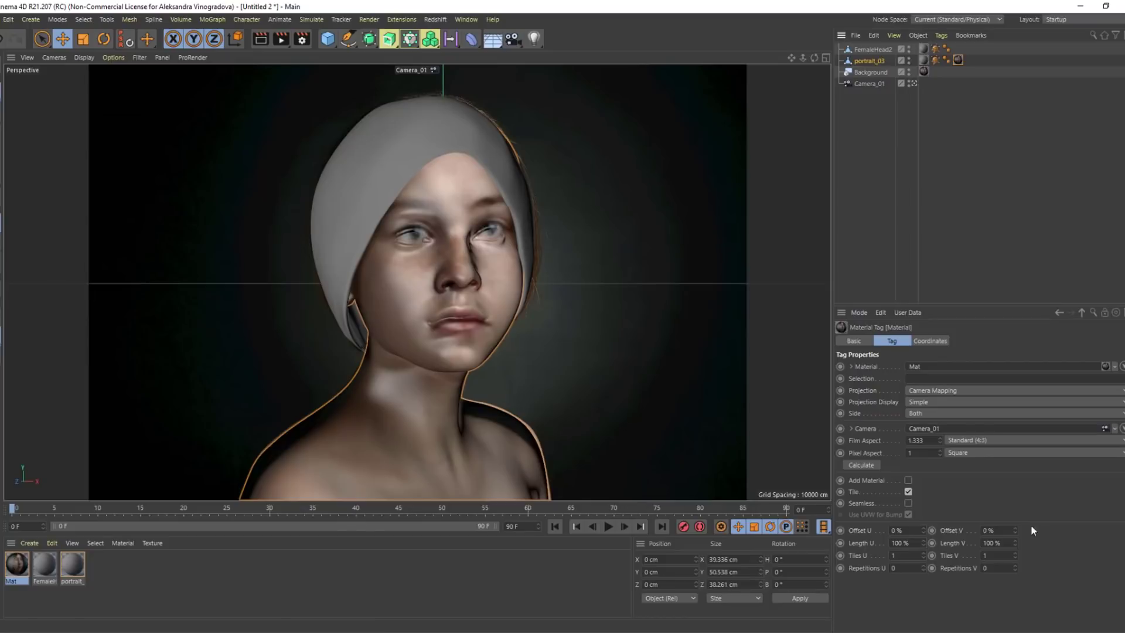
left_click(982, 440)
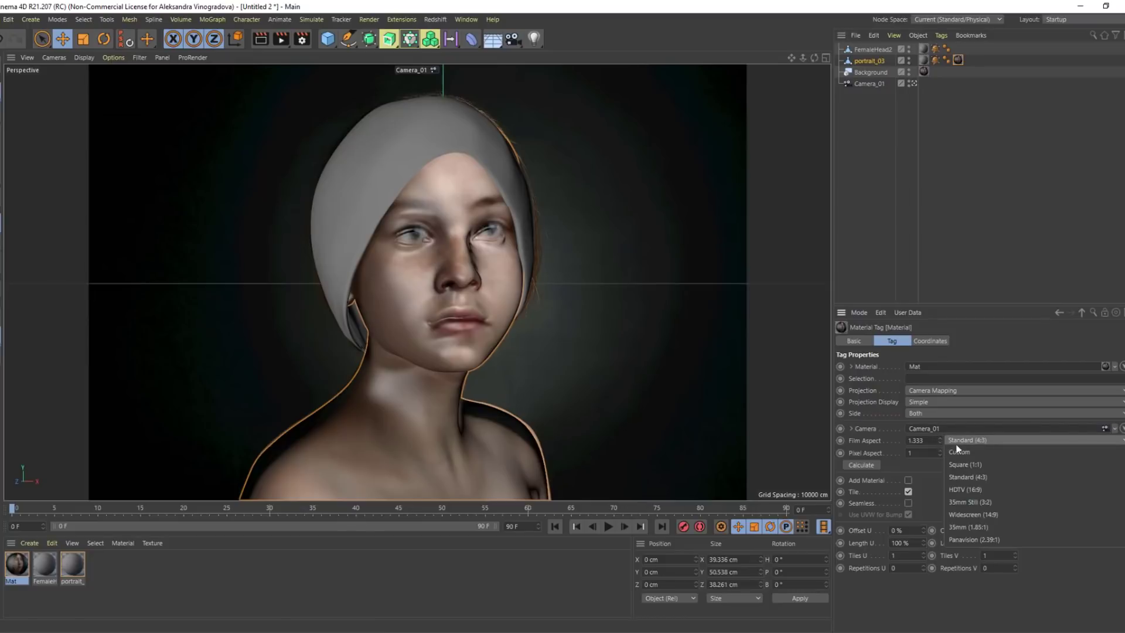
left_click(962, 453)
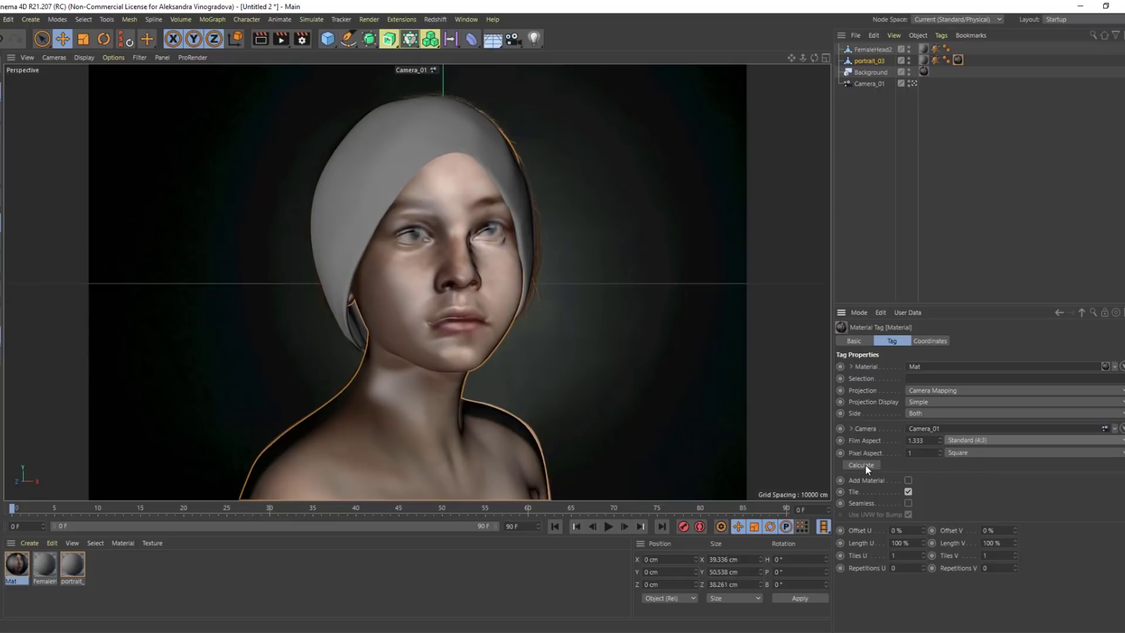
left_click(866, 465)
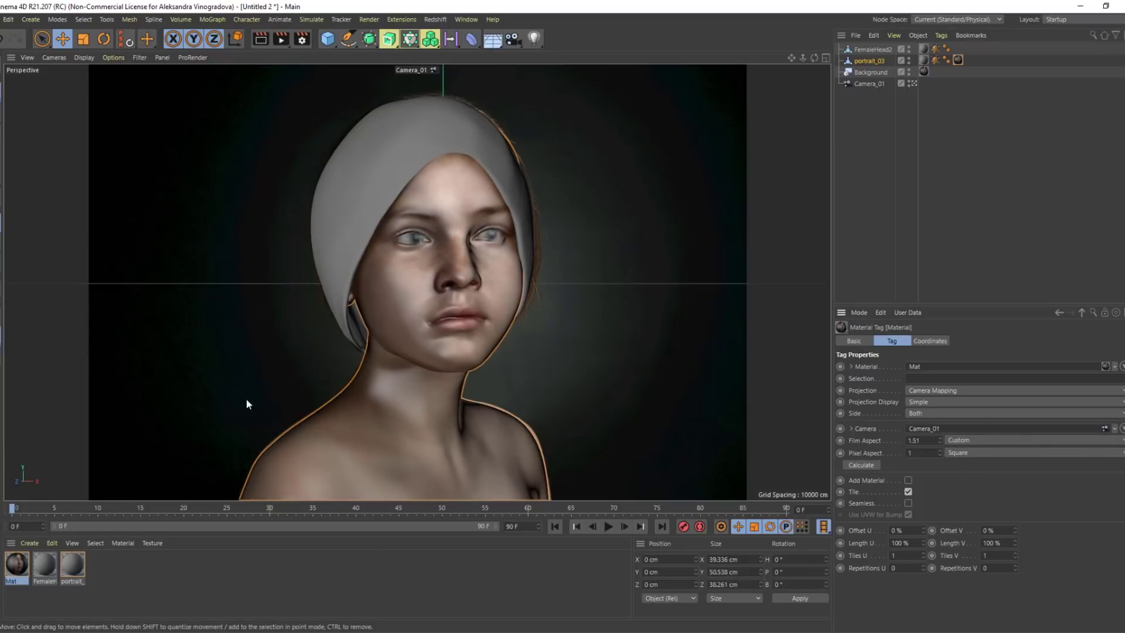
Generate UVW coordinates from portrait_03's photo material tag and place the UVW tag before the material tag
right_click(957, 61)
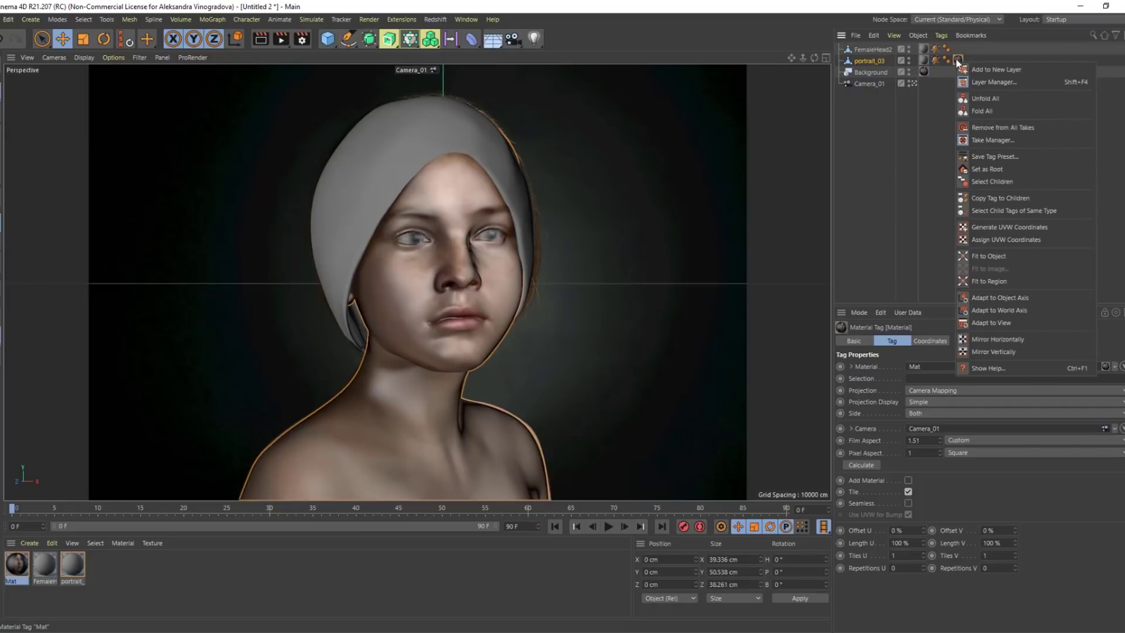
left_click(1001, 230)
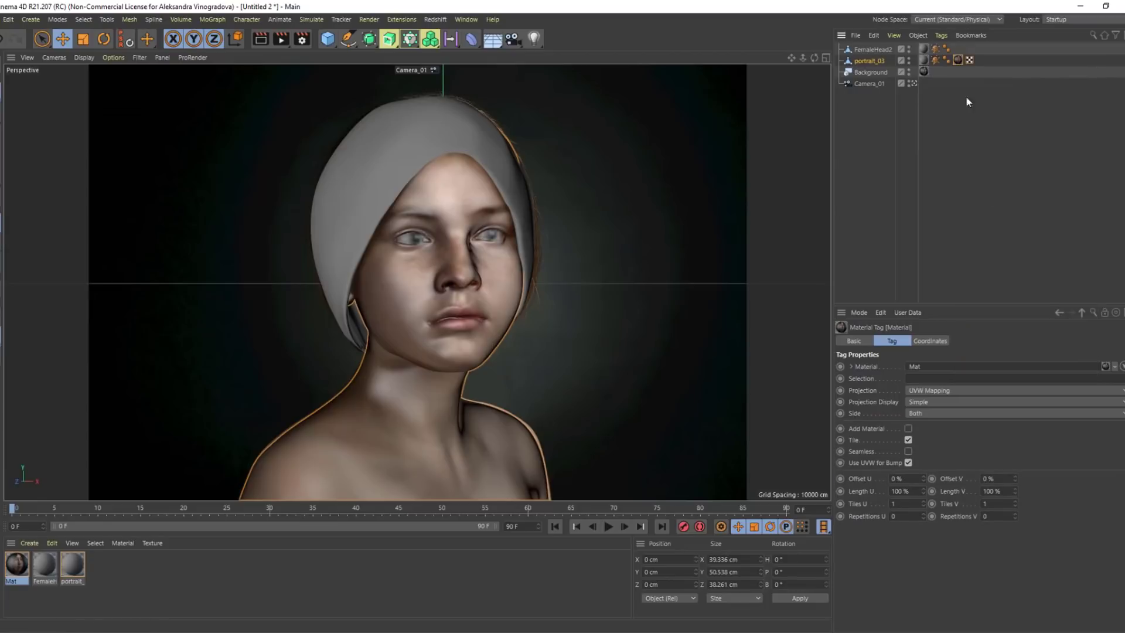
left_click_drag(980, 58, 977, 60)
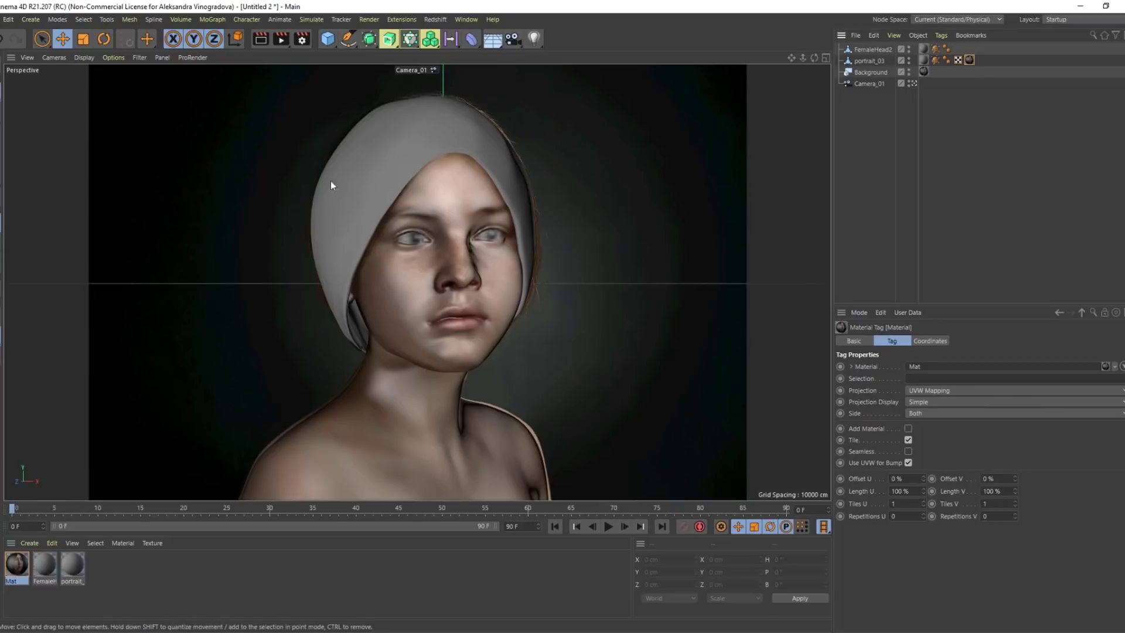
Assign the photo material Mat to FemaleHead2 and set its projection to Camera Mapping
left_click(860, 50)
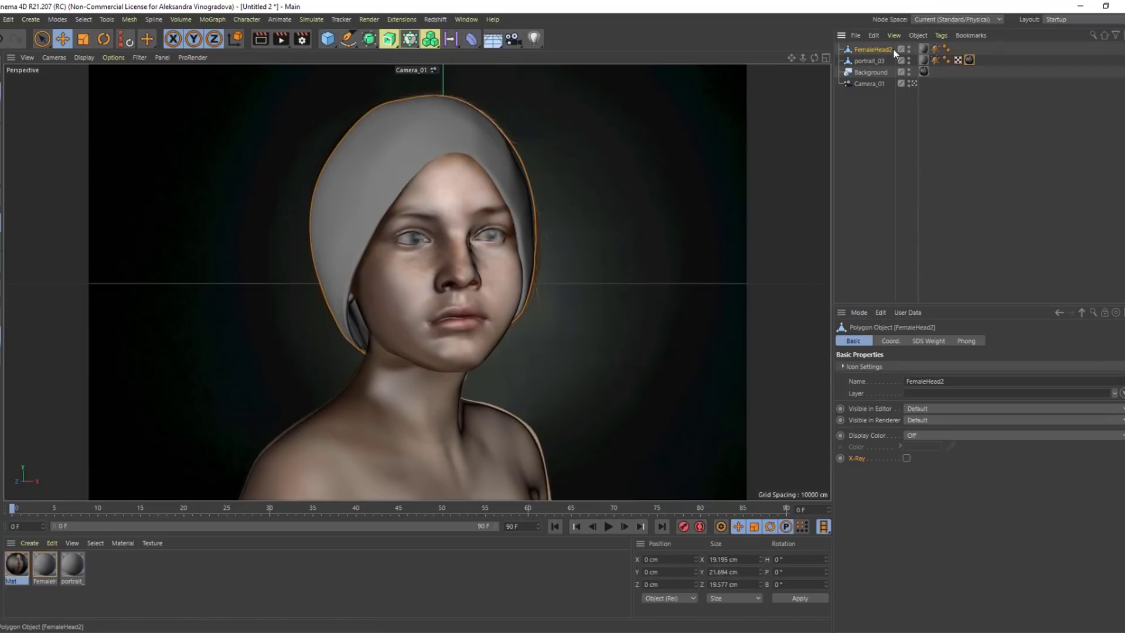
left_click_drag(877, 48, 870, 49)
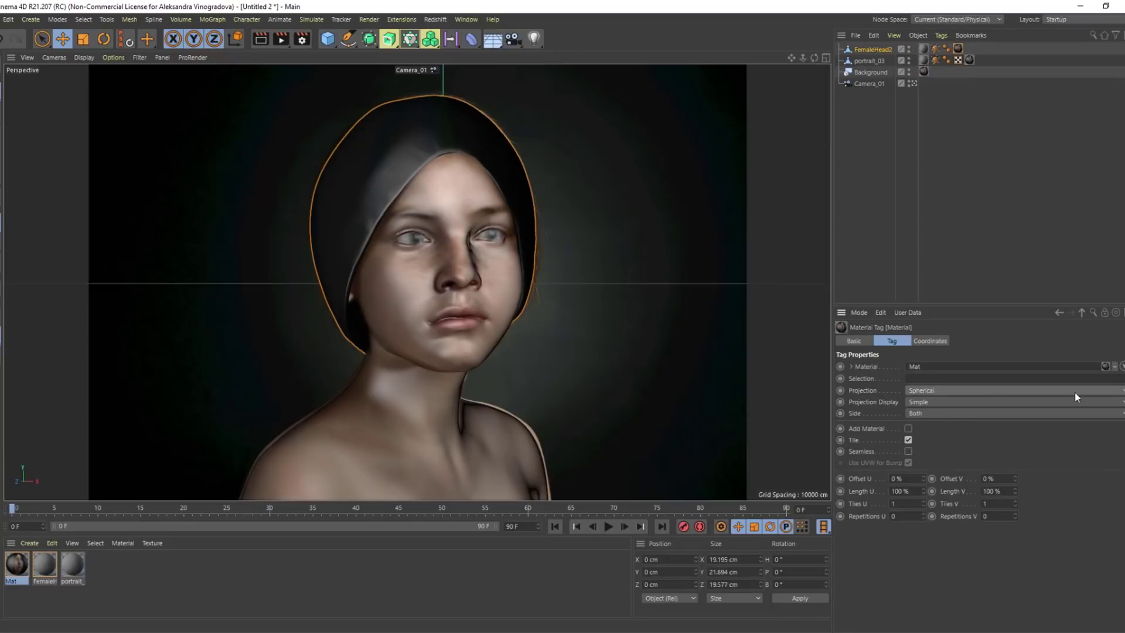
left_click(1122, 391)
left_click(943, 503)
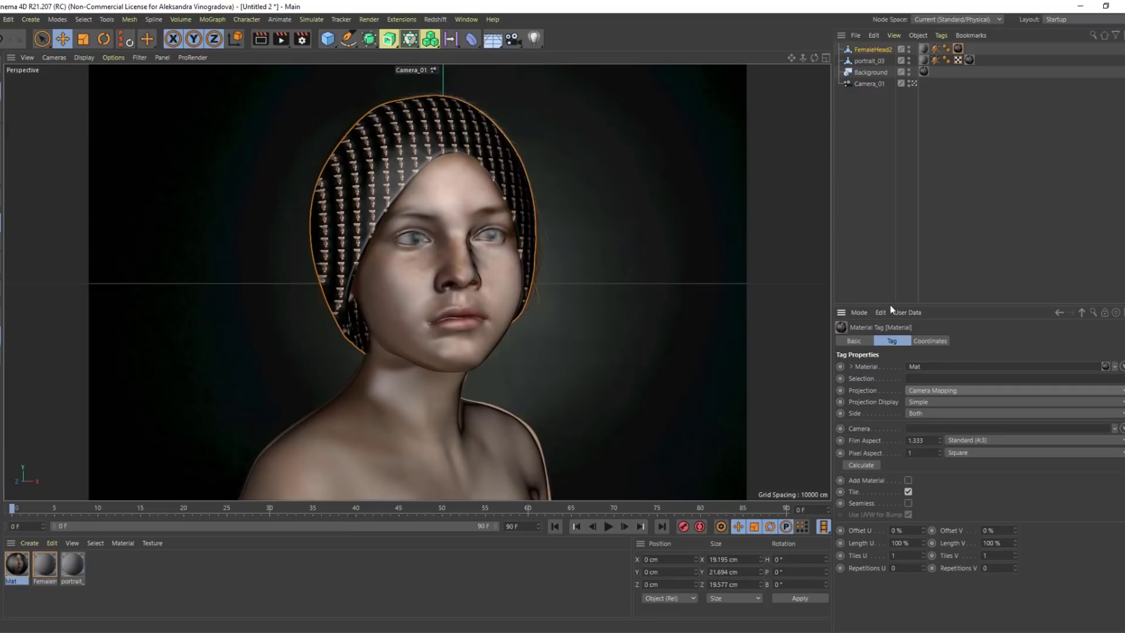
Set Camera_01 as the projection camera of FemaleHead2's photo material tag and calculate its film aspect
left_click_drag(860, 84, 923, 431)
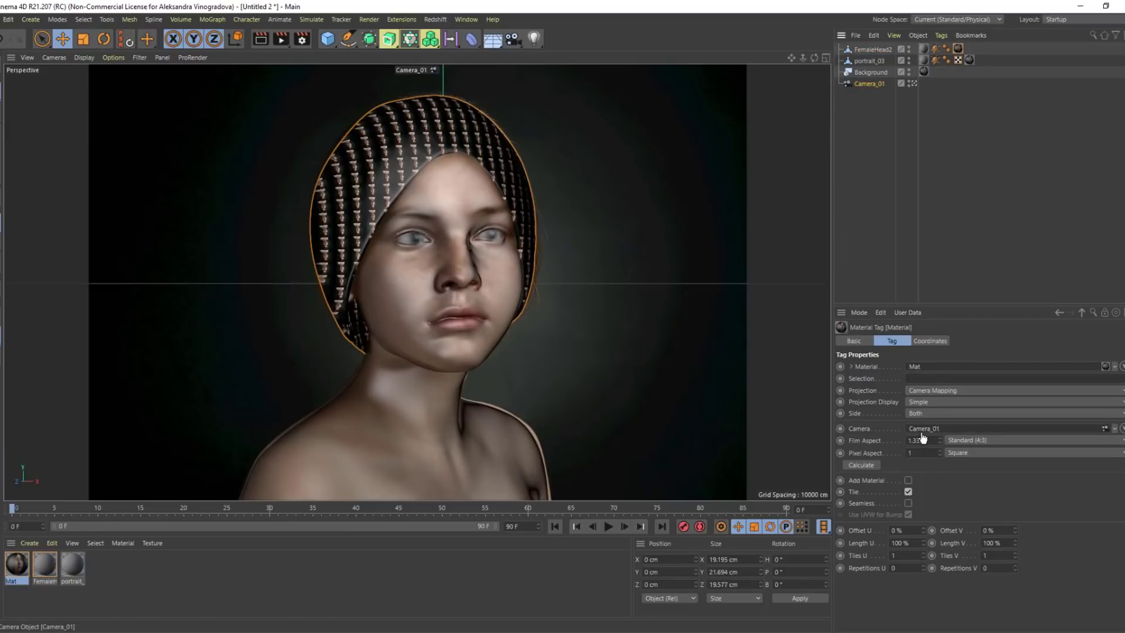
left_click(965, 440)
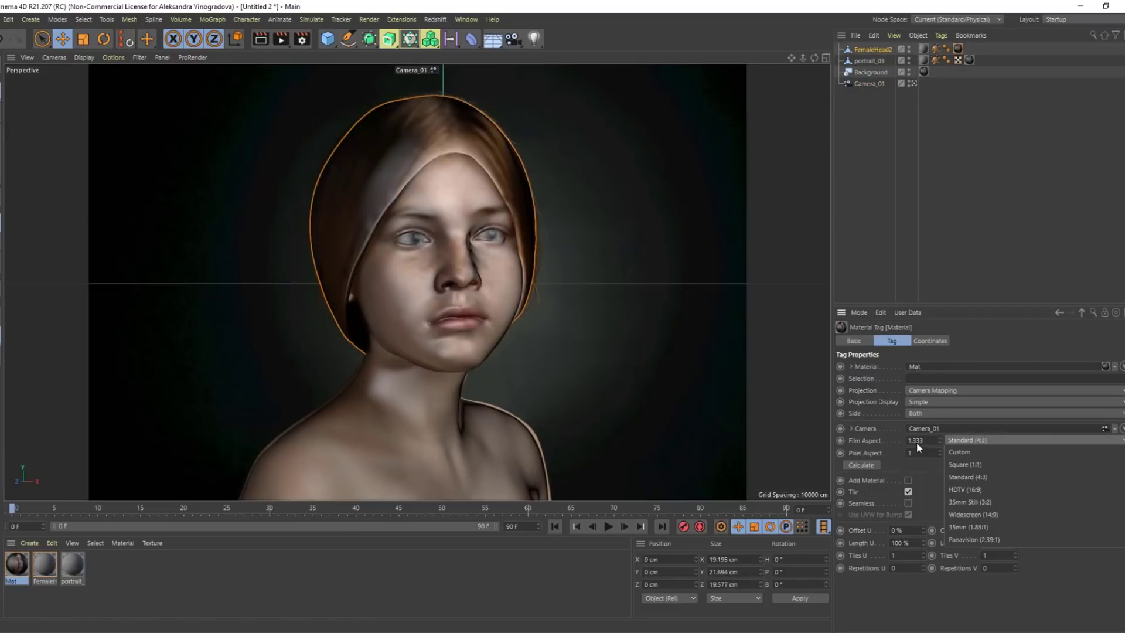
left_click(980, 452)
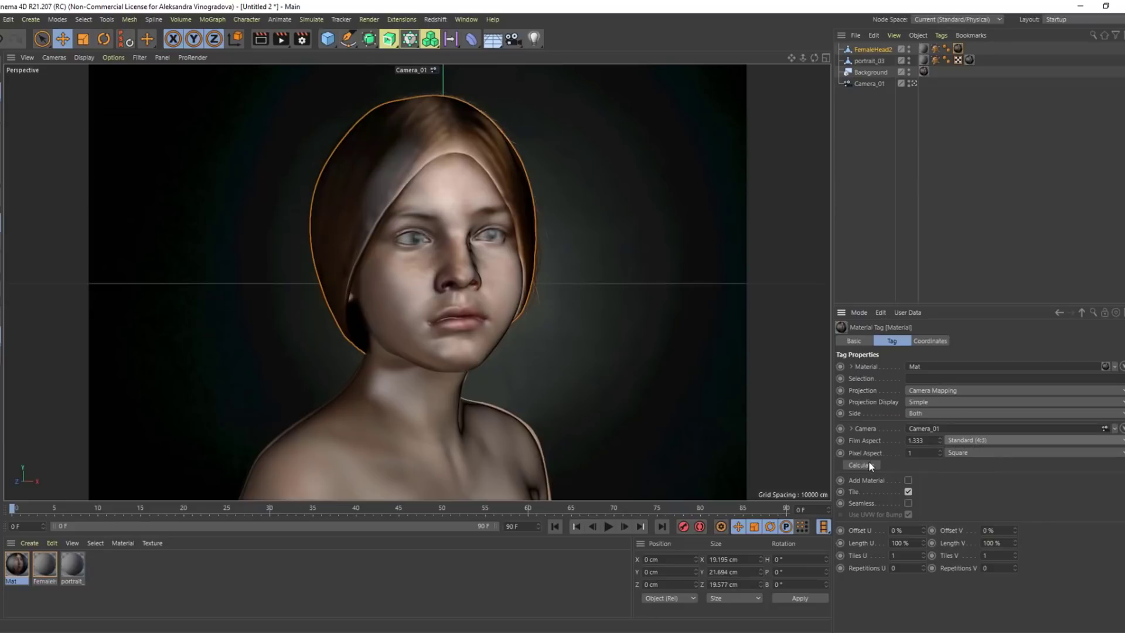
left_click(870, 462)
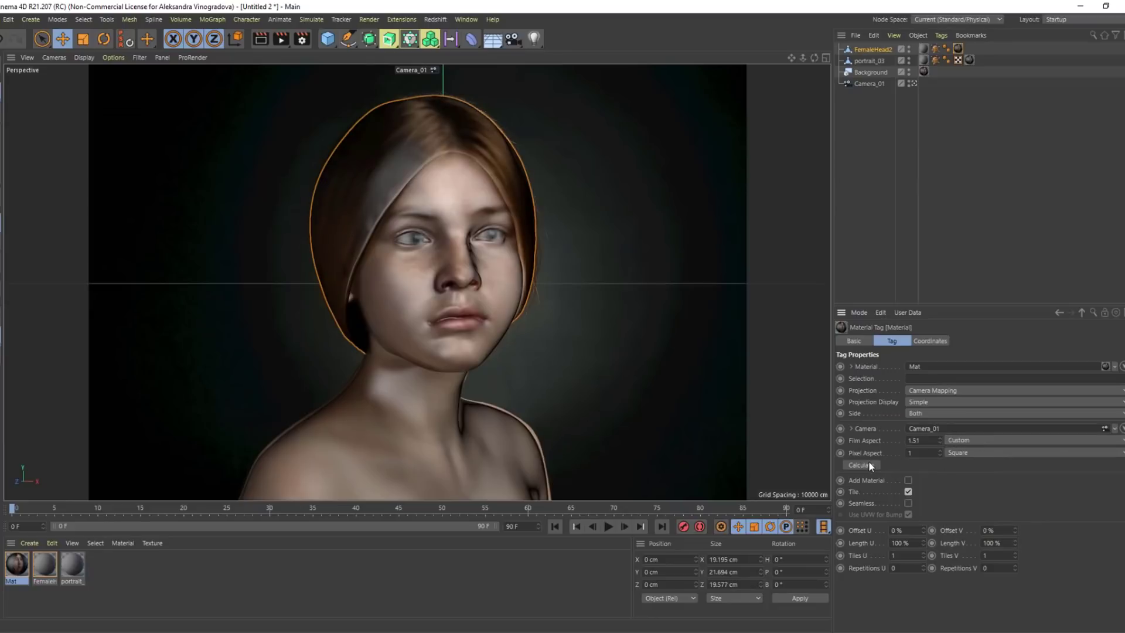
Generate UVW coordinates from FemaleHead2's photo material tag and place the UVW tag before the material tag
right_click(958, 50)
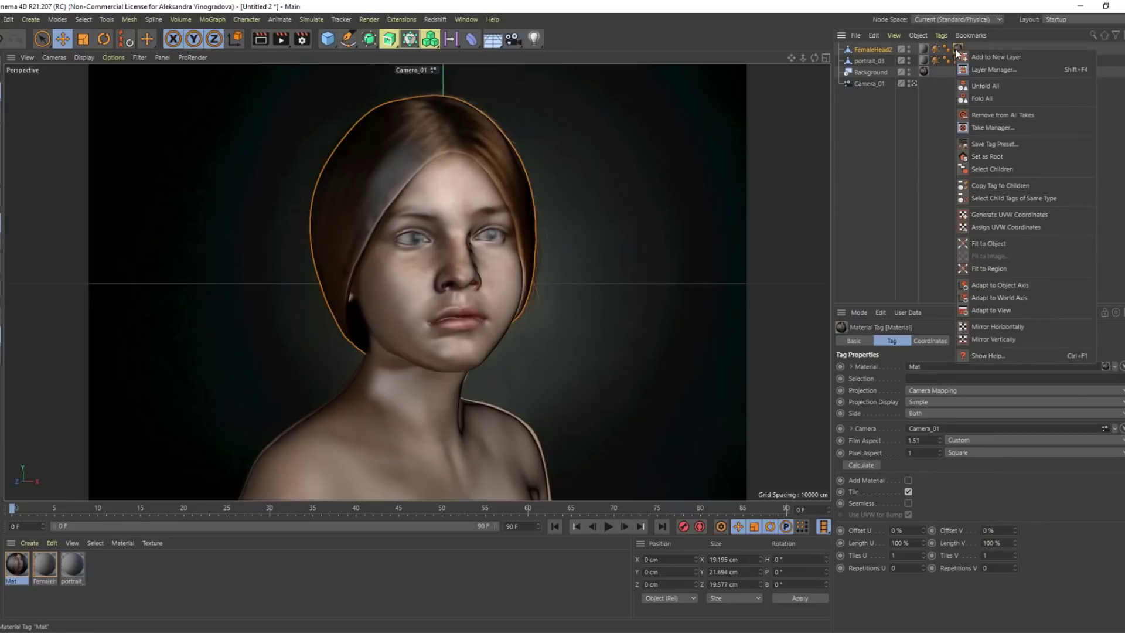
left_click(1008, 216)
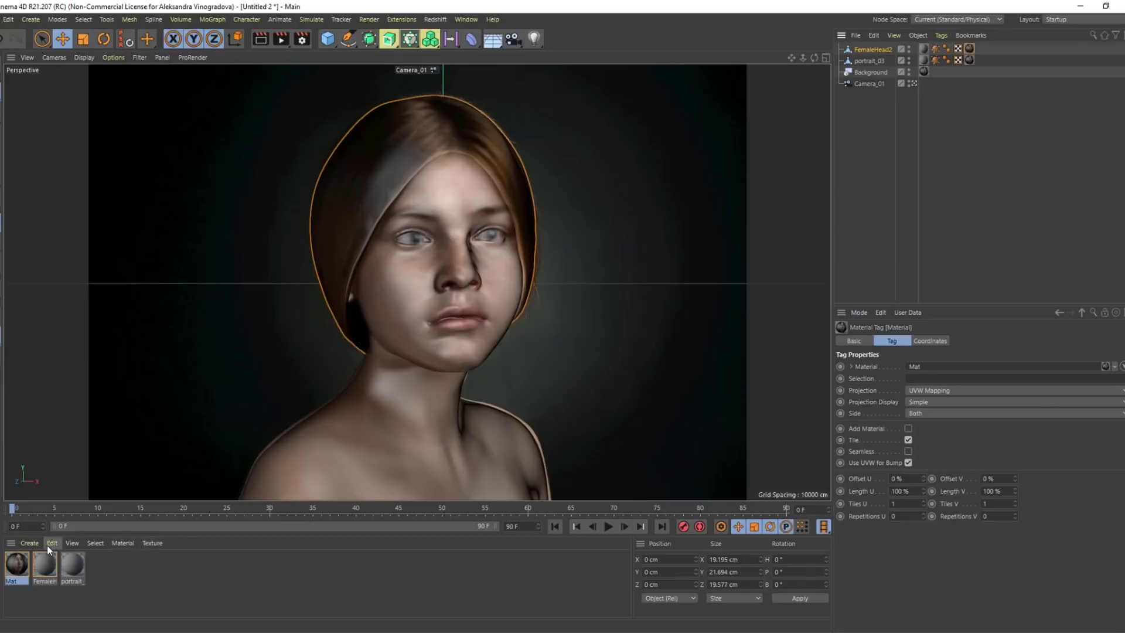
Create a Redshift material and assign it to portrait_03 and FemaleHead2 in place of their photo material Mat
left_click(29, 543)
mouse_move(117, 442)
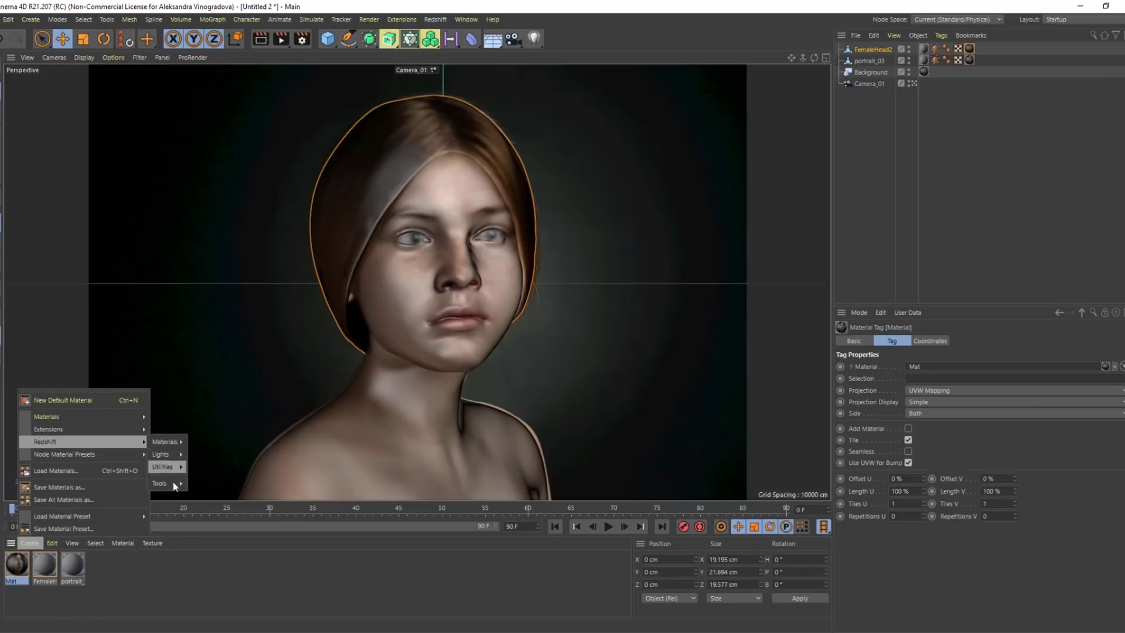
mouse_move(169, 442)
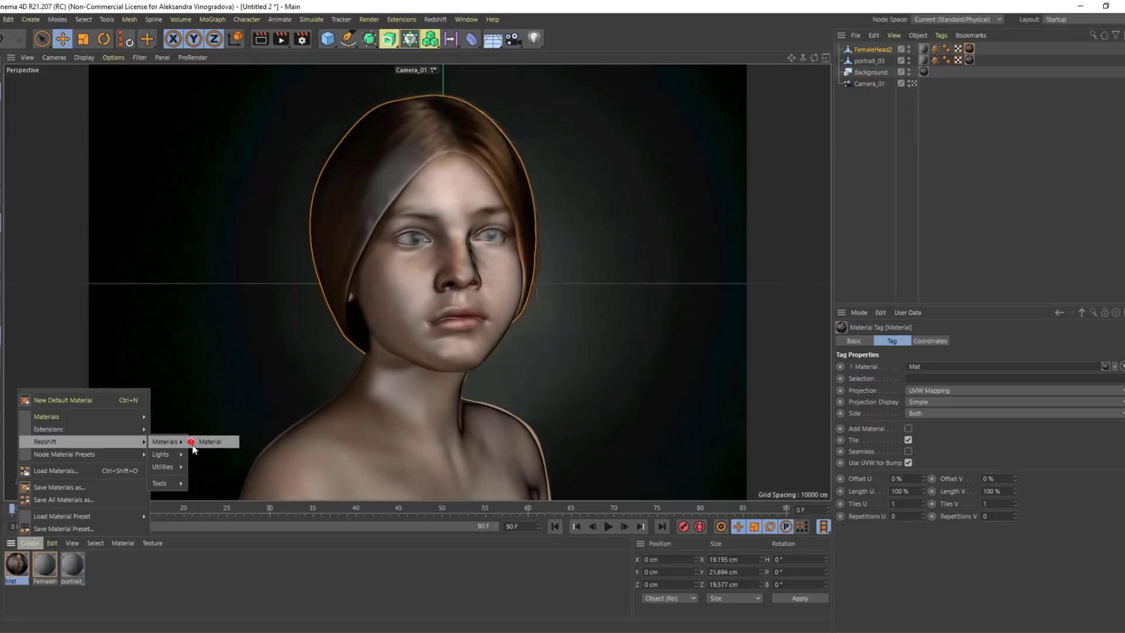
left_click(210, 442)
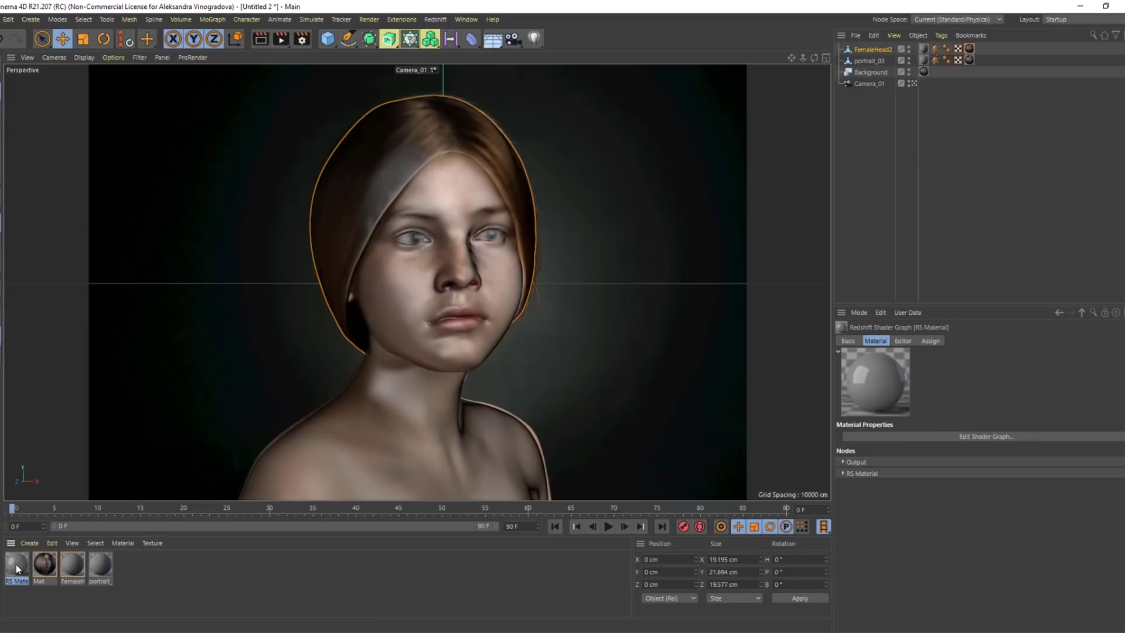
left_click_drag(18, 568, 970, 61)
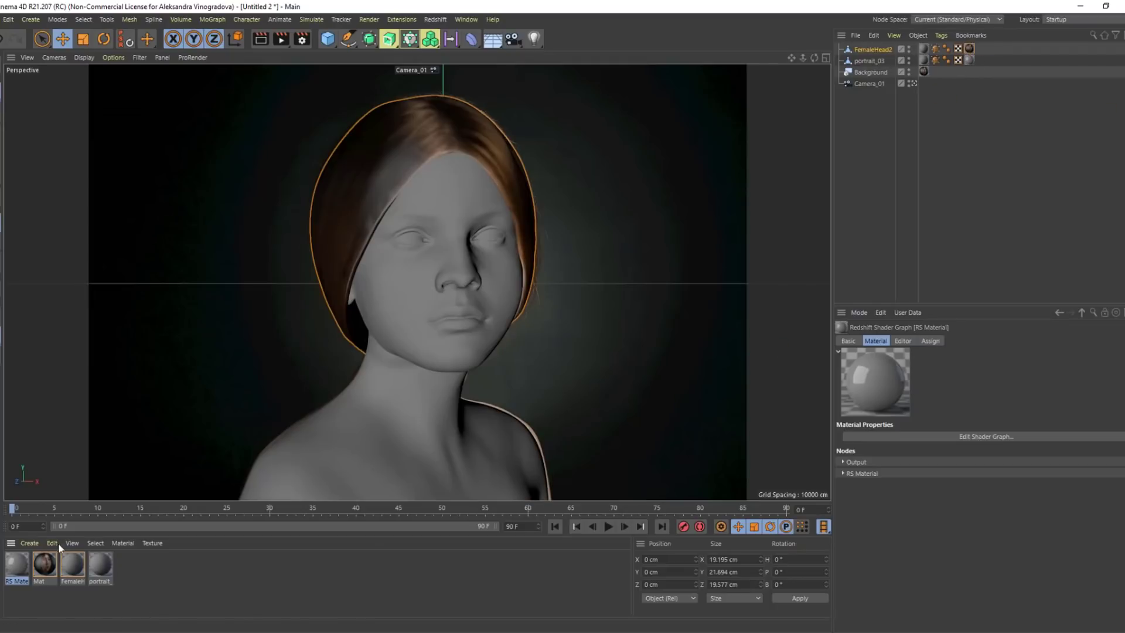
left_click_drag(22, 567, 971, 49)
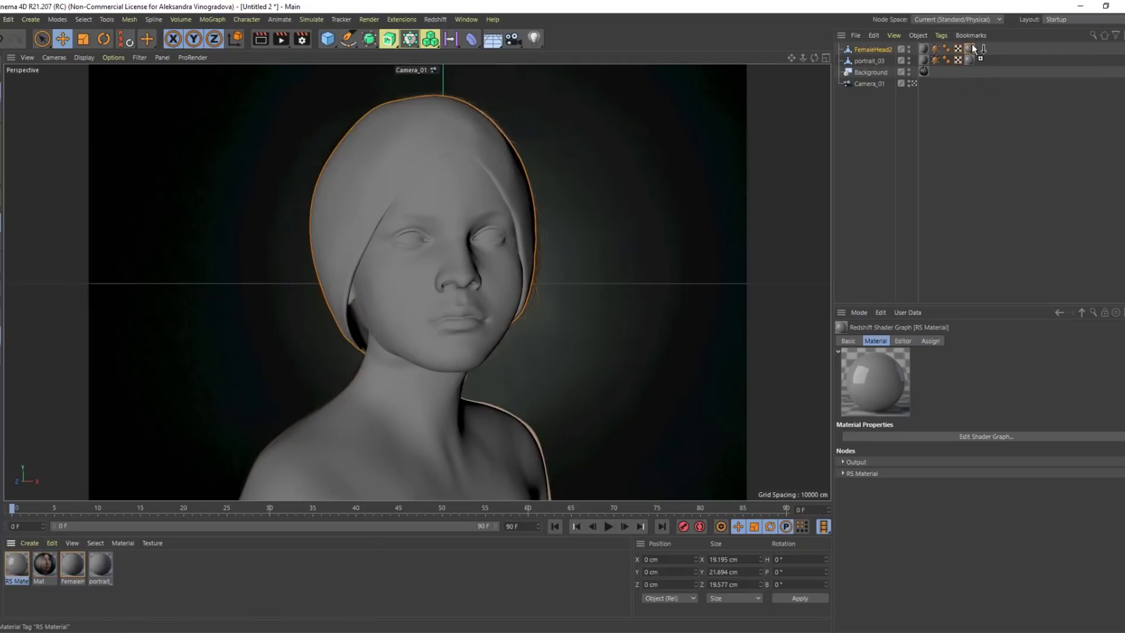
Open the RS Material's shader graph and add a Texture node to it
double_click(17, 564)
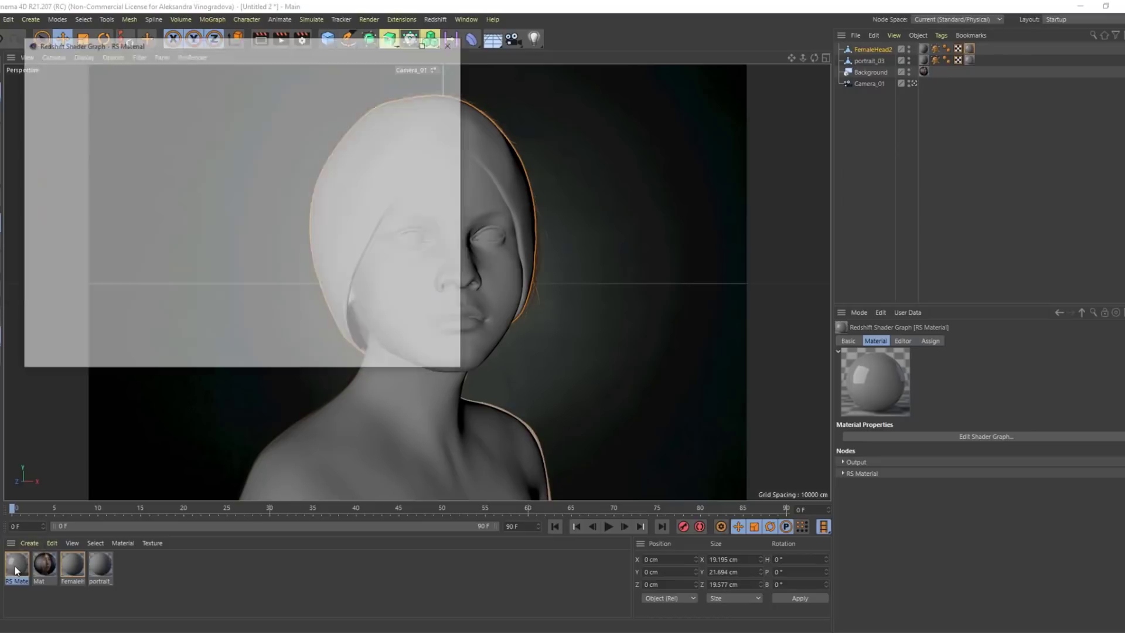
left_click_drag(182, 52, 349, 166)
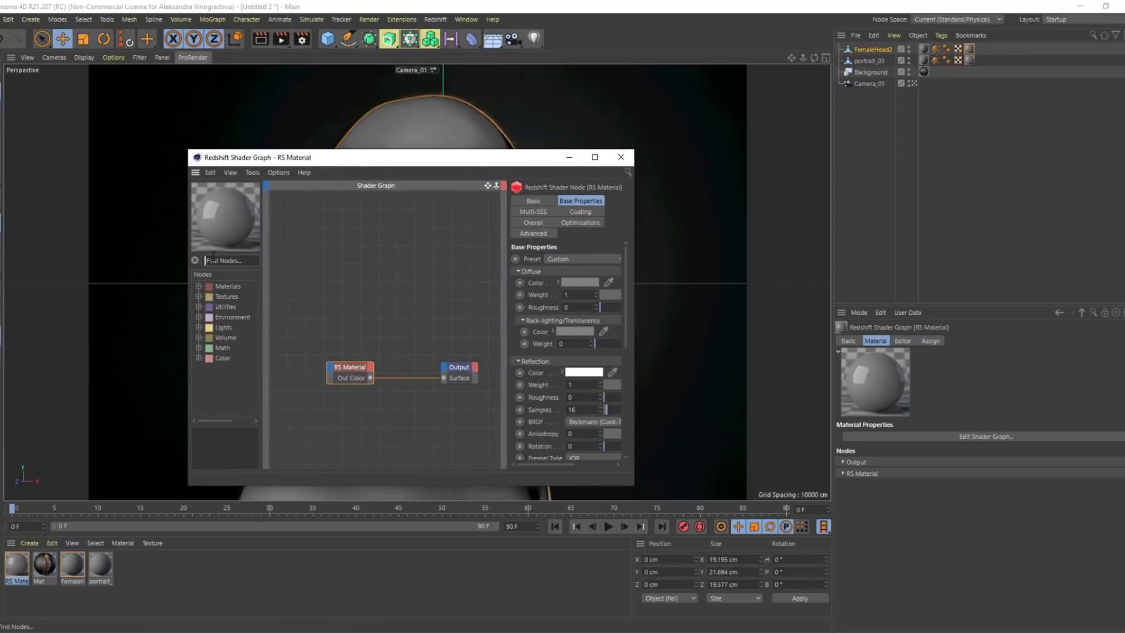
type("tex")
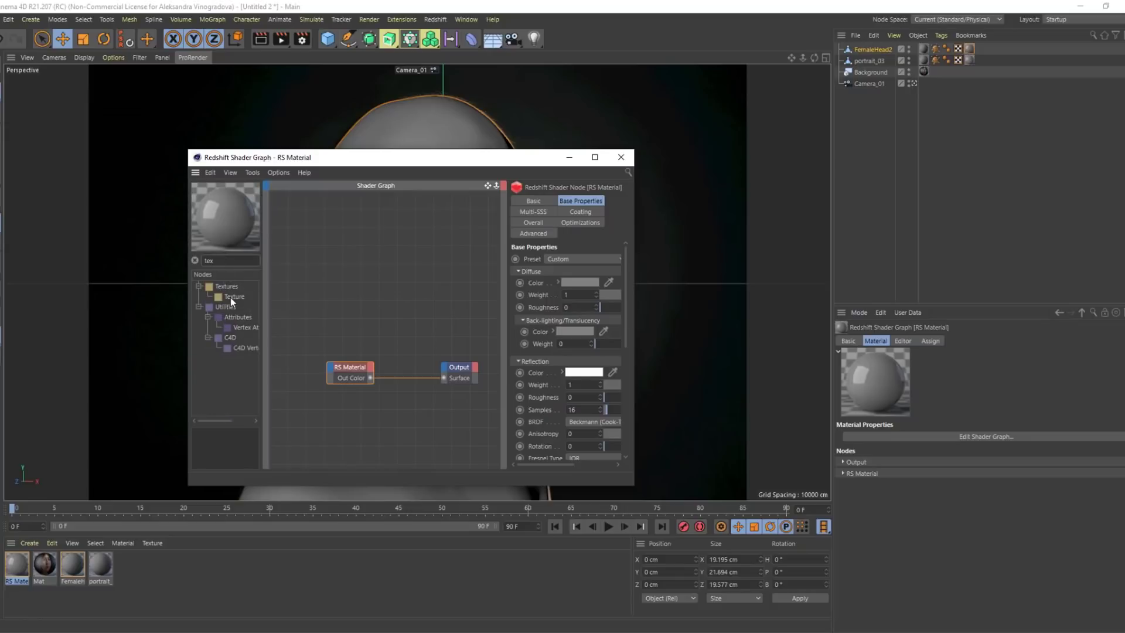
left_click_drag(231, 297, 338, 323)
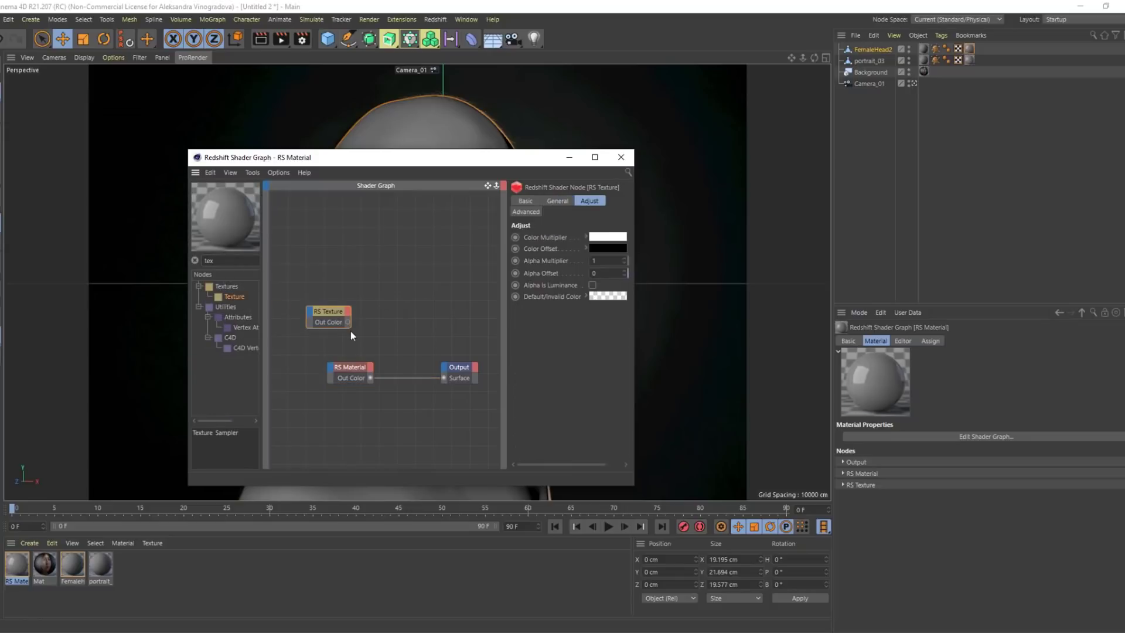
Load the portrait photo into the RS Texture node and connect its Out Color to the Output node's Surface
left_click(557, 201)
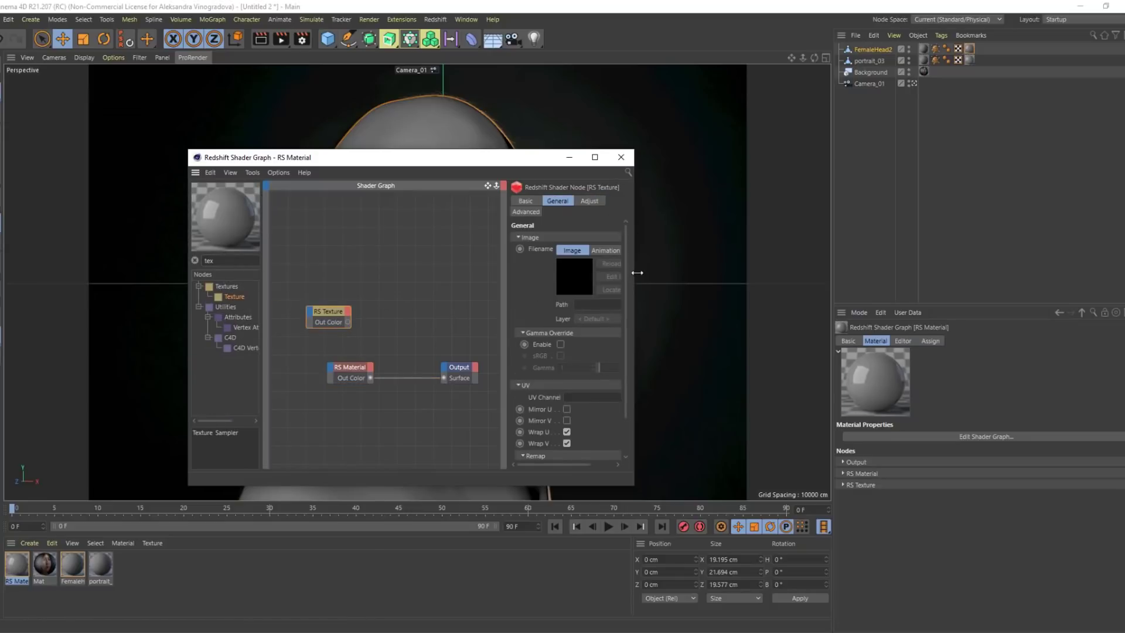
left_click_drag(634, 271, 897, 288)
left_click(877, 293)
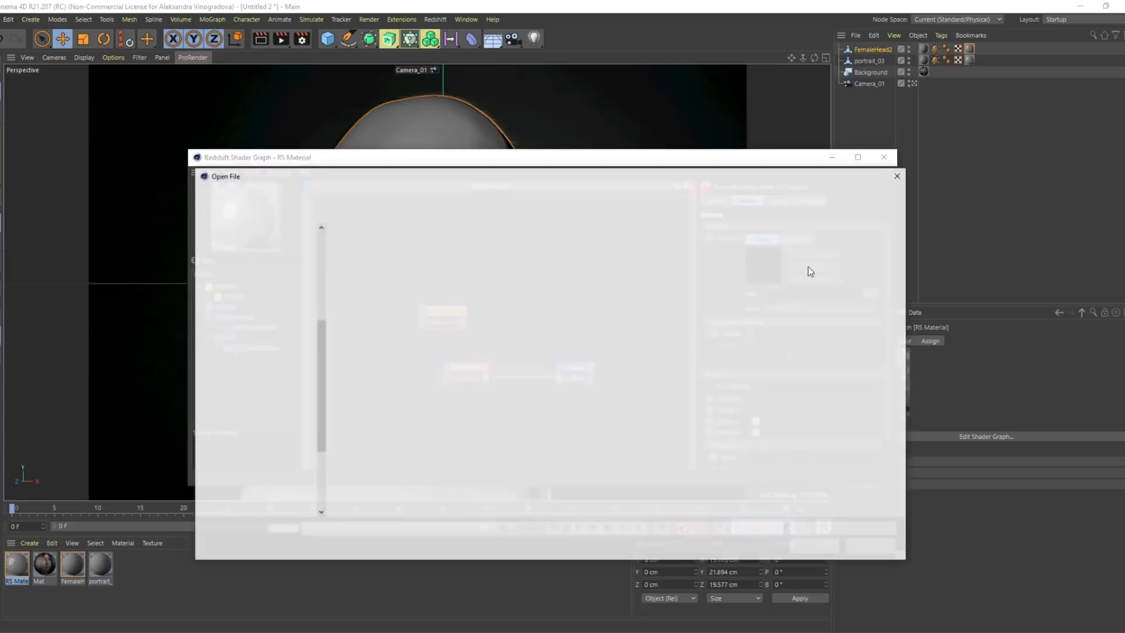
double_click(386, 262)
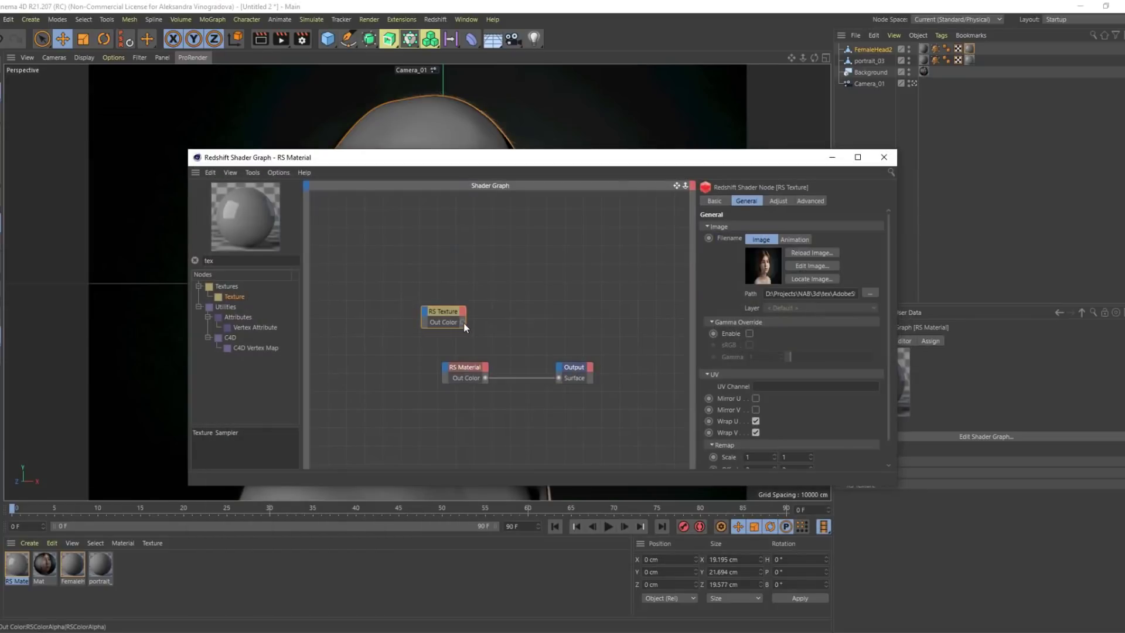
left_click_drag(463, 323, 559, 378)
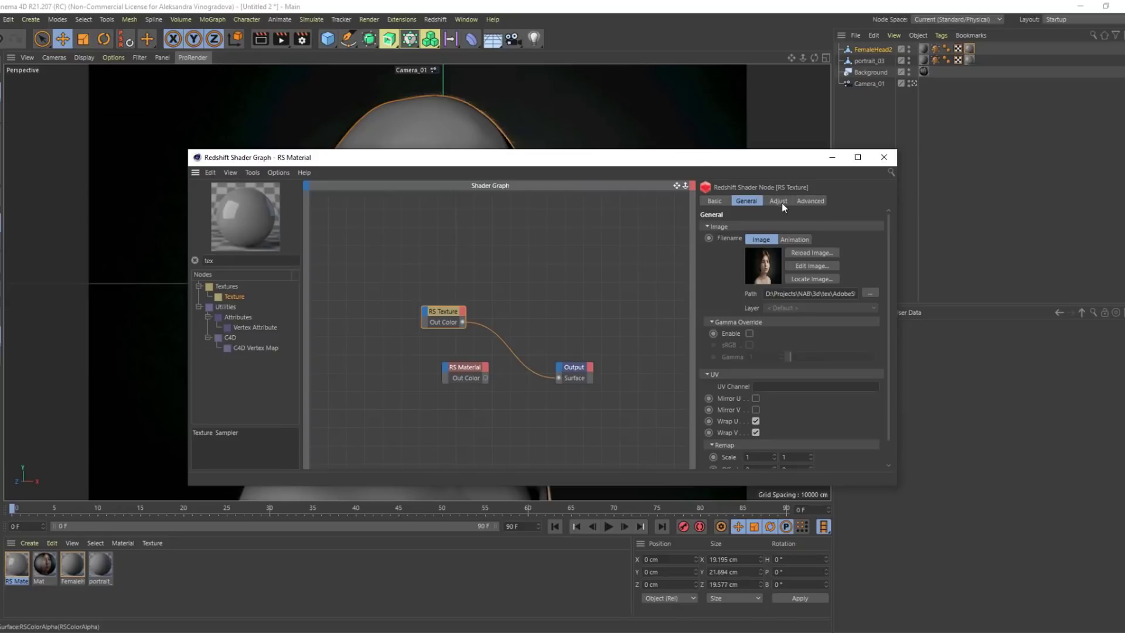
left_click_drag(677, 156, 1124, 282)
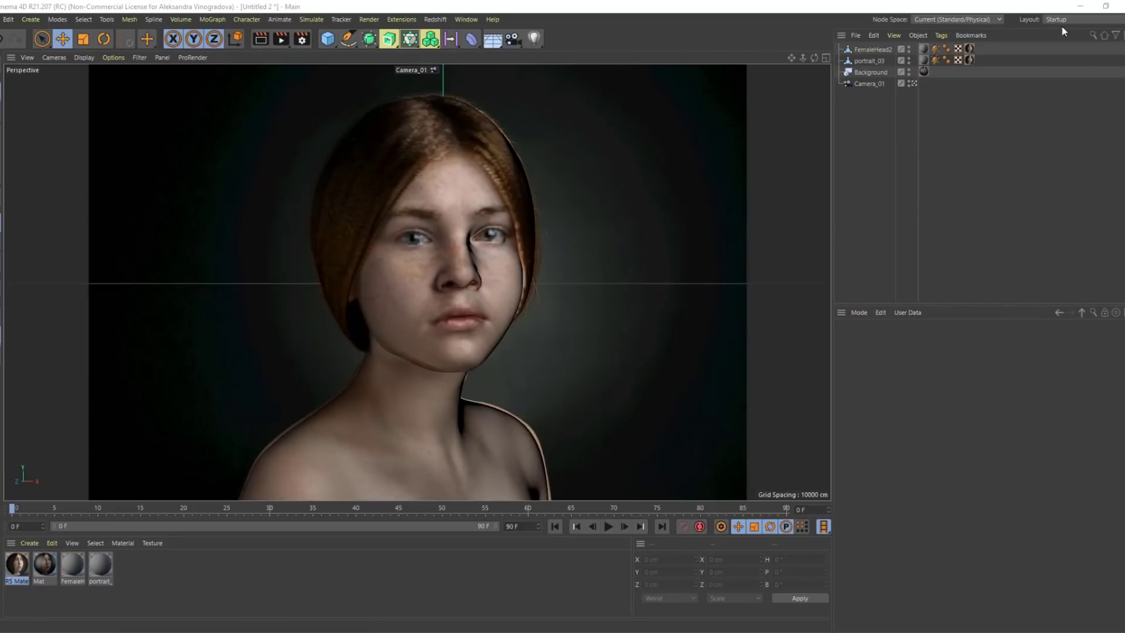
Switch to the redshift_v1 layout, start the interactive Redshift render and enlarge the render view
left_click(1092, 20)
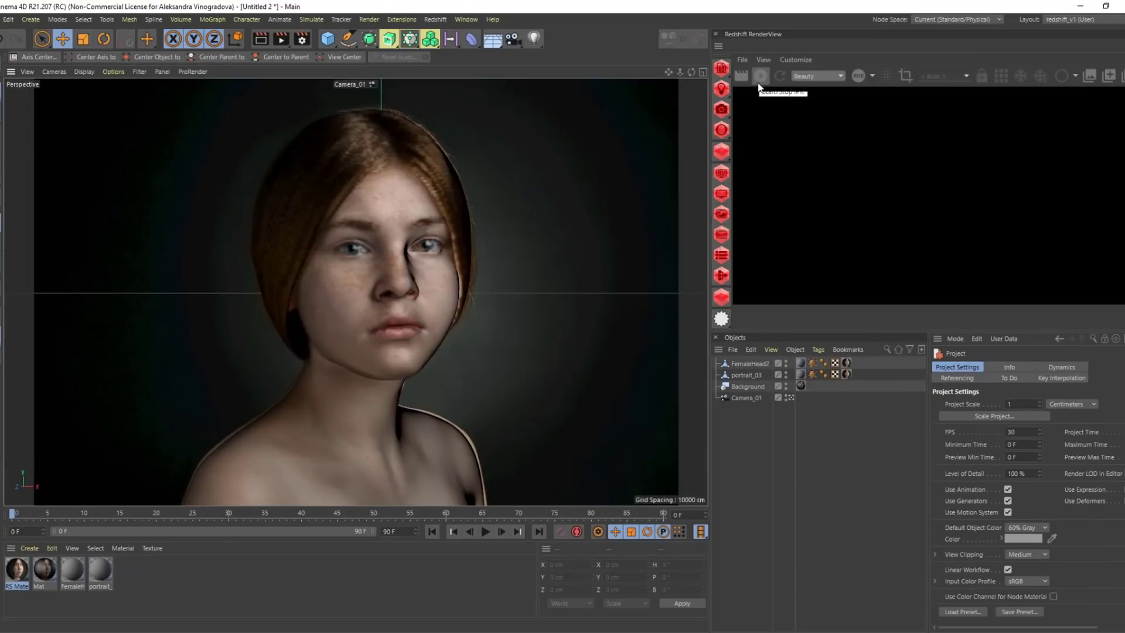
left_click(760, 78)
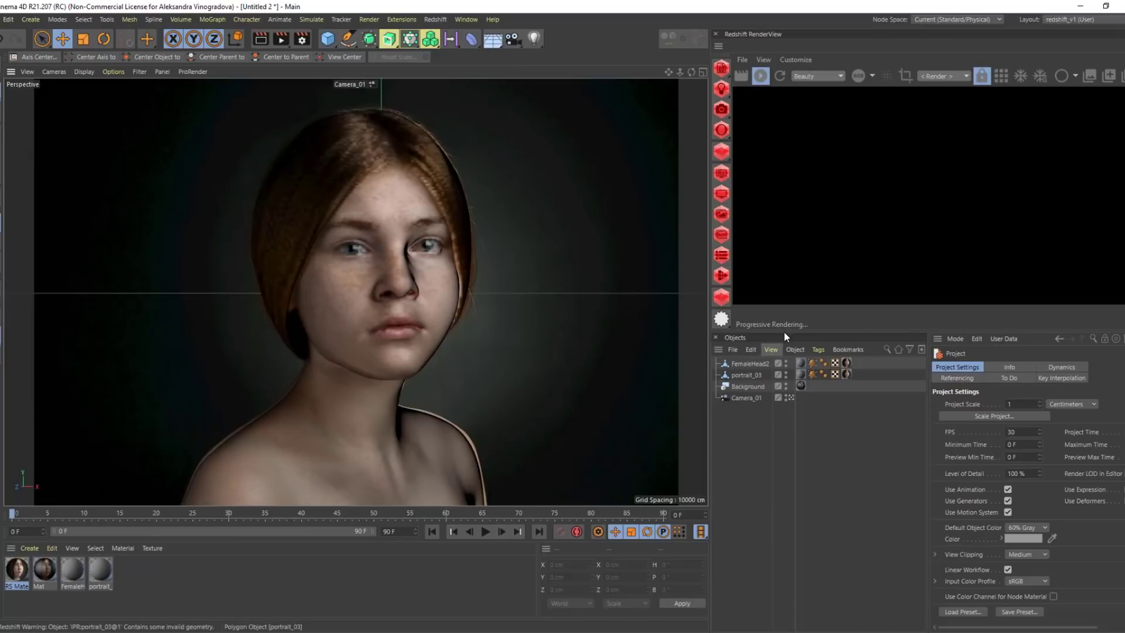
left_click_drag(784, 332, 756, 430)
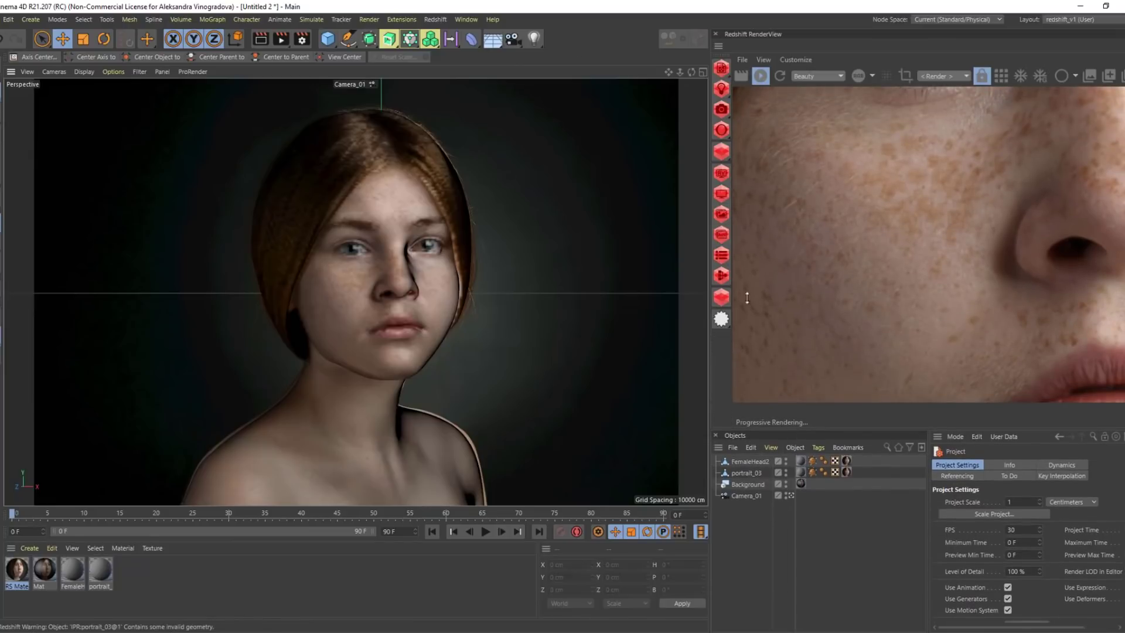
Lock the render output's aspect ratio and set its width to 1200 pixels
left_click(302, 39)
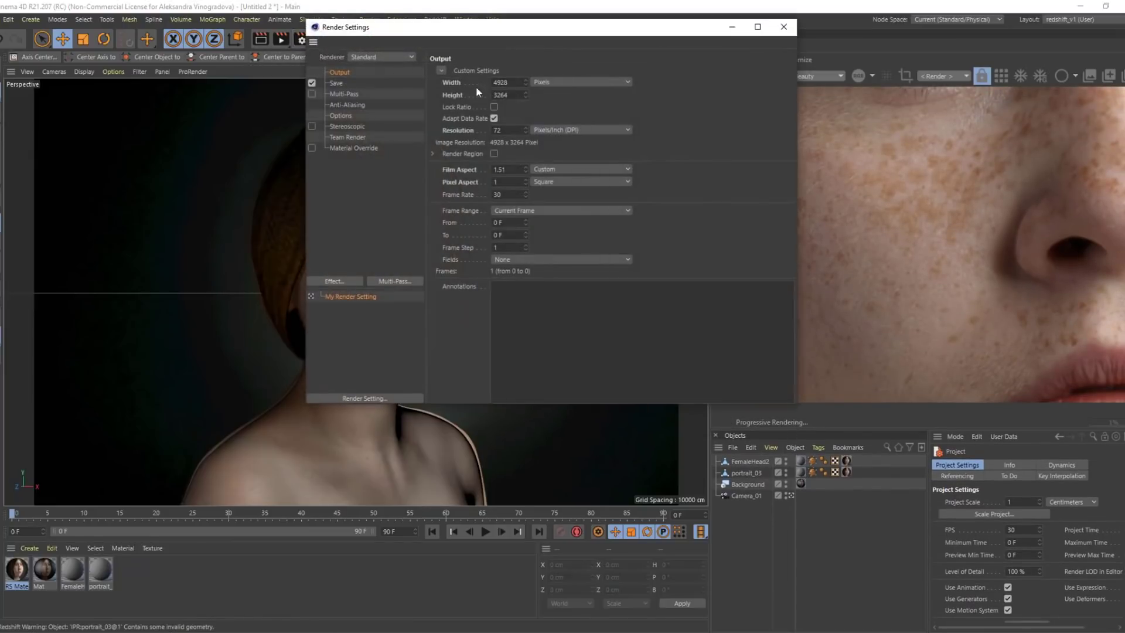
left_click_drag(534, 29, 666, 184)
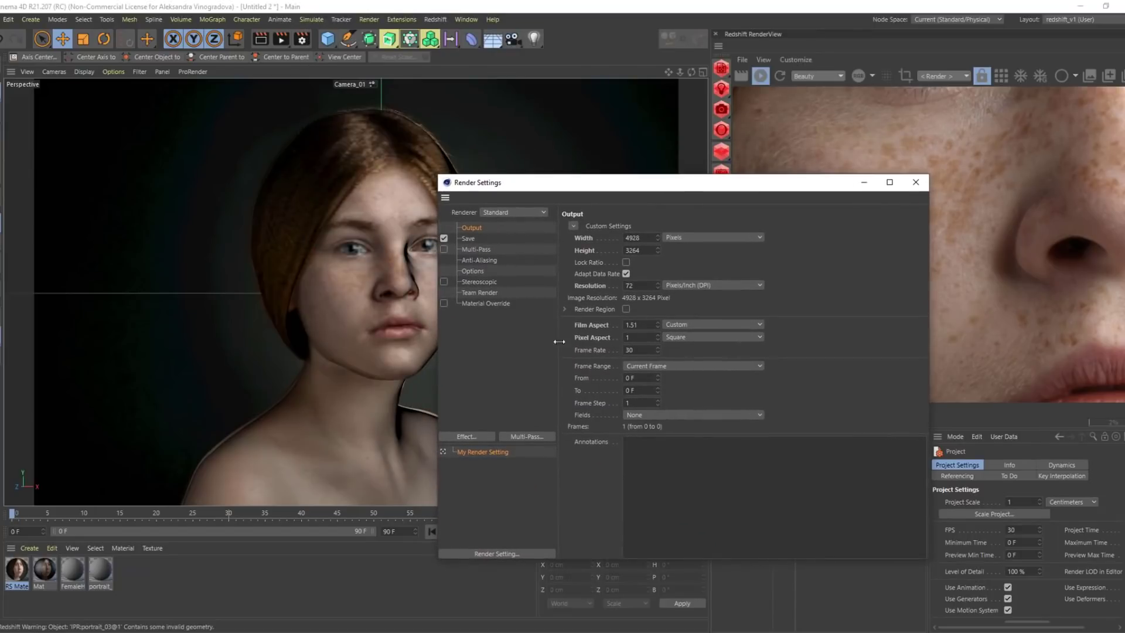
left_click(626, 263)
double_click(635, 237)
type("1200")
key("Return")
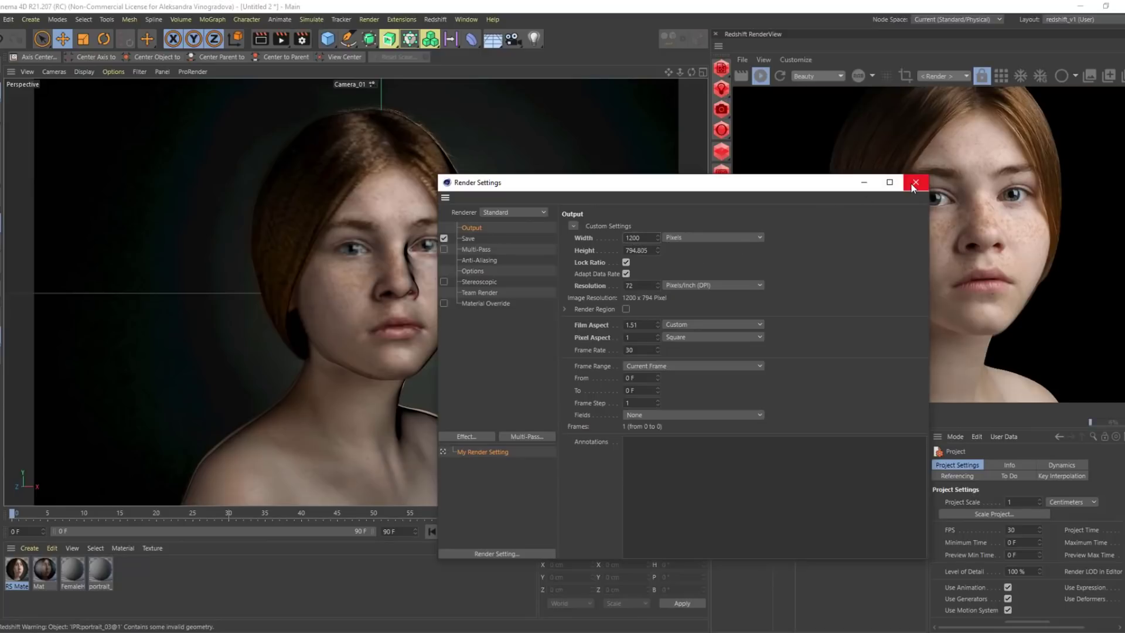
left_click(914, 183)
Duplicate Camera_01 as Camera_01.1 and add a Protection tag to the original Camera_01
left_click(748, 495)
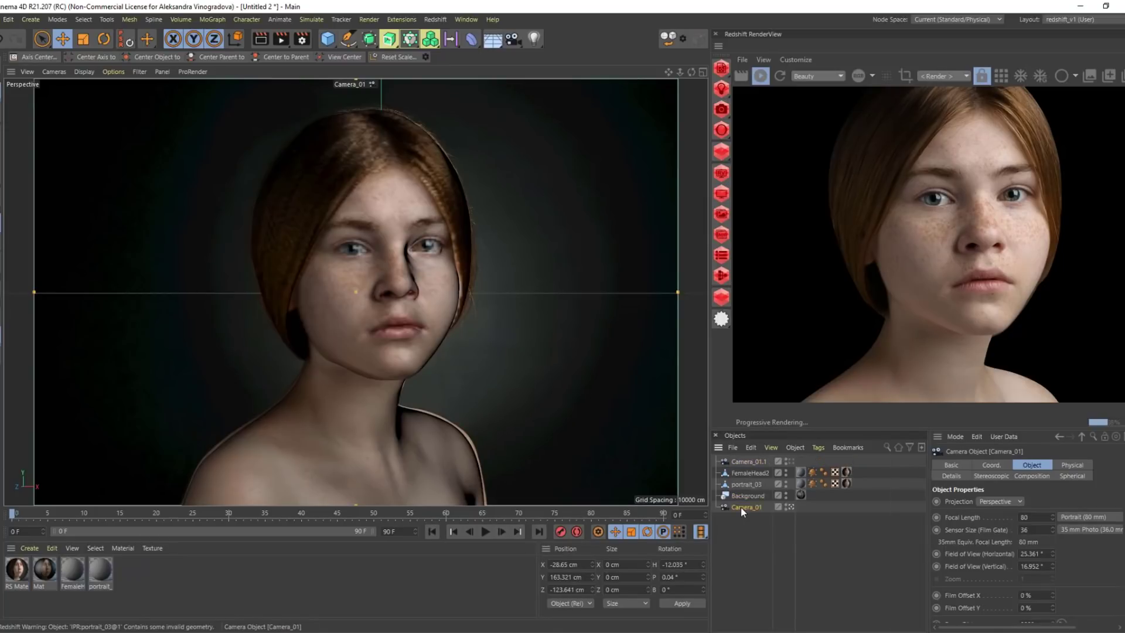
right_click(740, 507)
mouse_move(853, 115)
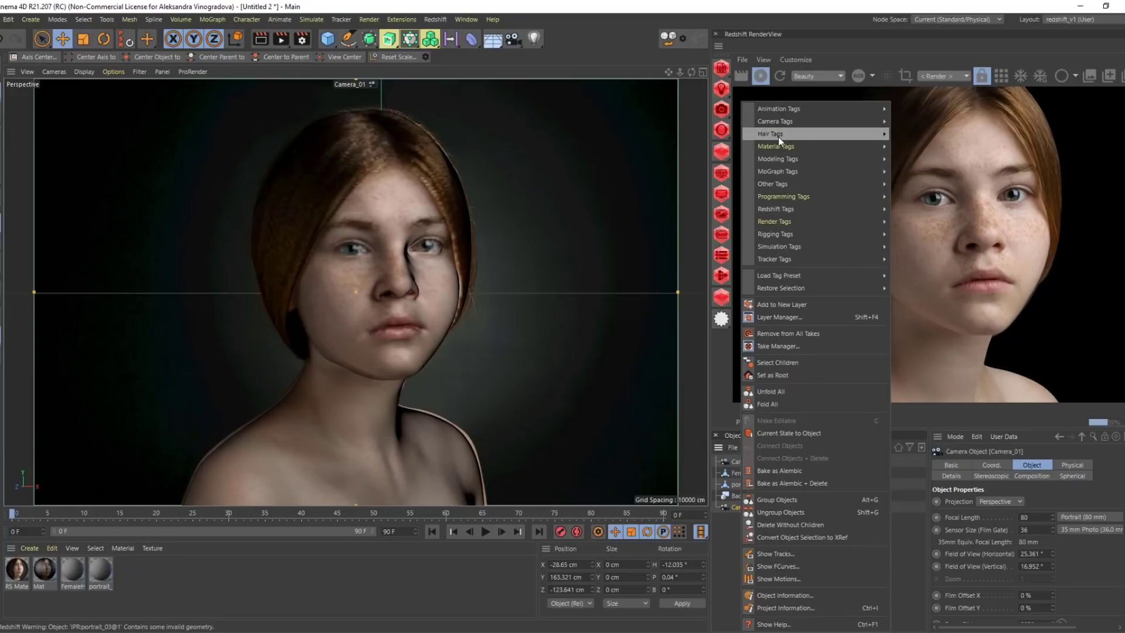
mouse_move(801, 155)
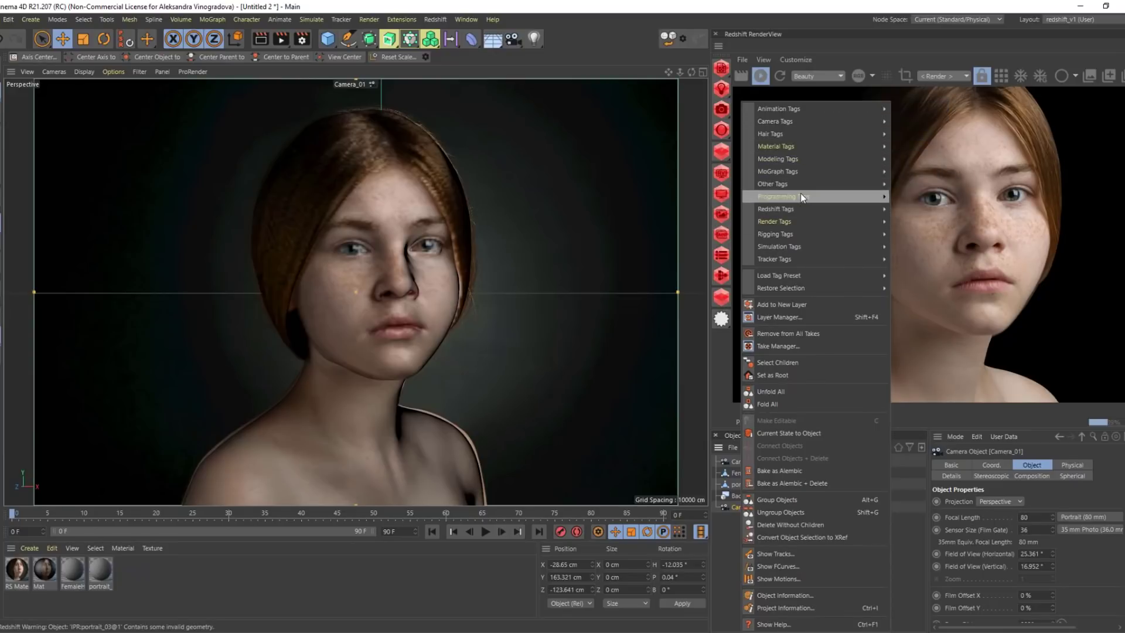
mouse_move(803, 221)
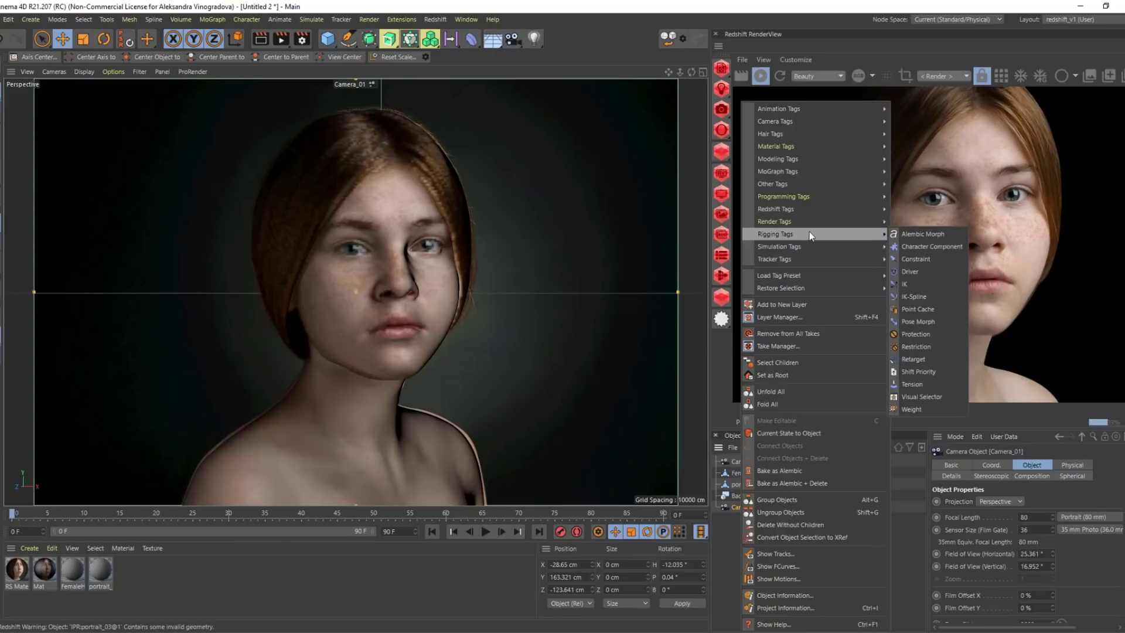
left_click(916, 334)
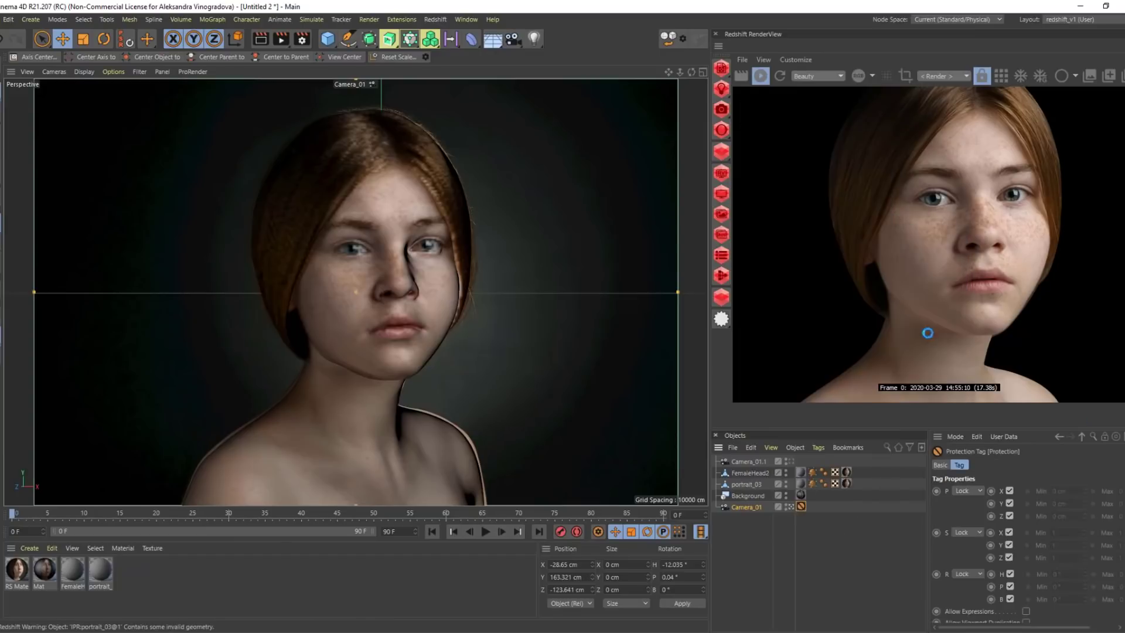
Look through Camera_01.1 and orbit and dolly it around the head to check the projected photo in the Redshift render
left_click(790, 462)
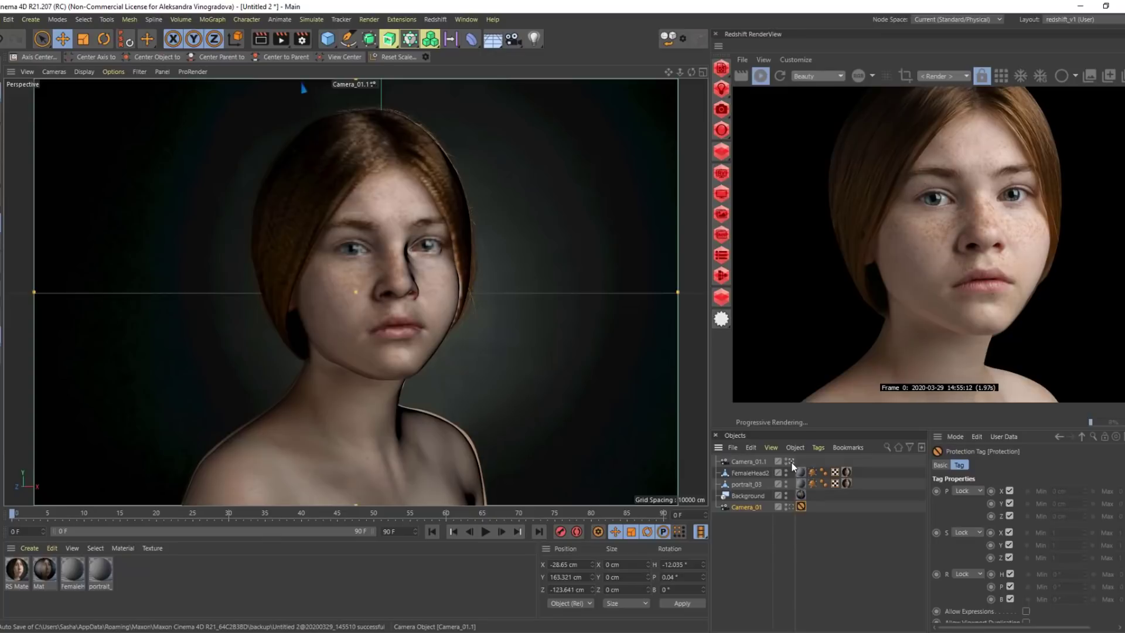
left_click(733, 462)
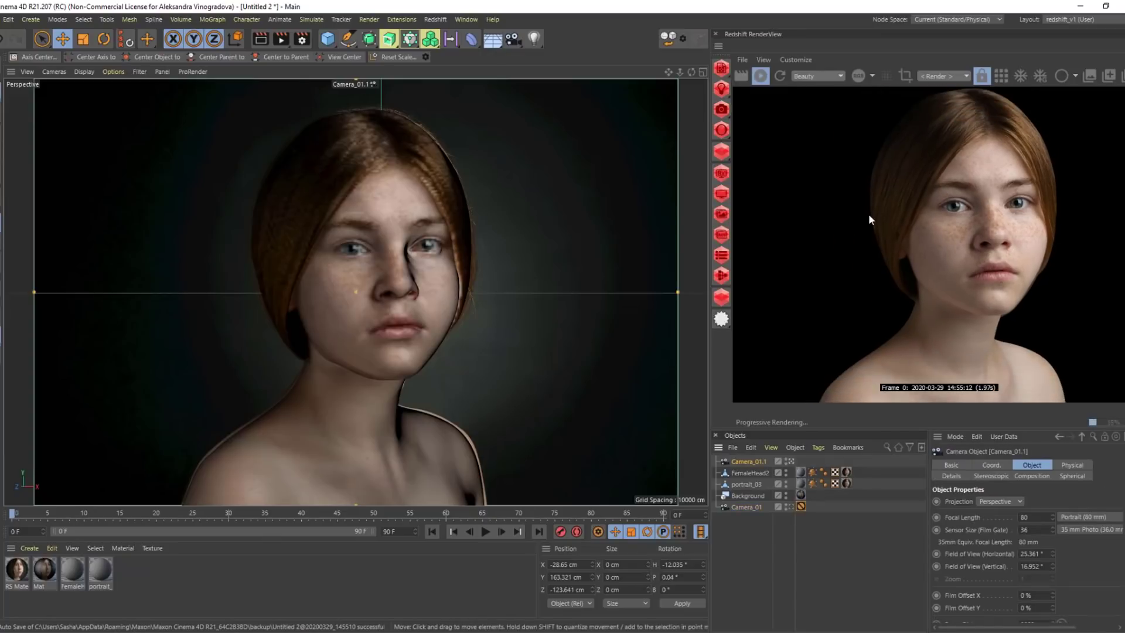
left_click_drag(364, 244, 388, 224, "alt")
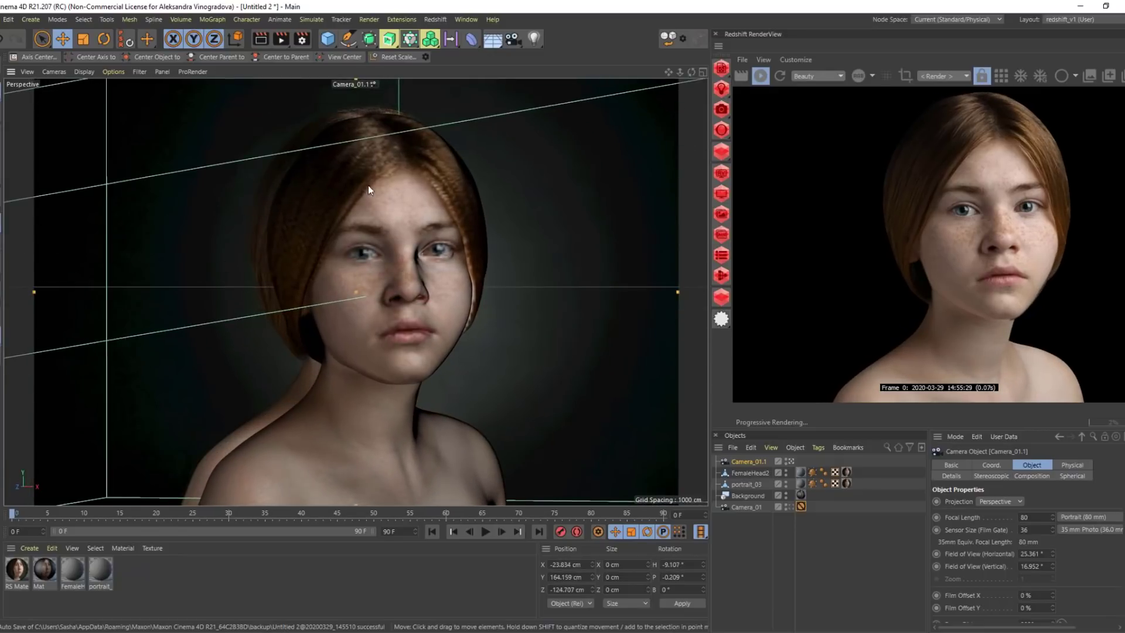
right_click_drag(366, 184, 472, 181, "alt")
left_click_drag(472, 182, 370, 238, "alt")
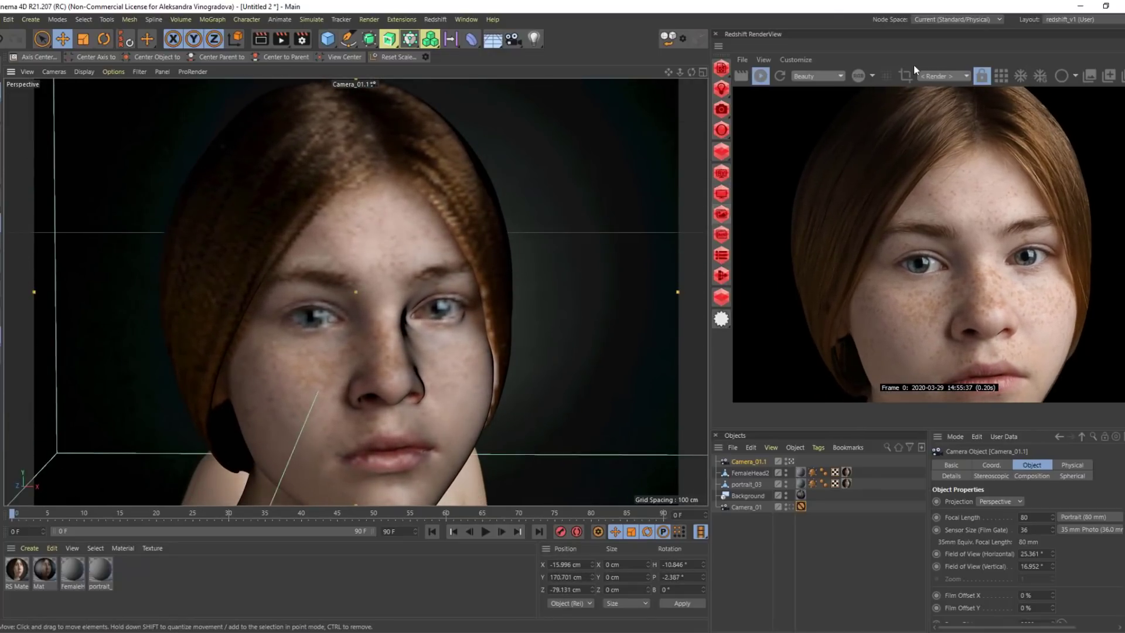
left_click(760, 77)
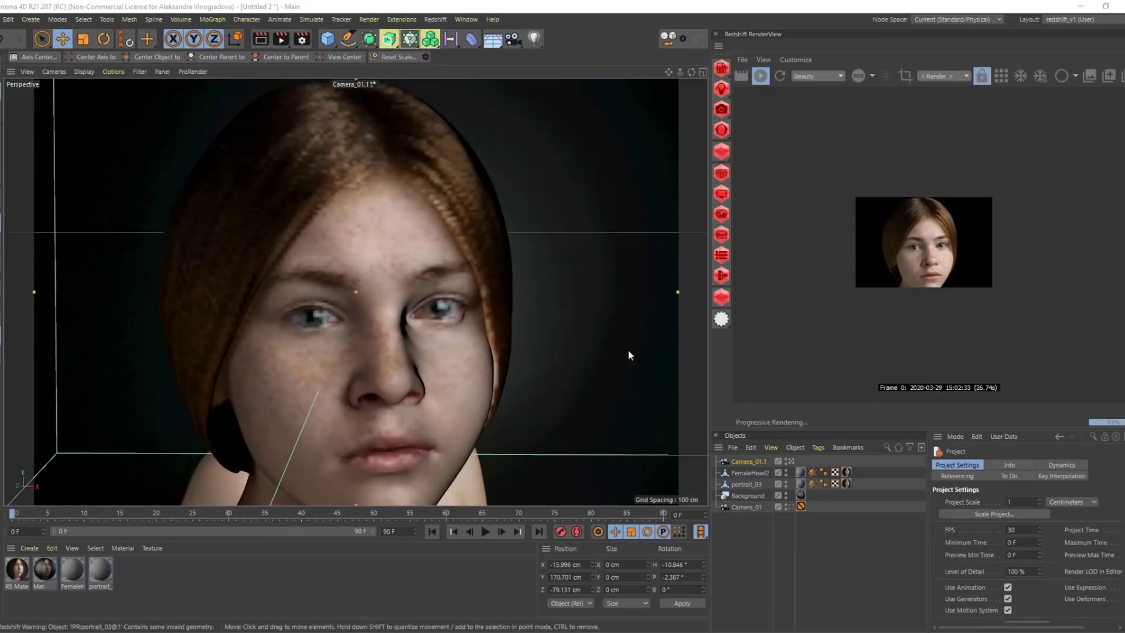
right_click_drag(628, 351, 340, 325, "alt")
Open the project file 04_g and examine the head in its Redshift render
left_click(1, 20)
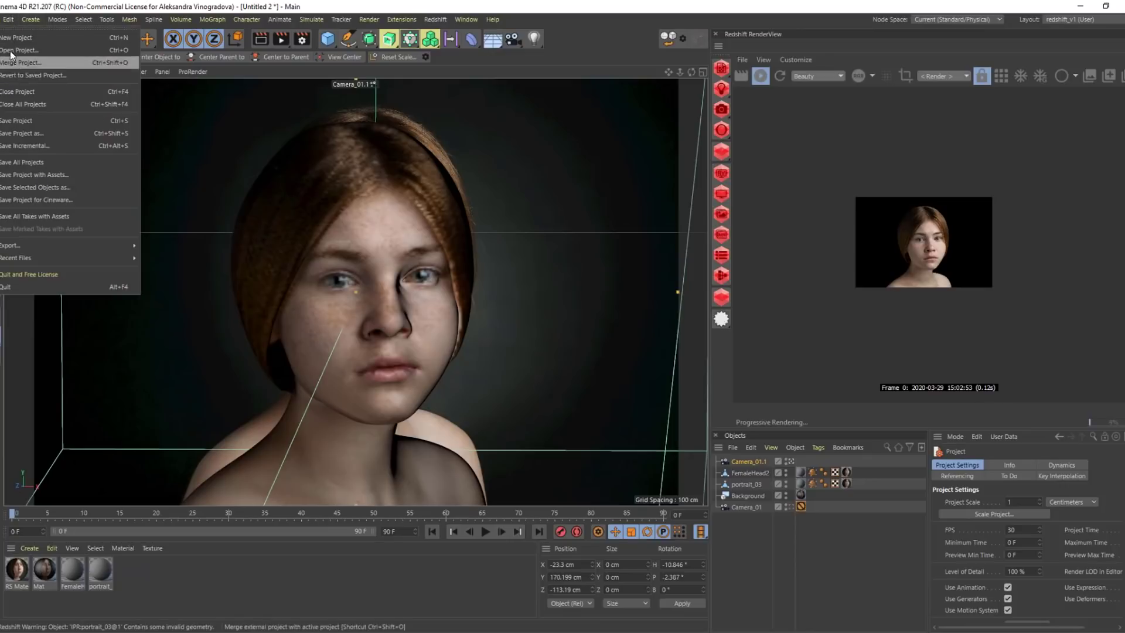
left_click(90, 54)
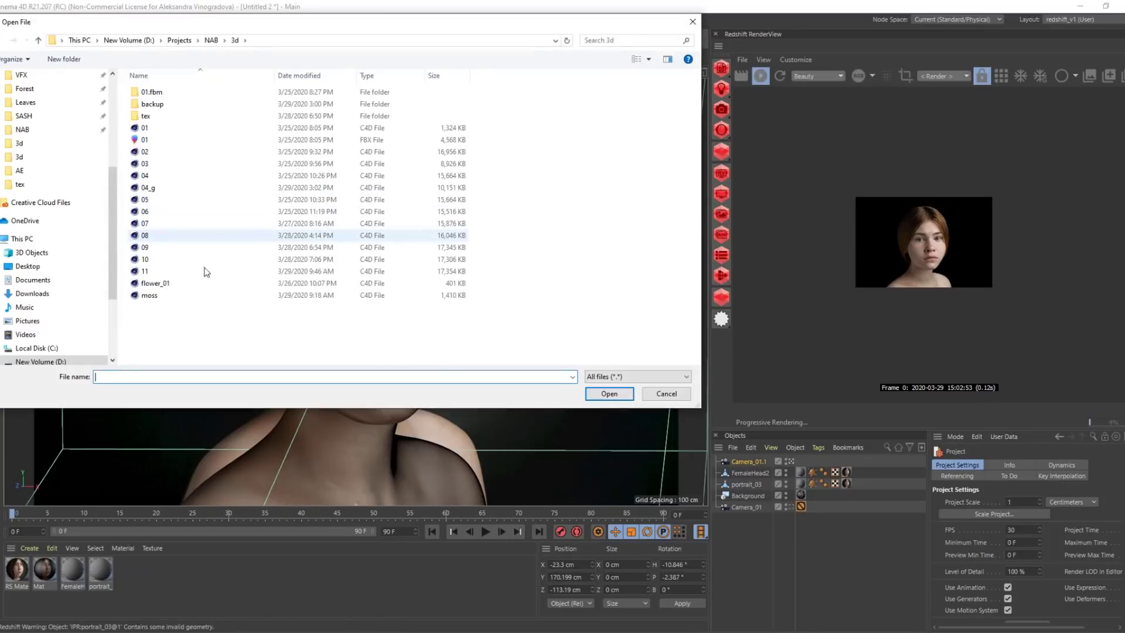
left_click(157, 189)
double_click(157, 189)
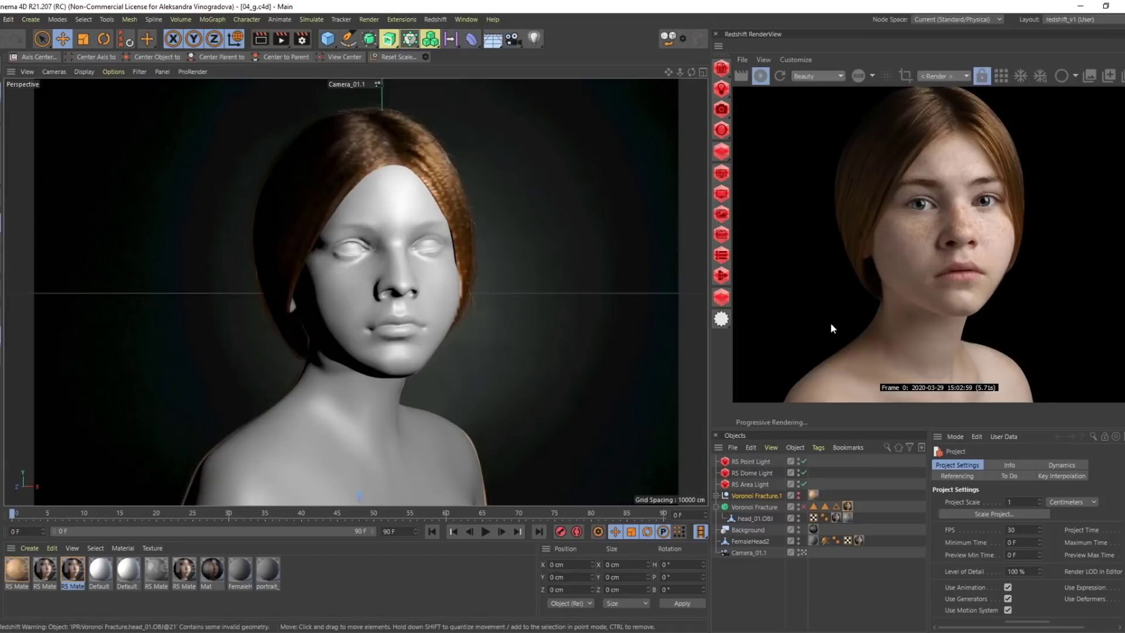
scroll(951, 227, "down", 5)
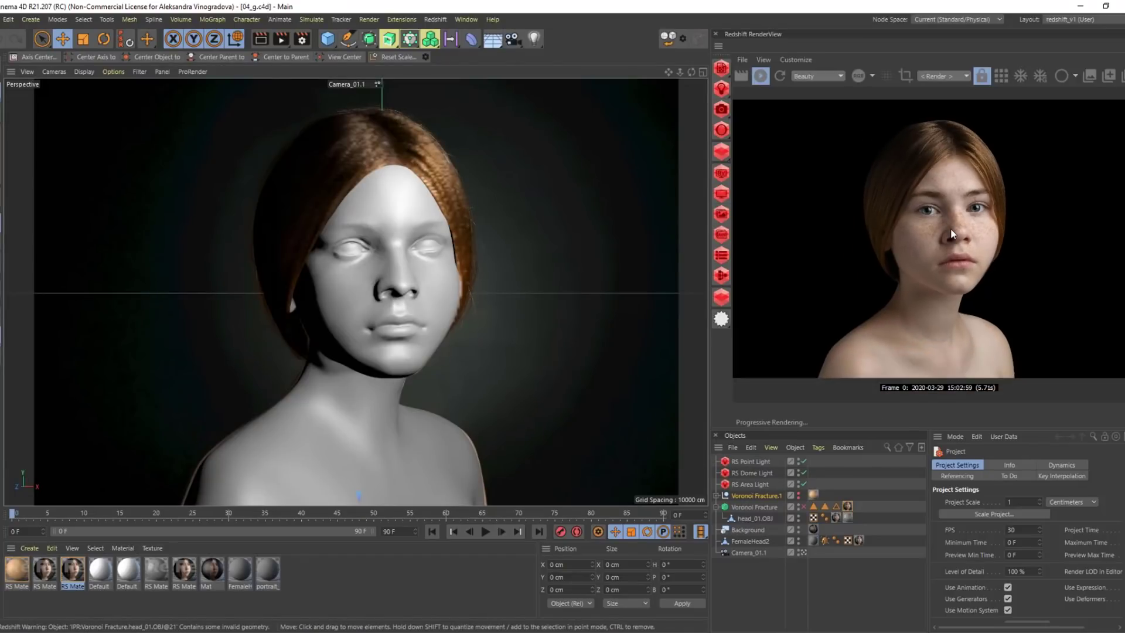
scroll(943, 206, "up", 2)
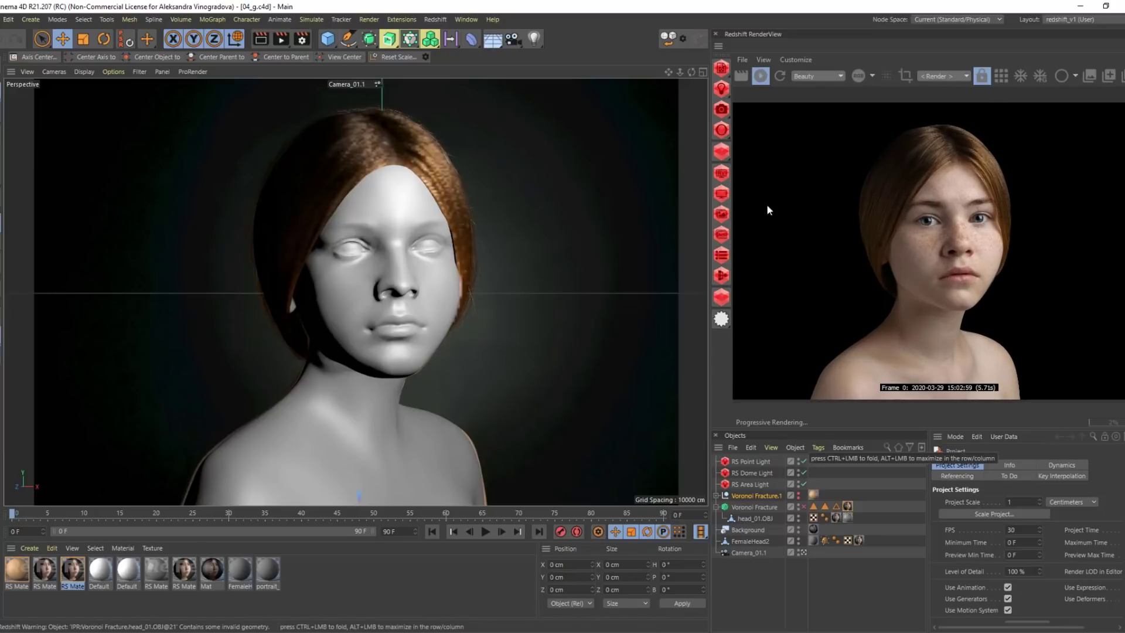
Switch to File Explorer, browse to the NAB project's PSD folder and open the sk_02 image to view the reference
mouse_move(273, 632)
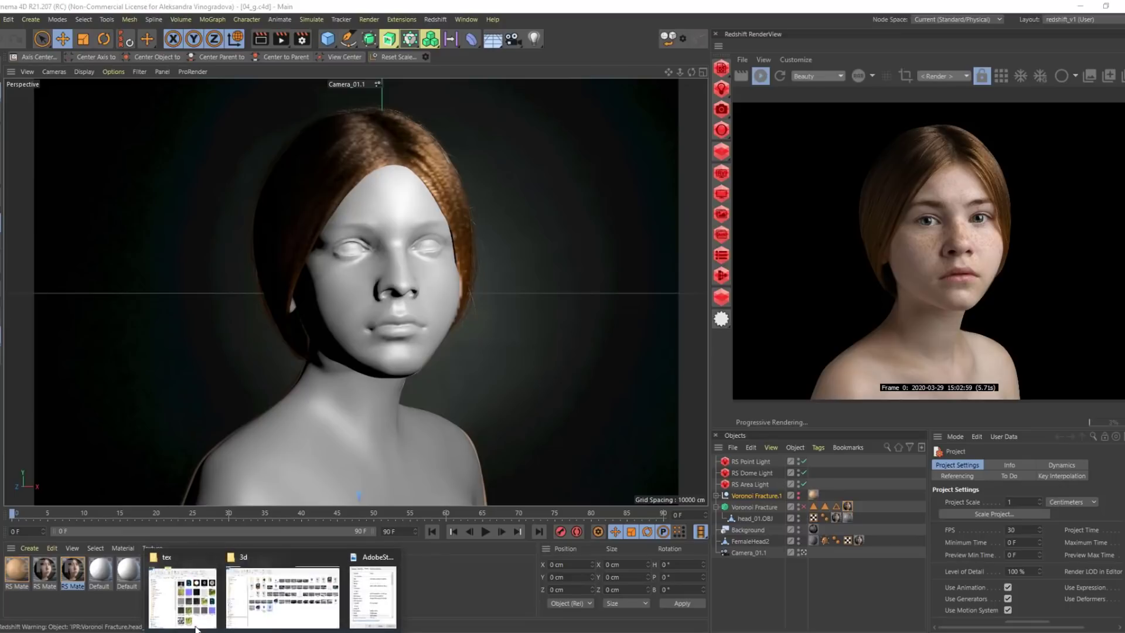
left_click(181, 595)
left_click(713, 185)
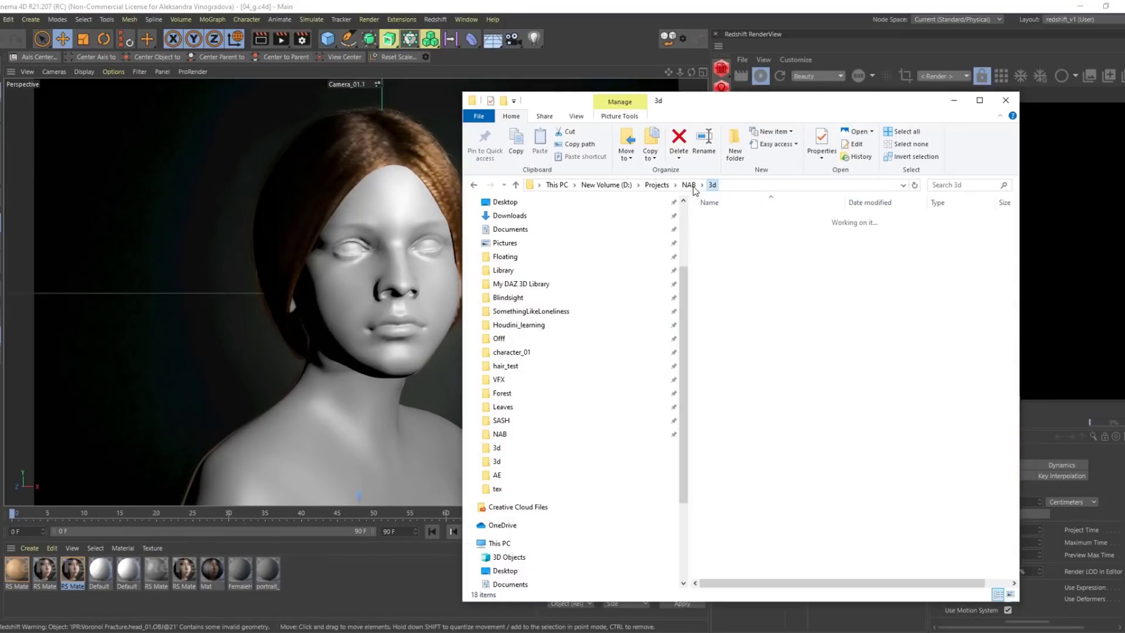
left_click(689, 185)
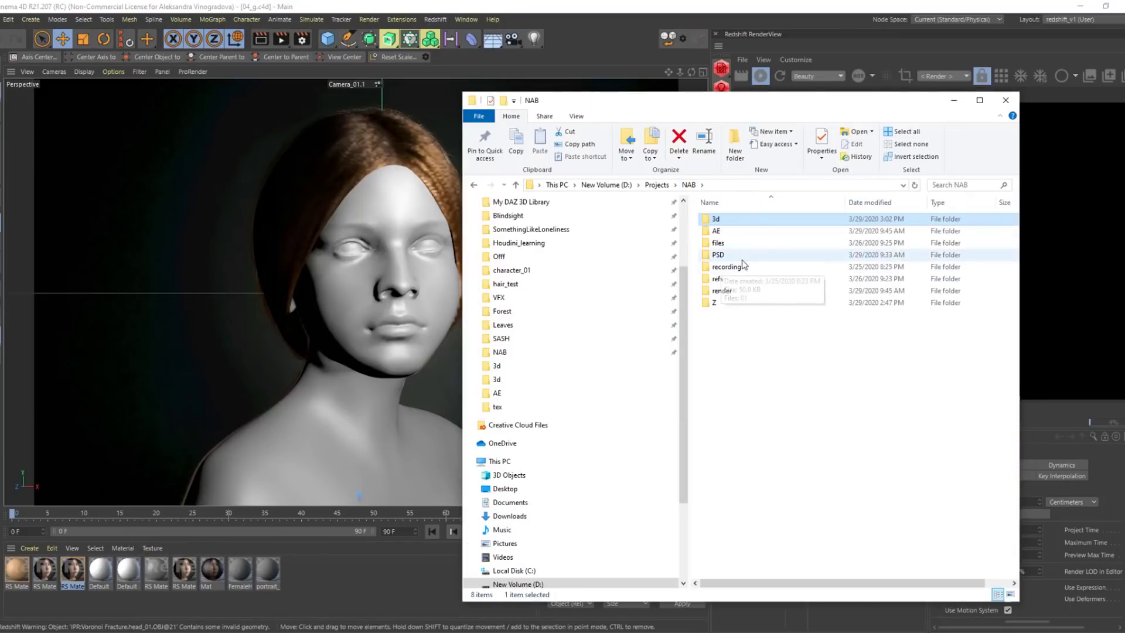
double_click(719, 255)
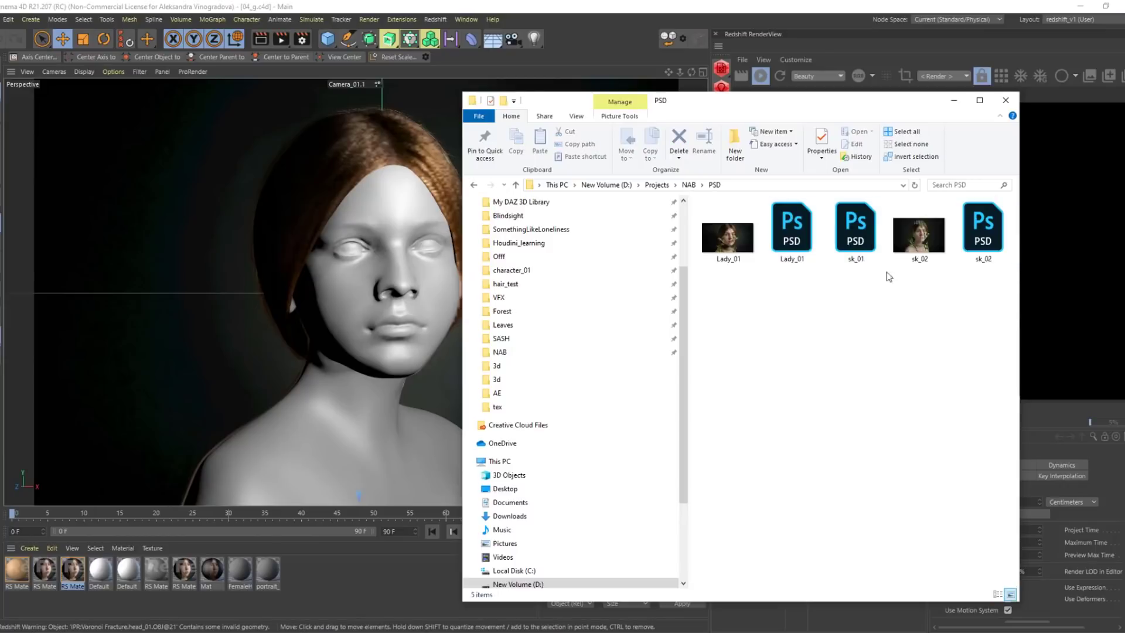
left_click(918, 239)
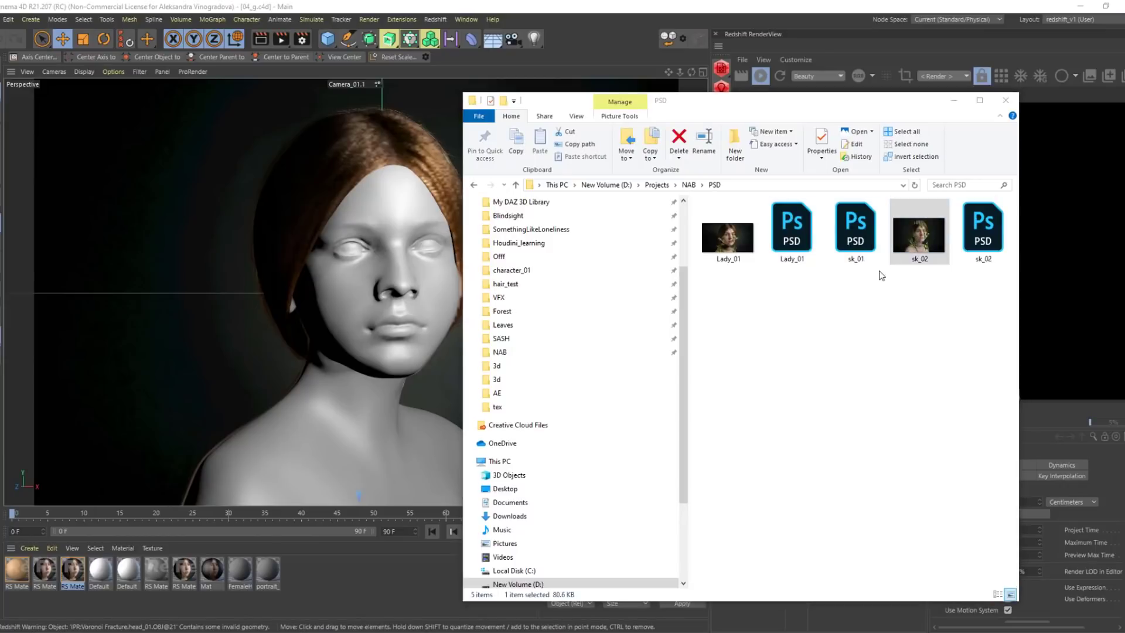
key("Return")
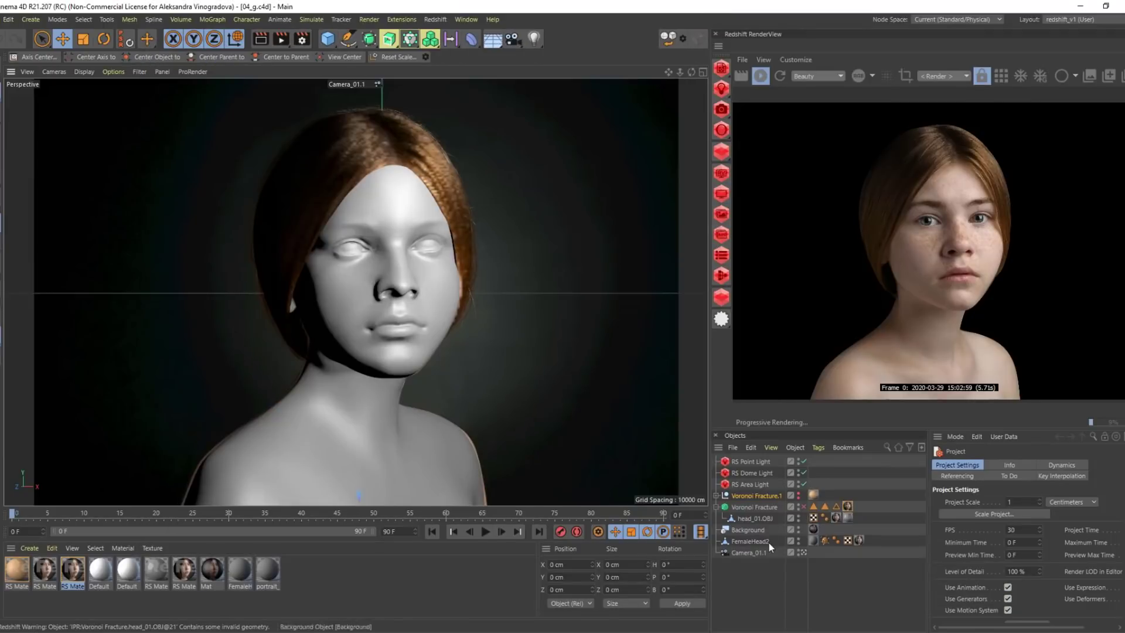
Enable the Voronoi Fracture object containing head_01.OBJ so the head and shoulders split into fragments
left_click(751, 507)
left_click(827, 507)
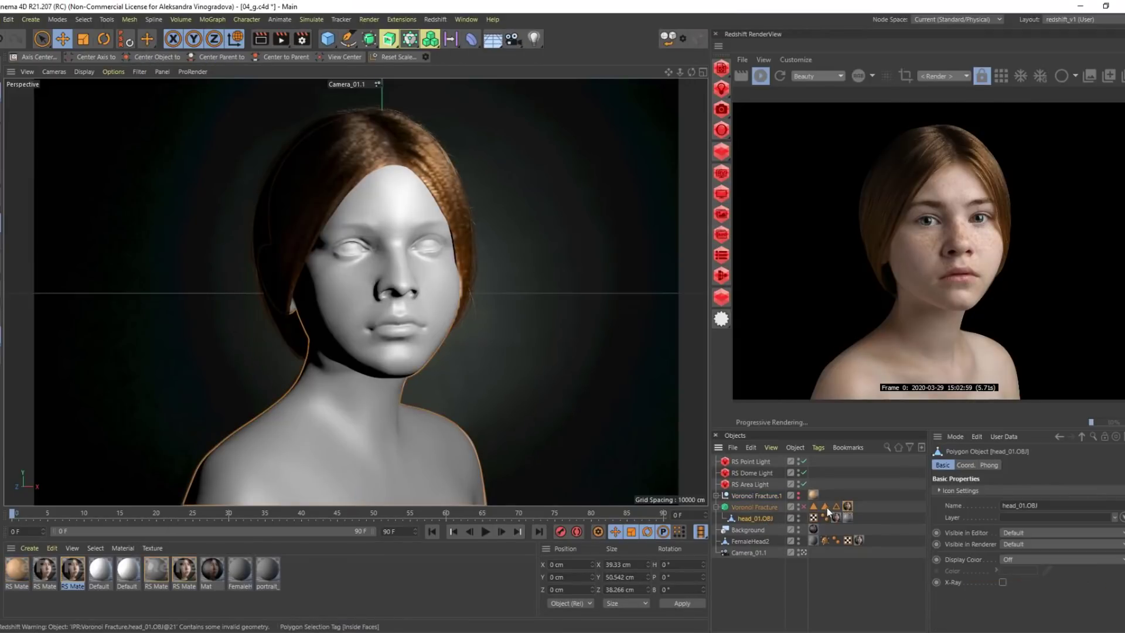
left_click(762, 506)
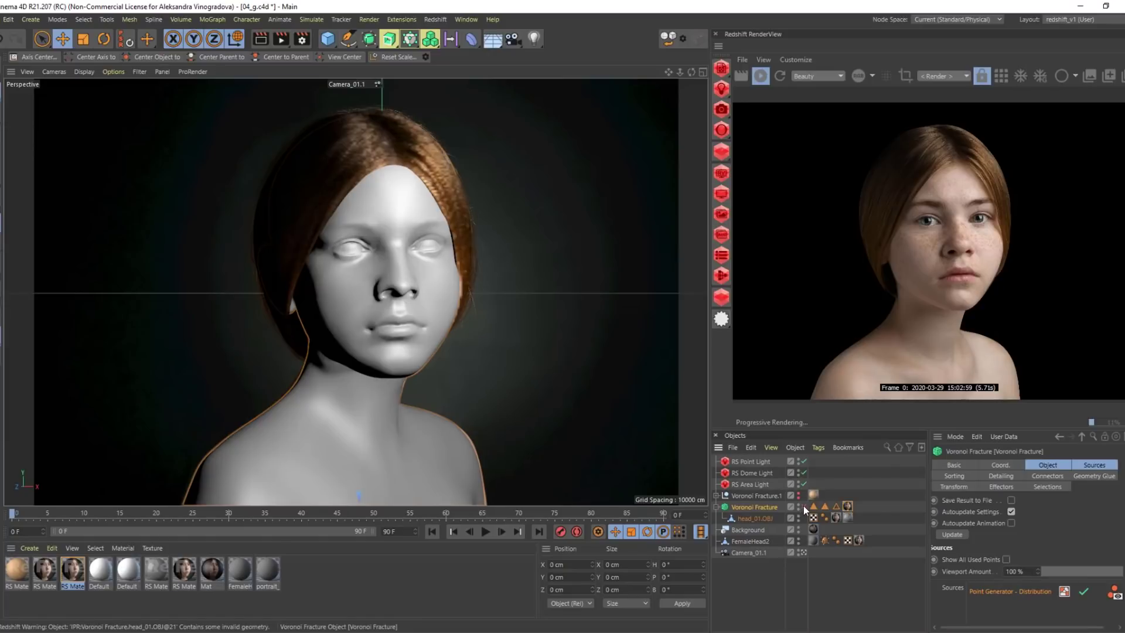
left_click(412, 41)
left_click(804, 508)
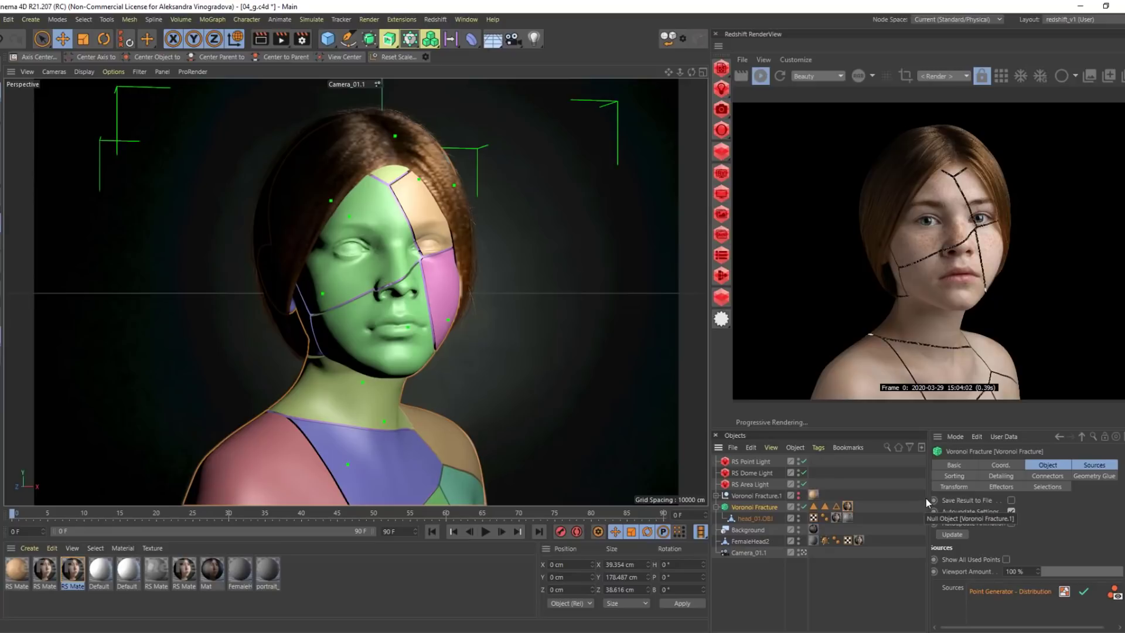
Stop the live Redshift render and examine the Voronoi Fracture's point distribution source and object properties
left_click(760, 77)
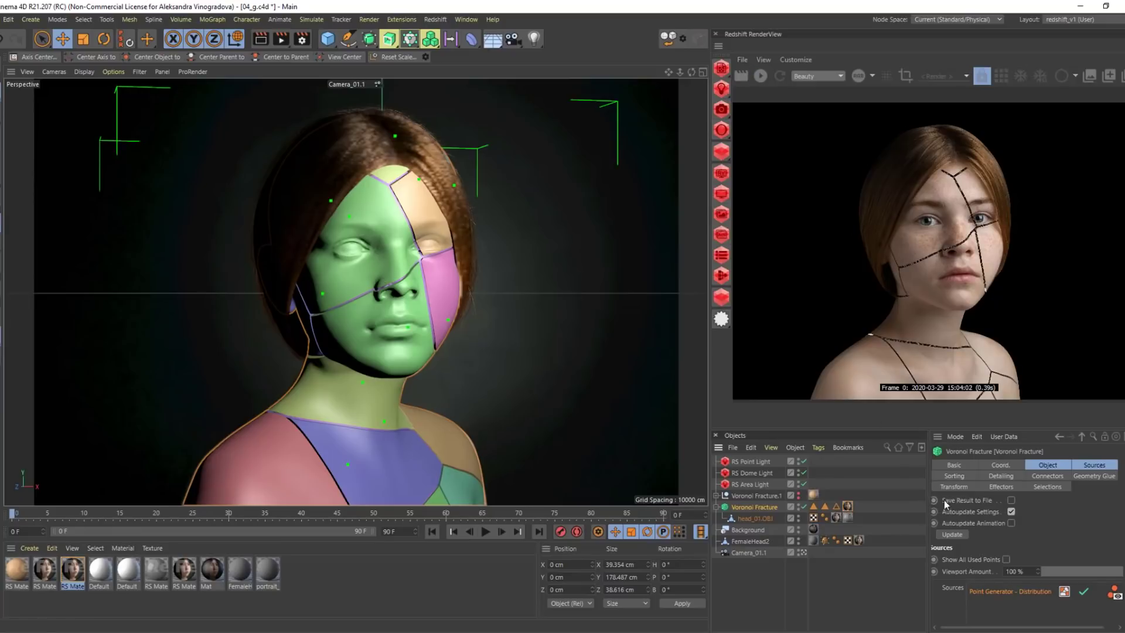
left_click_drag(928, 486, 893, 486)
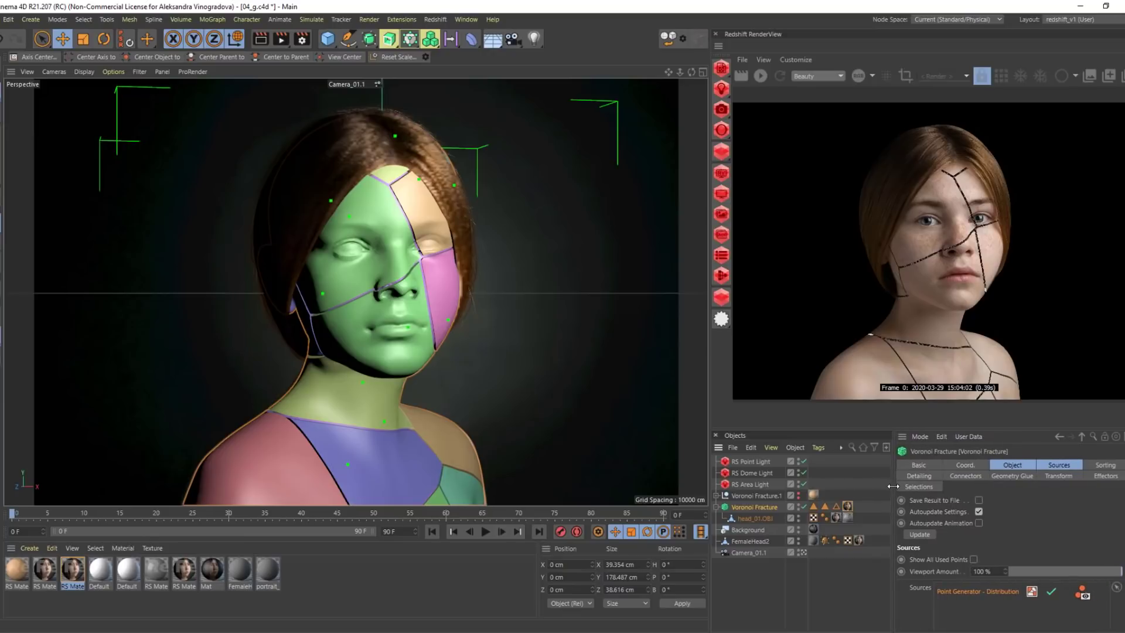
scroll(967, 545, "down", 3)
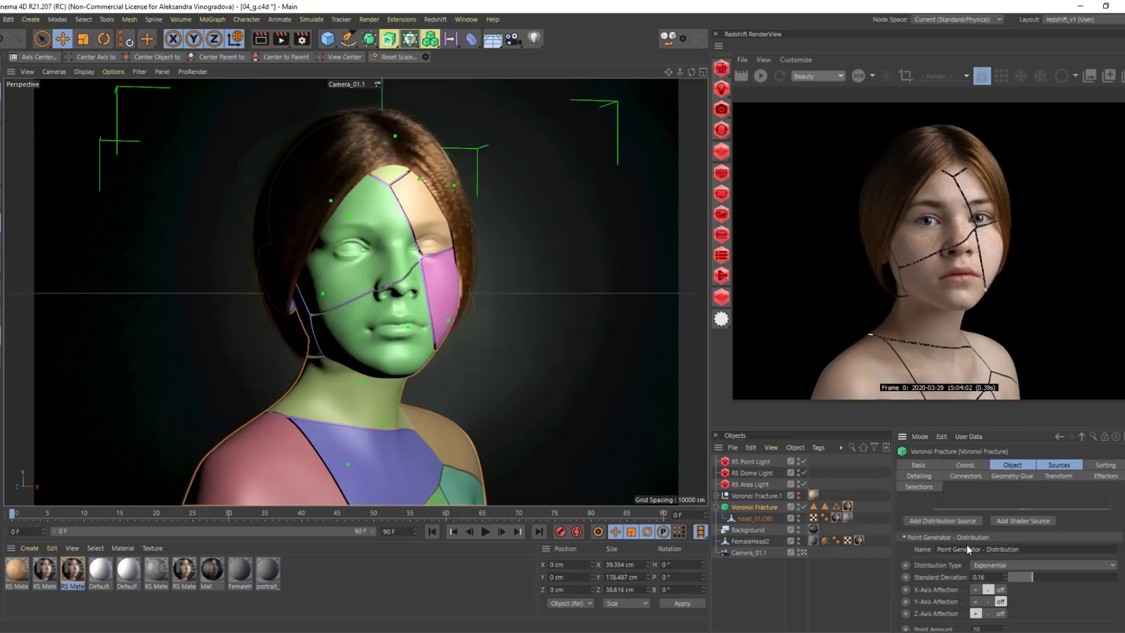
left_click(1036, 465)
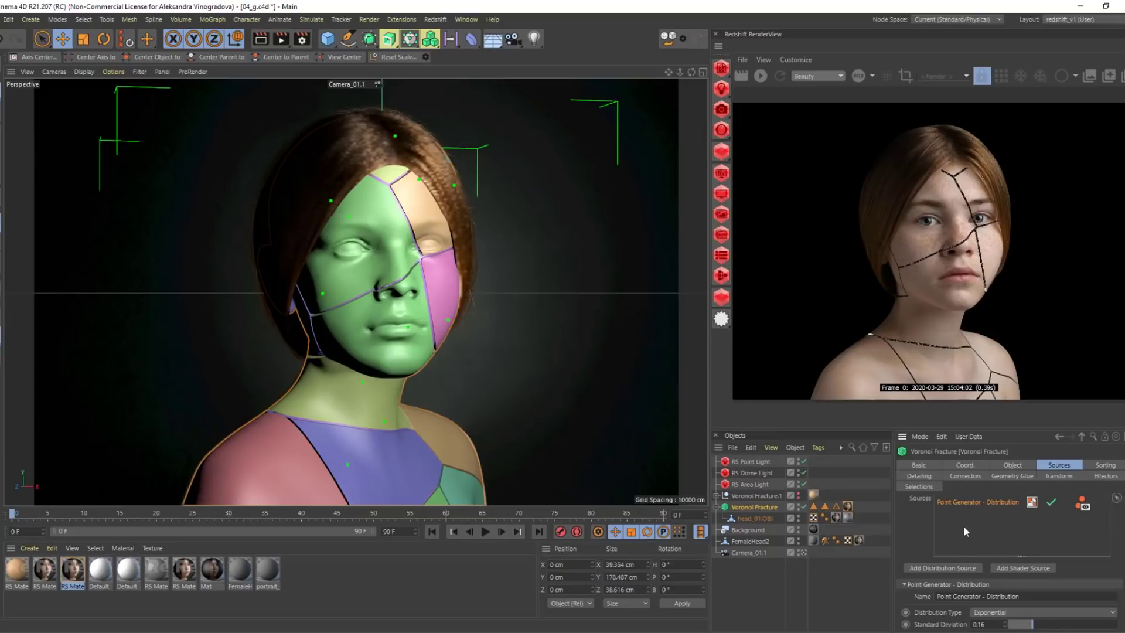
scroll(964, 526, "down", 3)
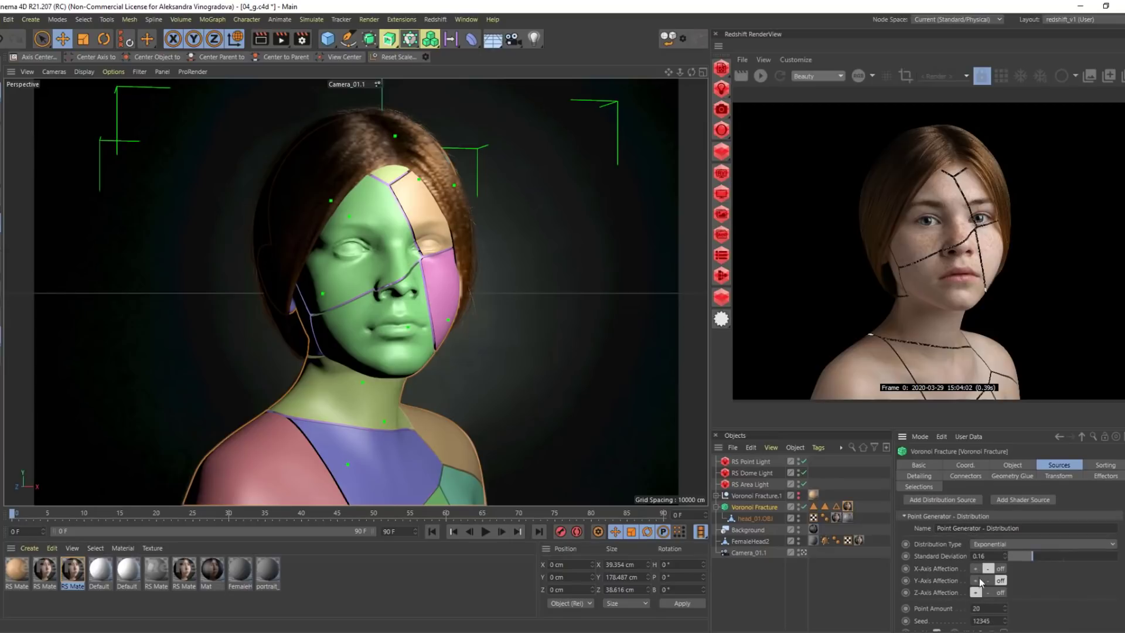
scroll(934, 616, "down", 1)
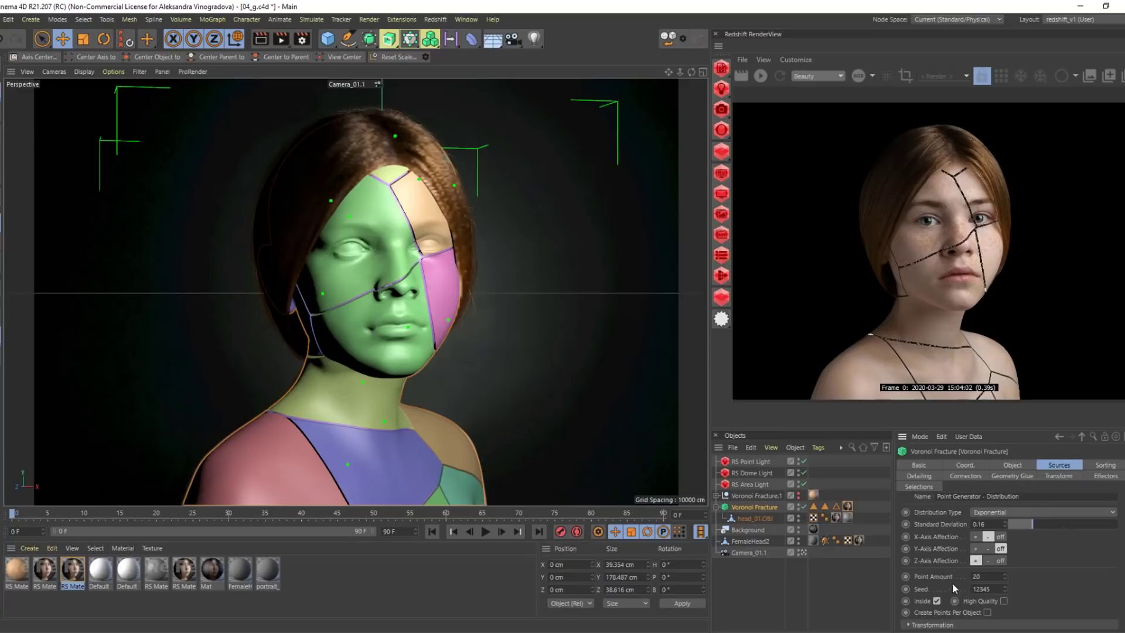
left_click(1011, 466)
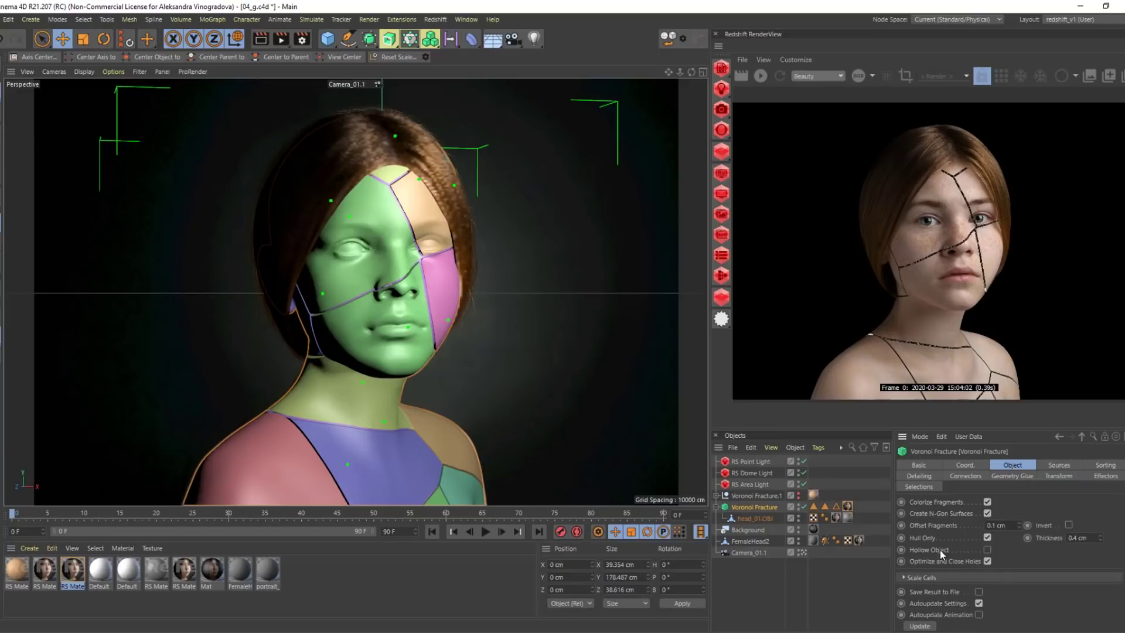
scroll(942, 554, "up", 1)
scroll(982, 555, "down", 1)
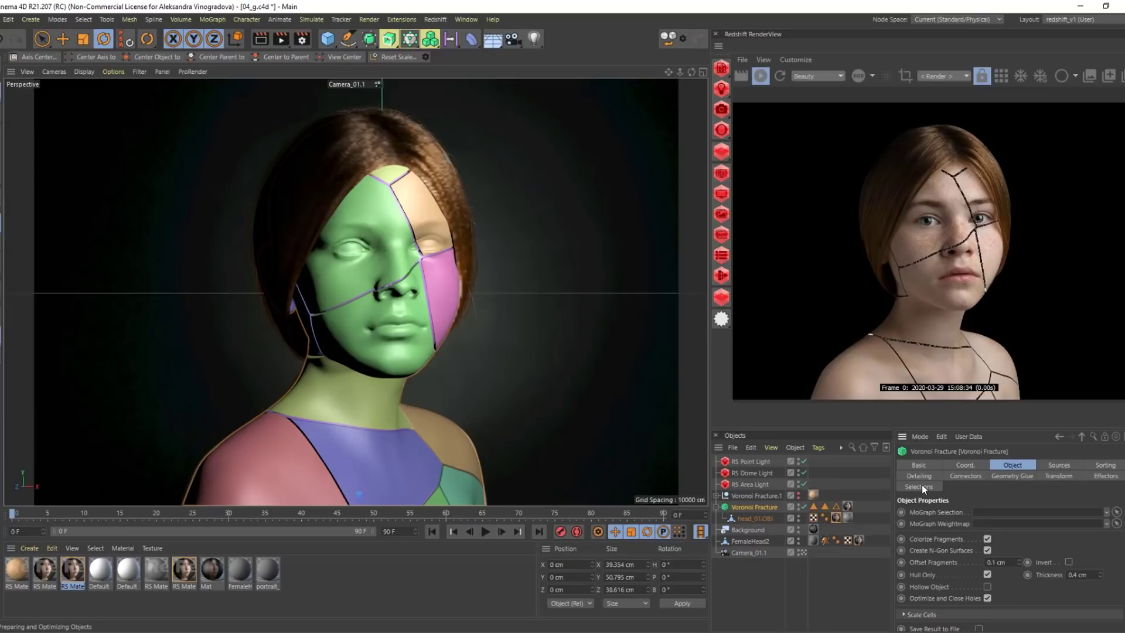
Examine which face selections the Voronoi Fracture generates and how the head_01.OBJ material tags use them
left_click(920, 487)
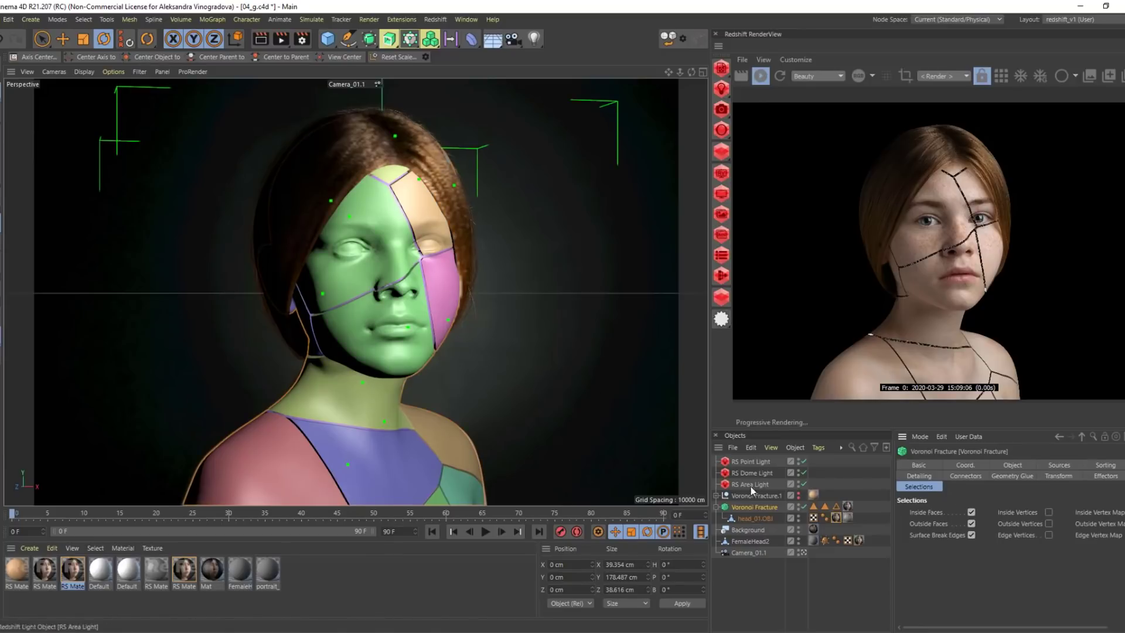
left_click(754, 518)
left_click(836, 518)
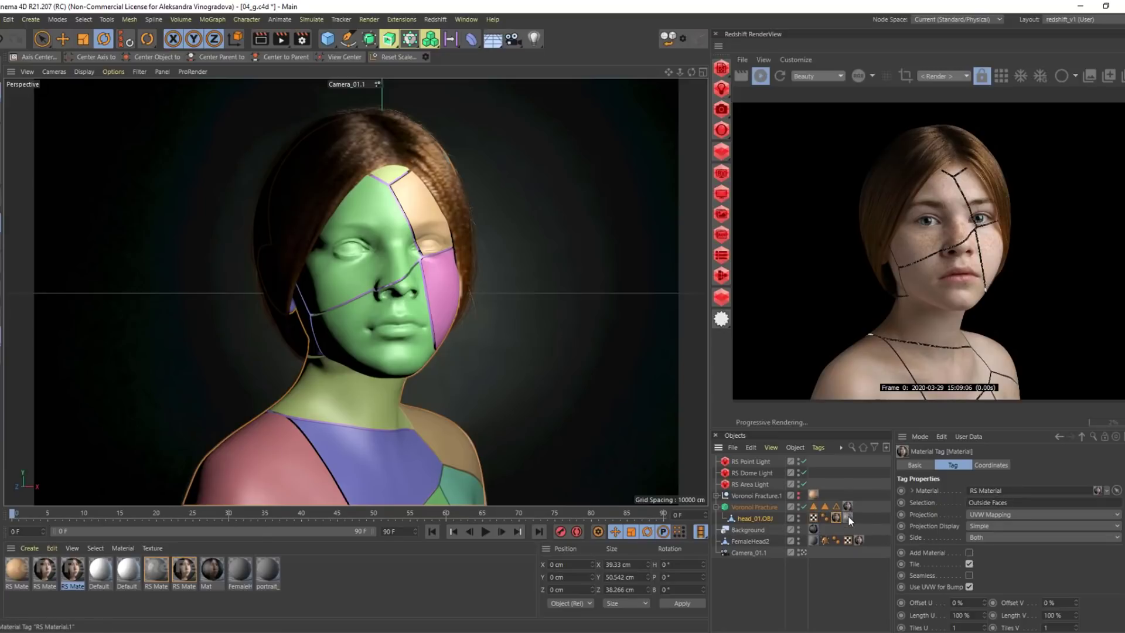
left_click(848, 516)
Make the Voronoi Fracture object editable and expand its hierarchy to reach the individual fragments
left_click(749, 508)
left_click(757, 518, "ctrl")
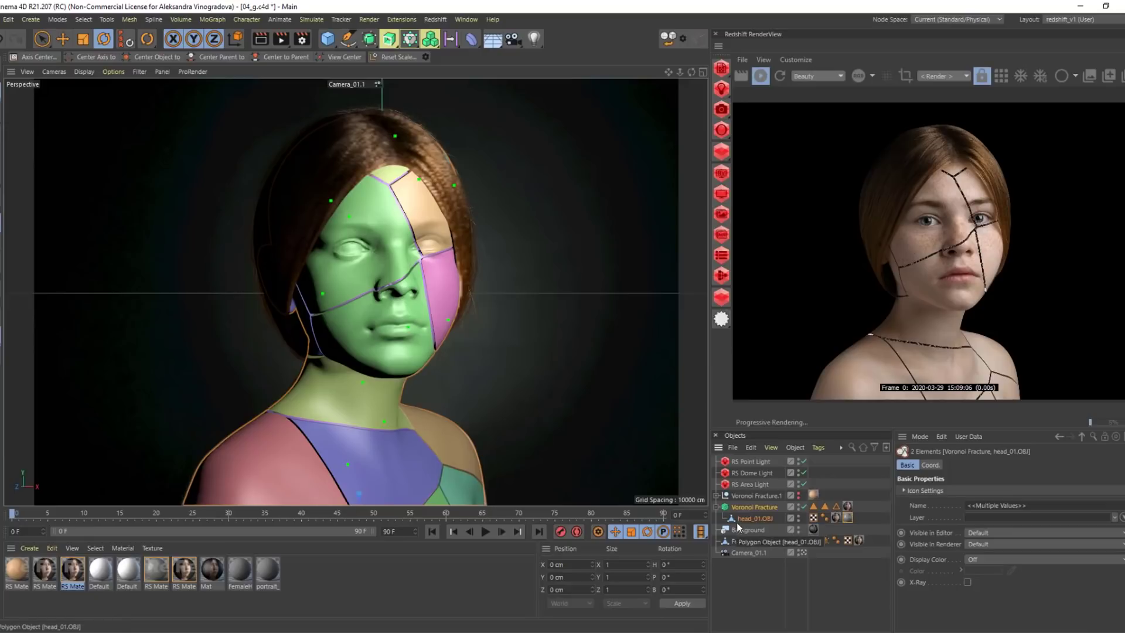
left_click(745, 509)
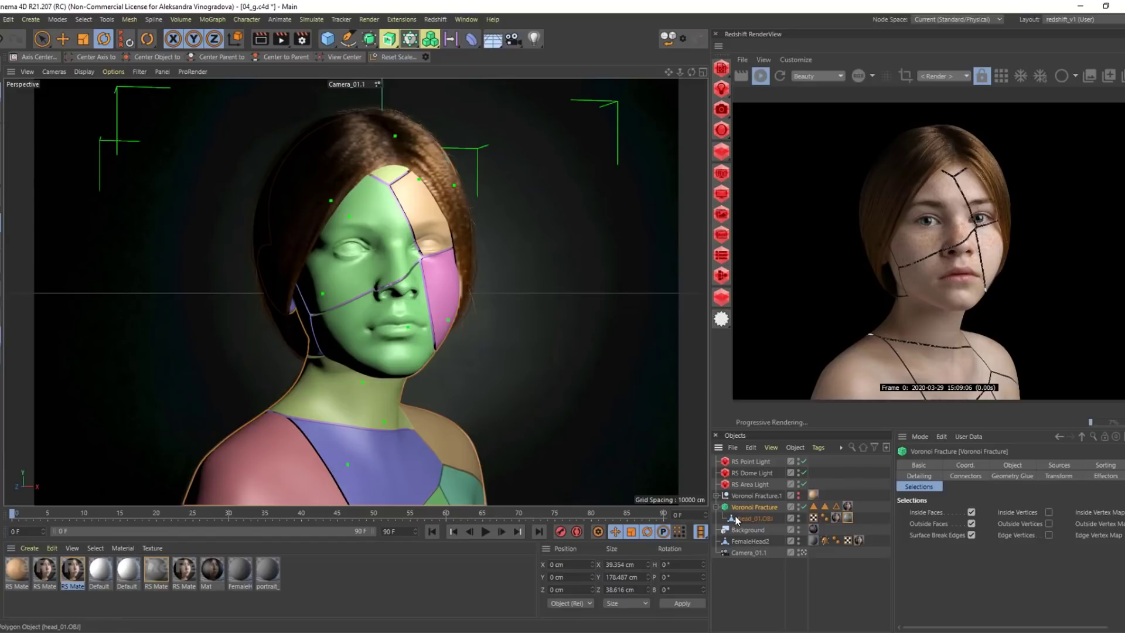
key("c")
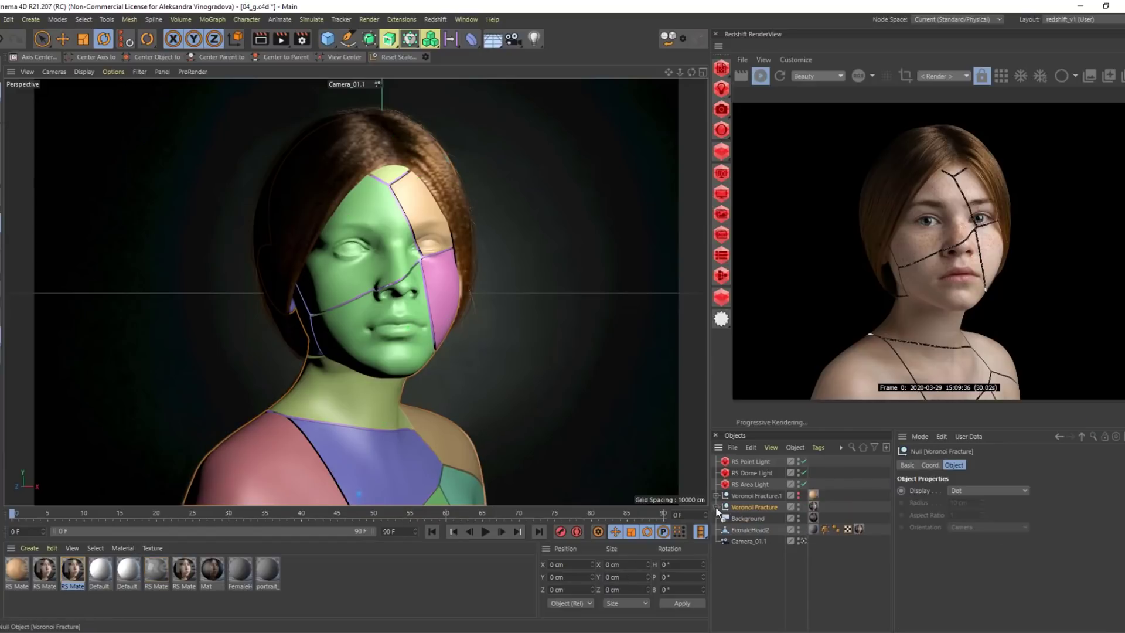
left_click(716, 507)
Leave the Camera_01.1 view and delete the unneeded fragments along the lower chest and upper arm
left_click(442, 309)
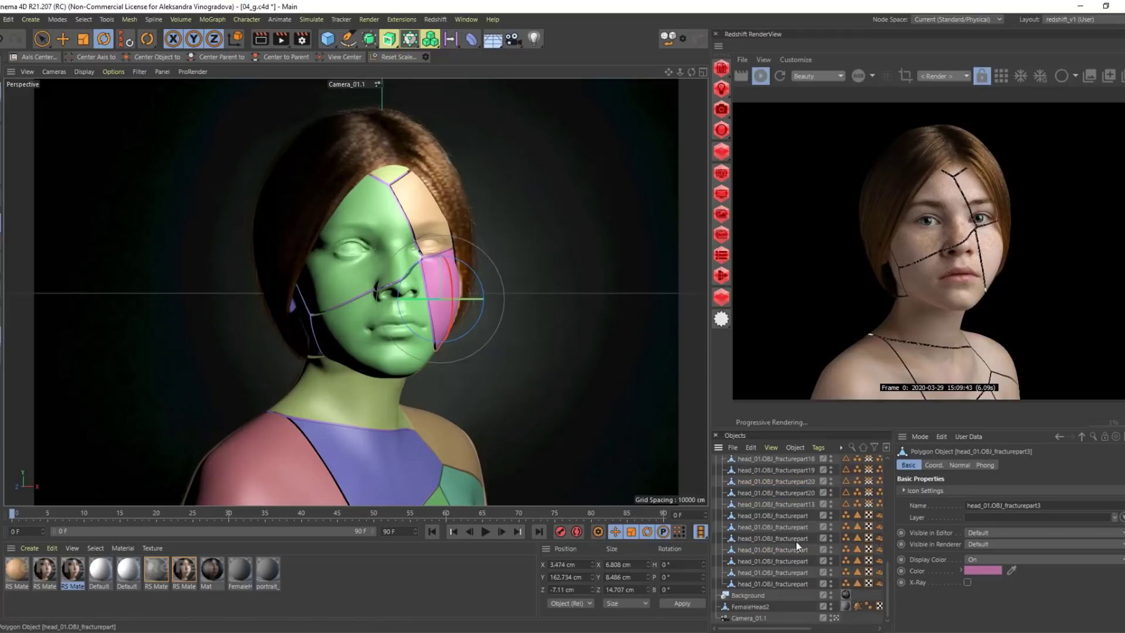
scroll(809, 621, "down", 8)
left_click(834, 618)
left_click_drag(351, 293, 437, 415, "alt")
left_click(437, 415)
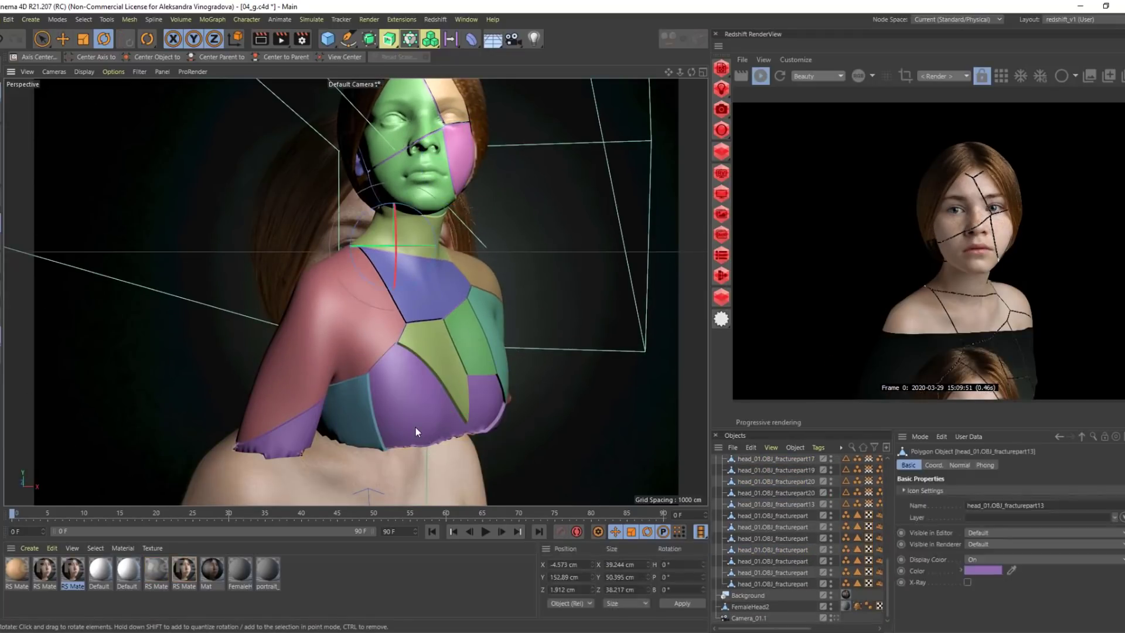
key("Delete")
left_click(291, 440)
key("Delete")
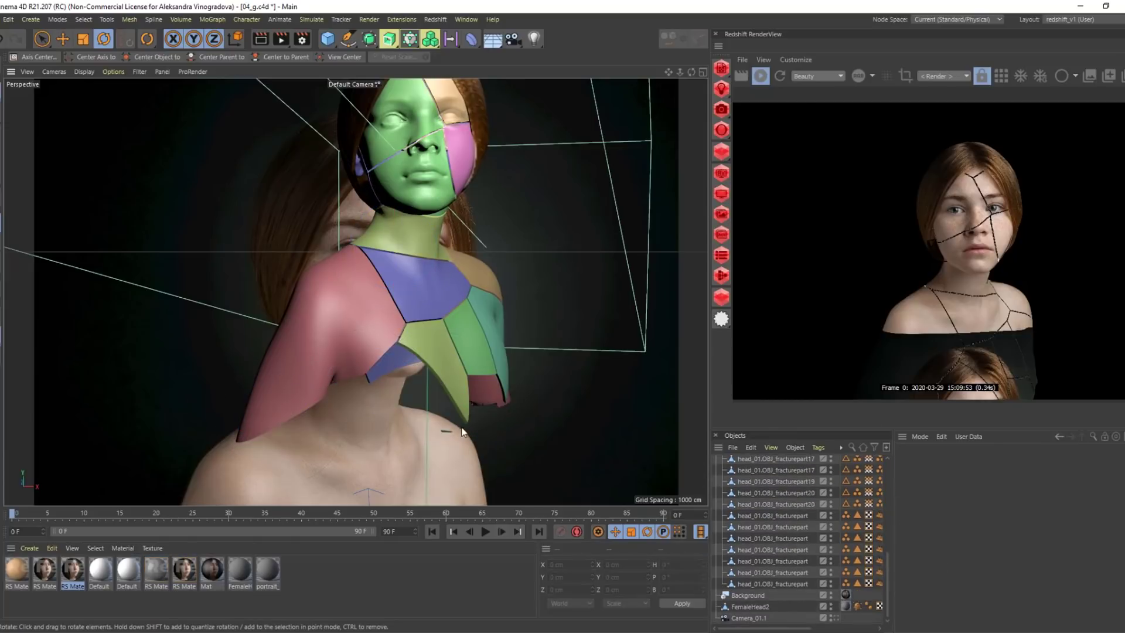
left_click(447, 434)
key("Delete")
left_click(485, 397)
key("Delete")
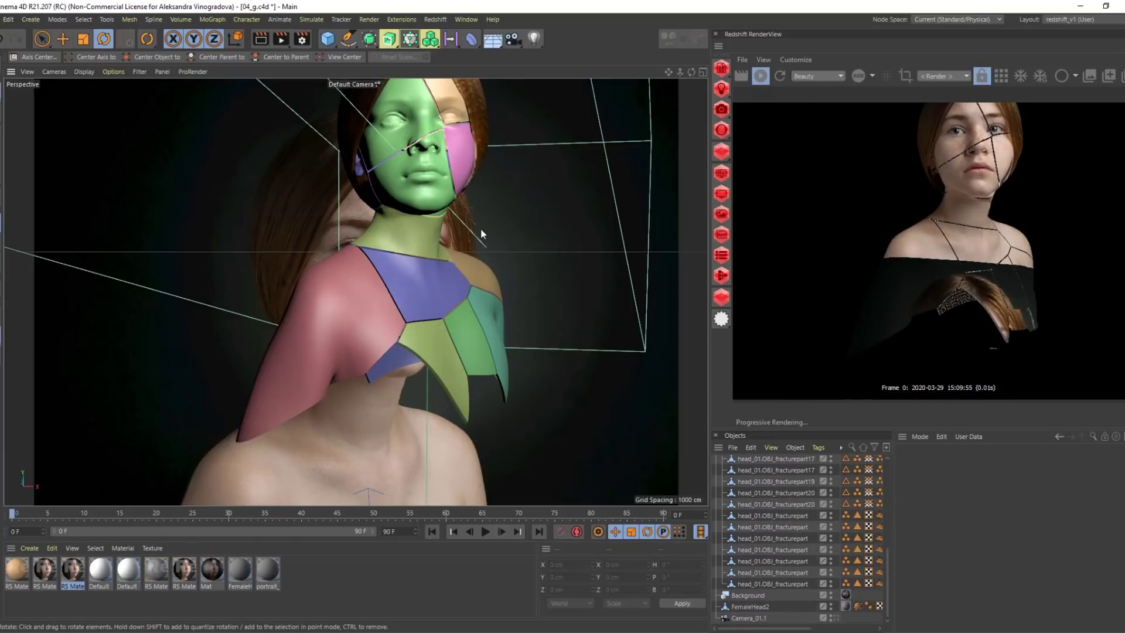
Return to the Camera_01.1 view, rotate the pink cheek fragment about 3.6° in bank and nudge it along X
left_click_drag(480, 228, 406, 353, "alt")
left_click(835, 617)
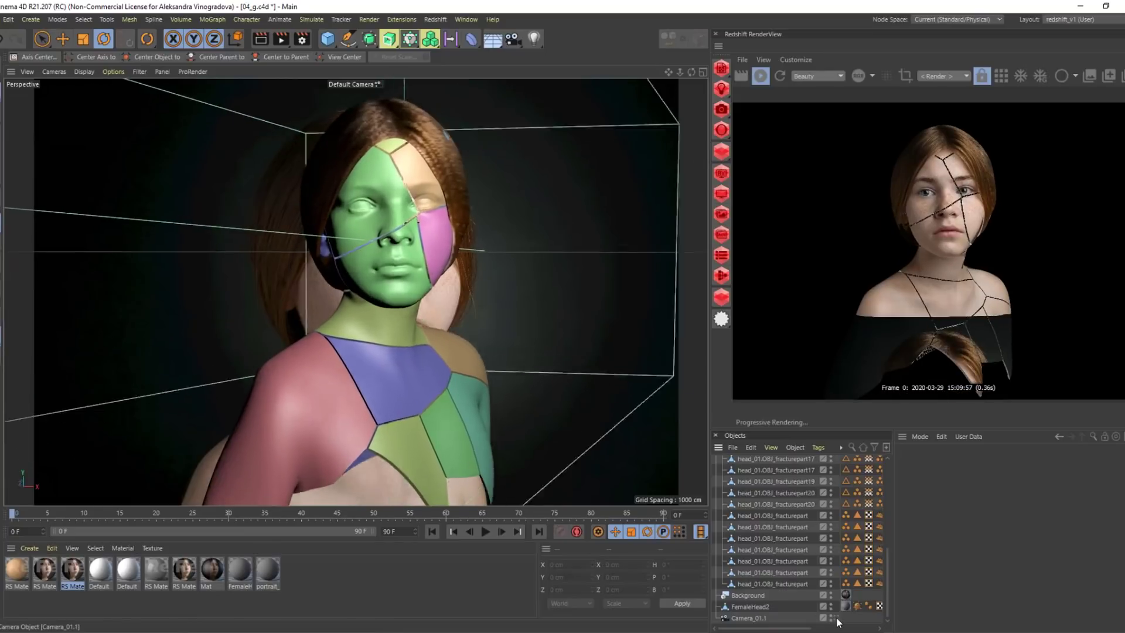
left_click(449, 297)
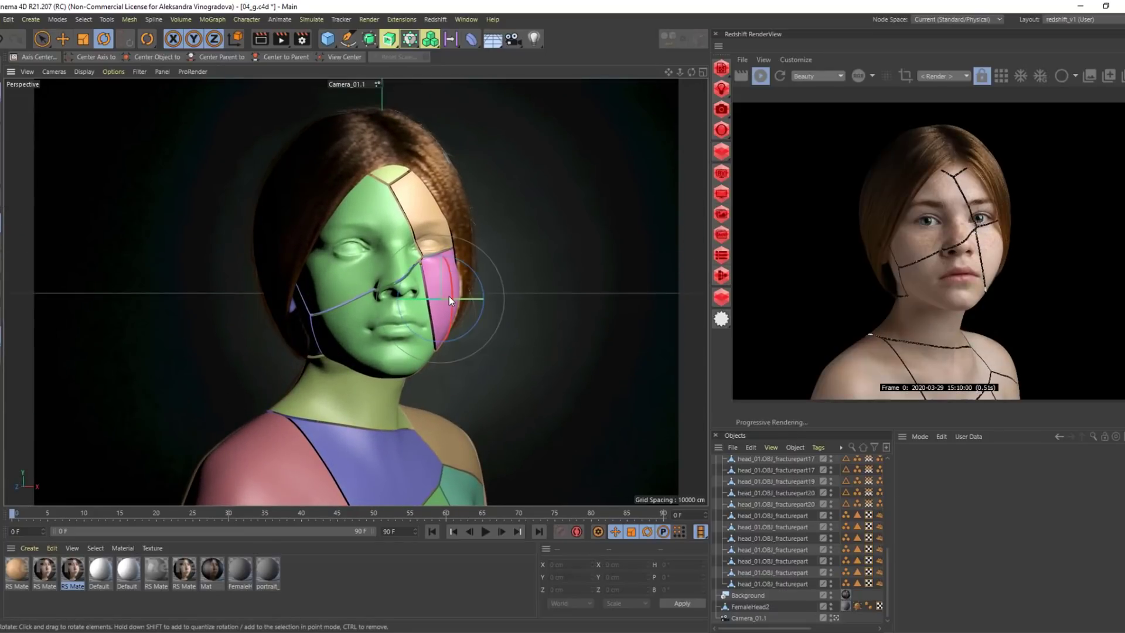
left_click_drag(467, 291, 480, 298)
key("e")
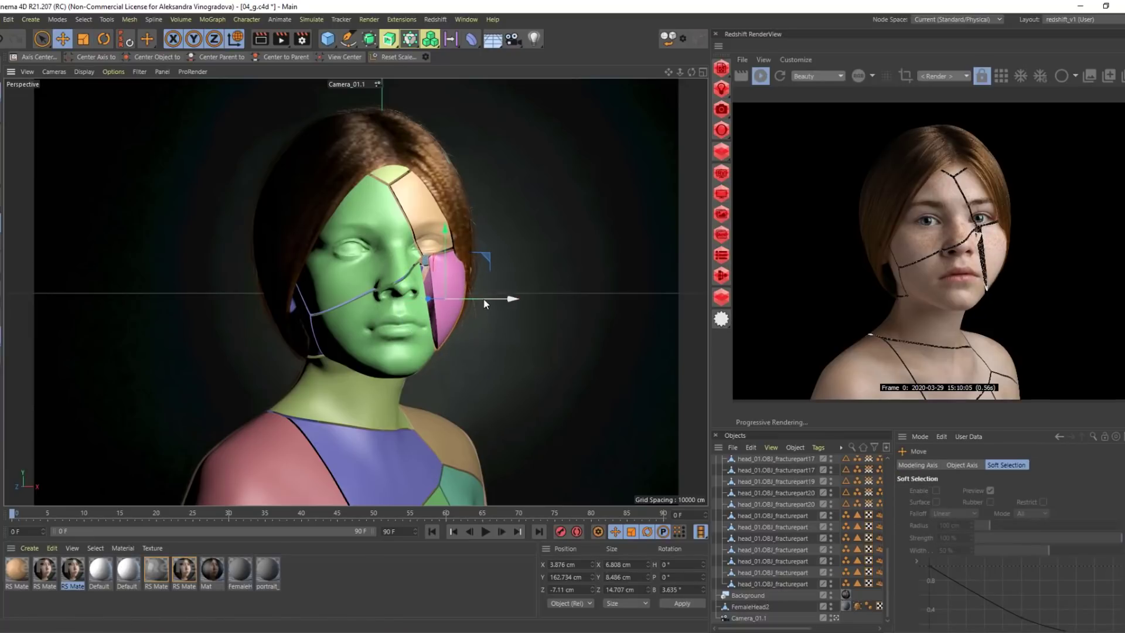
left_click_drag(497, 298, 476, 303)
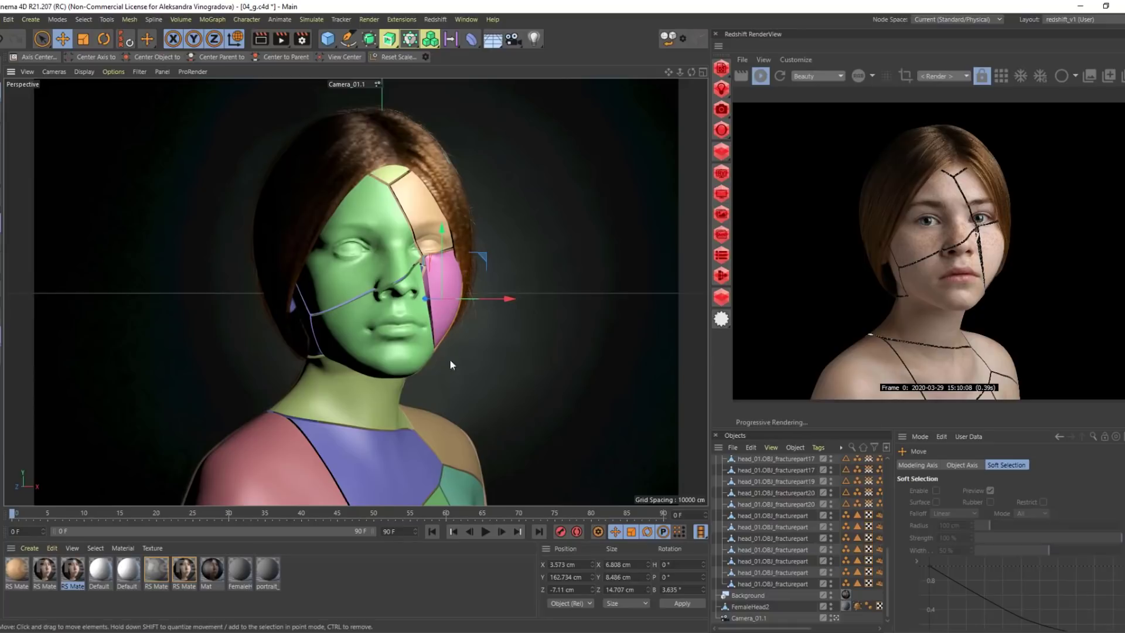
Rotate the blue jaw fragment beside the ear slightly around its heading and shift it to open the crack
left_click(297, 332)
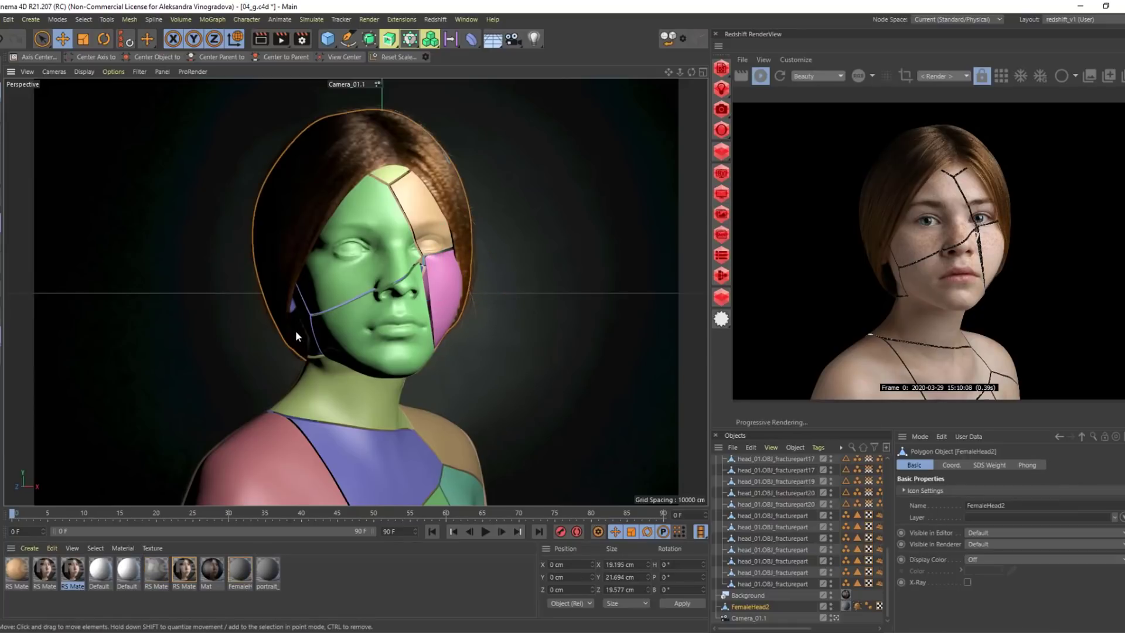
left_click(306, 313)
key("r")
left_click_drag(322, 296, 317, 291)
key("e")
left_click_drag(413, 289, 413, 289)
key("r")
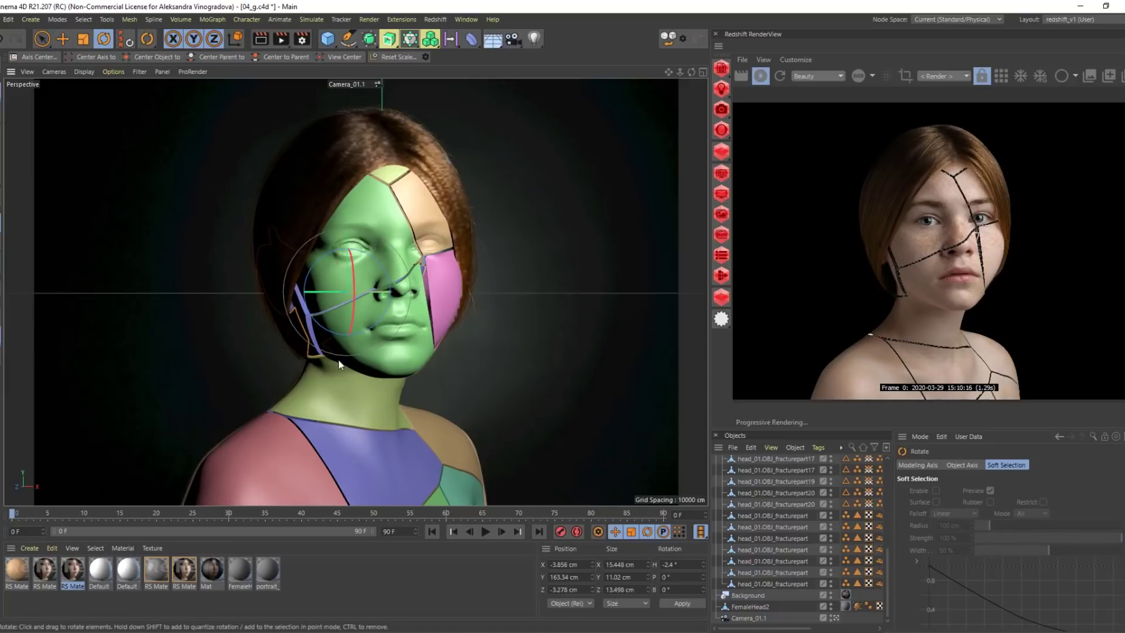
left_click_drag(333, 329, 331, 329)
Move the red shoulder fragment outward to about X -14.5 cm to widen the crack beside the chest fragment
left_click(295, 421)
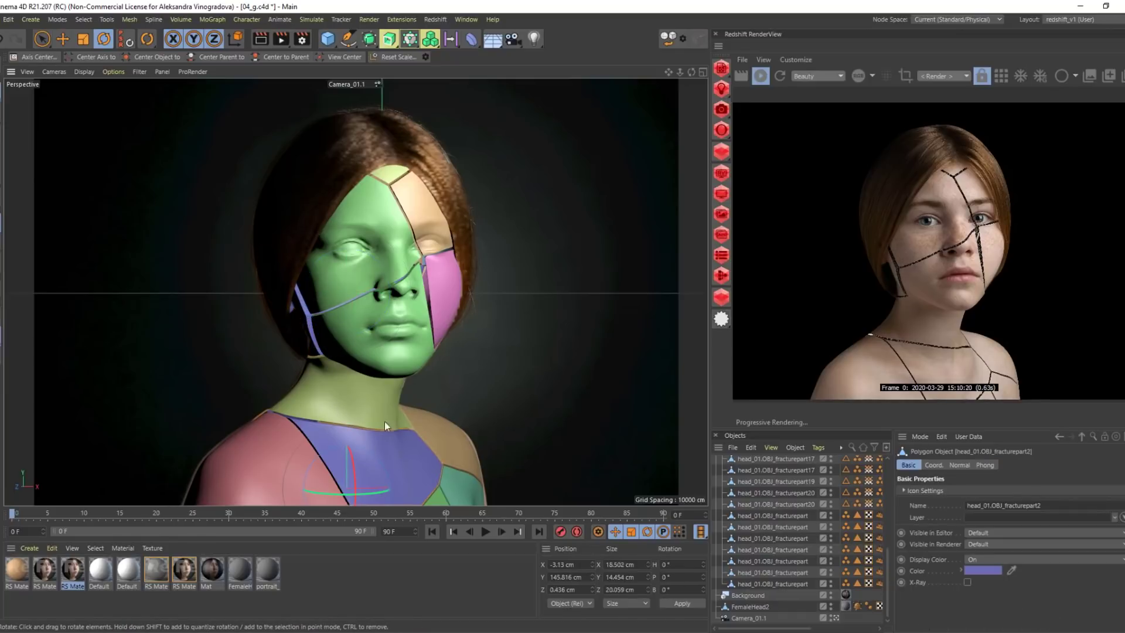
left_click(262, 455)
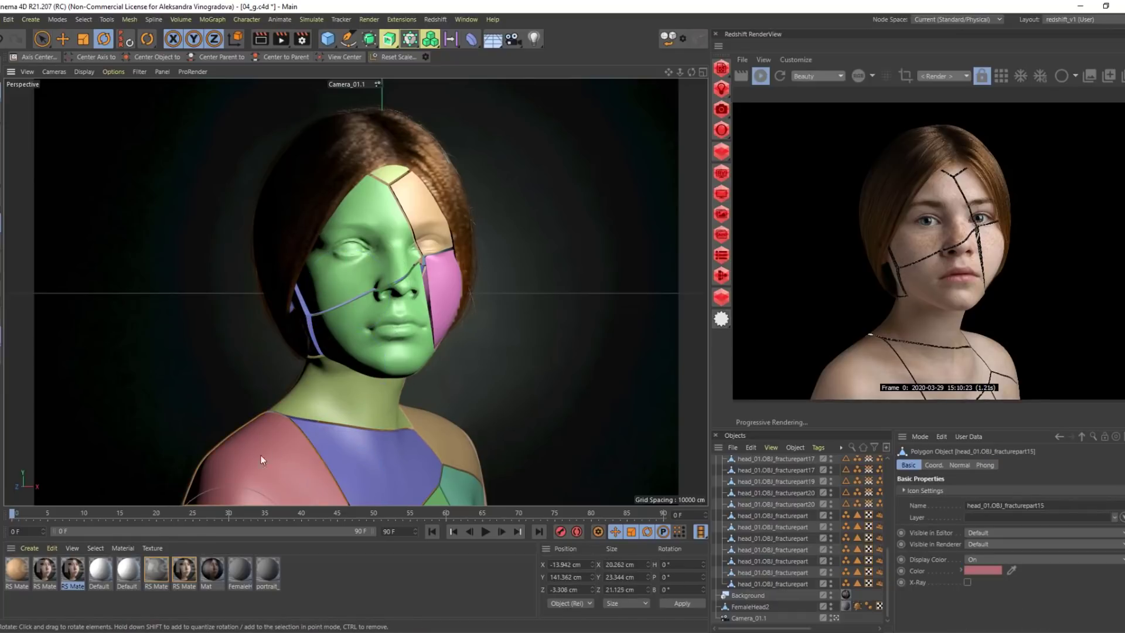
key("e")
left_click_drag(273, 457, 280, 448)
key("r")
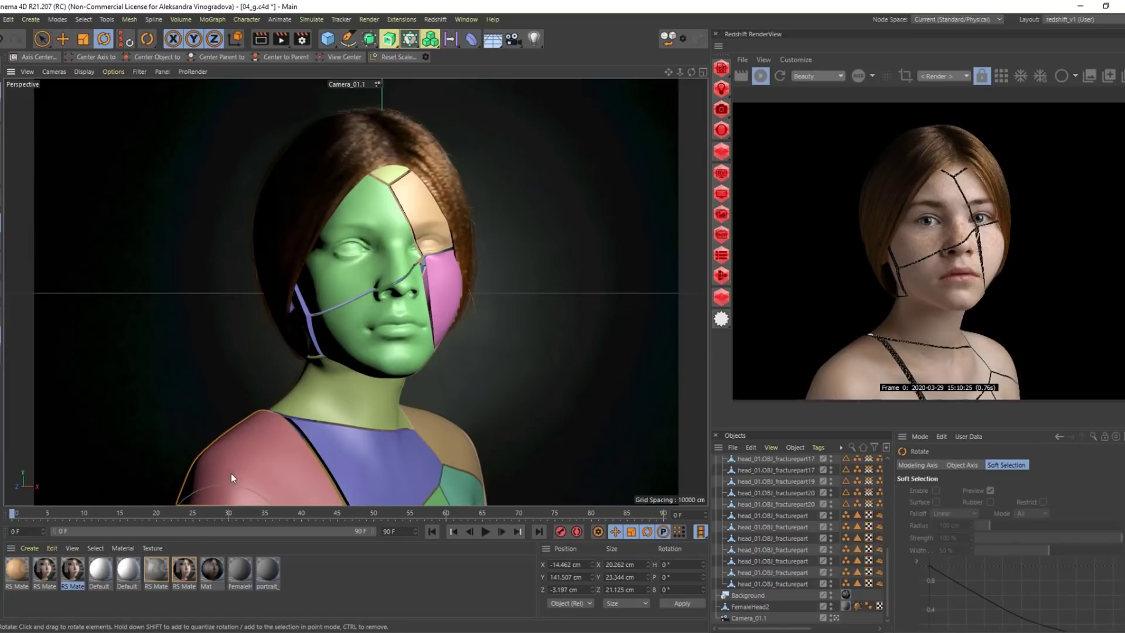
left_click(424, 437)
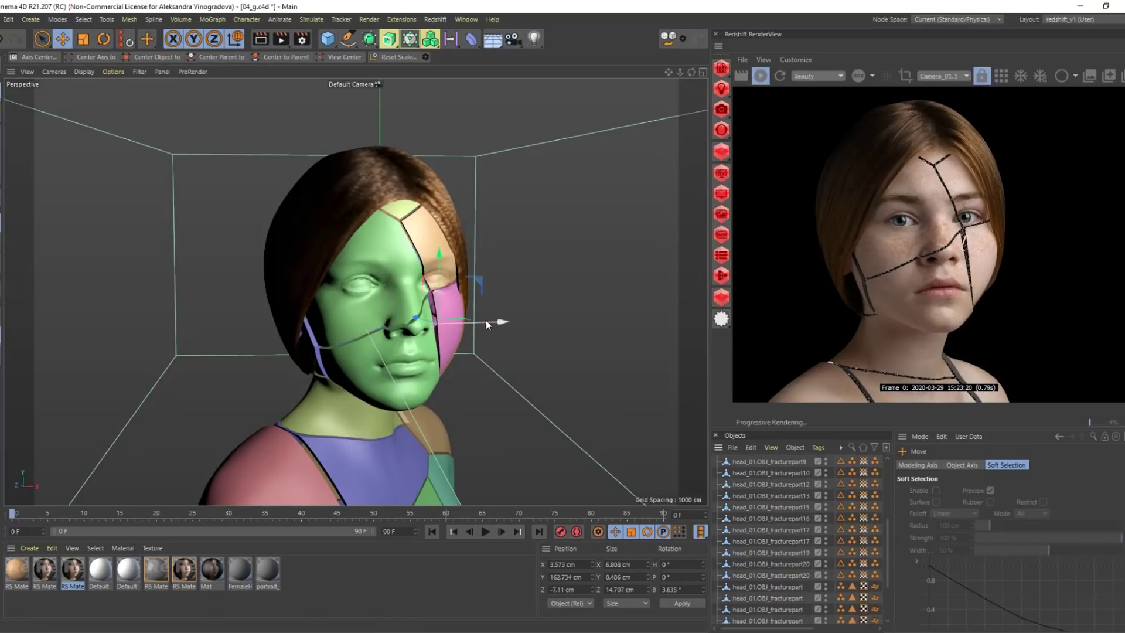
Try moving the pink cheek fragment outward to about X 6.8 cm and rotating it to expose its inner side
left_click_drag(487, 322, 543, 322)
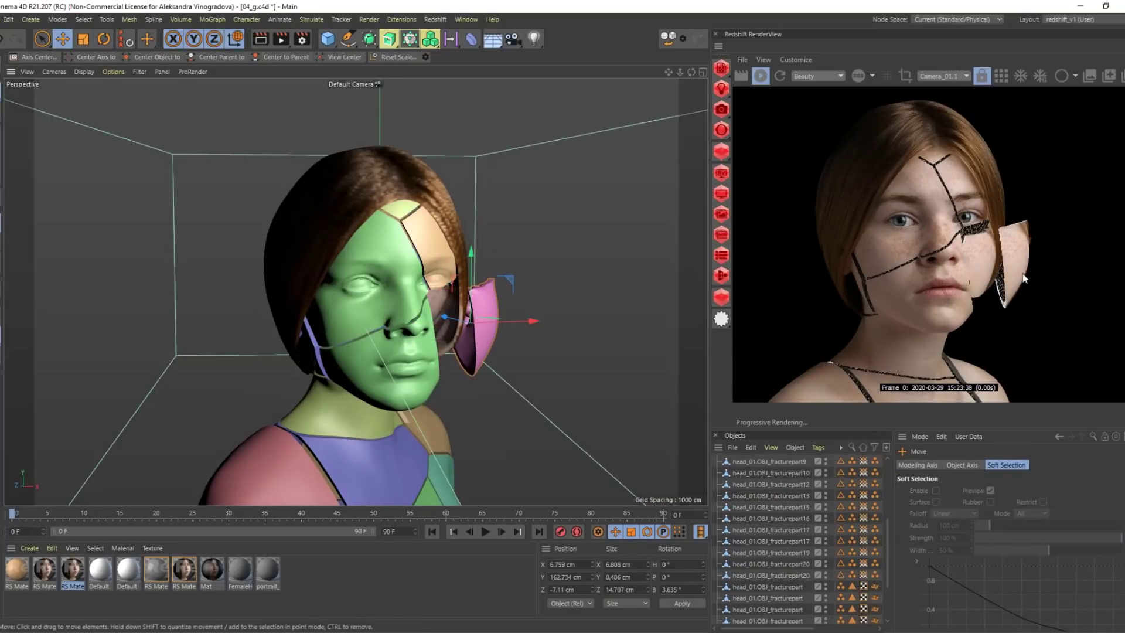
key("r")
left_click_drag(492, 324, 513, 324)
scroll(516, 322, "up", 5)
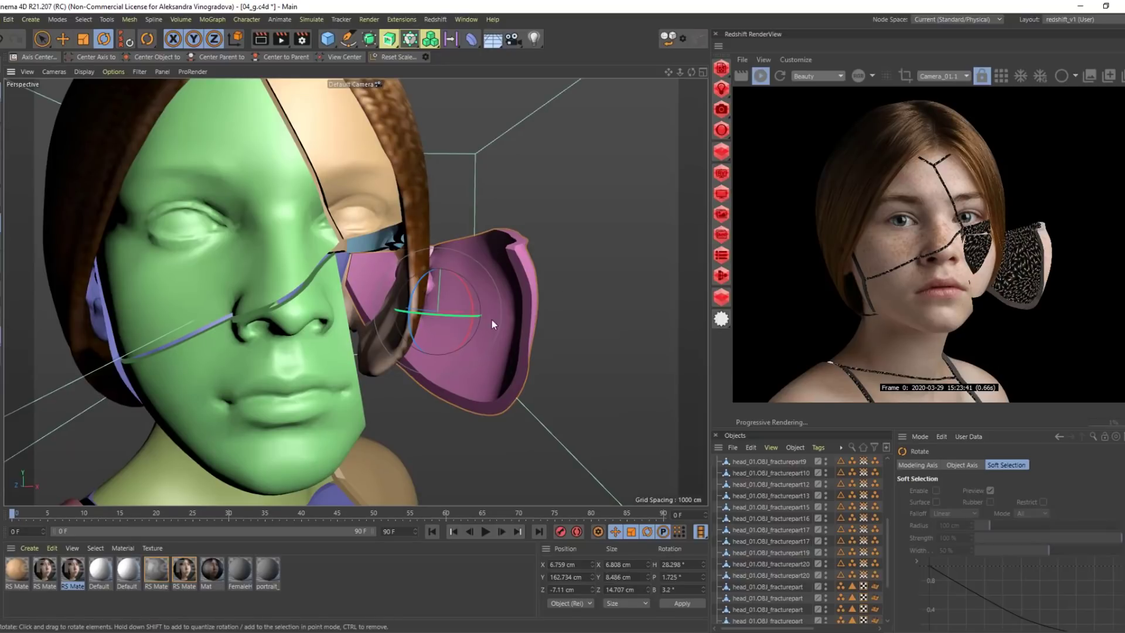
left_click_drag(454, 316, 384, 314)
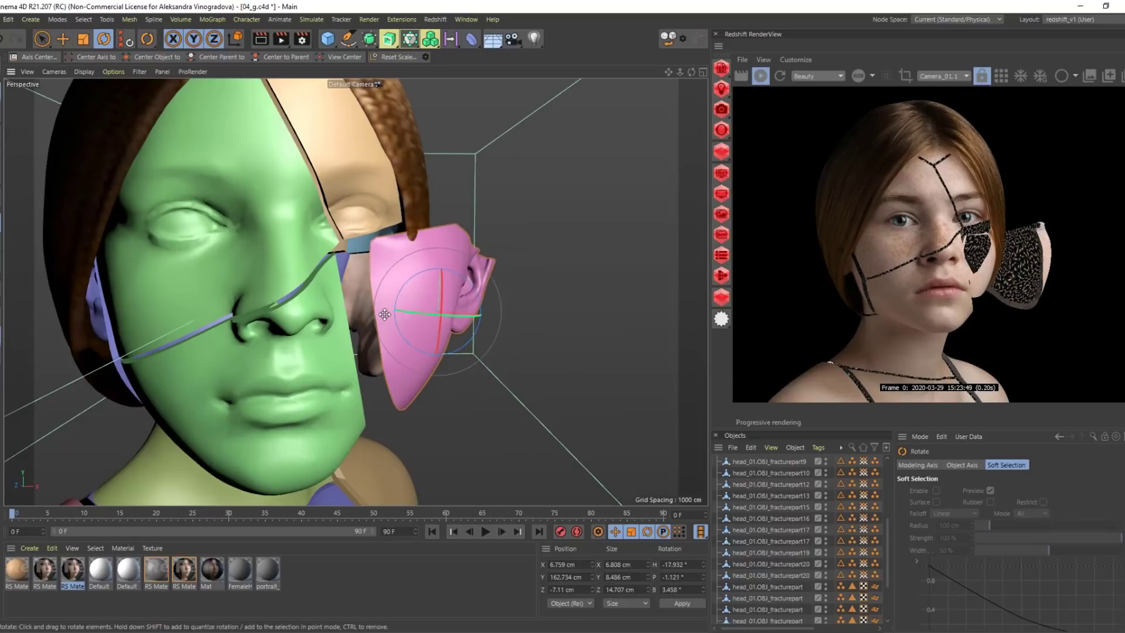
key("ctrl+z")
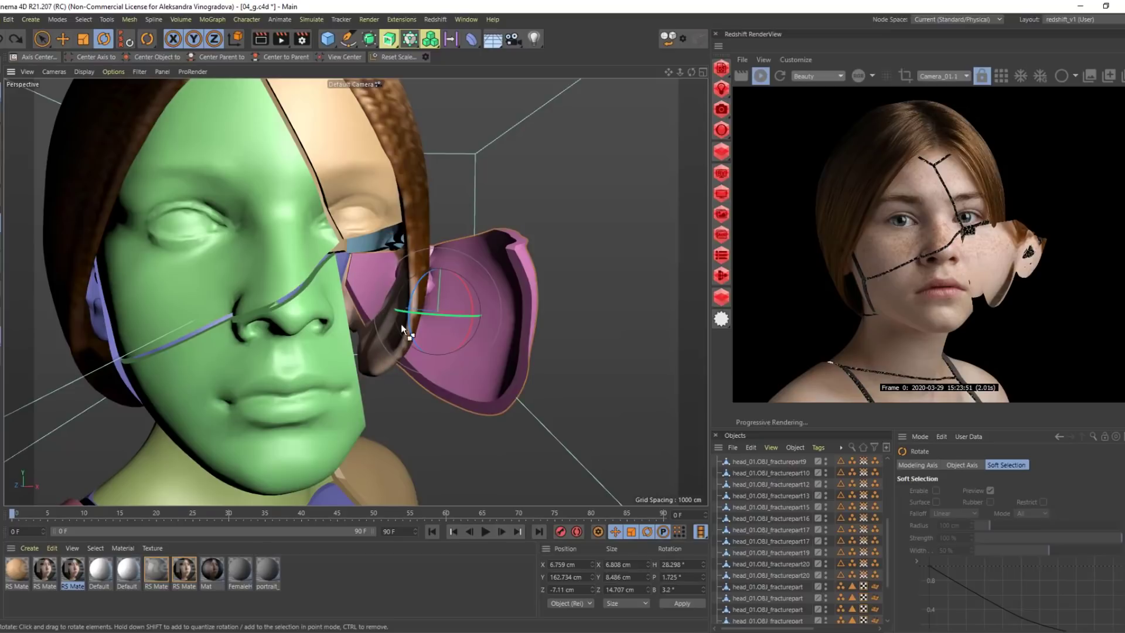
key("ctrl+z")
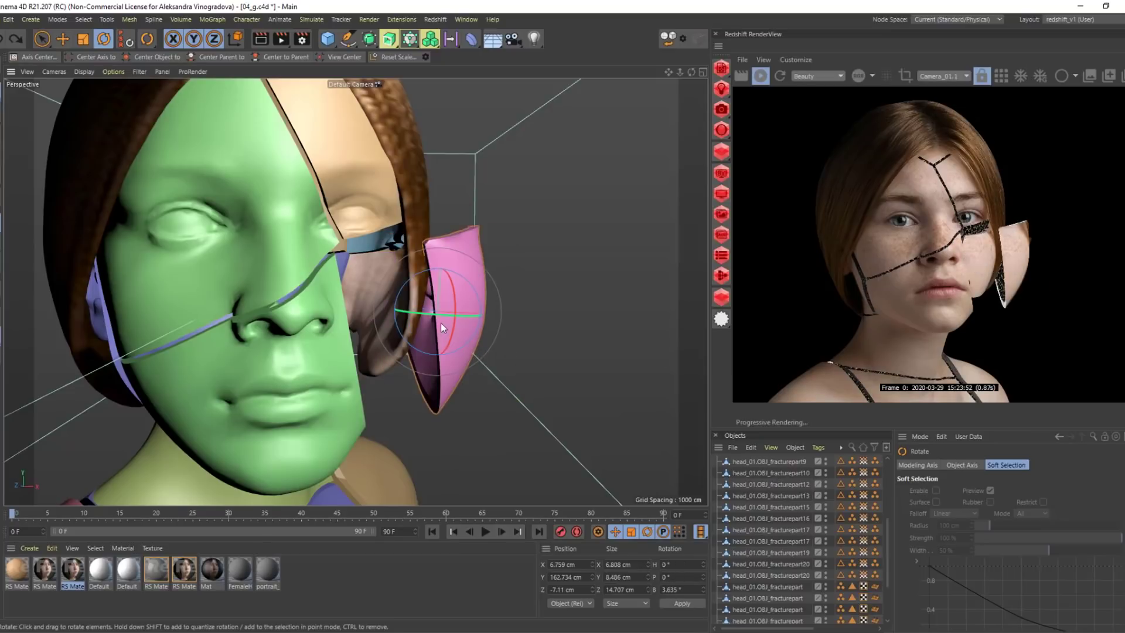
Turn the detached cheek fragment to inspect its inner surface, and undo its rotation and outward move
left_click_drag(443, 321, 480, 253)
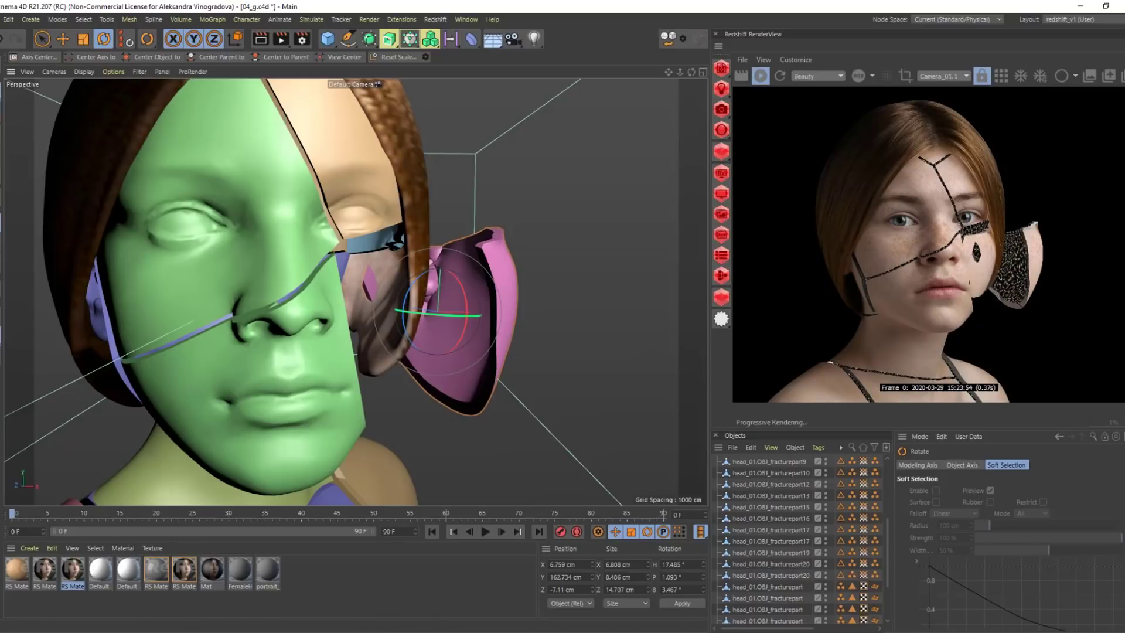
left_click_drag(790, 629, 865, 629)
scroll(844, 604, "up", 3)
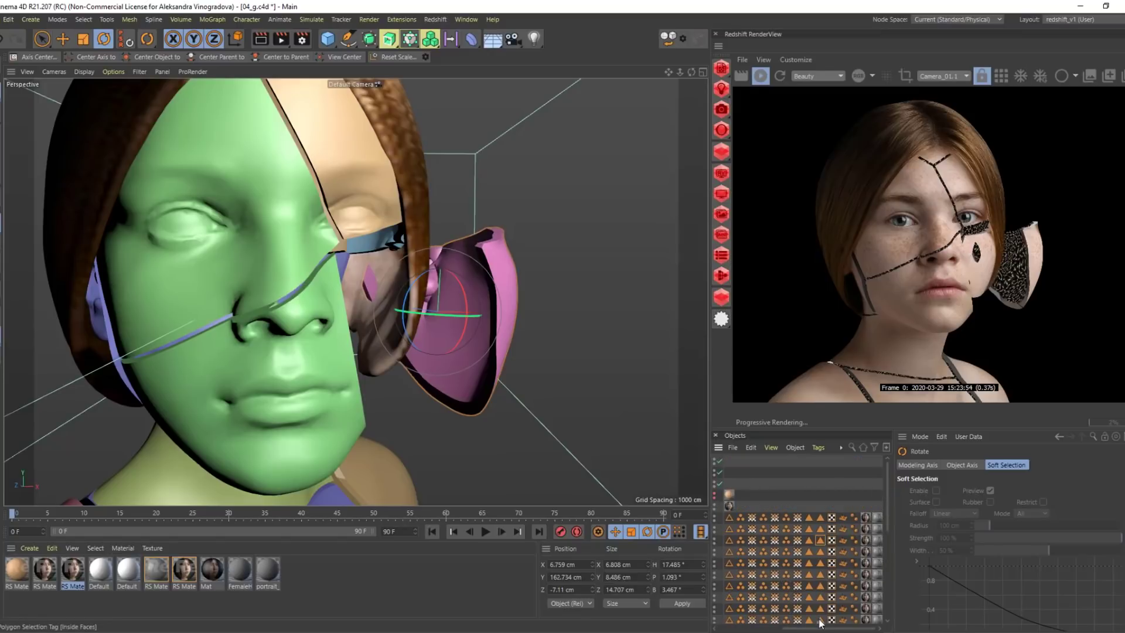
key("ctrl+z")
key("ctrl+z")
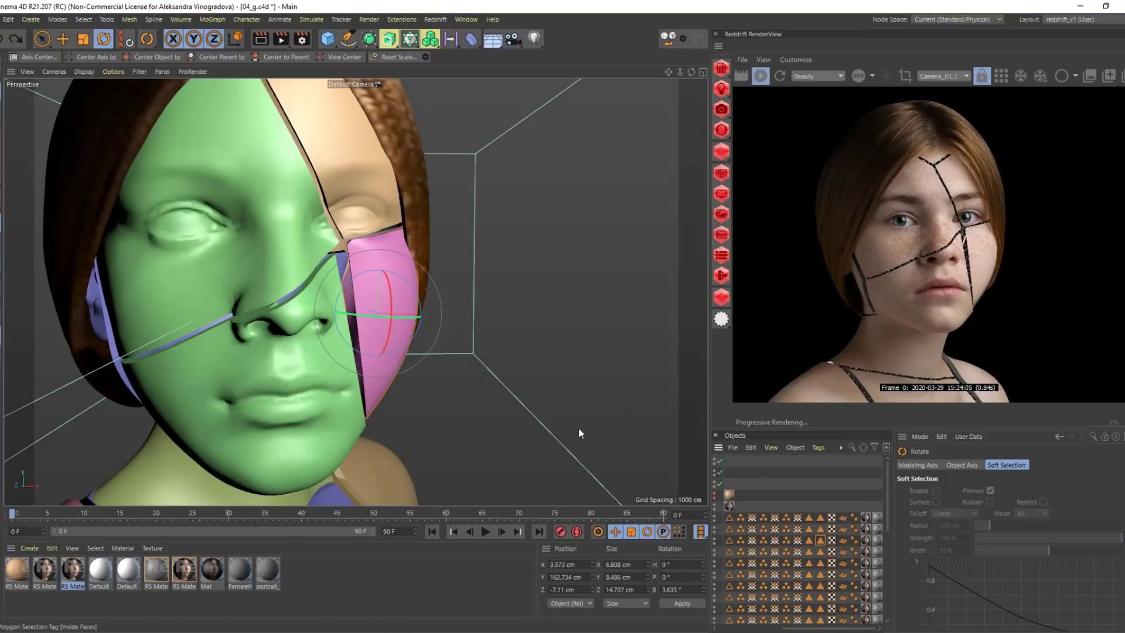
Select the polygons stored in the pink cheek fragment's Inside Faces selection tag
left_click_drag(836, 629, 818, 629)
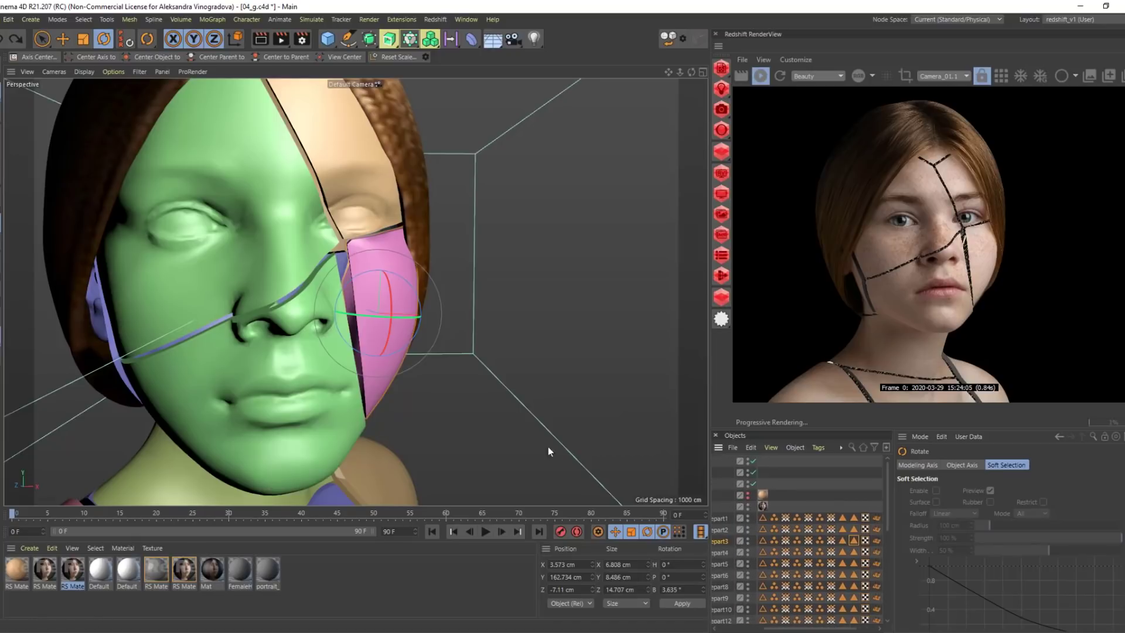
left_click_drag(393, 337, 409, 344, "alt")
scroll(351, 272, "up", 3)
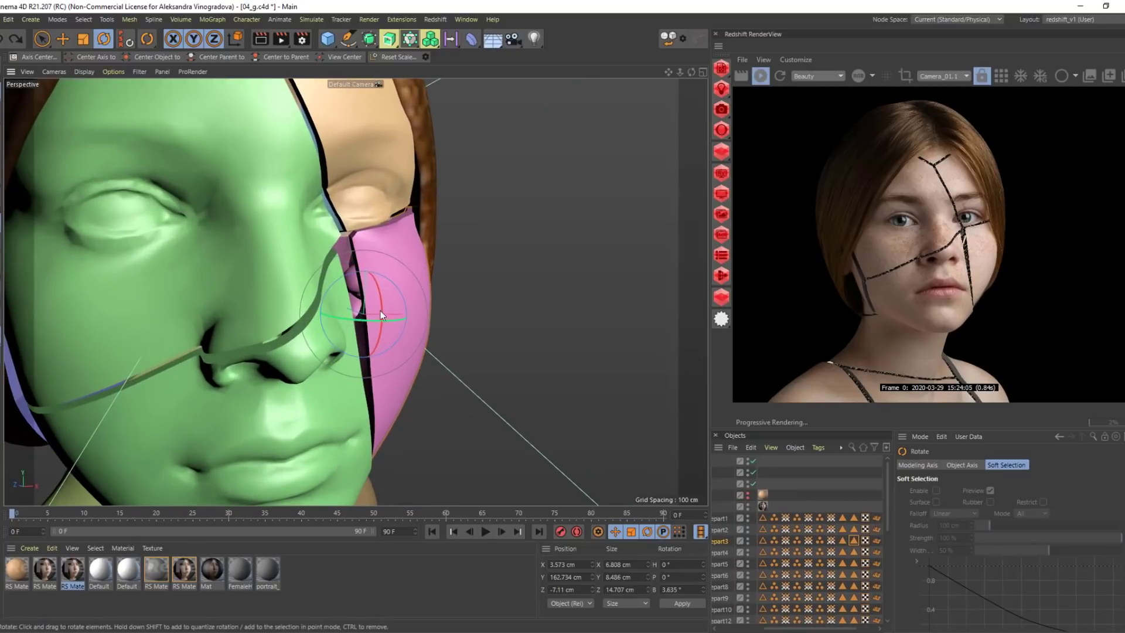
left_click(854, 540)
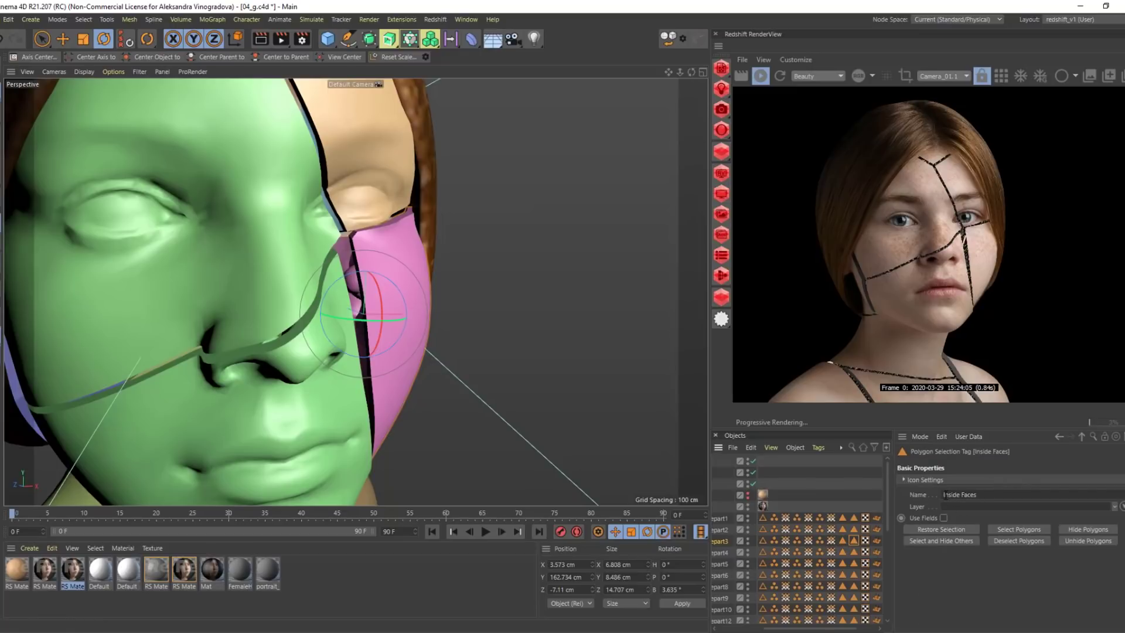
left_click(905, 530)
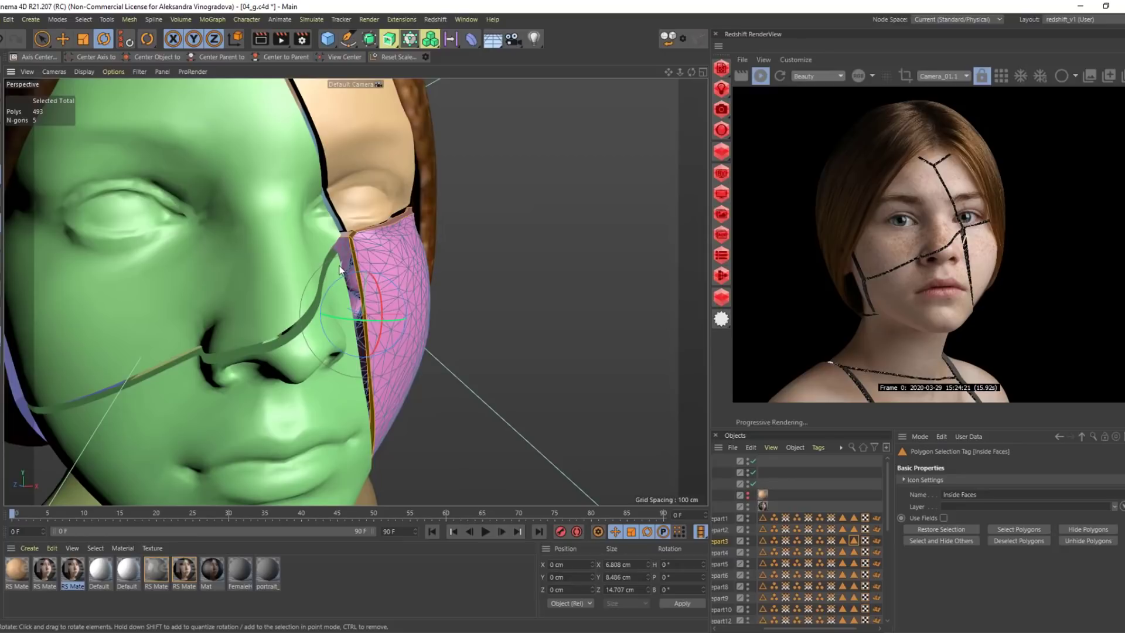
Add the cheek fragment's inner surface using Fill Selection and update its Inside Faces tag with Set Selection
key("u")
key("f")
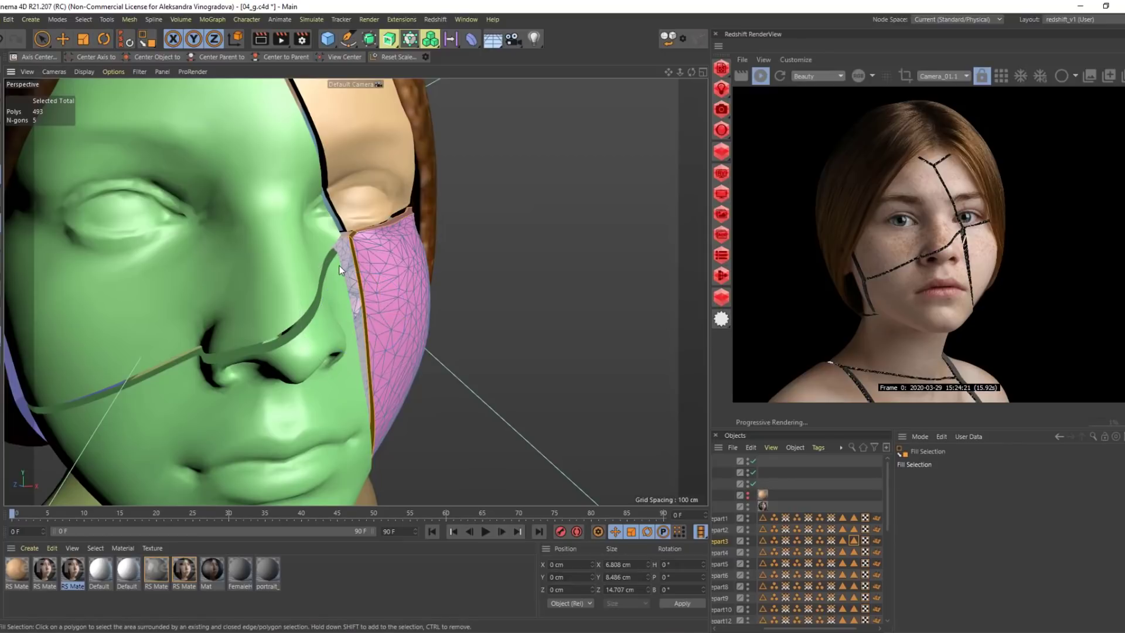
left_click(343, 259)
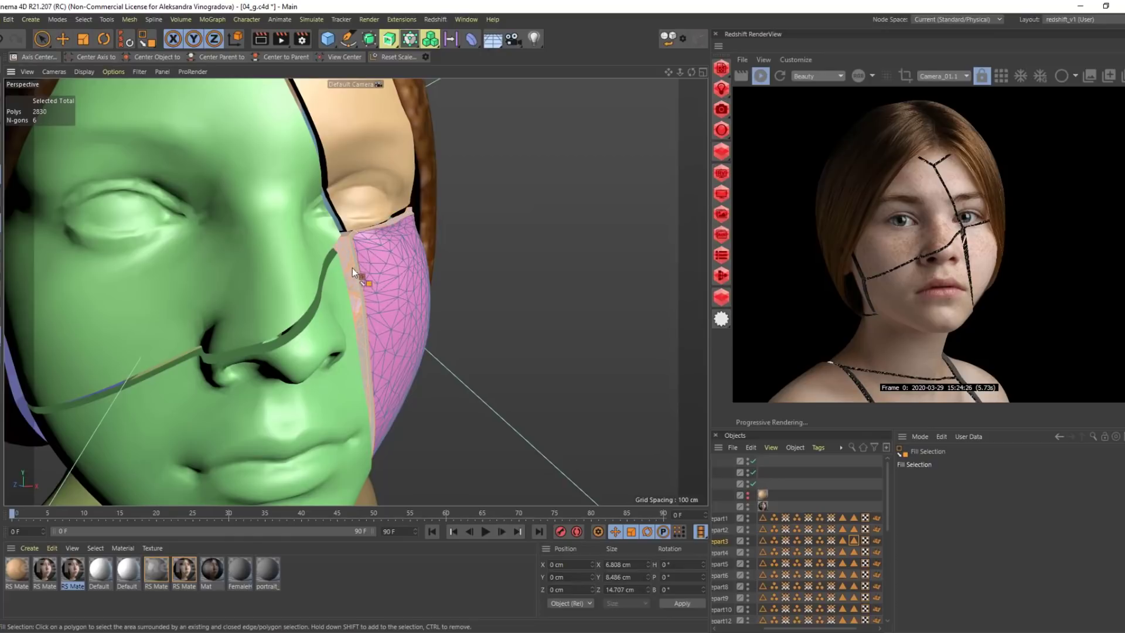
left_click(86, 22)
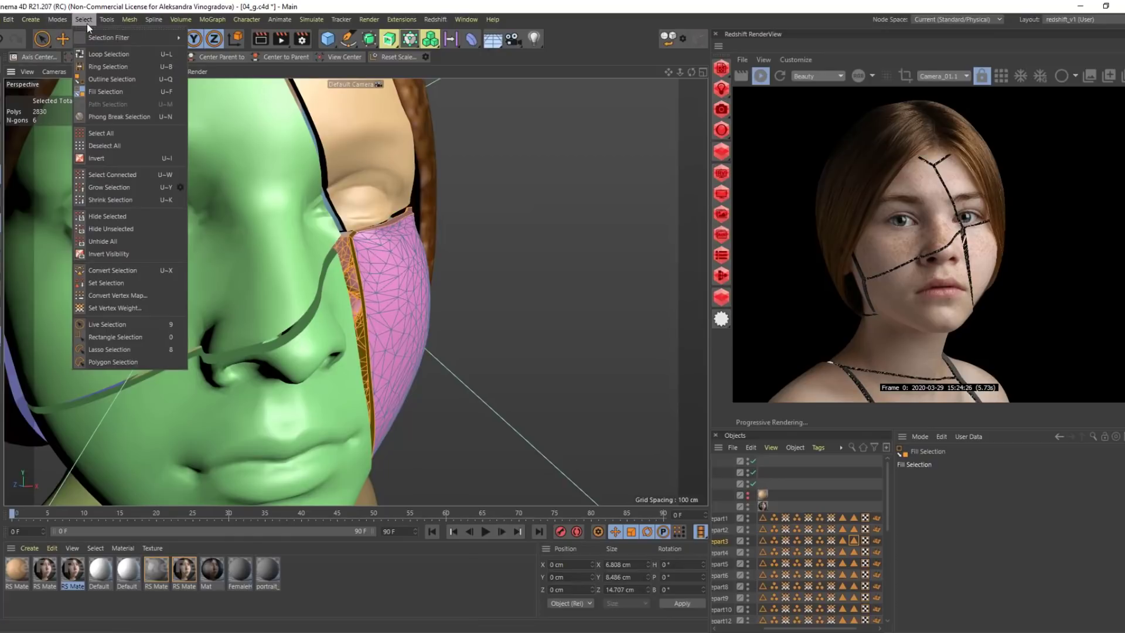
left_click(101, 282)
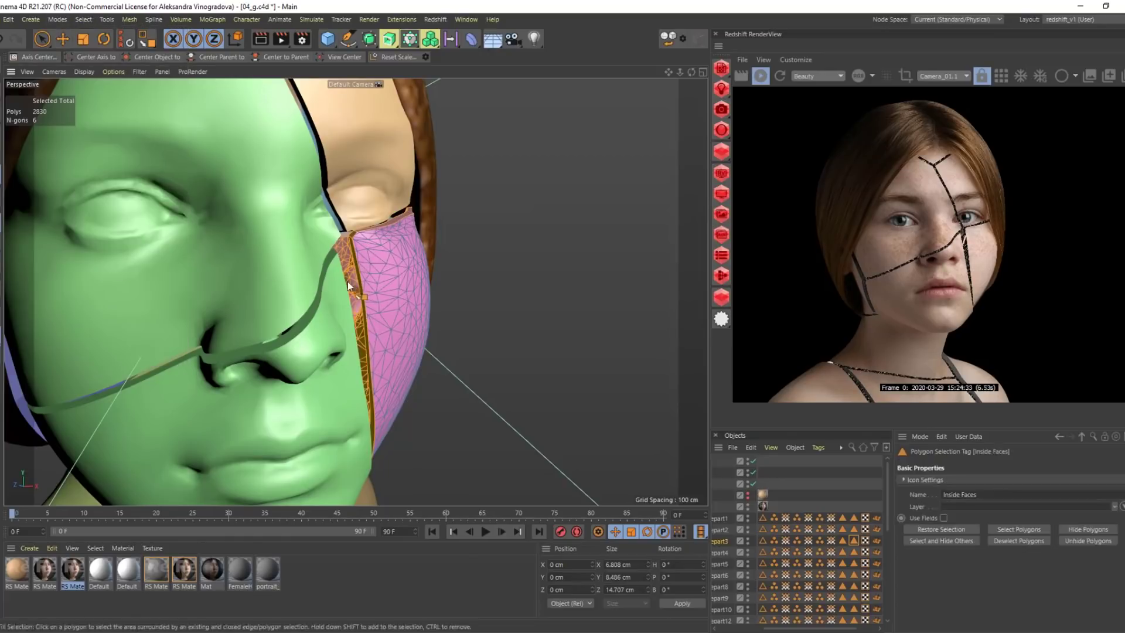
Move and rotate the pink cheek fragment outward to check its inner material, and undo both changes
key("e")
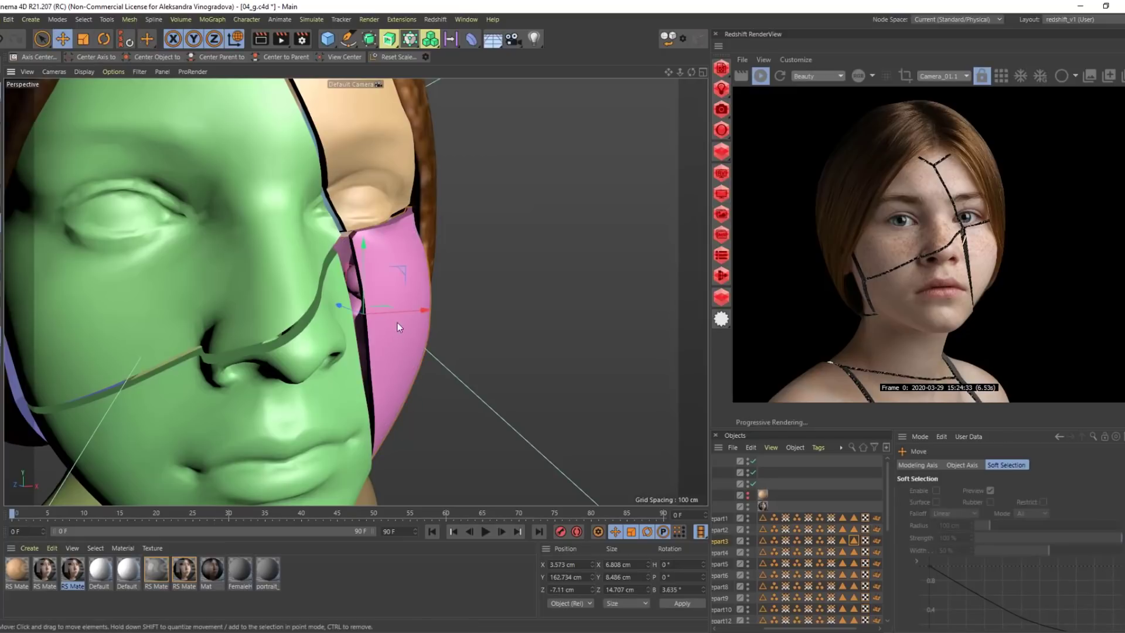
left_click_drag(398, 323, 1017, 328)
key("r")
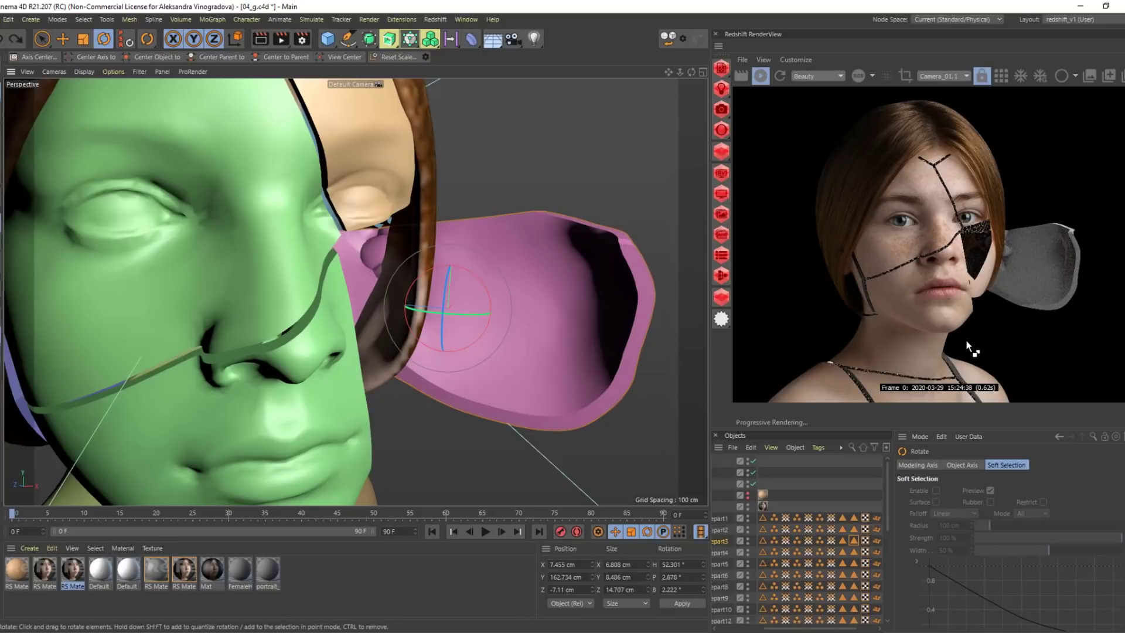
key("ctrl+z")
key("ctrl+z")
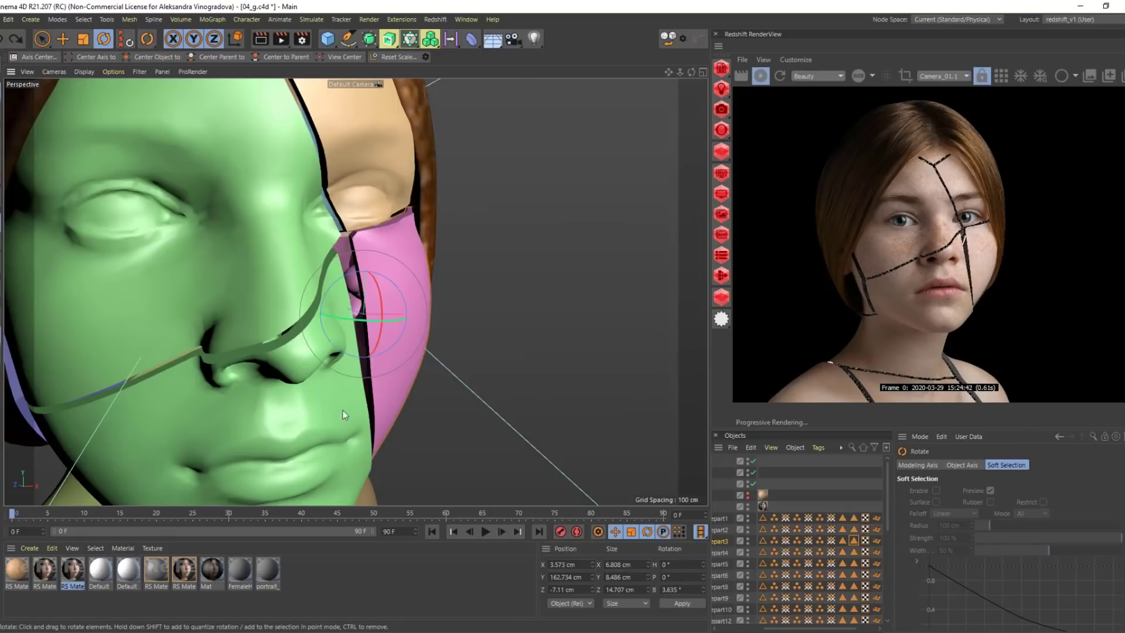
Select the green lower-face fragment, head_01.OBJ_fracturepart13, and load the polygons of its Inside Faces selection tag
scroll(440, 360, "down", 5)
scroll(427, 359, "up", 5)
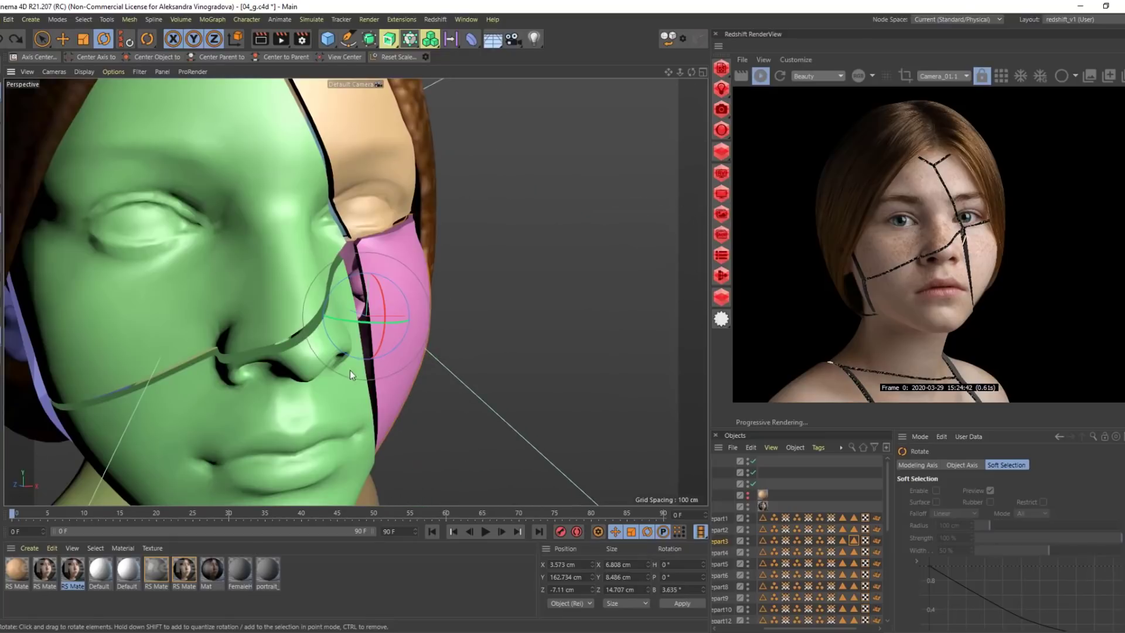
left_click_drag(359, 370, 134, 327, "alt")
left_click(304, 294)
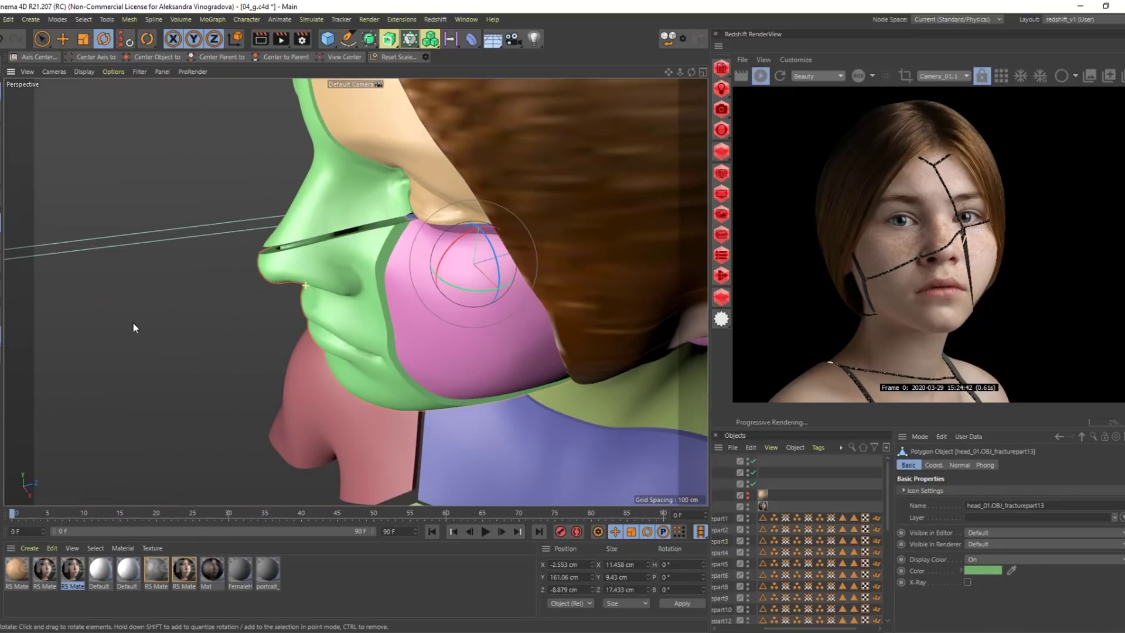
scroll(301, 191, "up", 5)
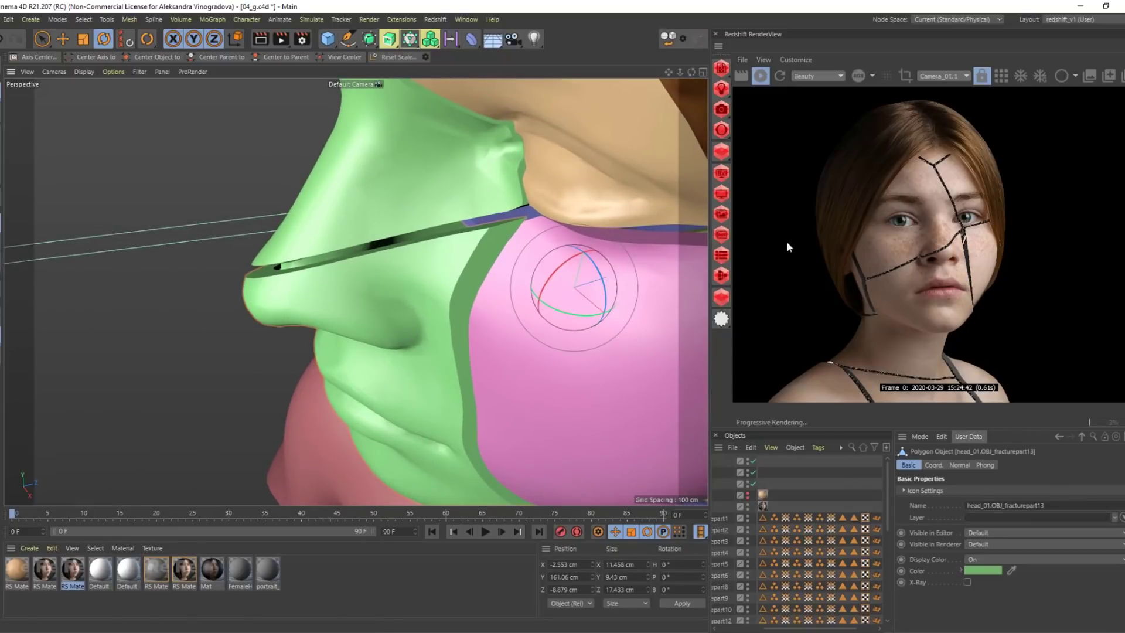
scroll(801, 567, "down", 4)
scroll(820, 630, "left", 3)
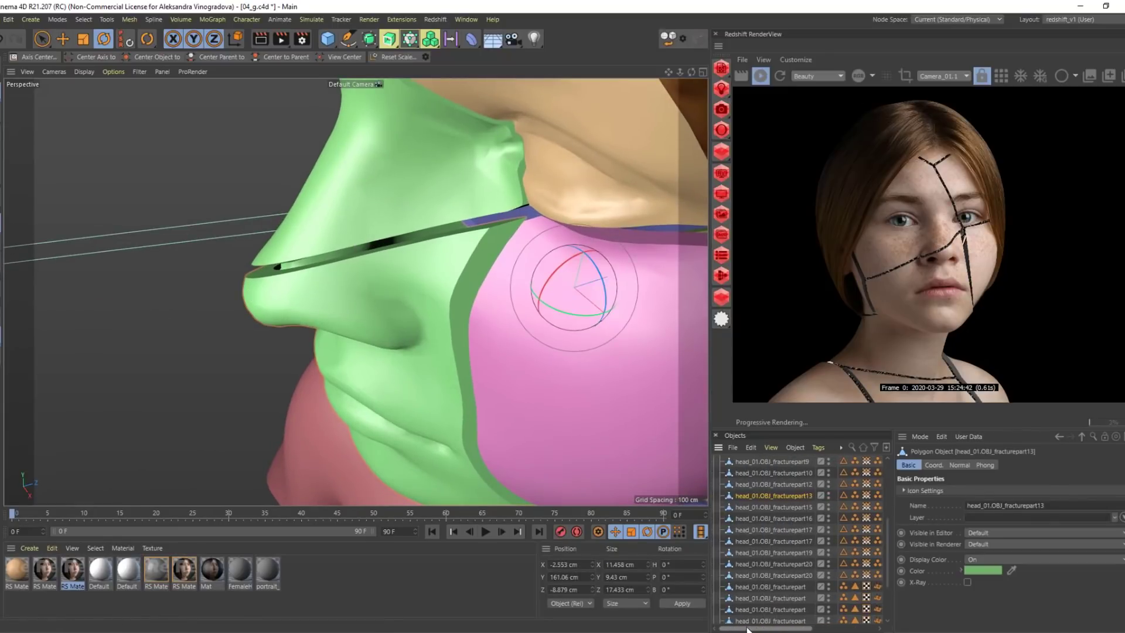
scroll(832, 630, "right", 3)
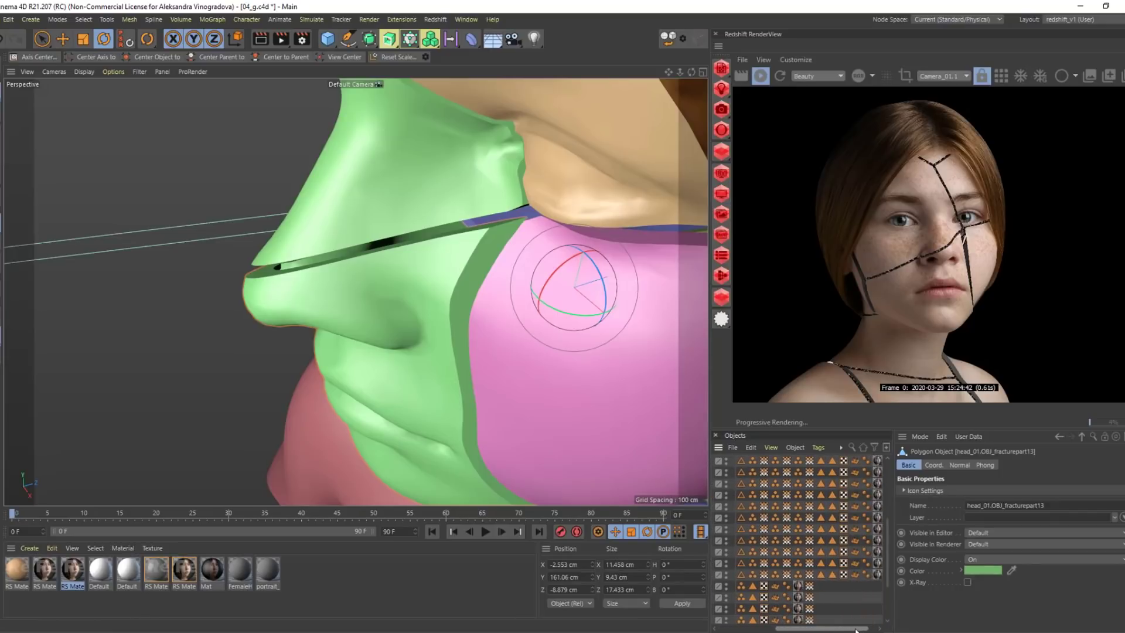
left_click(831, 495)
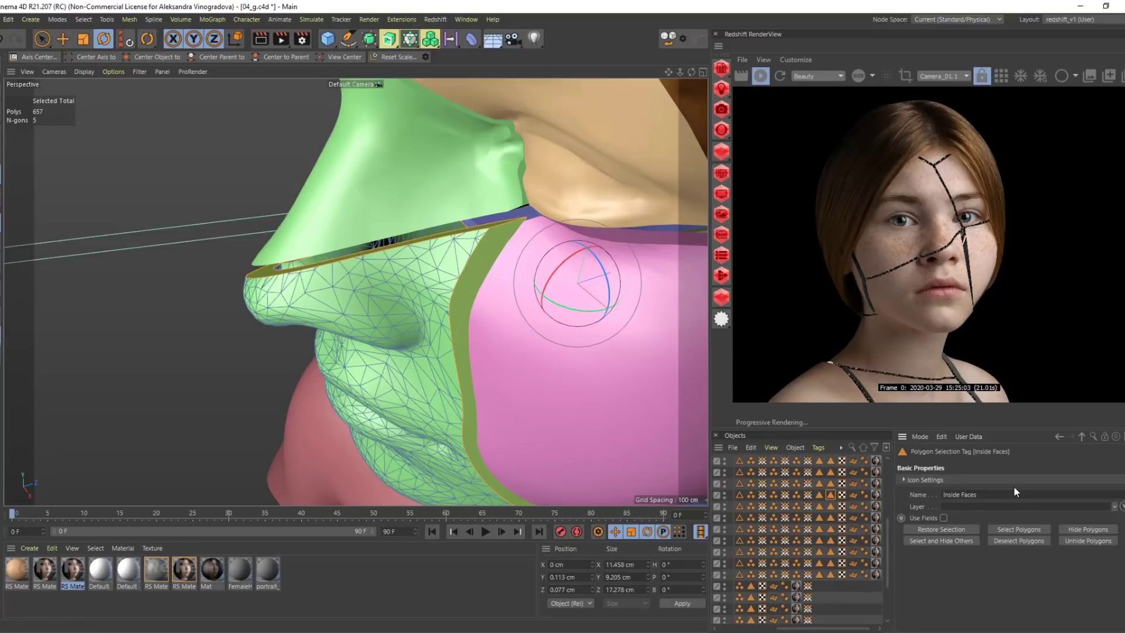
Extend the lower-face selection to the inner surface with Fill Selection and store it in Inside Faces using Set Selection
right_click(592, 366)
left_click(609, 469)
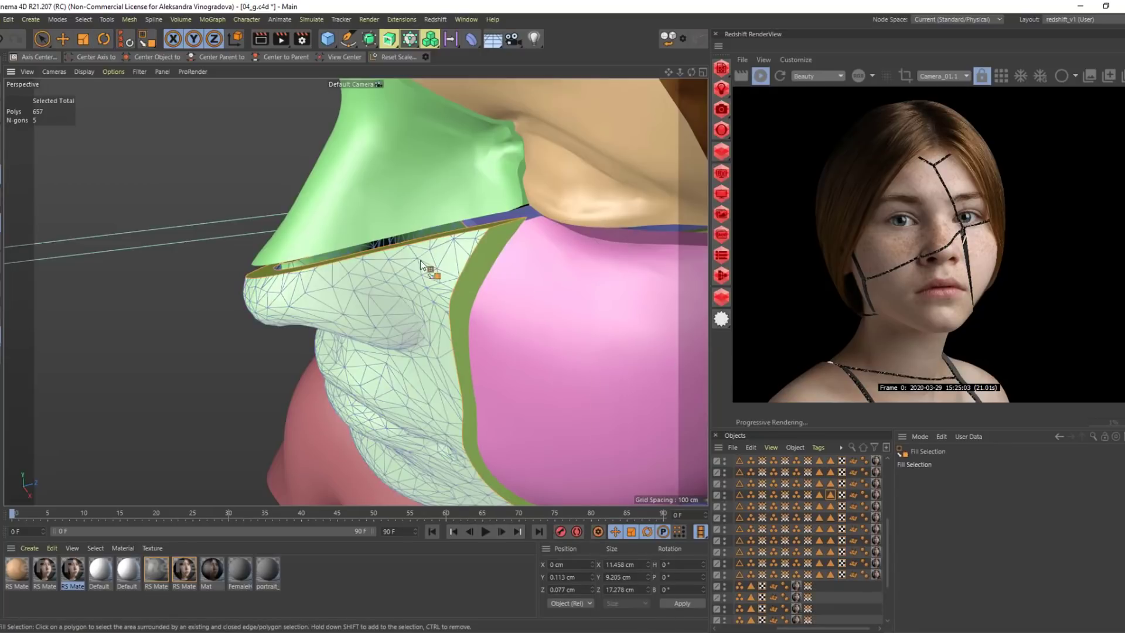
left_click(412, 240)
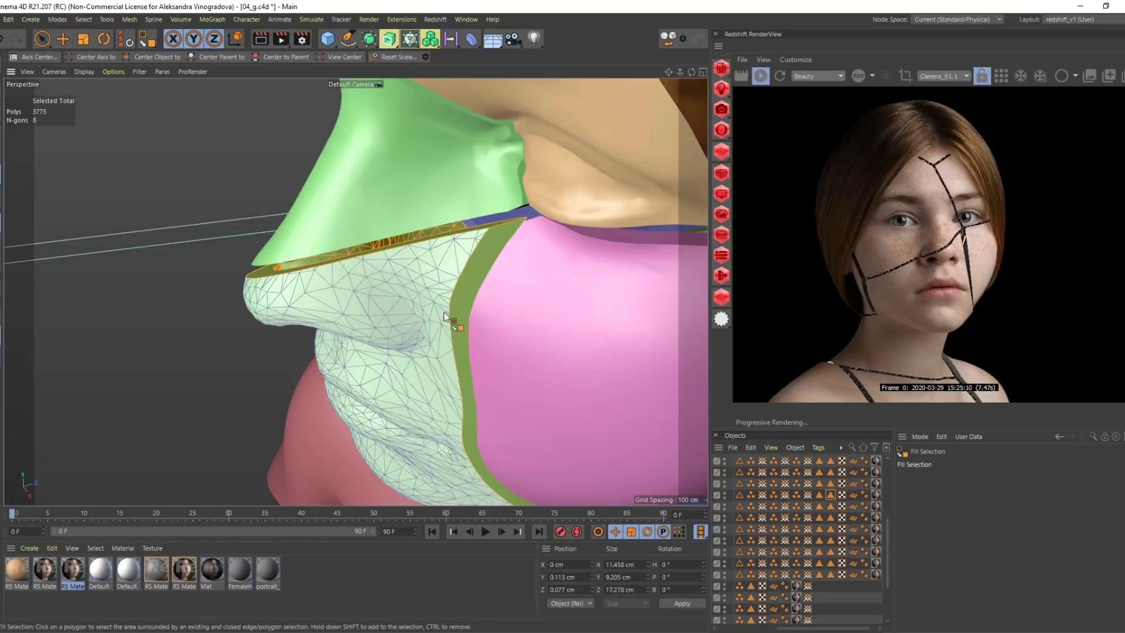
left_click(83, 21)
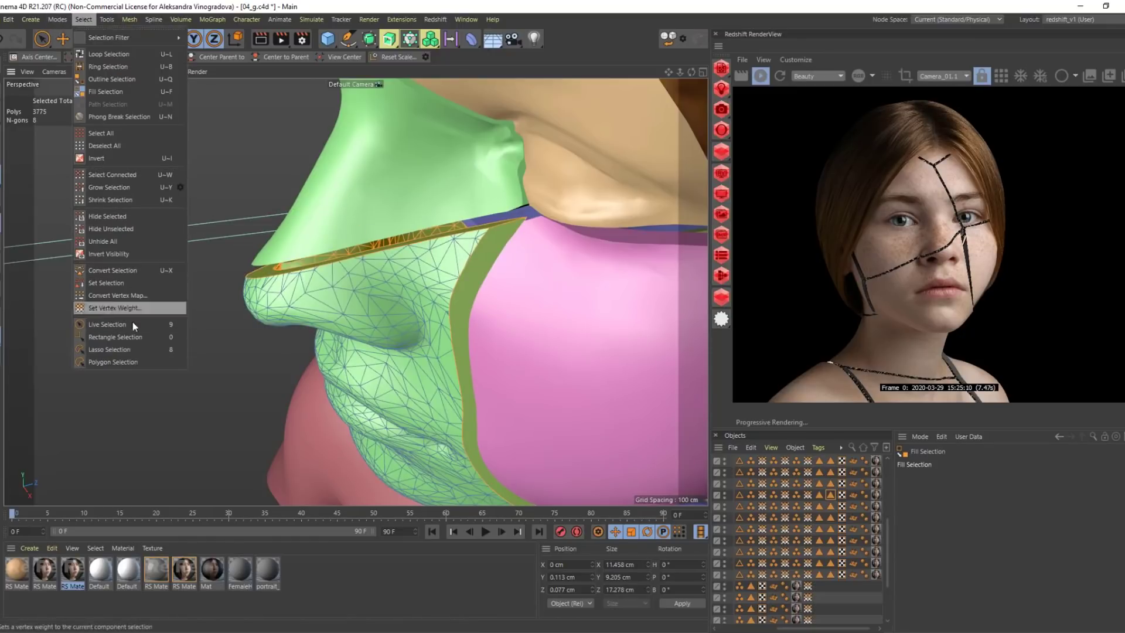
left_click(117, 284)
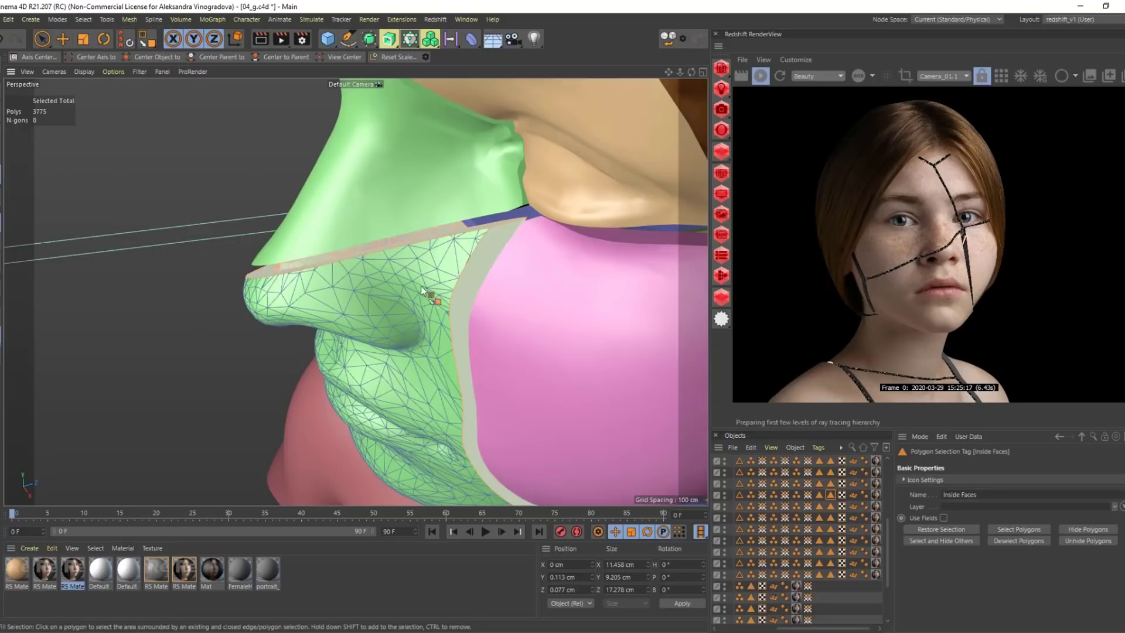
Pull the green lower-face fragment forward to about Z -16.1 cm and rotate its heading to about -95° to expose its inner side
left_click_drag(431, 361, 436, 328, "alt")
key("r")
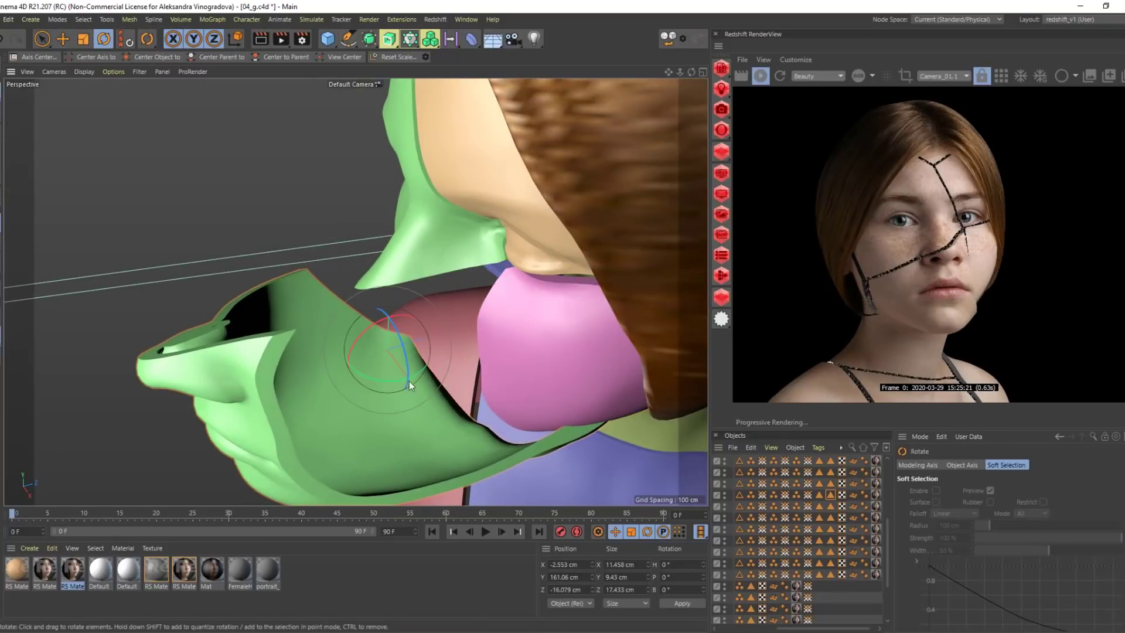
left_click_drag(384, 381, 176, 334)
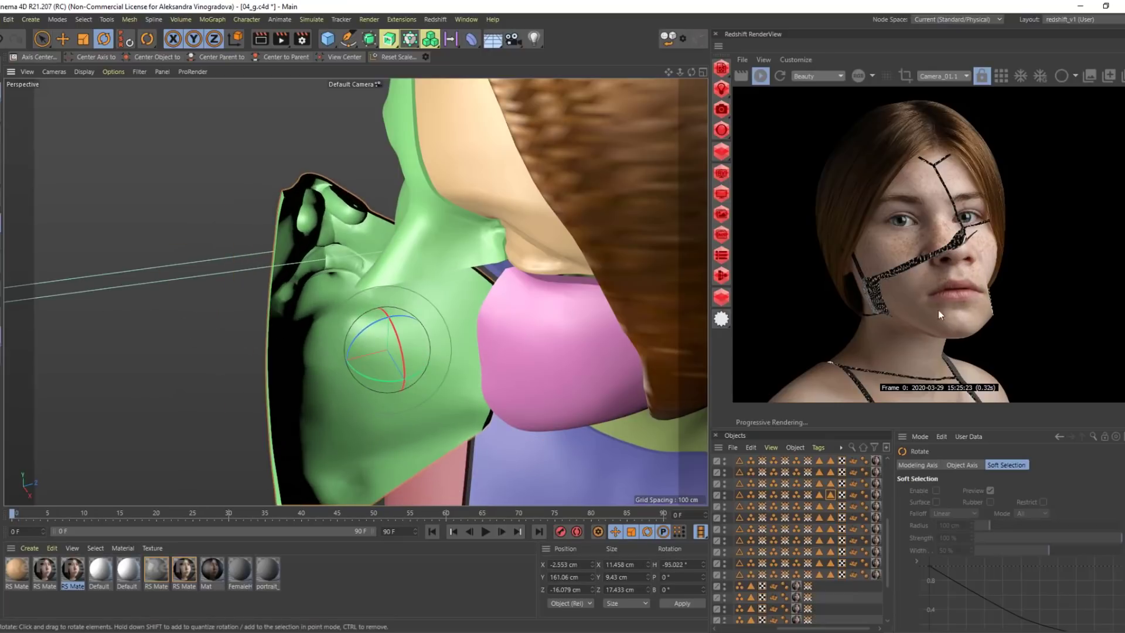
Undo the rotation and the forward move of the green lower-face fragment, and check the reassembled head
key("ctrl+z")
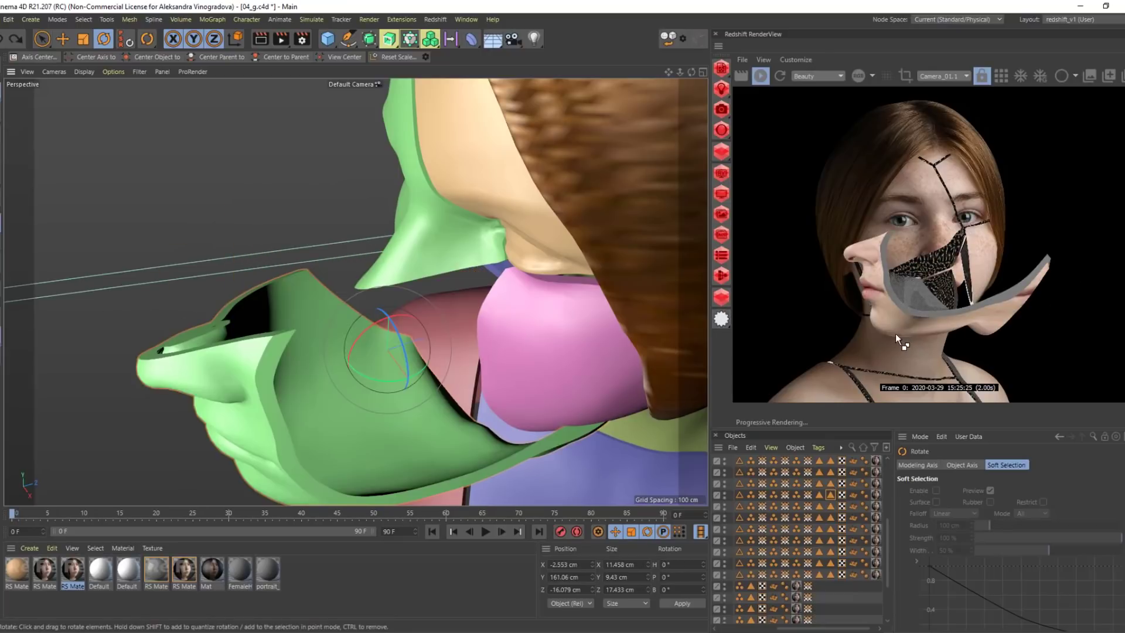
key("ctrl+z")
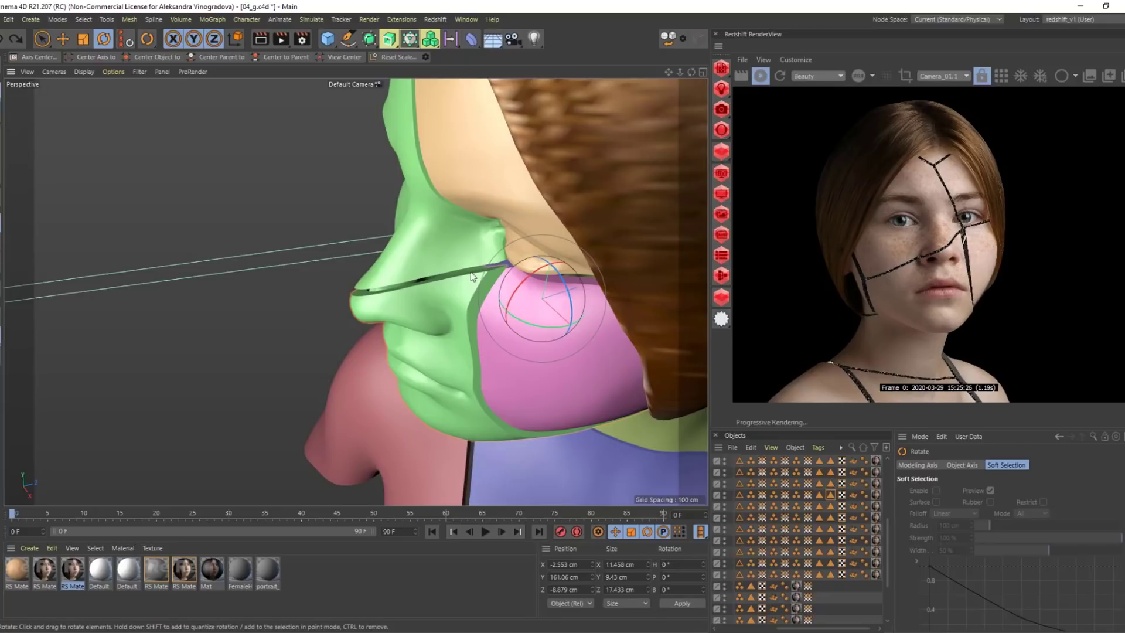
left_click_drag(498, 258, 554, 251, "alt")
scroll(482, 278, "down", 5)
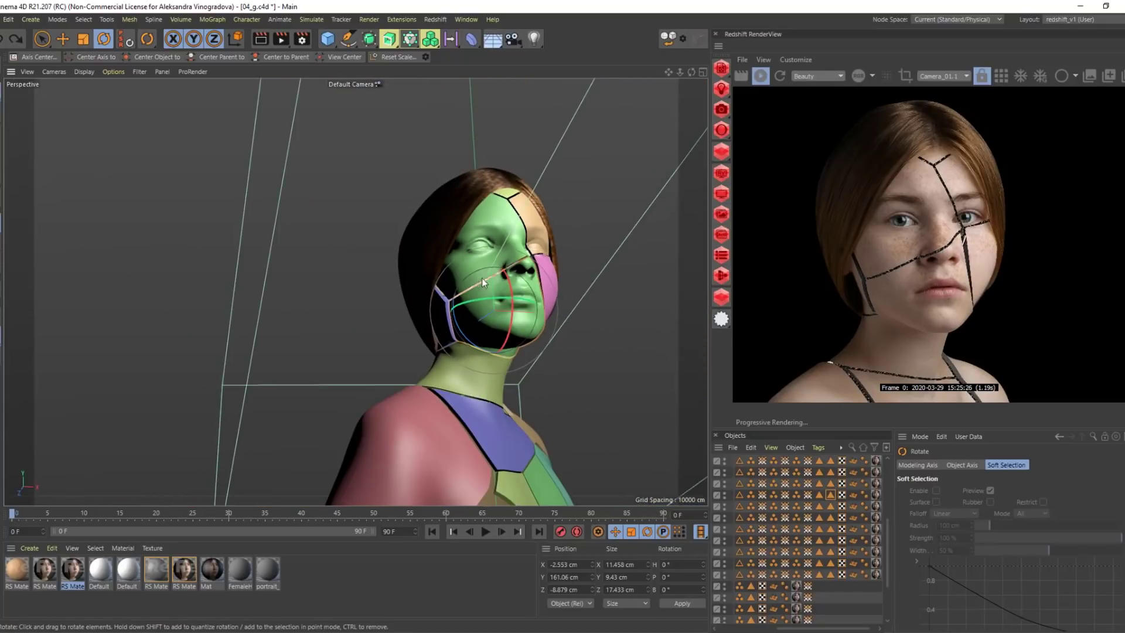
mouse_move(482, 277)
left_mouse_down("alt")
mouse_move(498, 276)
mouse_move(472, 273)
mouse_move(482, 268)
left_mouse_up("alt")
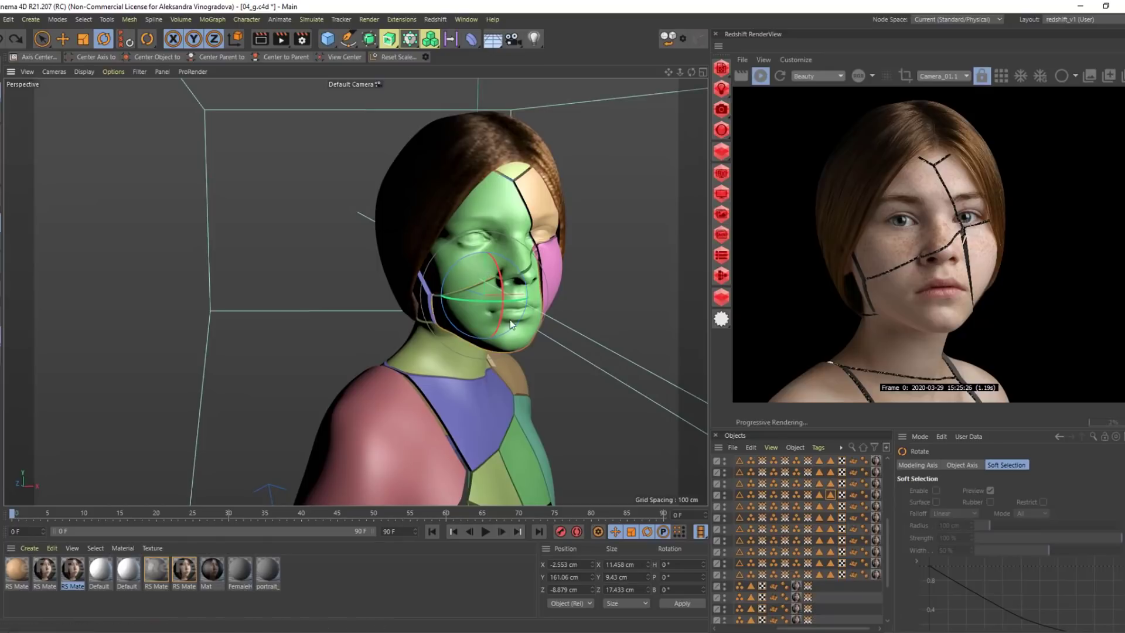
mouse_move(509, 319)
left_mouse_down("alt")
mouse_move(471, 319)
mouse_move(507, 318)
left_mouse_up("alt")
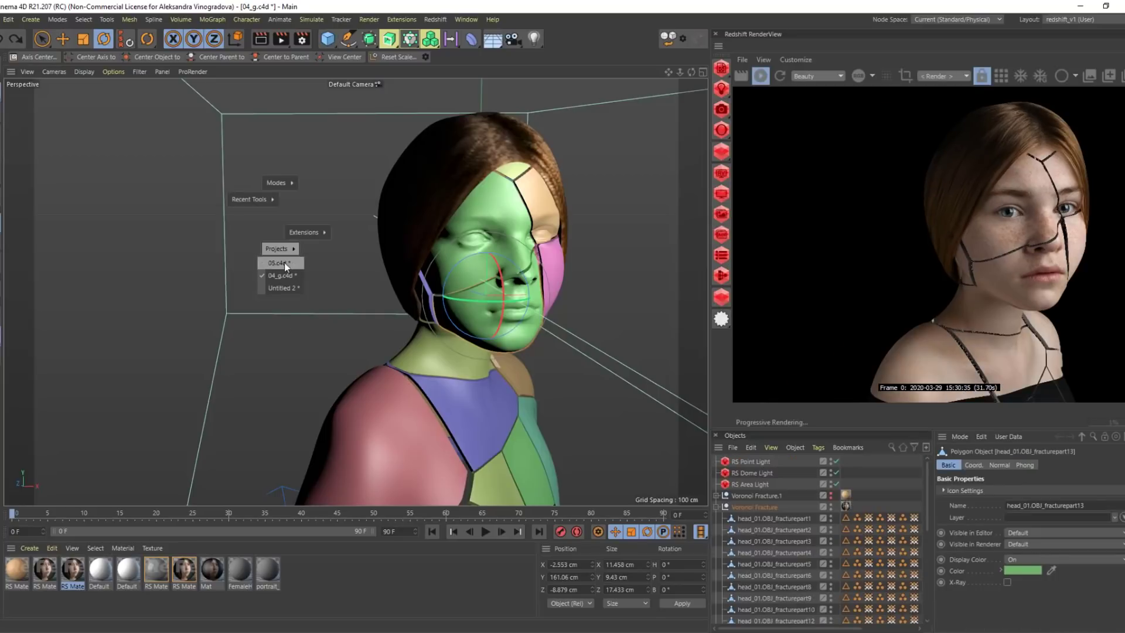
Switch to the 05.c4d project, and open the plant preview image in the Plants_3d_Perennials_tkehfifia_4K_3dplant_ms folder of File Explorer
left_click(284, 263)
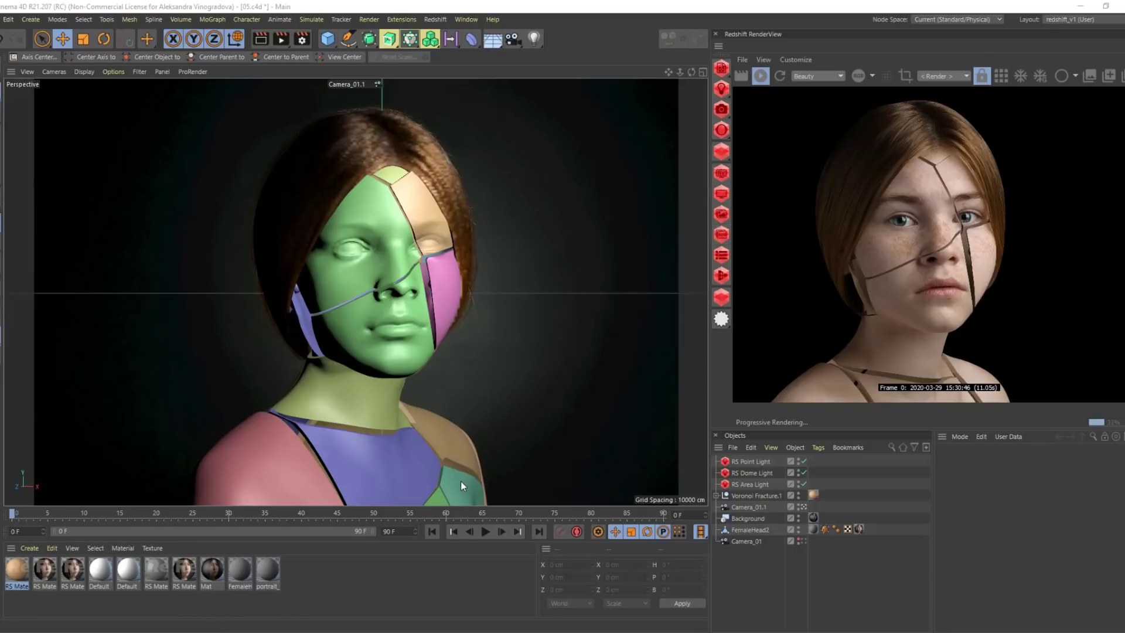
mouse_move(273, 630)
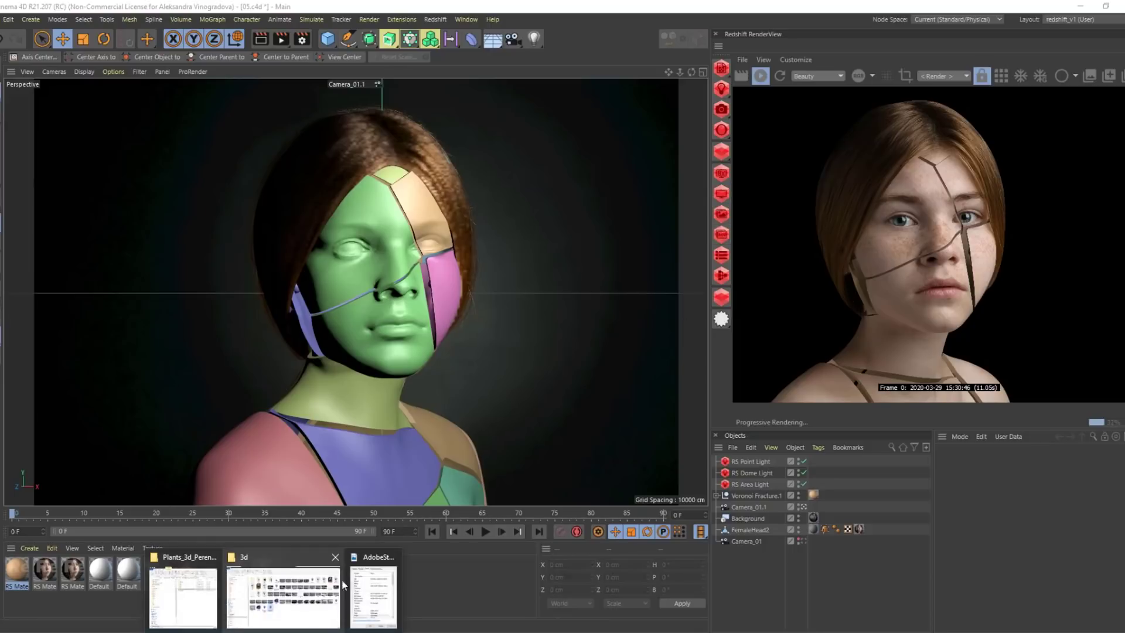
left_click(202, 594)
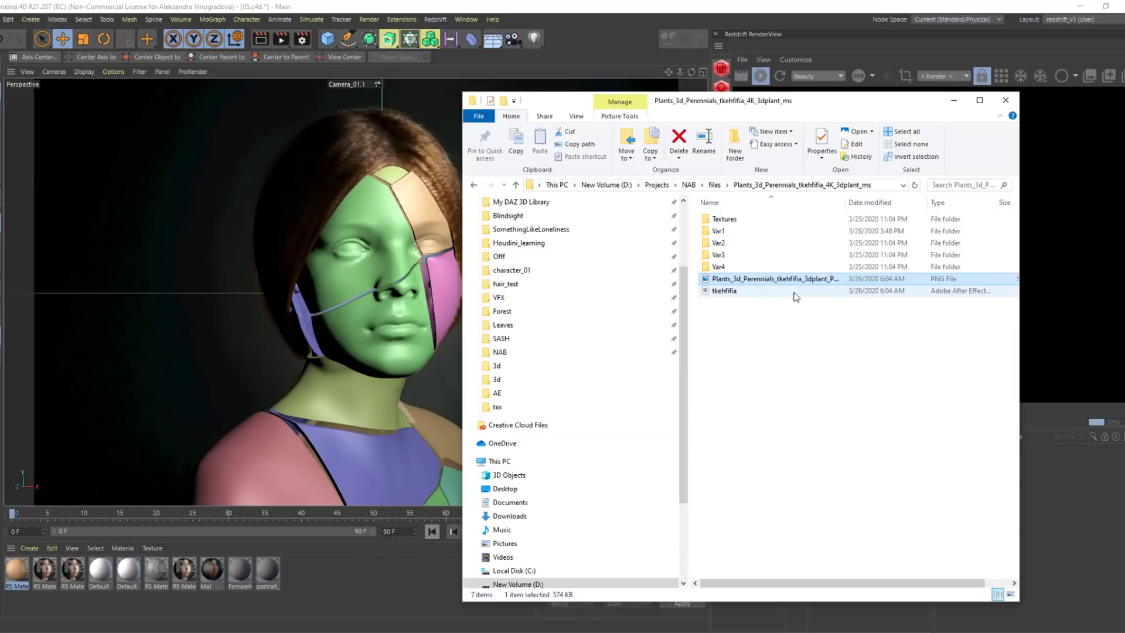
double_click(824, 279)
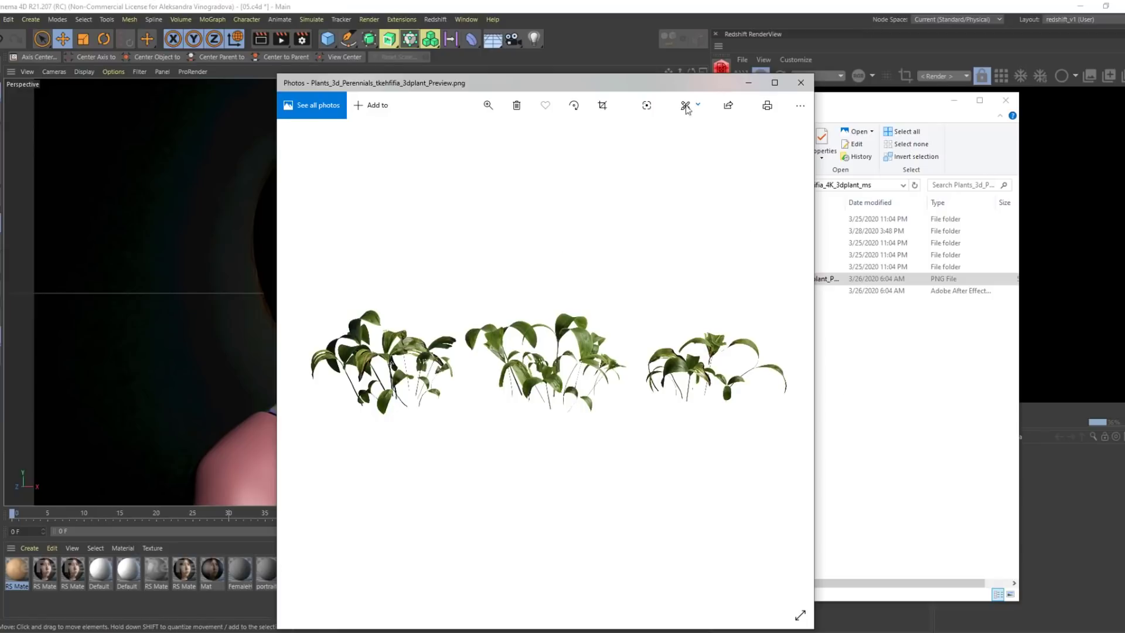
left_click_drag(509, 82, 304, 66)
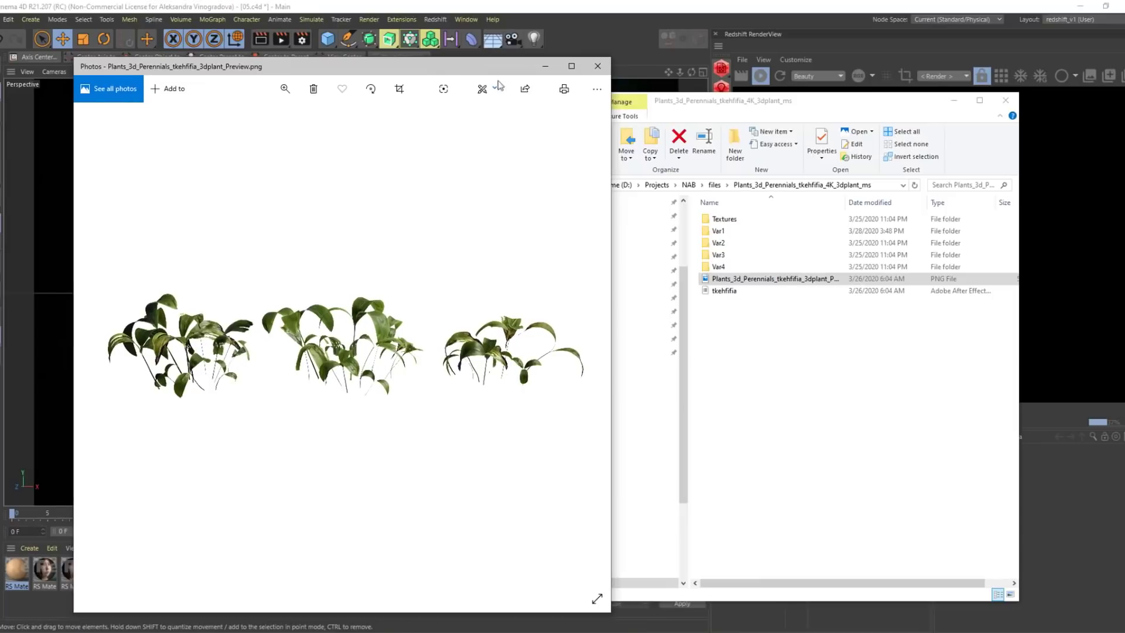
Open the Plants_3d_sktIN_4K_3dplant_ms folder and view its plant preview image
left_click(713, 185)
double_click(792, 233)
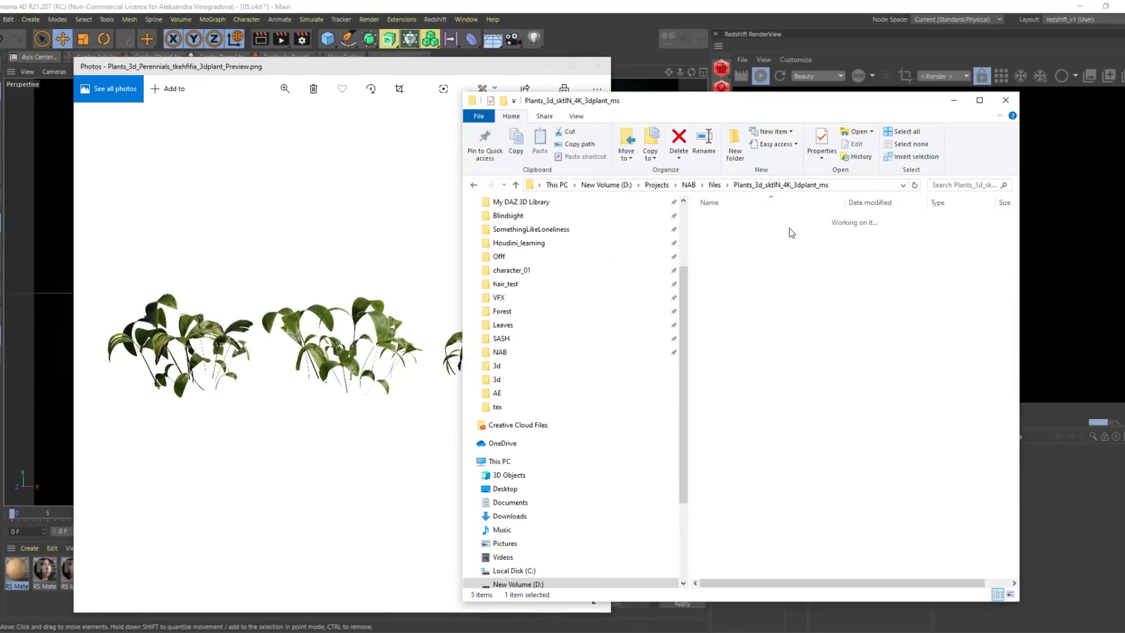
left_click(762, 291)
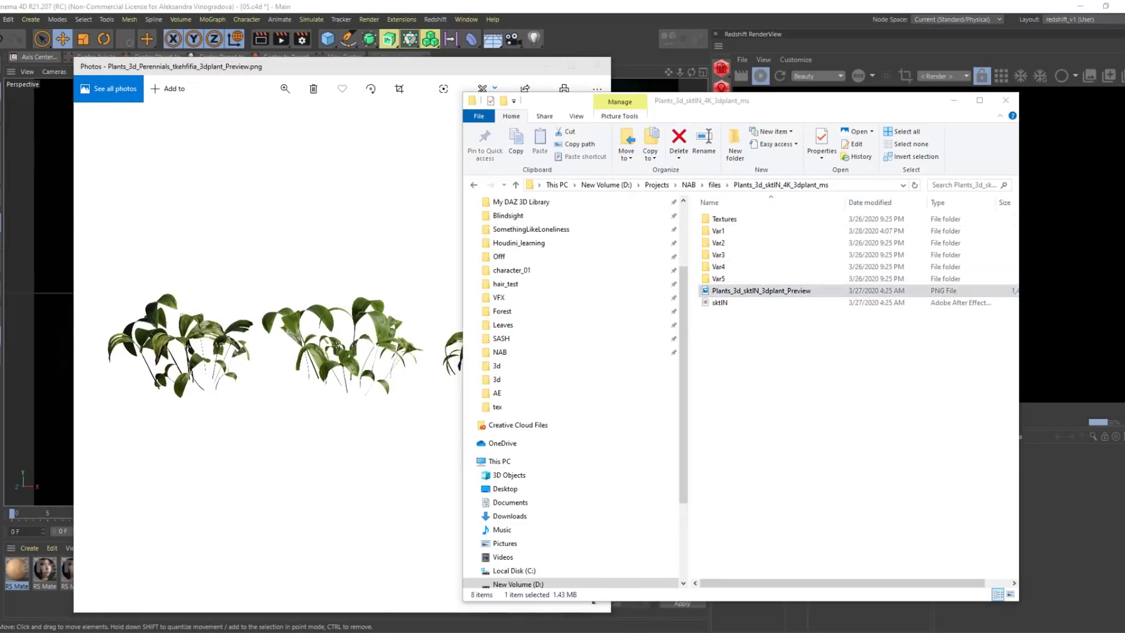
double_click(762, 290)
left_click_drag(820, 68, 464, 61)
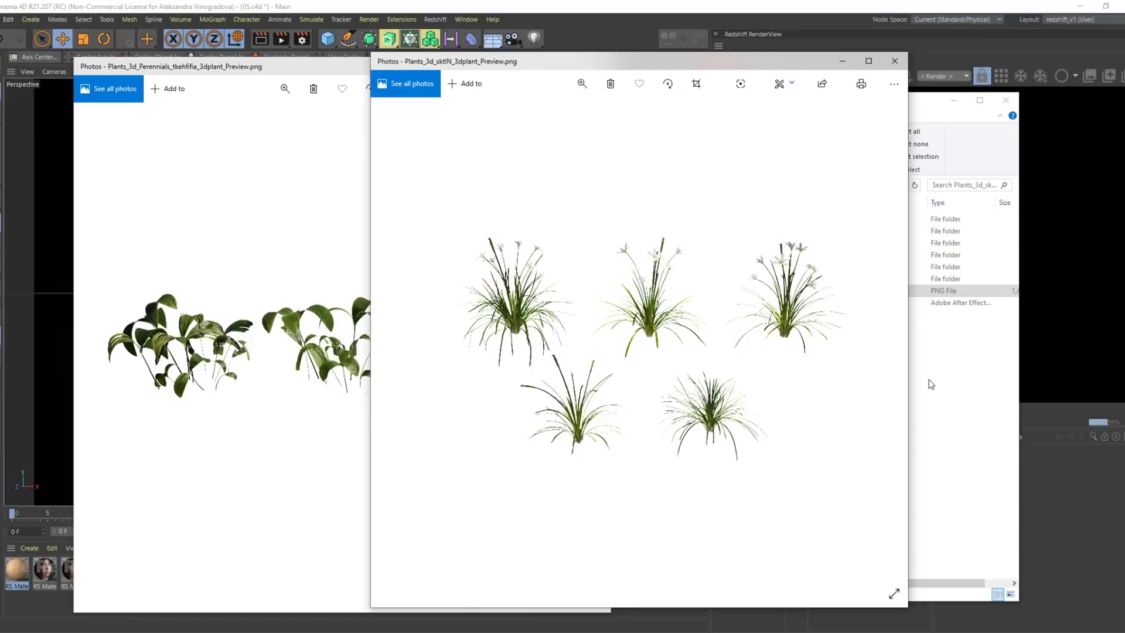
left_click(963, 398)
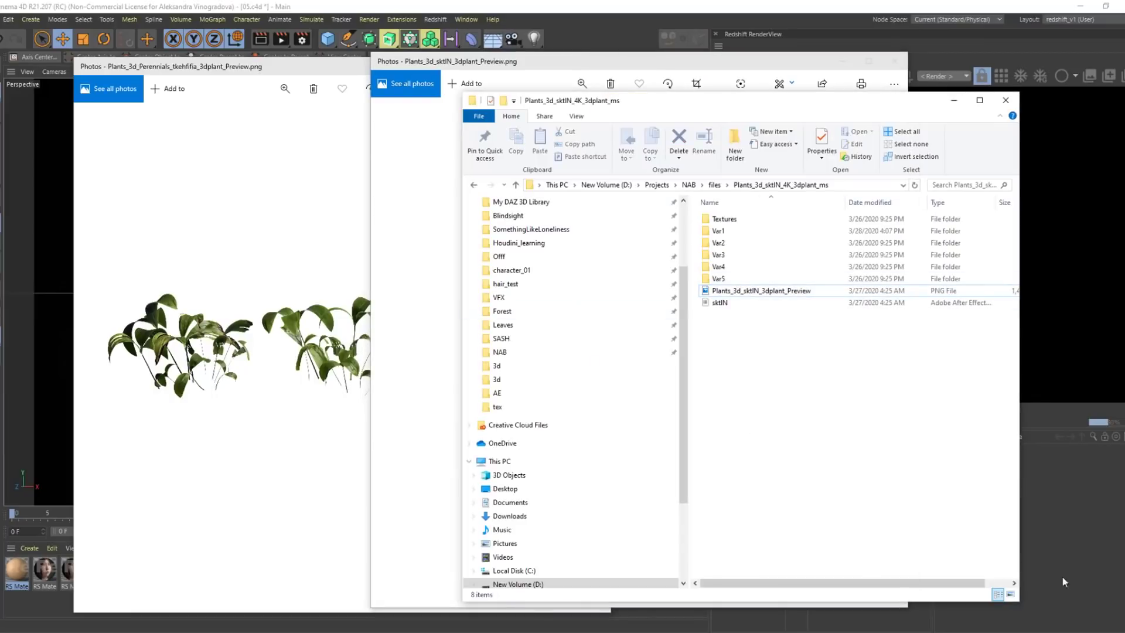
left_click(273, 371)
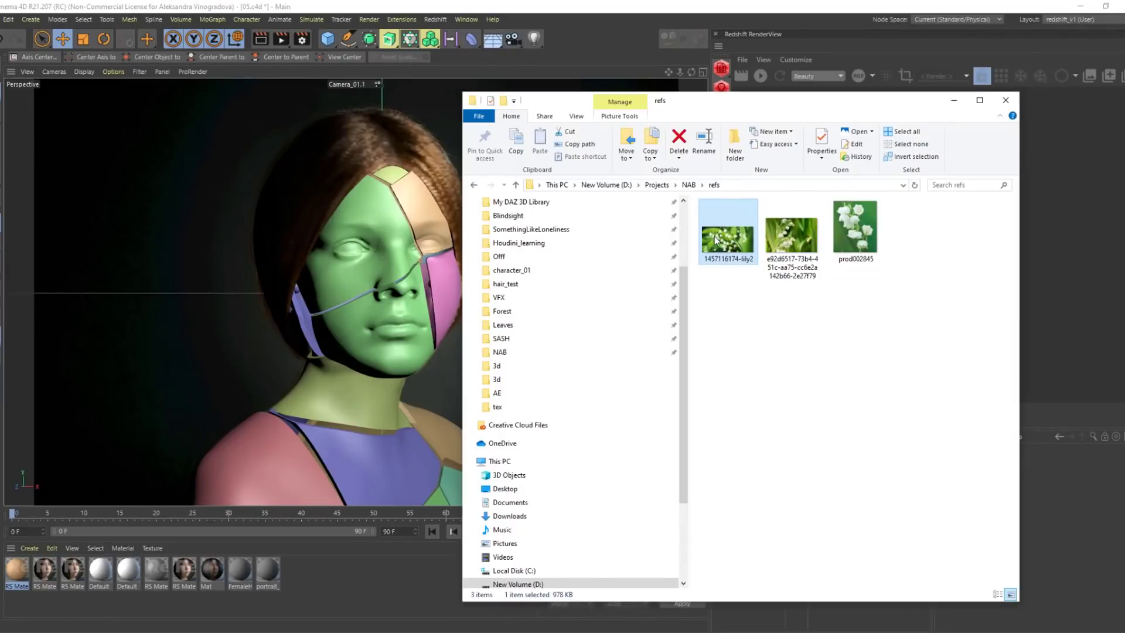
Examine the shape of the lily-of-the-valley flowers in the reference photos of the refs folder
double_click(717, 241)
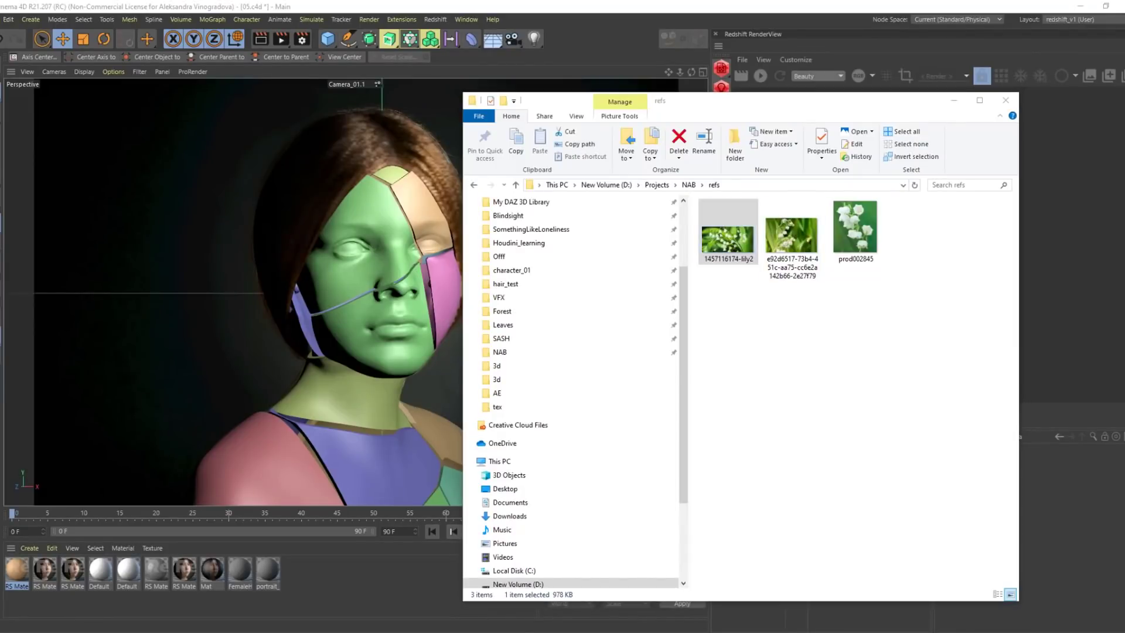
left_click_drag(1117, 76, 584, 70)
key("Right")
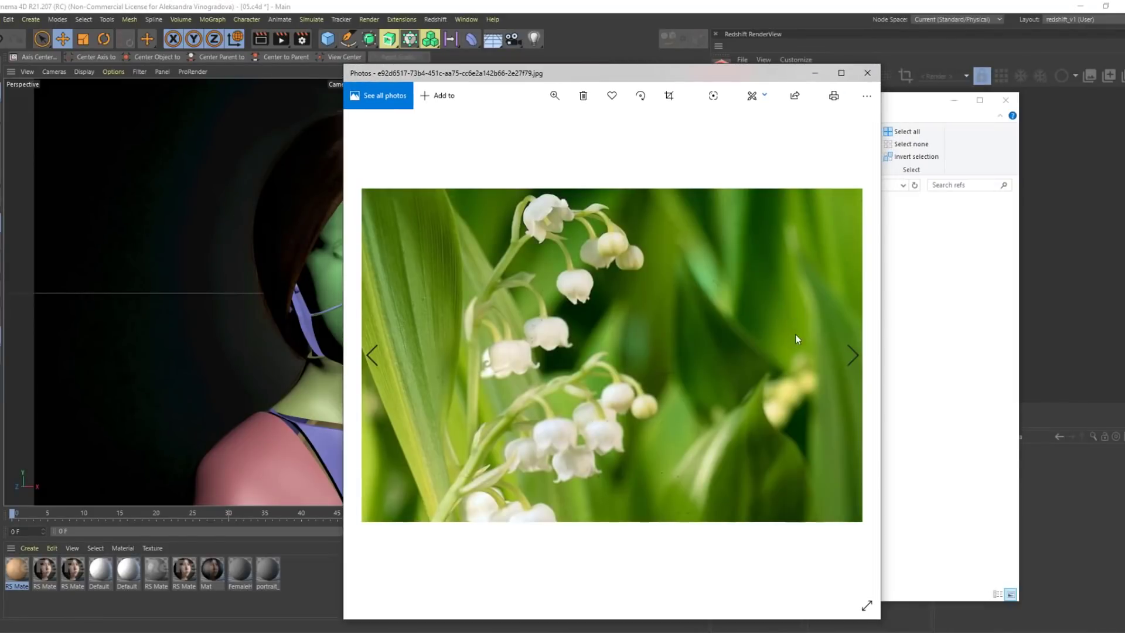
key("Right")
key("Left")
key("Right")
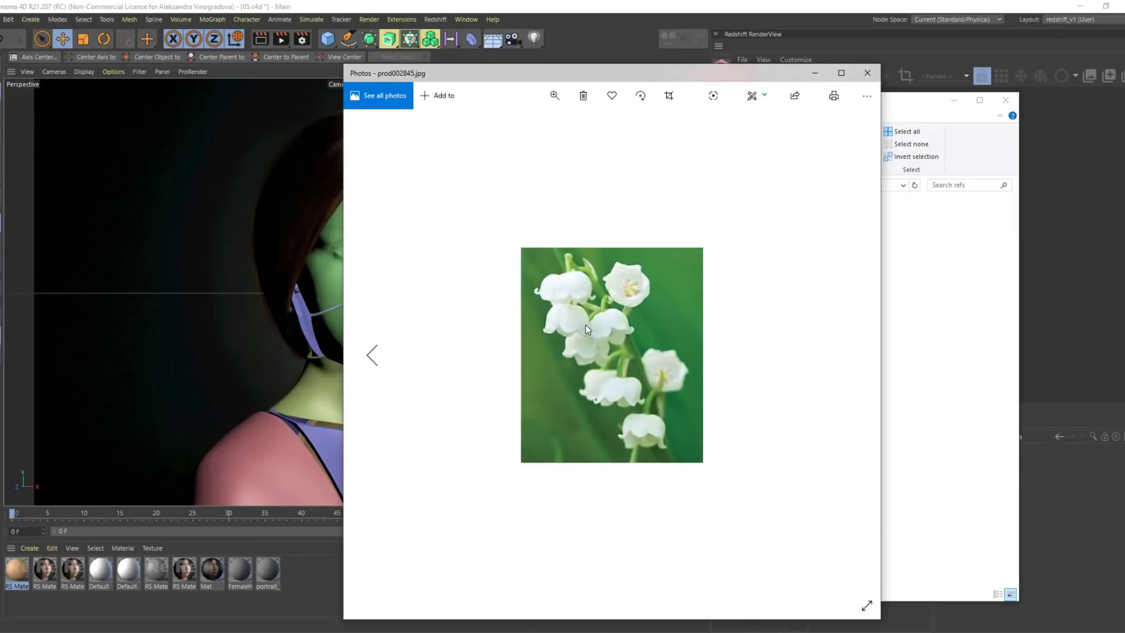
key("Left")
key("Right")
key("Left")
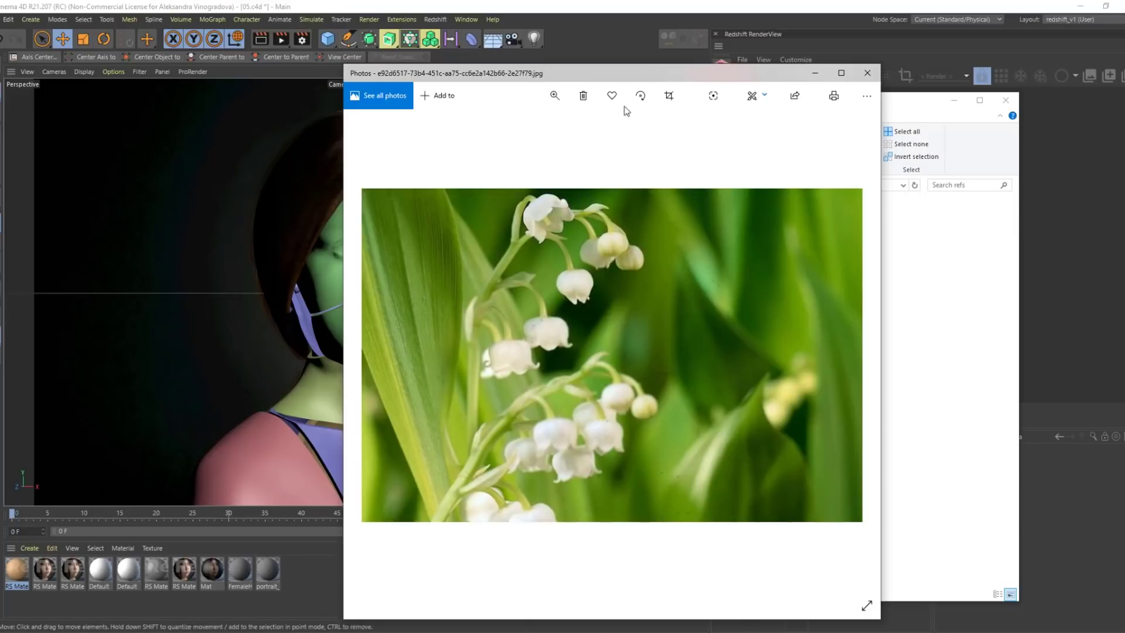
left_click_drag(631, 78, 765, 92)
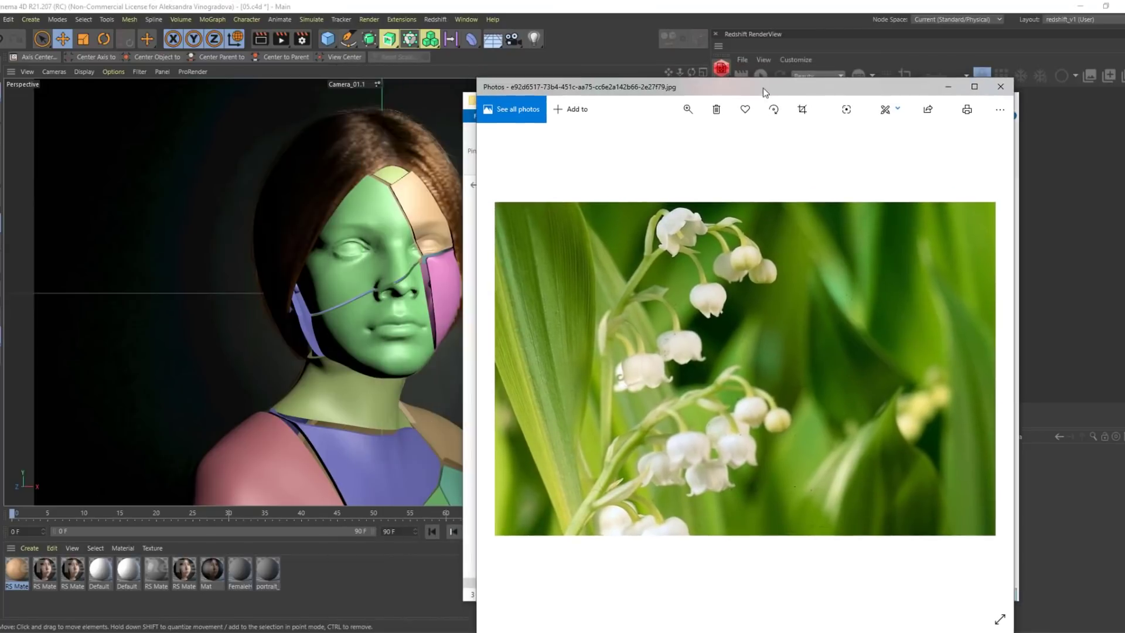
left_click(1003, 88)
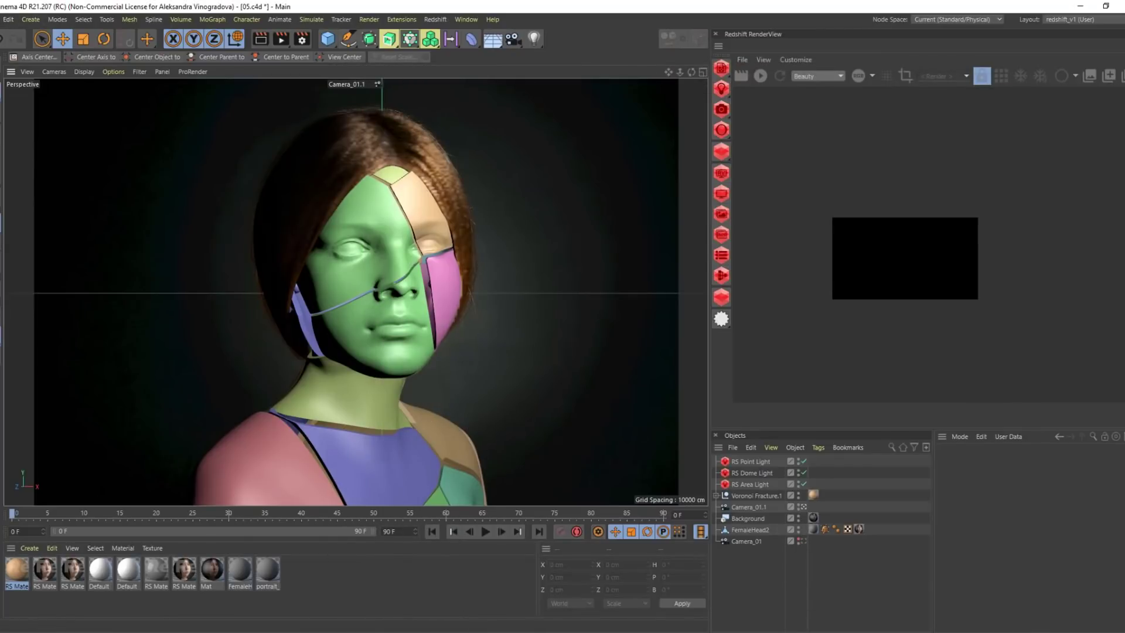
Create a new Cinema 4D project and add a Polygon primitive with width and height of 1 cm
left_click(1, 19)
left_click(29, 36)
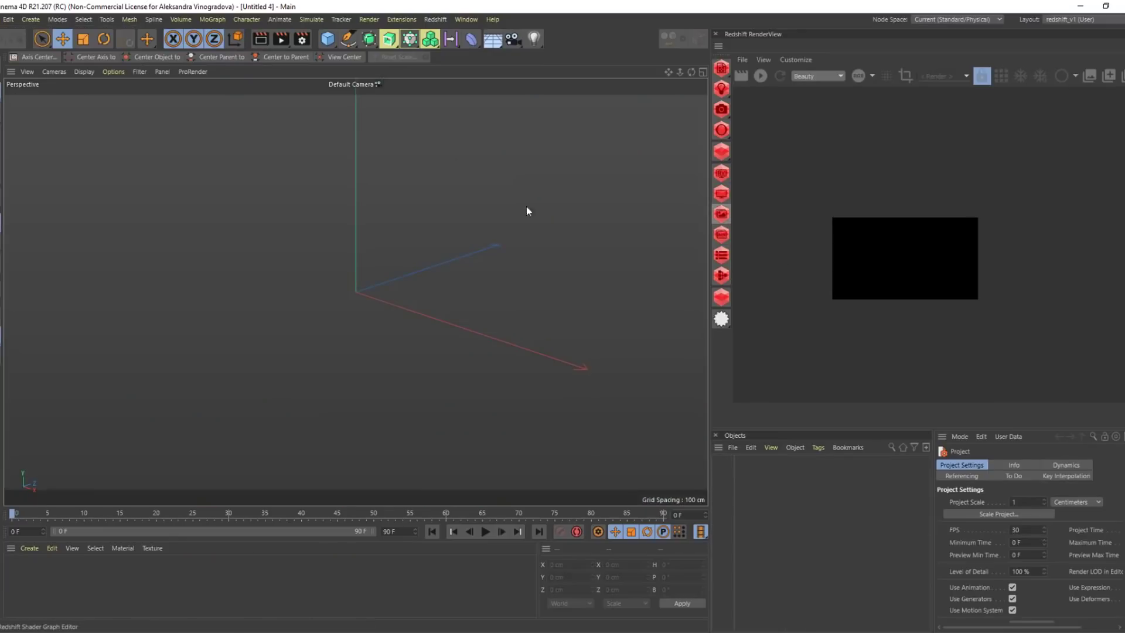
left_click(329, 38)
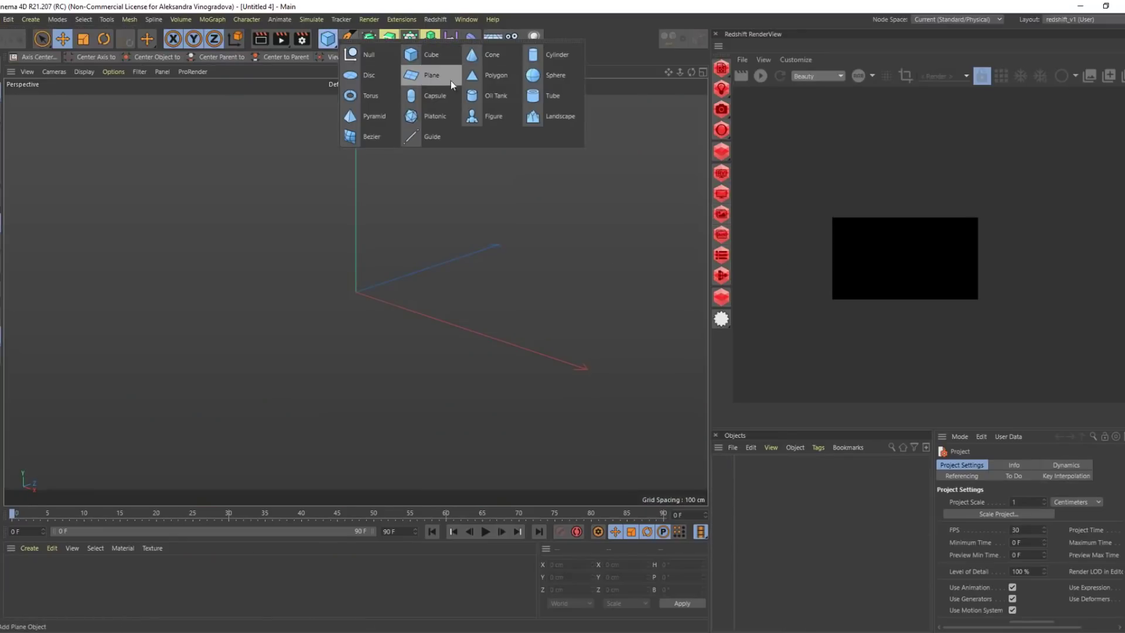
left_click(484, 80)
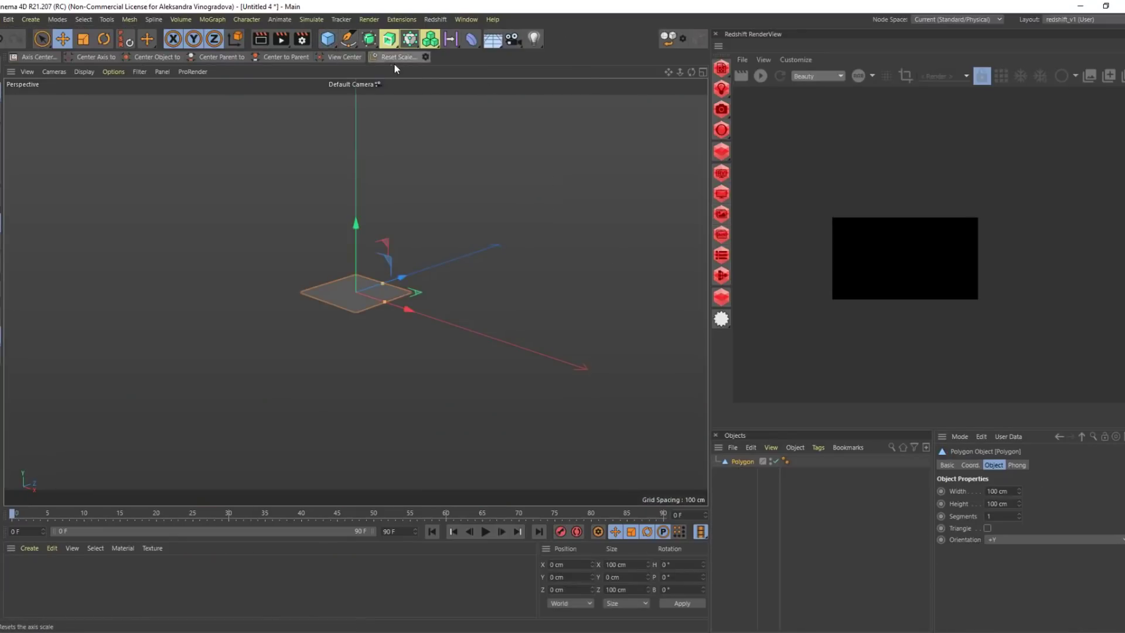
left_click_drag(374, 276, 371, 319, "alt")
right_click_drag(371, 319, 445, 297, "alt")
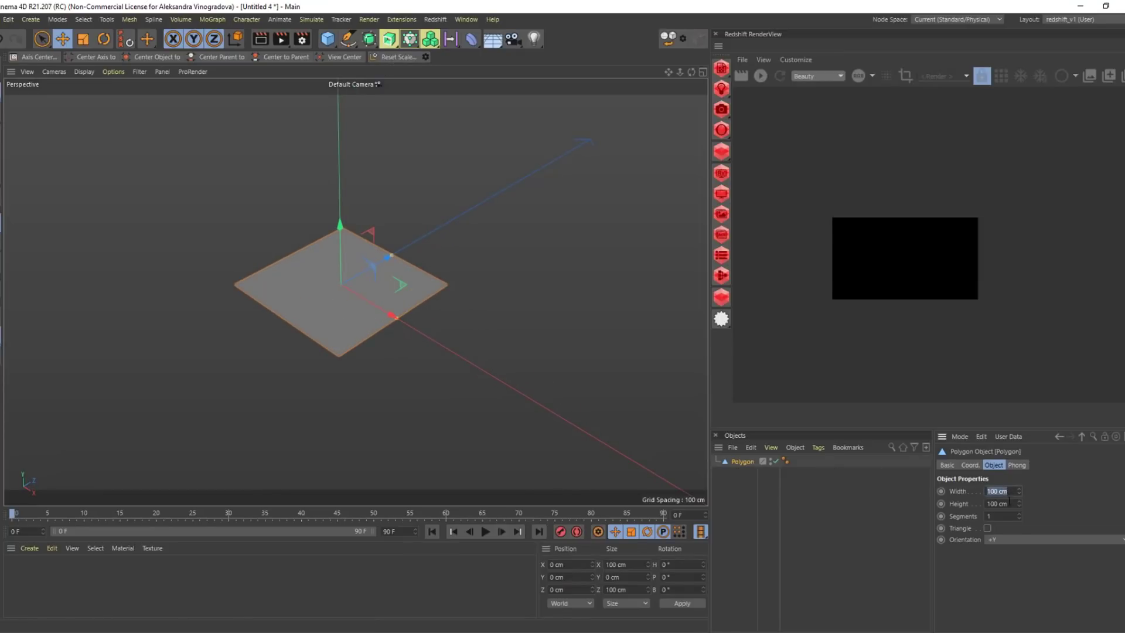
type("1")
key("Return")
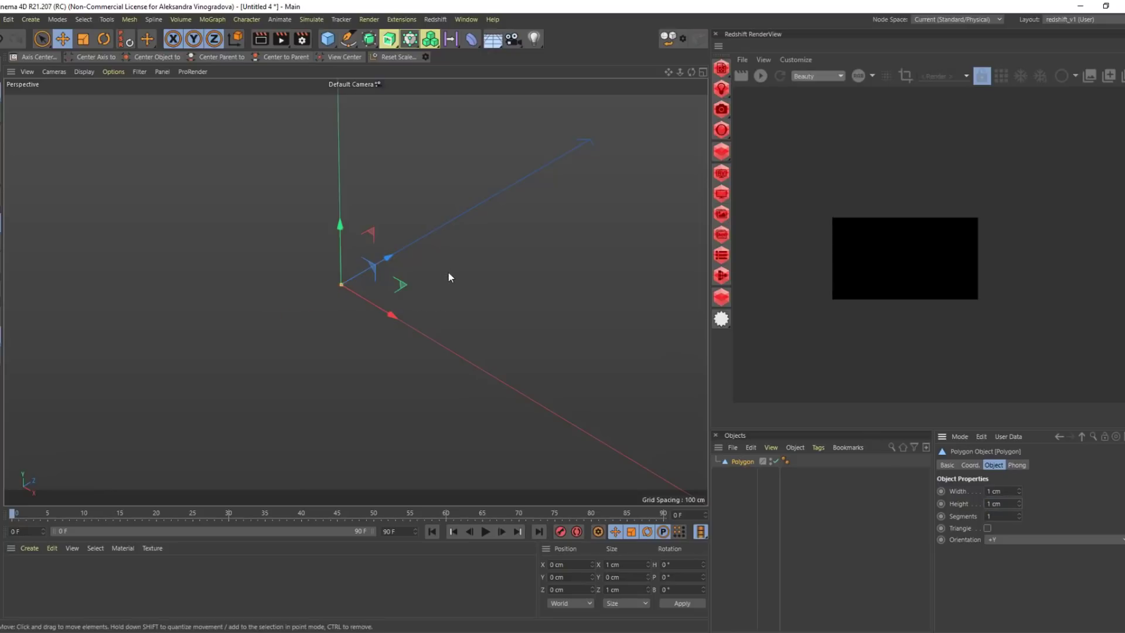
Make the polygon editable and offset it about 0.5 cm along X with its axis at X 0 cm
key("h")
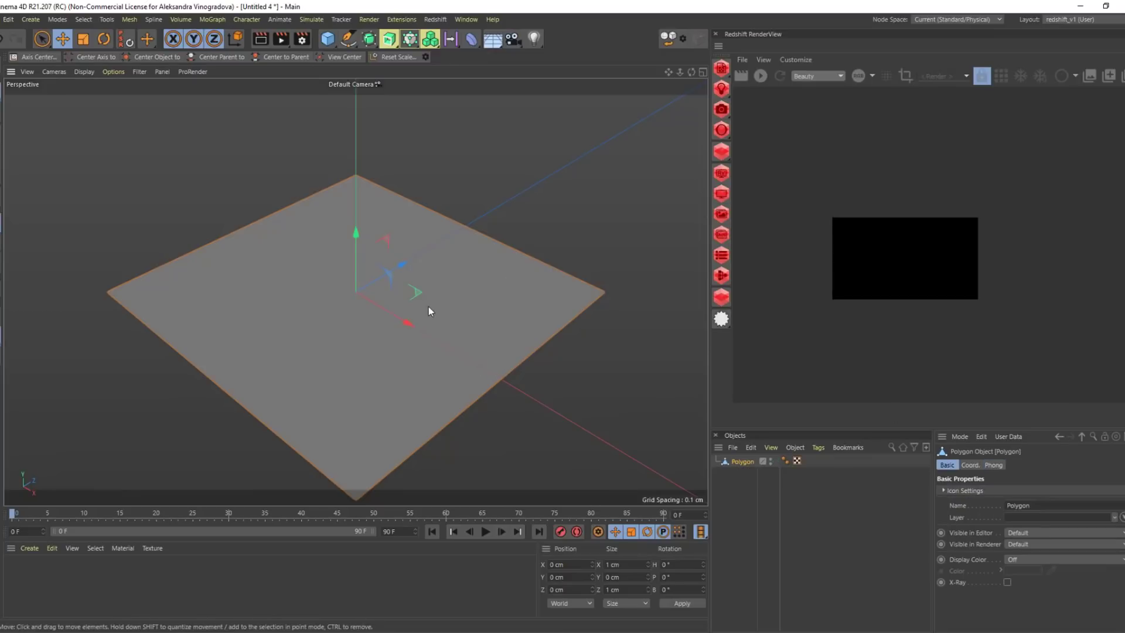
left_click_drag(428, 307, 493, 423, "alt")
scroll(441, 324, "down", 3)
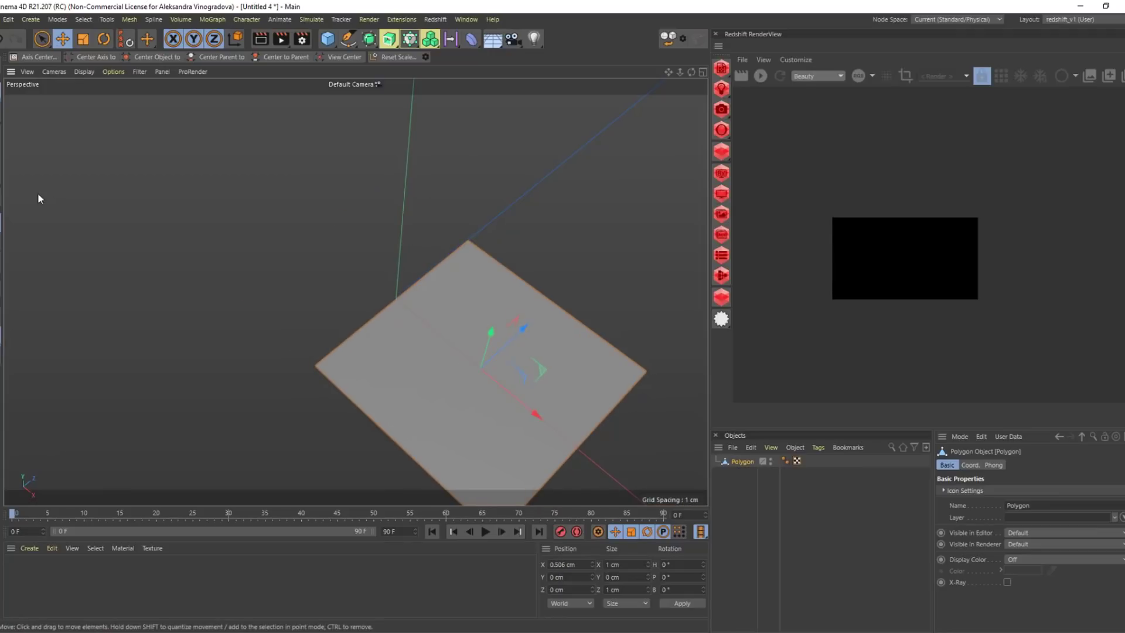
left_click(575, 568)
type("0")
key("Return")
Place the polygon in a Cloner set to Radial mode with a count of 6 and a radius of 0 cm
left_click_drag(403, 43, 452, 49)
left_click_drag(744, 465, 740, 462)
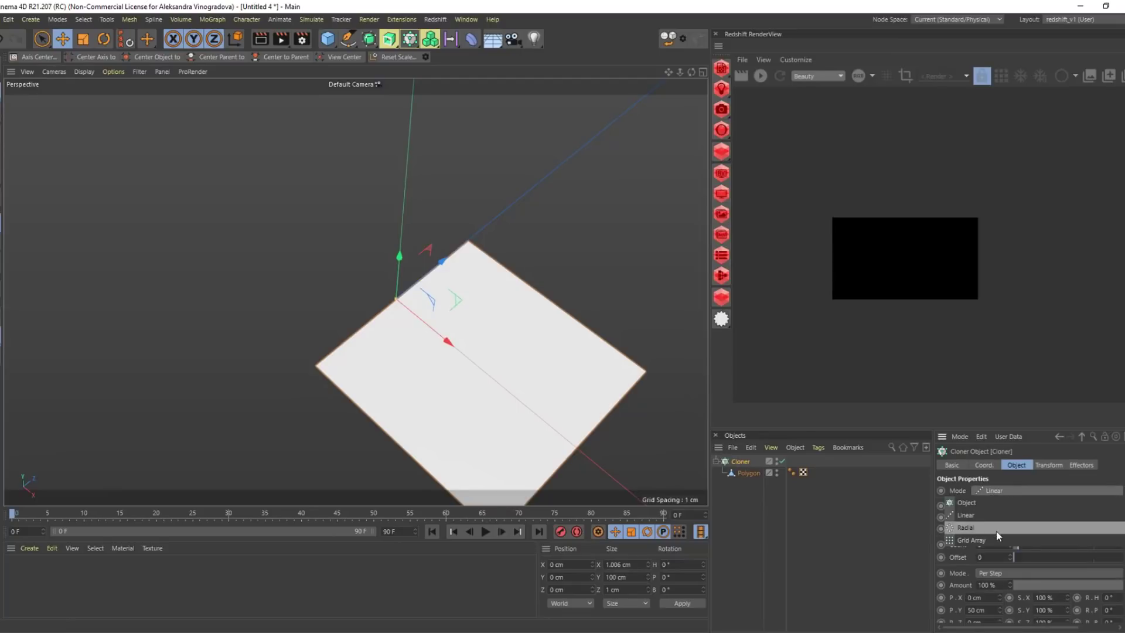
left_click(967, 528)
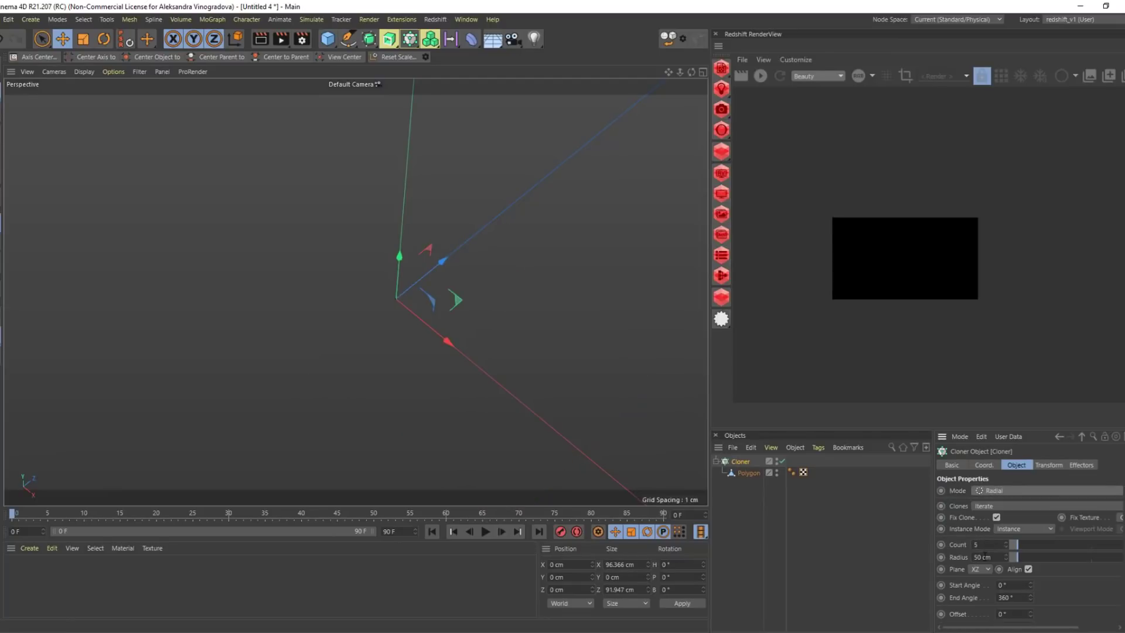
left_click(983, 556)
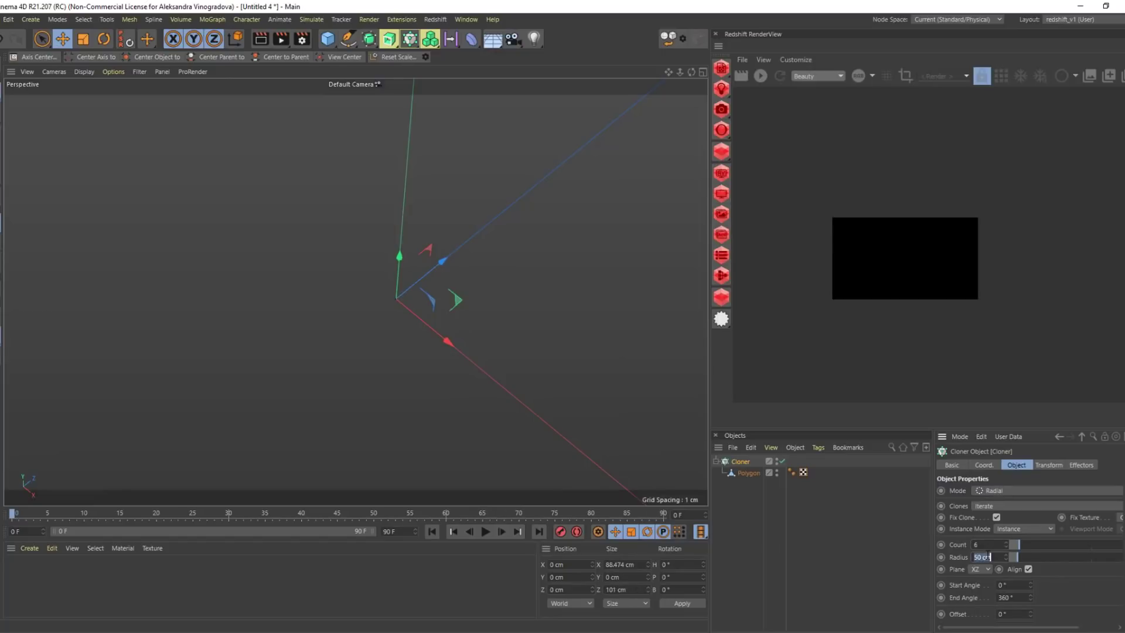
key("Return")
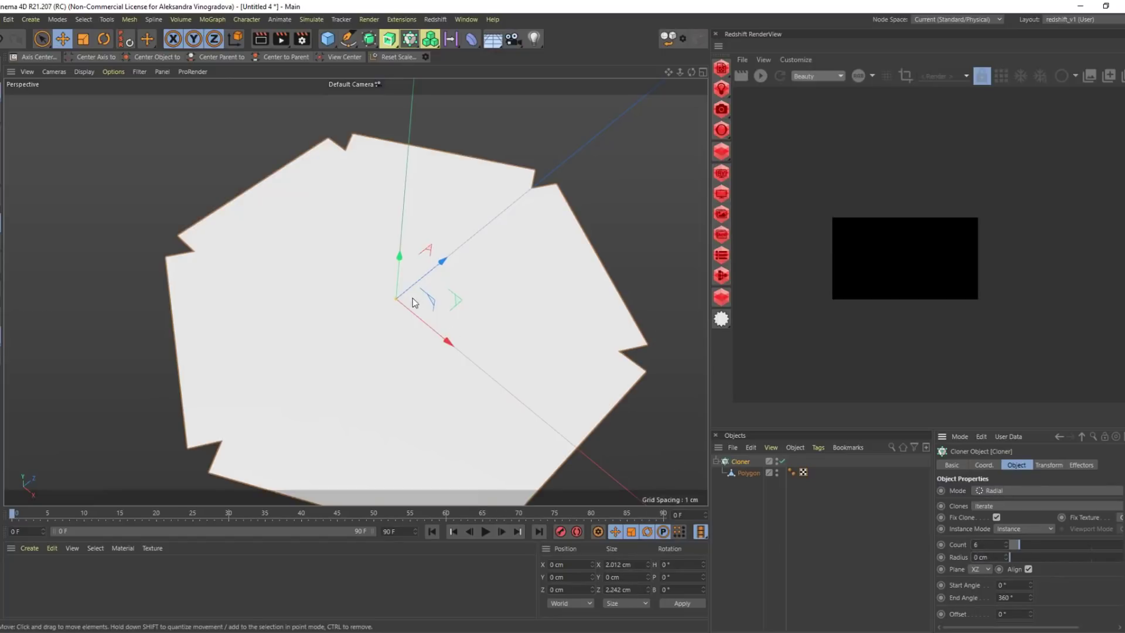
left_click_drag(414, 301, 379, 328, "alt")
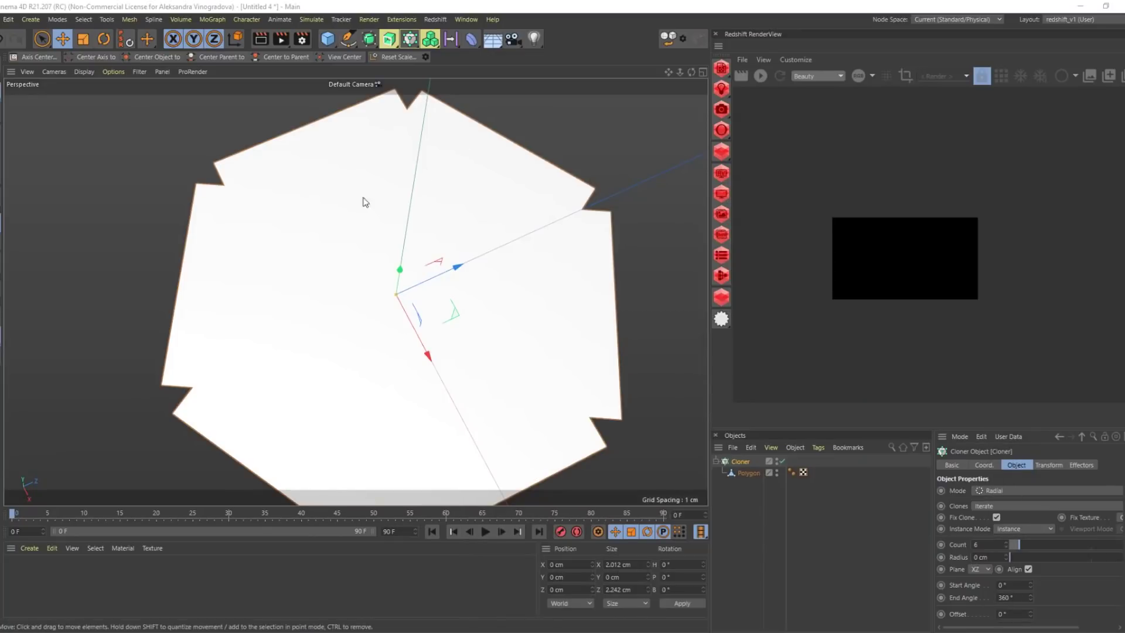
Scale the polygon's two inner points together until they are about 0.02 cm apart, tapering the petals toward the flower's center
left_click(732, 473)
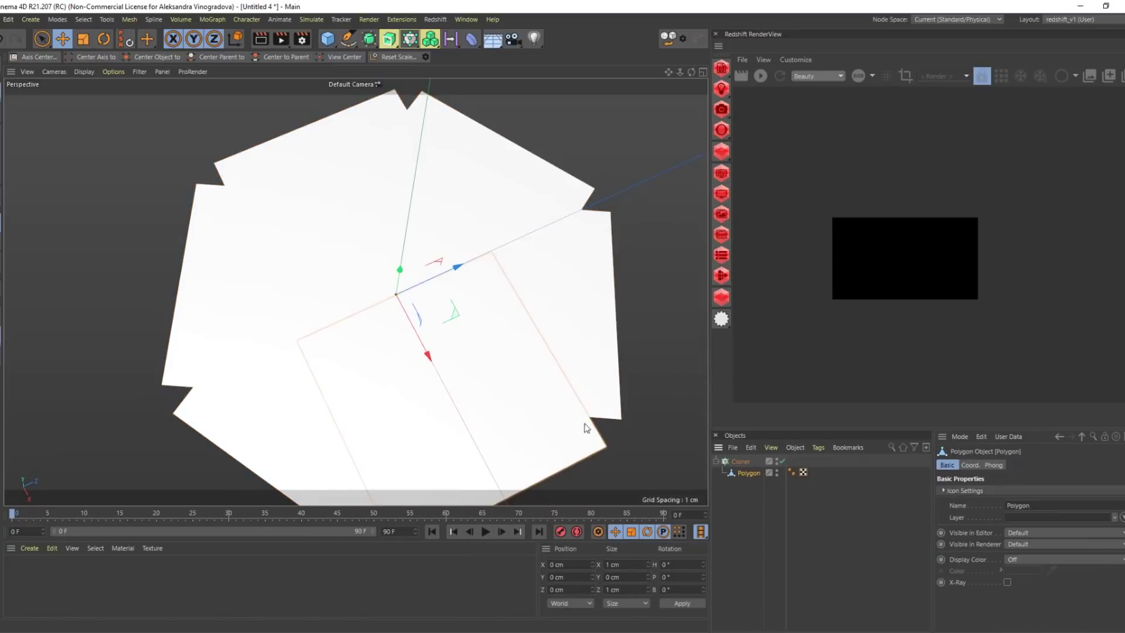
left_click_drag(504, 328, 478, 359, "alt")
middle_click_drag(478, 360, 482, 301, "alt")
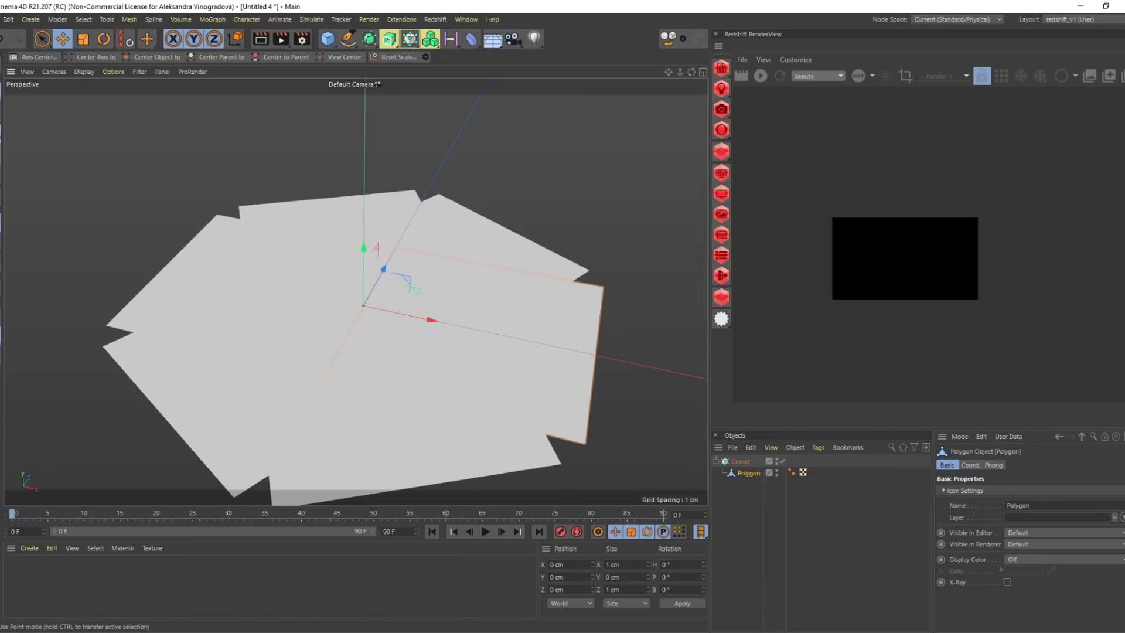
left_click(0, 133)
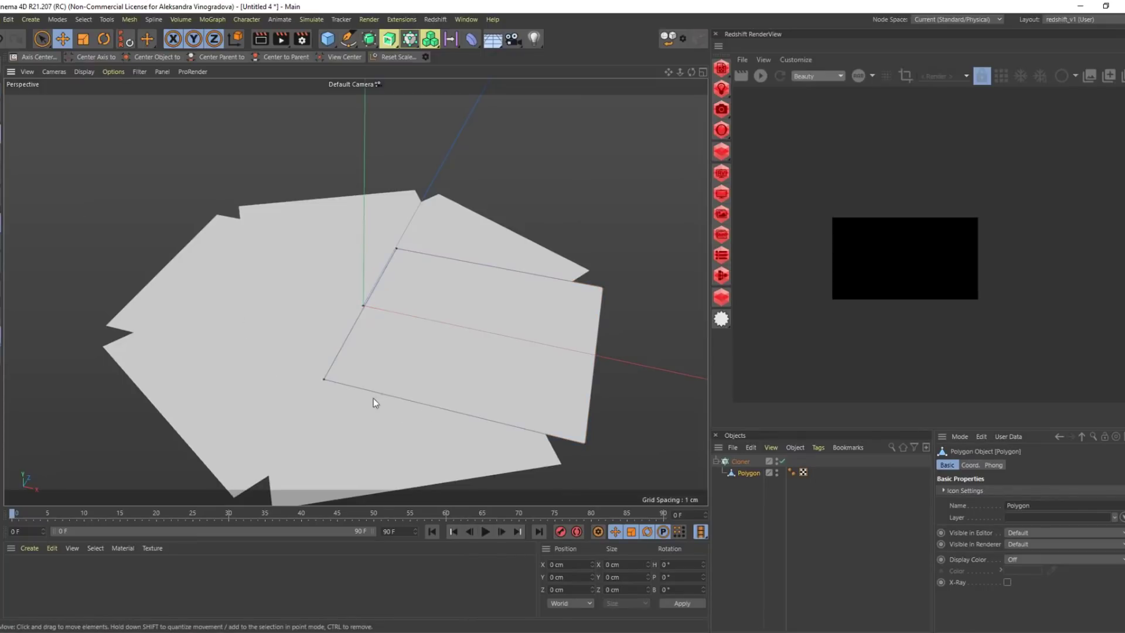
left_click(324, 381)
left_click(397, 250, "shift")
key("t")
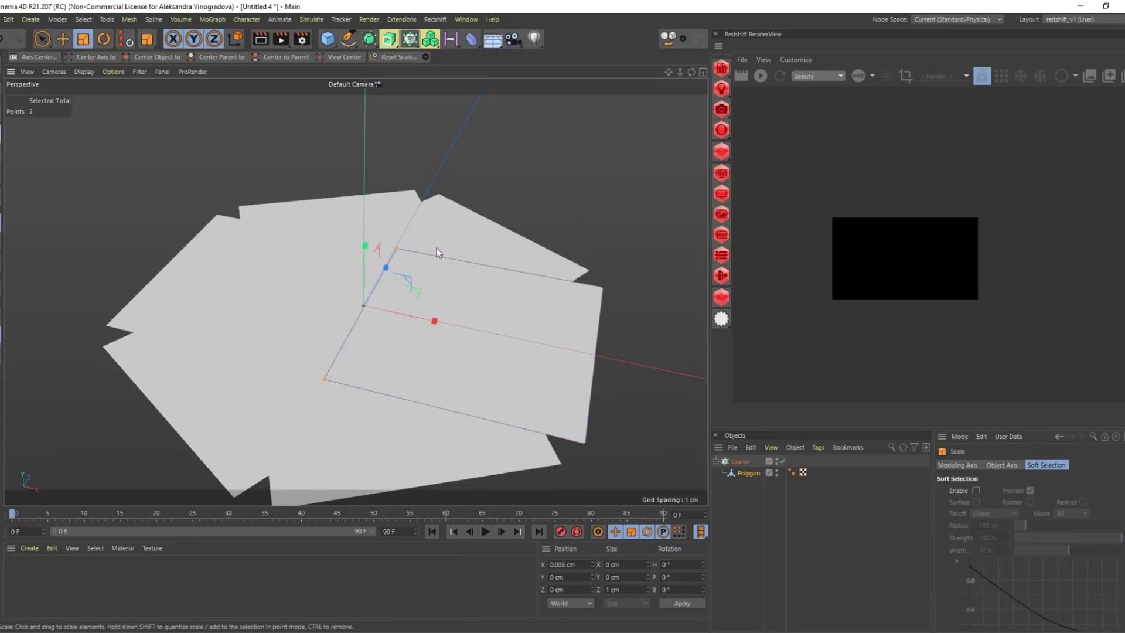
left_click_drag(442, 205, 365, 351, "alt")
middle_click_drag(675, 163, 659, 39, "alt")
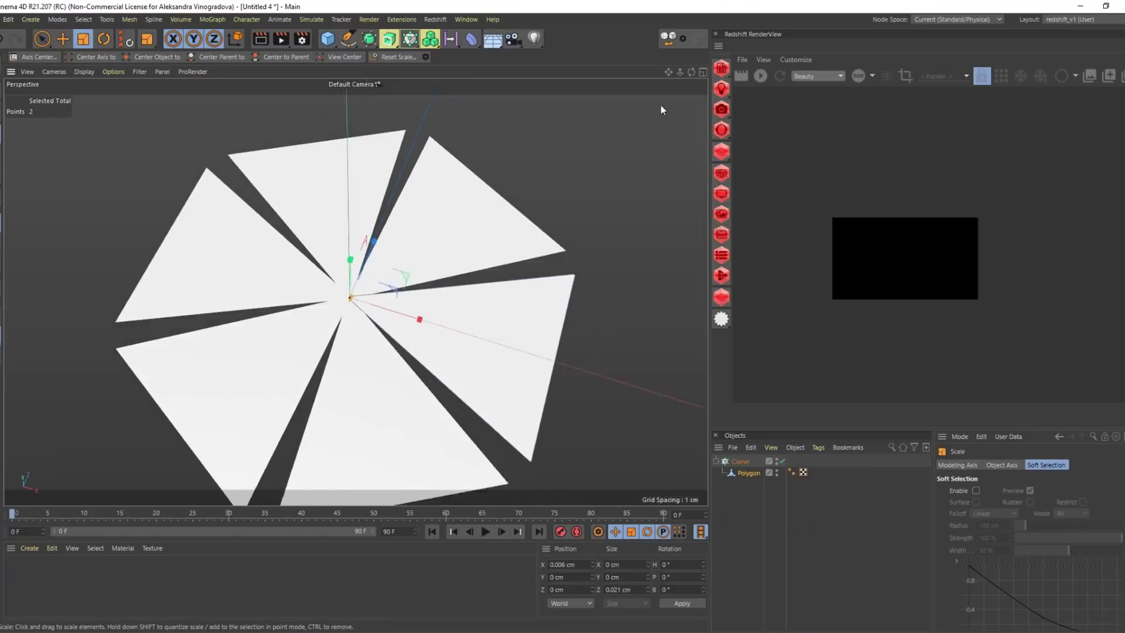
Move the petal's two outer points inward along X to about 0.55 cm
key("9")
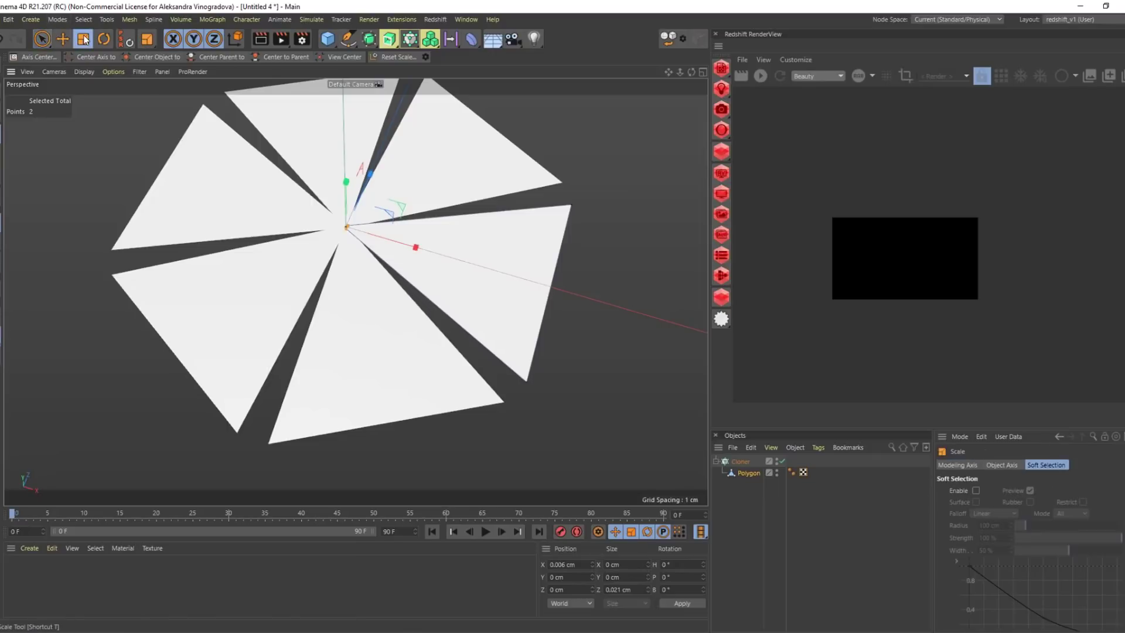
key("space")
key("space")
key("space")
left_click(42, 44)
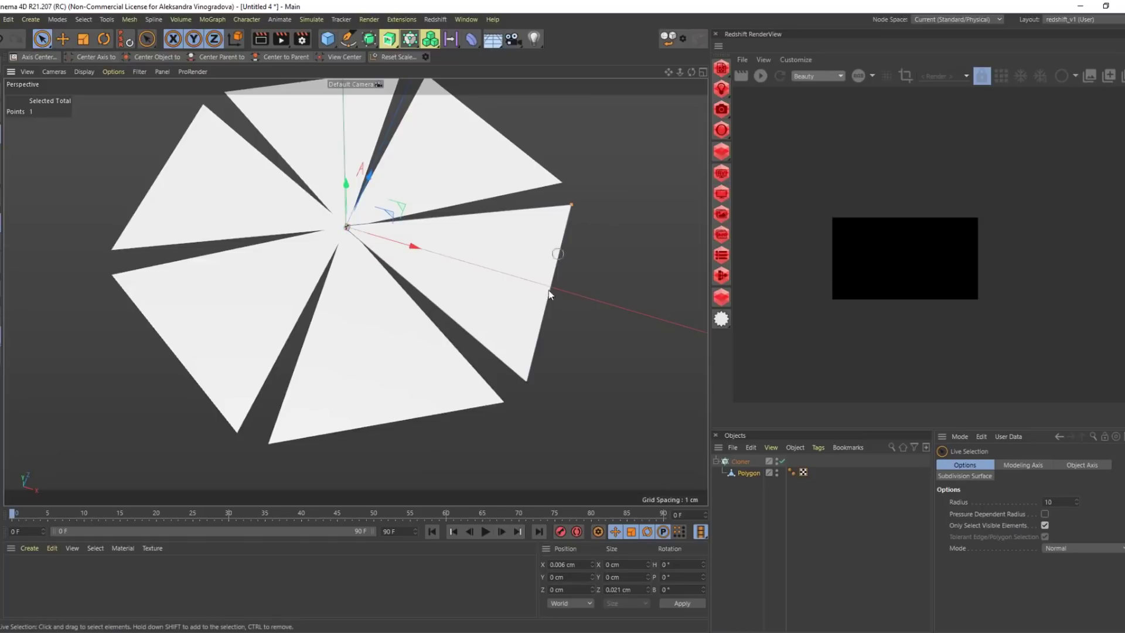
key("e")
left_click_drag(608, 304, 511, 305)
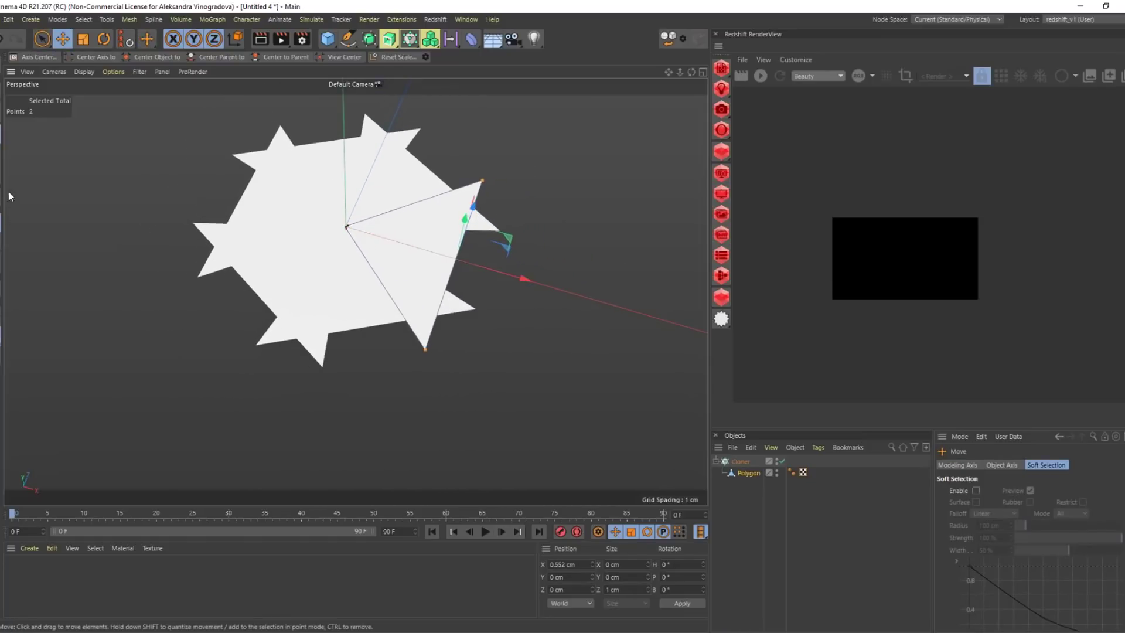
Extrude the petal's outer edge outward and down to about X 0.73 cm, Y -0.165 cm, and narrow it to about 0.81 cm
left_click(2, 221)
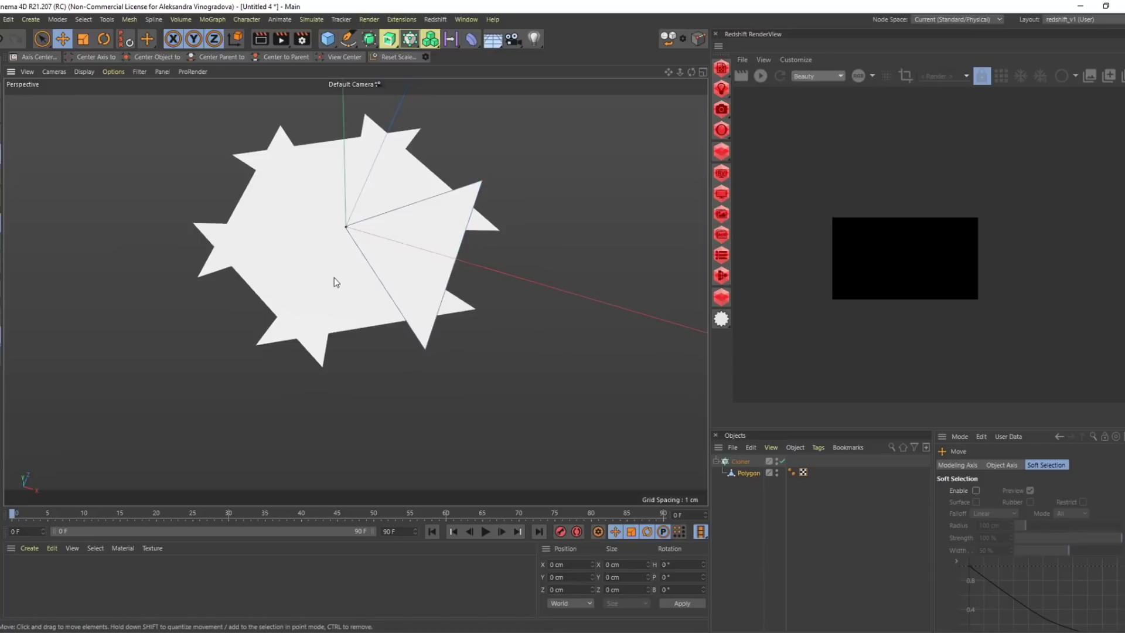
left_click(447, 276)
key("t")
mouse_move(547, 259)
left_mouse_down()
mouse_move(455, 315)
mouse_move(441, 312)
mouse_move(464, 202)
mouse_move(424, 250)
mouse_move(385, 223)
mouse_move(381, 238)
mouse_move(435, 294)
mouse_move(460, 379)
mouse_move(523, 324)
mouse_move(613, 276)
left_mouse_up()
key("e")
key("t")
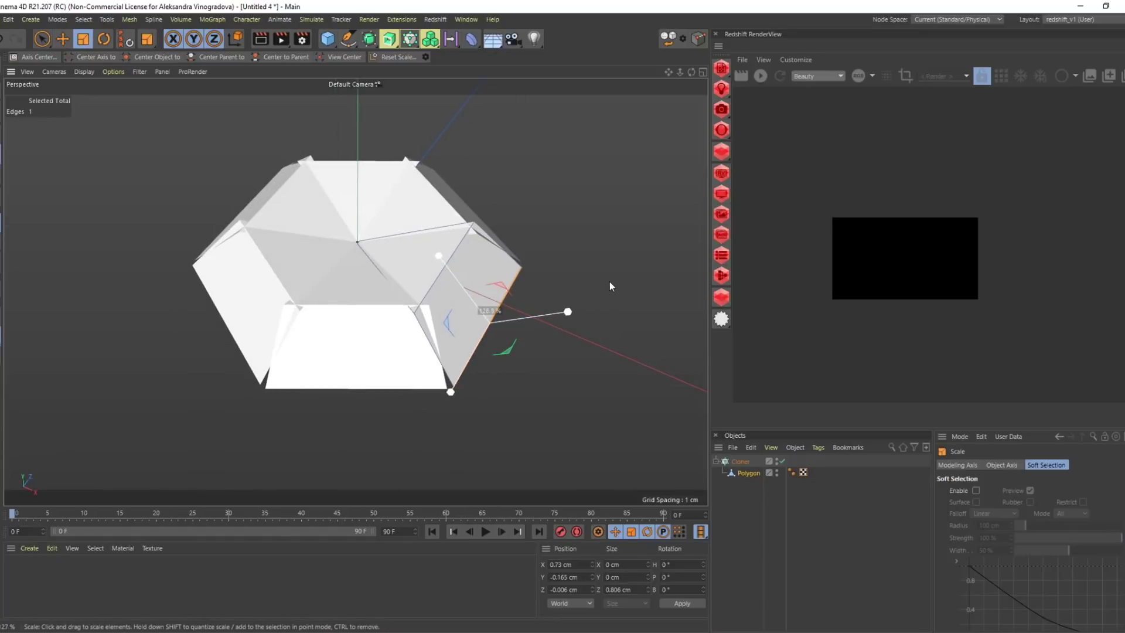
Extrude the petal's lower edge downward along the world axes to about X 0.81 cm, Y -0.69 cm
key("e")
left_click_drag(593, 318, 524, 357, "alt")
left_click_drag(546, 309, 547, 255, "alt")
key("ctrl+z")
key("ctrl+z")
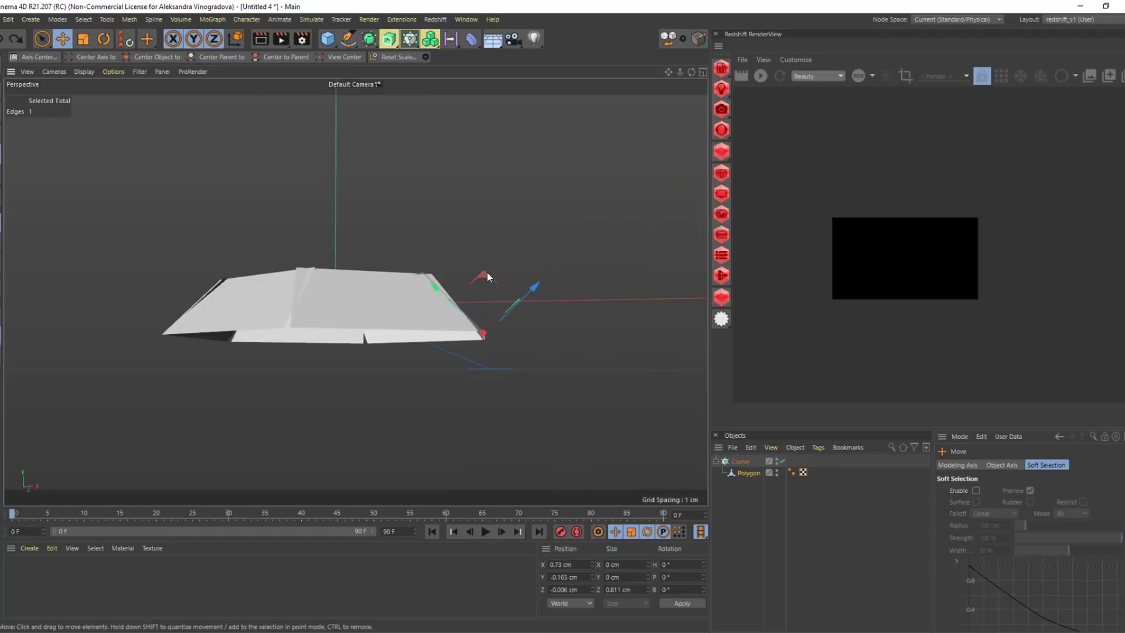
left_click_drag(469, 264, 541, 354)
key("w")
key("w")
key("w")
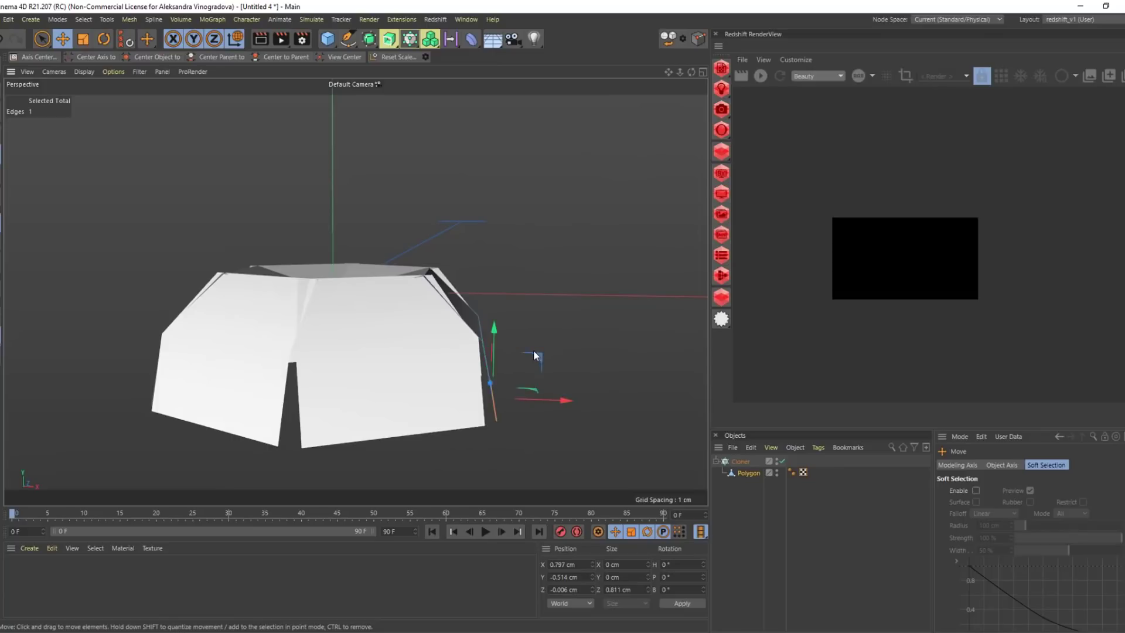
key("w")
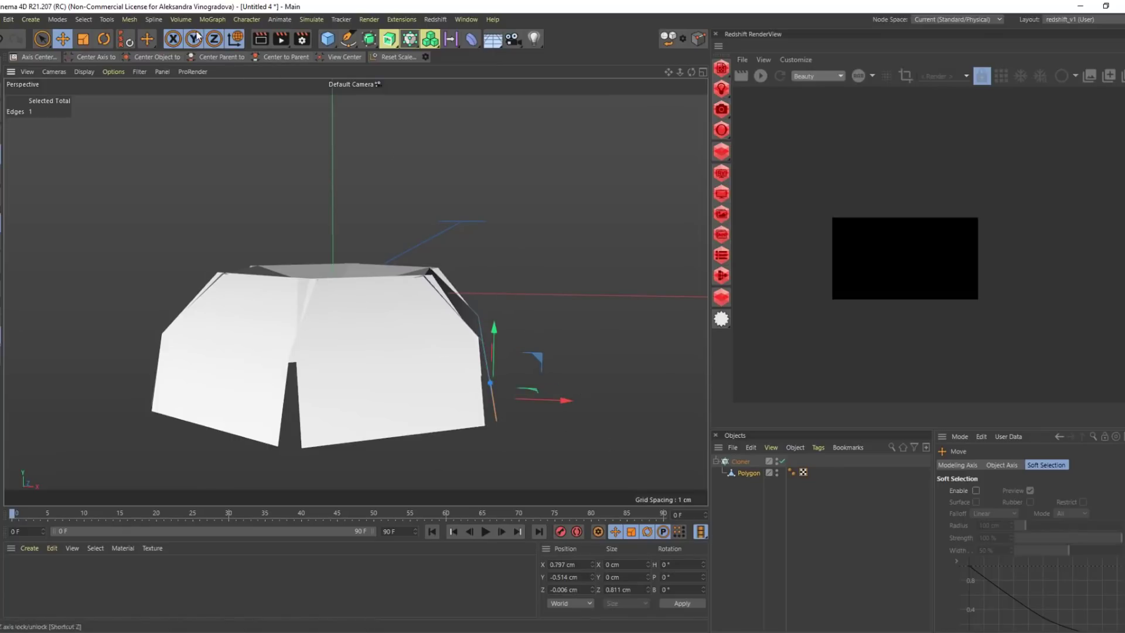
key("w")
left_click_drag(542, 349, 474, 283, "alt")
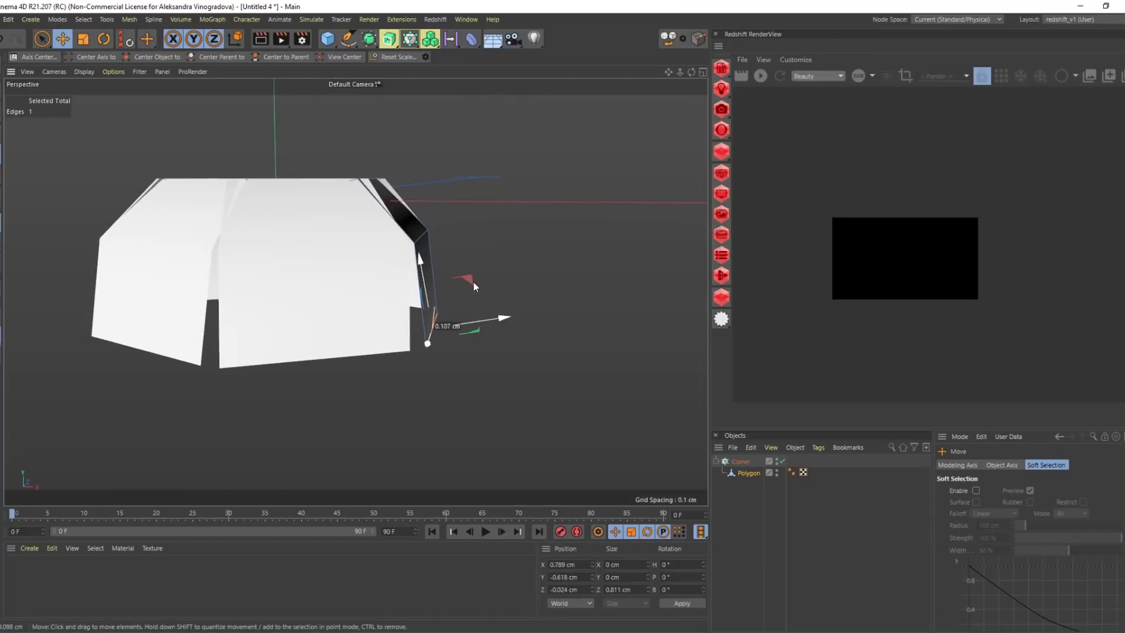
key("w")
Extrude the lower edge down and inward to about X 0.70 cm, Y -1.09 cm, and narrow it to about 0.23 cm
left_click_drag(435, 240, 304, 420)
key("t")
left_click_drag(452, 308, 506, 290, "alt")
key("e")
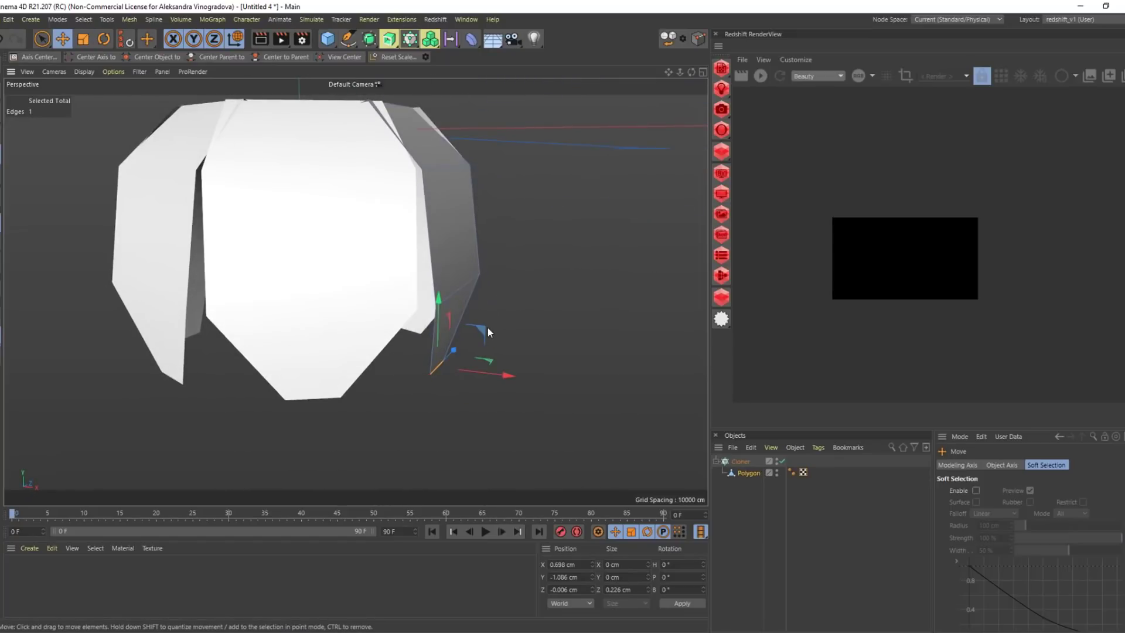
Extrude the petal's narrow tip edge into a small lip that flares outward
left_click_drag(487, 329, 377, 424)
key("t")
key("ctrl+z")
key("ctrl+z")
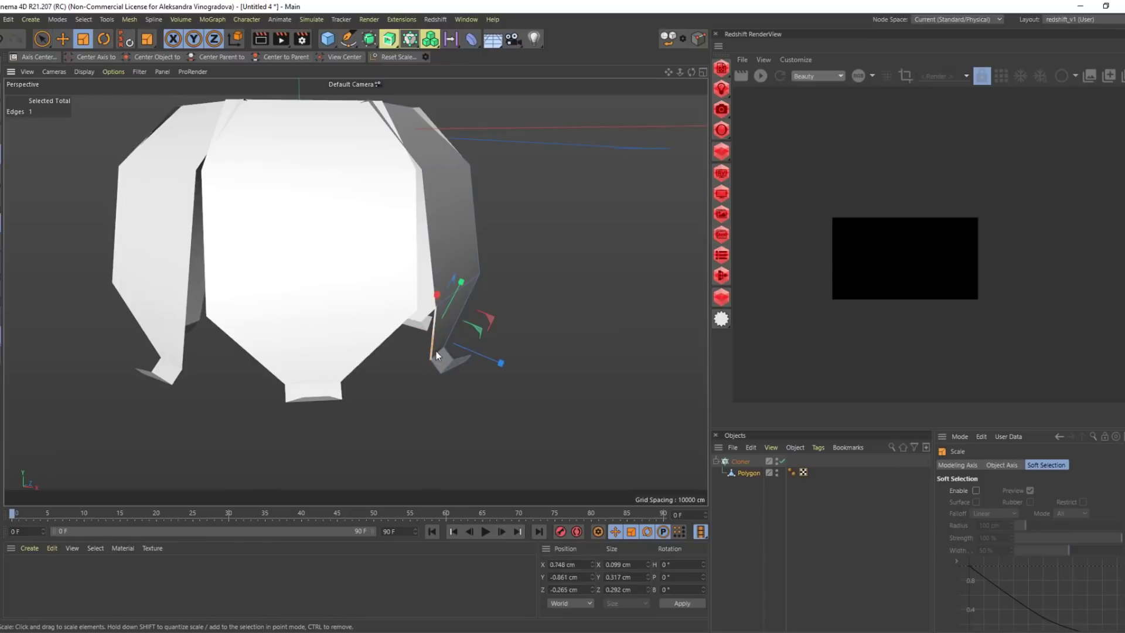
Nudge the petal's upper crosswise edge slightly outward and check the crosswise edge below it
left_click_drag(459, 355, 491, 271, "alt")
key("e")
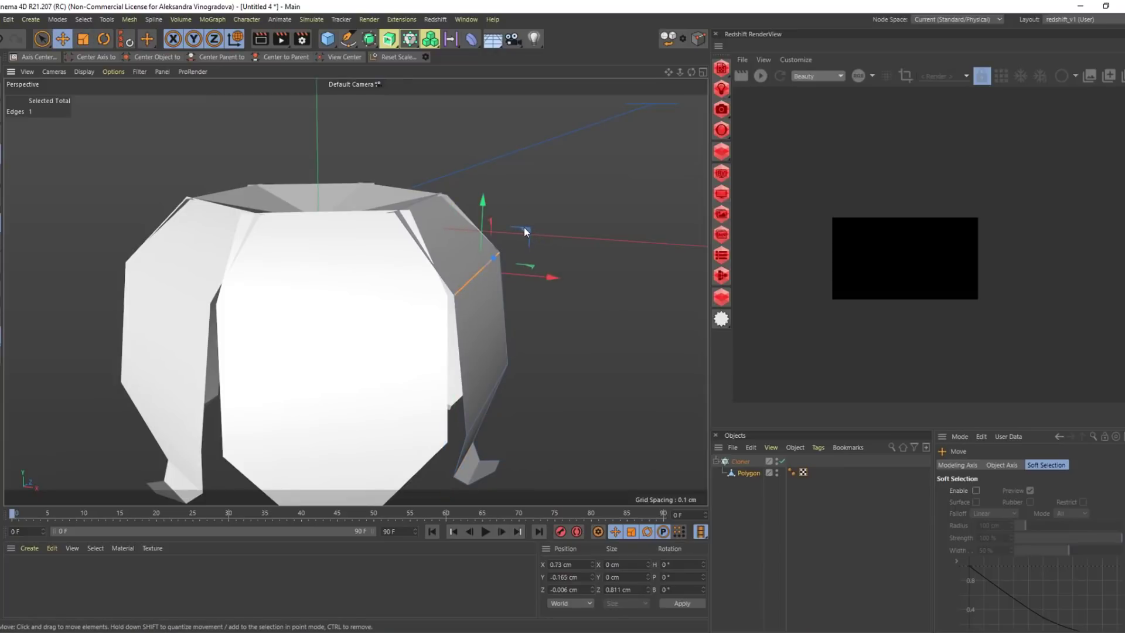
left_click_drag(526, 231, 530, 227)
left_click_drag(487, 405, 493, 339)
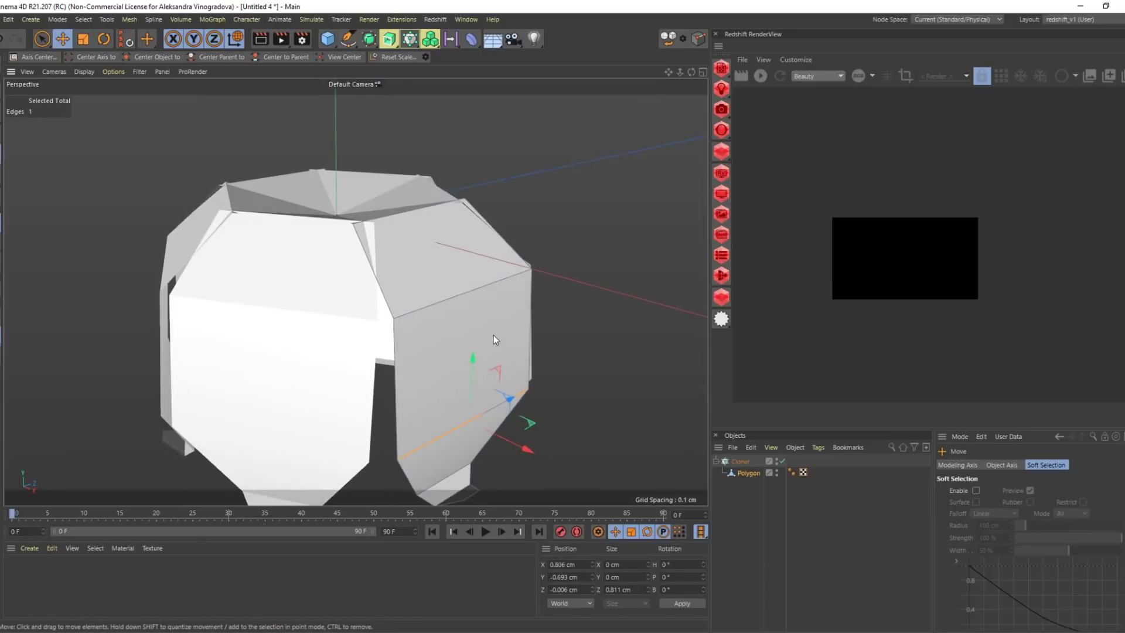
Ring-select the petal's crosswise edges and cut them in the middle to add a lengthwise center line
key("u")
key("b")
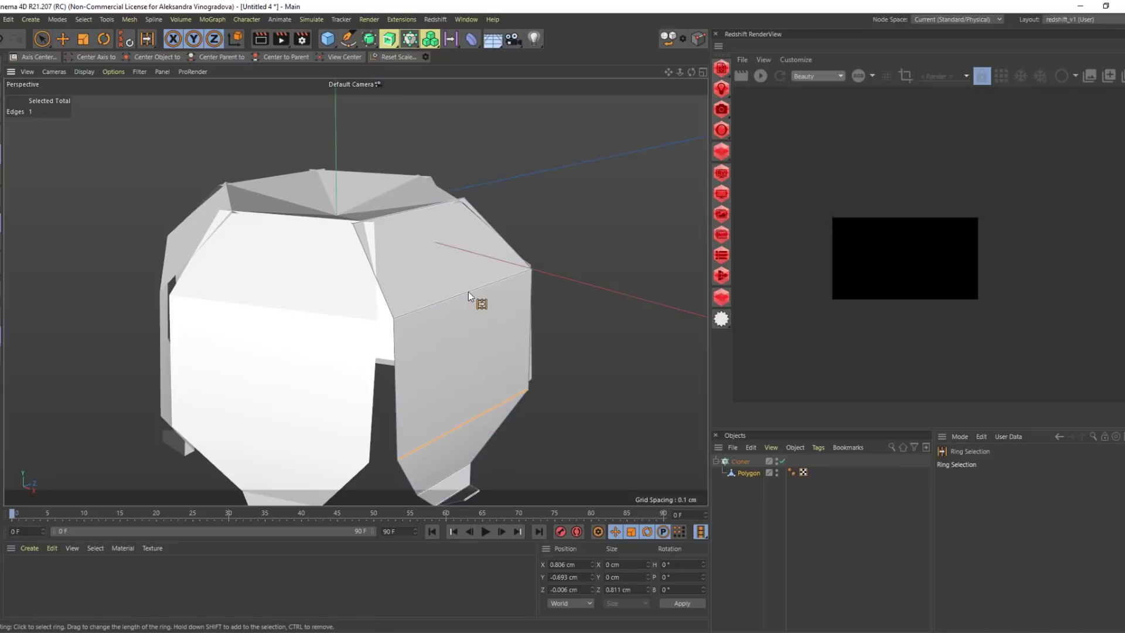
left_click(468, 292)
left_click_drag(469, 292, 397, 272, "alt")
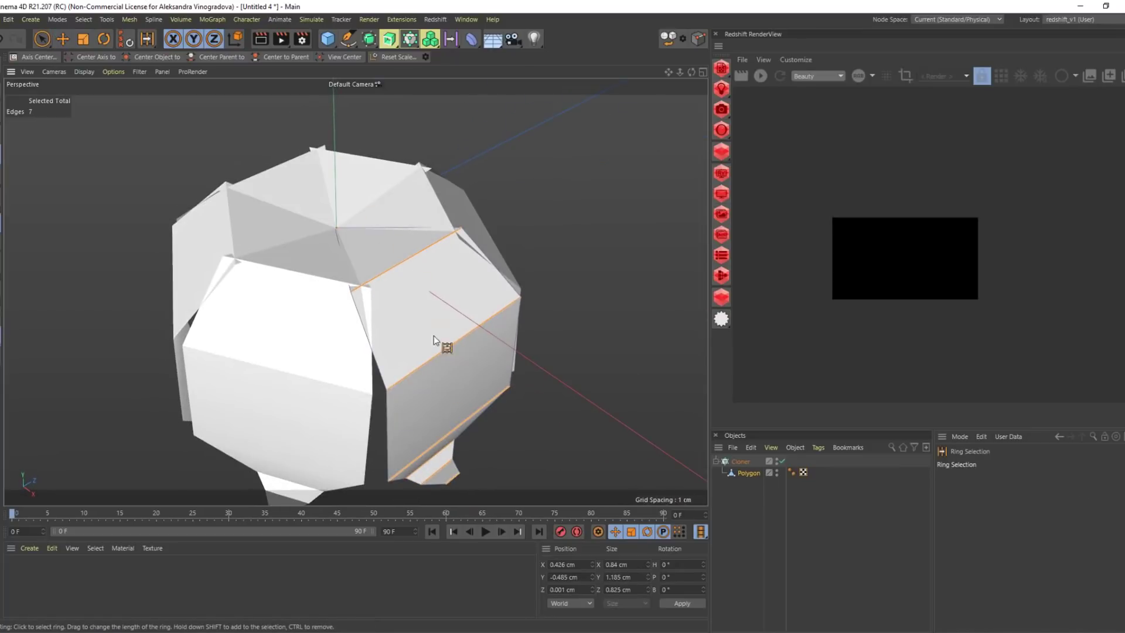
middle_click_drag(461, 393, 469, 296, "alt")
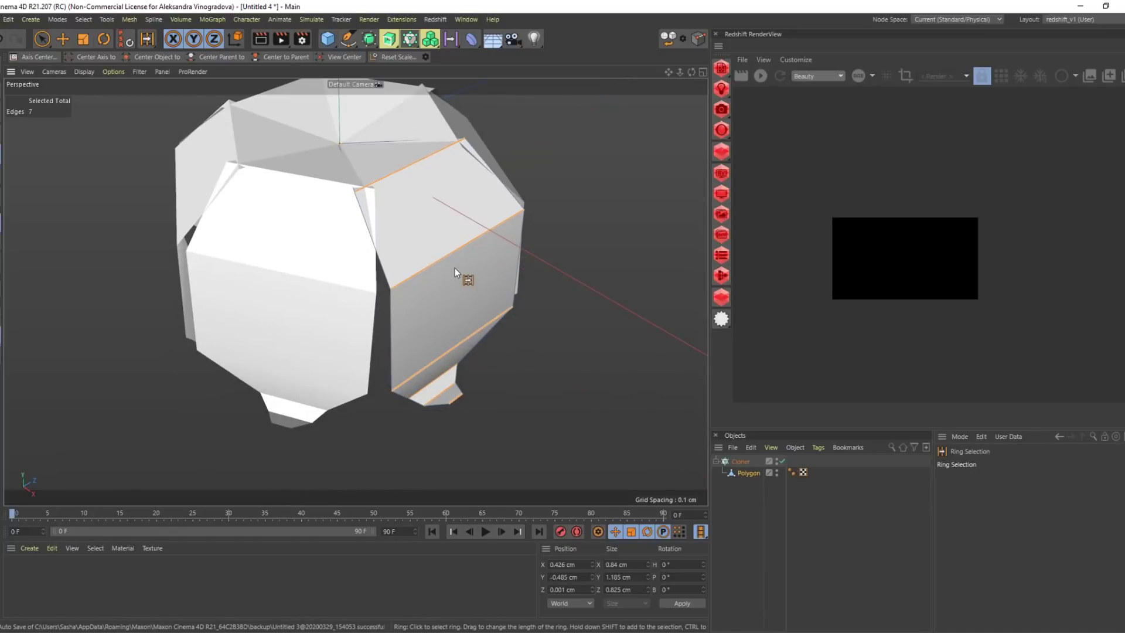
key("ctrl+z")
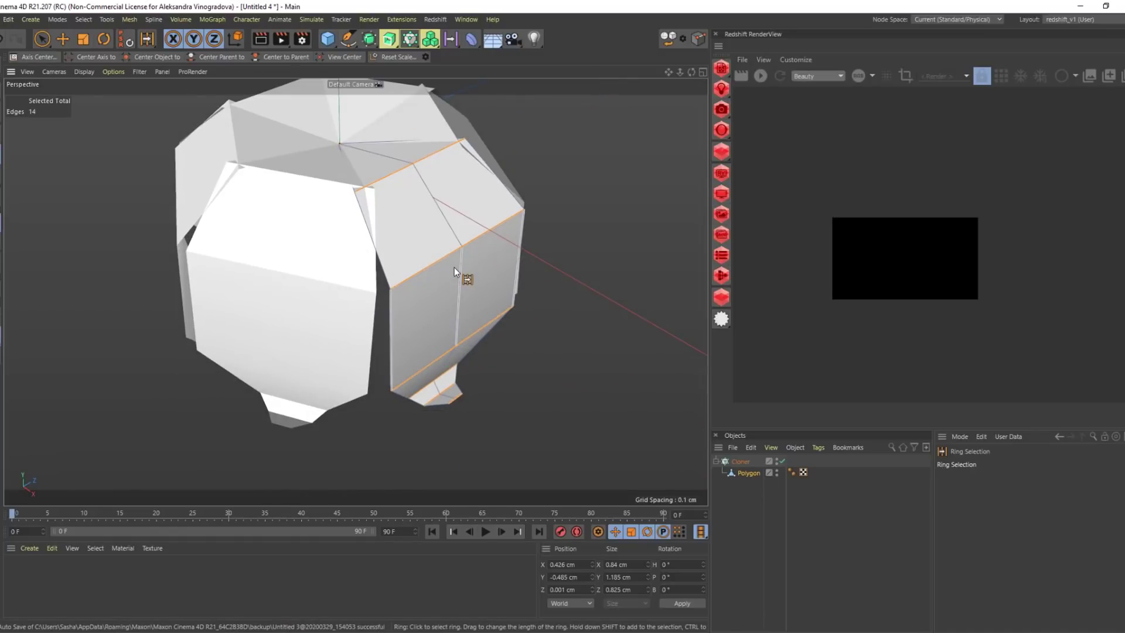
Move the petal's center-line edges up and outward to round it, bringing the middle one to about X 0.92 cm
key("e")
left_click_drag(436, 216, 490, 229, "alt")
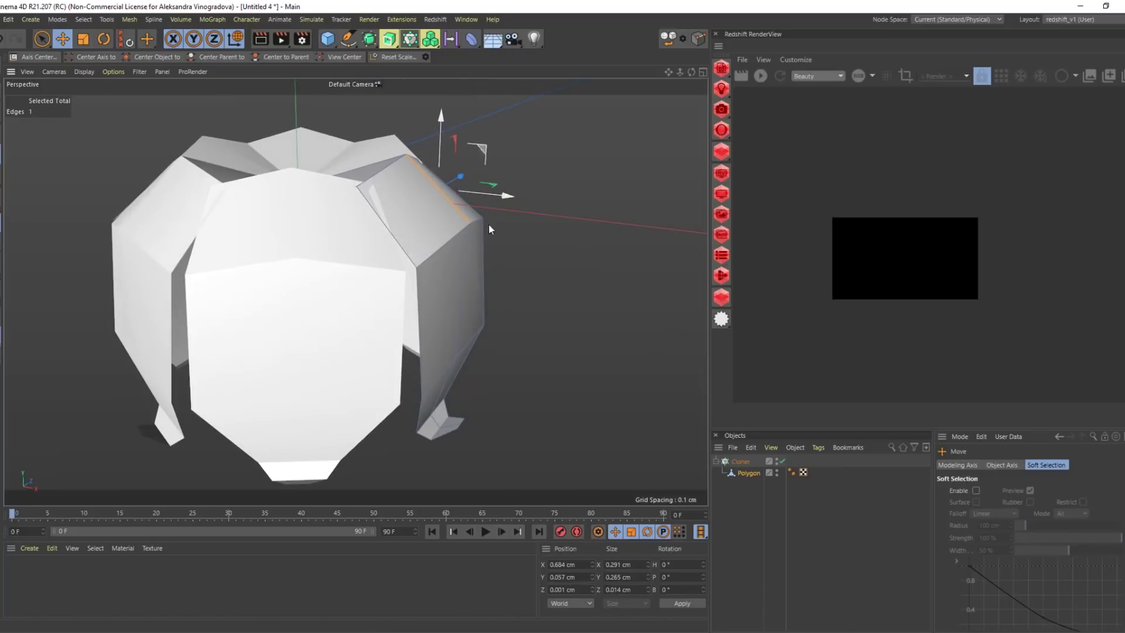
left_click(467, 286)
left_click_drag(511, 308, 349, 143, "alt")
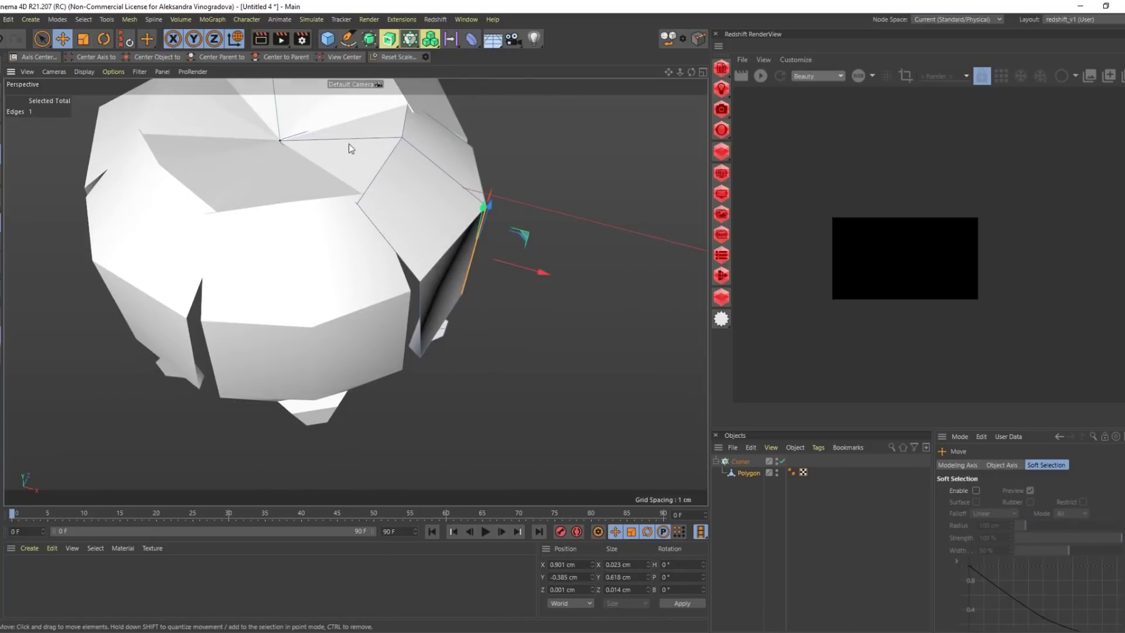
left_click(348, 142)
left_click_drag(488, 259, 480, 179, "alt")
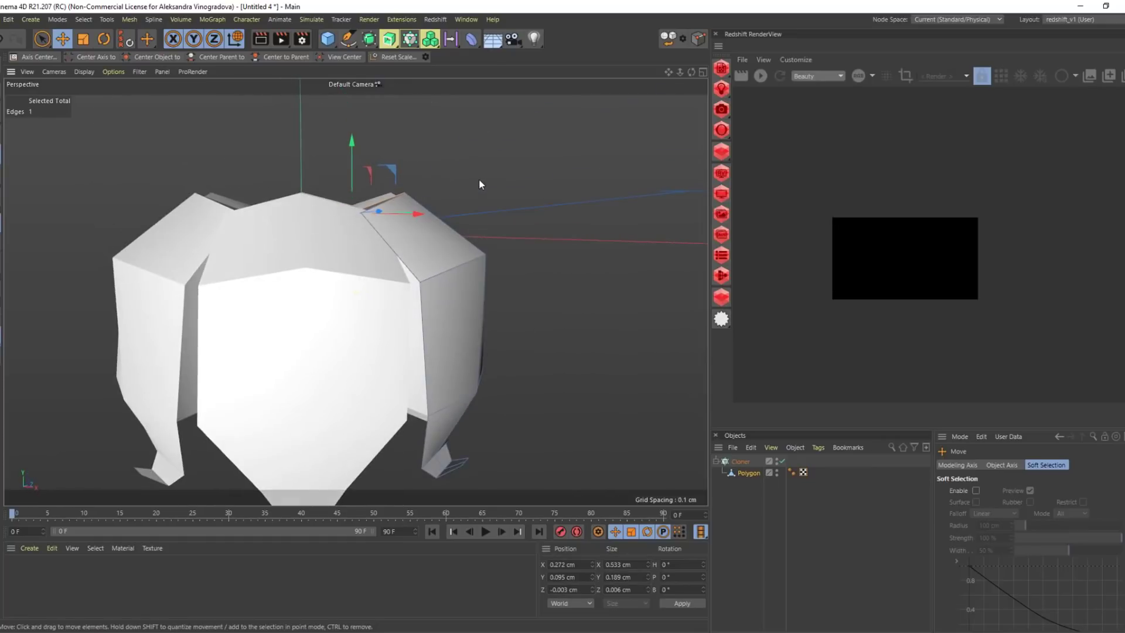
left_click(484, 359)
left_click_drag(547, 327, 521, 319, "alt")
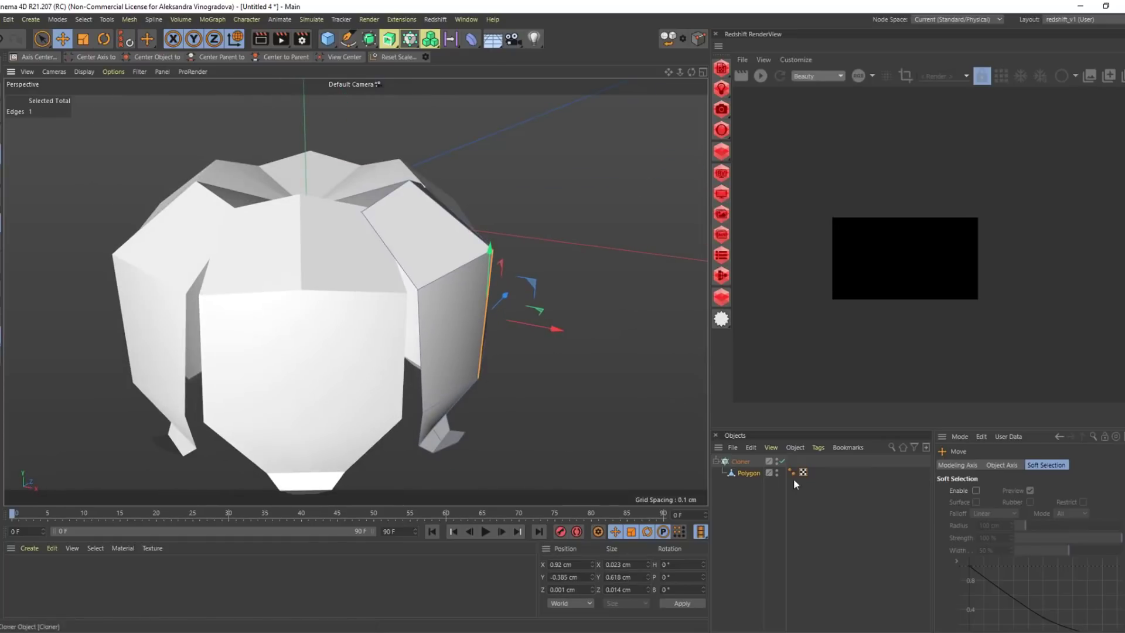
Place the Cloner inside a Subdivision Surface to smooth the petals
left_click(745, 462)
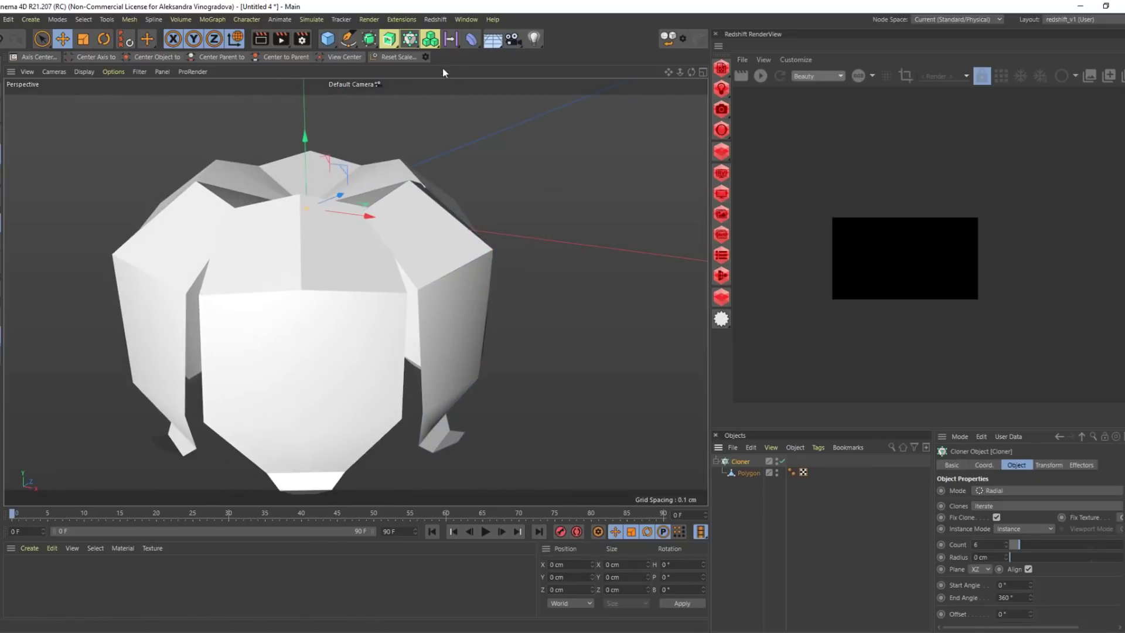
left_click(369, 40, "alt")
mouse_move(422, 175)
left_mouse_down("alt")
mouse_move(421, 245)
mouse_move(418, 110)
mouse_move(419, 187)
left_mouse_up("alt")
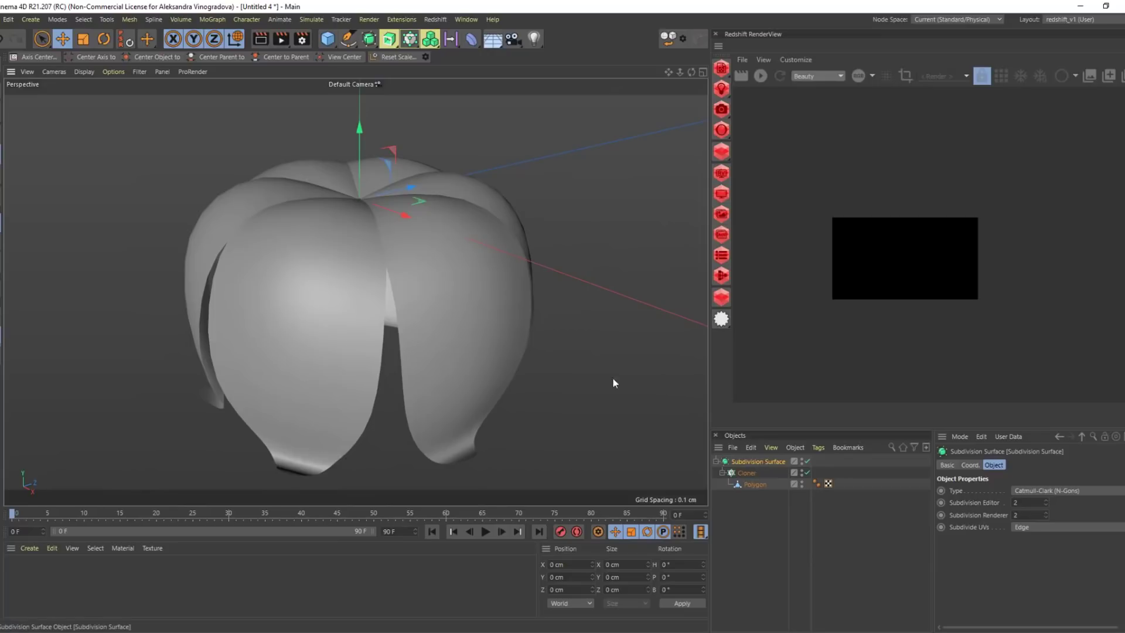
left_click_drag(613, 383, 730, 491, "alt")
Select the three points across the petal's lower part and scale them sideways to about 107% to widen it
left_click(746, 486)
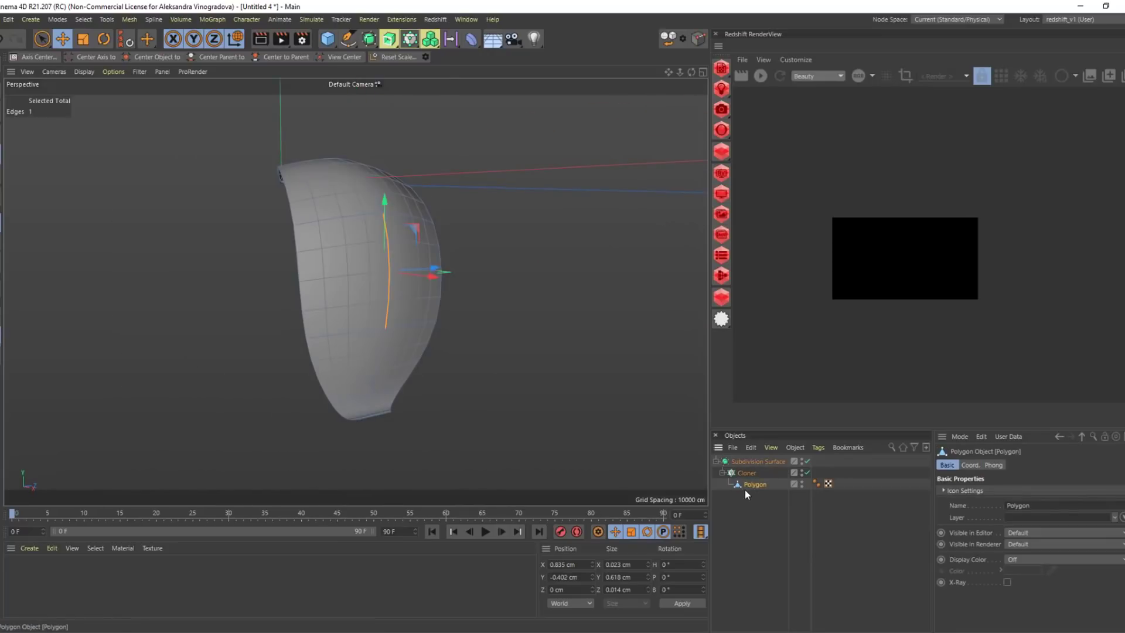
left_click_drag(457, 387, 358, 328, "alt")
key("9")
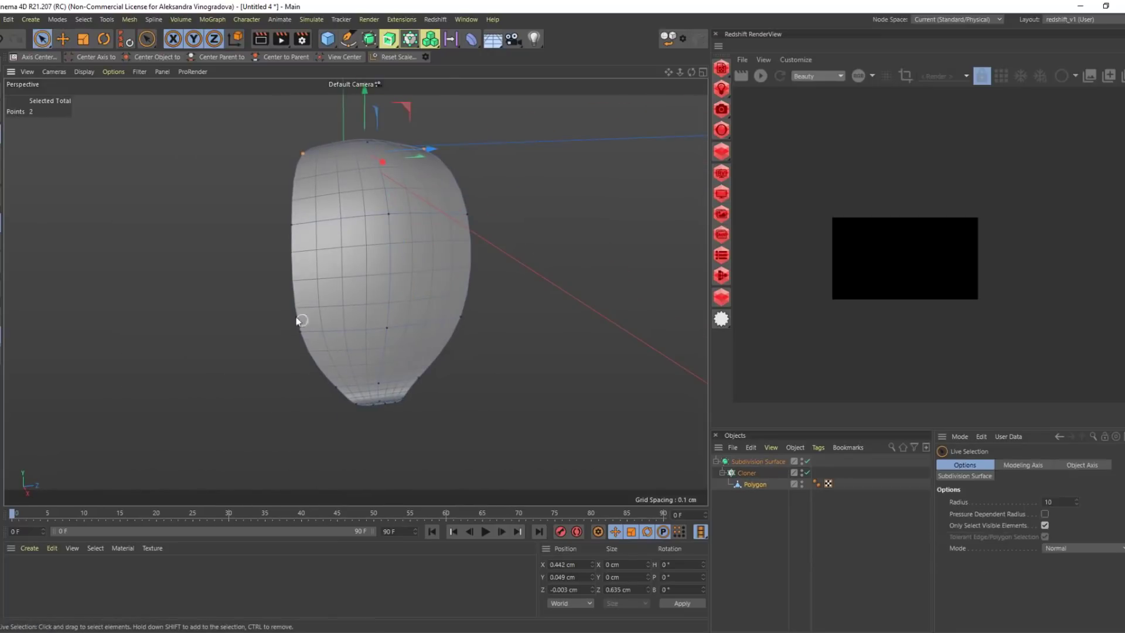
key("0")
left_click_drag(271, 286, 527, 350)
key("r")
key("e")
left_click_drag(439, 319, 445, 321)
key("ctrl+z")
key("r")
key("t")
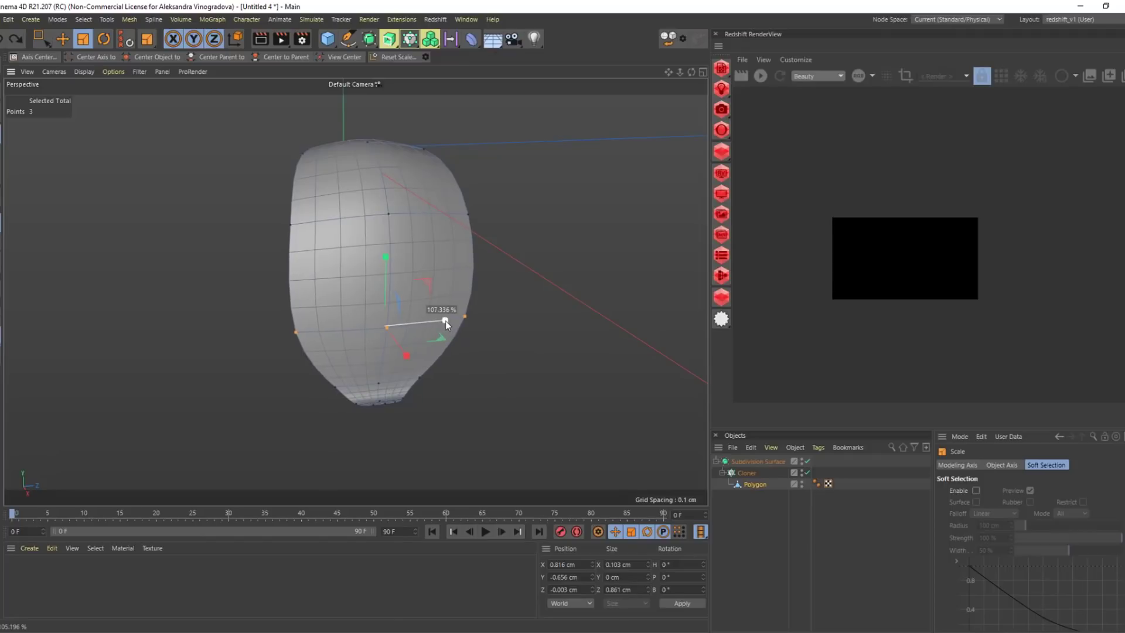
Select the nine points at the petal's lower tip and rotate them so the tip flares outward
left_click(747, 462)
left_click_drag(384, 246, 390, 197, "alt")
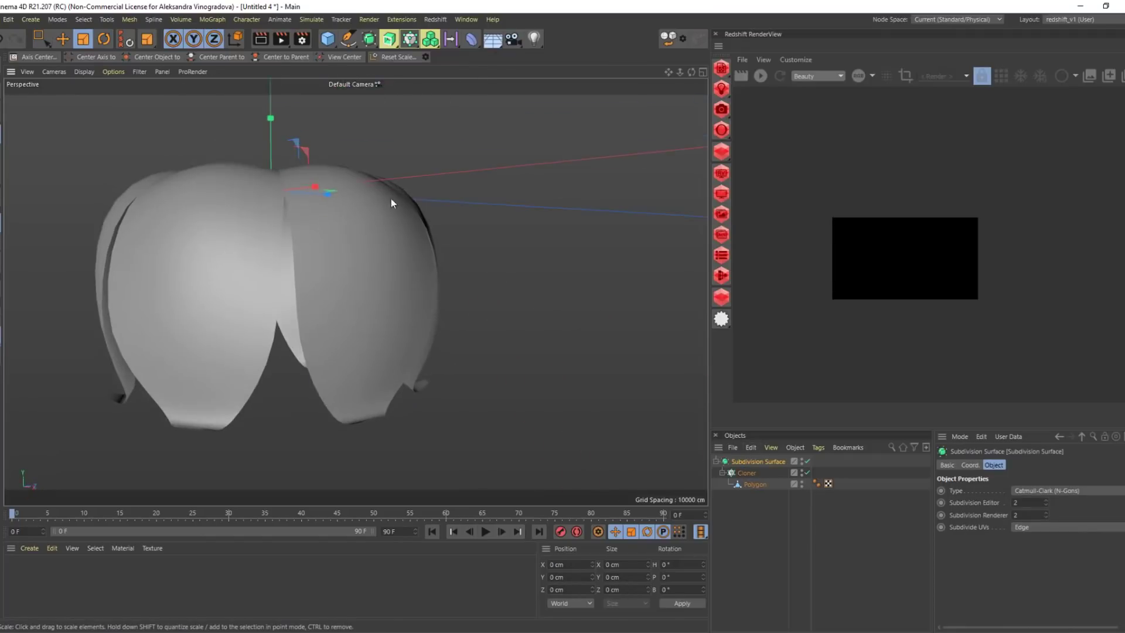
right_click_drag(391, 197, 334, 257, "alt")
middle_click_drag(334, 257, 367, 344, "alt")
left_click_drag(367, 343, 384, 320, "alt")
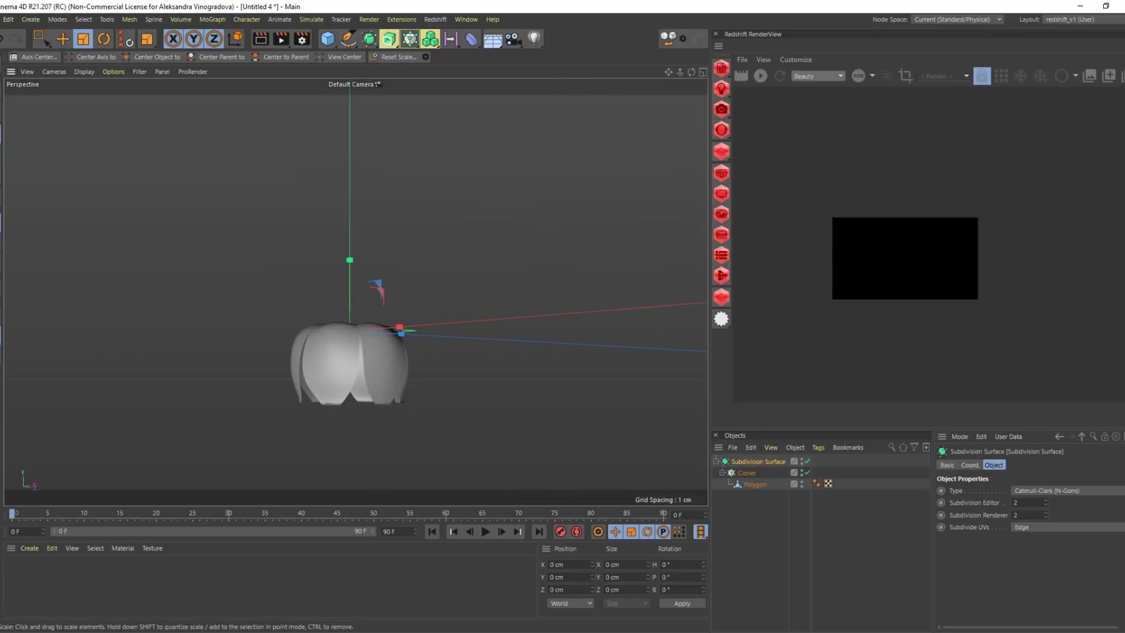
left_click_drag(1124, 329, 1124, 153)
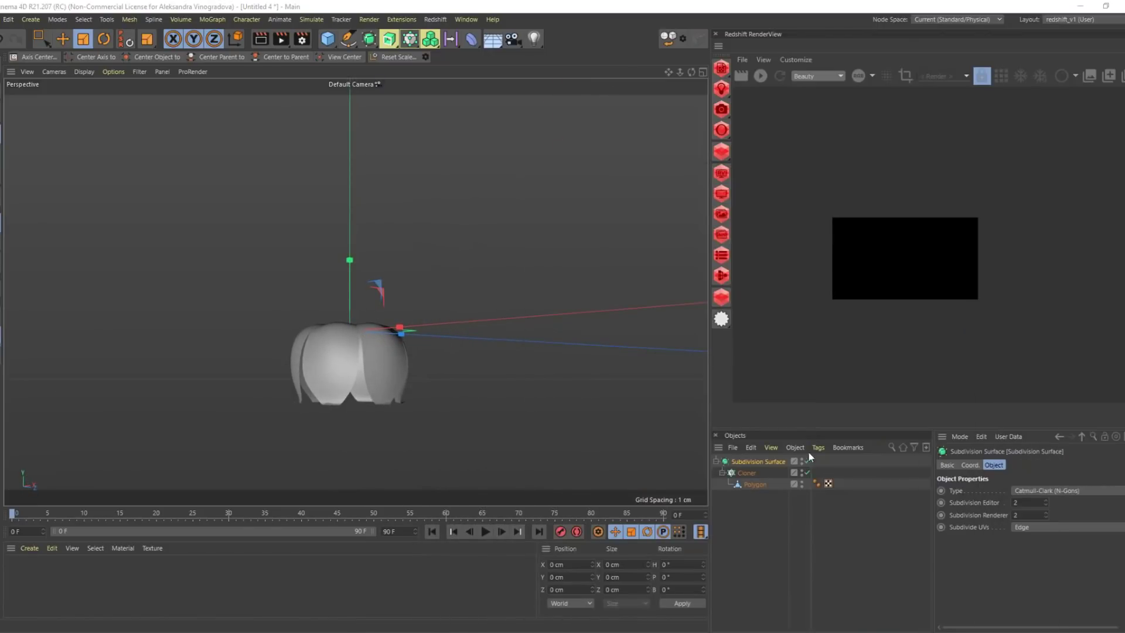
left_click(750, 486)
right_click_drag(431, 367, 469, 370, "alt")
key("space")
left_click_drag(307, 422, 415, 467)
key("space")
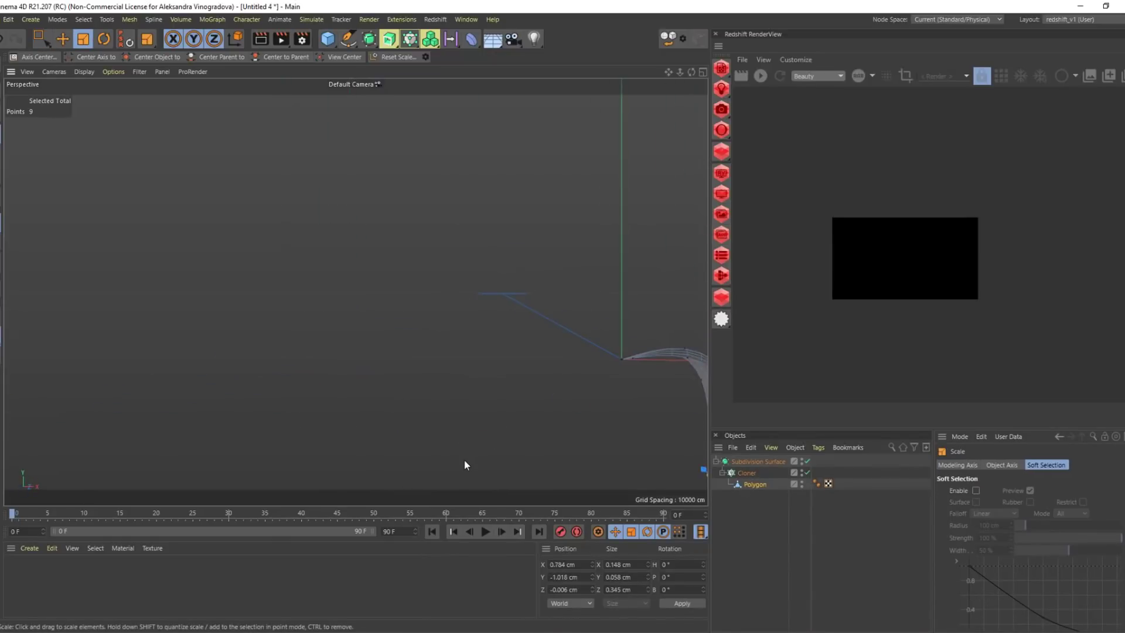
key("o")
middle_click_drag(470, 447, 415, 312, "alt")
key("r")
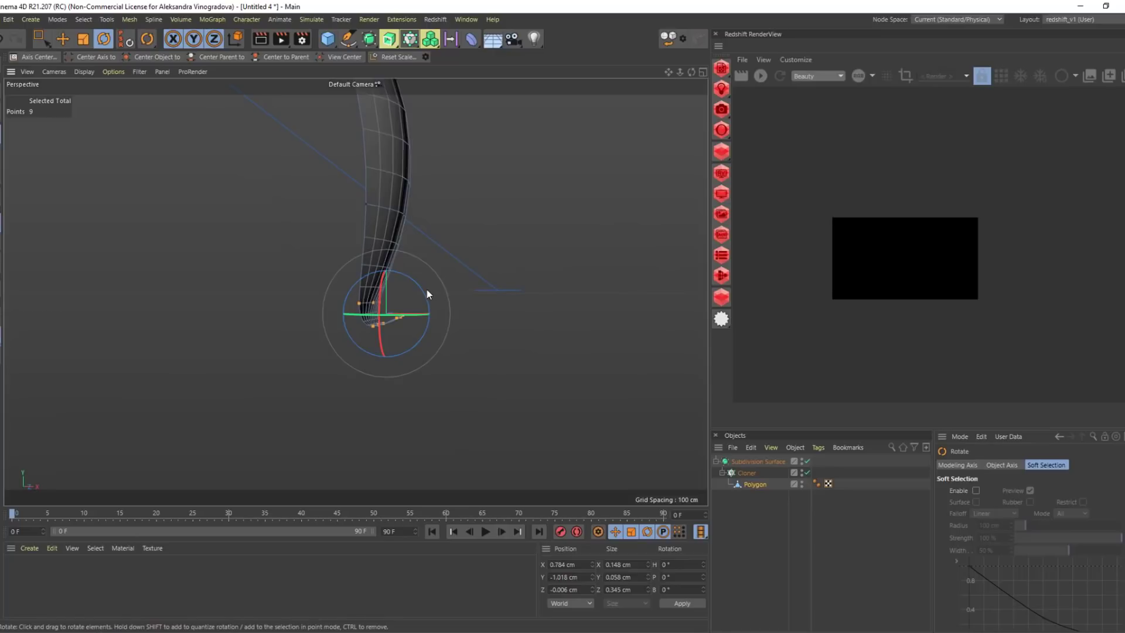
left_click_drag(427, 289, 466, 255)
Select the three points across the petal's neck just above the tip and move them slightly inward, to about X 0.8 cm
key("e")
key("0")
left_click_drag(363, 260, 413, 289)
left_click_drag(448, 239, 433, 234)
left_click_drag(390, 264, 209, 307, "alt")
Examine the whole smoothed flower with its flared petal tips from several angles
left_click(807, 472)
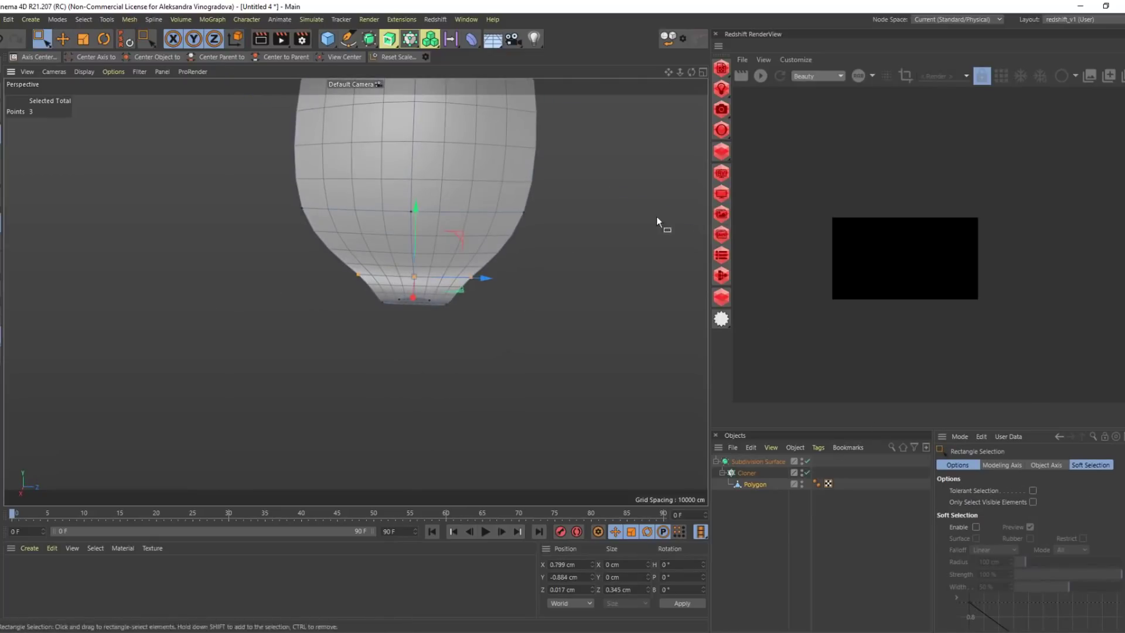
left_click(1, 92)
right_click_drag(329, 249, 288, 294, "alt")
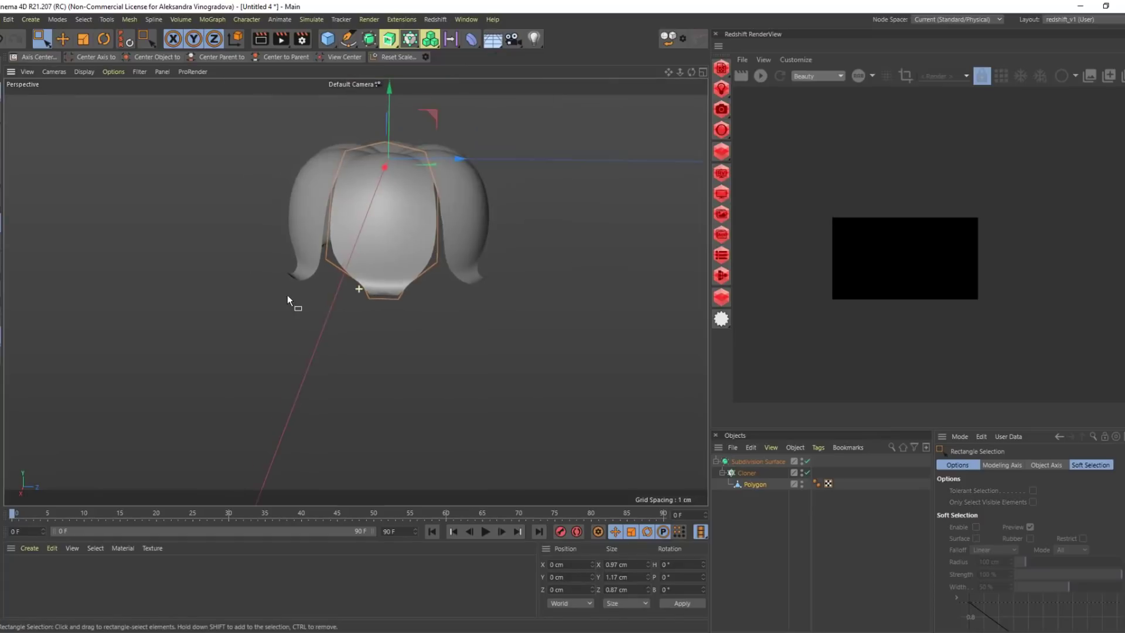
left_click_drag(287, 294, 337, 320, "alt")
middle_click_drag(315, 184, 471, 451, "alt")
left_click_drag(471, 451, 447, 442, "alt")
middle_click_drag(448, 442, 456, 238, "alt")
left_click_drag(449, 256, 462, 293, "alt")
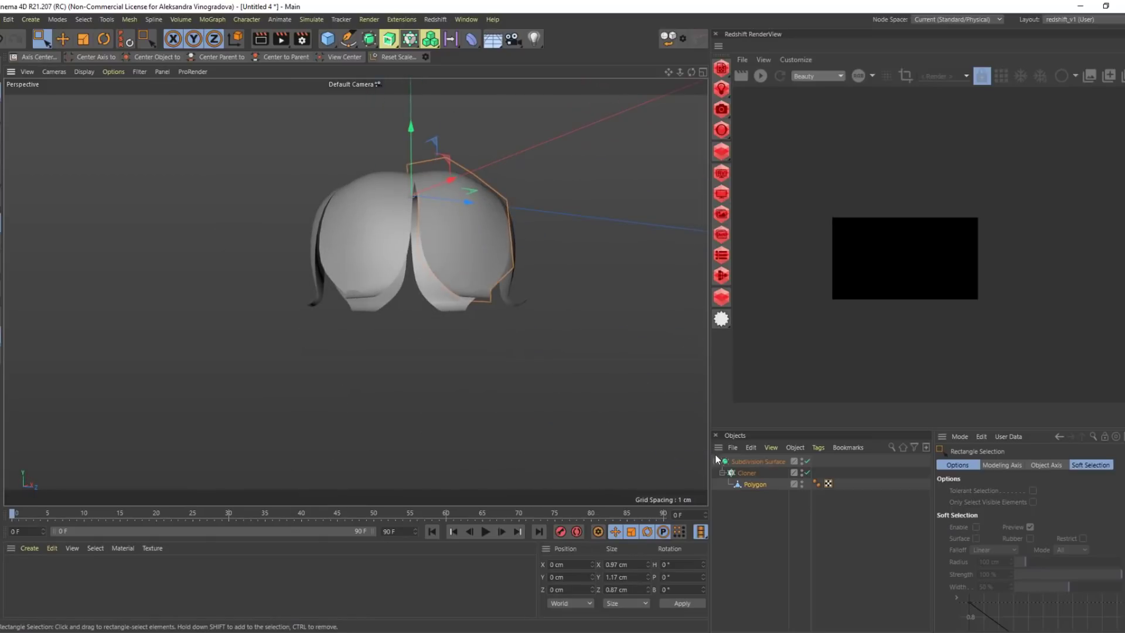
Select the petal's Polygon object and switch the interface to the BP - UV Edit layout
left_click(754, 484)
middle_click_drag(442, 216, 439, 273, "alt")
left_click_drag(439, 275, 504, 258, "alt")
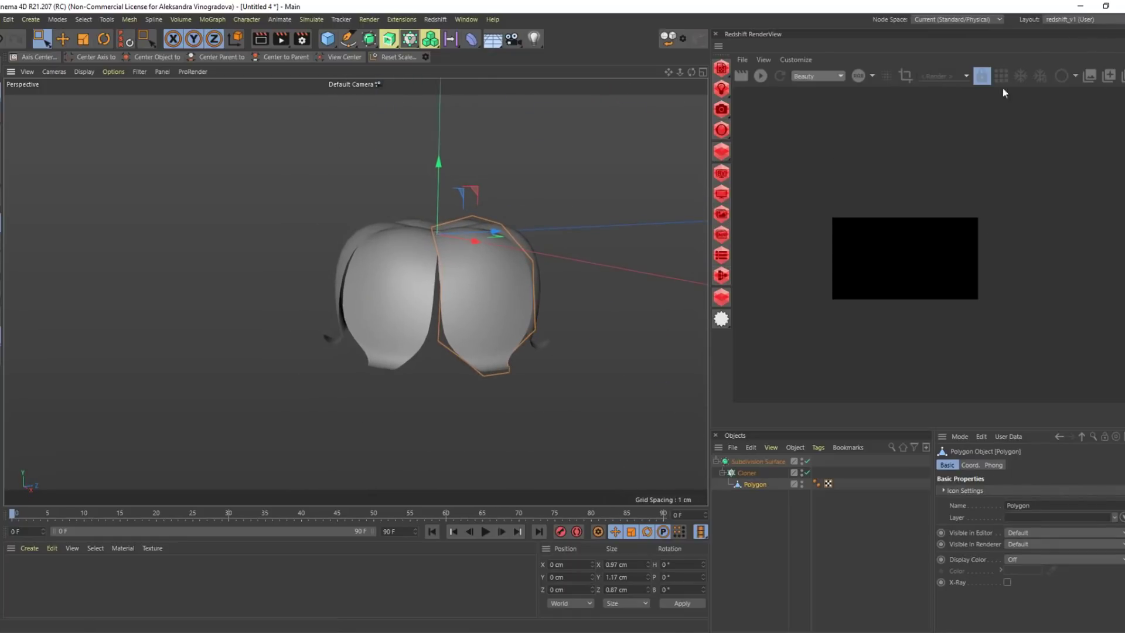
left_click(1101, 22)
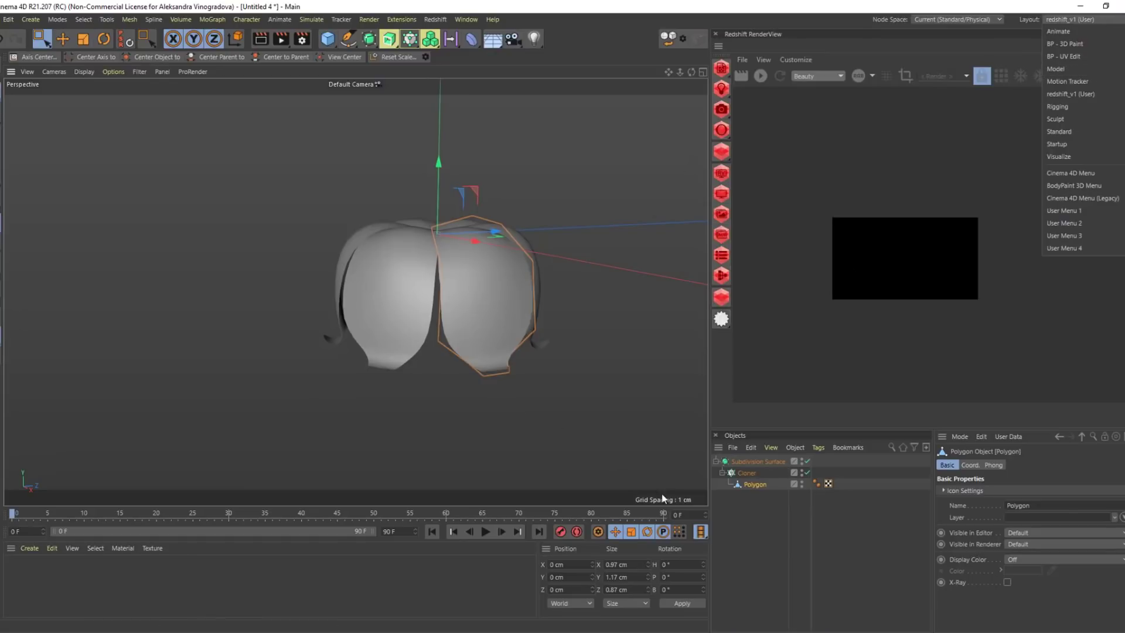
left_click(1071, 57)
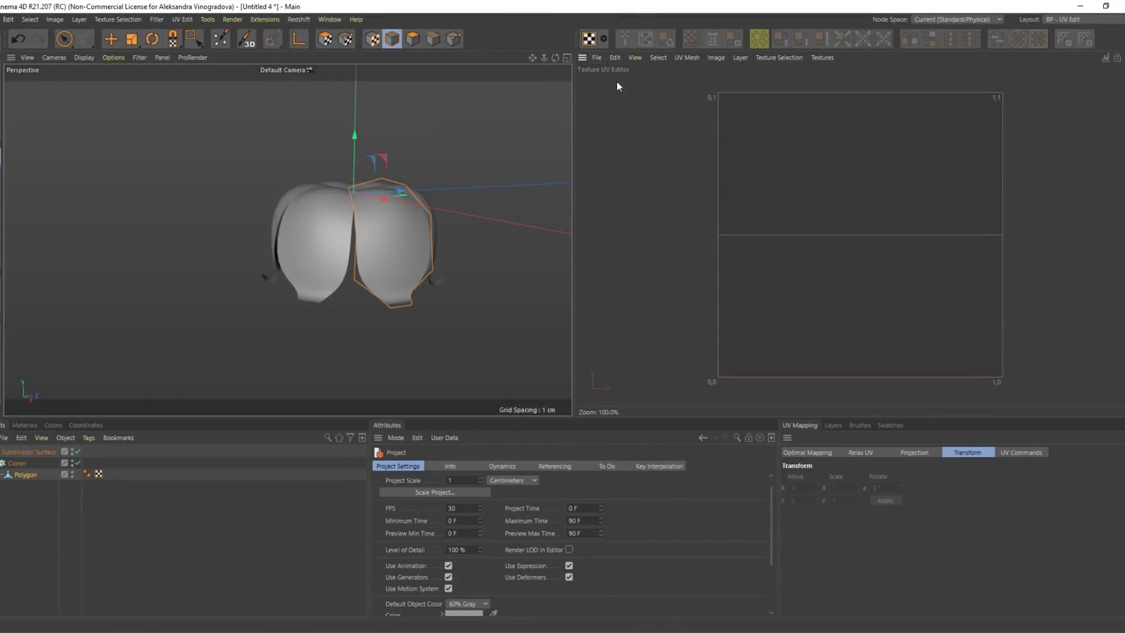
left_click(598, 59)
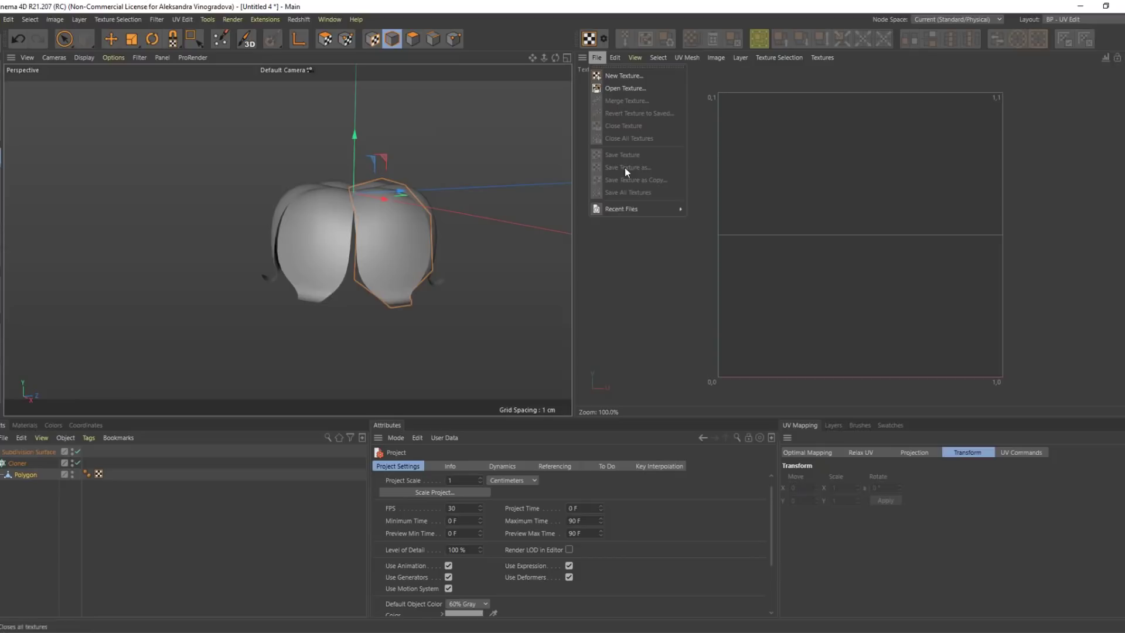
left_click(623, 75)
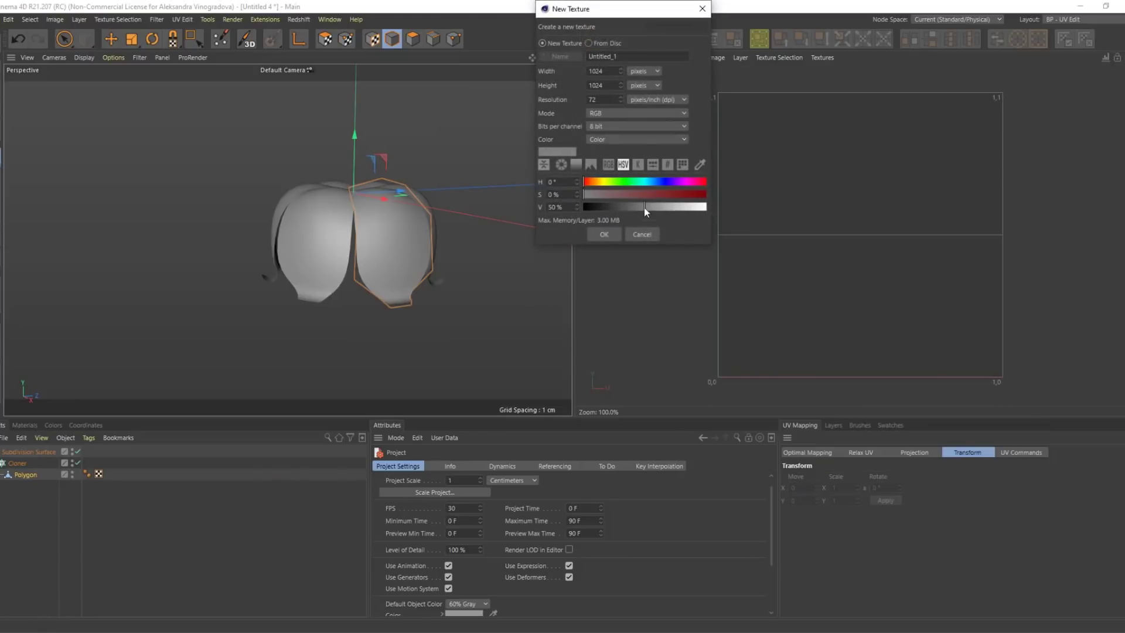
left_click(642, 234)
Open the plant atlas's 4K_Albedo image from the Atlas folder in the UV editor
left_click(597, 58)
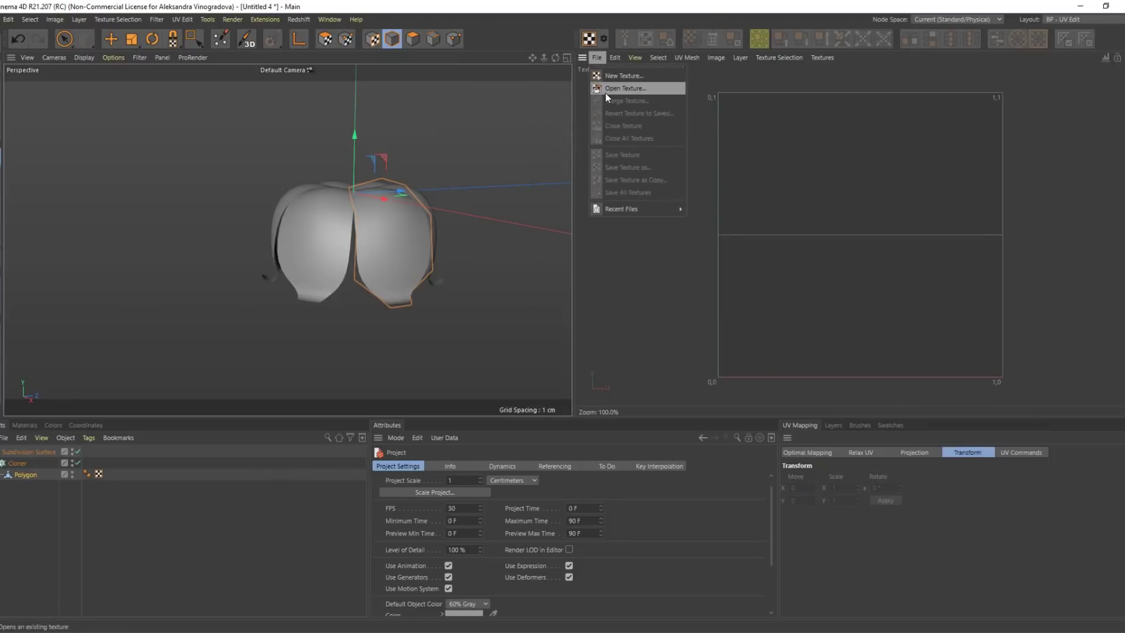
left_click(610, 88)
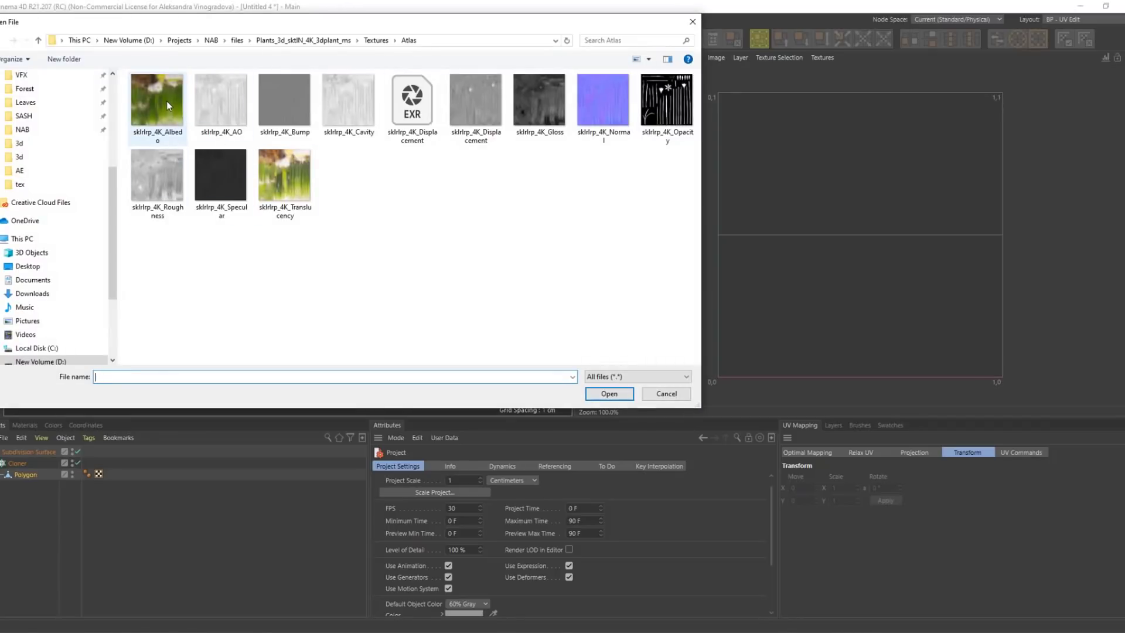
double_click(167, 100)
Examine the white star-shaped flower in the albedo atlas as a texture source for the petals
scroll(871, 218, "up", 8)
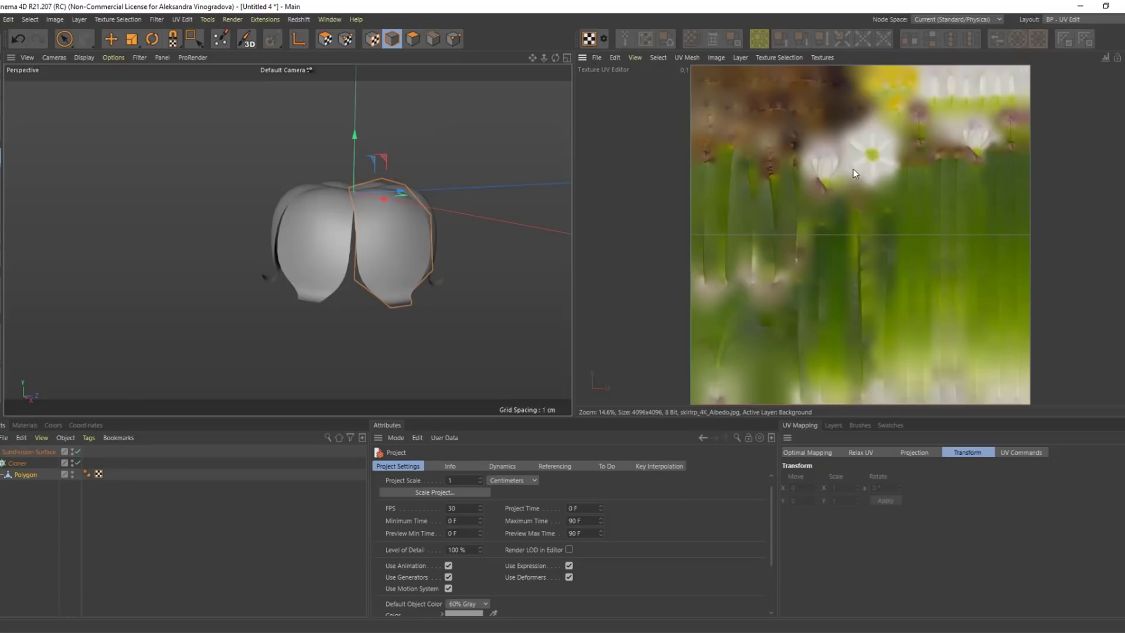
middle_click_drag(865, 164, 749, 239)
scroll(780, 278, "up", 3)
middle_click_drag(781, 274, 714, 323)
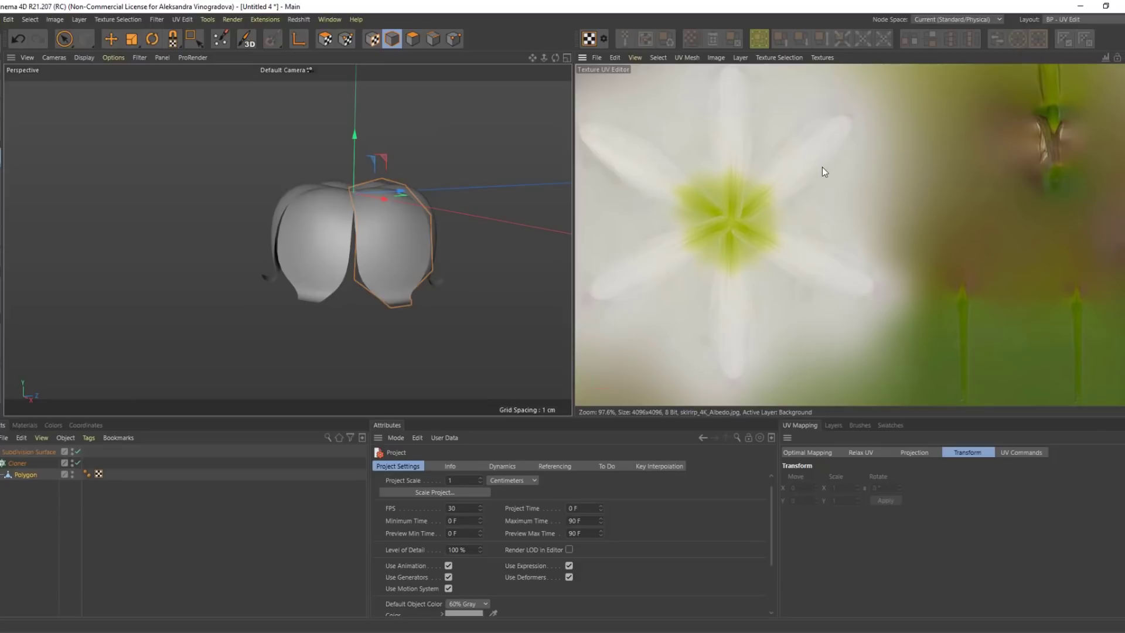
scroll(822, 171, "down", 5)
scroll(765, 159, "up", 3)
middle_click_drag(766, 160, 756, 166)
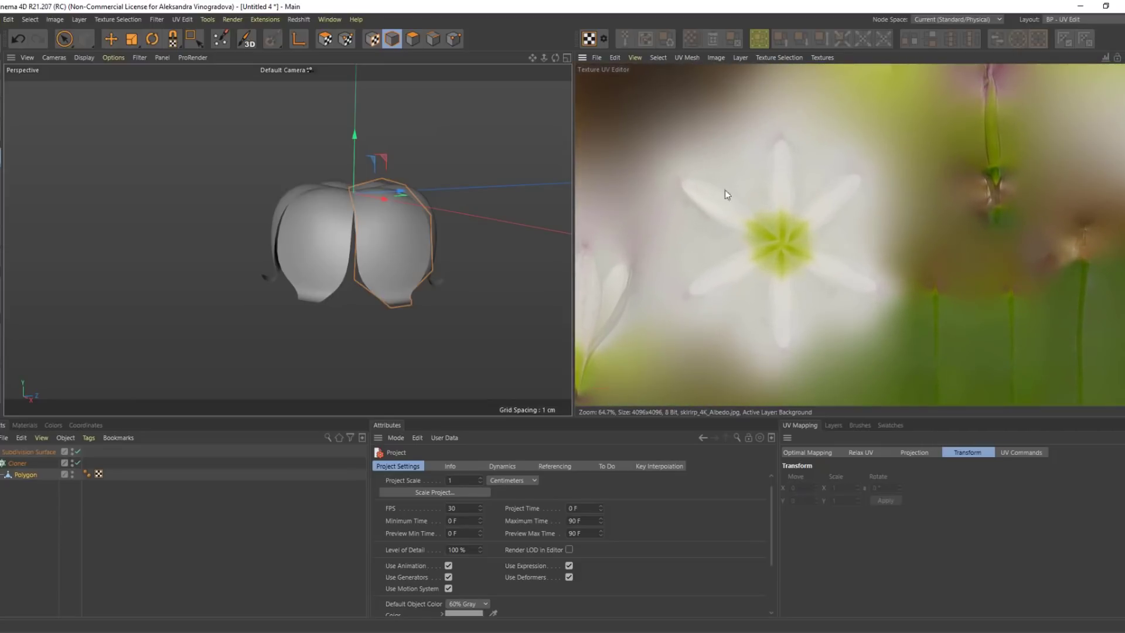
Select all of the petal's polygons, face the petal in the view and unwrap its UVs with a Frontal projection
left_click_drag(527, 167, 339, 202, "alt")
left_click(98, 474)
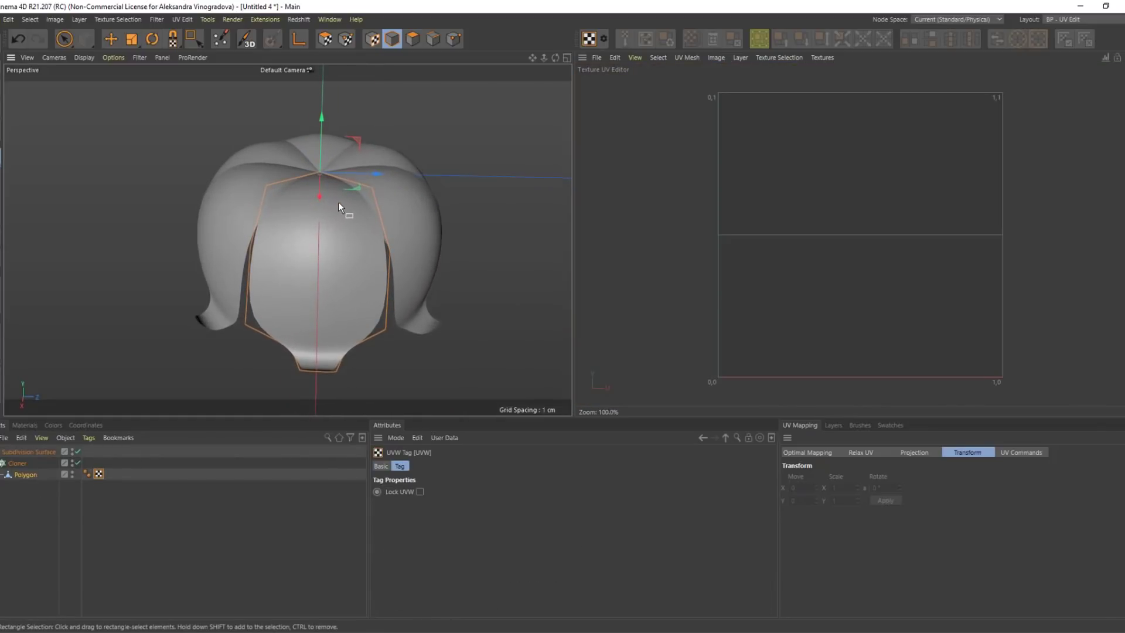
left_click(411, 44)
key("ctrl+a")
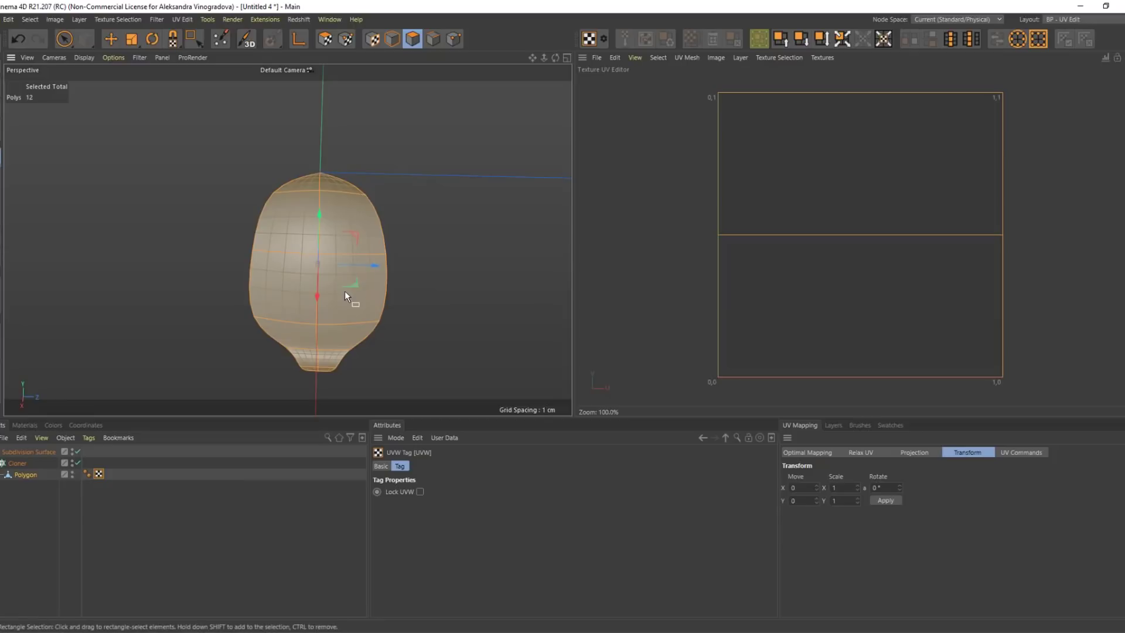
left_click_drag(345, 290, 286, 284, "alt")
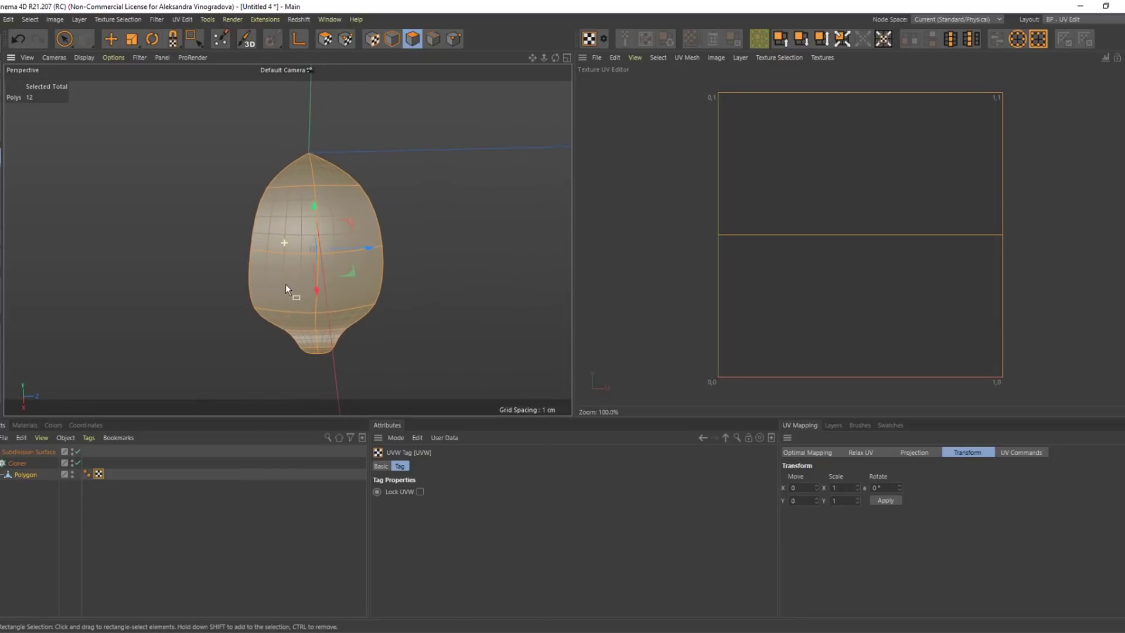
left_click_drag(407, 222, 380, 206, "alt")
left_click(918, 452)
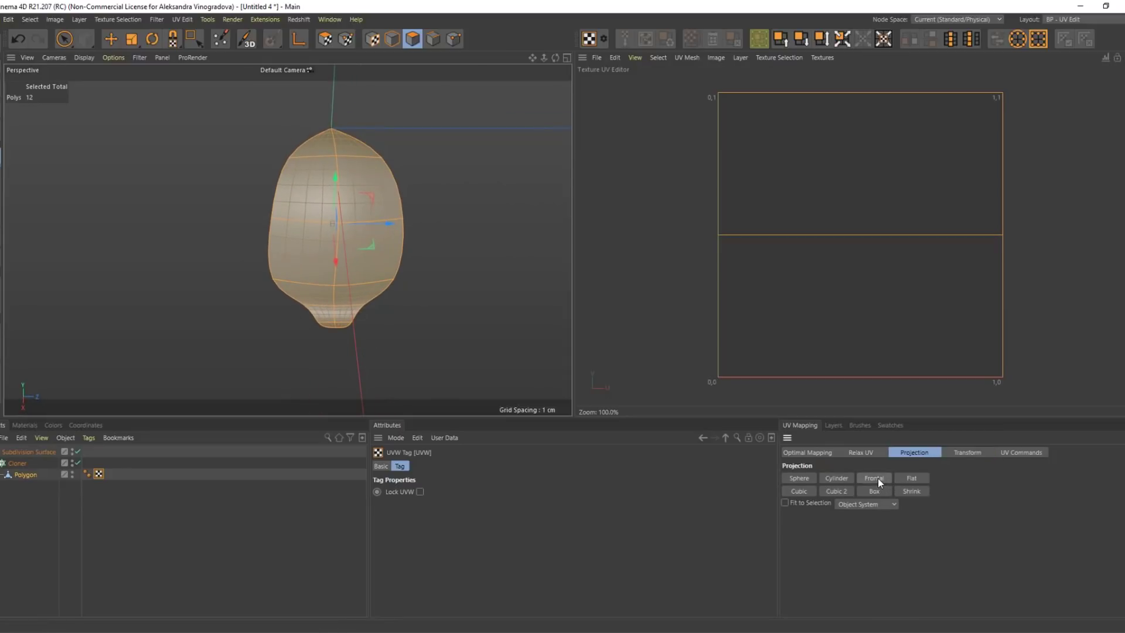
left_click(878, 478)
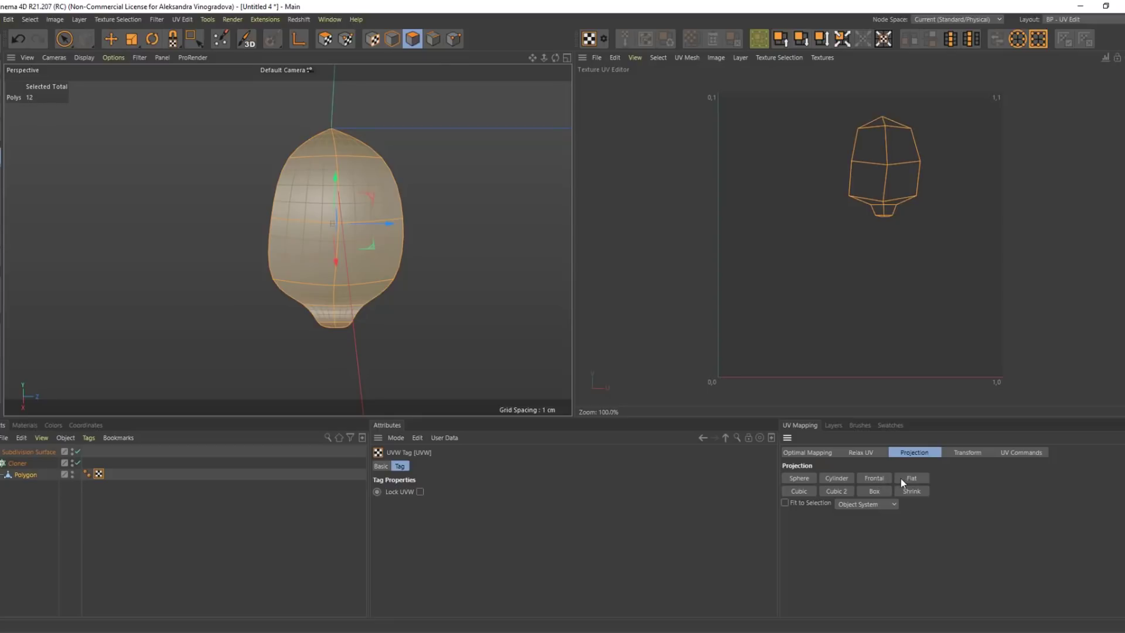
Relax the petal's projected UVs with the ABF method
left_click(861, 452)
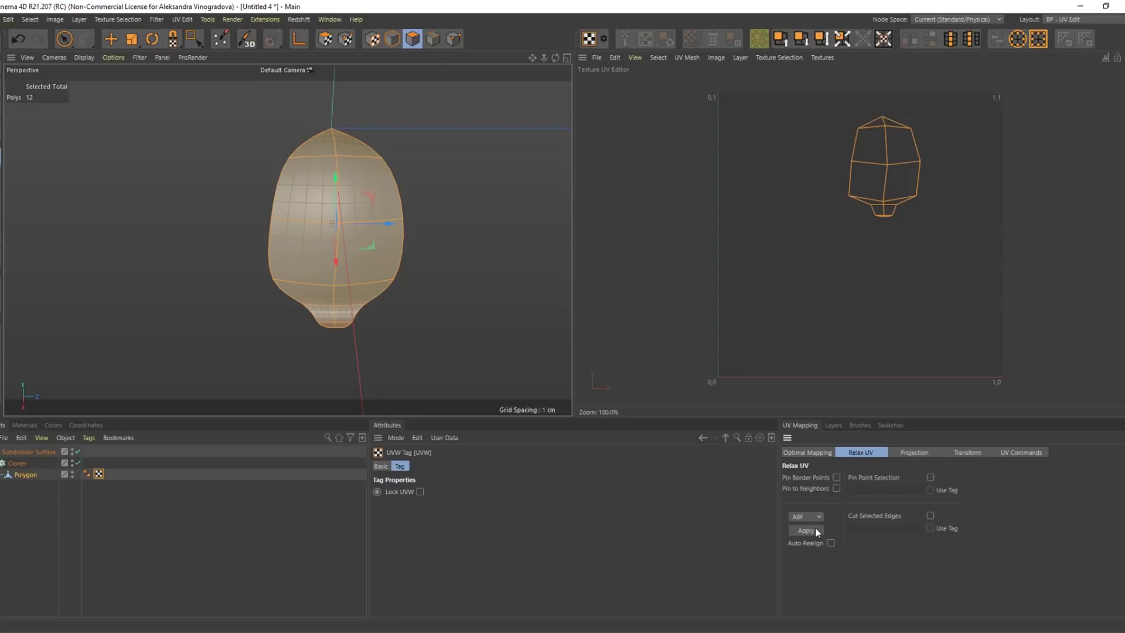
left_click(817, 530)
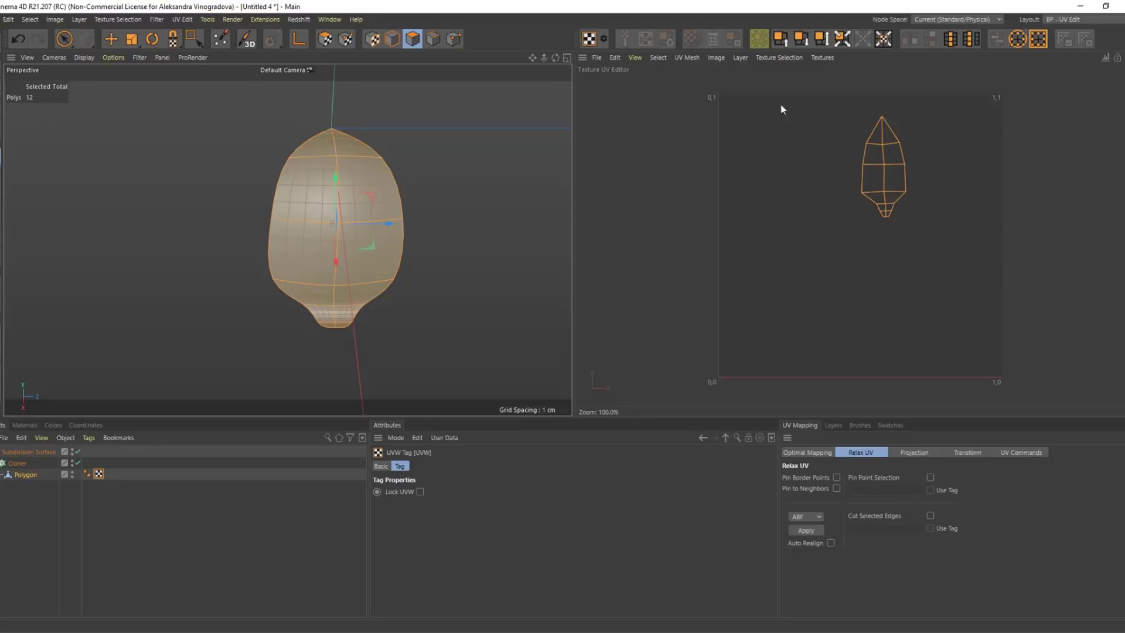
left_click_drag(377, 155, 384, 188, "alt")
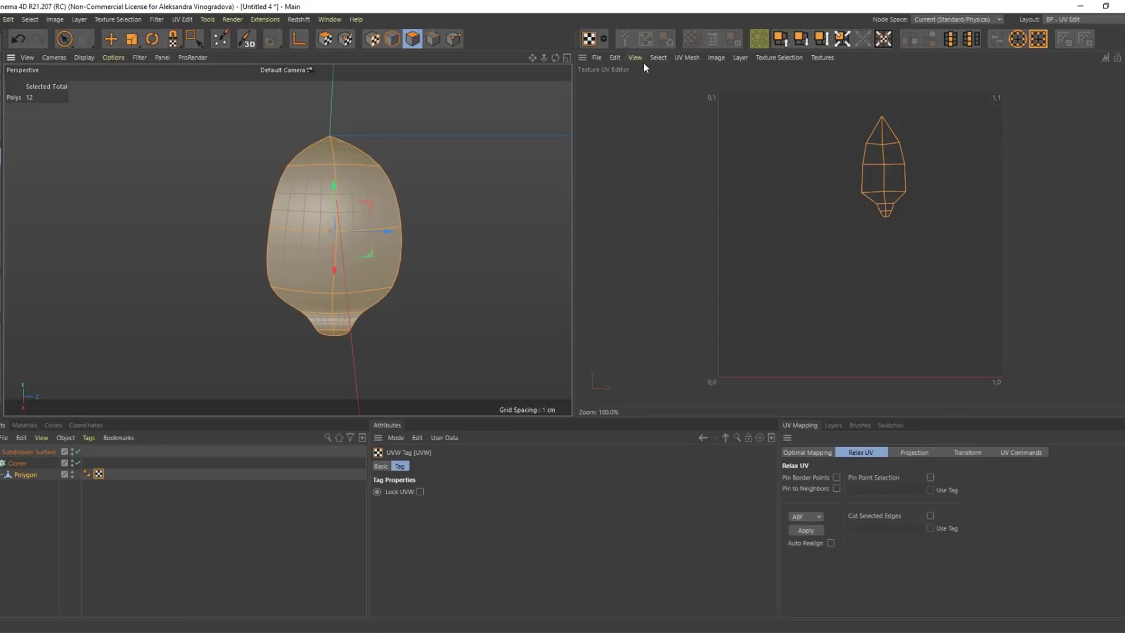
Open the 4K_Albedo atlas image again as the background for the petal's UV mesh
left_click(593, 60)
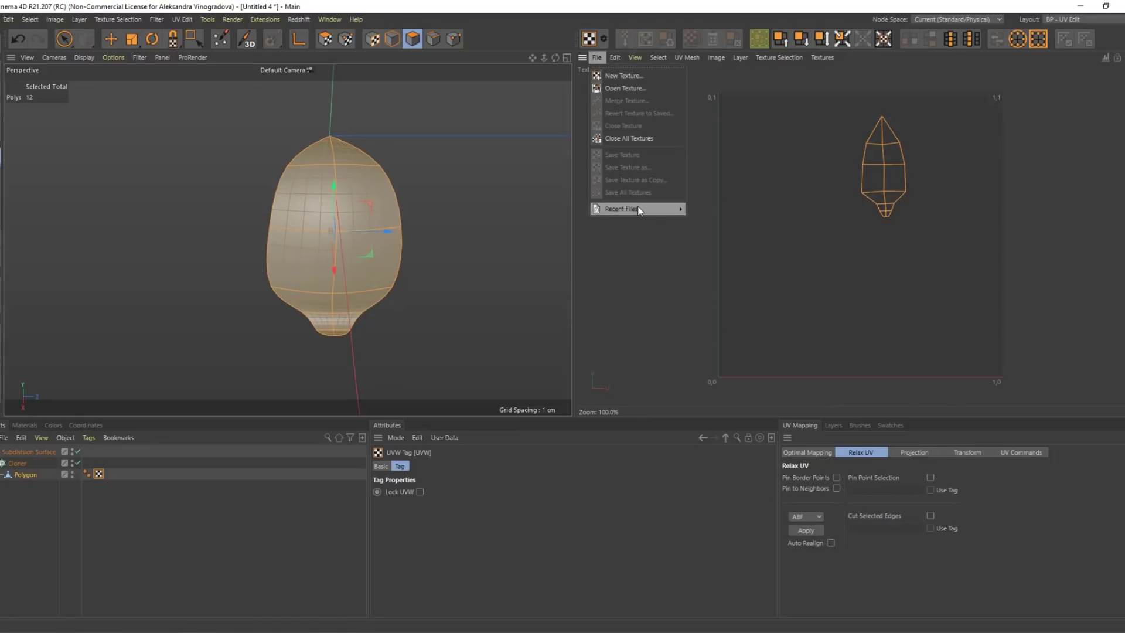
mouse_move(638, 209)
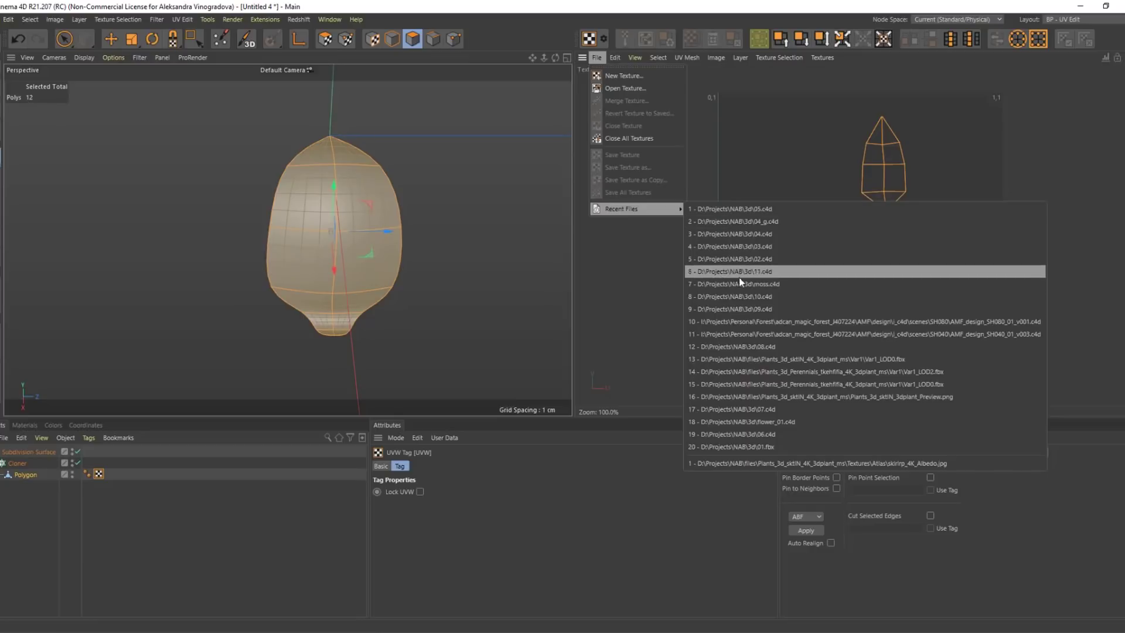
left_click(629, 87)
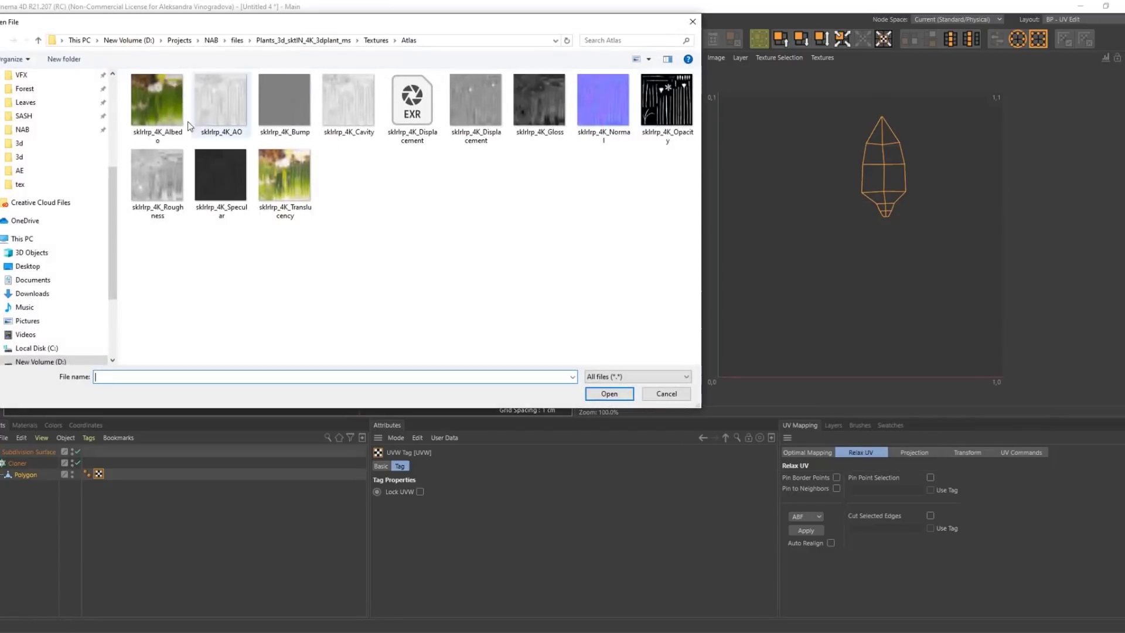
double_click(177, 111)
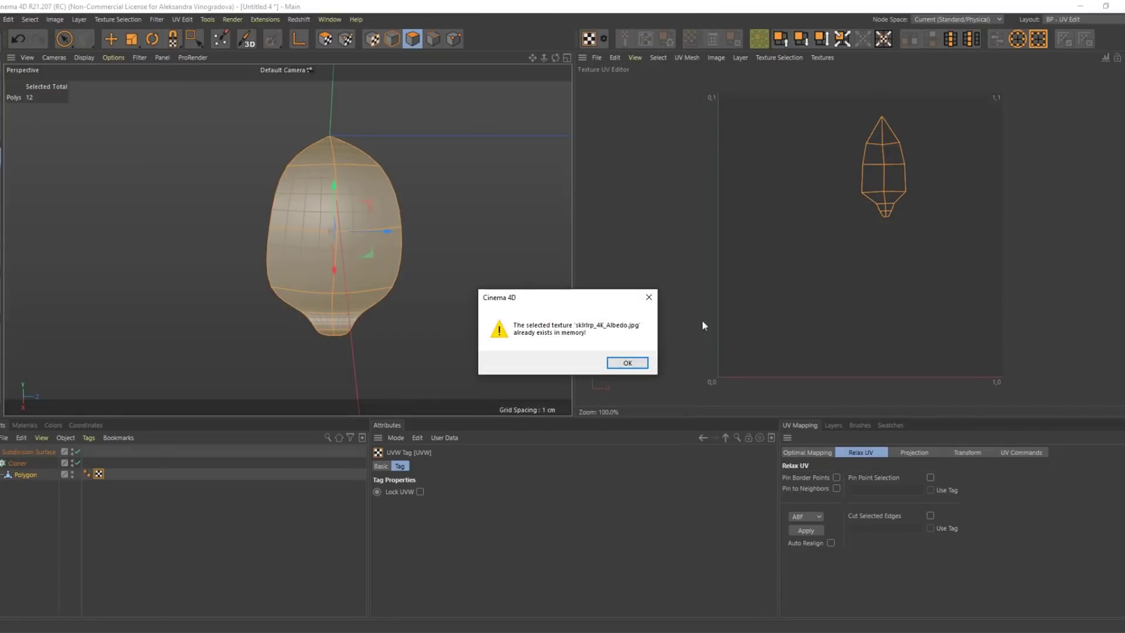
left_click(621, 362)
scroll(838, 234, "down", 3)
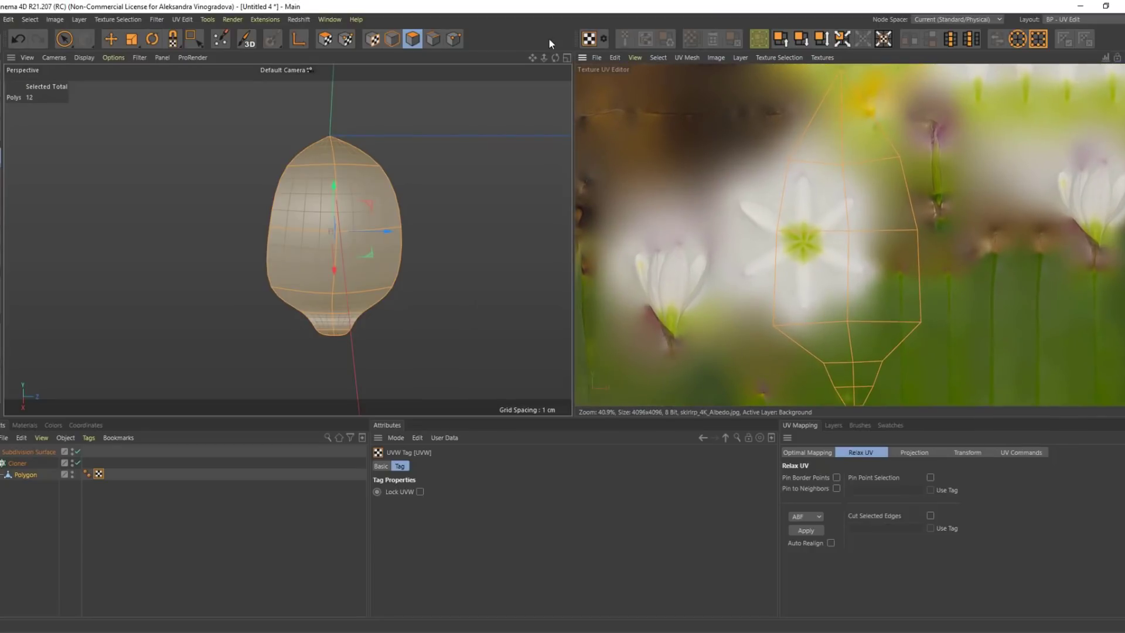
Select all of the petal's UV points and scale the island down to fit inside the atlas's white flower area
left_click(346, 39)
middle_click_drag(852, 181, 833, 196, "alt")
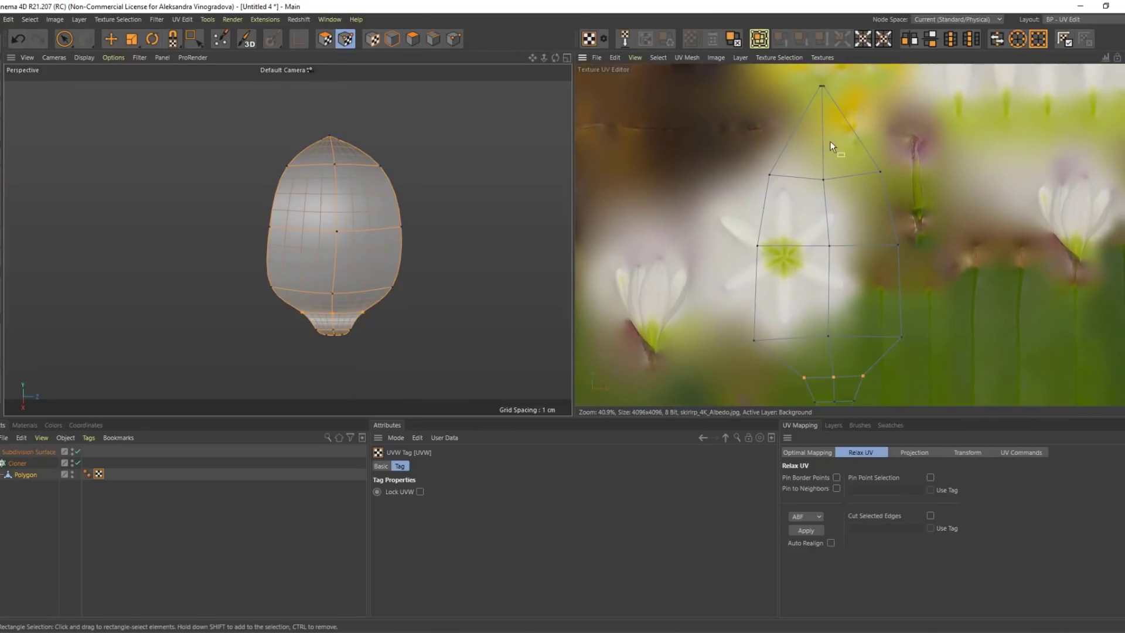
left_click(130, 39)
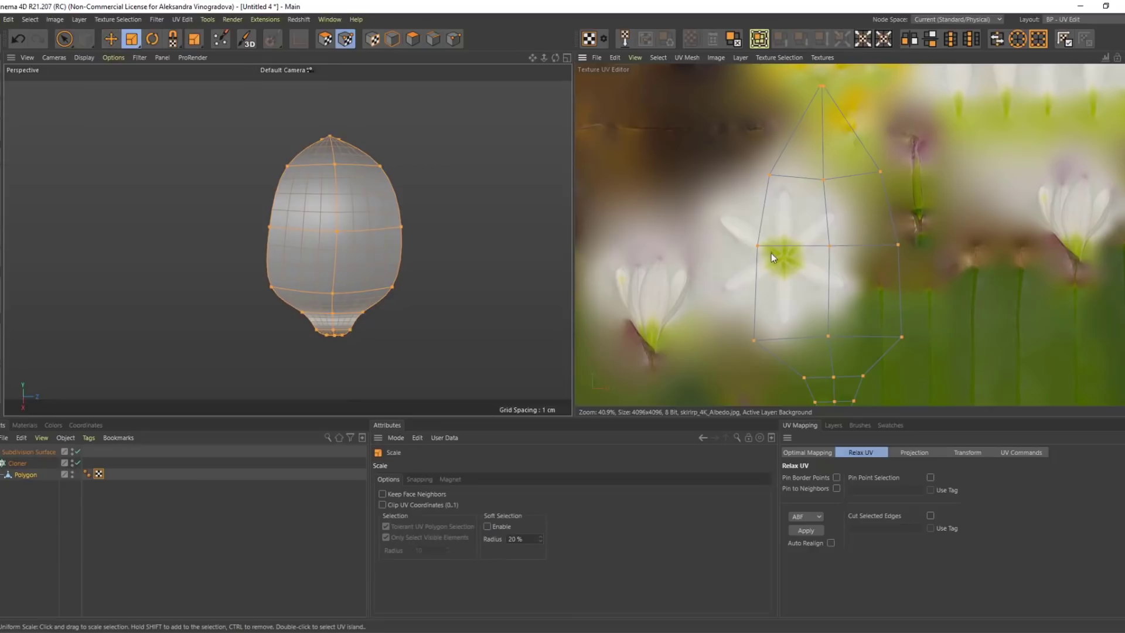
left_click_drag(835, 254, 750, 267)
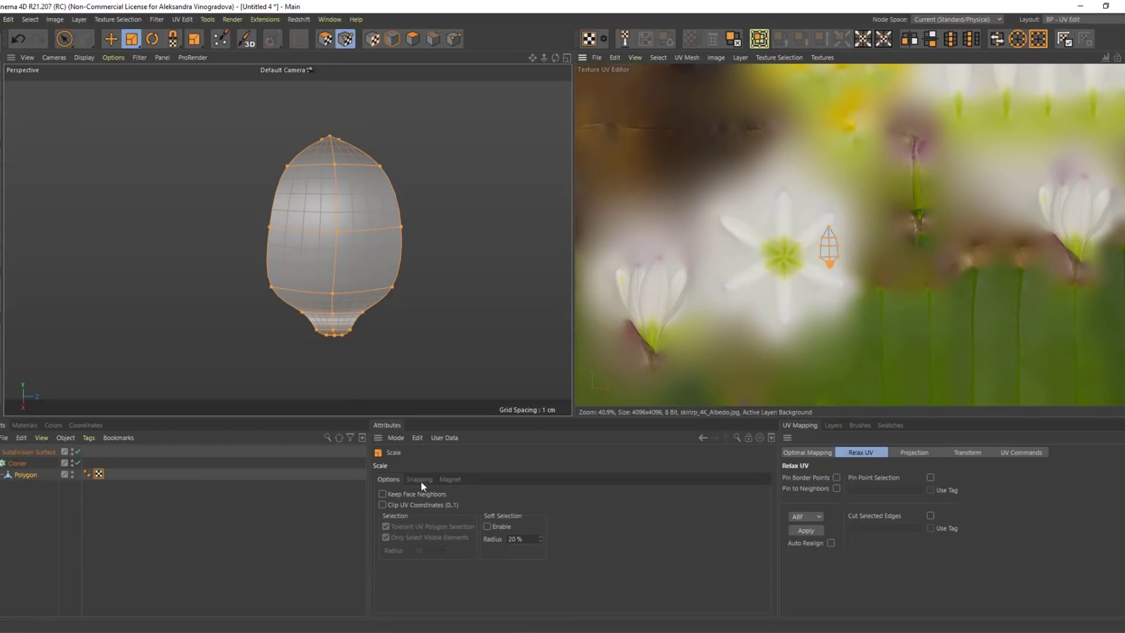
Move the petal's UV island onto the lower white petal of the atlas flower, just beneath its green centre
scroll(916, 265, "up", 3)
scroll(762, 293, "up", 3)
key("e")
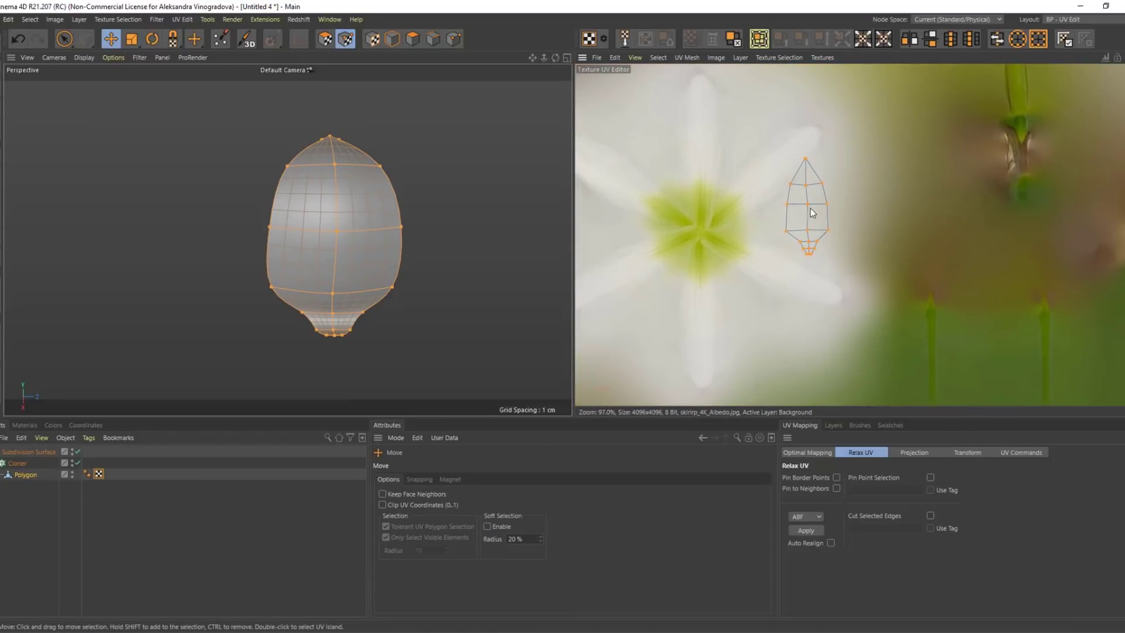
left_click_drag(811, 207, 705, 311)
scroll(704, 310, "up", 3)
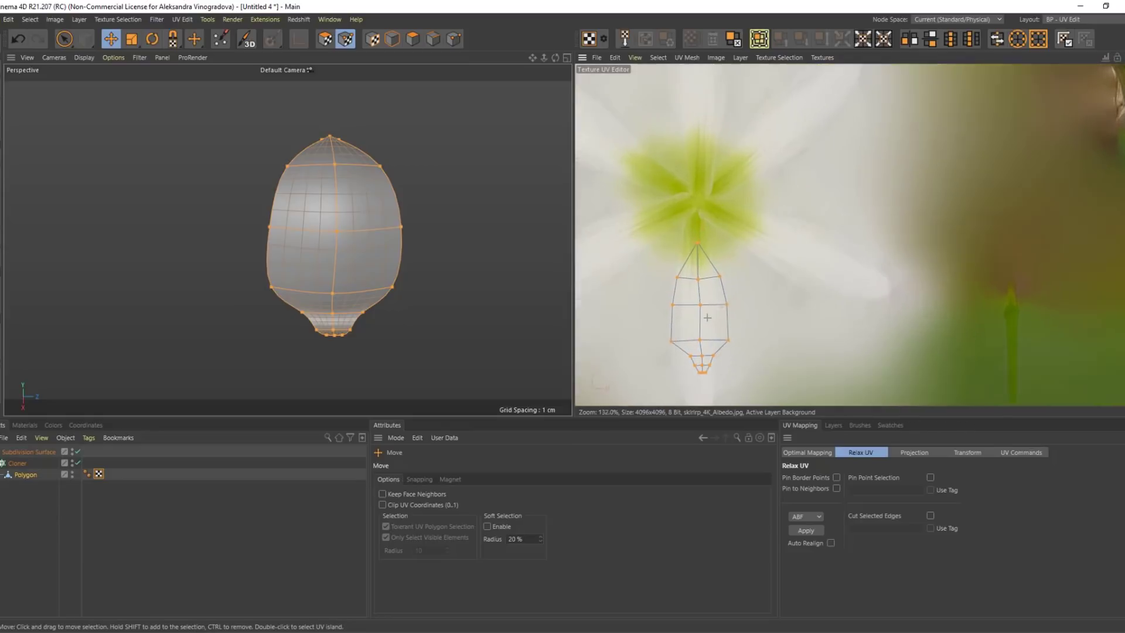
Stretch the lower rows of the island's UV points down to the tip of the white petal in the atlas
middle_click_drag(702, 302, 702, 244)
key("0")
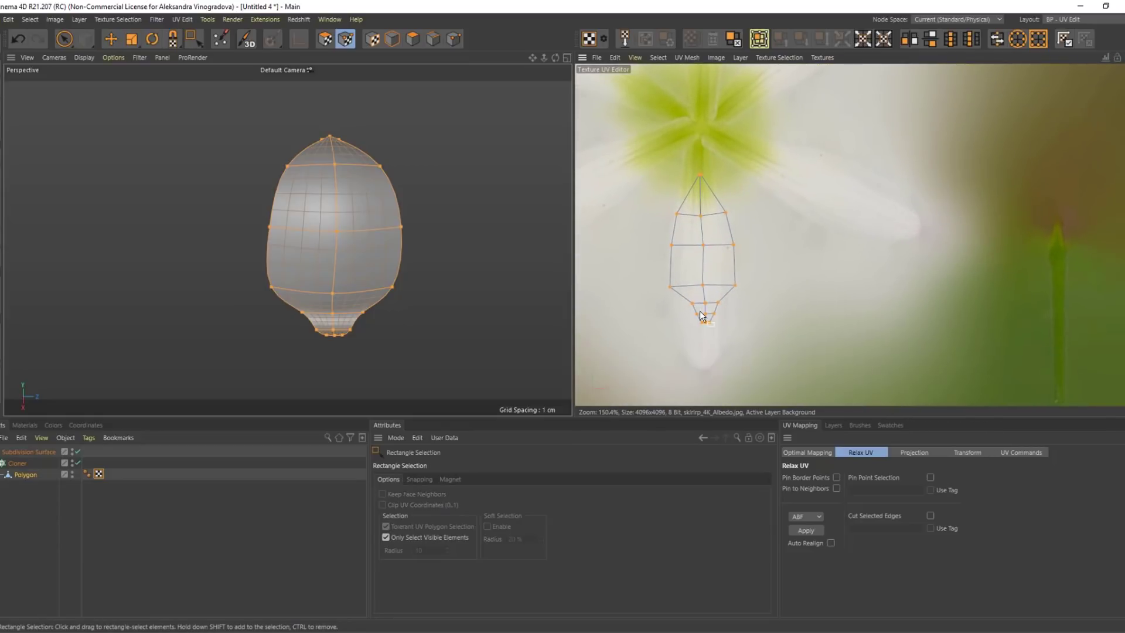
left_click_drag(679, 299, 745, 349)
key("e")
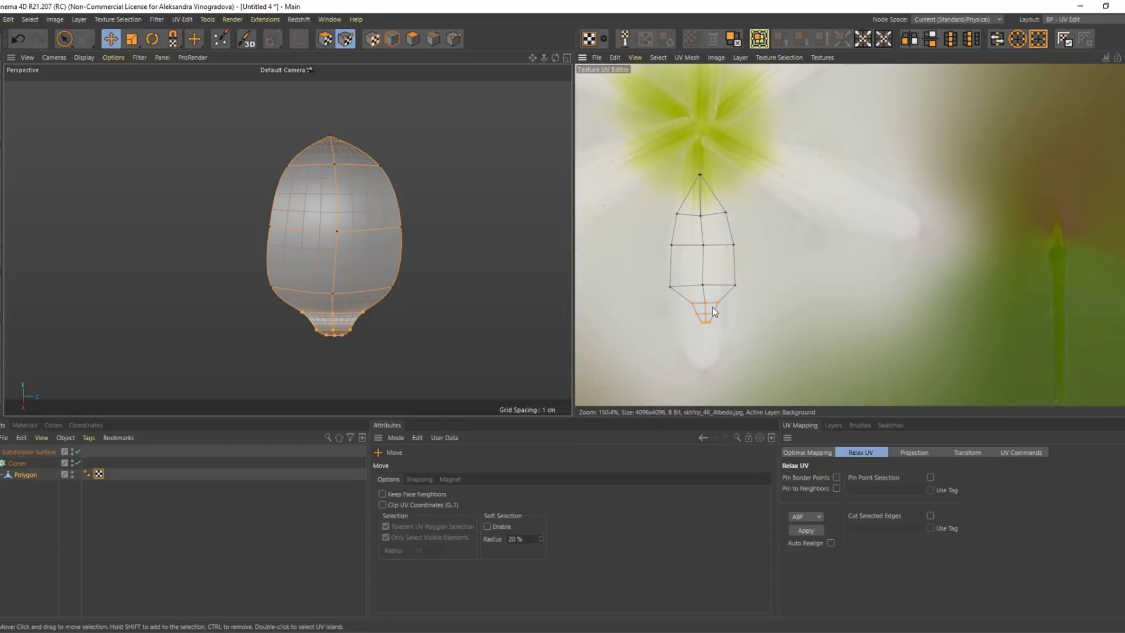
key("0")
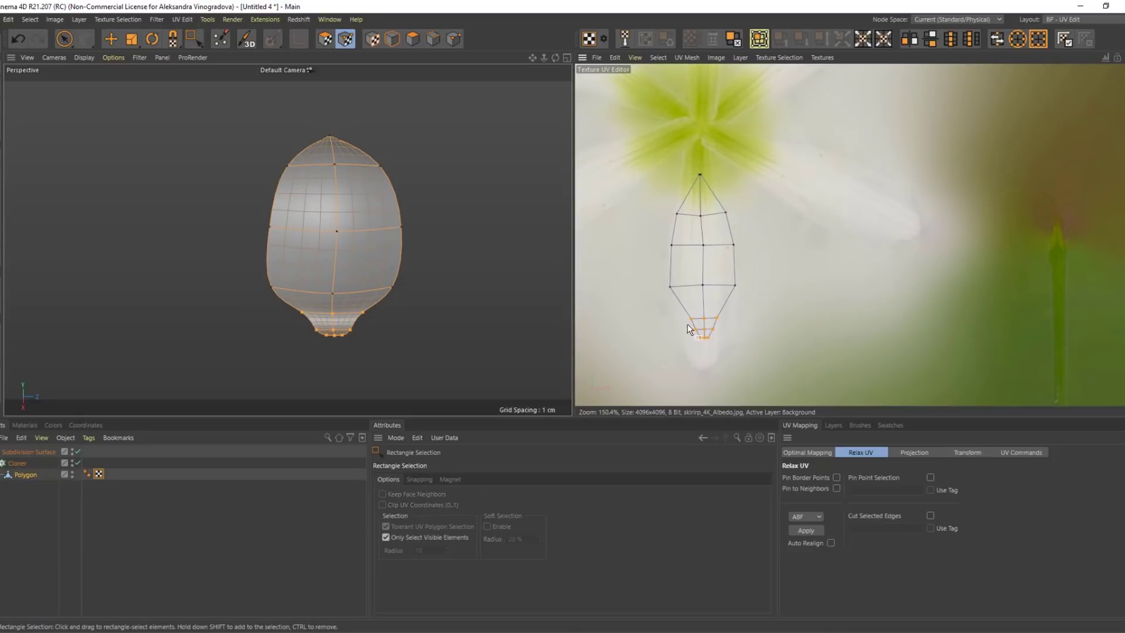
left_click_drag(687, 325, 705, 366)
key("e")
key("0")
key("e")
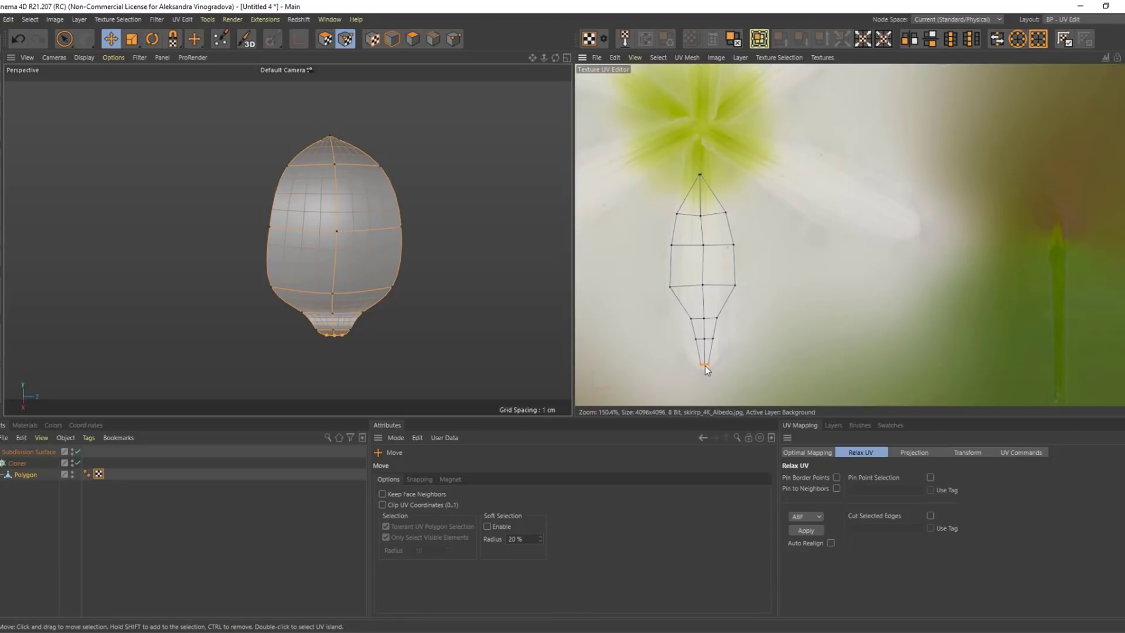
Move the island's uppermost UV points up into the green centre and raise the row below them slightly
key("0")
left_click_drag(654, 141, 698, 136)
key("e")
key("0")
left_click_drag(656, 198, 729, 202)
key("e")
Nudge the two narrow rows of UV points above the island's lower tip slightly downward
key("0")
left_click_drag(667, 279, 753, 306)
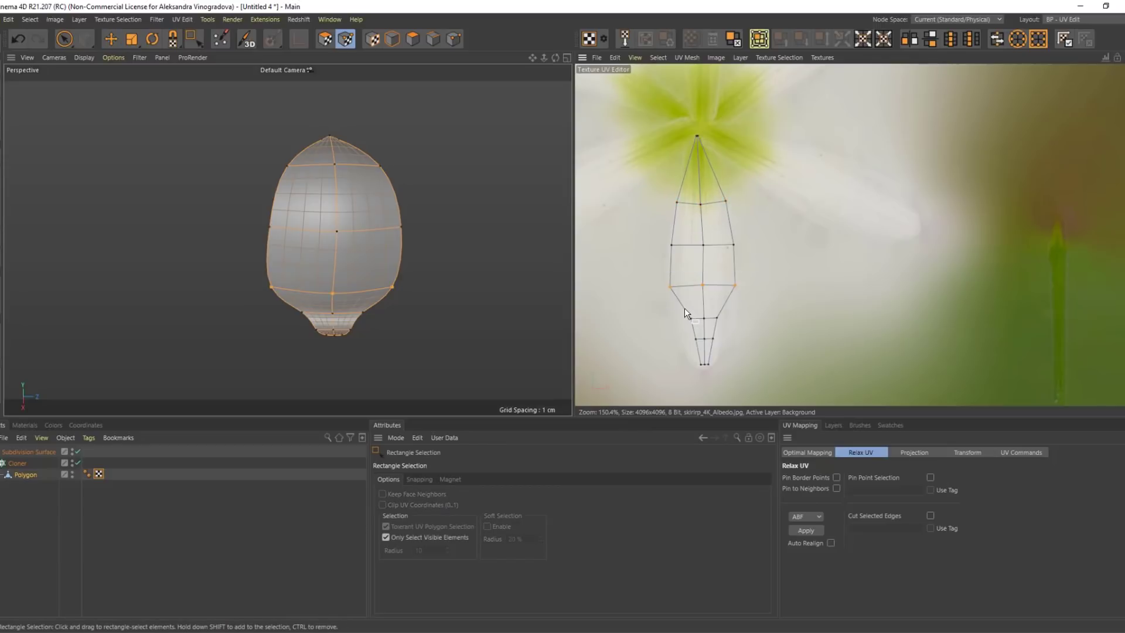
left_click_drag(683, 311, 738, 333)
key("e")
key("0")
key("e")
key("0")
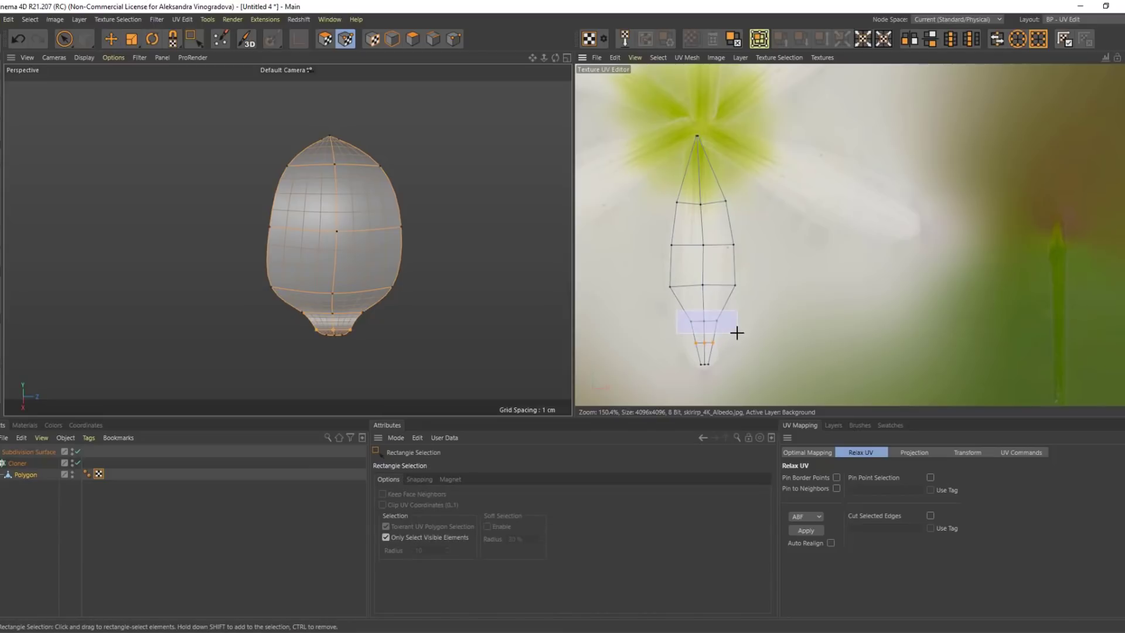
key("t")
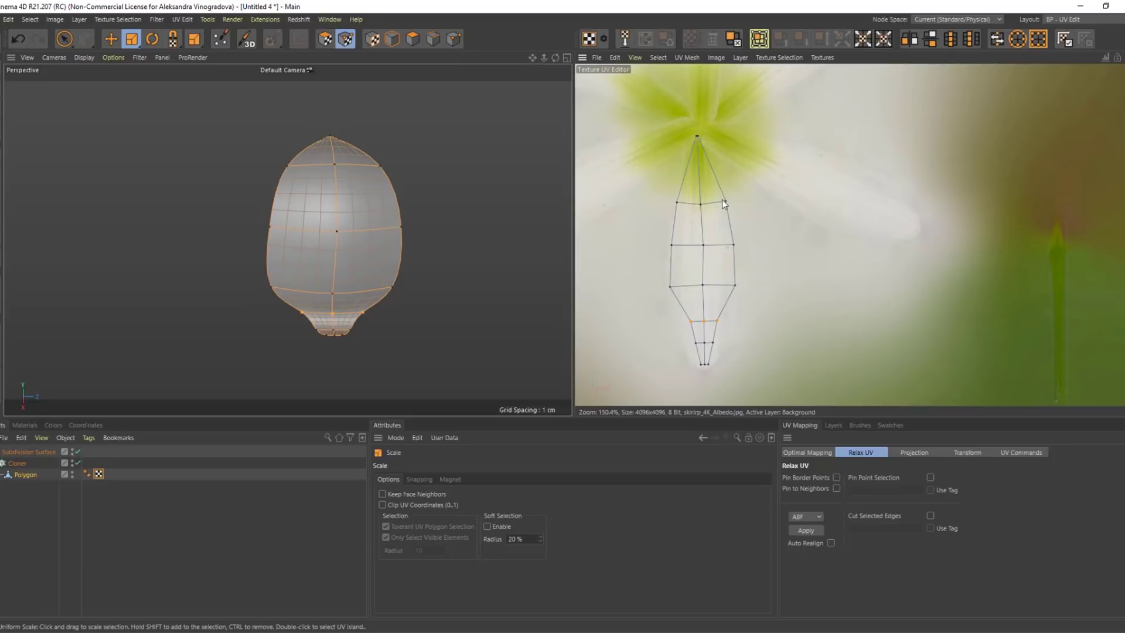
Switch to the Standard layout, leave point editing and inspect the whole flower from several angles
left_click(1096, 19)
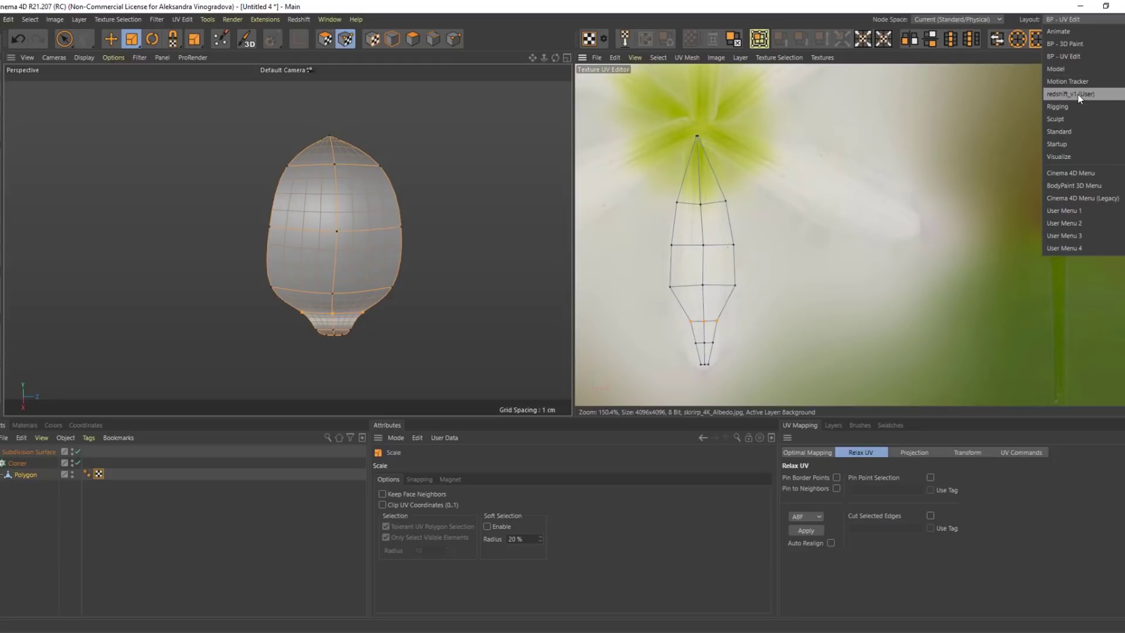
left_click(1073, 131)
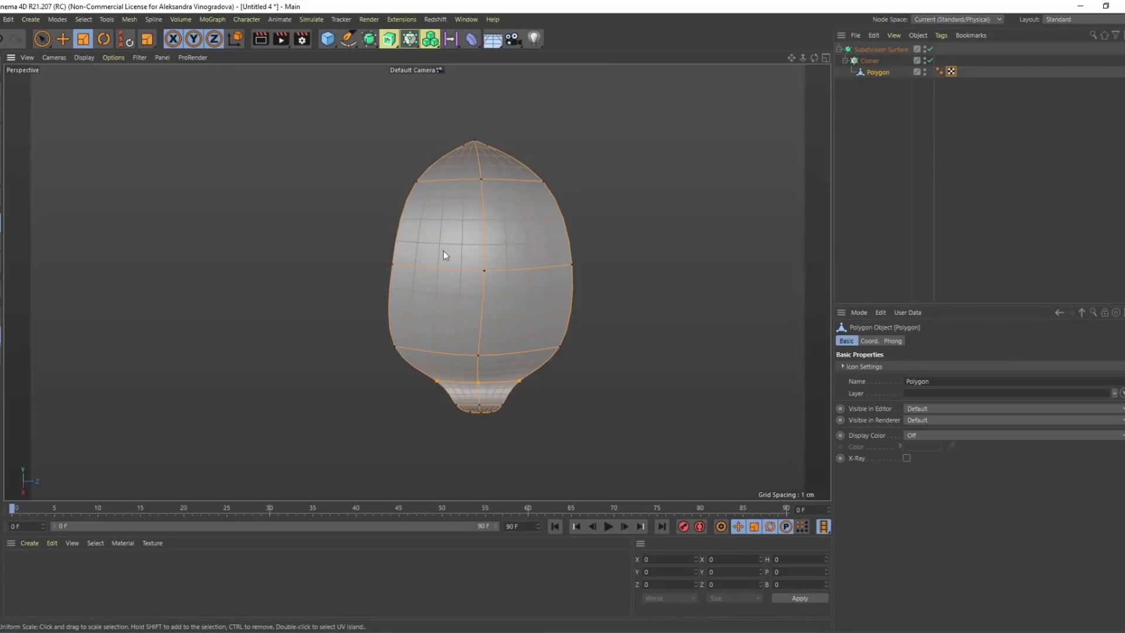
left_click_drag(443, 251, 532, 245, "alt")
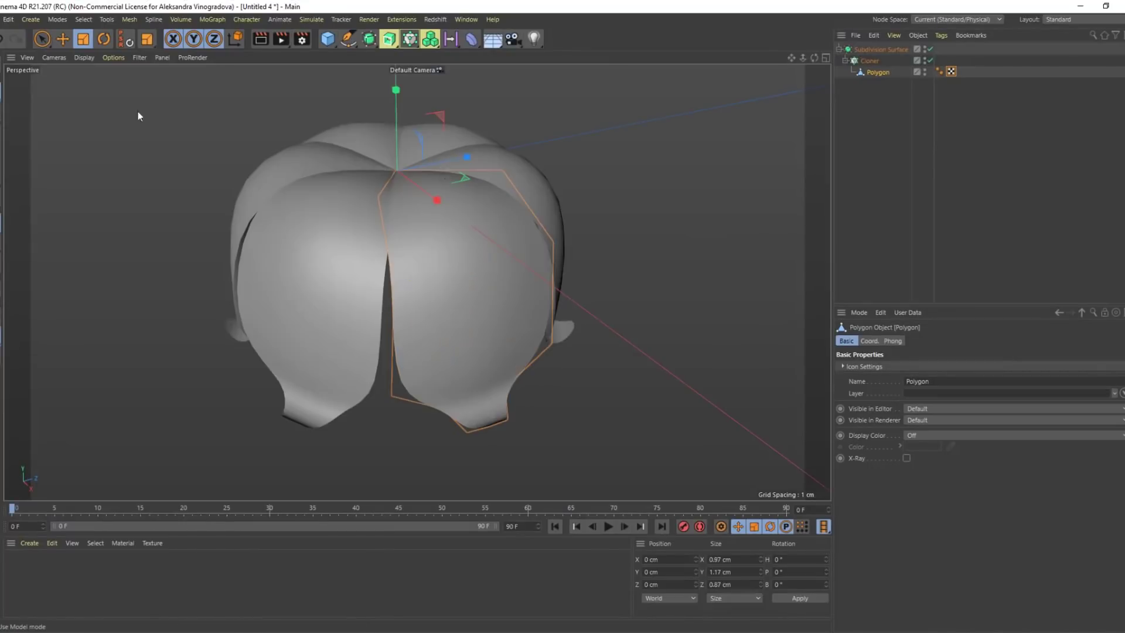
left_click(602, 156)
left_click_drag(511, 221, 563, 193, "alt")
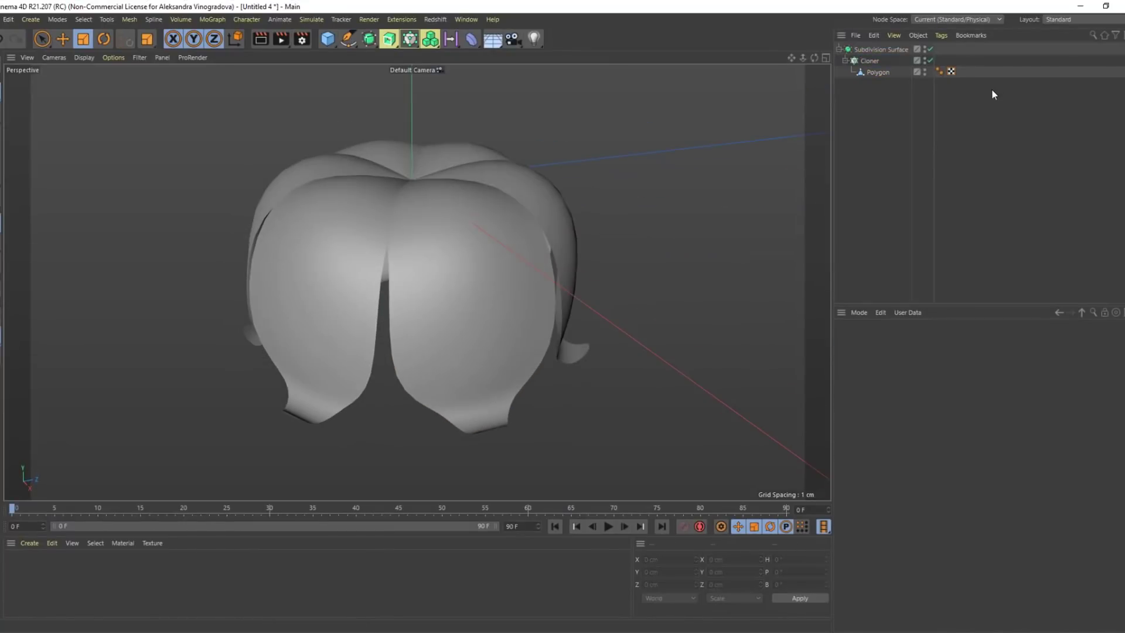
left_click(952, 71)
left_click_drag(515, 268, 564, 258, "alt")
Examine the lily-of-the-valley reference photos for the flower's inner parts, and clear the photo window out of the way
left_click(543, 192)
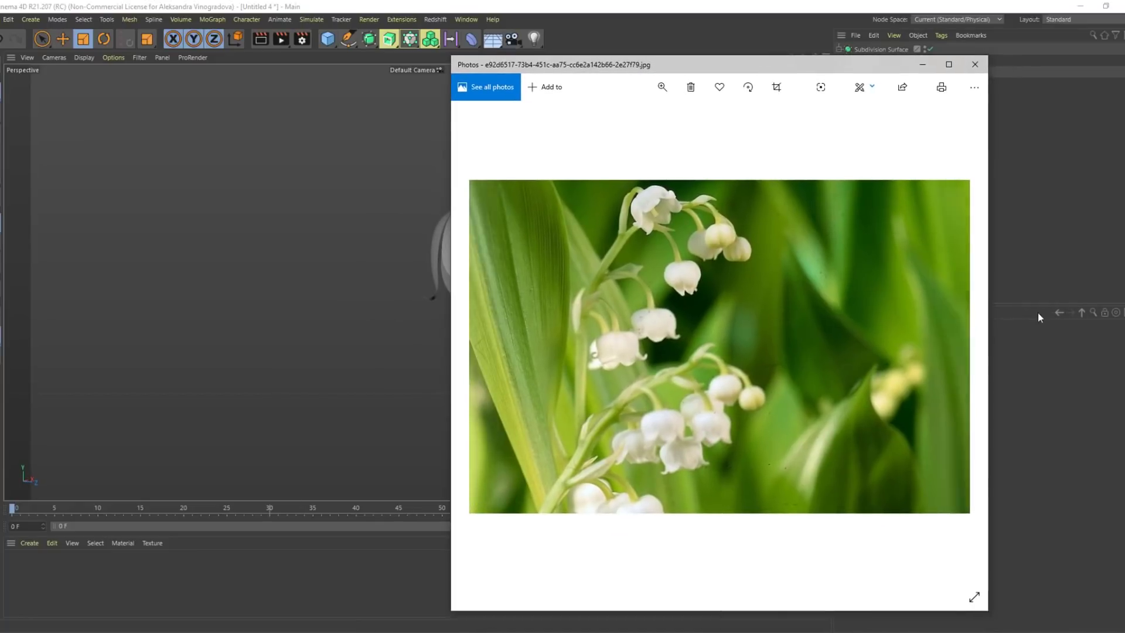
left_click(971, 346)
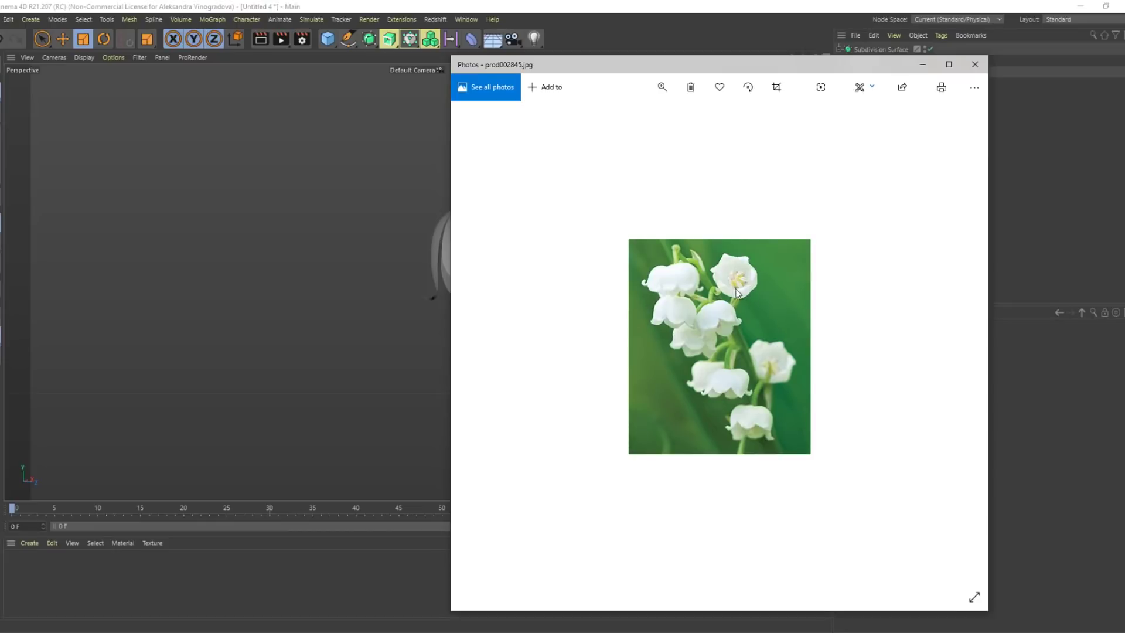
left_click_drag(772, 68, 1124, 112)
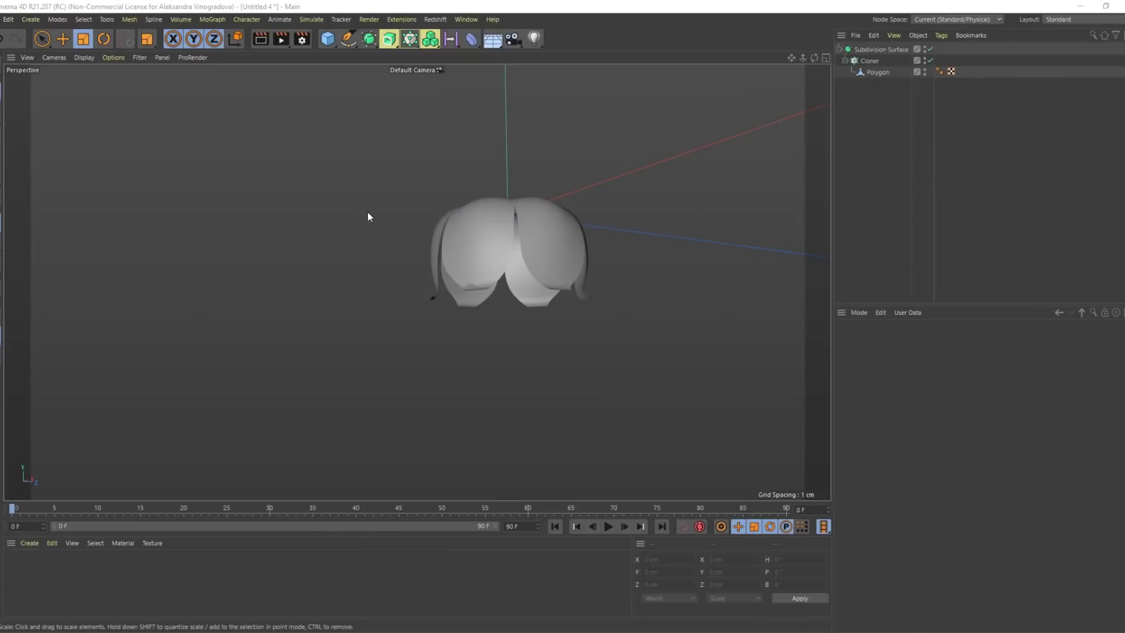
Add a Polygon primitive with a width and height of 1 cm, and hide the petal flower in the viewport
left_click(880, 50)
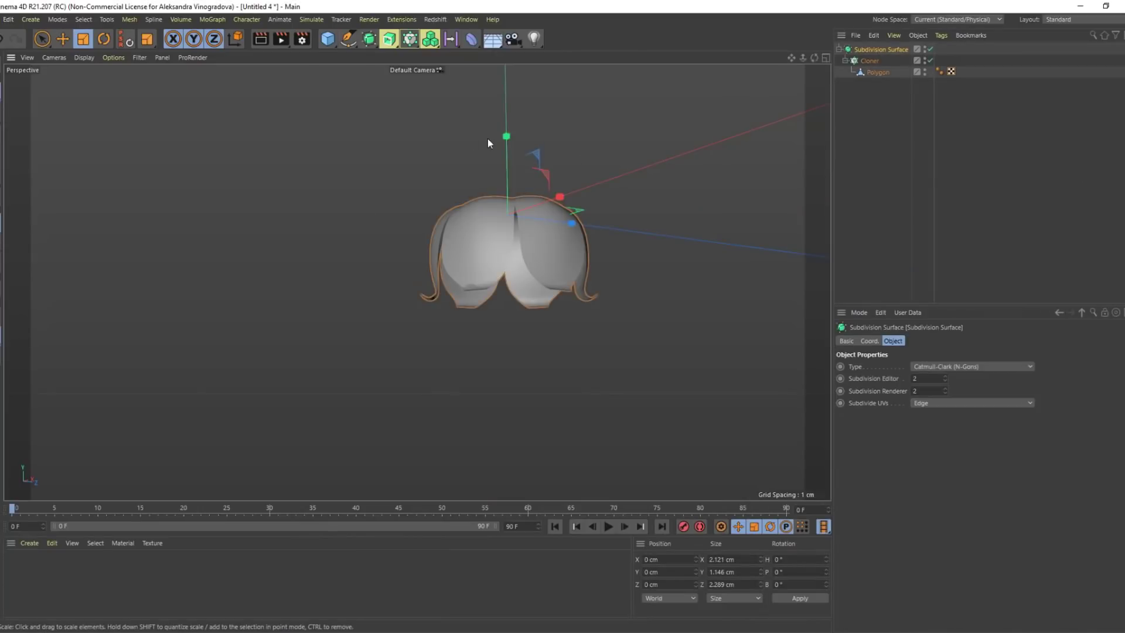
left_click_drag(487, 138, 494, 200, "alt")
left_click(327, 39)
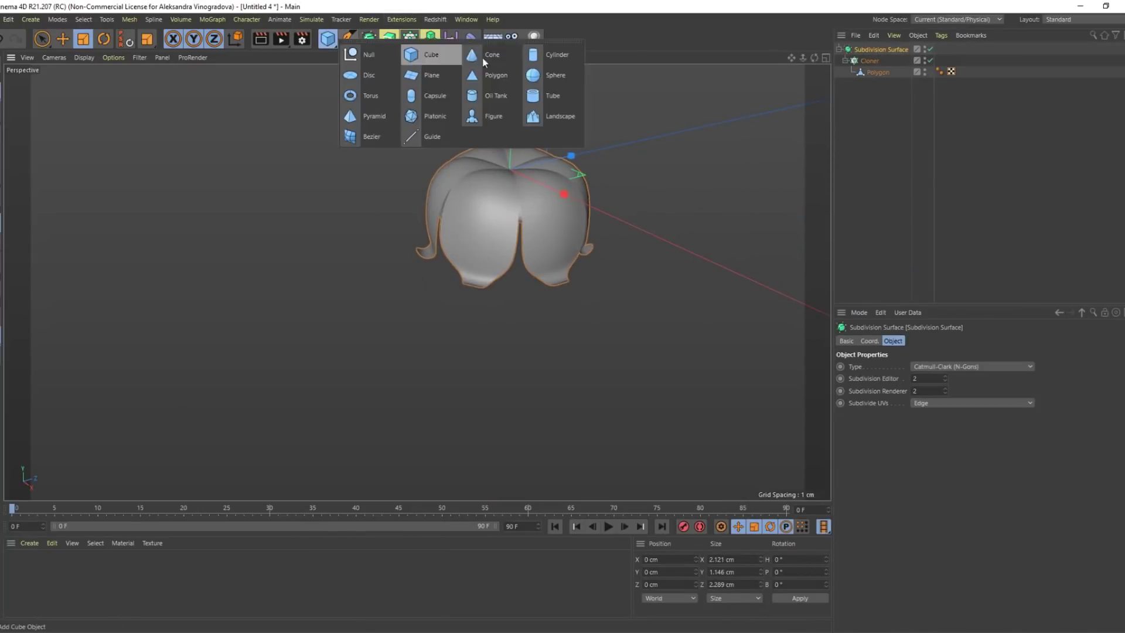
left_click(469, 76)
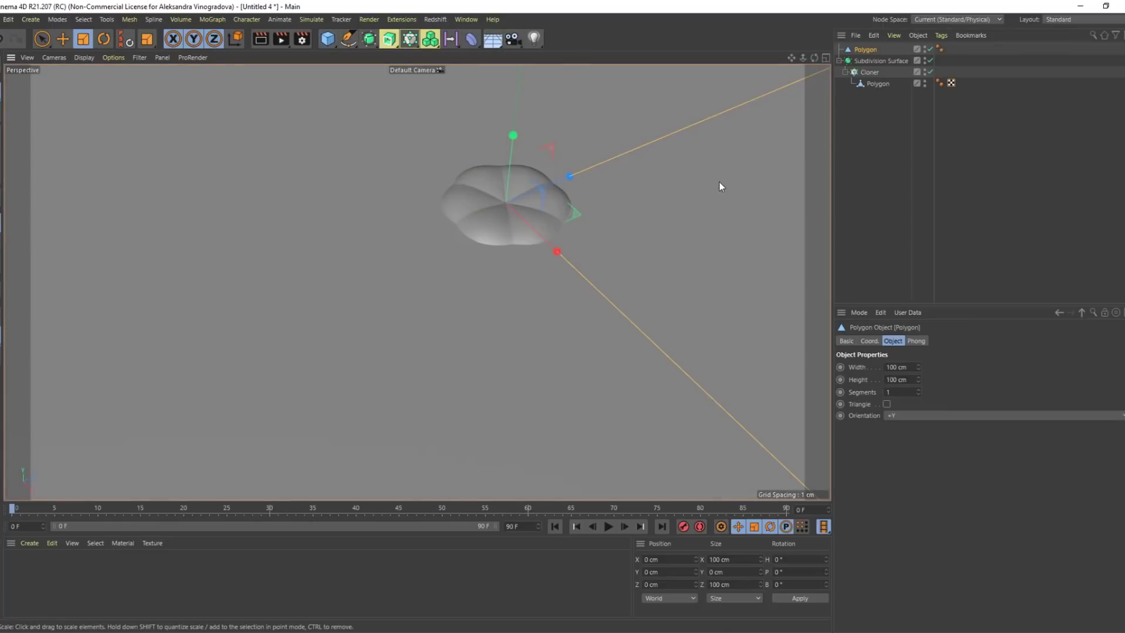
double_click(897, 367)
type("1")
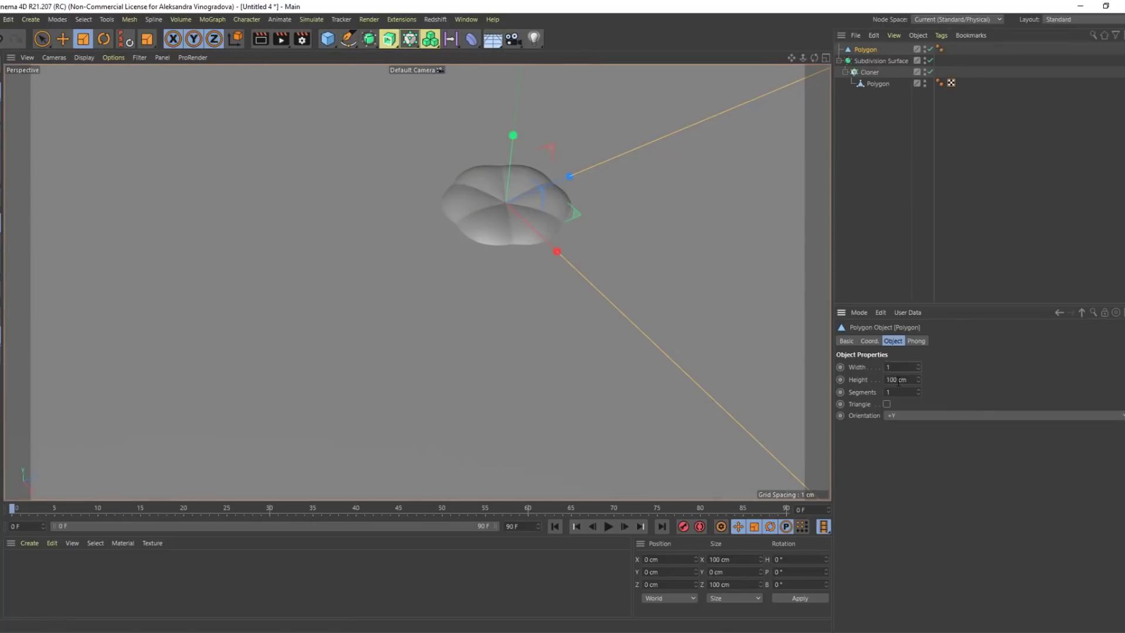
key("Tab")
type("1")
key("Return")
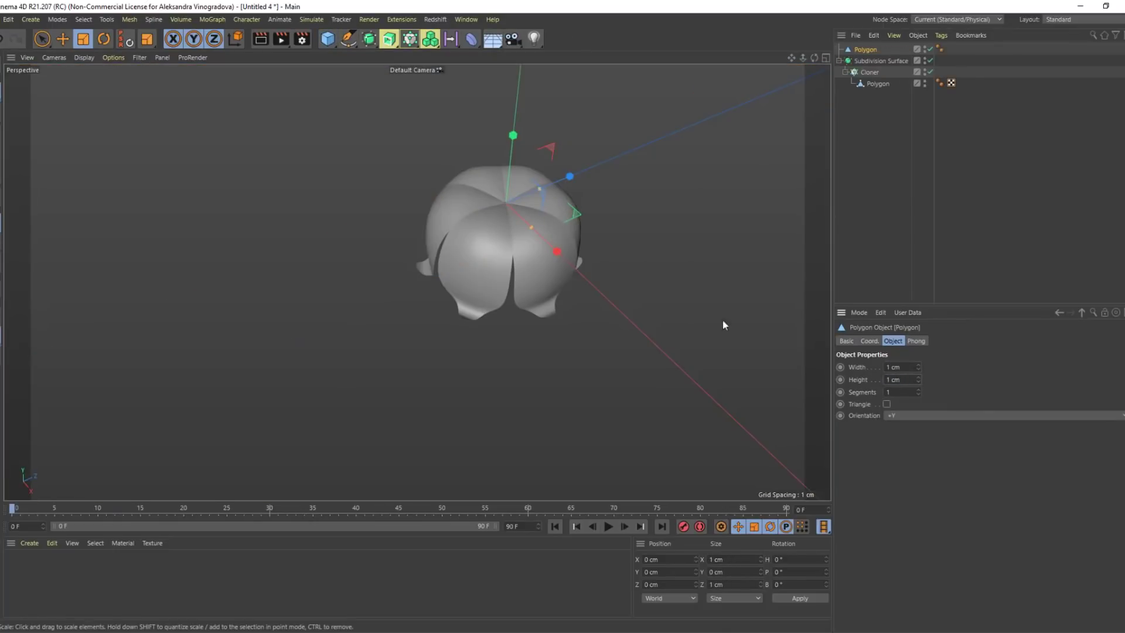
left_click(925, 59)
left_click(924, 69)
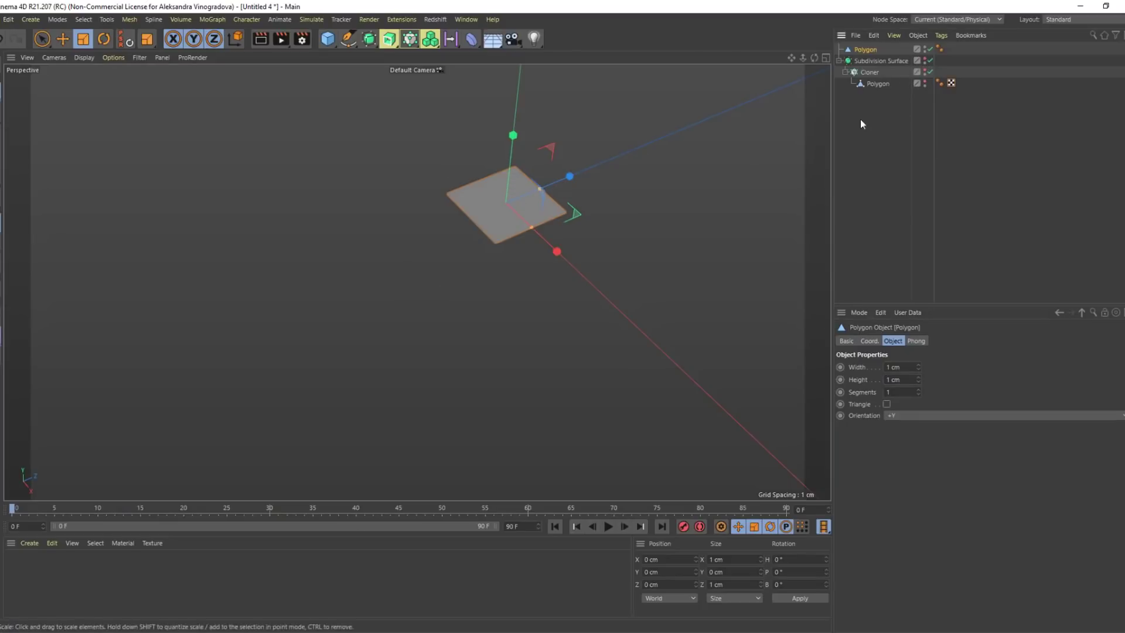
Shift the new polygon about 0.5 cm along X, make it editable and move only its axis back to X 0
scroll(544, 159, "up", 2)
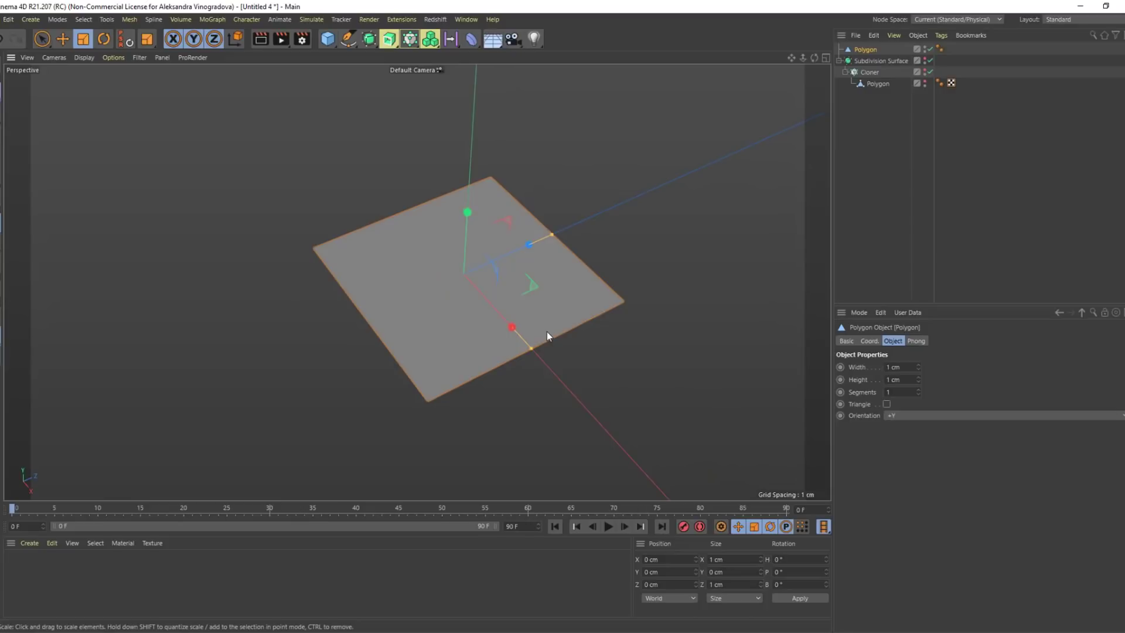
key("e")
left_click_drag(510, 326, 569, 417)
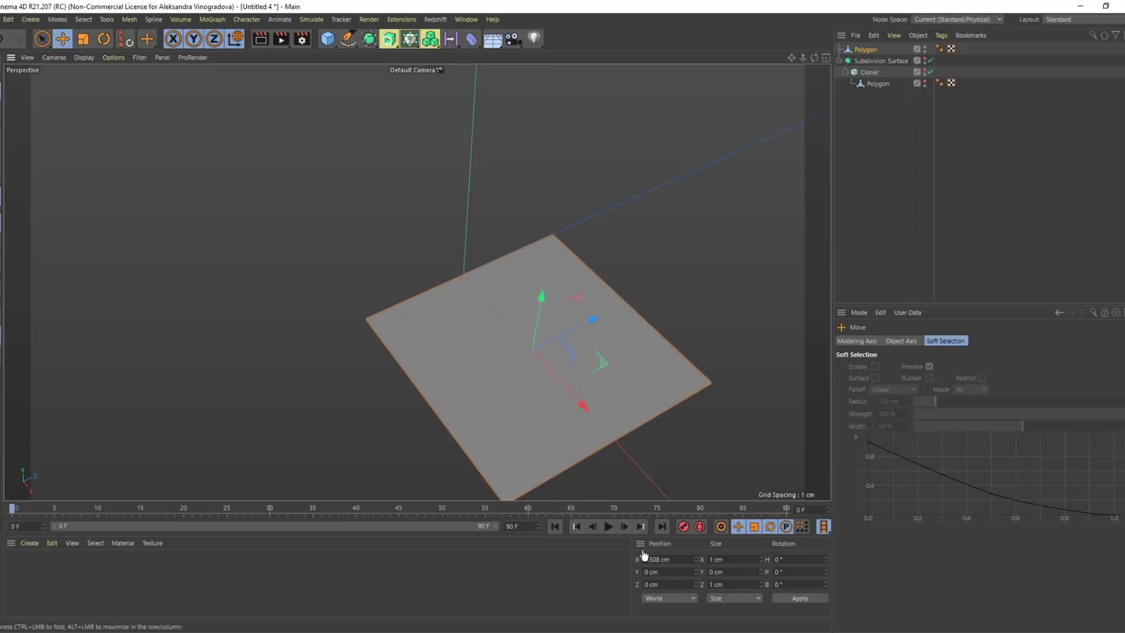
double_click(660, 560)
type("0")
key("Return")
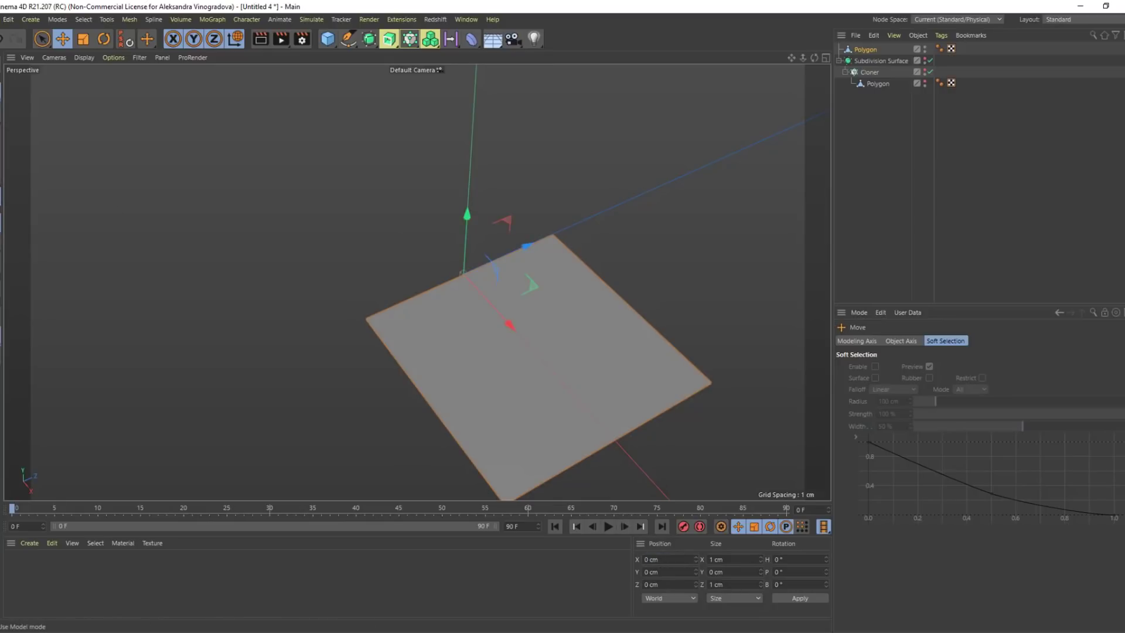
Scale the polygon along Z into a narrow strip about 0.11 cm wide
key("0")
key("t")
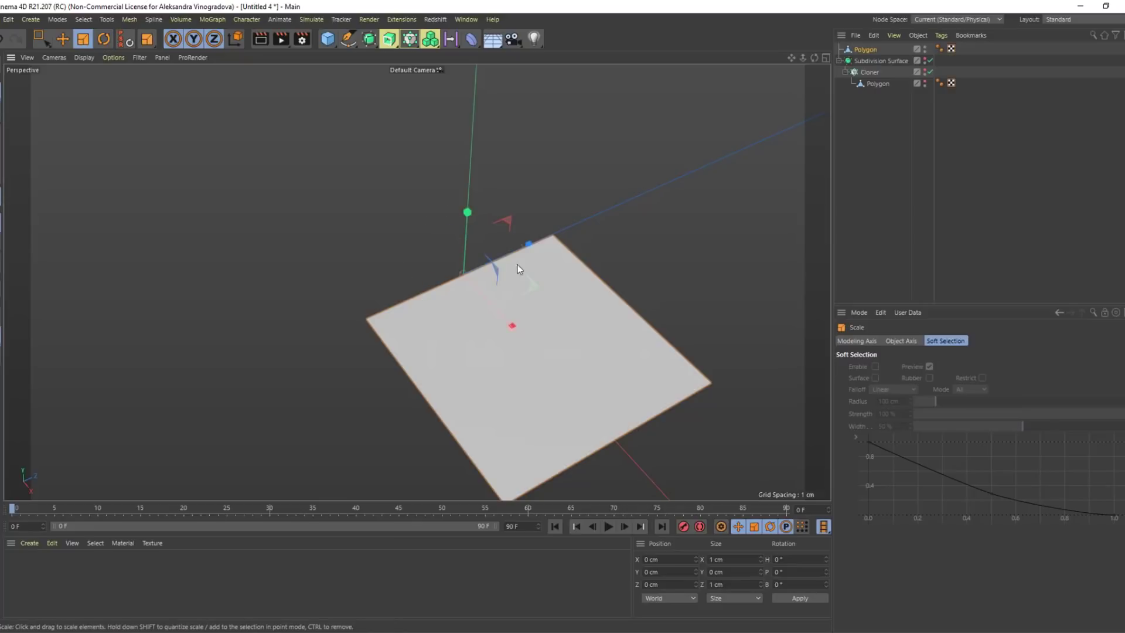
left_click_drag(525, 248, 471, 270)
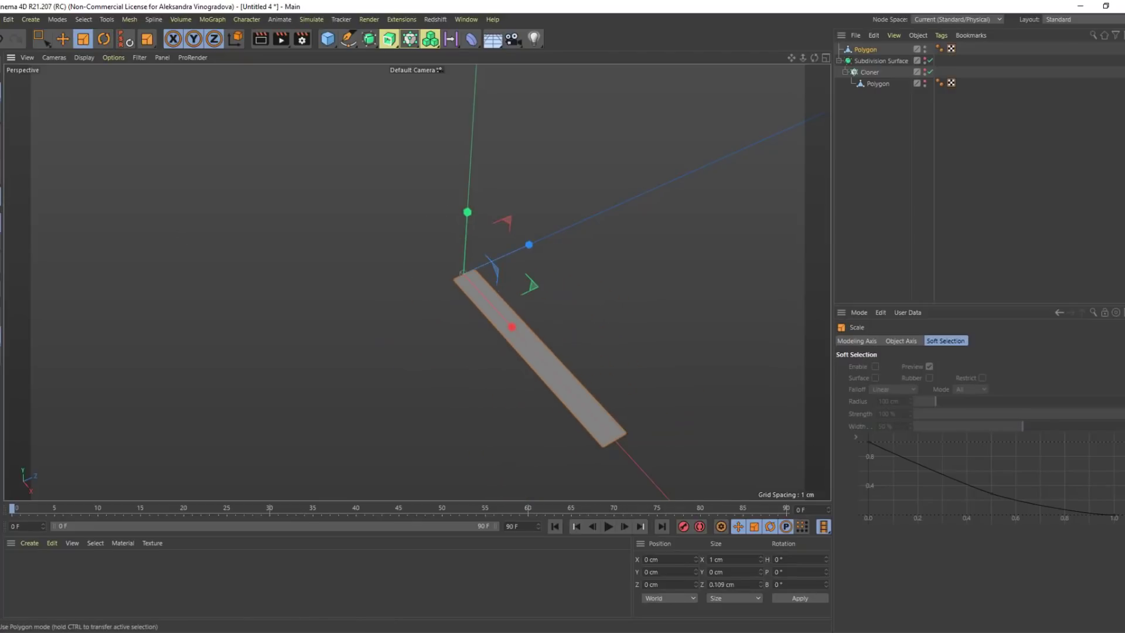
Shorten the strip by moving its outer end edge back along X to about 0.3 cm
left_click(622, 441)
key("e")
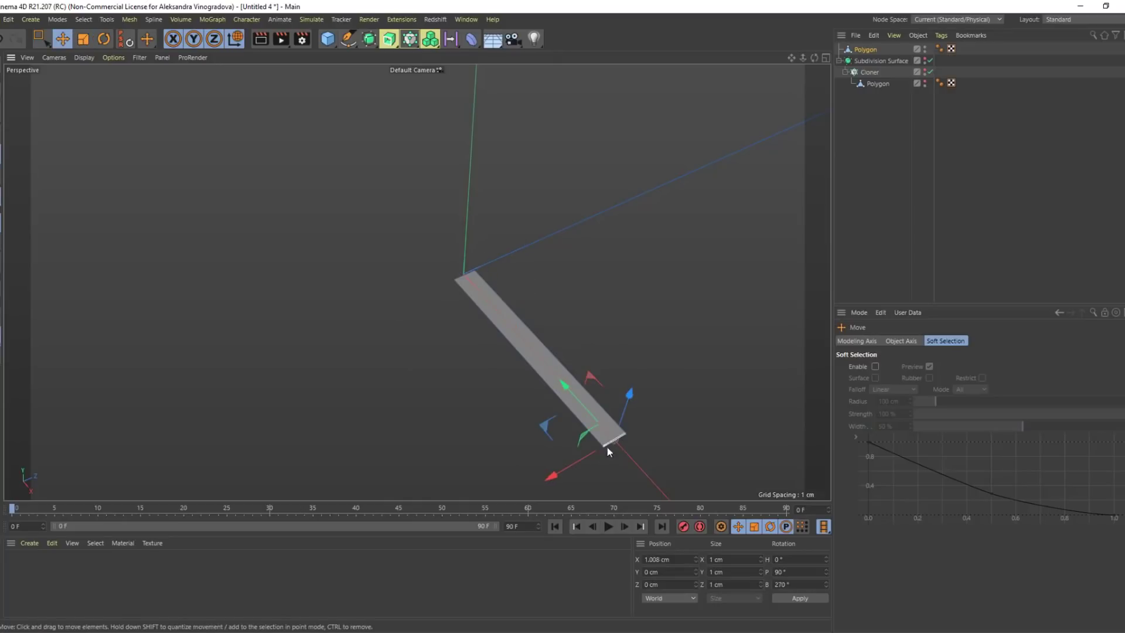
left_click_drag(387, 392, 345, 392, "alt")
left_click(589, 430)
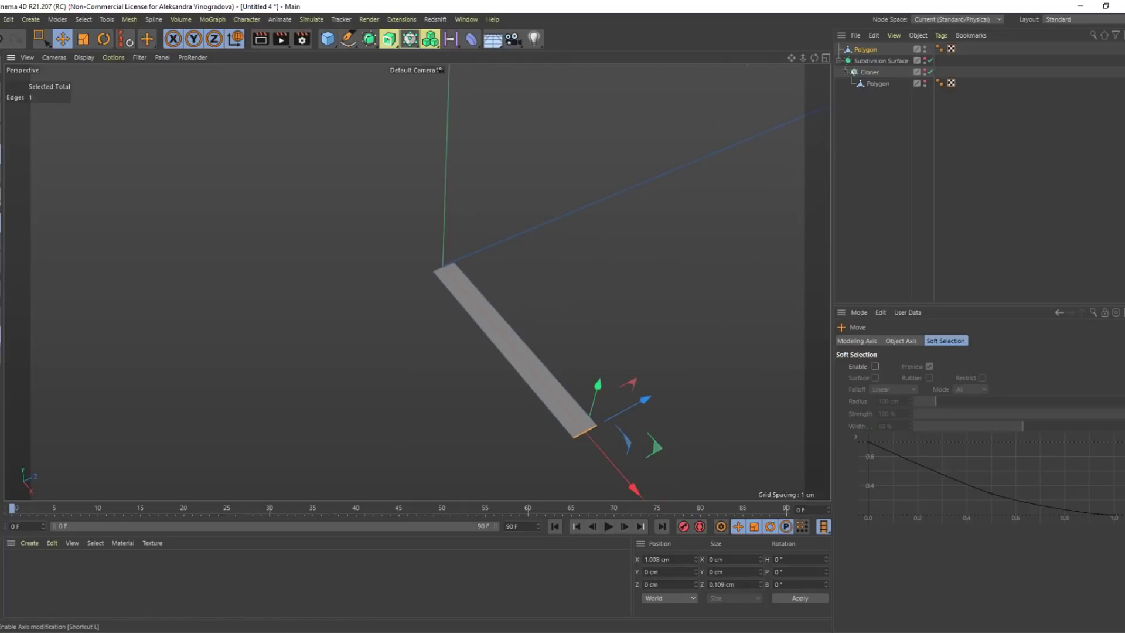
left_click_drag(625, 486, 480, 377)
middle_click_drag(481, 378, 484, 366, "alt")
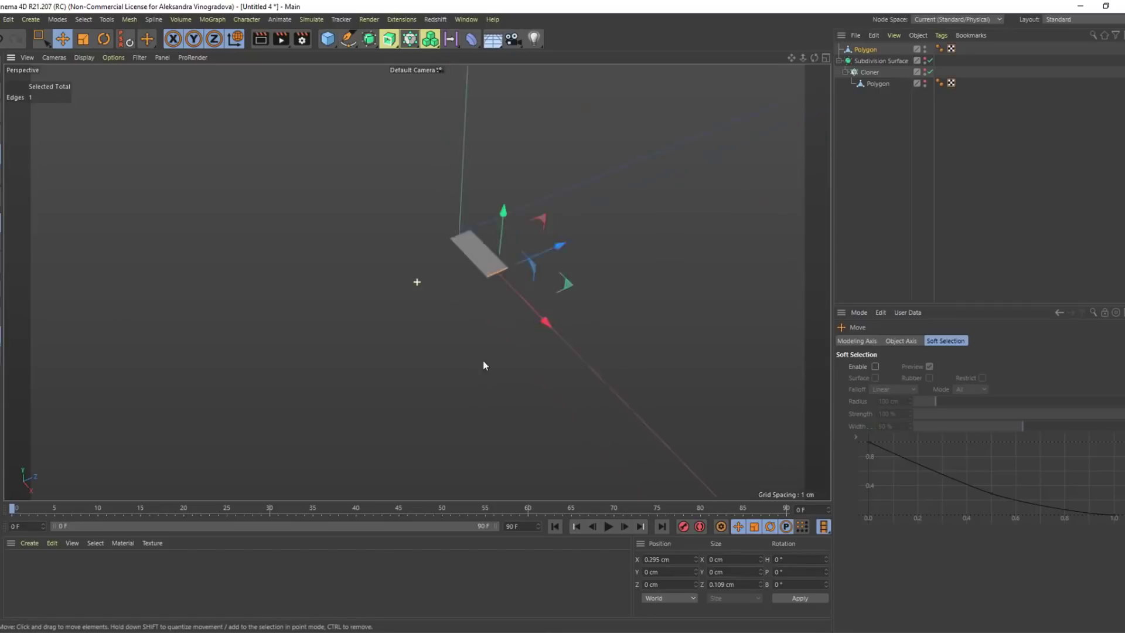
Move the strip's outer edge to about X 0.2 cm, Y -0.11 cm, and bring the flower reference photo back up
left_click_drag(484, 362, 549, 325, "alt")
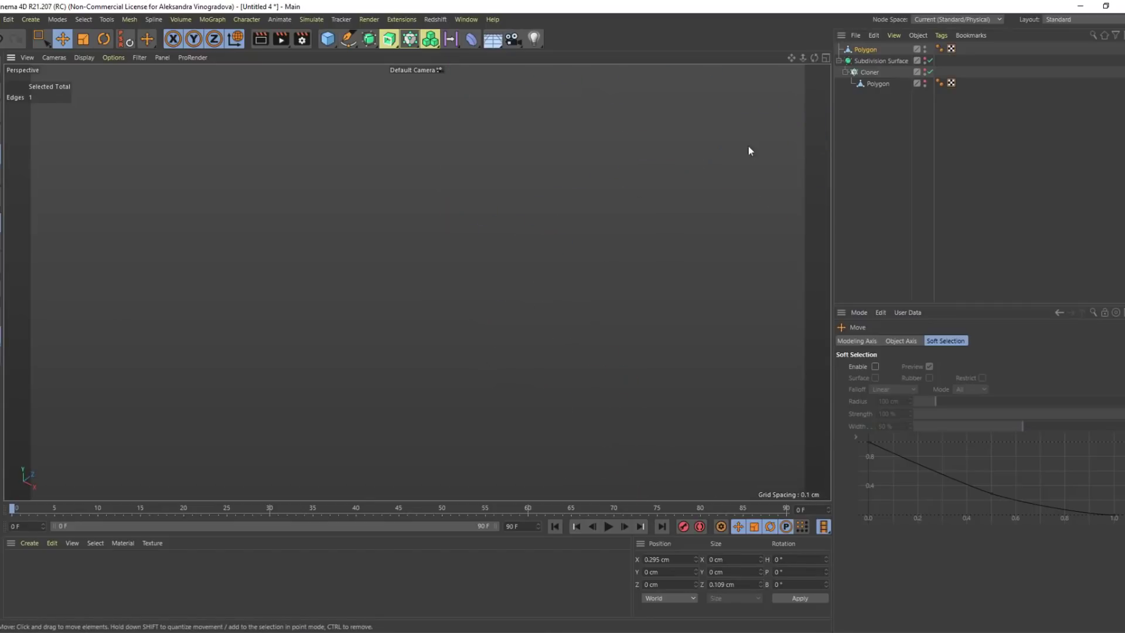
left_click(878, 51)
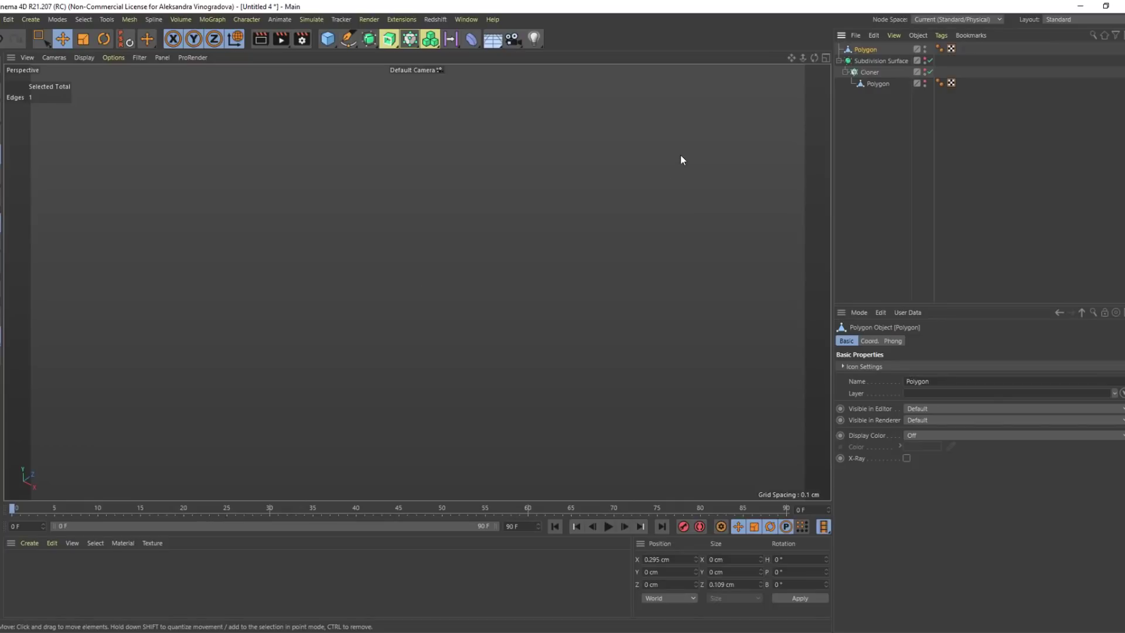
left_click_drag(681, 156, 601, 218, "alt")
left_click(1, 92)
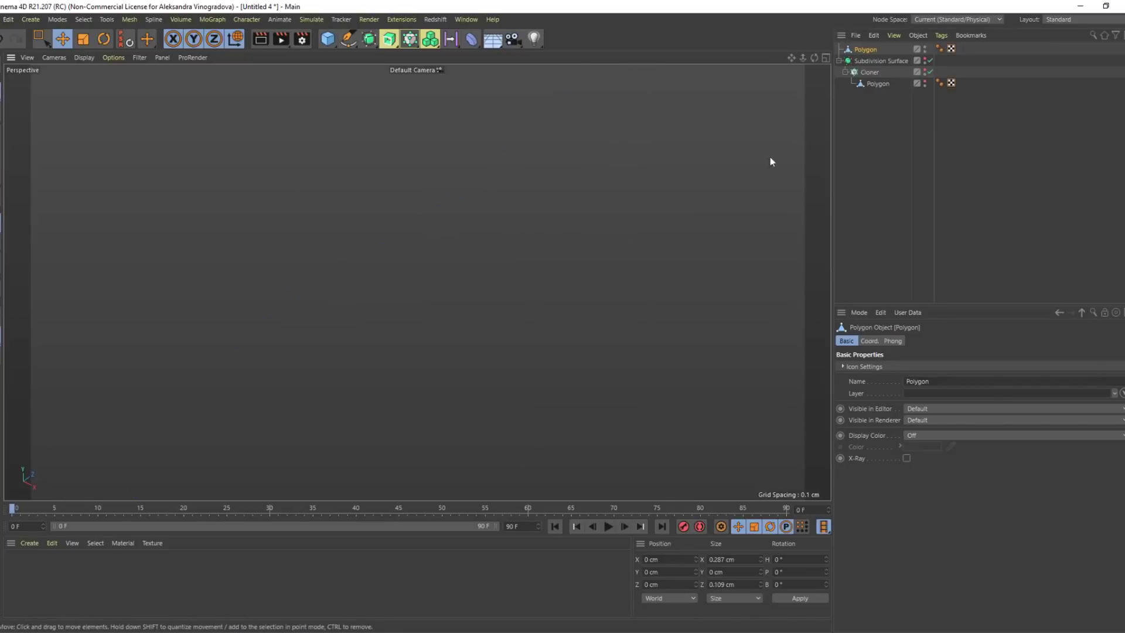
left_click(859, 49)
left_click_drag(434, 235, 419, 297, "alt")
left_click_drag(392, 377, 228, 302, "alt")
left_click(0, 154)
left_click_drag(597, 389, 534, 246, "alt")
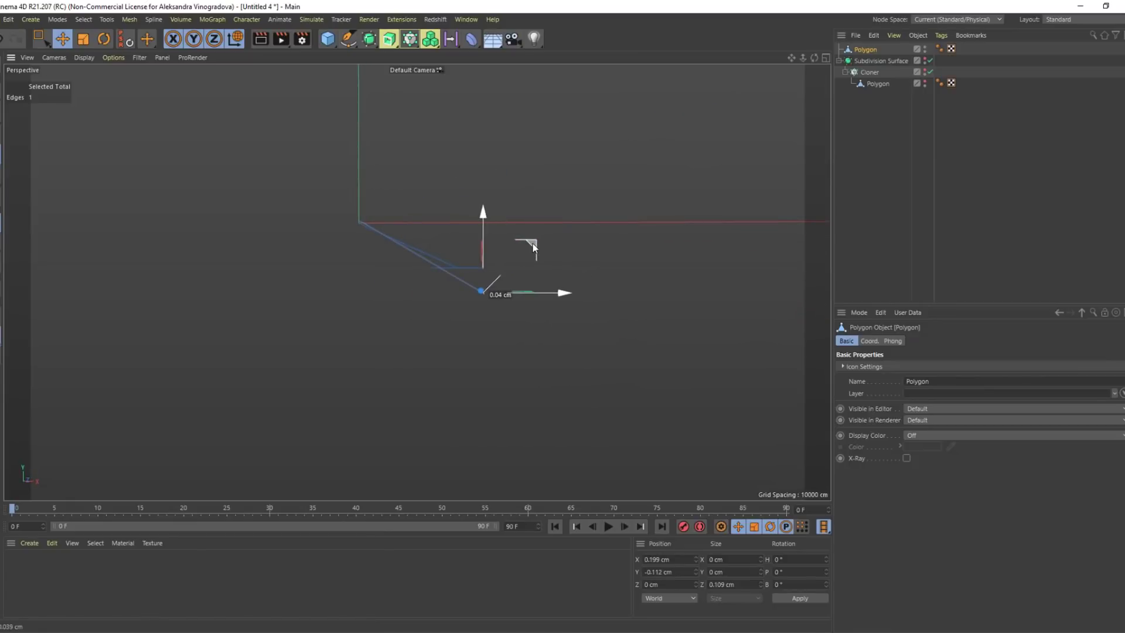
key("alt+Tab")
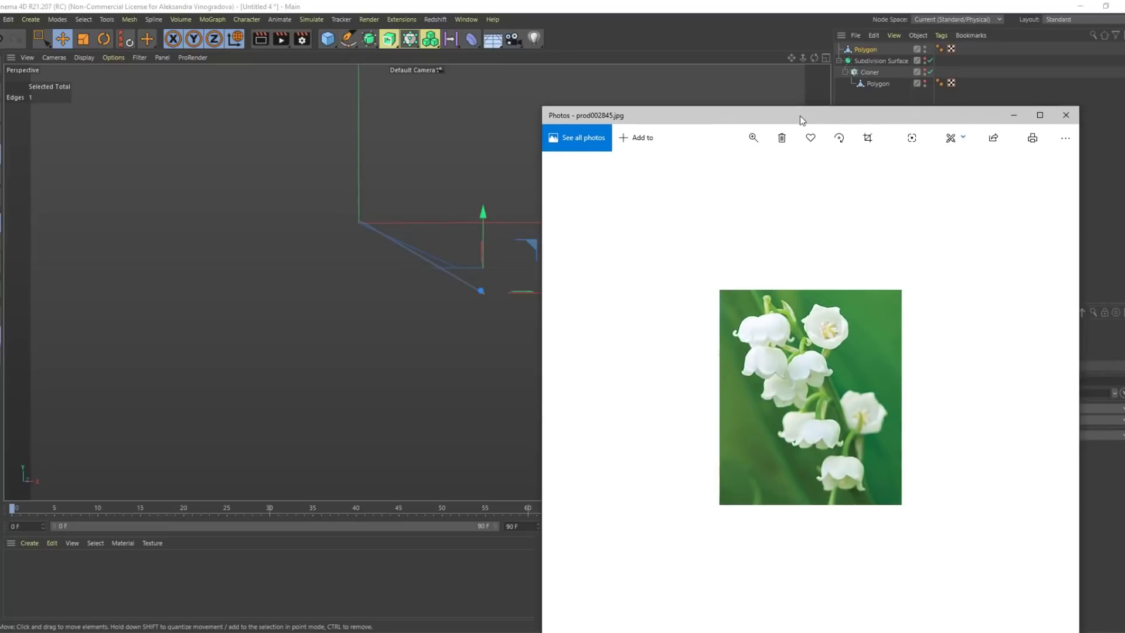
Extrude the strip's outer edge downward three times along an inward curve, ending at about X 0.04 cm, Y -0.52 cm
key("alt+Tab")
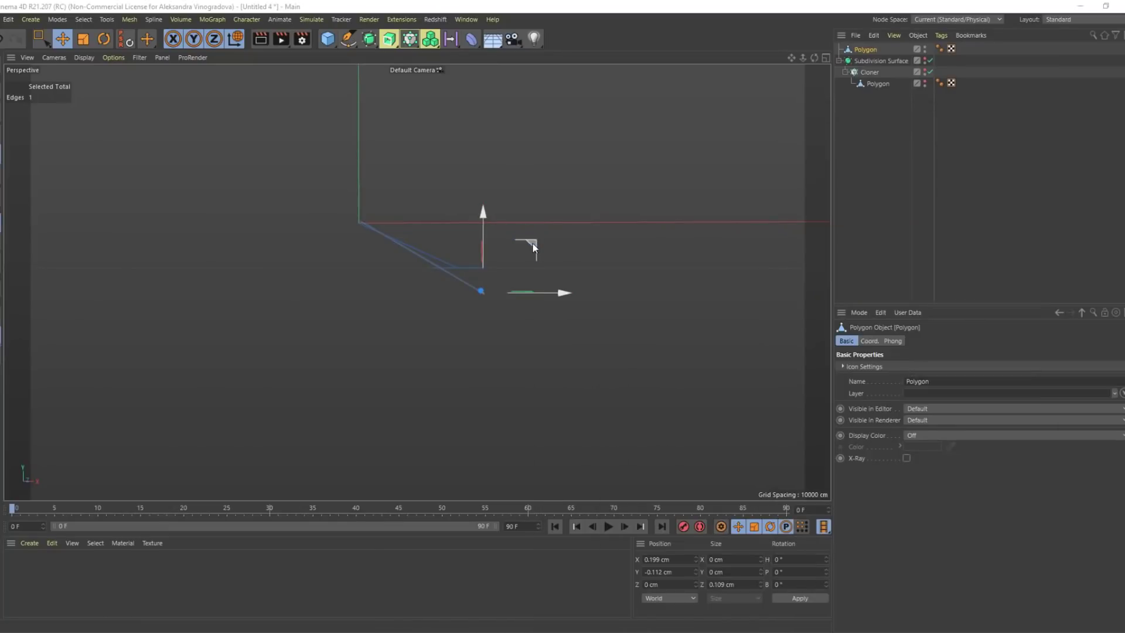
left_click_drag(526, 240, 524, 329)
middle_click_drag(524, 330, 539, 220, "alt")
left_click_drag(539, 219, 512, 427)
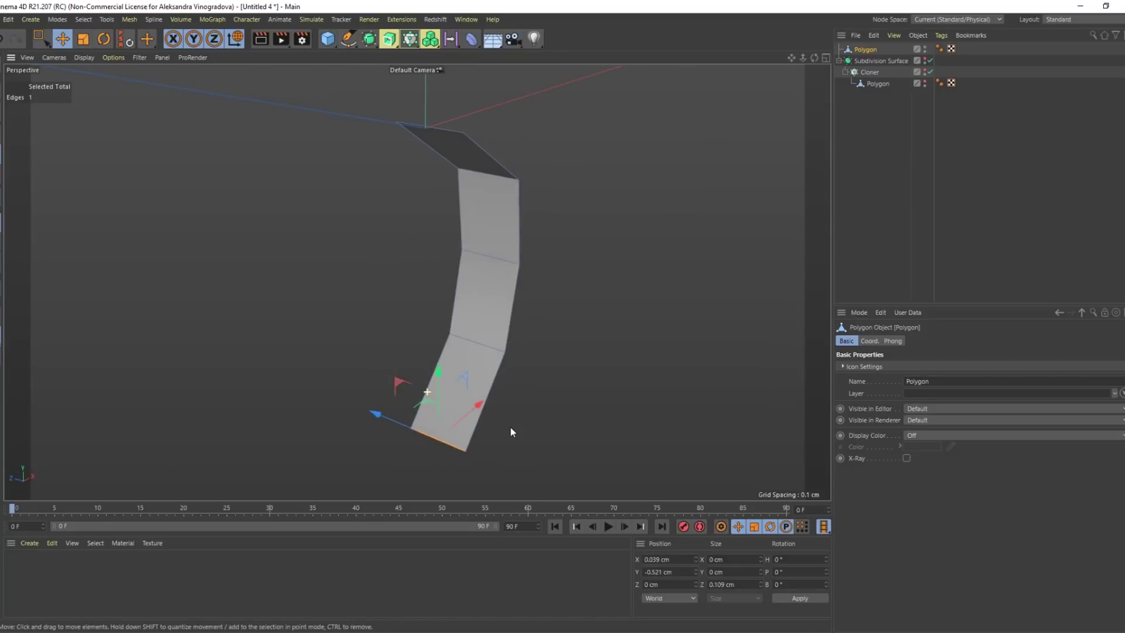
Scale the strip's bottom end edge to a point and narrow the cross edge just above it
key("t")
left_click_drag(498, 492, 659, 210, "alt")
left_click(558, 343)
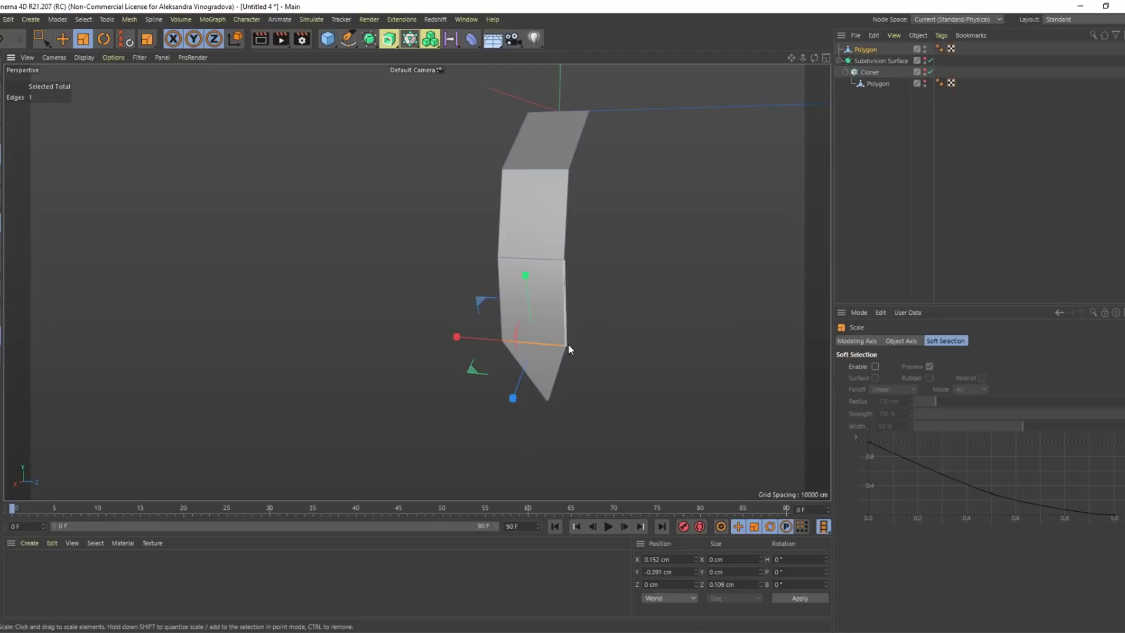
left_click_drag(456, 336, 496, 334)
Narrow the strip's top edge to about 0.02 cm along Z and the cross edge below it to about 0.095 cm
left_click(569, 111)
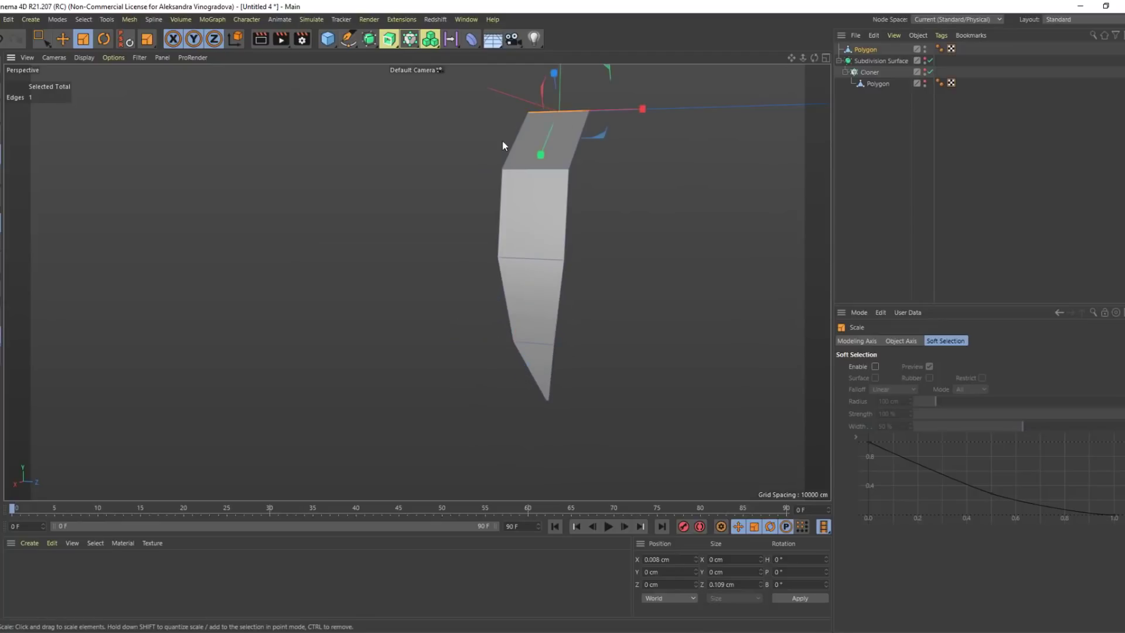
left_click_drag(646, 108, 576, 117)
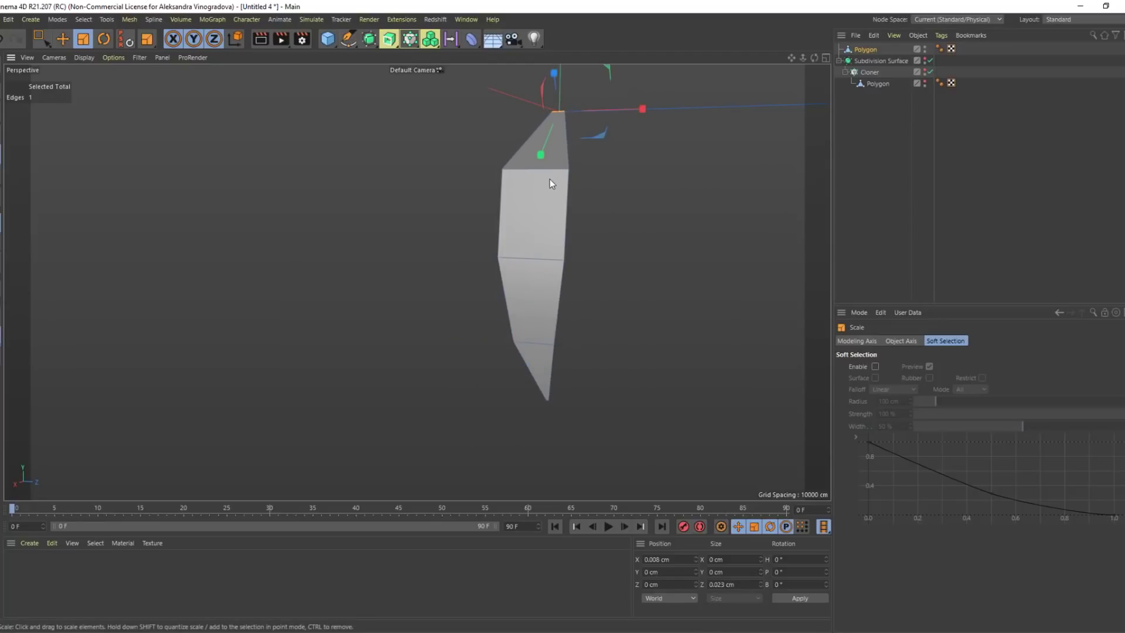
left_click(541, 171)
left_click_drag(452, 169, 463, 169)
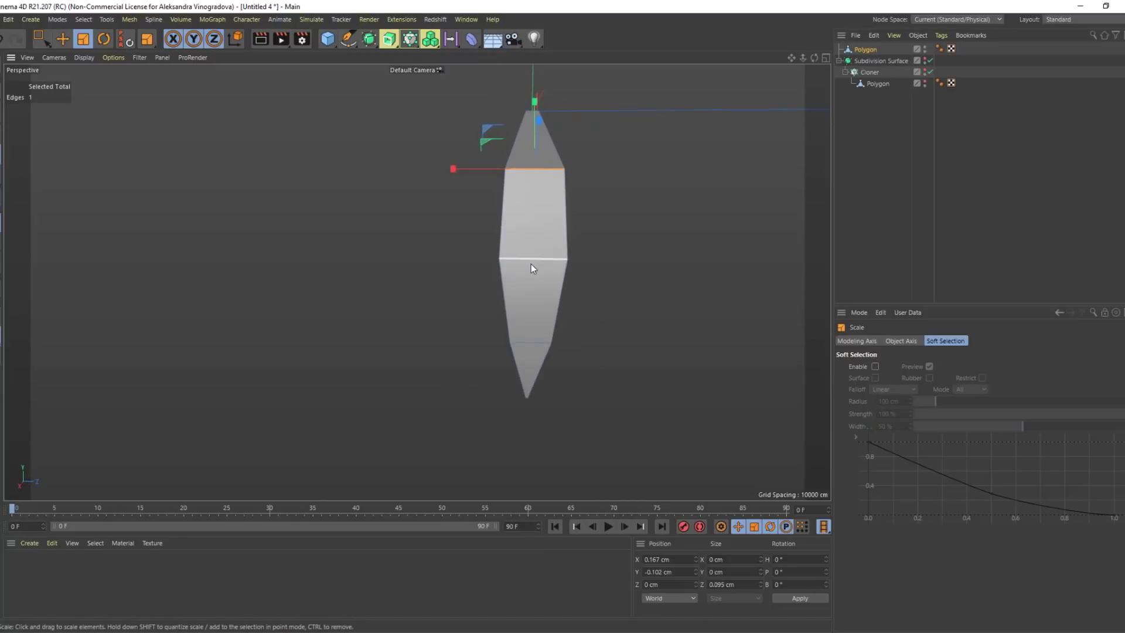
Ring-select the strip's cross edges and subdivide them to split the strip lengthwise into four columns
key("u")
key("b")
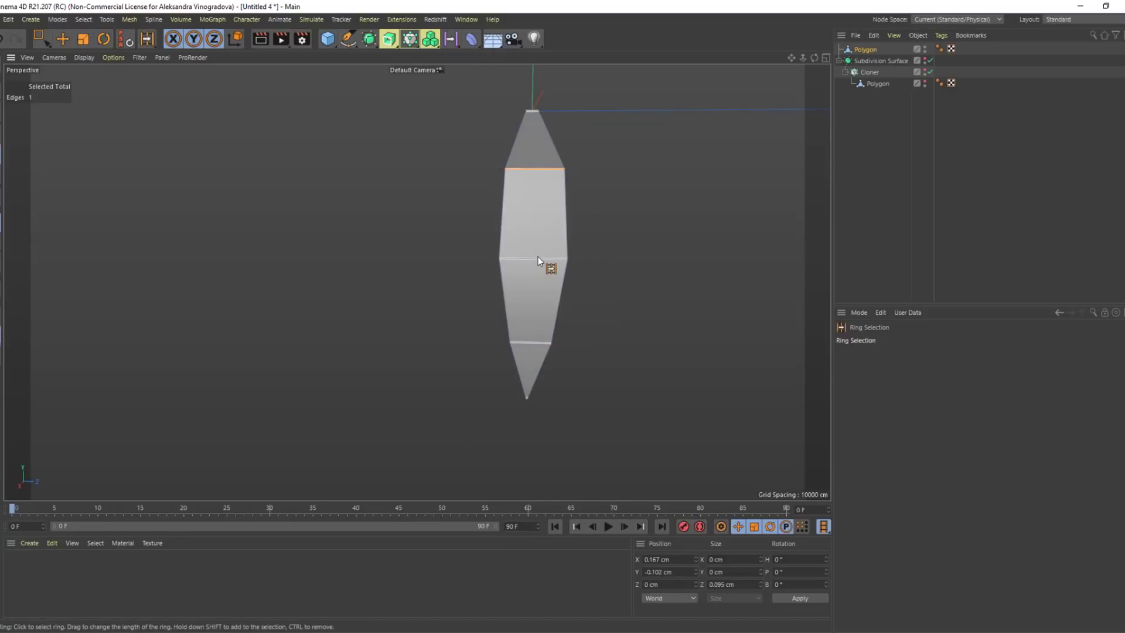
left_click(538, 258)
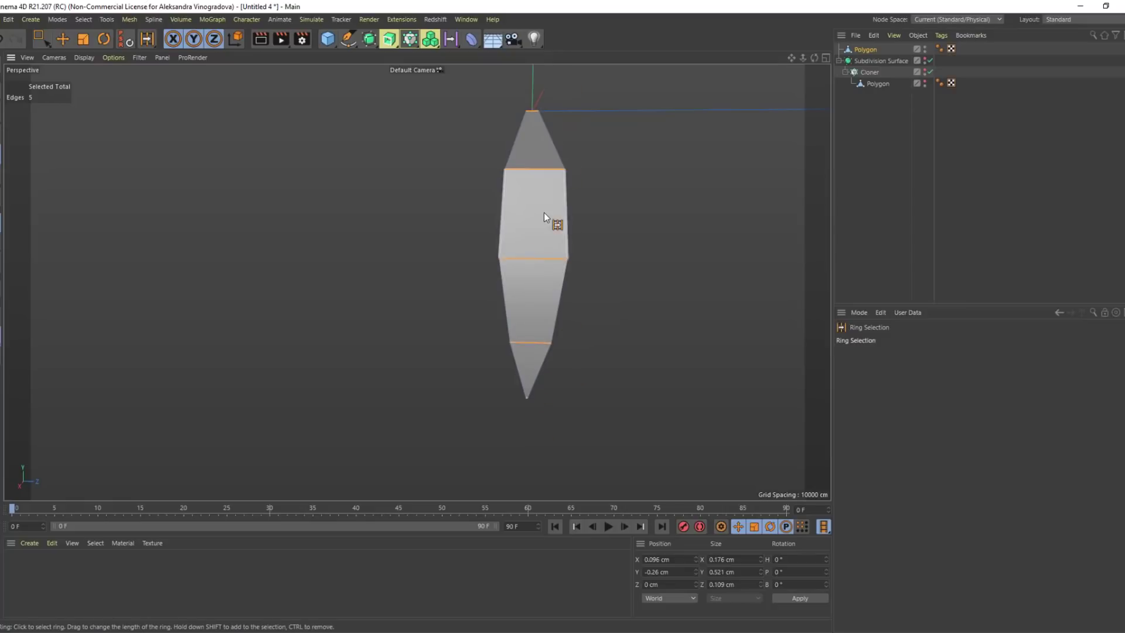
middle_click_drag(544, 212, 546, 259, "alt")
left_click(549, 262, "shift")
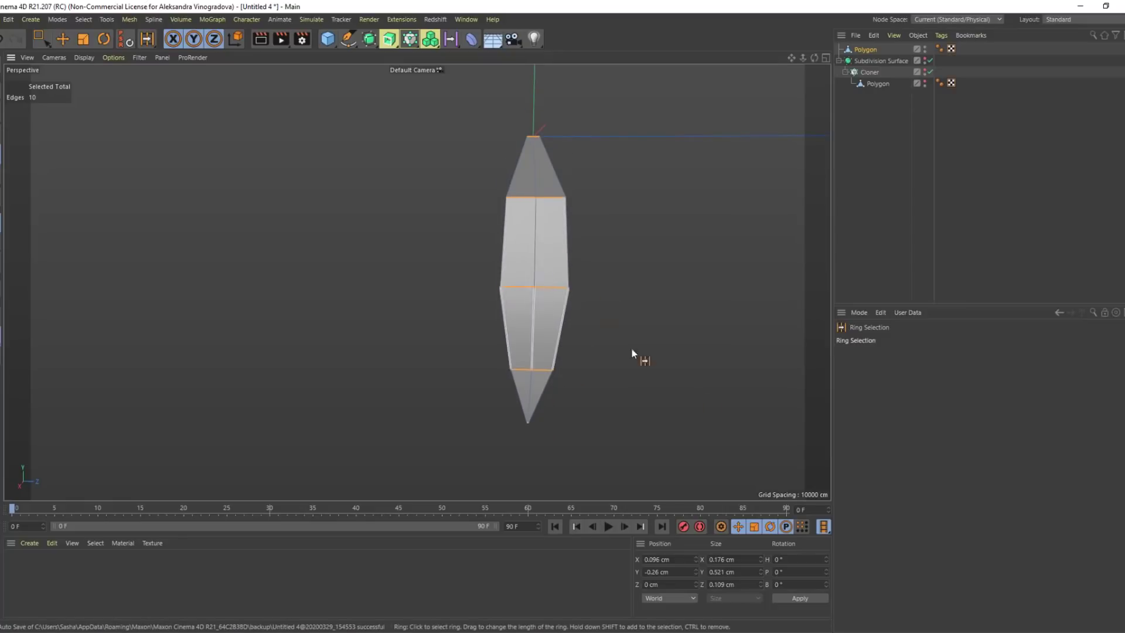
left_click_drag(761, 328, 777, 380, "alt")
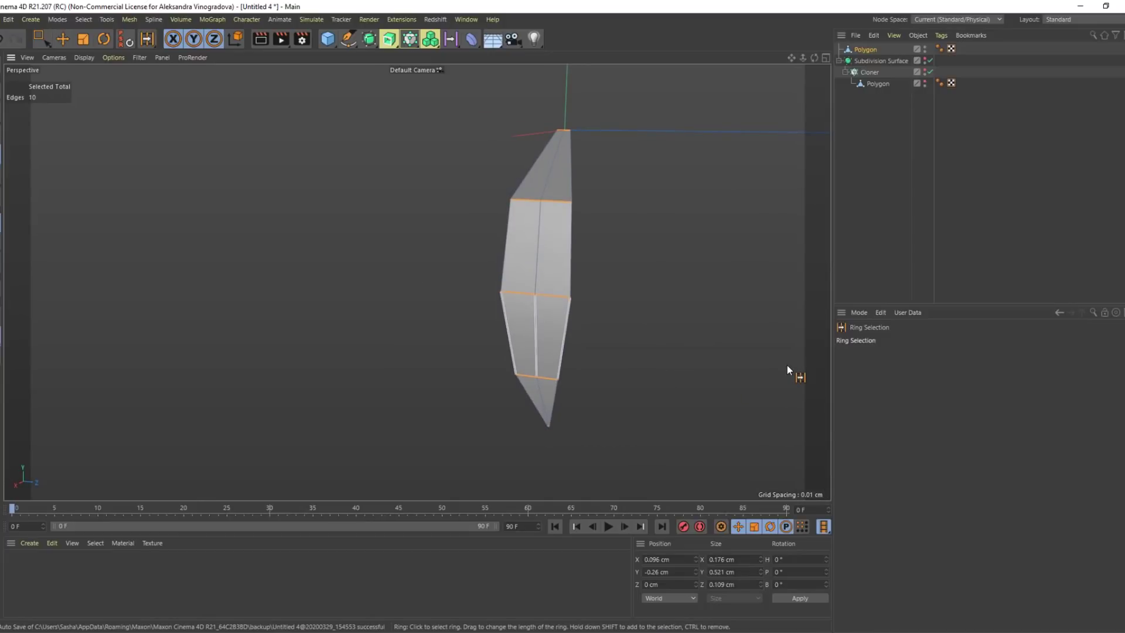
Select the two lengthwise edge loops beside the centre line and move them outward to about X 0.11 cm
left_click(529, 157)
key("e")
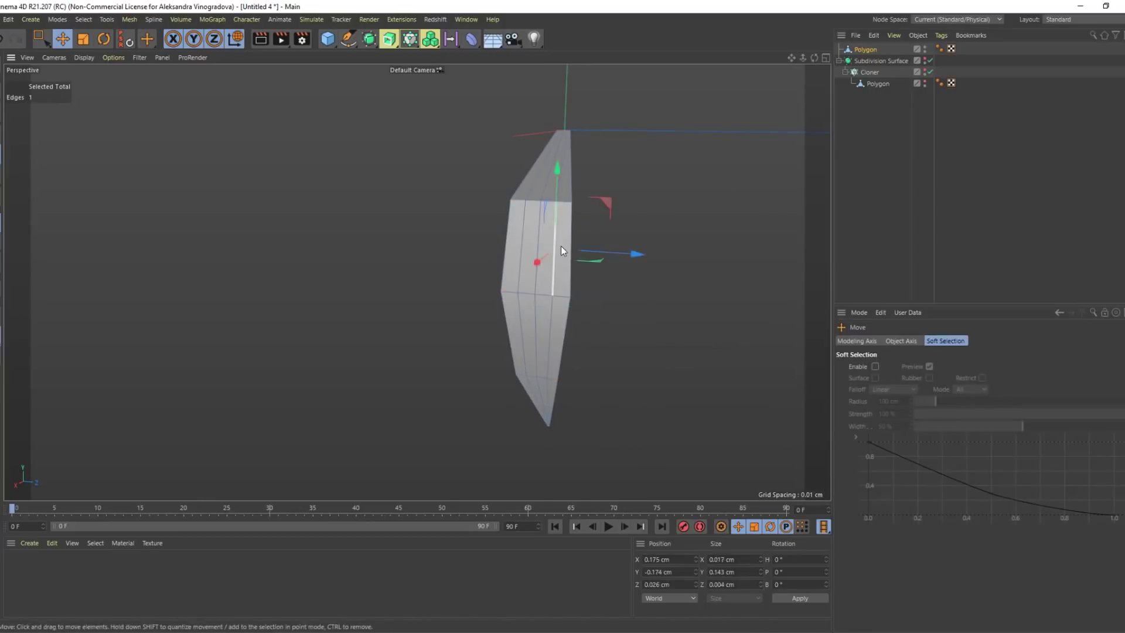
left_click(520, 282, "shift")
left_click_drag(518, 287, 517, 224, "alt")
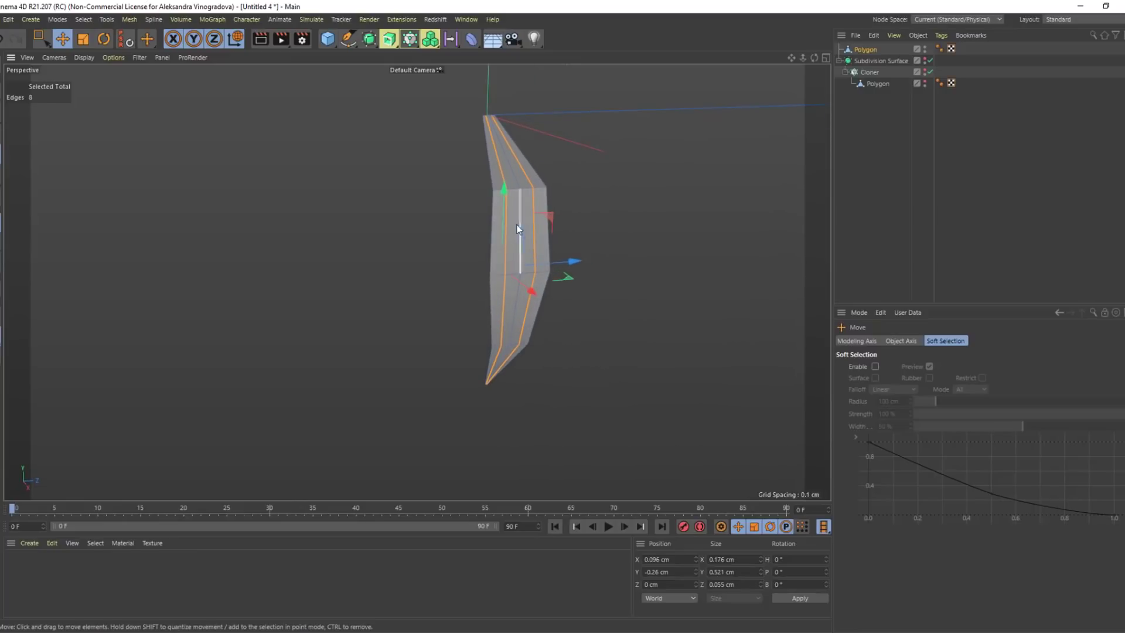
left_click_drag(531, 295, 571, 268, "alt")
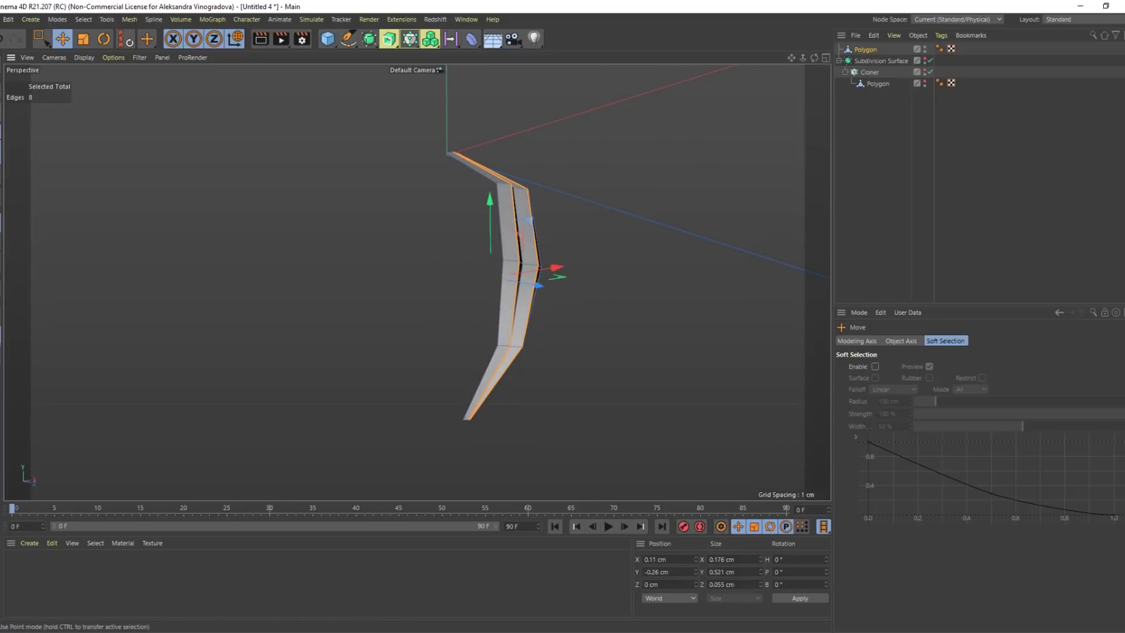
Select the points at the strip's lower tip, scale them tightly together and return to whole-object editing
key("0")
left_click(466, 405)
mouse_move(449, 402)
left_mouse_down()
mouse_move(490, 453)
mouse_move(451, 446)
mouse_move(515, 416)
mouse_move(458, 389)
left_mouse_up()
key("t")
left_click_drag(485, 256, 349, 297, "alt")
key("e")
left_click(2, 56)
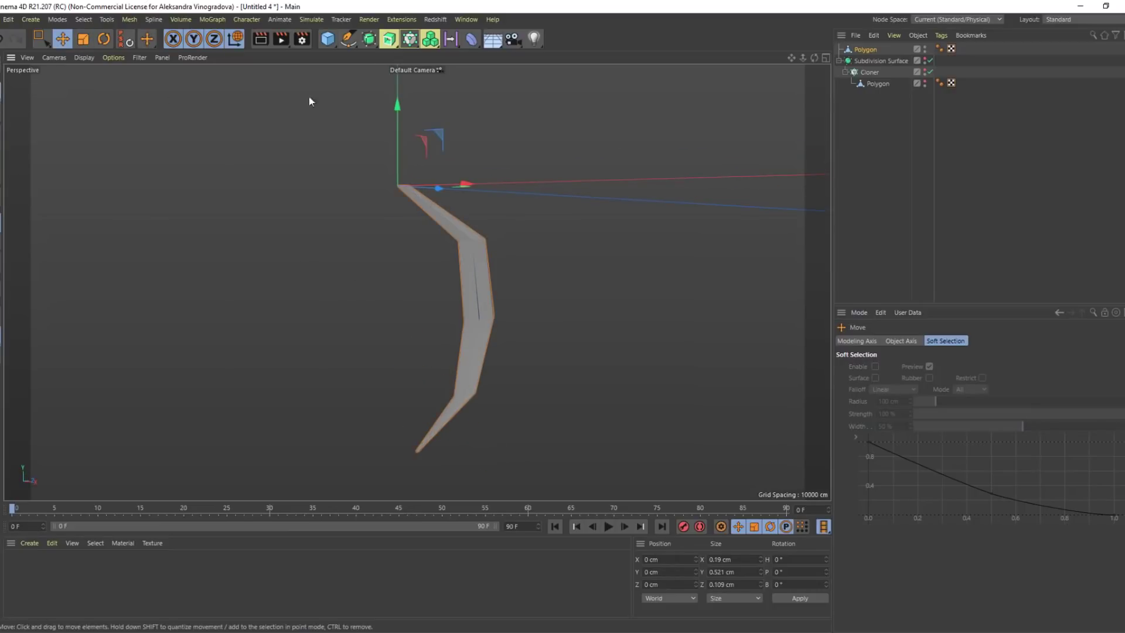
Duplicate the petal Cloner outside the Subdivision Surface, replace its child polygon with the strip and make the clones visible
left_click(869, 74)
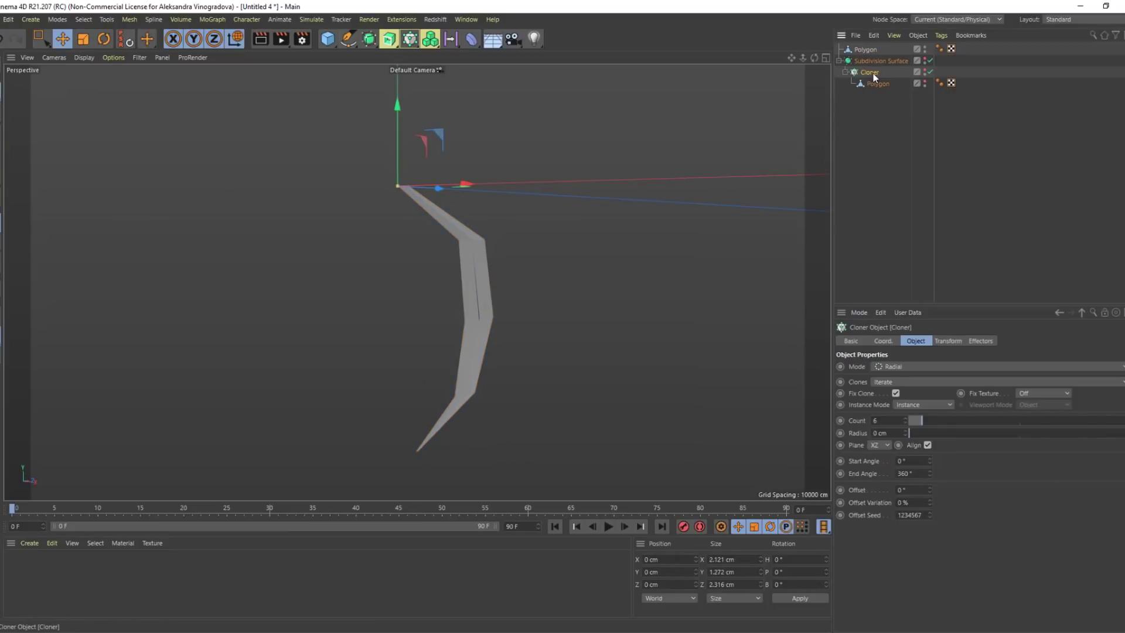
left_click_drag(875, 57, 871, 51, "ctrl")
left_click(871, 72)
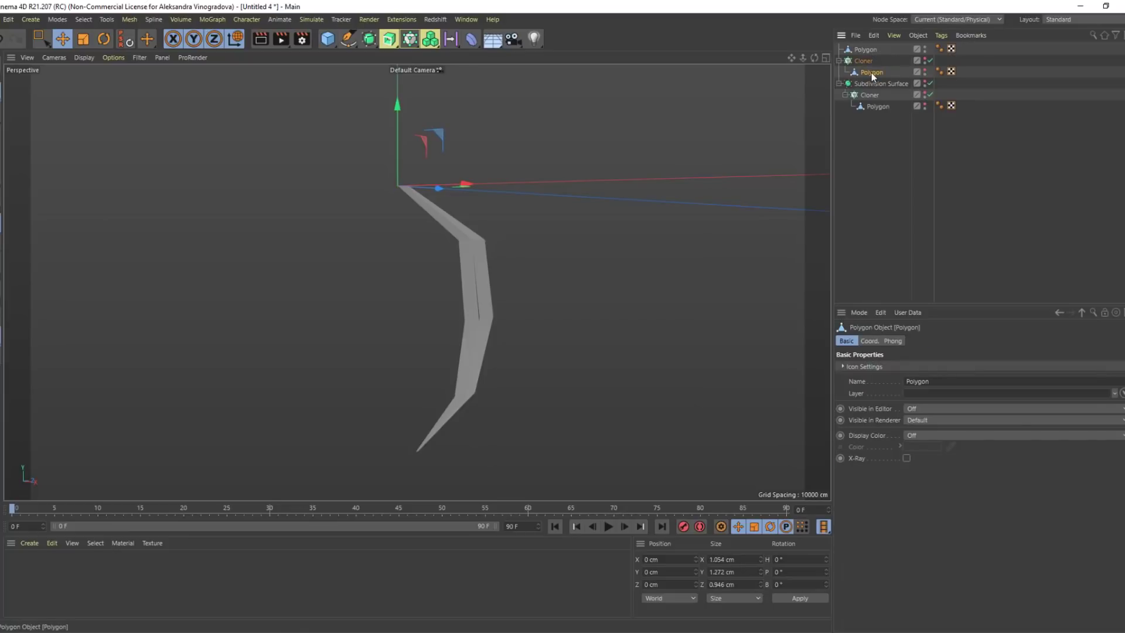
left_click(863, 50)
key("Delete")
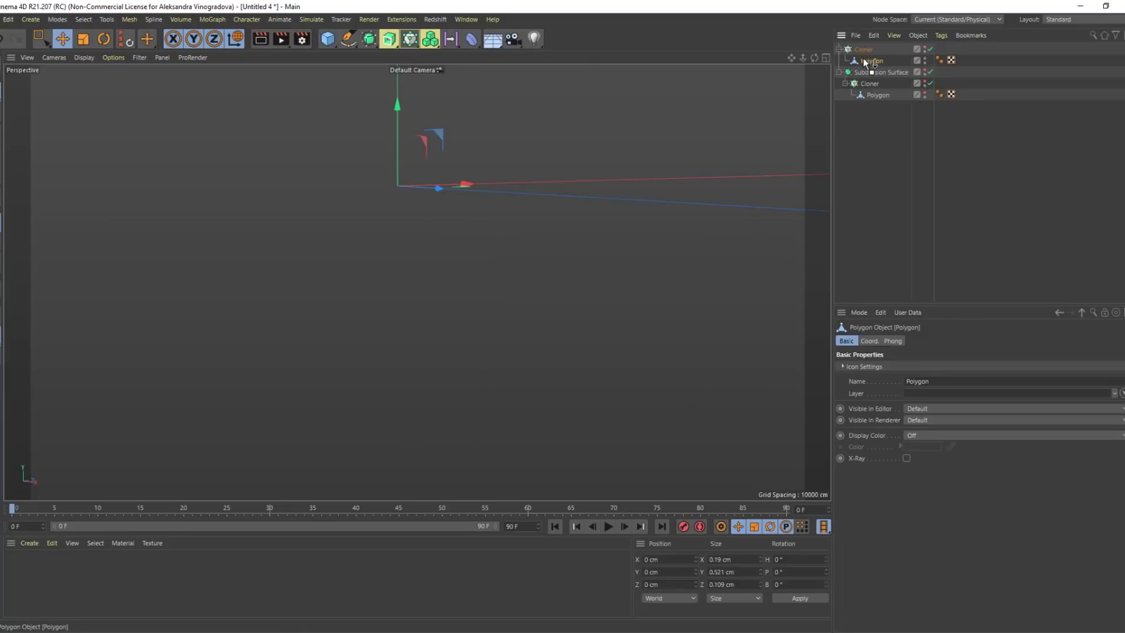
left_click(926, 50)
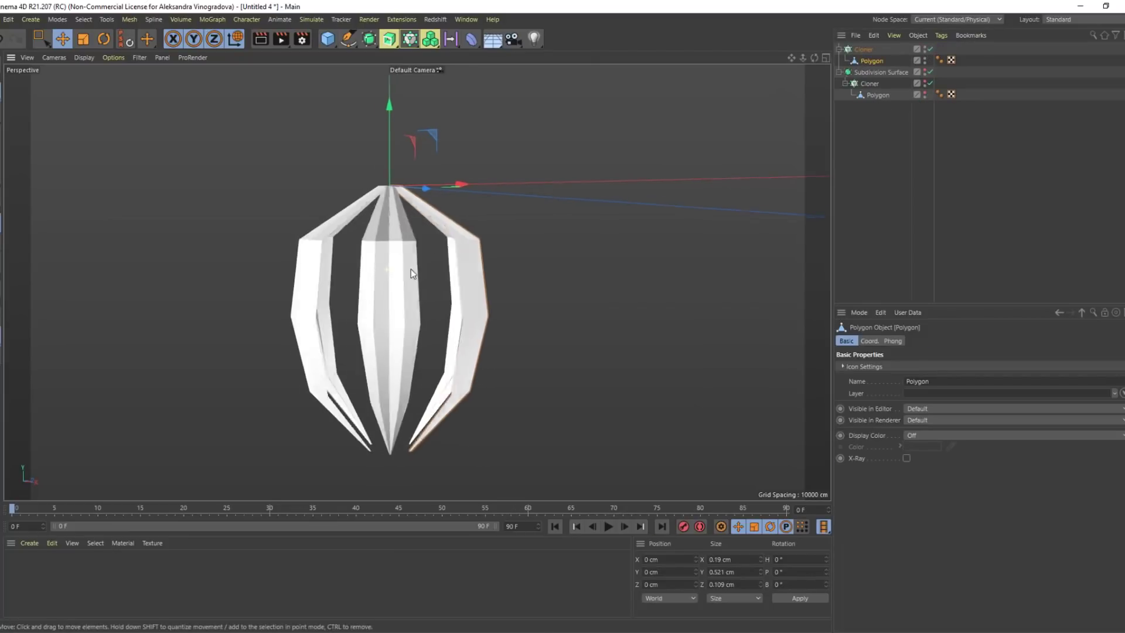
Show the petals again and scale the cloned strip up to about 0.3 × 0.82 × 0.17 cm
left_click(926, 72)
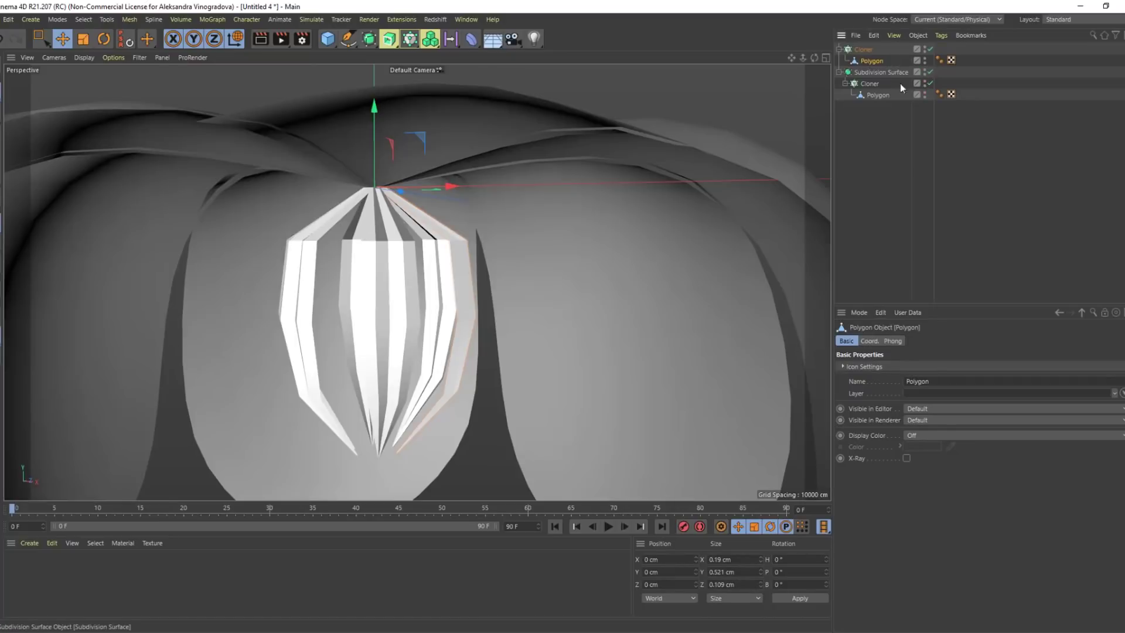
scroll(398, 233, "up", 5)
mouse_move(362, 280)
left_mouse_down("alt")
mouse_move(377, 234)
mouse_move(431, 164)
mouse_move(732, 107)
left_mouse_up("alt")
key("t")
key("r")
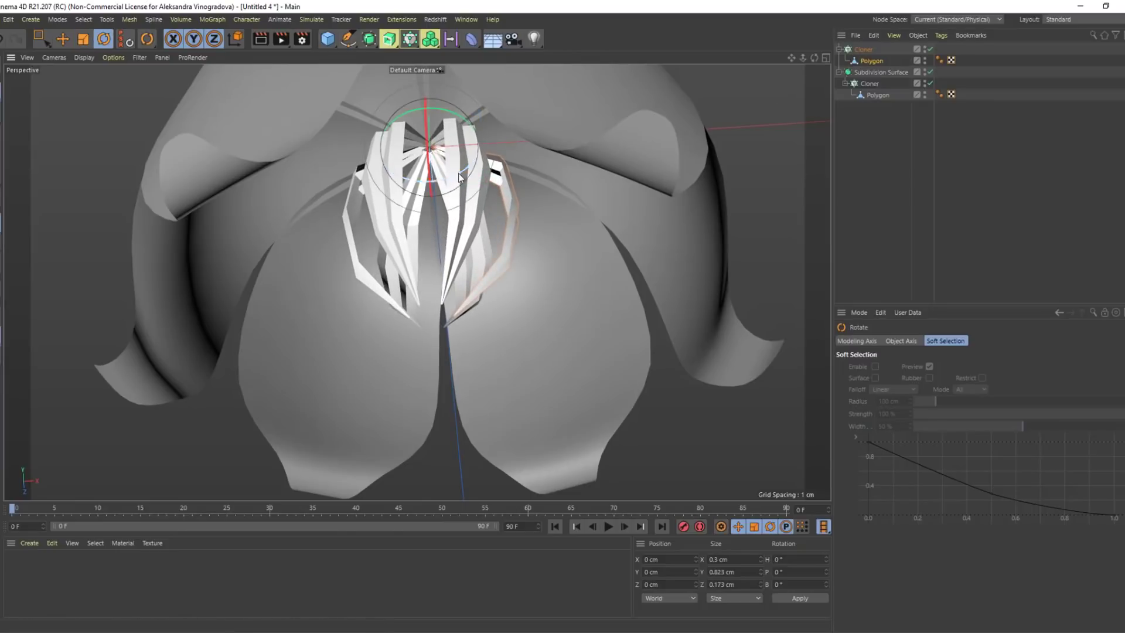
Turn off Fix Clone on the strips' Cloner and tilt the strip polygon to a bank angle of about -16°
left_click_drag(443, 194, 496, 181, "alt")
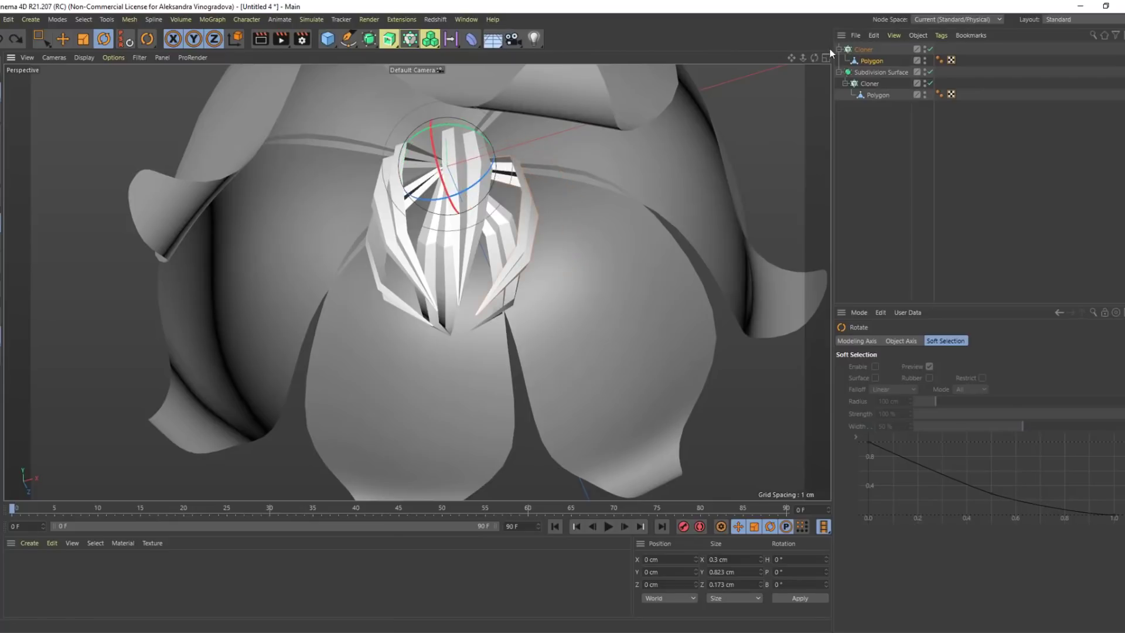
left_click(863, 50)
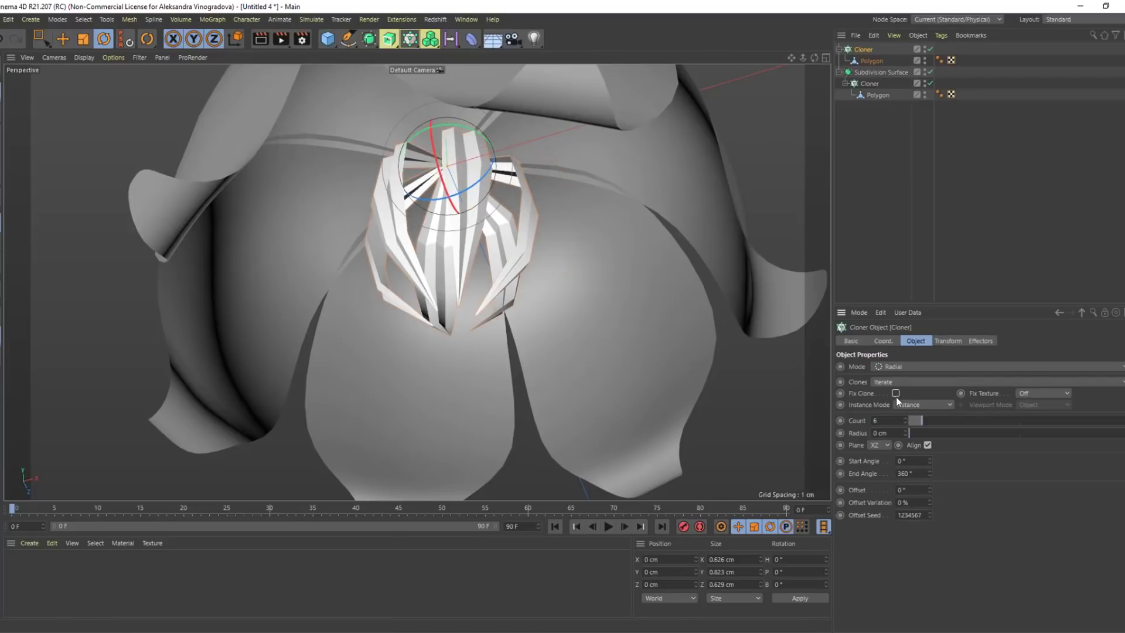
left_click(876, 61)
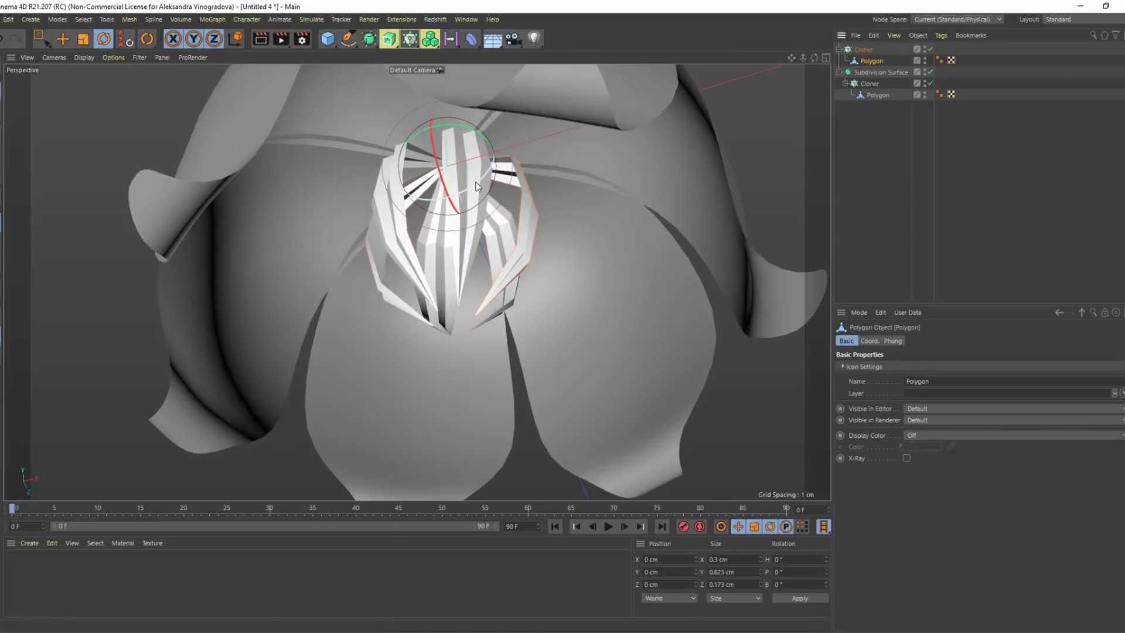
mouse_move(478, 186)
left_mouse_down()
mouse_move(507, 169)
mouse_move(494, 172)
mouse_move(513, 175)
mouse_move(496, 228)
mouse_move(547, 237)
mouse_move(492, 202)
left_mouse_up()
scroll(513, 175, "down", 5)
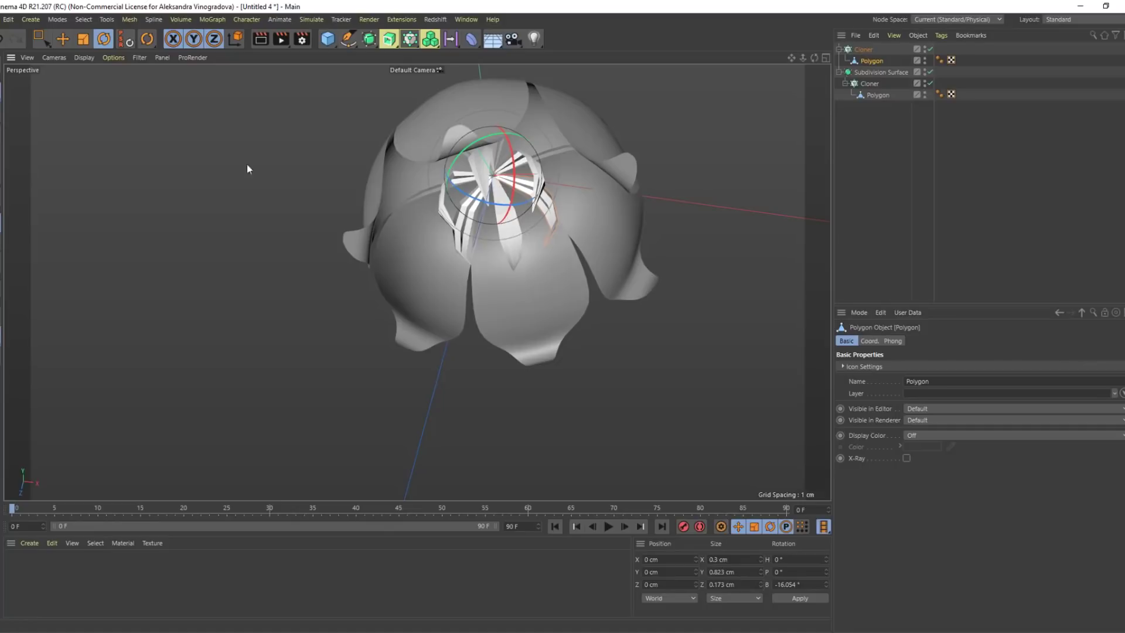
Select the row of points just above the strip's tip and widen it to about 0.145 cm along Z
left_click(1, 134)
key("t")
left_click_drag(554, 231, 511, 287, "alt")
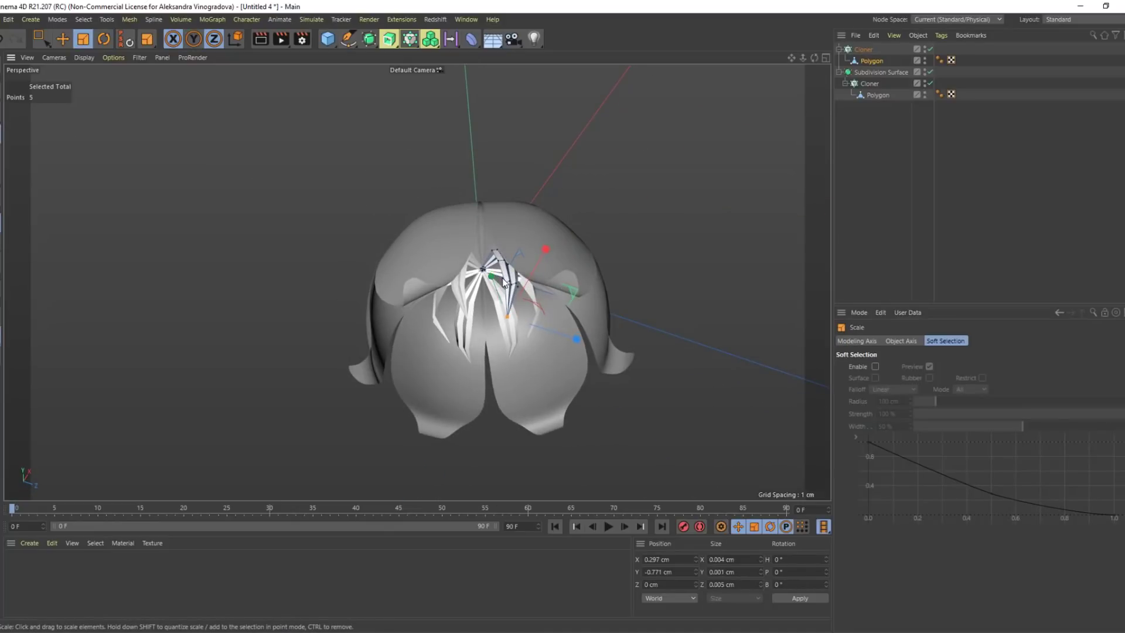
key("0")
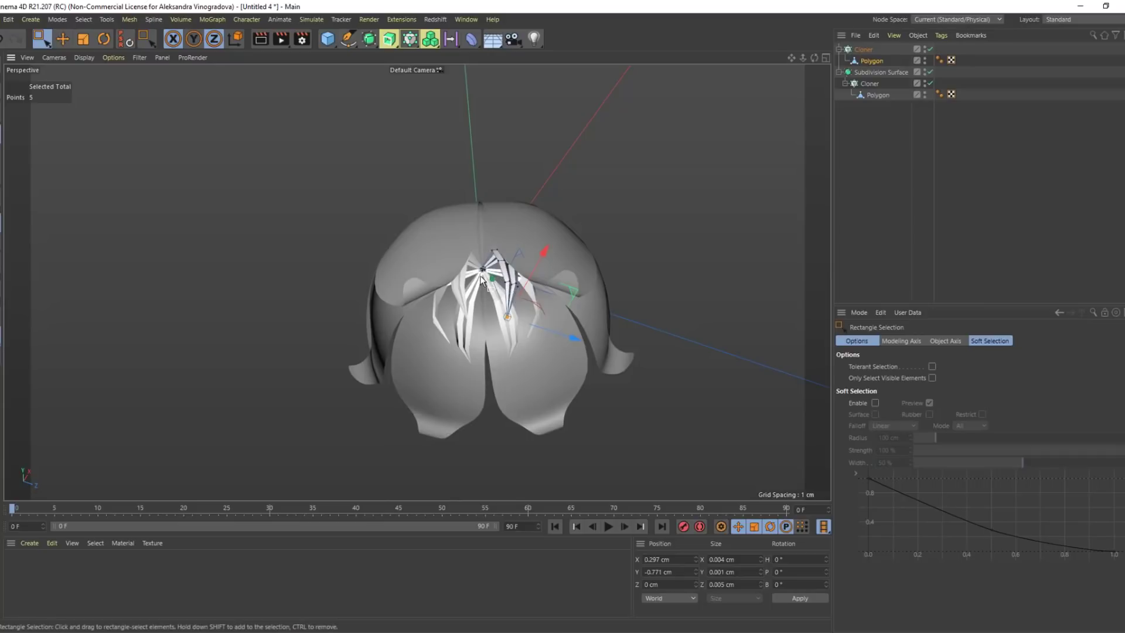
key("t")
mouse_move(529, 297)
left_mouse_down()
mouse_move(564, 302)
mouse_move(527, 285)
left_mouse_up()
Compare the inner flower strips with the lily-of-the-valley reference photo, then return to the model
key("alt+Tab")
left_click_drag(903, 134, 897, 127)
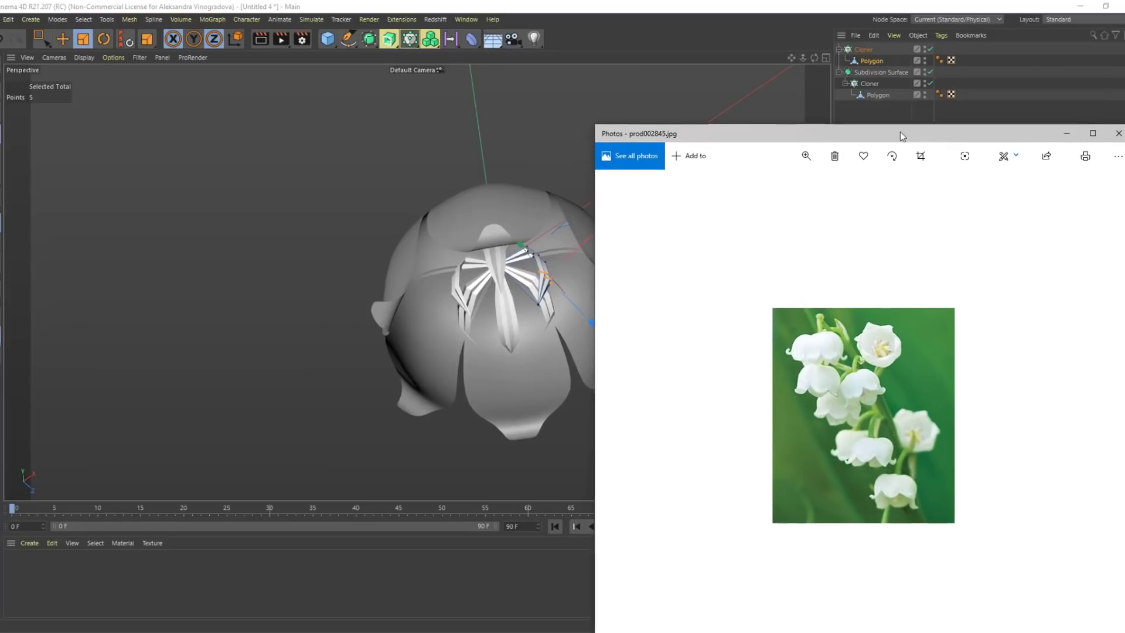
key("alt+Tab")
left_click_drag(655, 237, 711, 239, "alt")
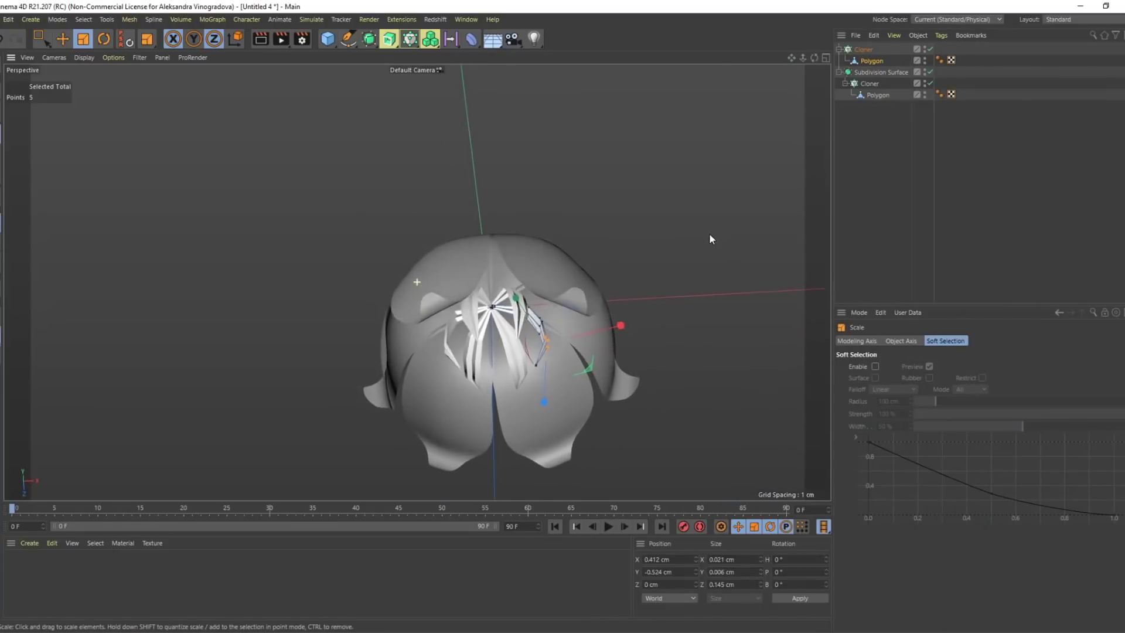
Return to whole-object editing and put the strips' Cloner inside a new Subdivision Surface
left_click(2, 62)
mouse_move(588, 294)
left_mouse_down("alt")
mouse_move(542, 333)
mouse_move(569, 289)
left_mouse_up("alt")
left_click(863, 49)
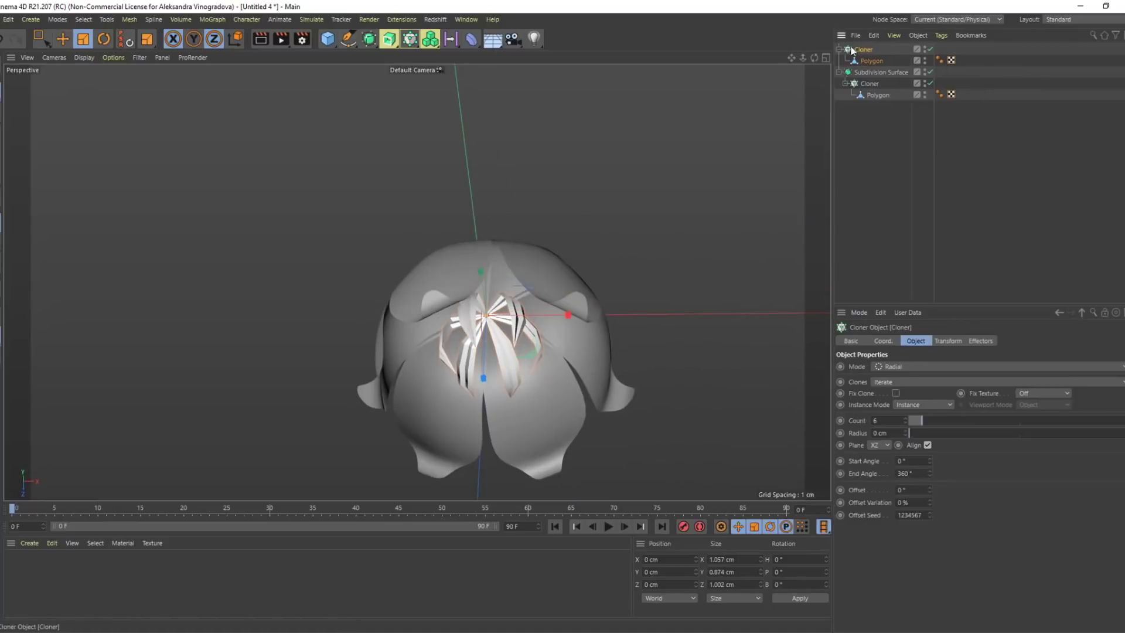
left_click(369, 40, "alt")
left_click_drag(544, 230, 578, 264, "alt")
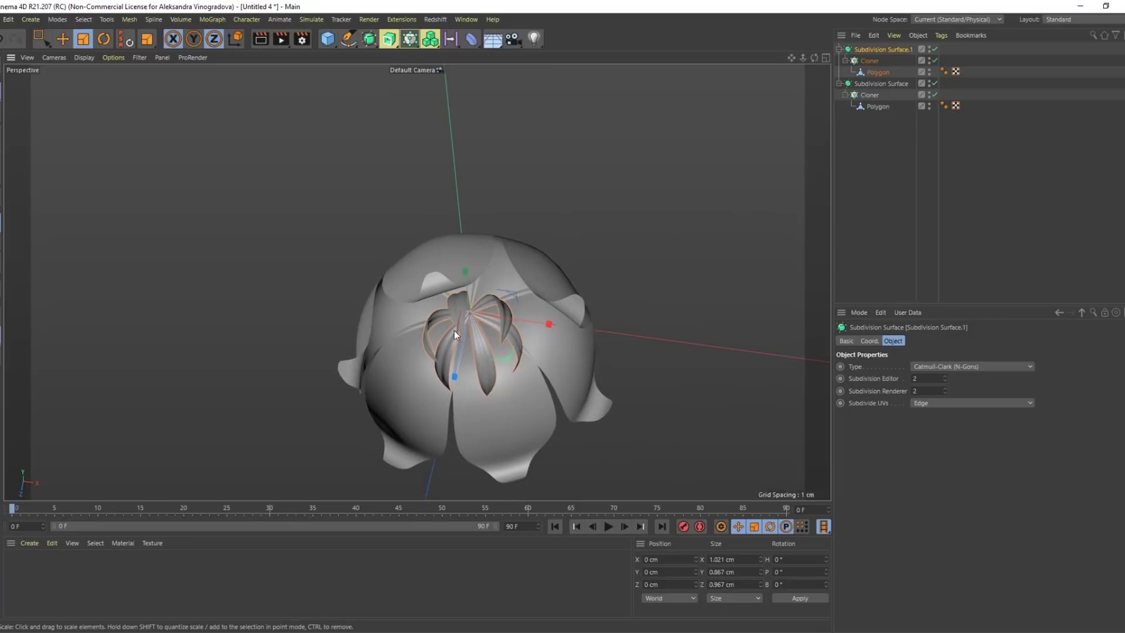
left_click_drag(455, 331, 413, 325, "alt")
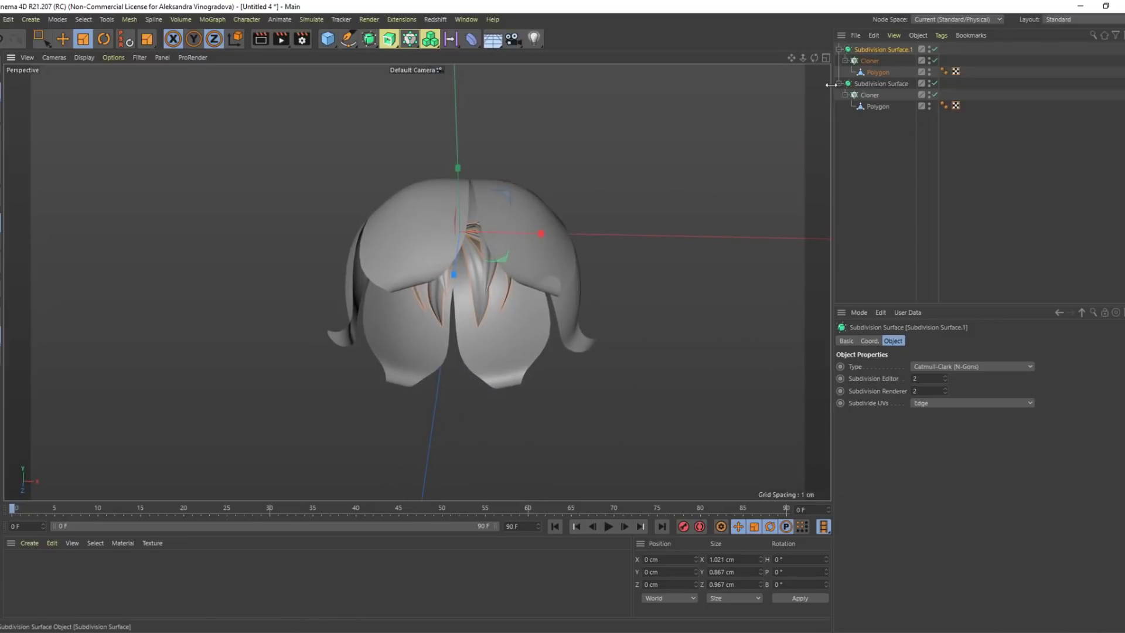
Open the inner strip polygon in the BP - UV Edit layout and select all of its polygons
left_click(858, 76)
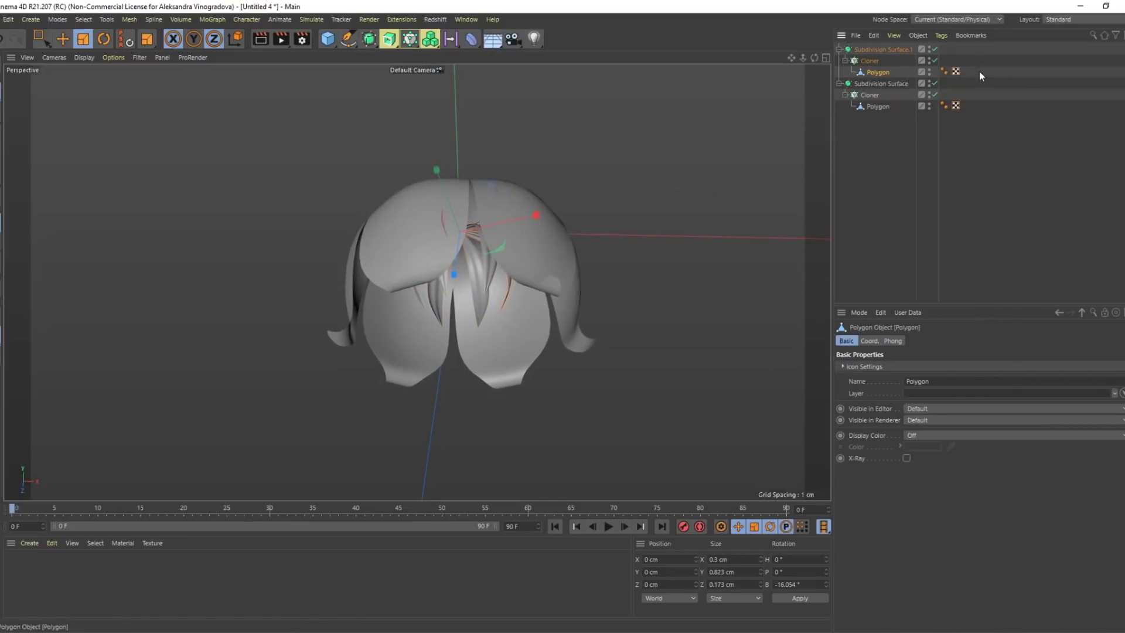
left_click(1079, 20)
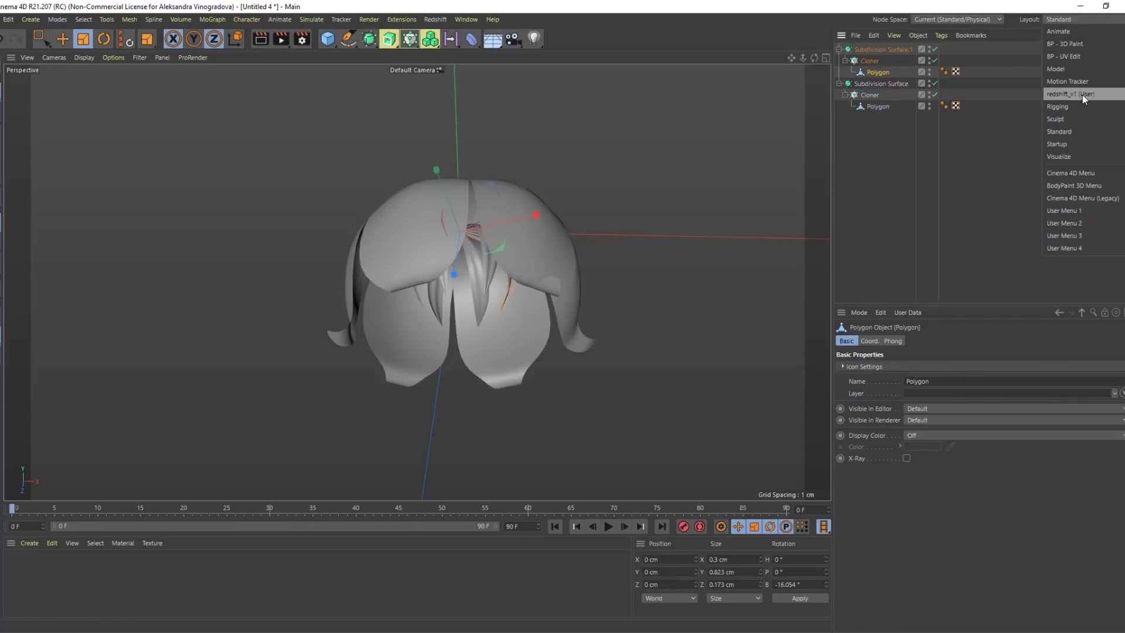
left_click(1085, 57)
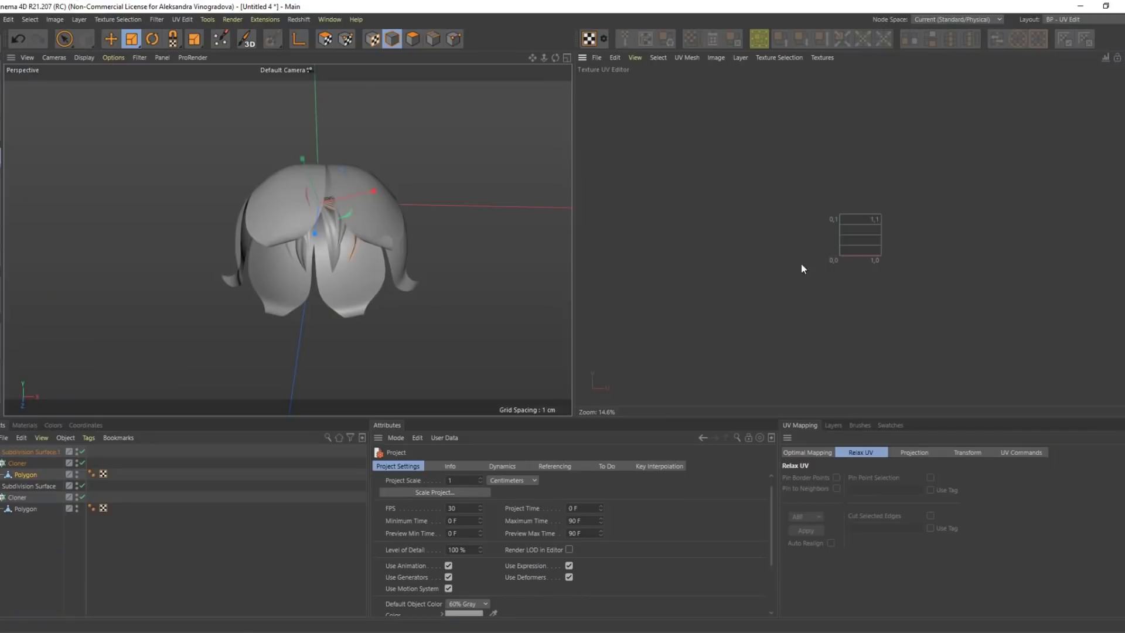
left_click(420, 44)
key("ctrl+a")
left_click_drag(378, 264, 332, 224, "alt")
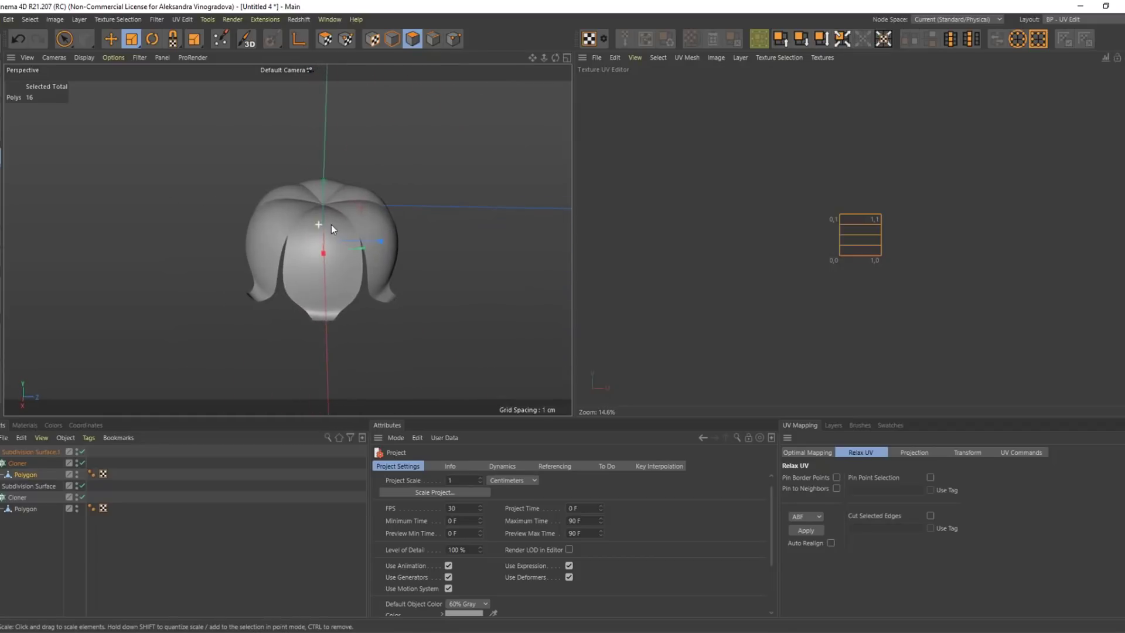
Apply a Frontal UV projection to the inner strip and relax its UVs with ABF
scroll(364, 224, "up", 5)
left_click(914, 452)
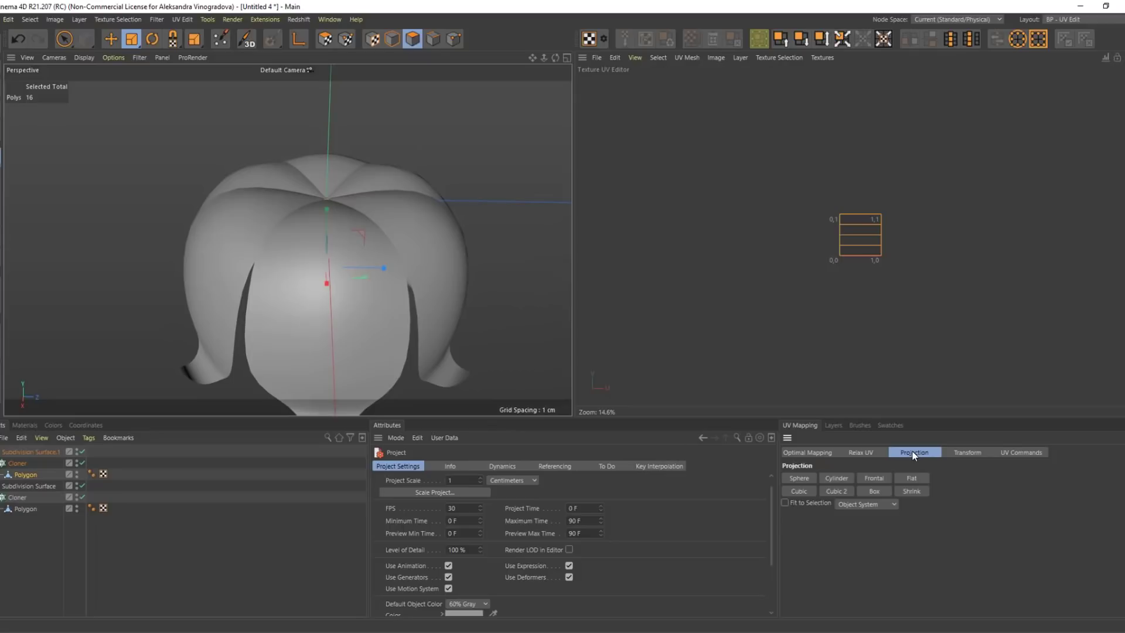
left_click(877, 477)
scroll(873, 247, "up", 3)
scroll(876, 299, "up", 4)
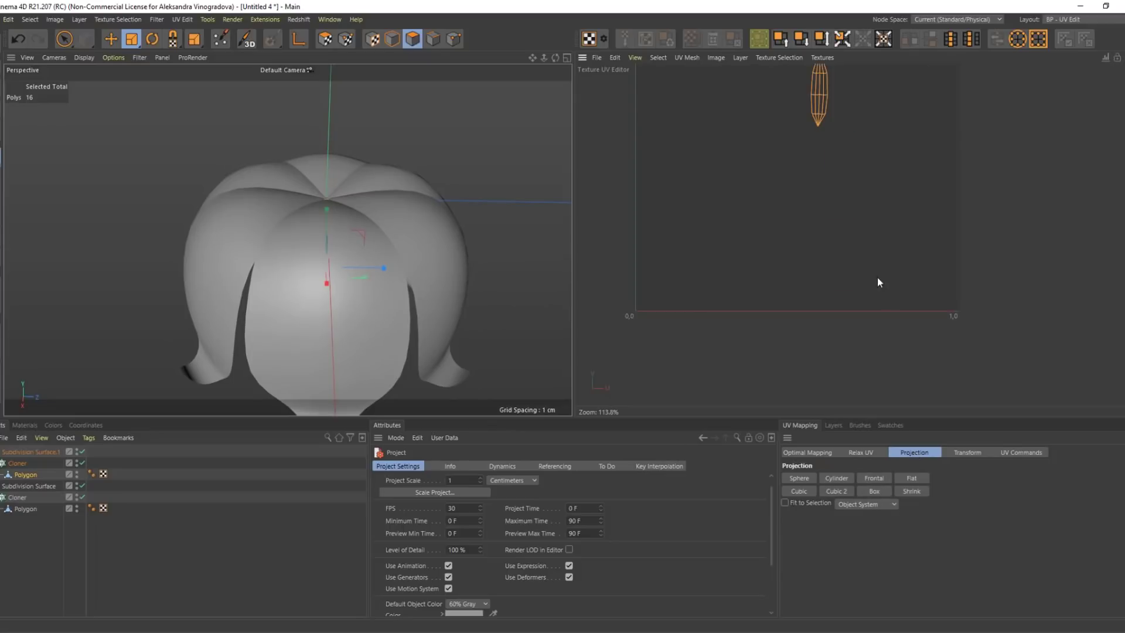
left_click(857, 453)
left_click(814, 528)
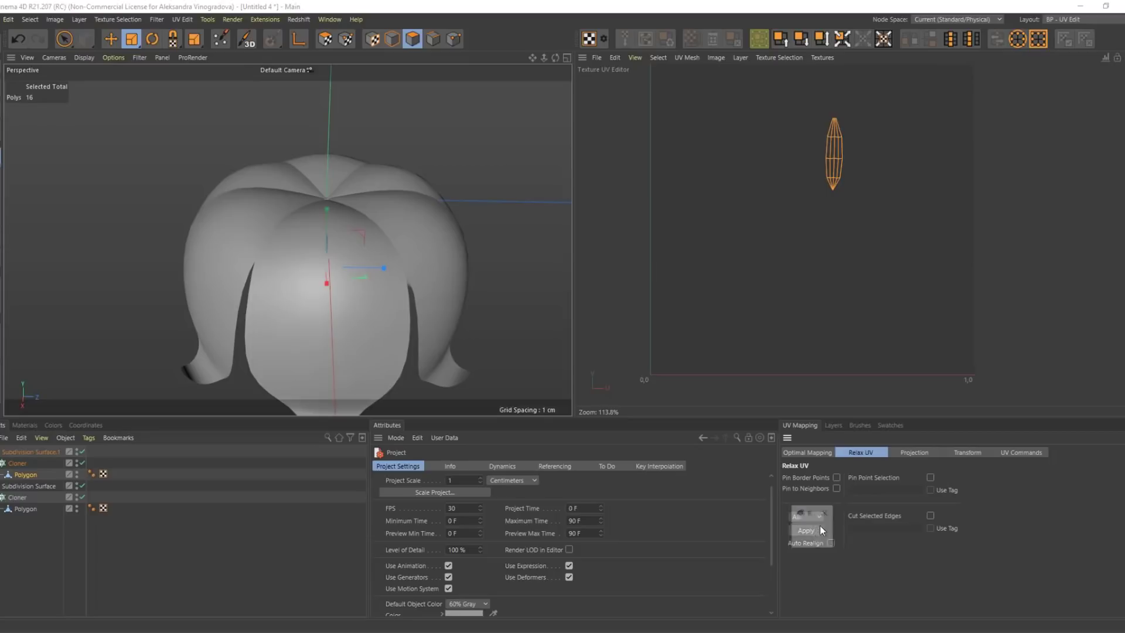
Load the sklrlrp_4K_Albedo atlas texture behind the strip's UVs in the texture view
left_click(597, 57)
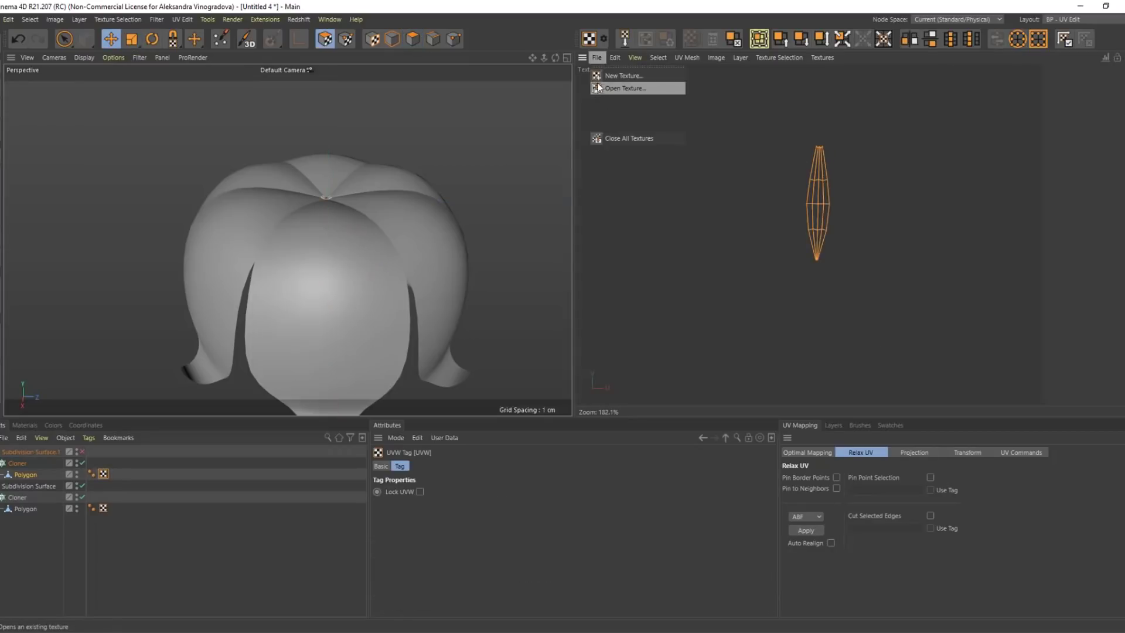
left_click(643, 88)
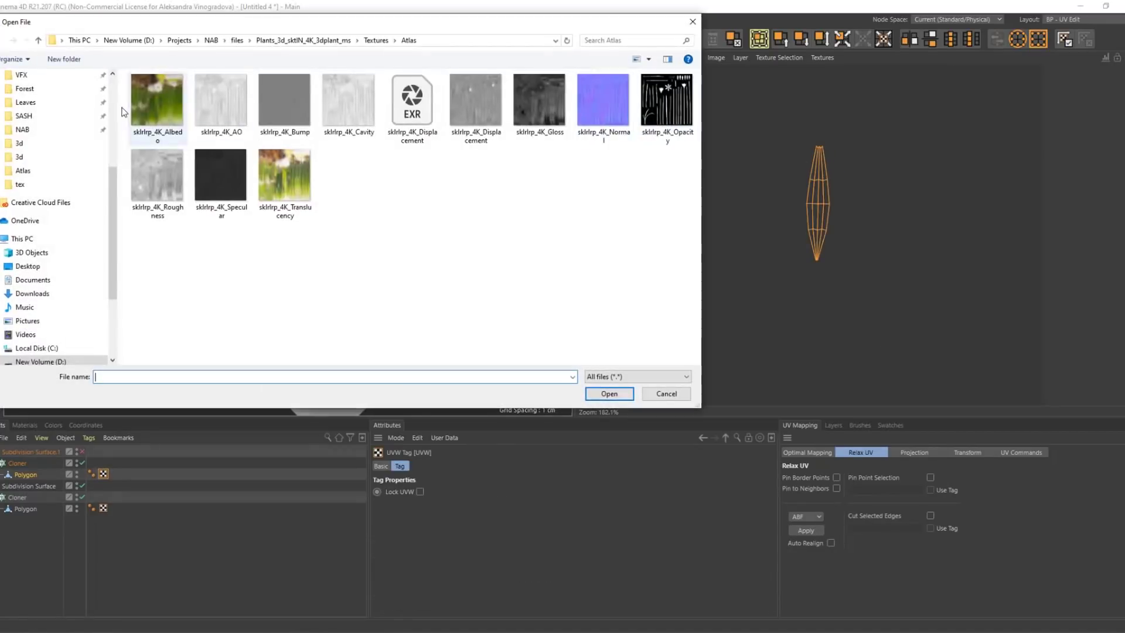
double_click(160, 96)
left_click(616, 363)
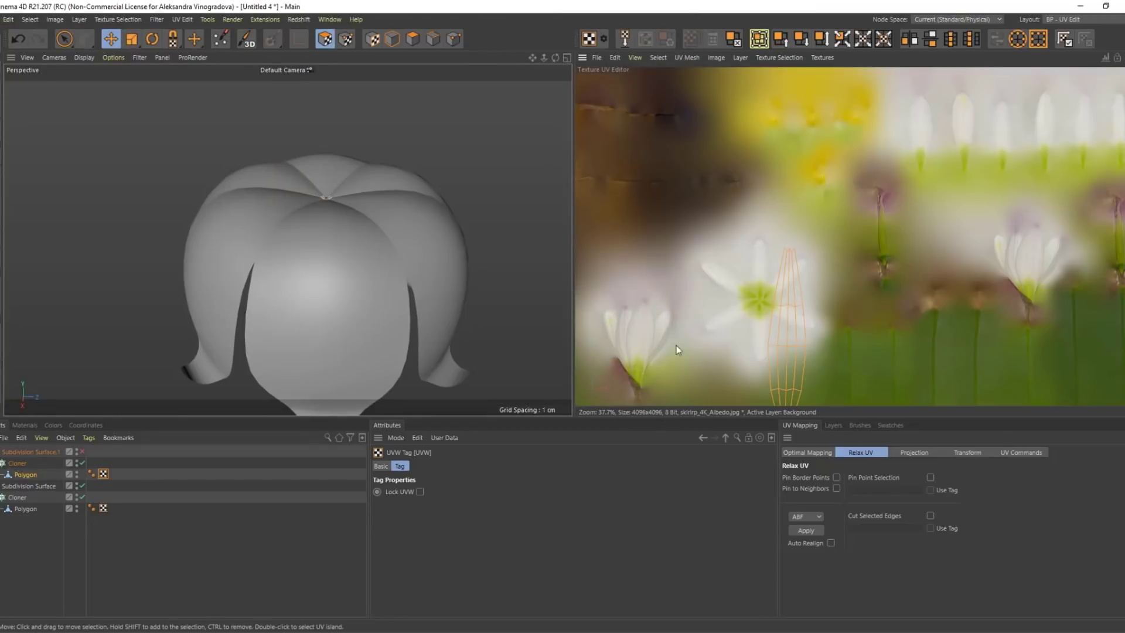
Scale the strip's UV island down uniformly to about the size of the small white petals in the atlas
middle_click_drag(889, 269, 847, 248)
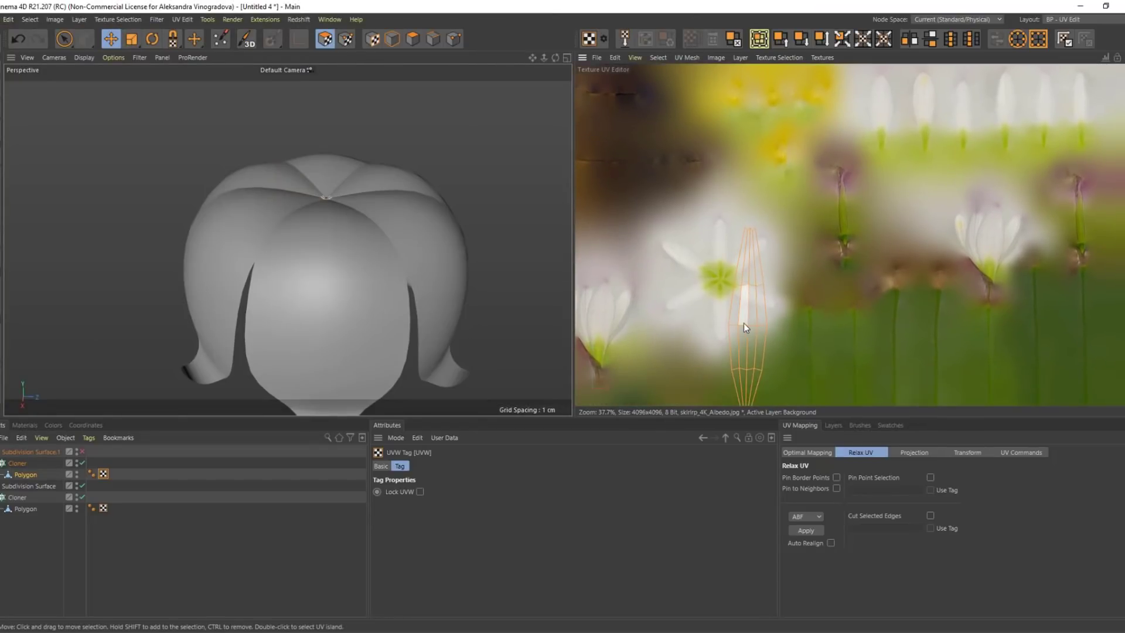
scroll(838, 152, "up", 3)
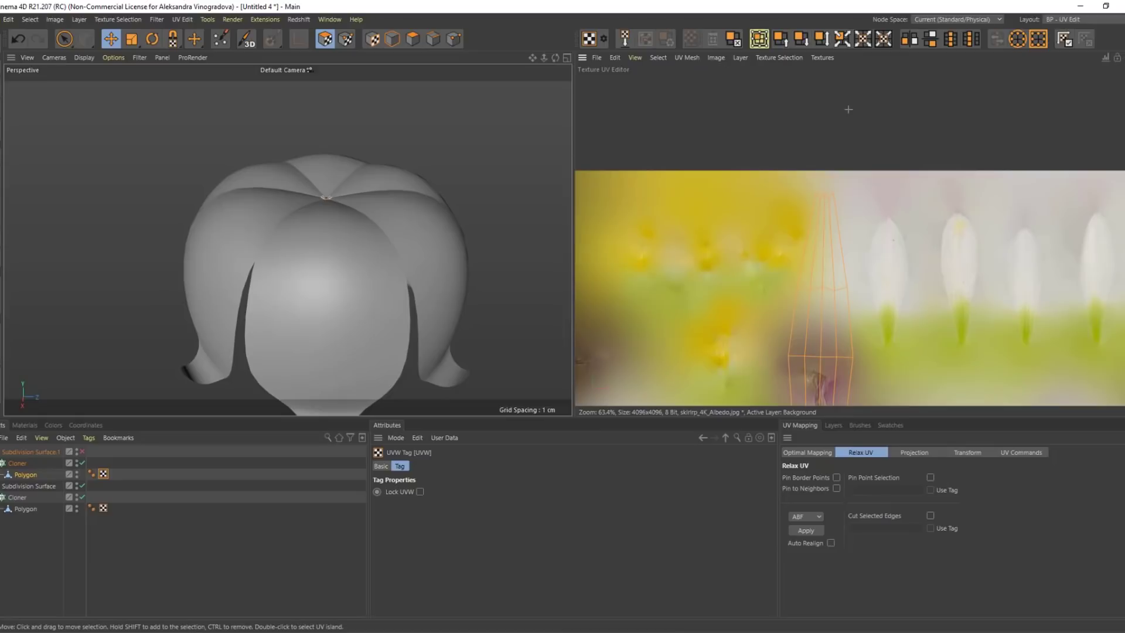
key("t")
left_click_drag(828, 263, 691, 375)
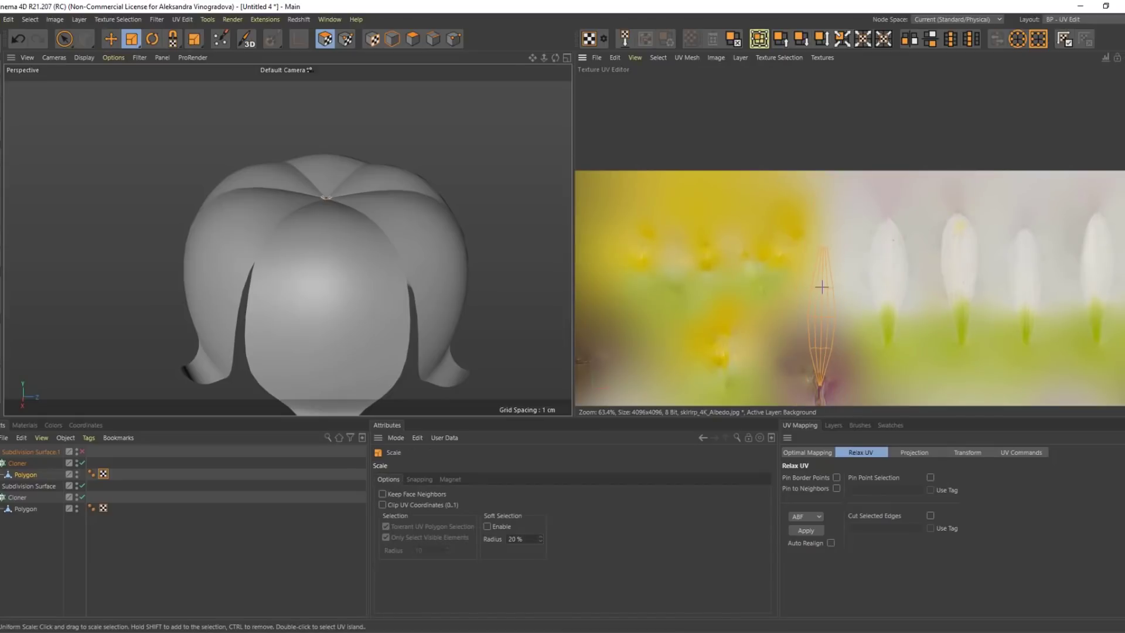
left_click_drag(785, 324, 489, 458)
Rotate the strip's UV island to horizontal and place it across the yellow-to-white transition beside the first white petal
left_click(152, 38)
left_click_drag(806, 269, 842, 272)
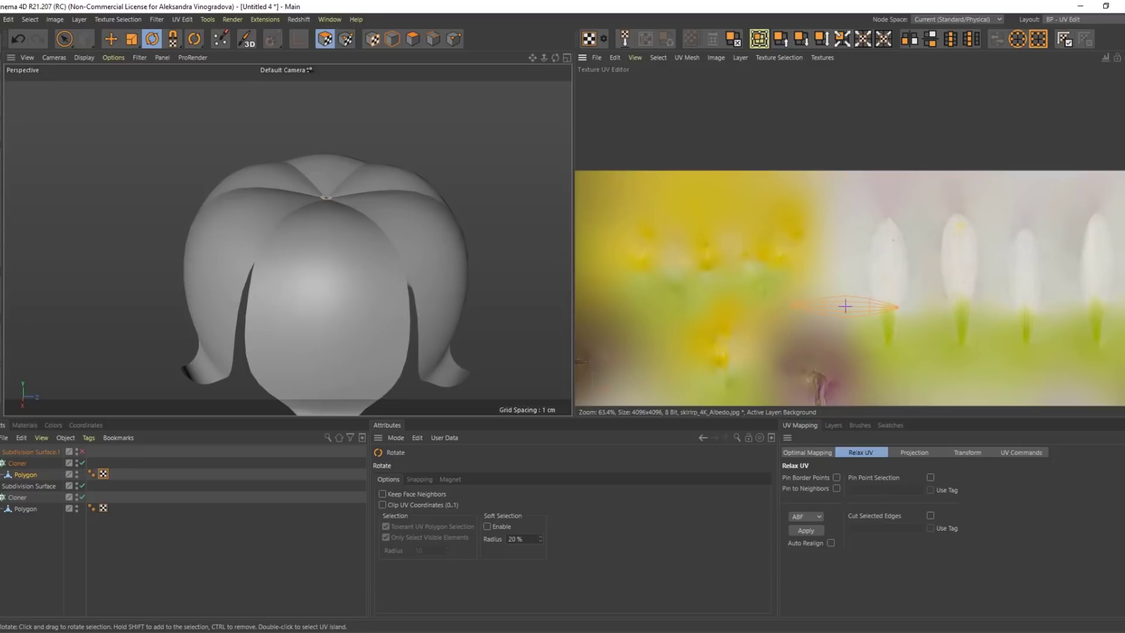
key("e")
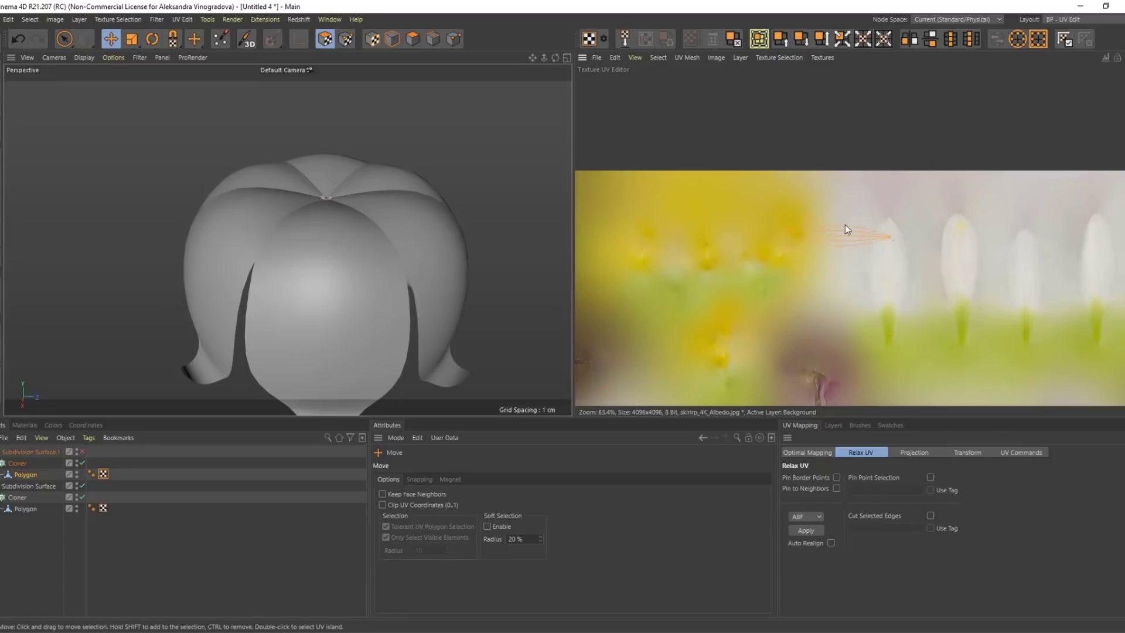
left_click_drag(831, 208, 833, 262)
key("t")
key("e")
Return to the Standard layout and turn the inner strips' Subdivision Surface back on
left_click(1097, 19)
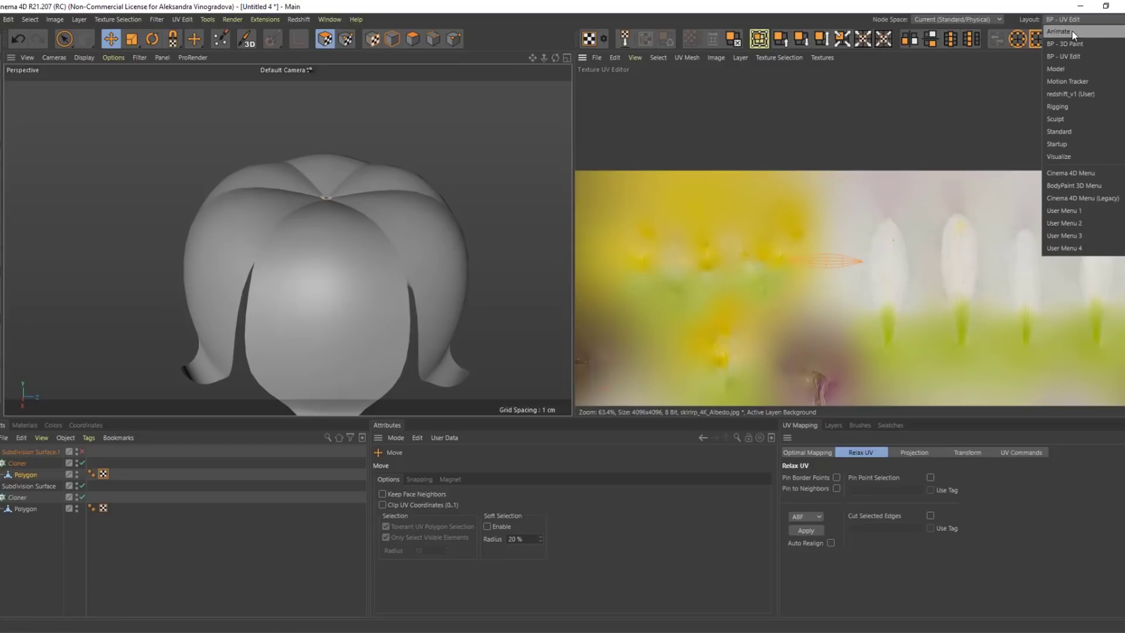
left_click(1077, 132)
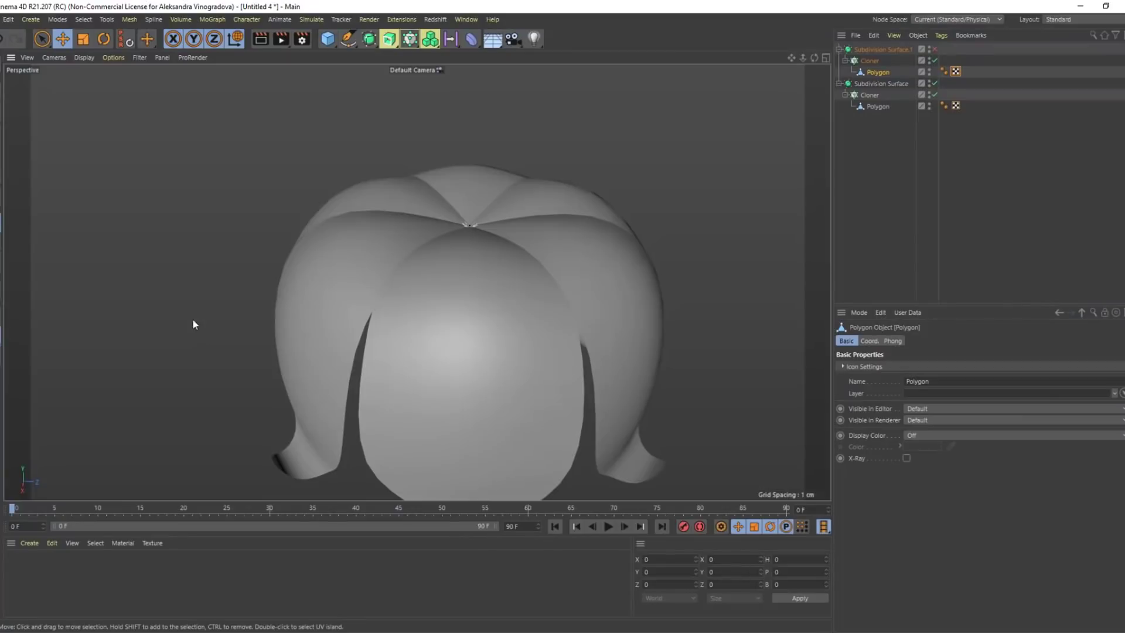
left_click_drag(404, 266, 521, 124, "alt")
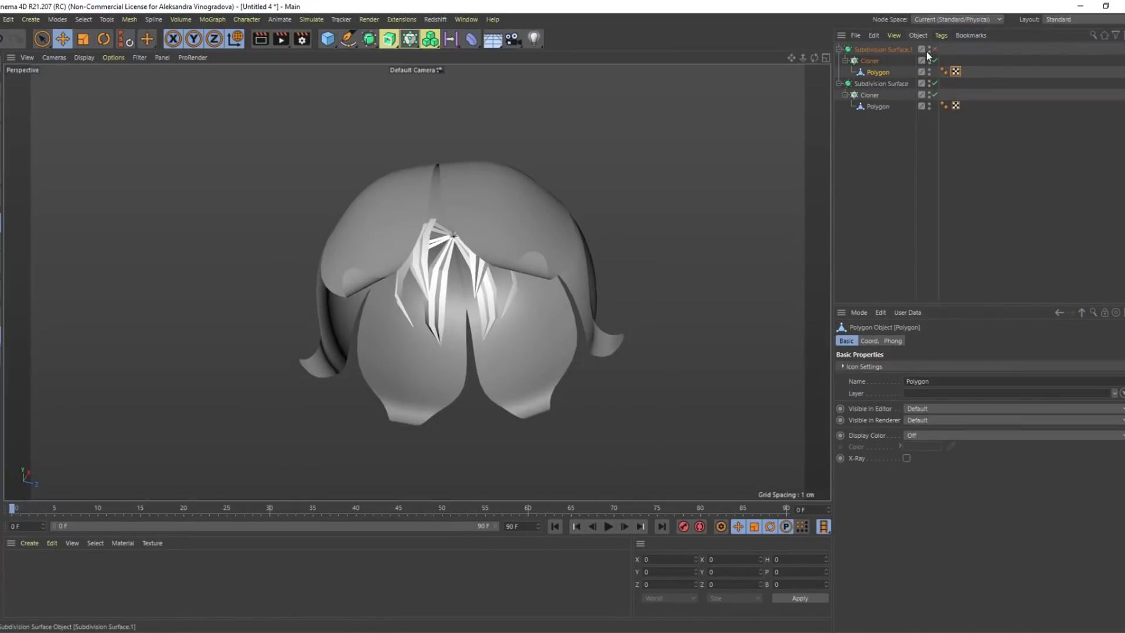
left_click(935, 49)
left_click(884, 49)
left_click_drag(410, 269, 431, 285, "alt")
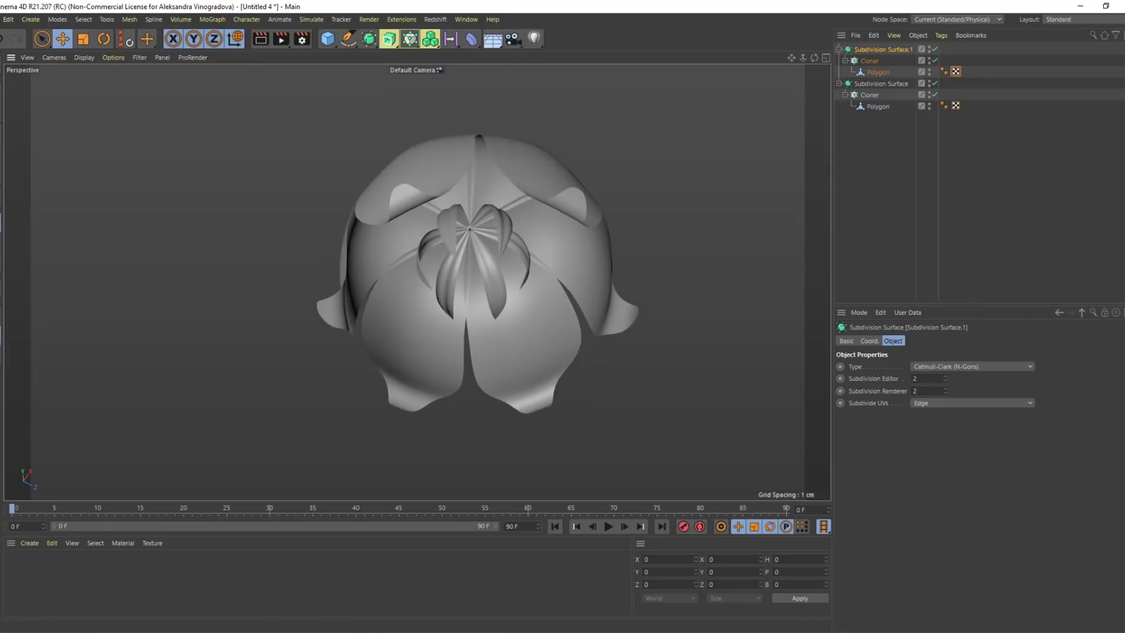
left_click_drag(1124, 176, 1124, 143)
Add a Disc primitive at the flower's centre with an outer radius of 1 cm
left_click(331, 43)
left_click(370, 116)
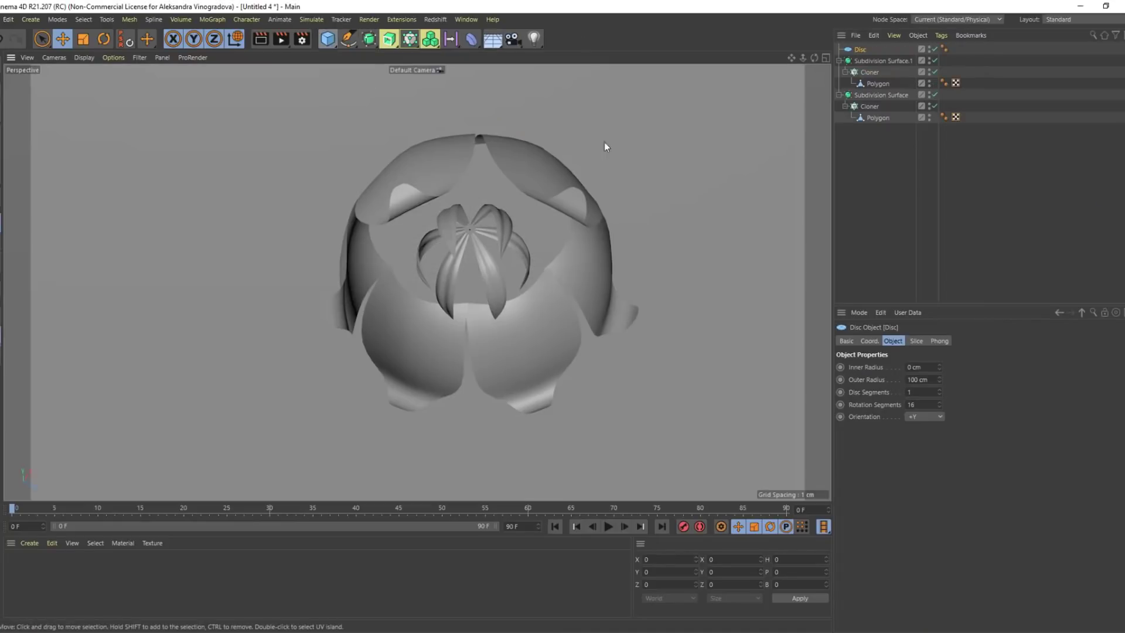
double_click(932, 380)
type("1")
key("Return")
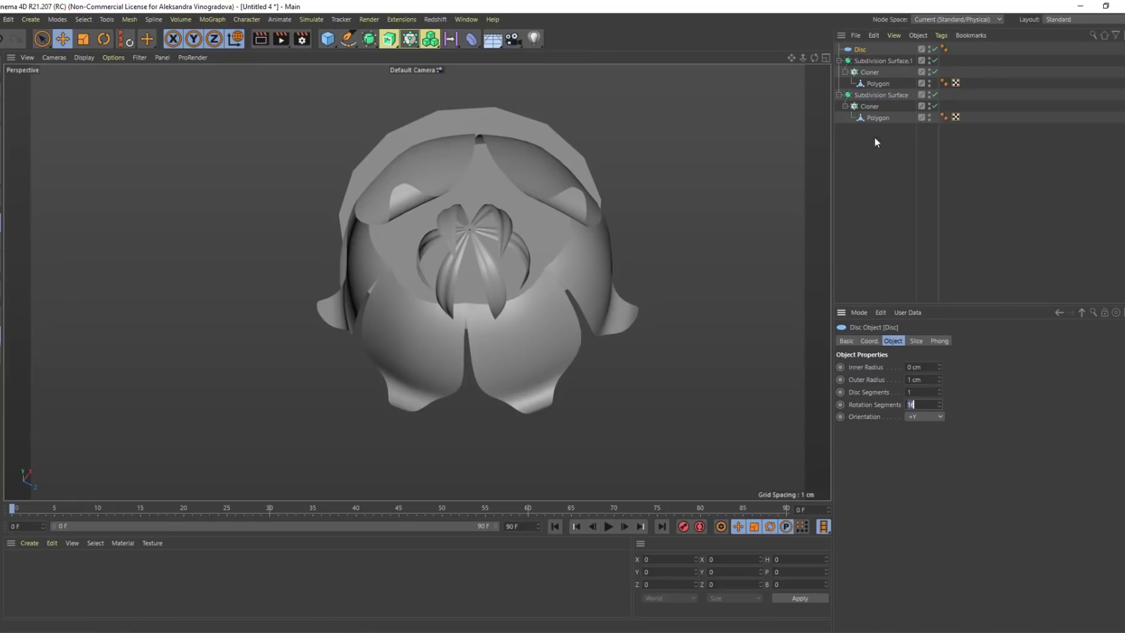
Make the disc editable and scale it down uniformly to about 0.429 cm across
left_click(851, 49)
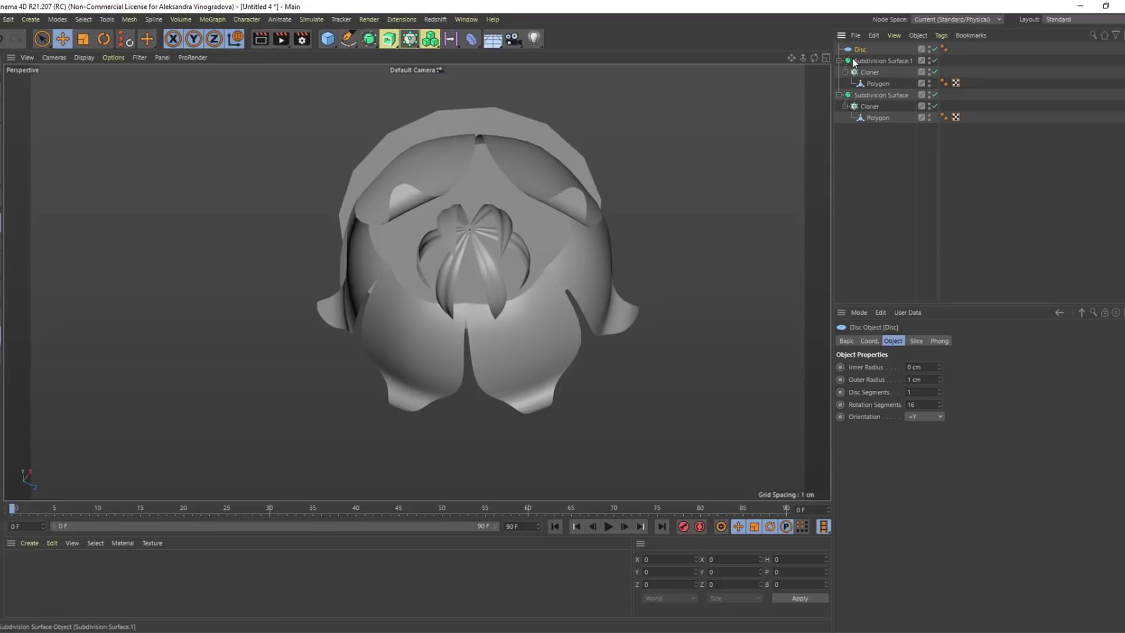
key("c")
left_click(1, 92)
key("t")
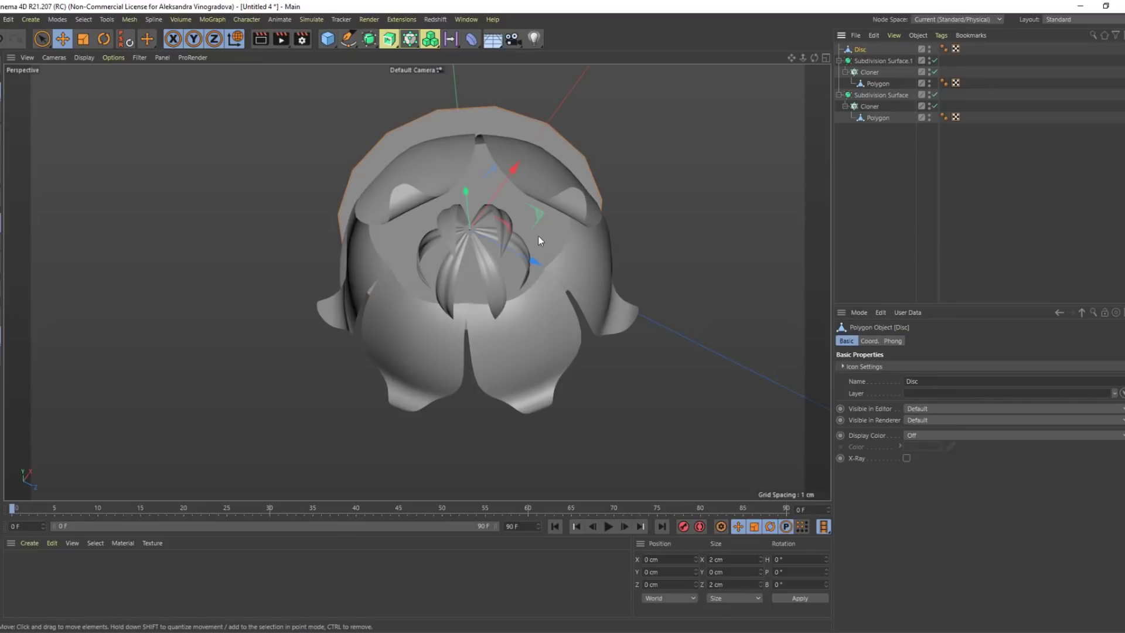
left_click_drag(504, 226, 194, 297)
left_click_drag(268, 287, 587, 232, "alt")
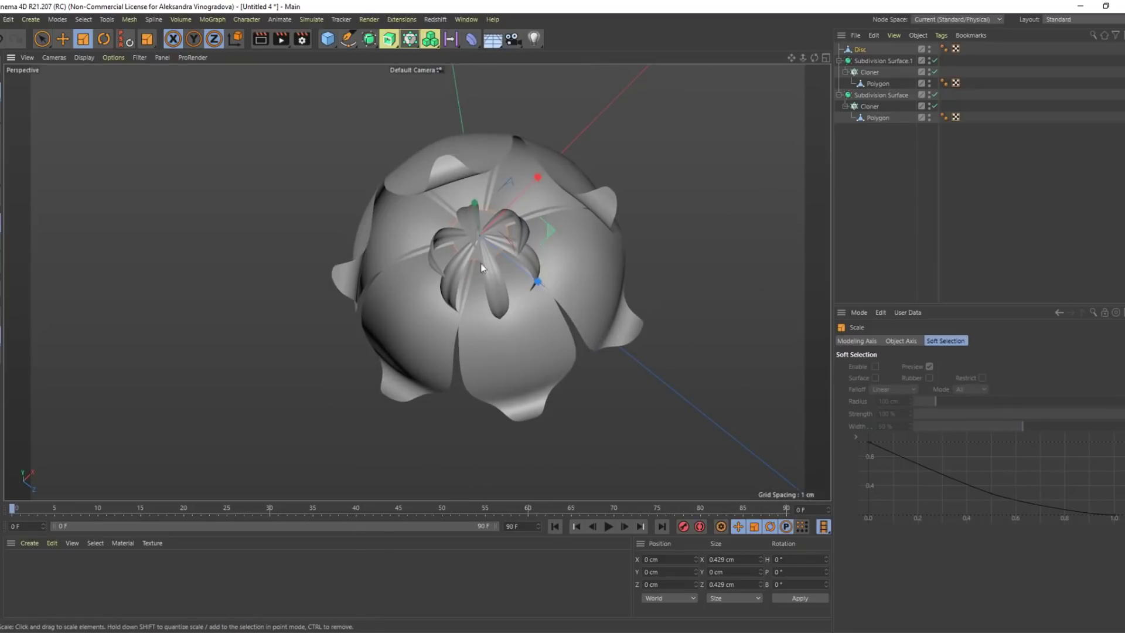
Select the disc's centre point and pull it about 1.116 cm down along Y to form a cone
left_click(31, 168)
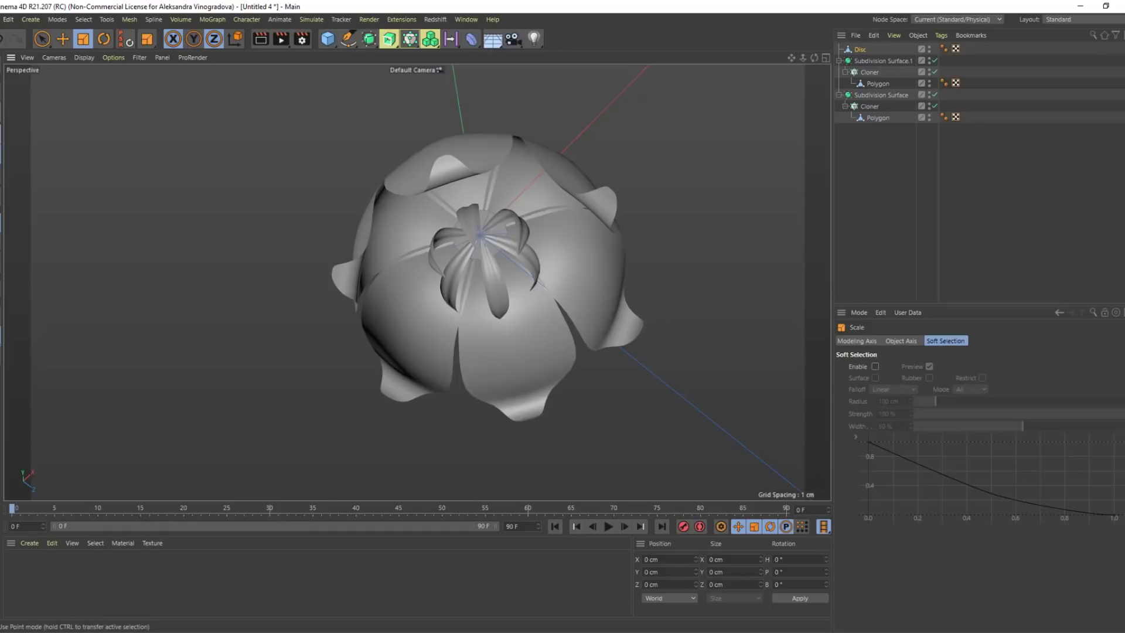
left_click(479, 241)
left_click_drag(480, 241, 504, 297, "alt")
key("e")
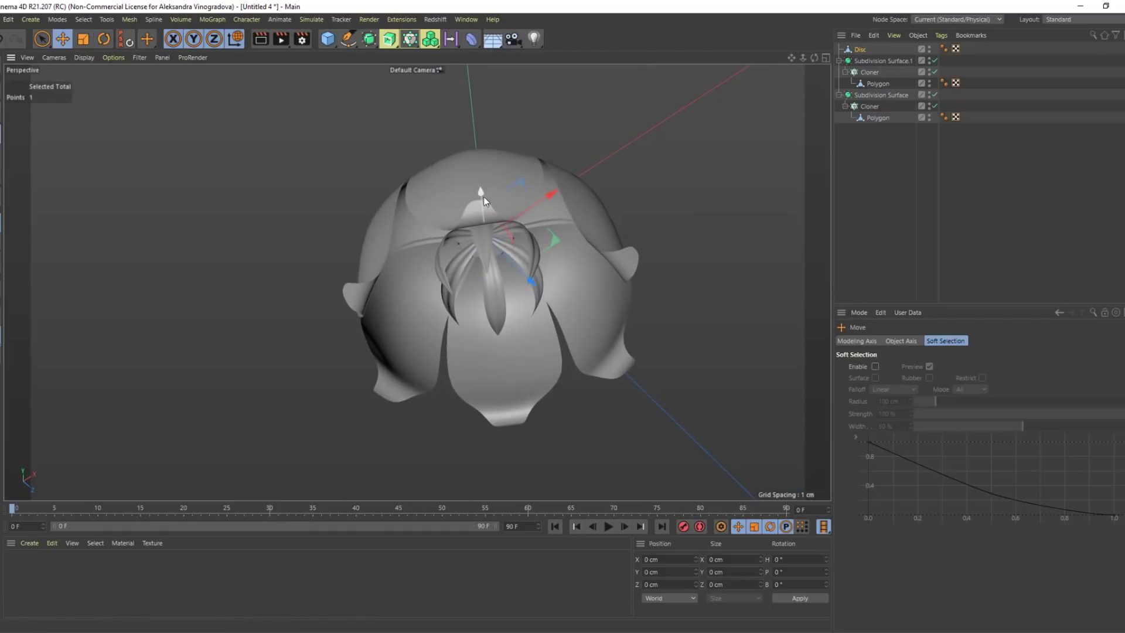
left_click_drag(483, 196, 483, 290)
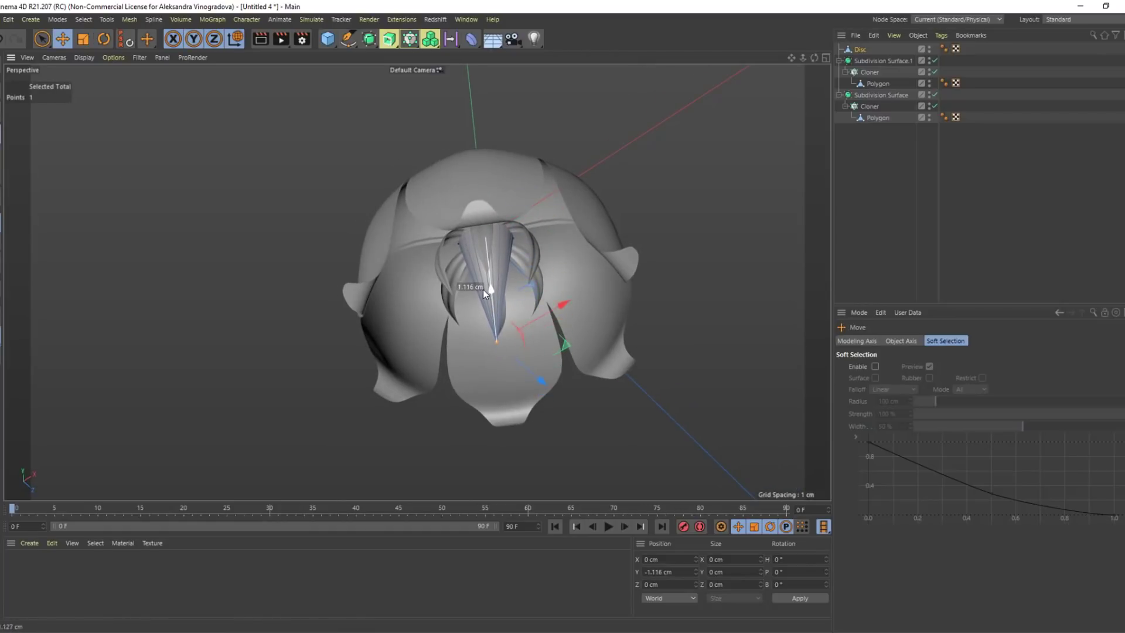
Add a loop cut around the middle of the cone and select the new edge loop
scroll(473, 290, "up", 3)
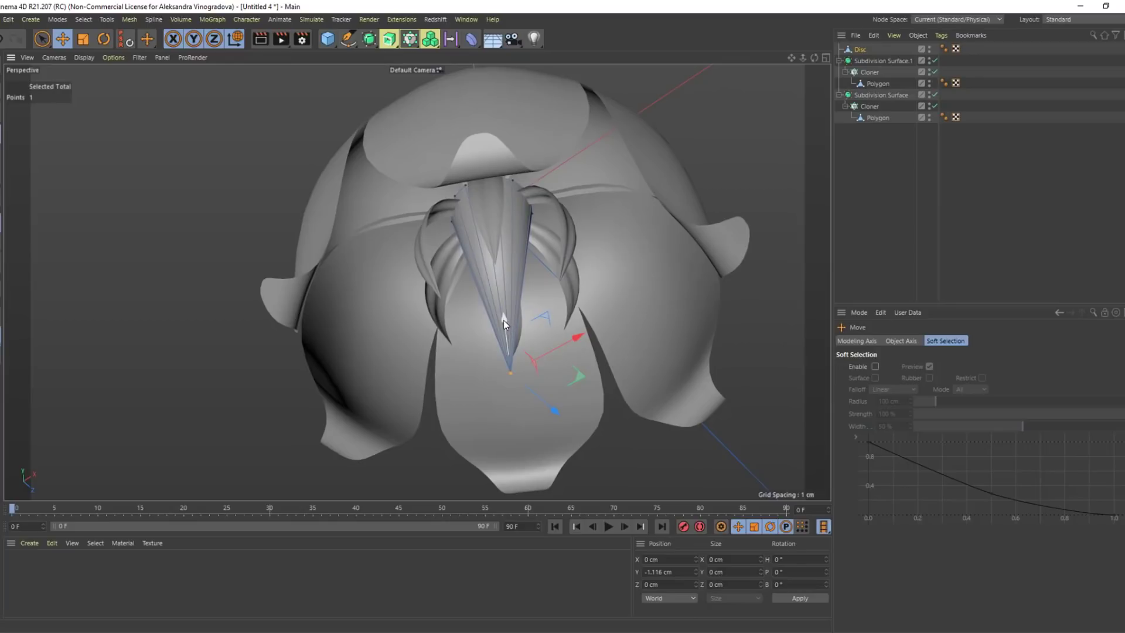
key("k")
key("l")
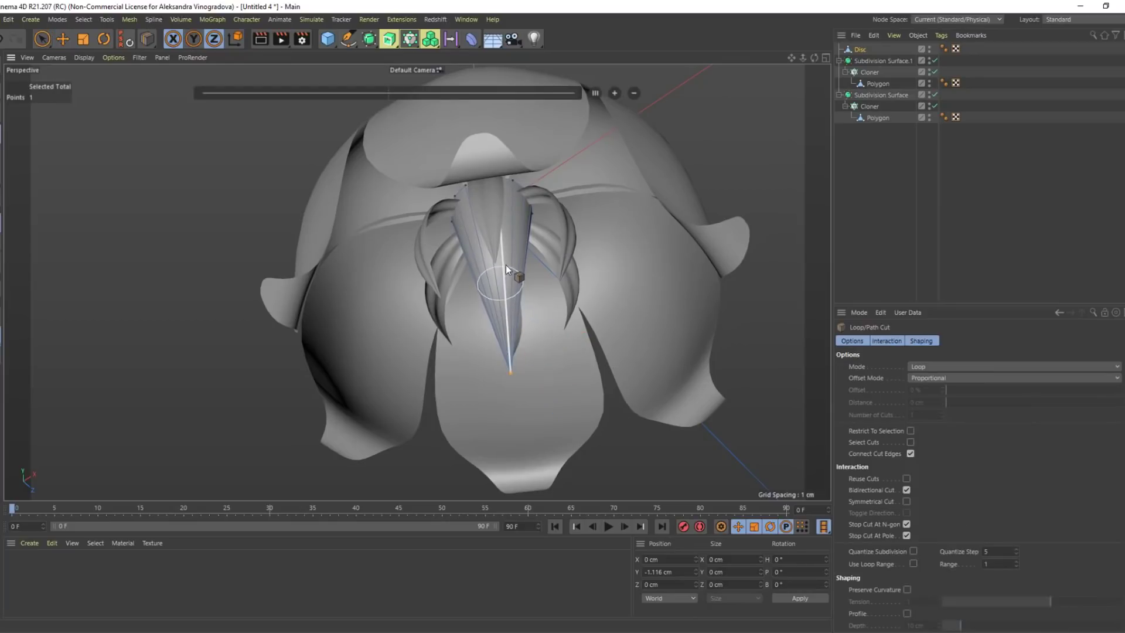
left_click(508, 262)
key("e")
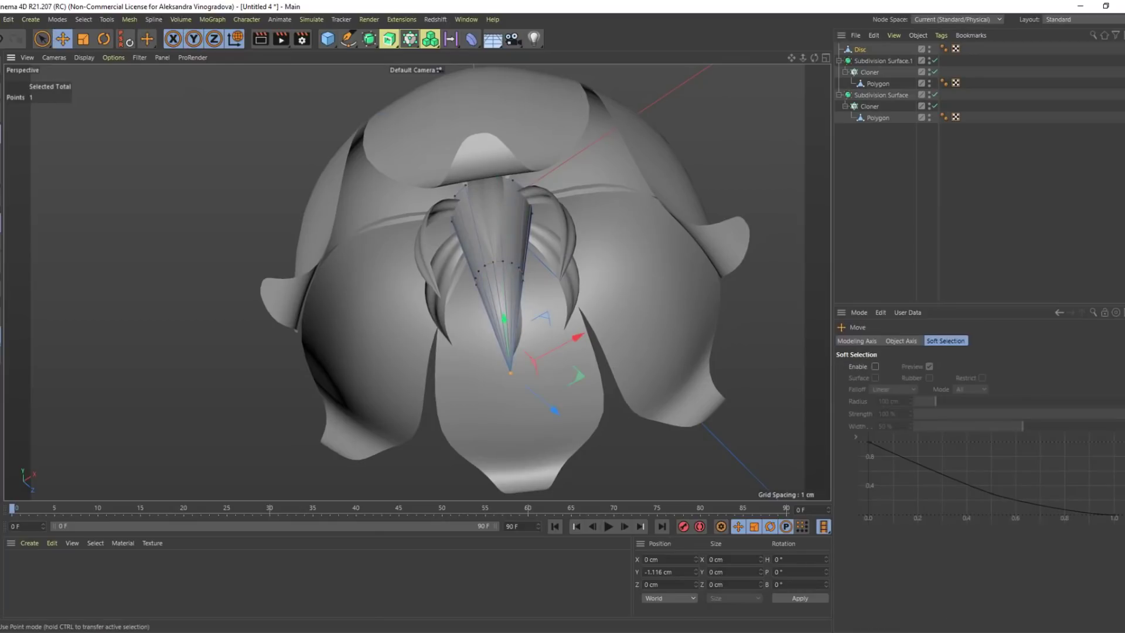
double_click(499, 262)
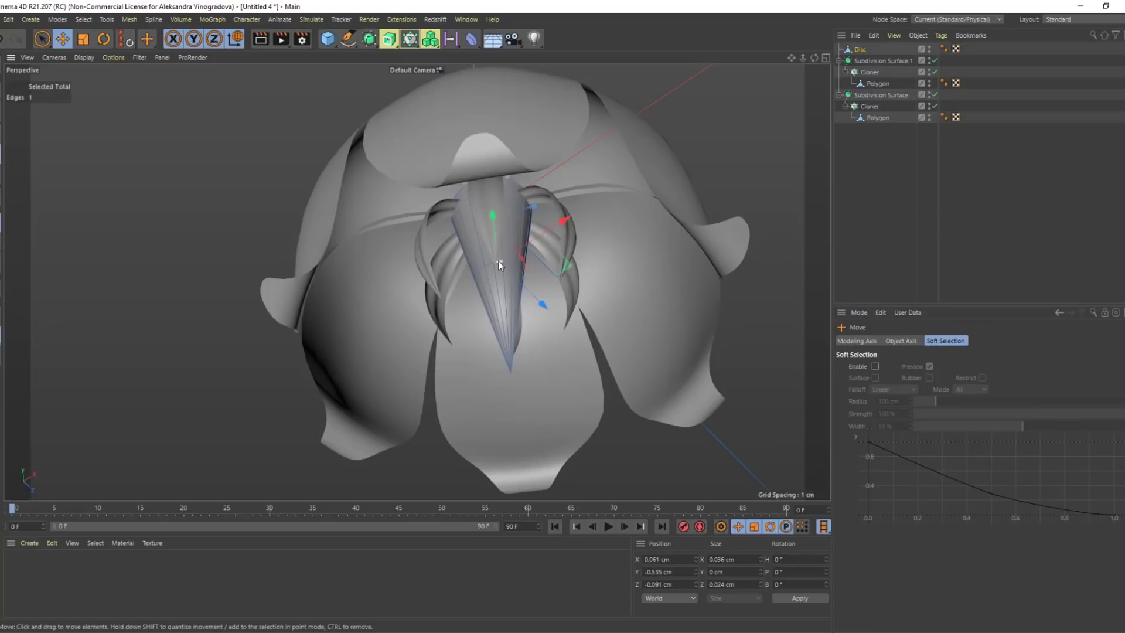
Widen the edge loop around the middle of the Disc cone and bevel it with a 0.16 cm offset
key("t")
left_click_drag(510, 246, 686, 166)
left_click_drag(483, 329, 523, 339, "alt")
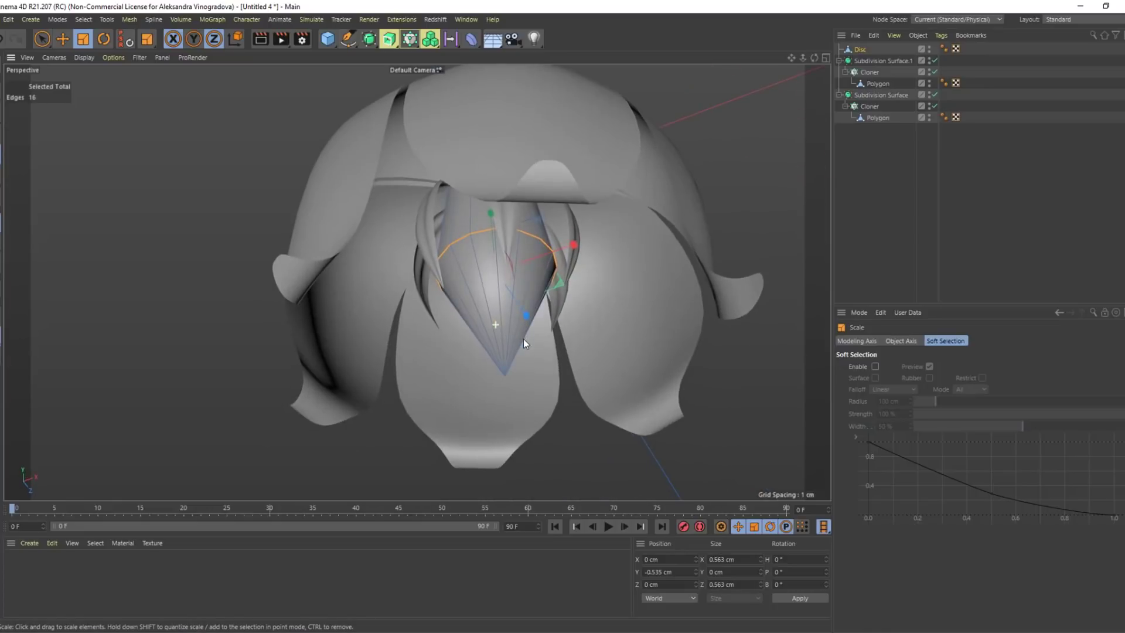
key("m")
key("s")
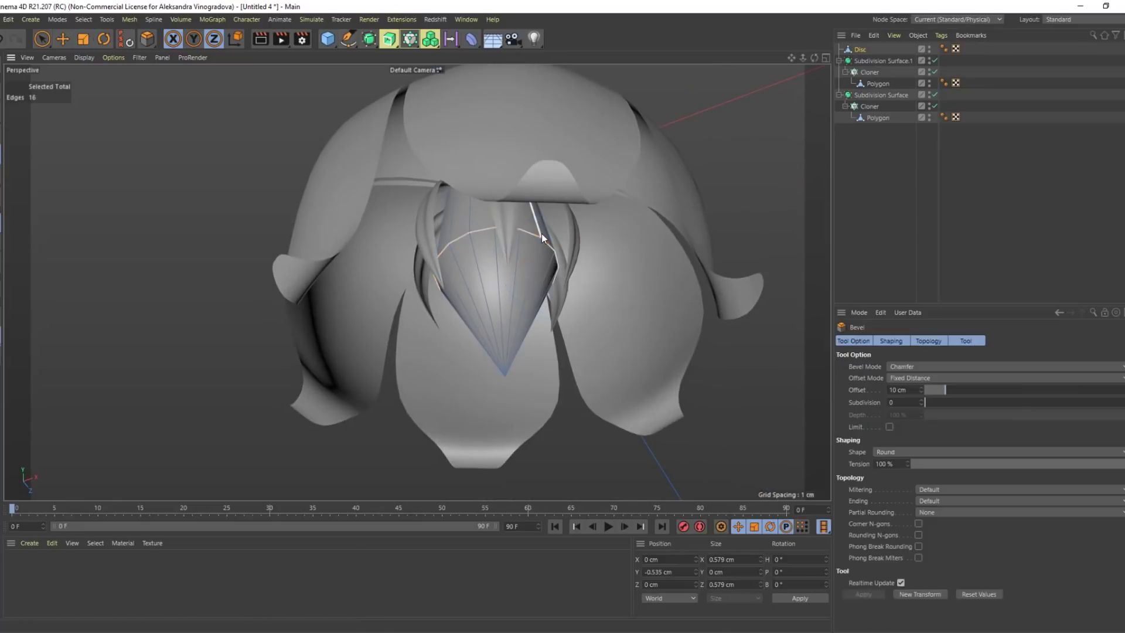
left_click_drag(531, 236, 576, 232)
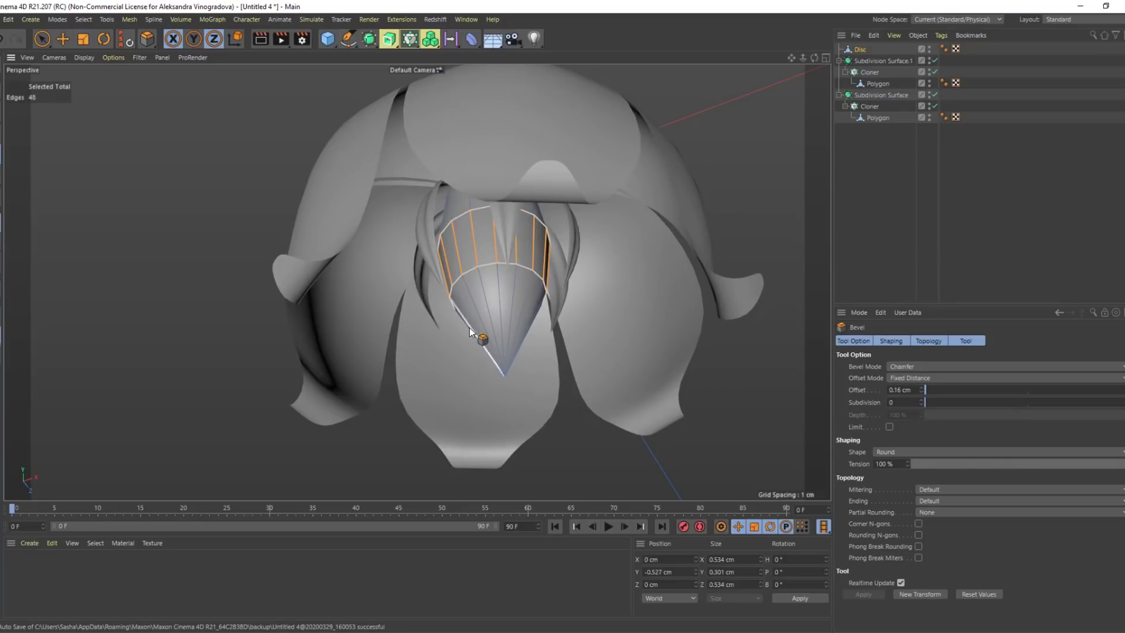
Raise the point at the tip of the cone slightly along the vertical axis
left_click_drag(469, 329, 511, 307, "alt")
key("e")
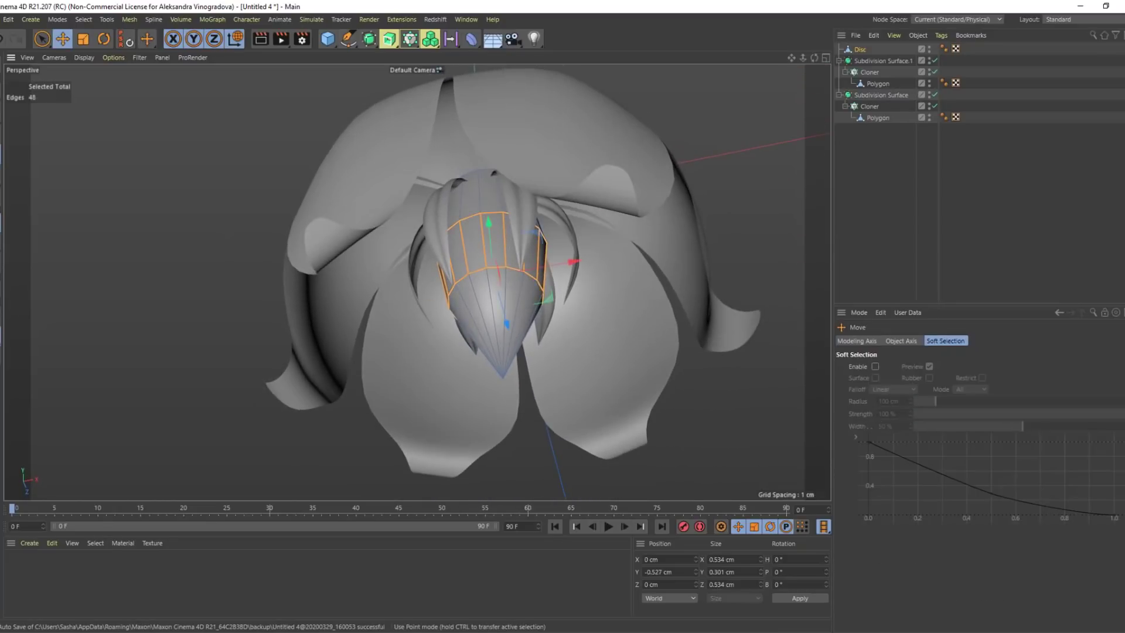
left_click_drag(543, 451, 508, 385, "alt")
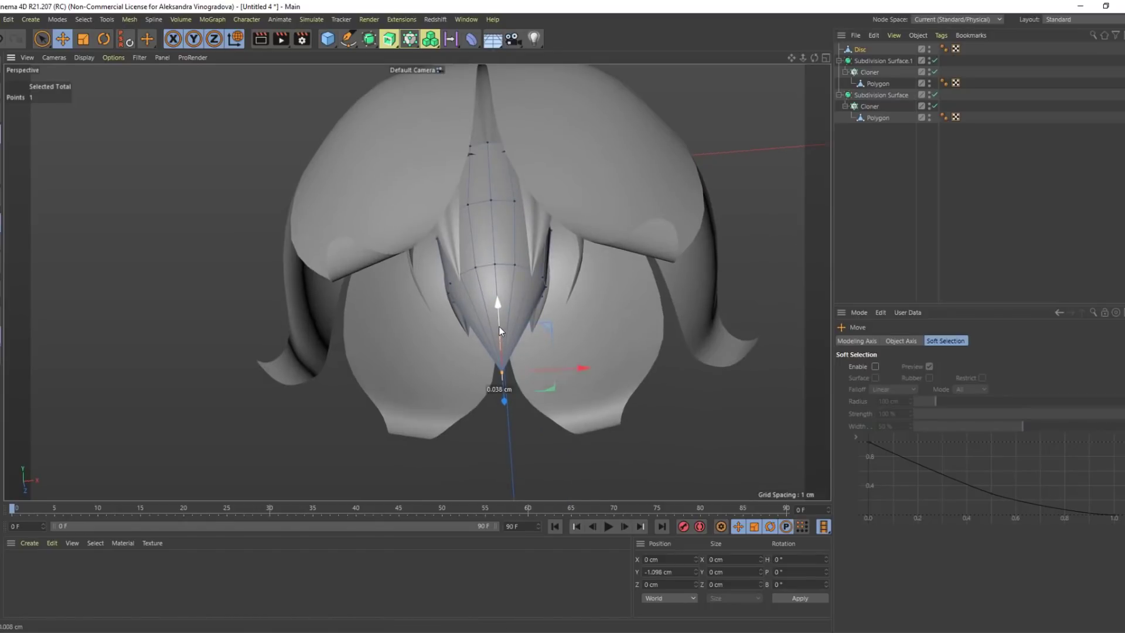
left_click_drag(498, 326, 497, 322)
Narrow the edge loop at the upper end of the cone
left_click(1, 155)
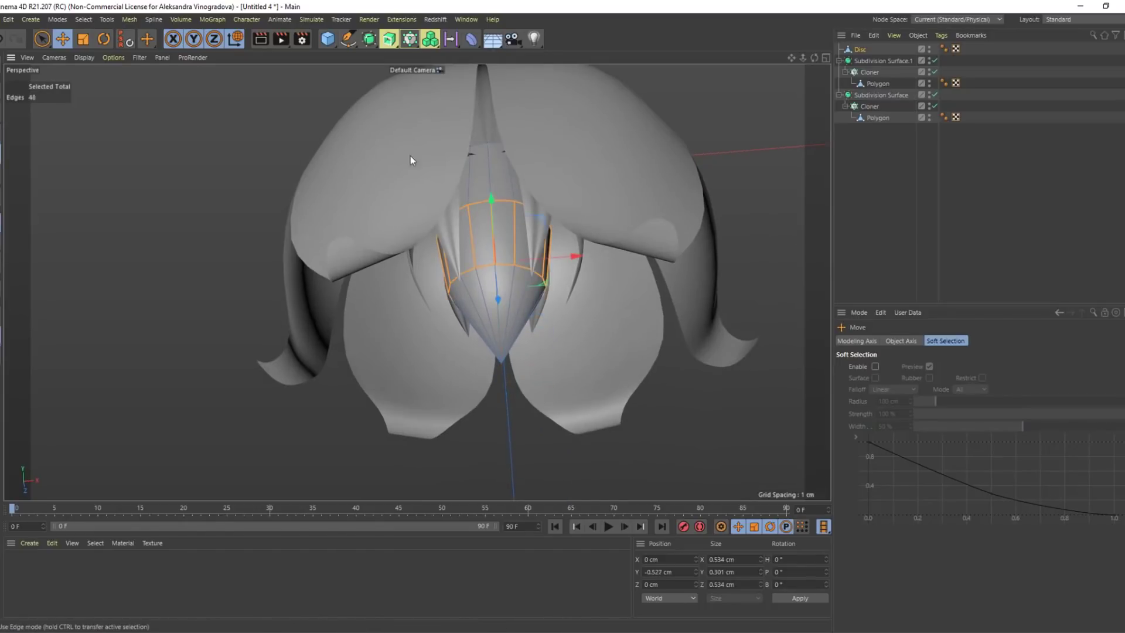
double_click(493, 144)
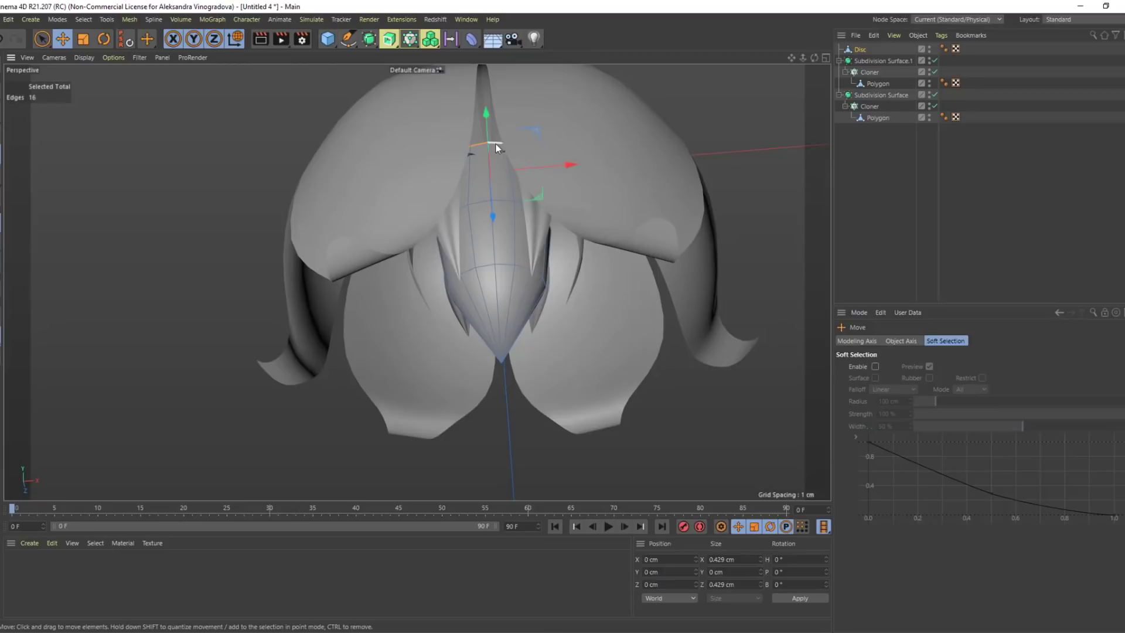
key("t")
left_click_drag(562, 94, 512, 198)
Bevel the two edge loops around the cone's middle to add rounding loops
double_click(501, 264)
key("m")
key("s")
double_click(501, 203)
Scale the whole Disc cone down so it sits between the petals
left_click_drag(516, 245, 489, 174, "alt")
key("t")
left_click_drag(485, 116, 489, 231)
right_click_drag(490, 231, 445, 257, "alt")
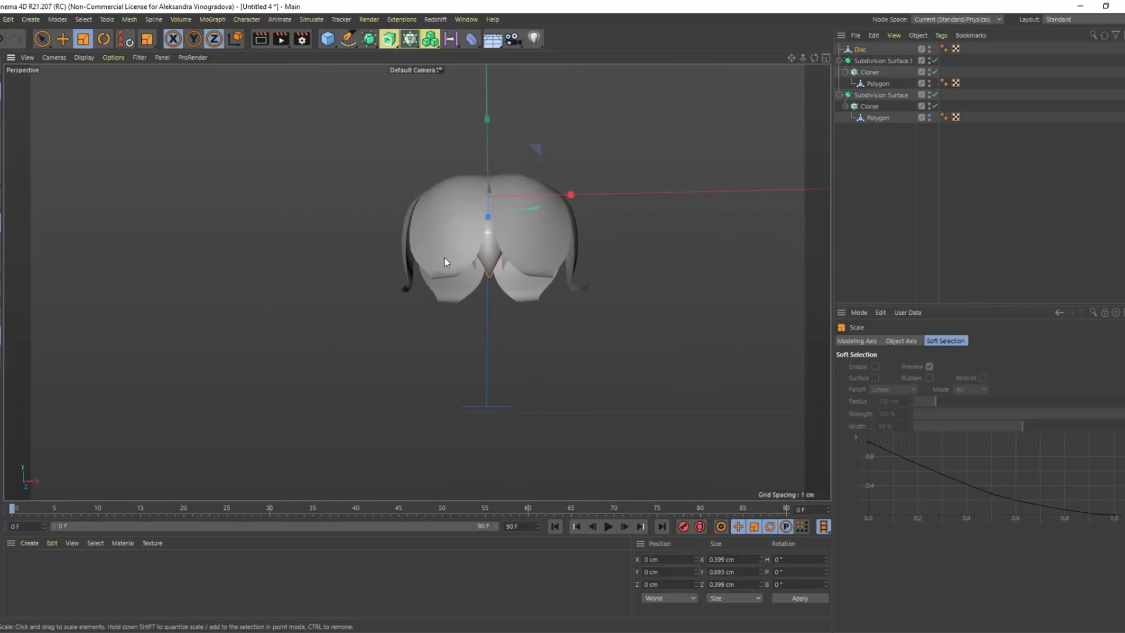
Change the interface layout to BP - UV Edit and enter polygon mode on the Disc cone
left_click_drag(445, 257, 493, 300, "alt")
right_click_drag(494, 300, 505, 263, "alt")
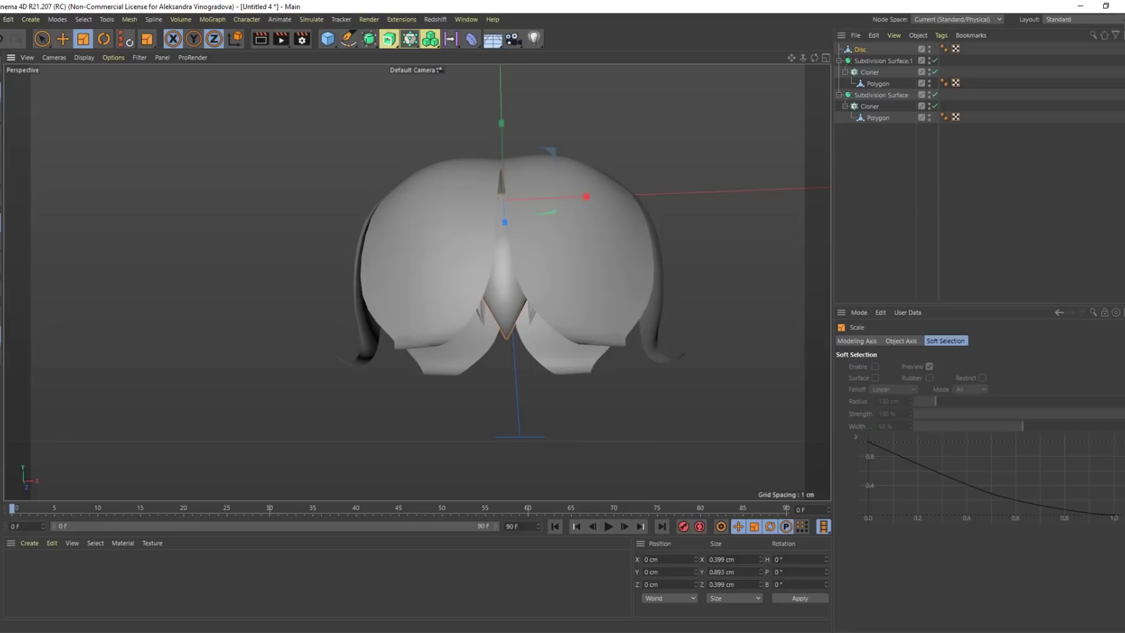
left_click(1076, 20)
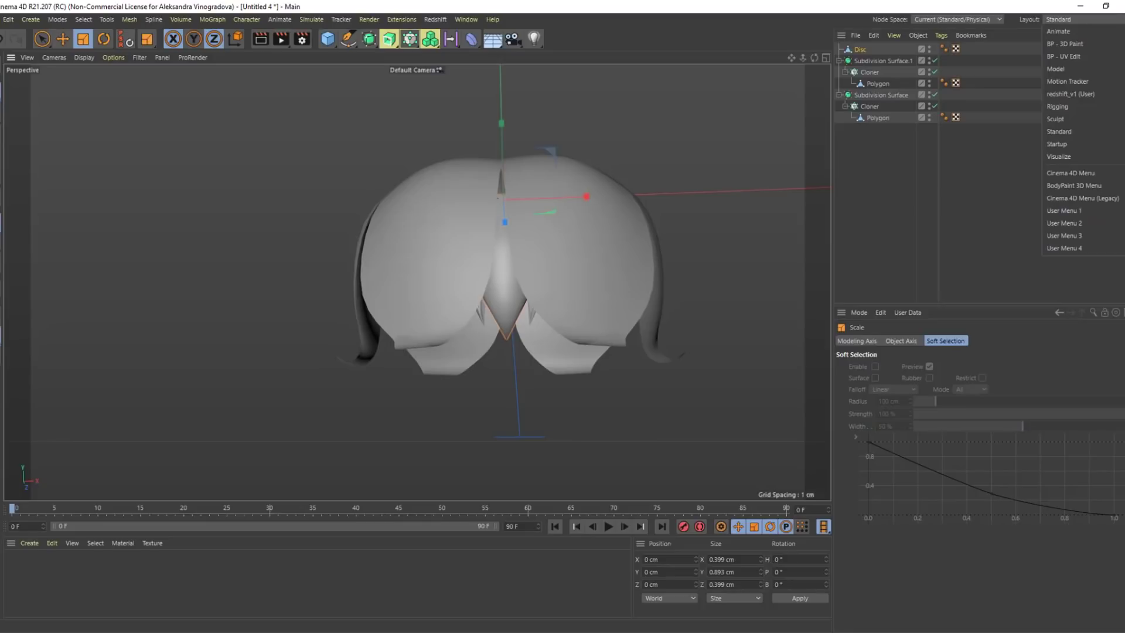
left_click(1083, 56)
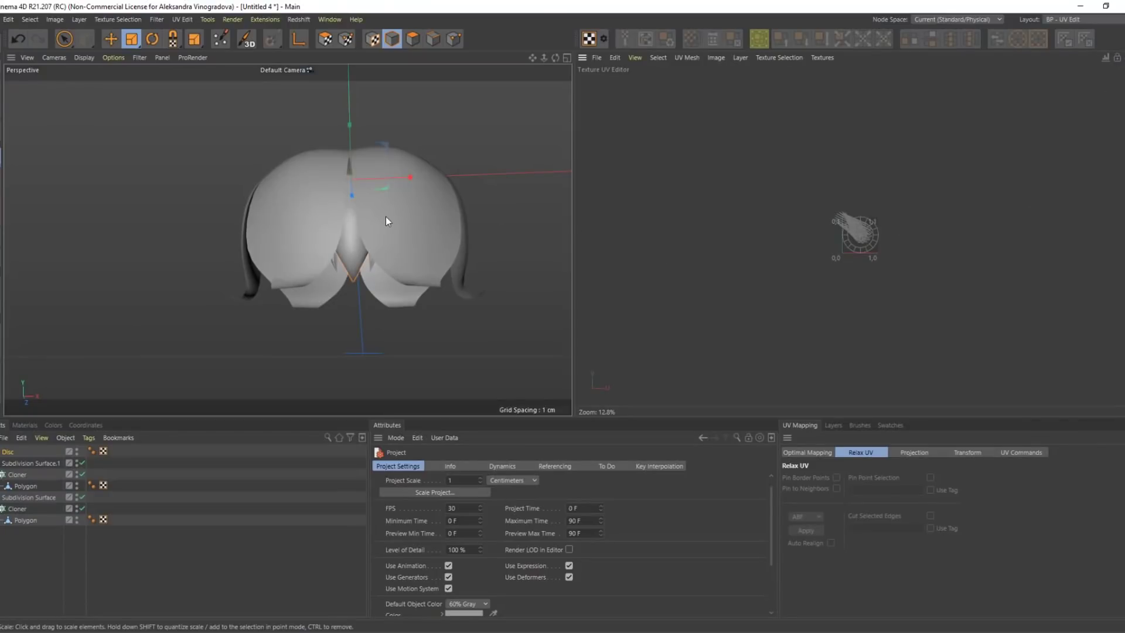
left_click(412, 38)
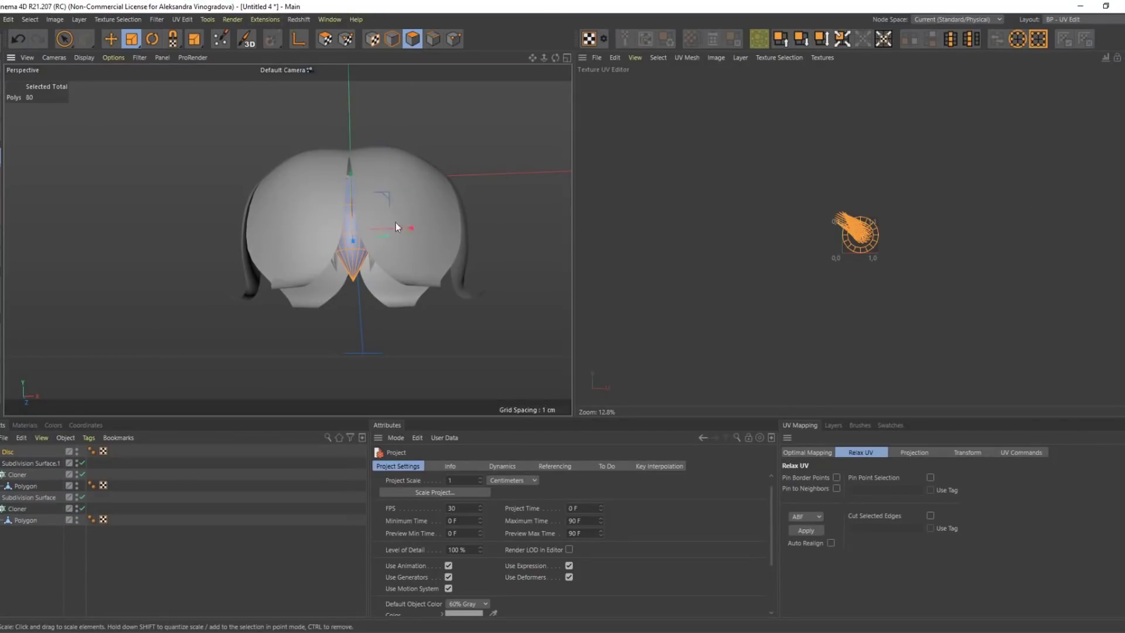
scroll(363, 192, "up", 3)
middle_click_drag(366, 233, 364, 226, "alt")
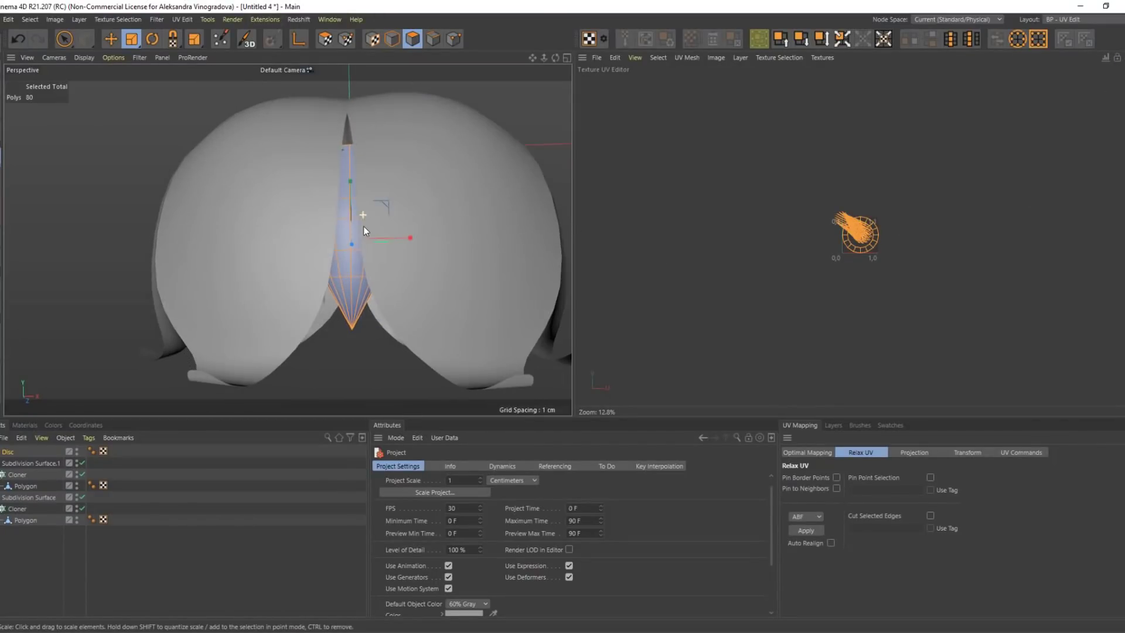
Reverse the normals of the cone's selected polygons and apply a Frontal UV projection to them
right_click(360, 267)
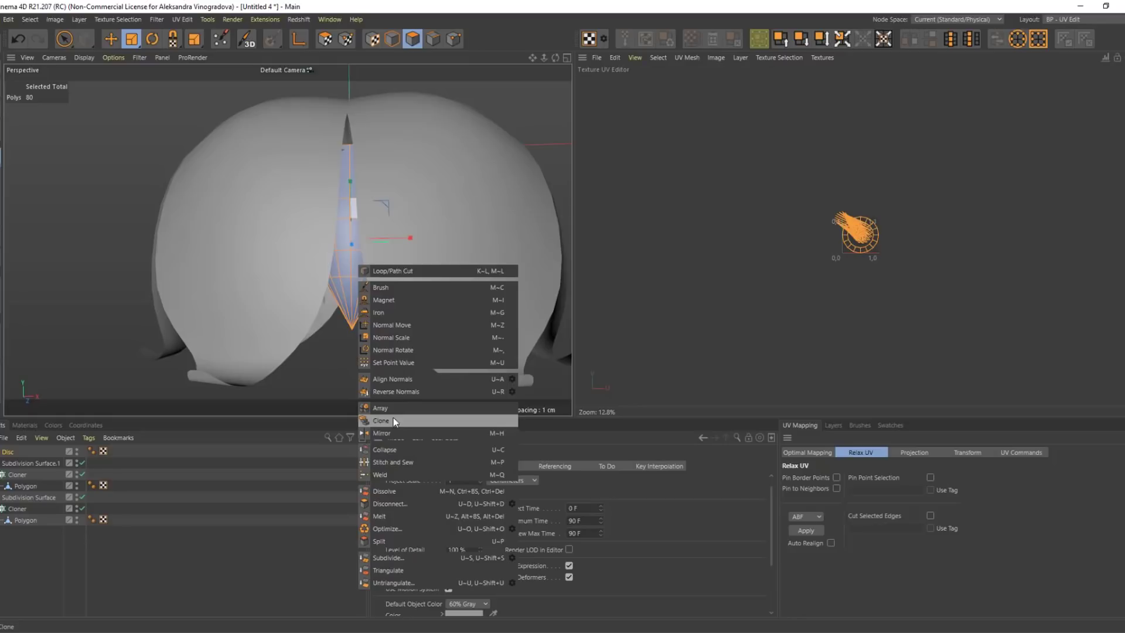
left_click(399, 390)
mouse_move(360, 283)
left_mouse_down("alt")
mouse_move(360, 313)
mouse_move(351, 285)
left_mouse_up("alt")
left_click(912, 455)
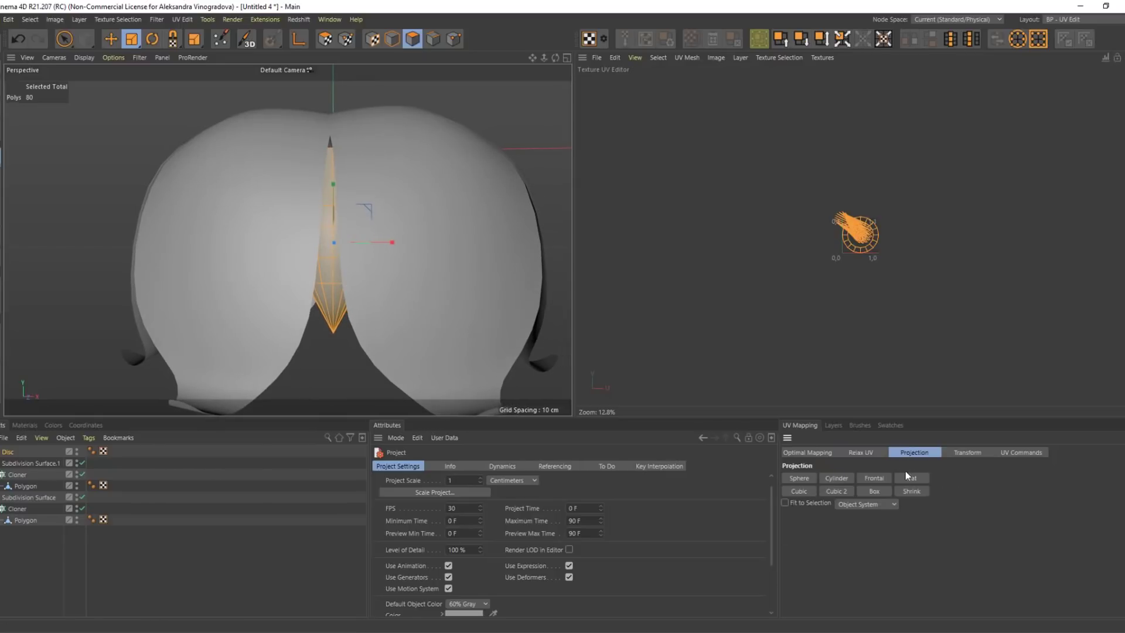
left_click(875, 478)
Load the flower atlas texture sklrlrp_4K_Albedo.jpg as the background of the UV editor
scroll(873, 293, "up", 5)
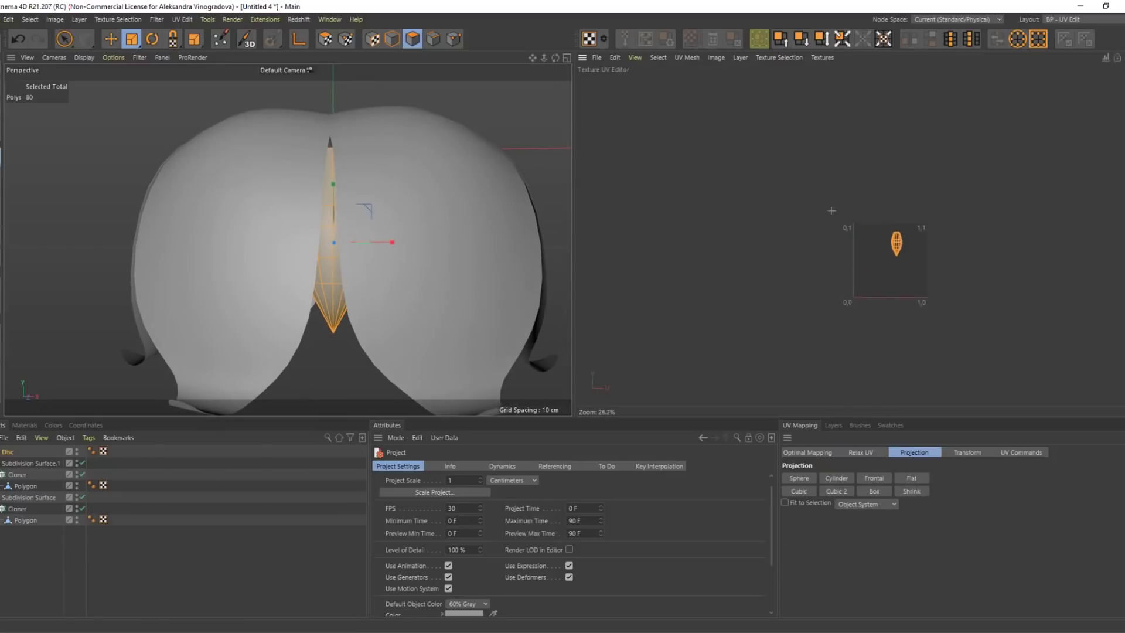
scroll(895, 248, "up", 4)
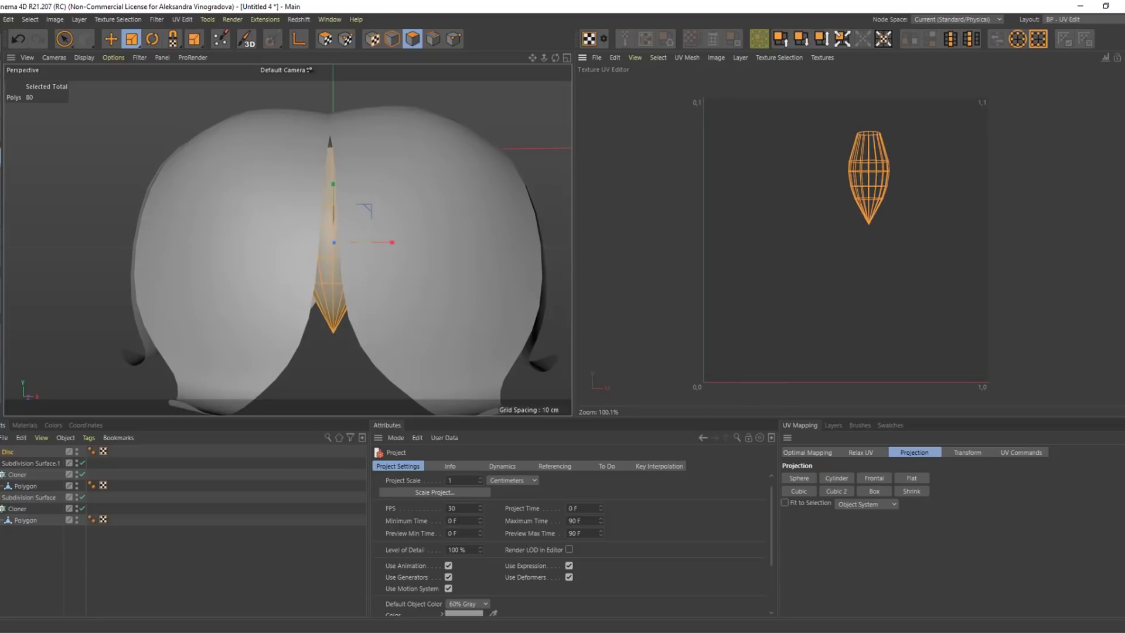
left_click(599, 58)
left_click(611, 87)
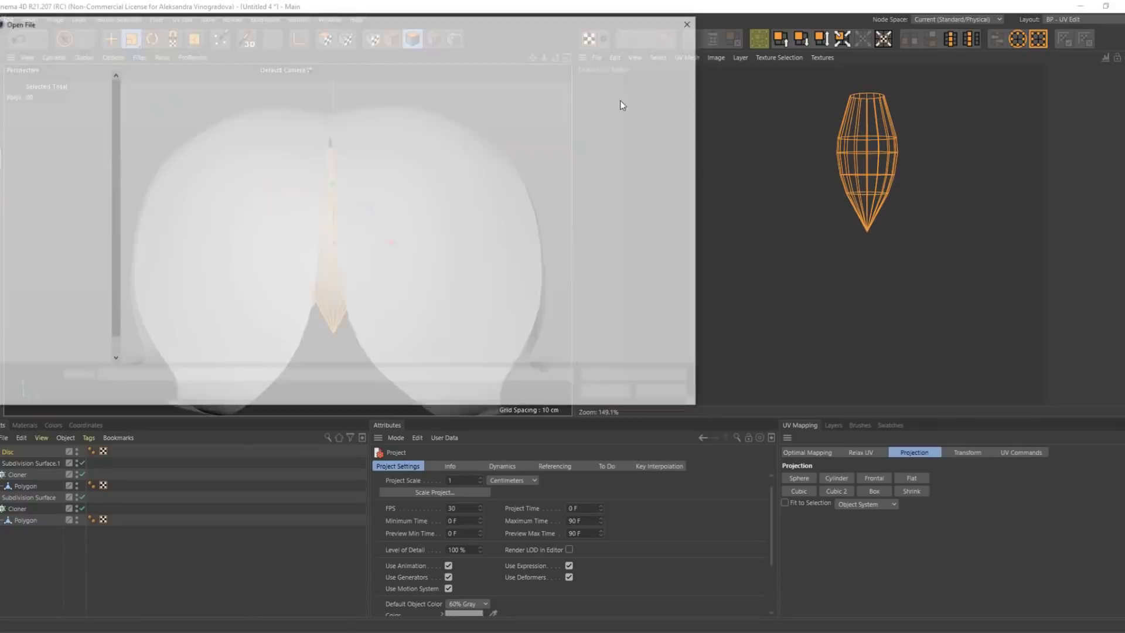
left_click(156, 100)
key("Return")
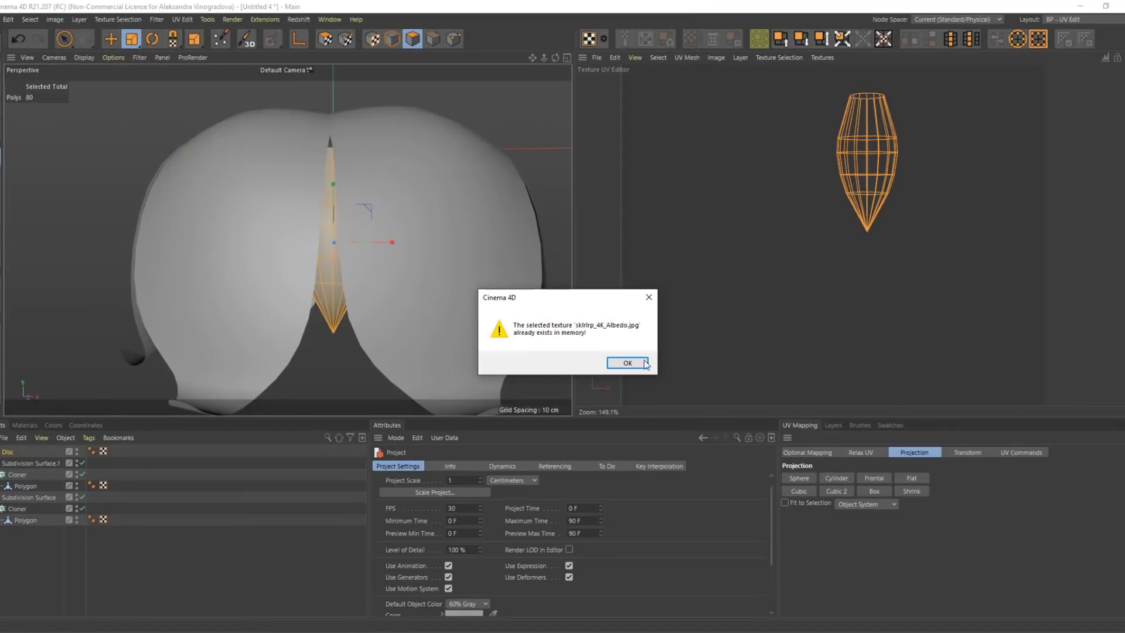
left_click(627, 363)
mouse_move(1124, 144)
left_mouse_down()
mouse_move(654, 142)
mouse_move(1124, 144)
left_mouse_up()
scroll(904, 93, "up", 10)
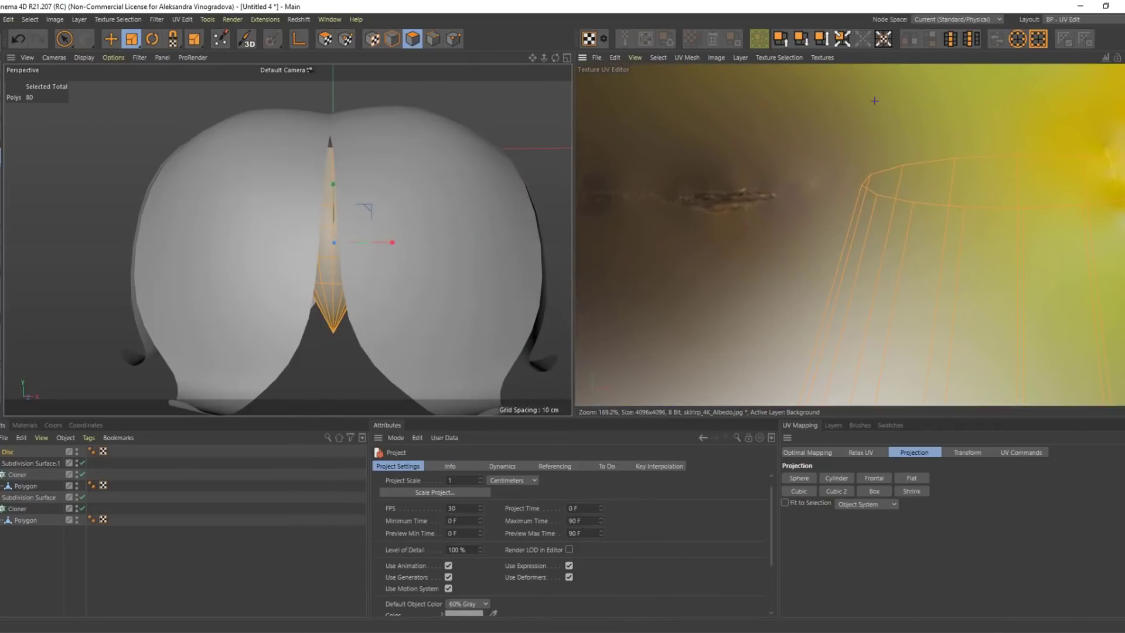
scroll(933, 219, "down", 6)
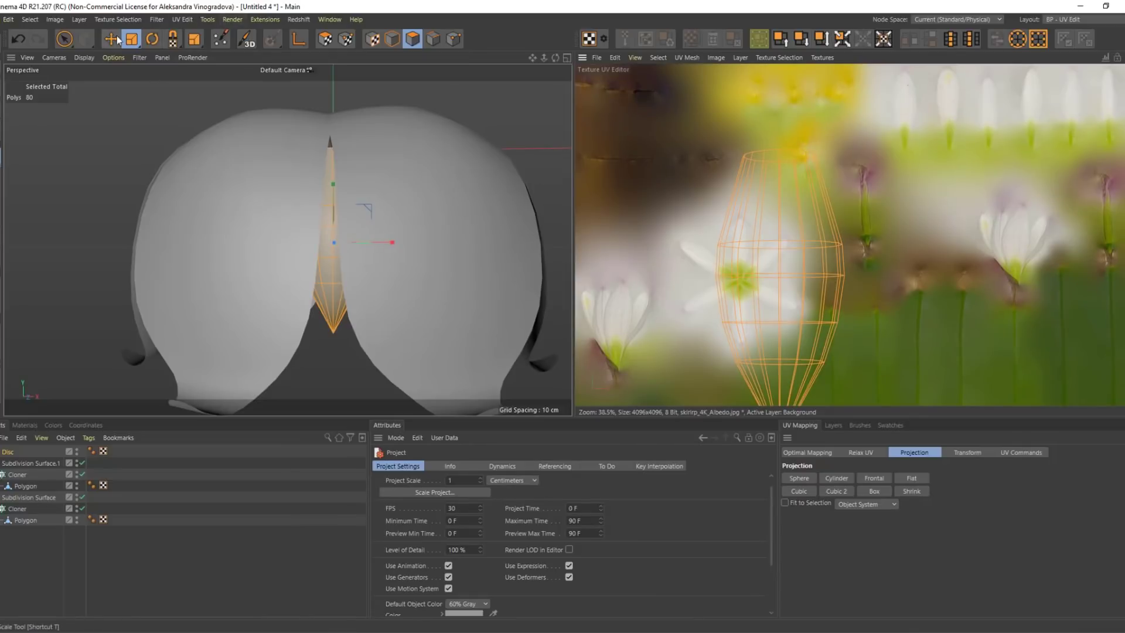
left_click_drag(785, 236, 685, 274)
key("ctrl+z")
key("e")
key("ctrl+z")
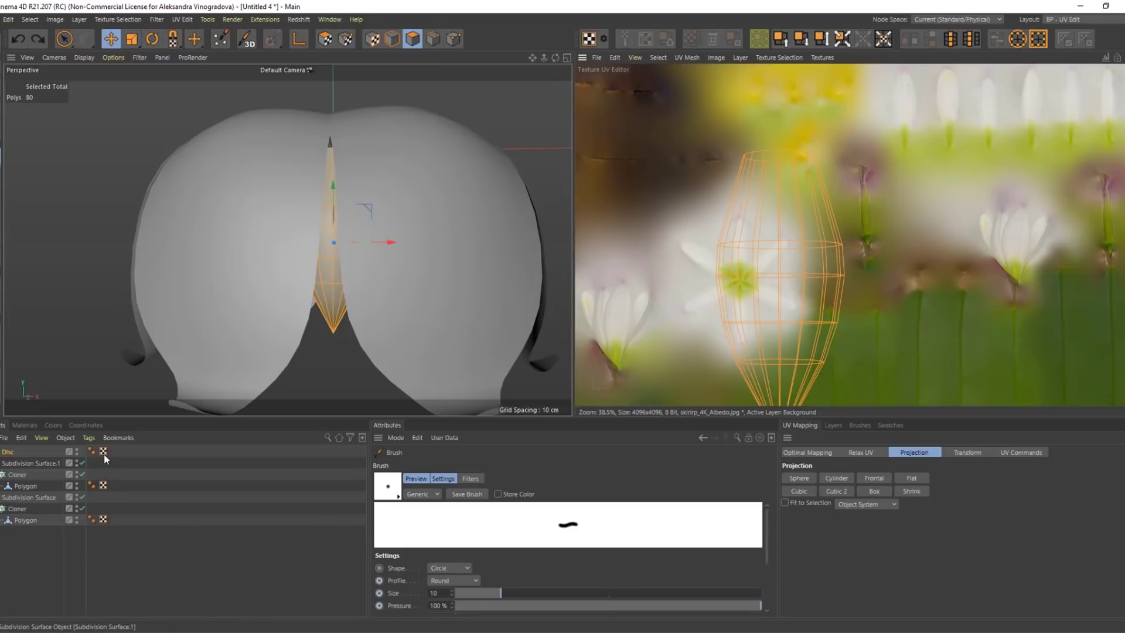
In UV Polygon Edit mode, shrink the cone's UV island and move it between the yellow flowers and the white petals
left_click(325, 38)
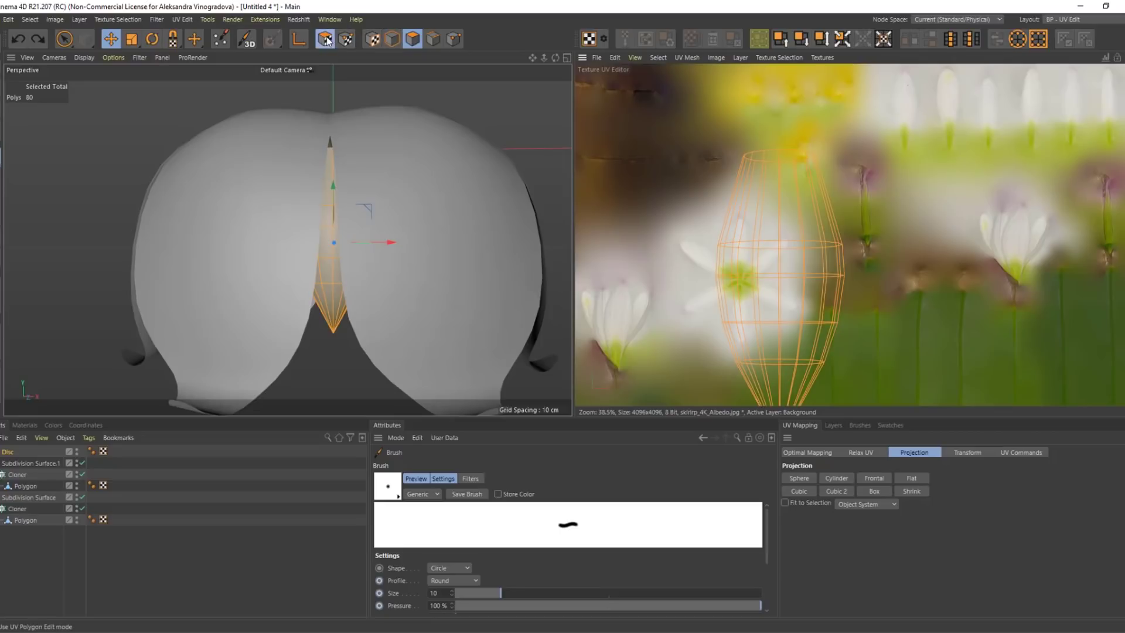
key("t")
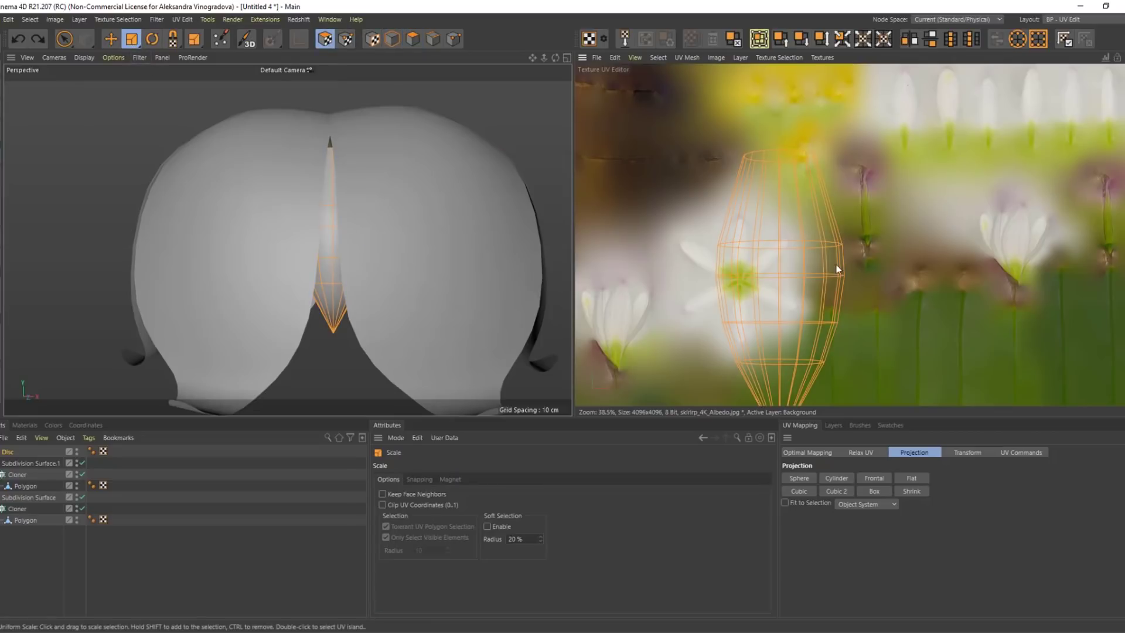
left_click_drag(803, 241, 234, 433)
key("e")
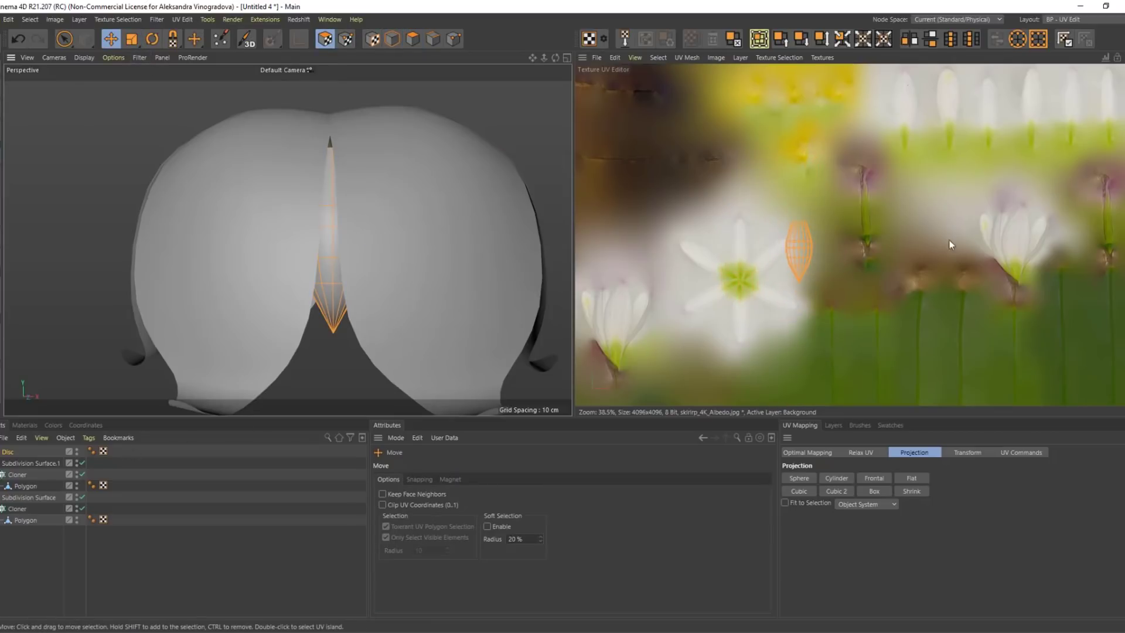
middle_click_drag(950, 240, 893, 259, "alt")
left_click_drag(767, 289, 825, 127)
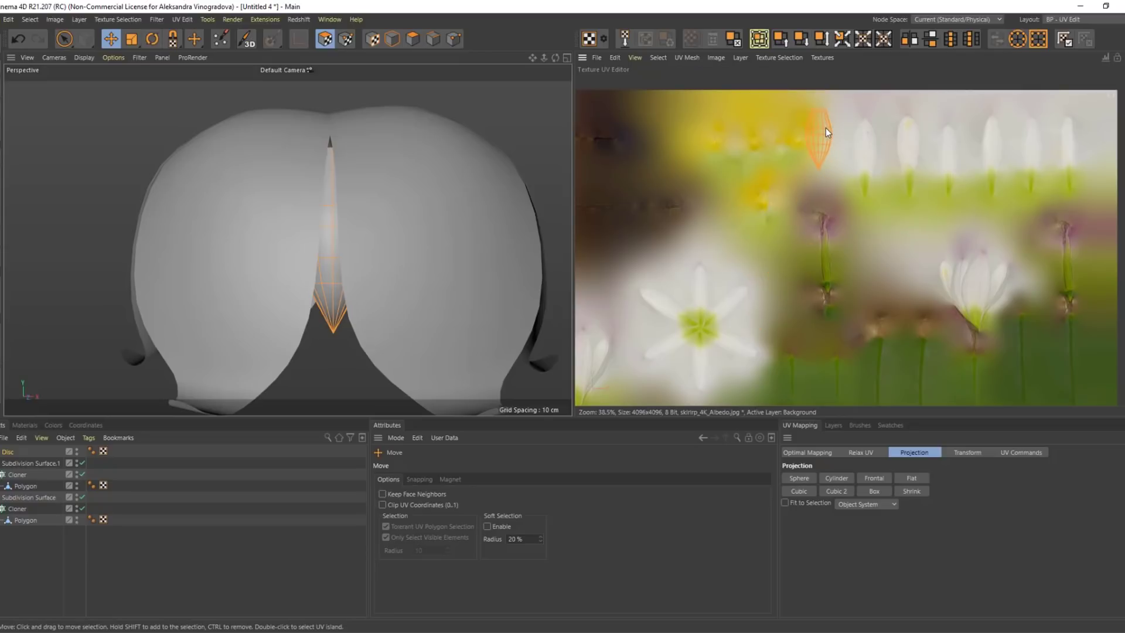
Rotate the cone's UV island to lie horizontally, with its tip pointing towards the white petals
scroll(826, 128, "up", 3)
key("r")
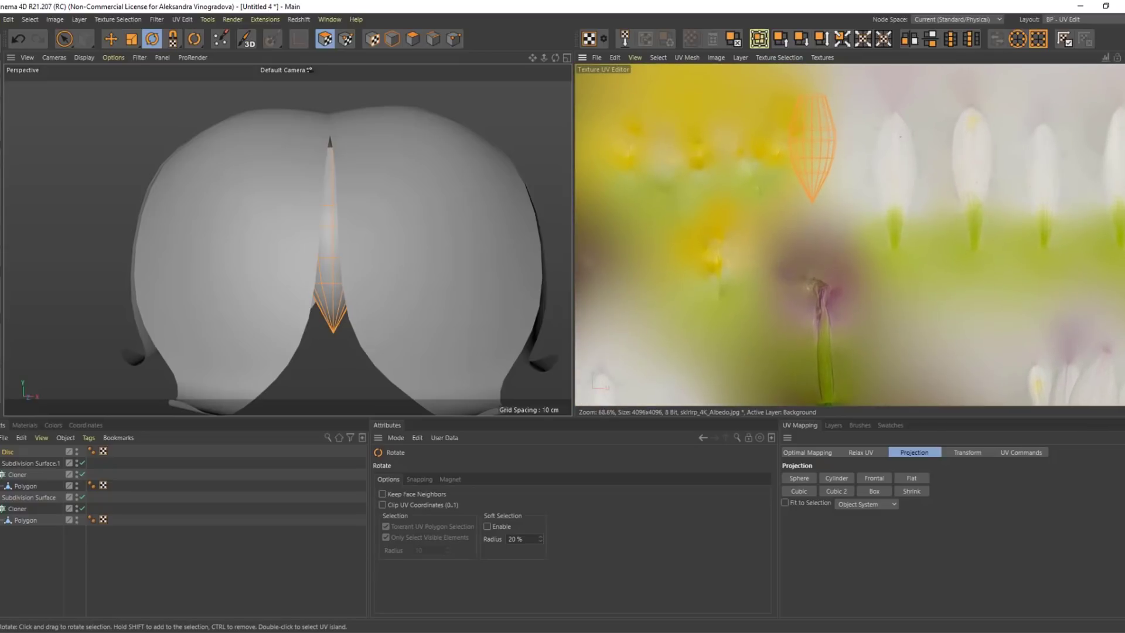
middle_click_drag(833, 134, 811, 166, "alt")
left_click_drag(811, 167, 880, 237)
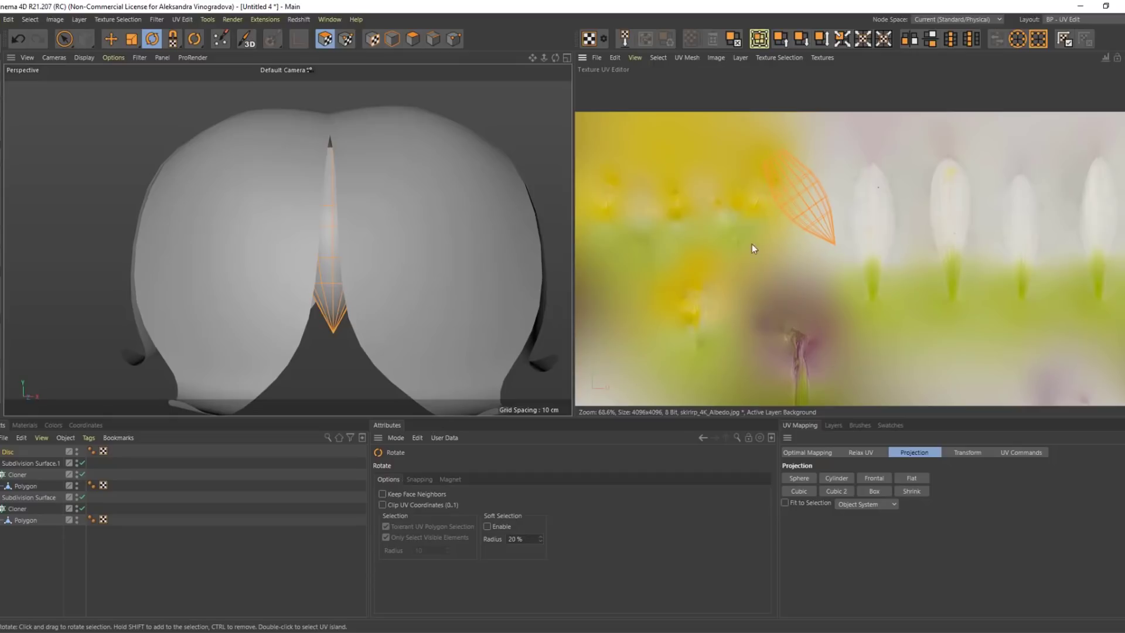
left_click_drag(833, 203, 811, 214)
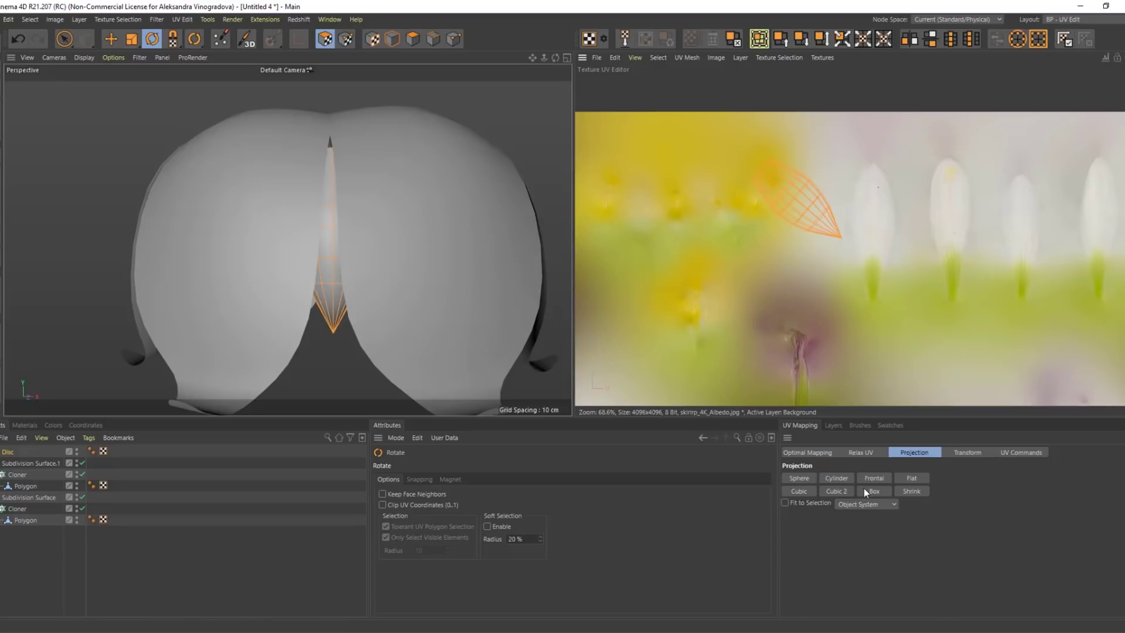
left_click_drag(835, 388, 815, 384)
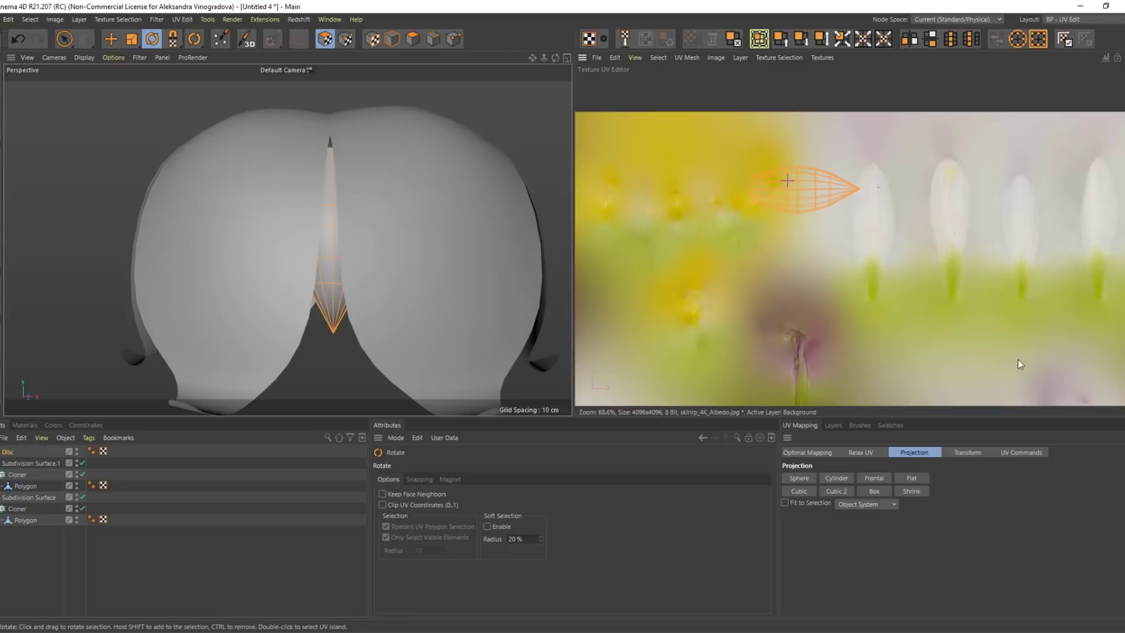
Shrink the UV island further and place it near the texture's upper edge, where yellow blends into white
key("e")
left_click_drag(824, 195, 818, 156)
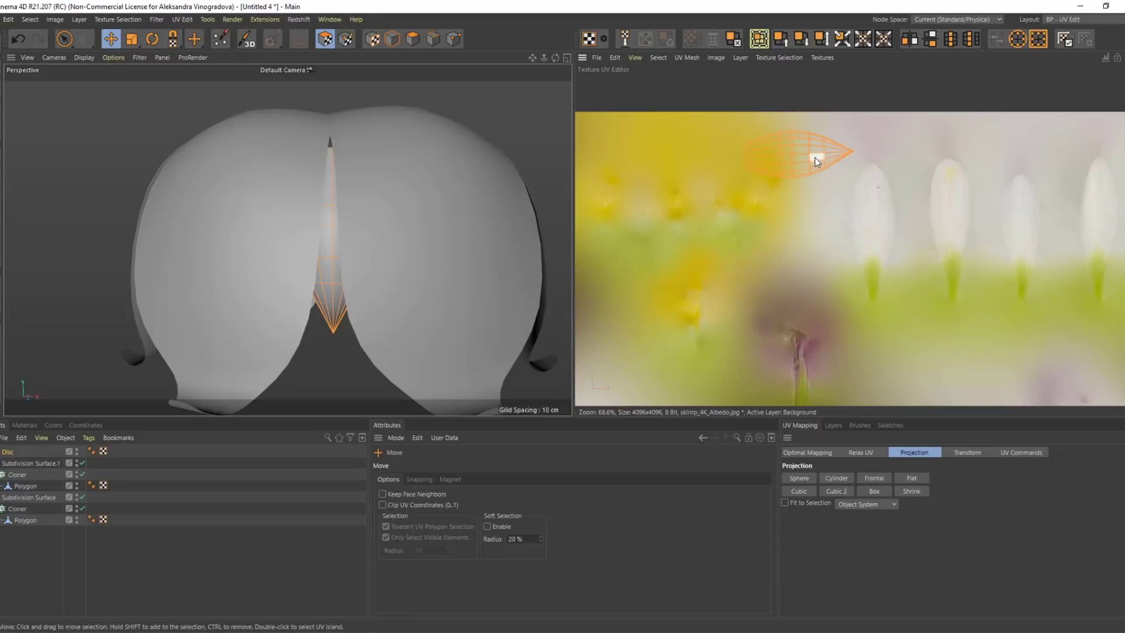
key("t")
left_click_drag(626, 223, 326, 302)
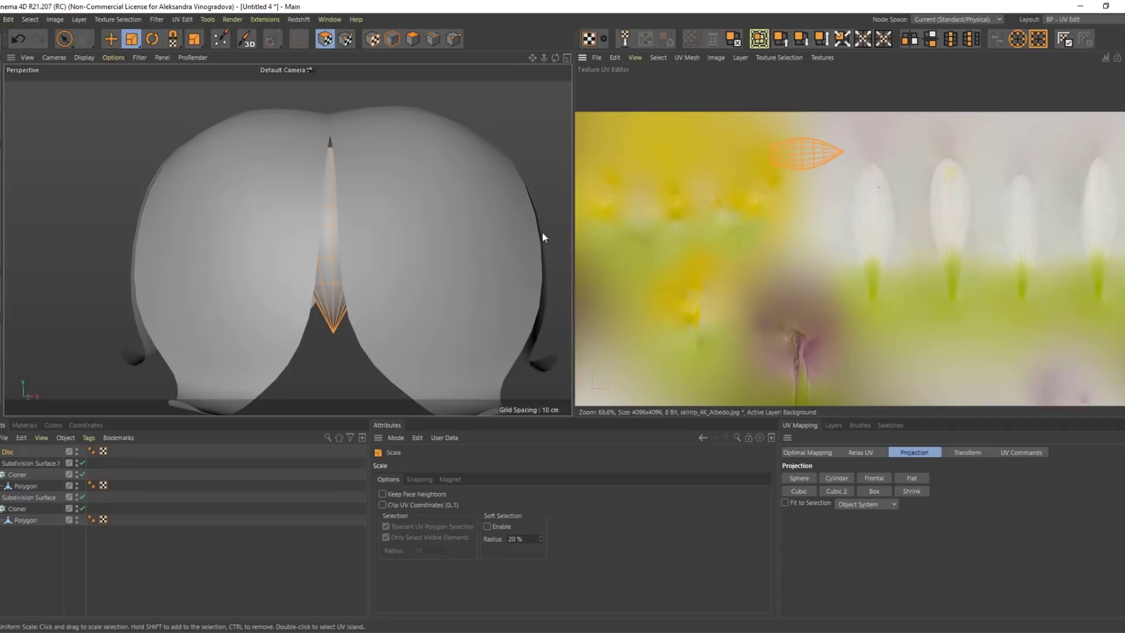
key("e")
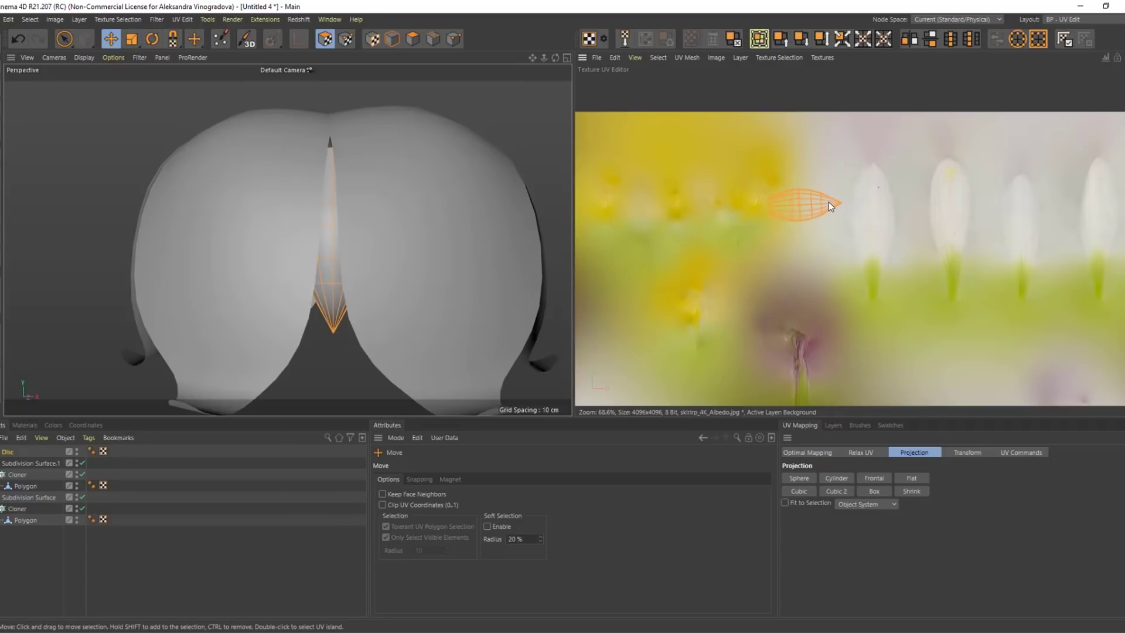
left_click_drag(829, 206, 833, 166)
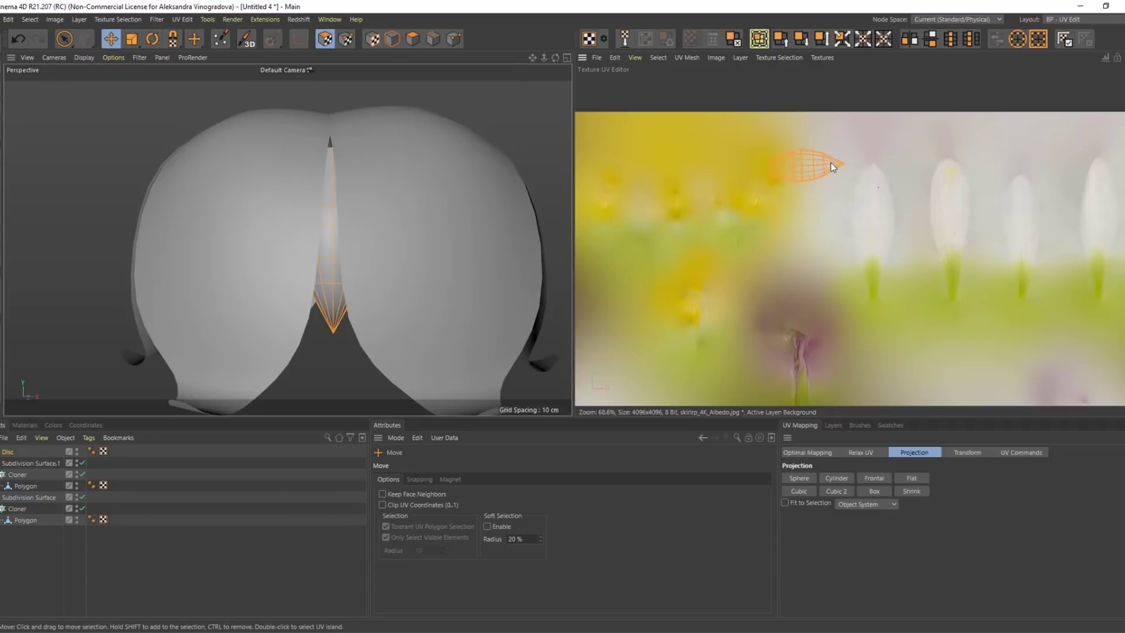
Switch to the Standard layout and open the project flower_01.c4d from the NAB 3d folder
left_click(1087, 19)
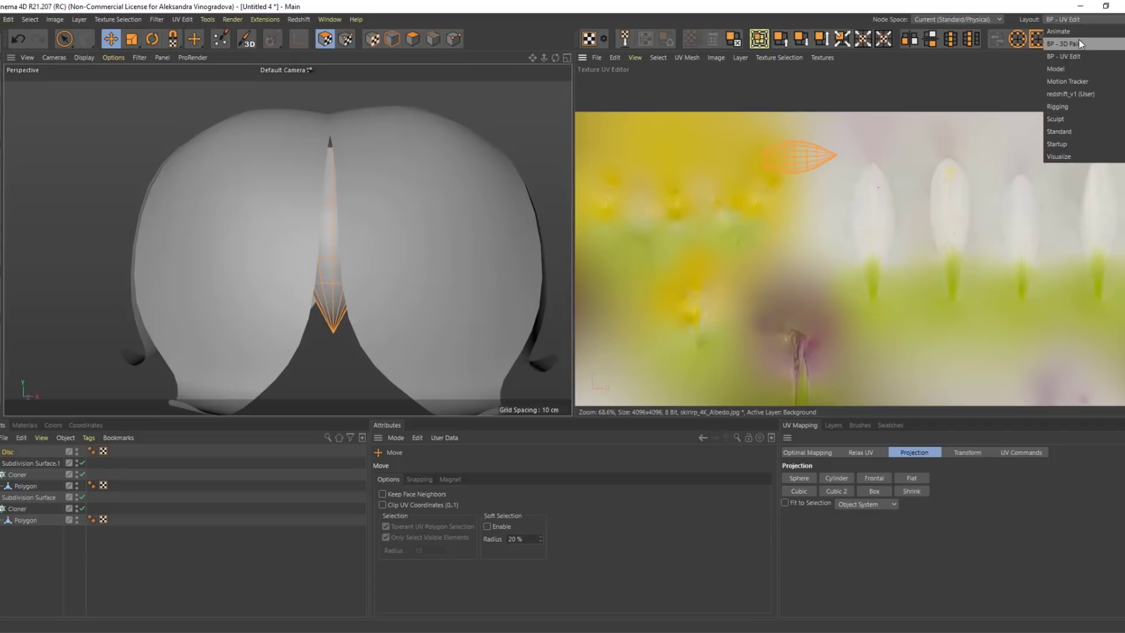
left_click(1068, 130)
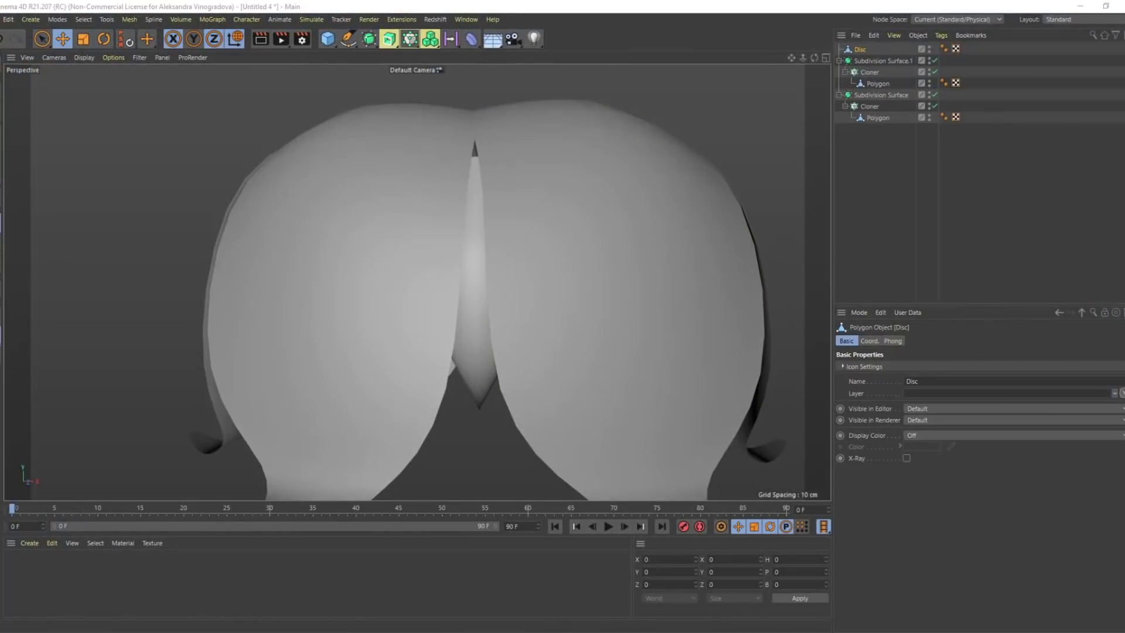
left_click(1, 19)
mouse_move(9, 20)
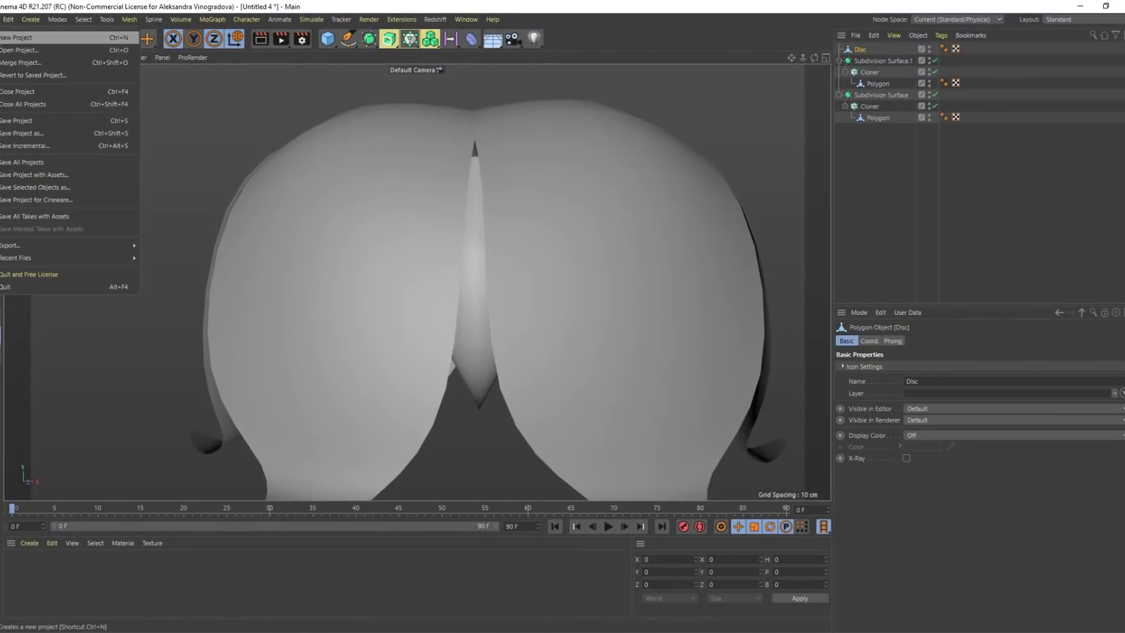
left_click(29, 50)
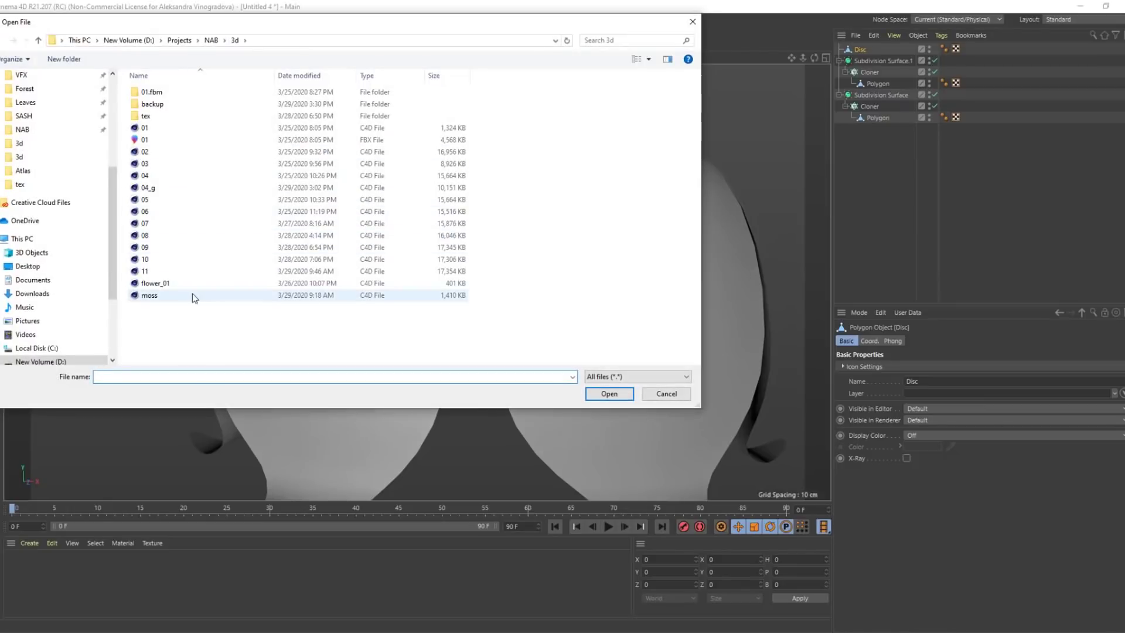
double_click(171, 283)
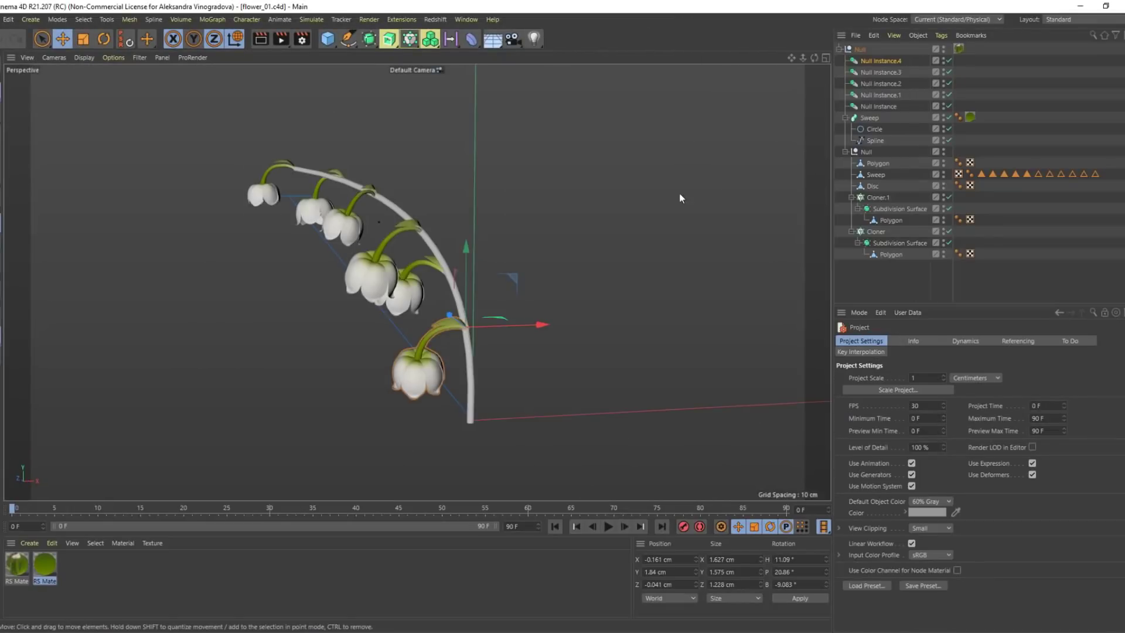
Examine the finished lily of the valley's object hierarchy, blossoms and curved flower stalks from close up
left_click_drag(416, 317, 357, 223, "alt")
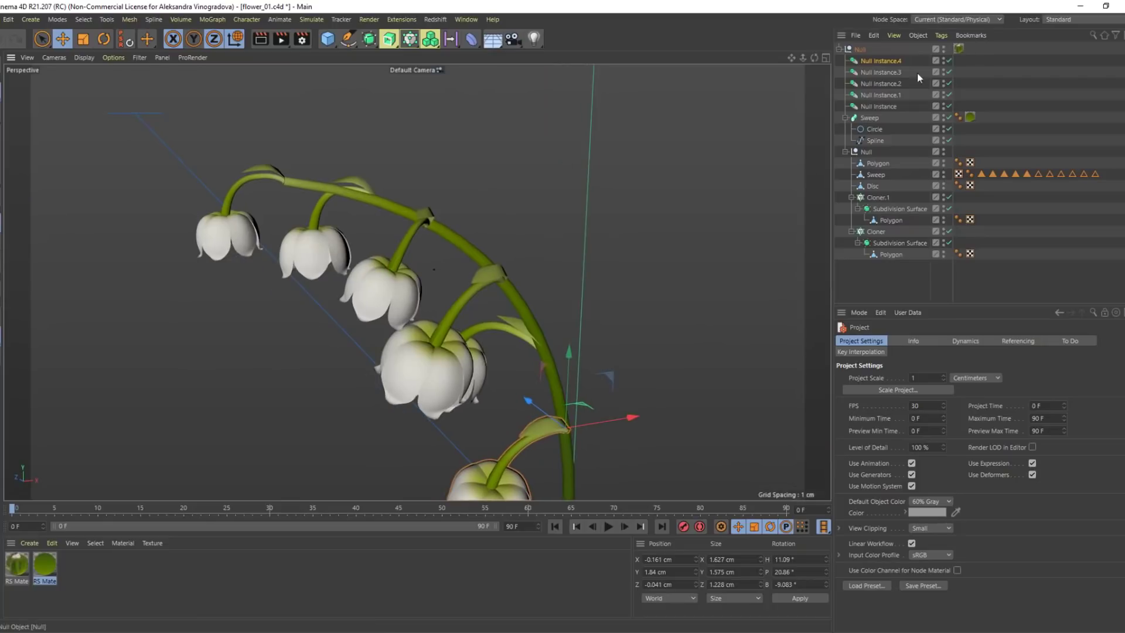
left_click(841, 49)
left_click(841, 49)
mouse_move(499, 203)
left_mouse_down("alt")
mouse_move(236, 216)
mouse_move(413, 283)
mouse_move(487, 297)
left_mouse_up("alt")
left_click(203, 209)
scroll(463, 287, "up", 5)
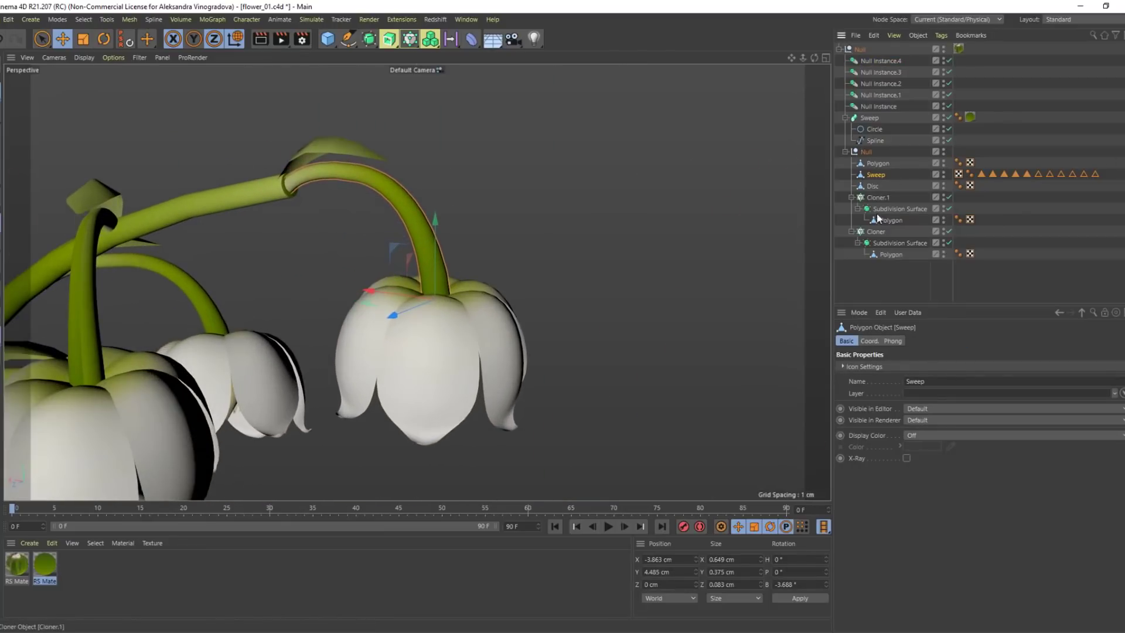
left_click_drag(498, 281, 548, 261, "alt")
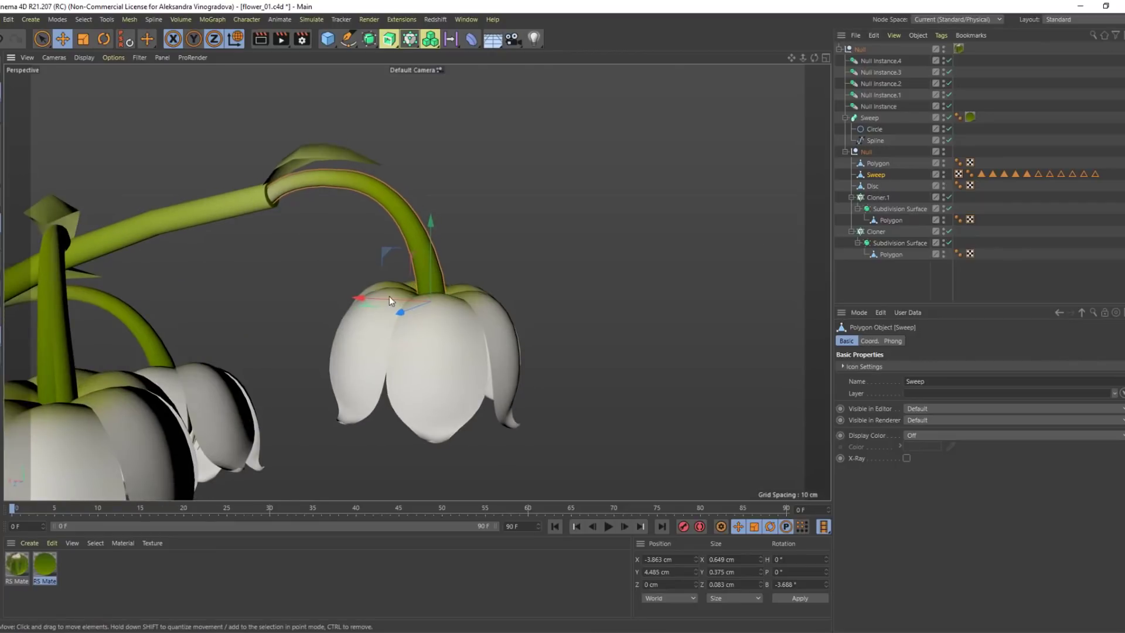
middle_click_drag(390, 295, 554, 258, "alt")
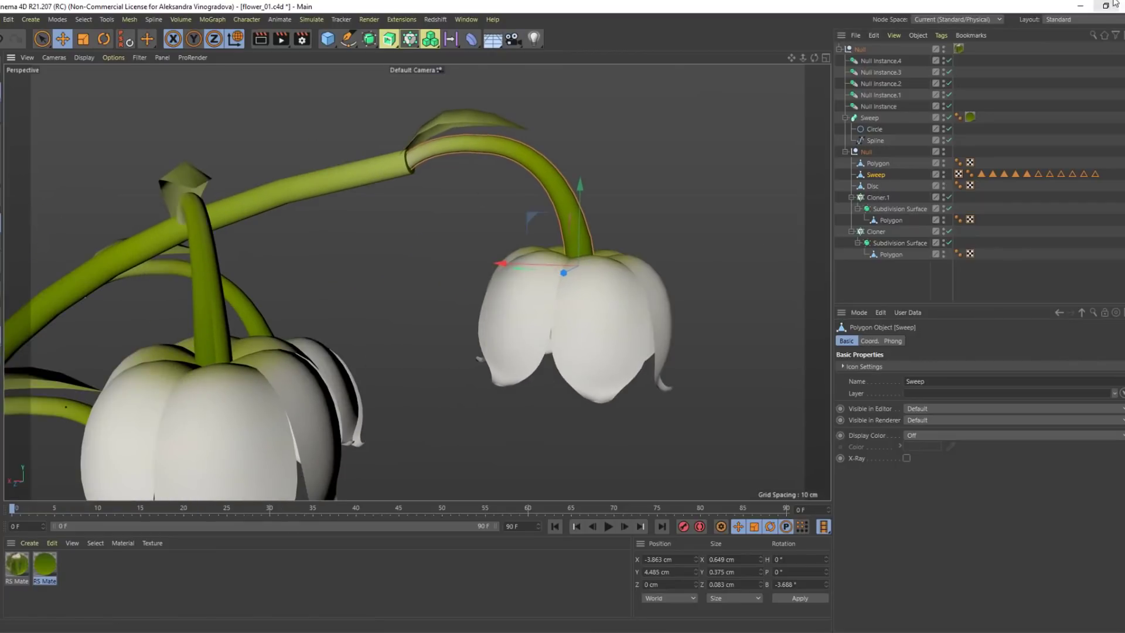
left_click_drag(409, 238, 690, 174, "alt")
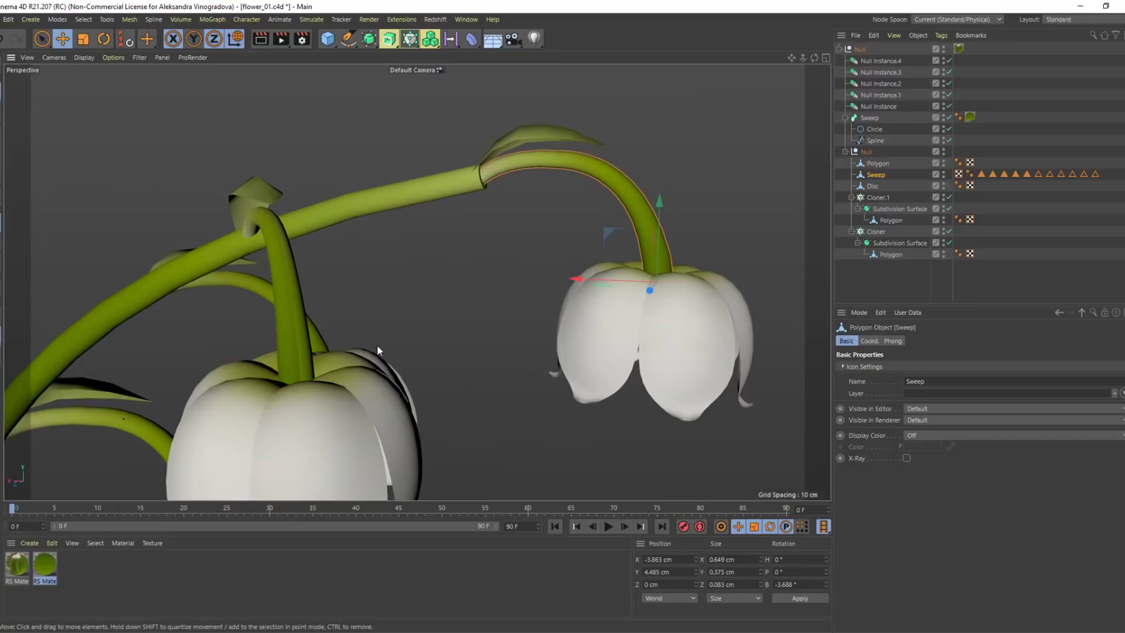
scroll(495, 118, "up", 5)
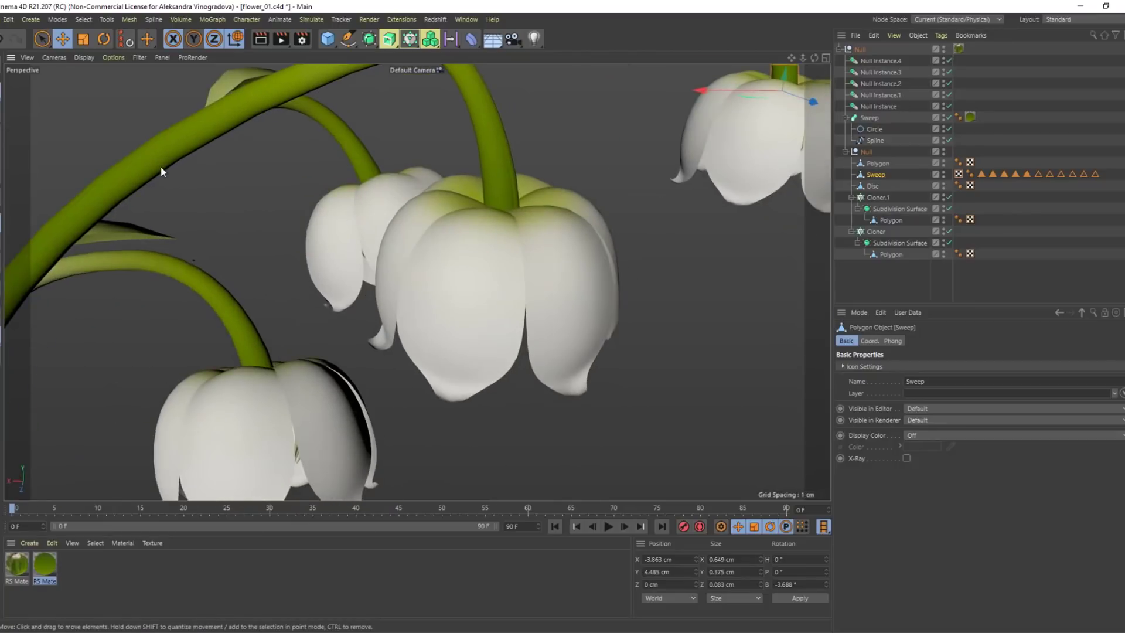
Inspect the main stem sweep and the small leaves at the flower joints from several angles
left_click(161, 169)
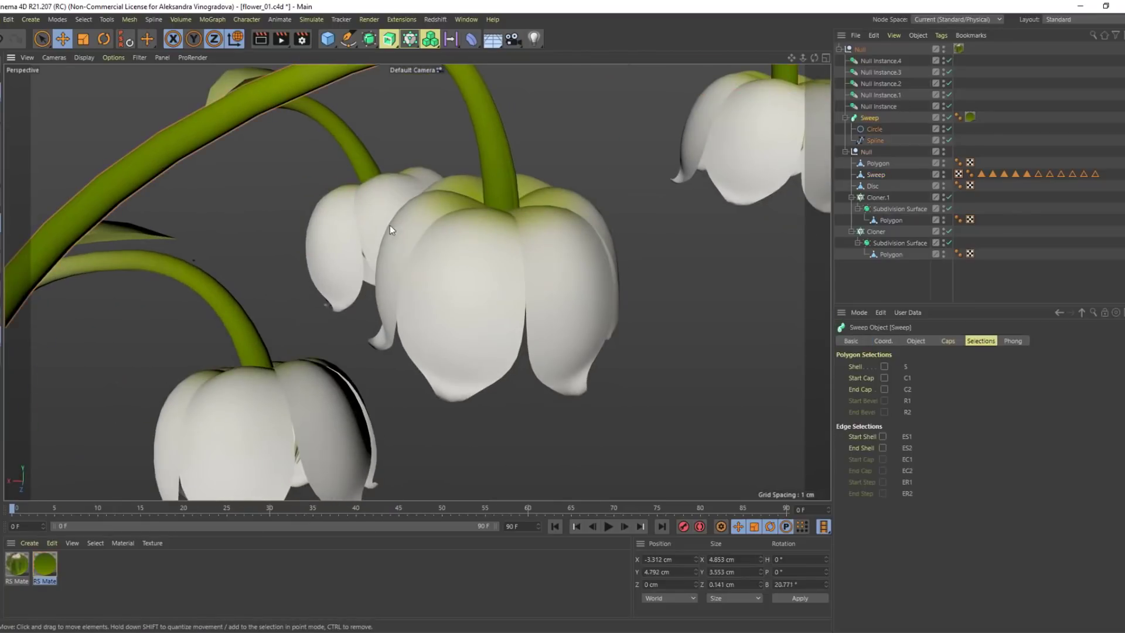
scroll(390, 225, "down", 5)
mouse_move(325, 231)
left_mouse_down("alt")
mouse_move(392, 217)
mouse_move(368, 248)
mouse_move(349, 359)
mouse_move(417, 237)
mouse_move(343, 276)
mouse_move(394, 249)
mouse_move(346, 227)
mouse_move(338, 246)
left_mouse_up("alt")
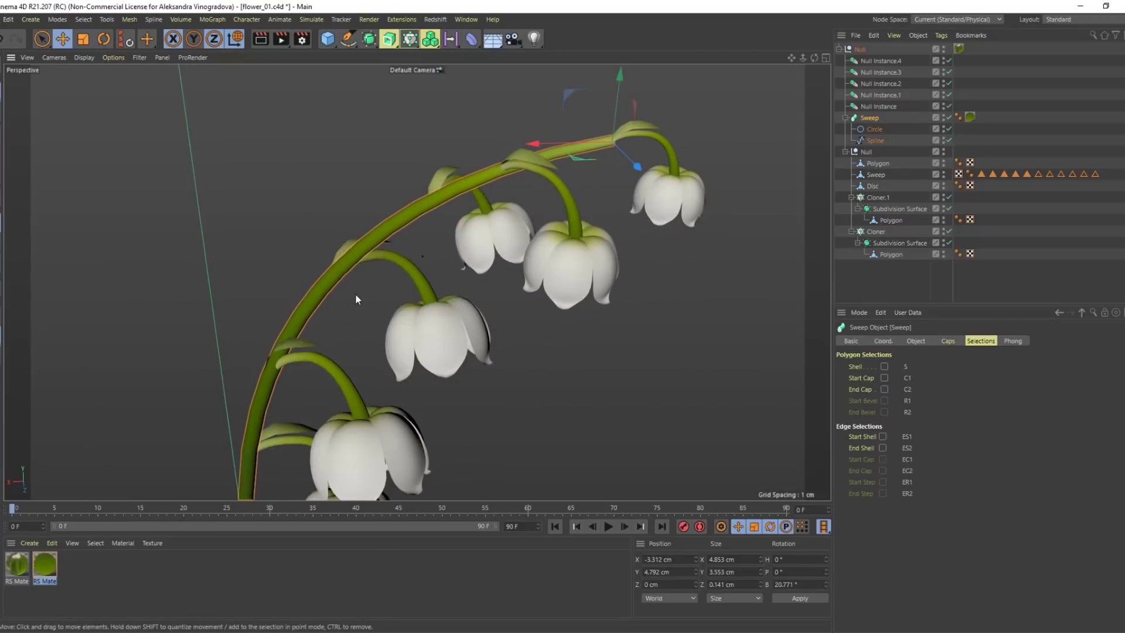
left_click_drag(357, 301, 417, 283, "alt")
left_click_drag(623, 332, 562, 336, "alt")
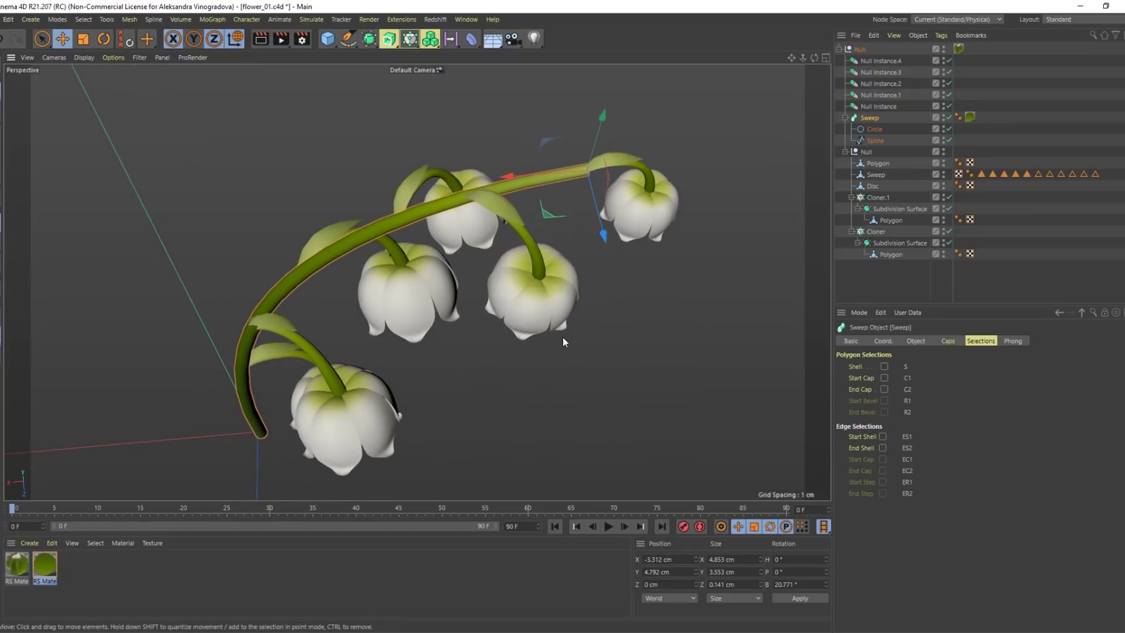
left_click(486, 195)
left_click(603, 163)
left_click_drag(517, 268, 489, 241, "alt")
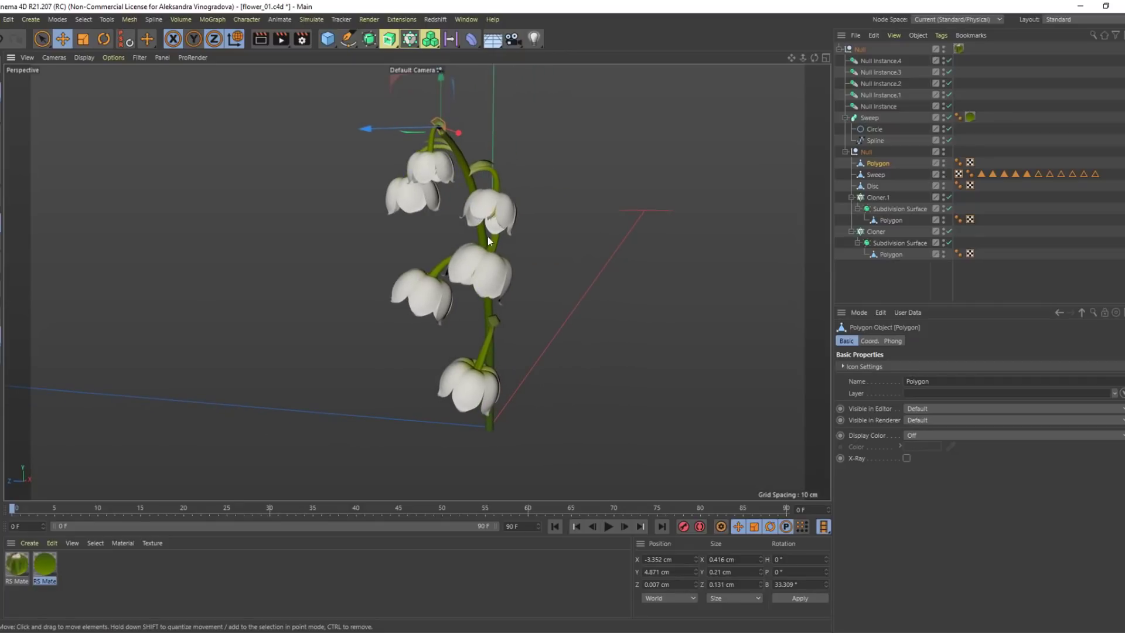
Open Var1_LOD0.fbx from the Var1 folder of Plants_3d_Perennials_tkehfifia_4K_3dplant_ms, keeping the shown FBX import settings
left_click(2, 19)
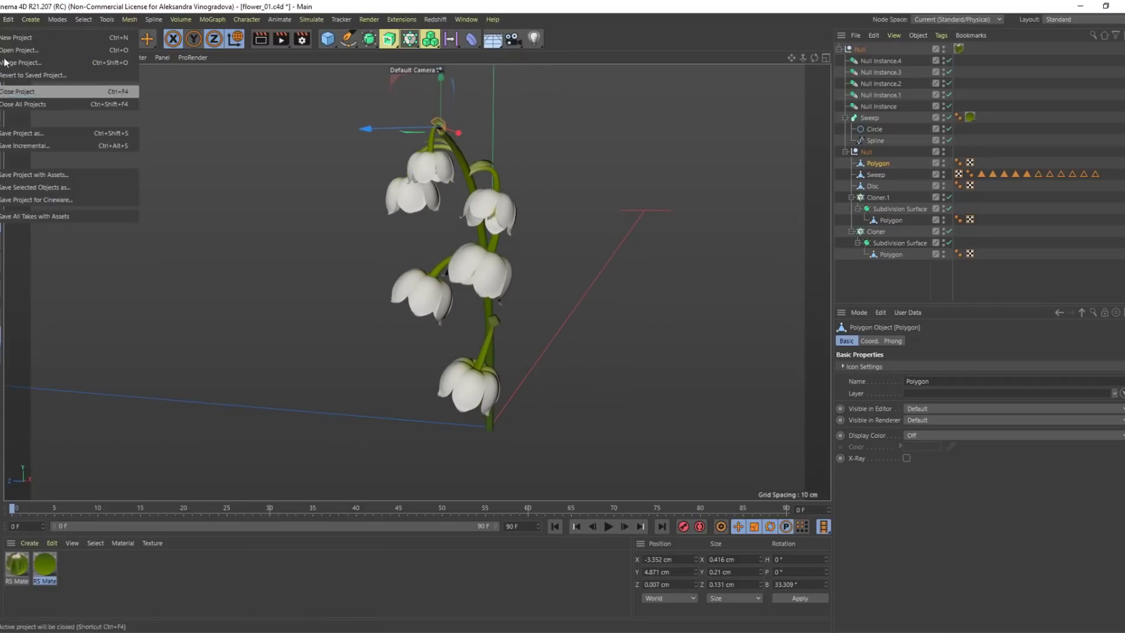
left_click(13, 50)
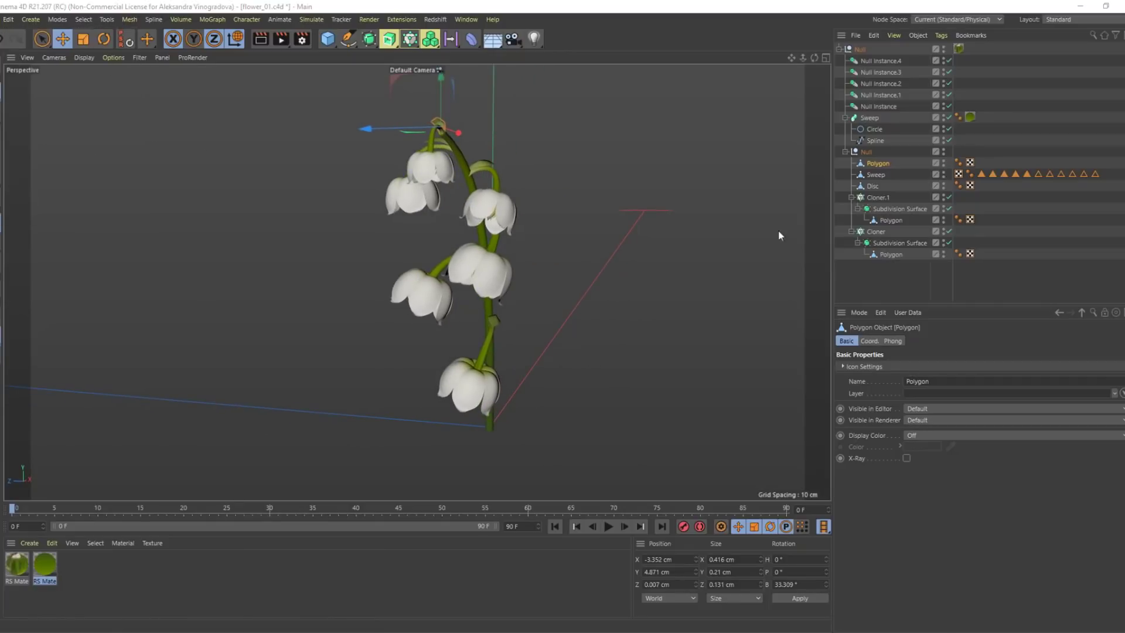
left_click(211, 41)
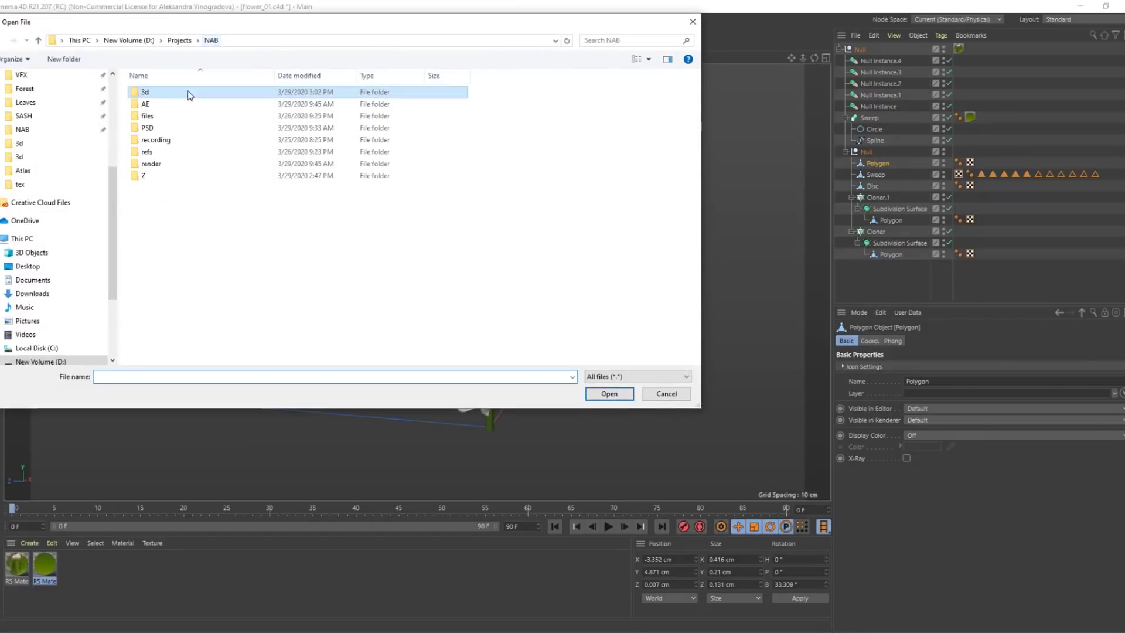
double_click(149, 115)
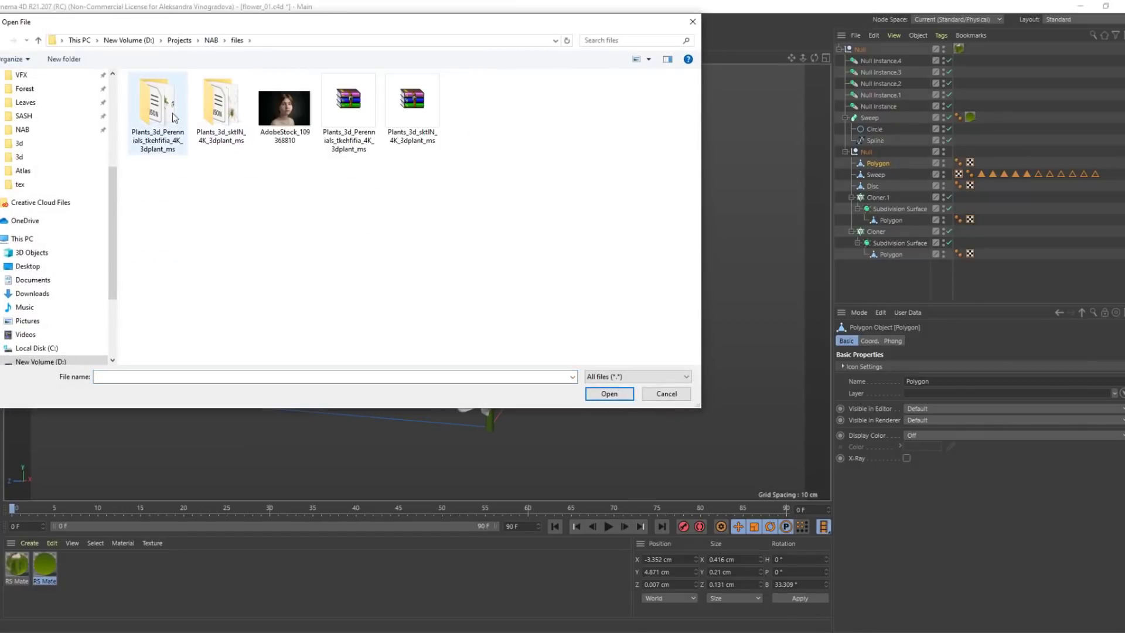
double_click(154, 114)
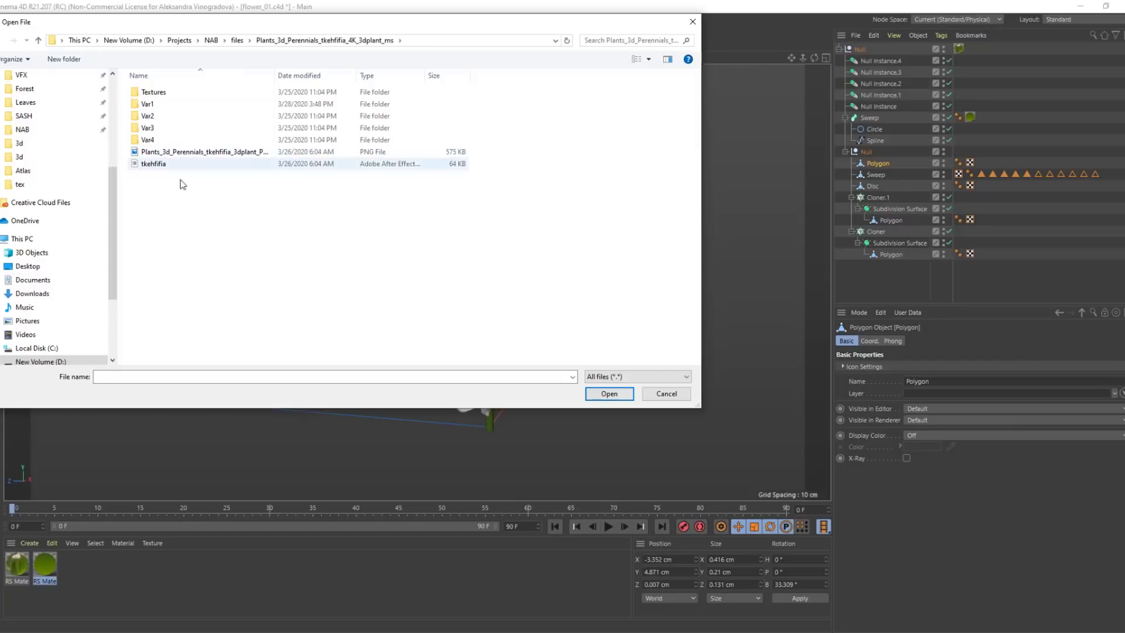
double_click(154, 104)
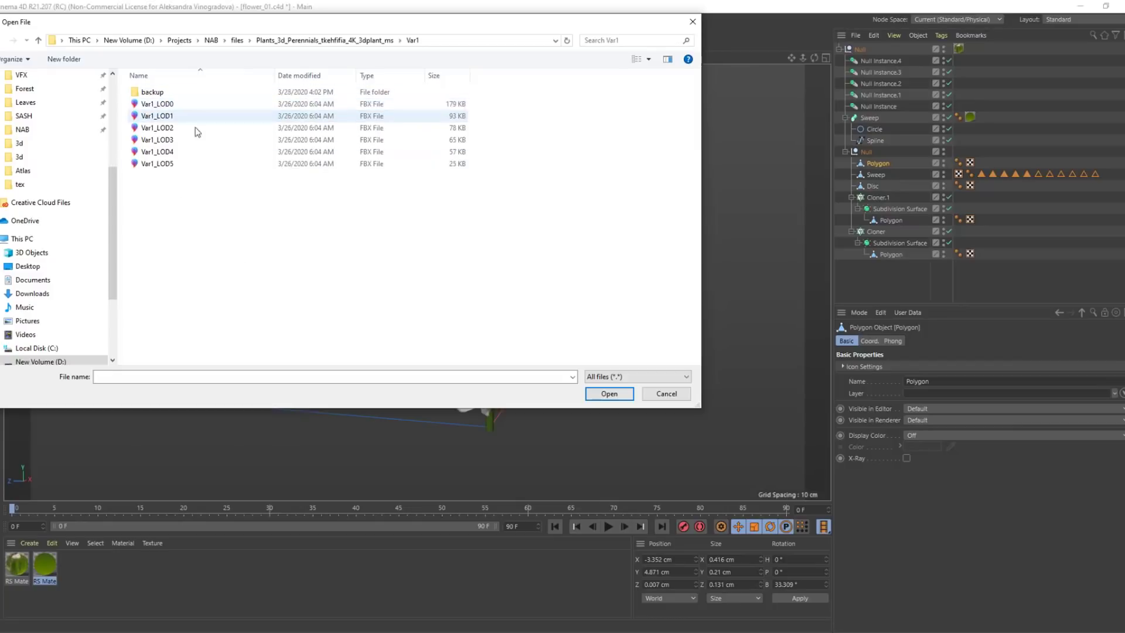
double_click(157, 104)
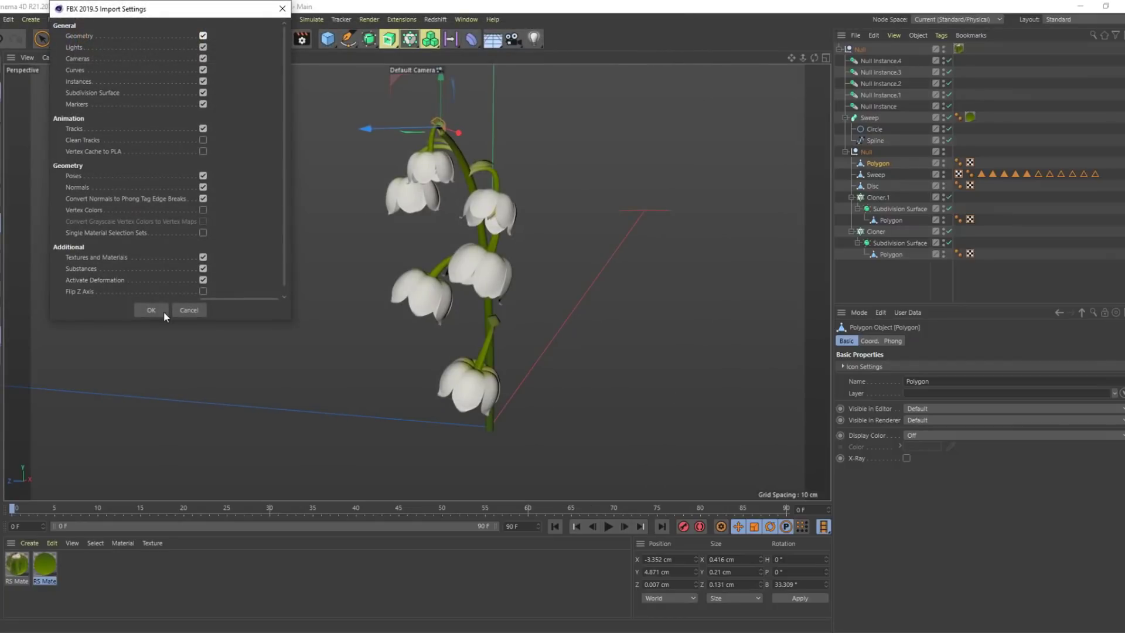
left_click(164, 313)
Select all polygons of the three large leaves at the front of the imported plant
mouse_move(444, 230)
left_mouse_down("alt")
mouse_move(490, 274)
mouse_move(510, 414)
mouse_move(376, 221)
mouse_move(331, 328)
mouse_move(448, 287)
mouse_move(454, 326)
left_mouse_up("alt")
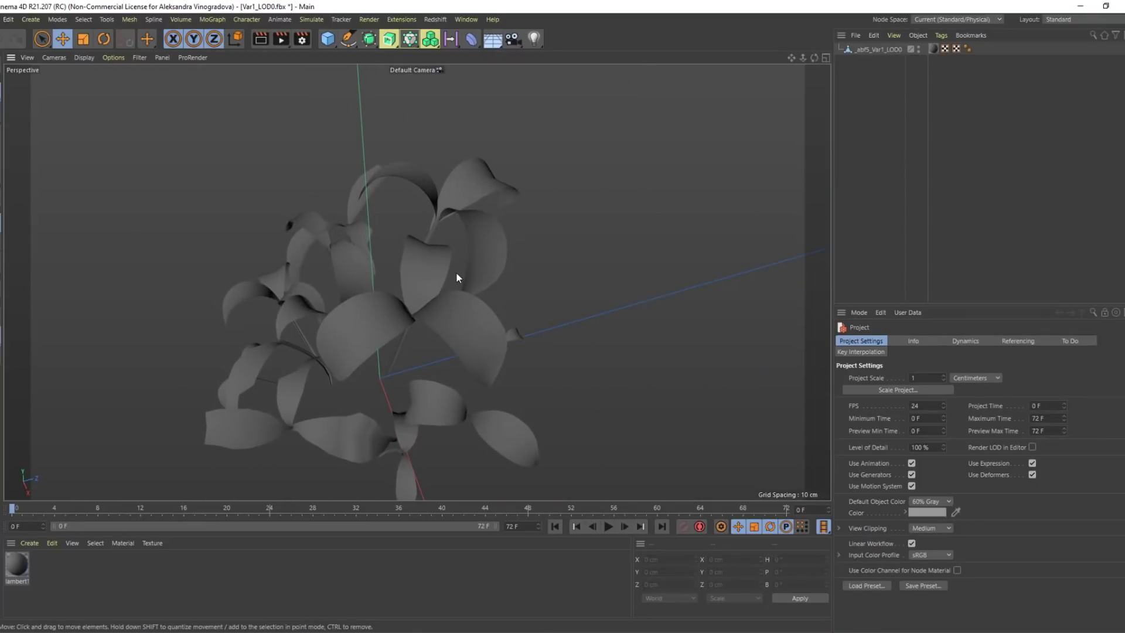
left_click(464, 374)
left_click_drag(464, 374, 344, 278, "alt")
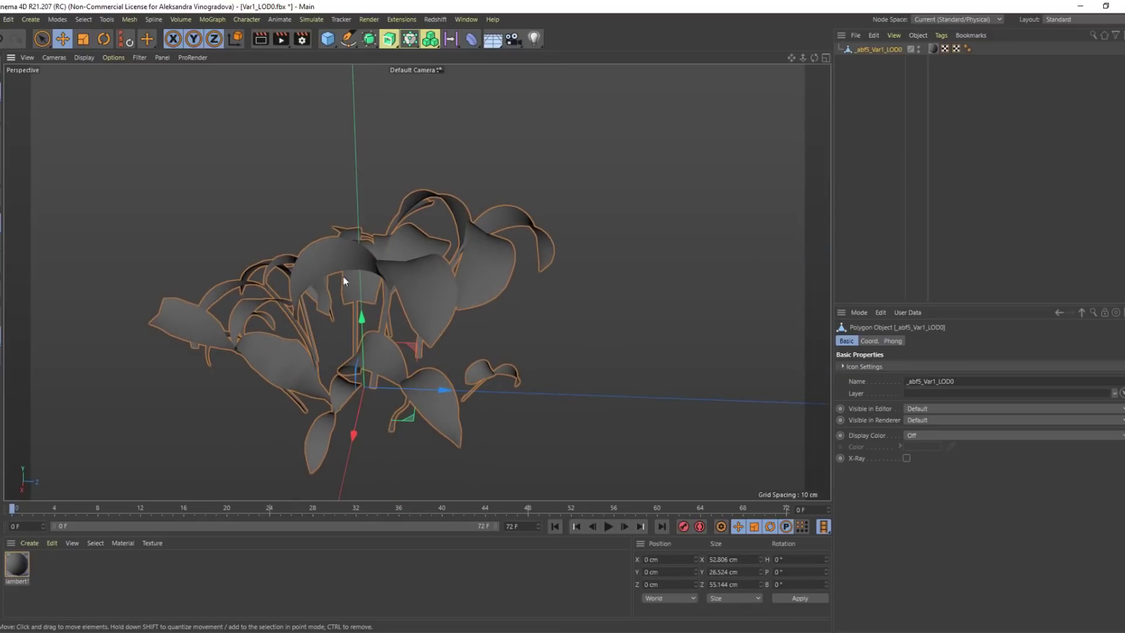
key("Return")
left_click_drag(261, 258, 401, 267, "alt")
left_click(401, 266)
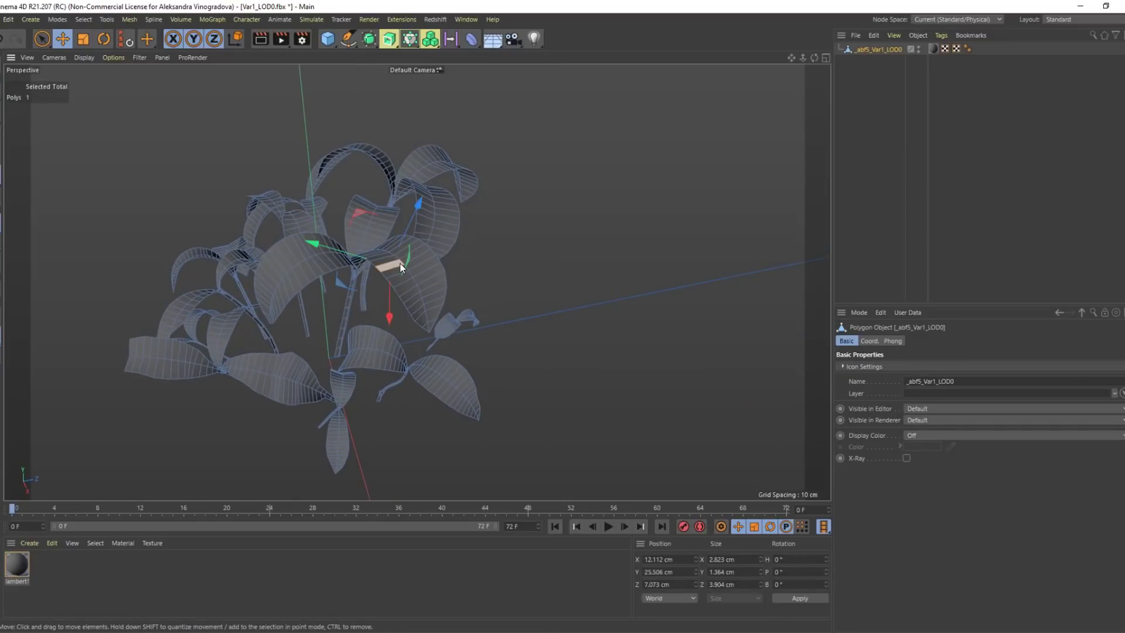
double_click(400, 267)
double_click(369, 231, "shift")
double_click(339, 276, "shift")
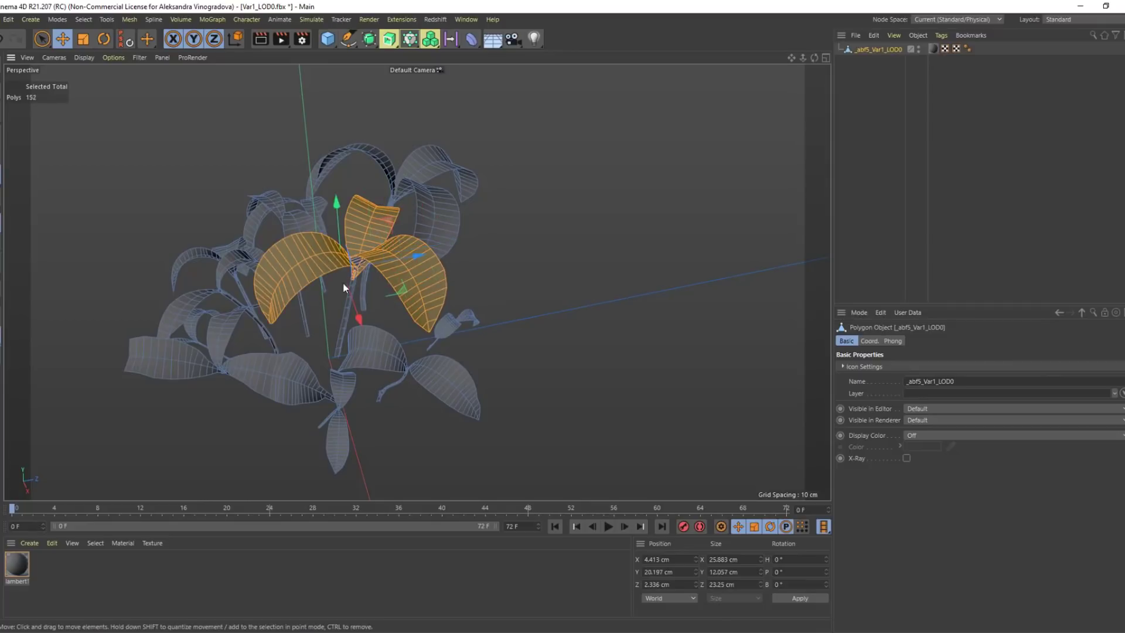
Add both strips of the stem below the three selected leaves to the polygon selection
scroll(346, 302, "up", 5)
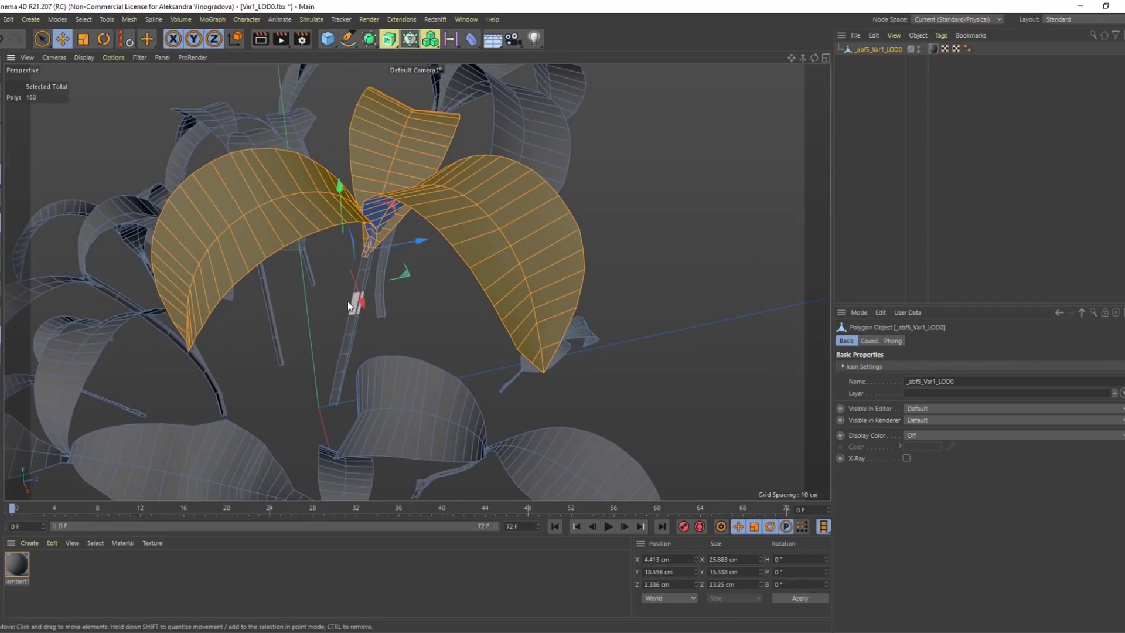
double_click(352, 339, "shift")
left_click_drag(353, 340, 334, 359, "alt")
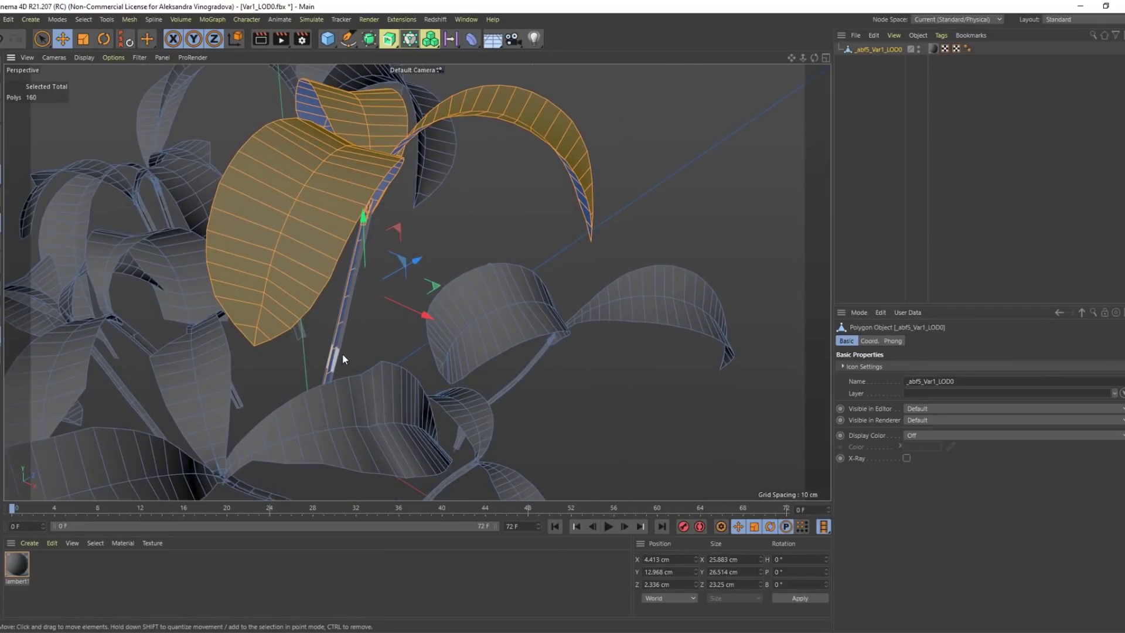
double_click(342, 359, "shift")
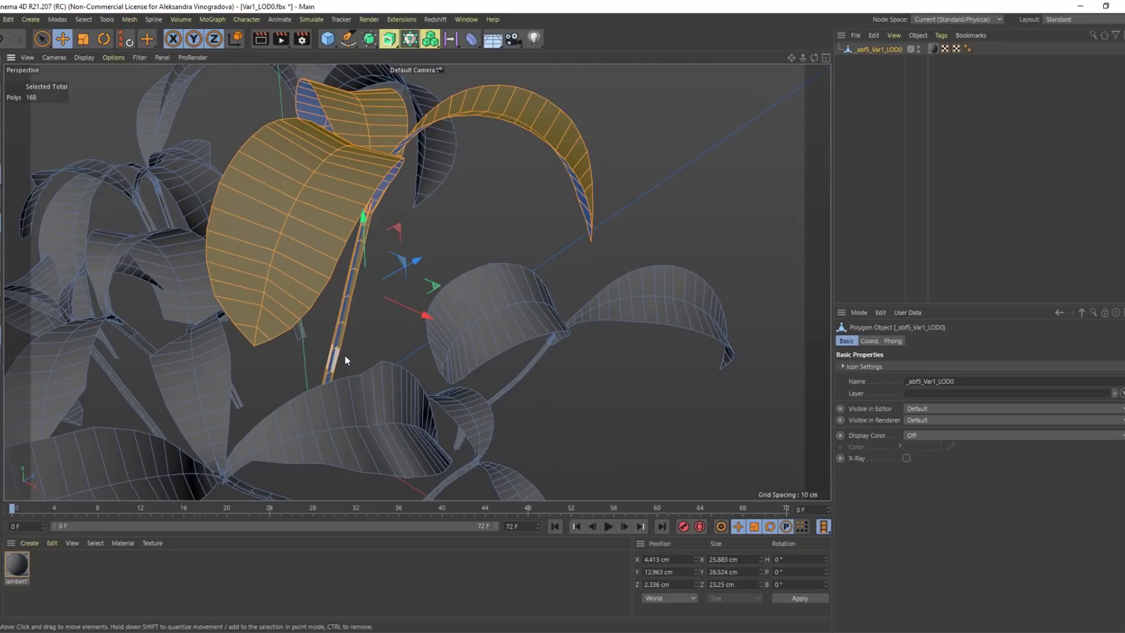
Split the selected leaves and stem into a separate object, and delete the original full plant
key("u")
key("p")
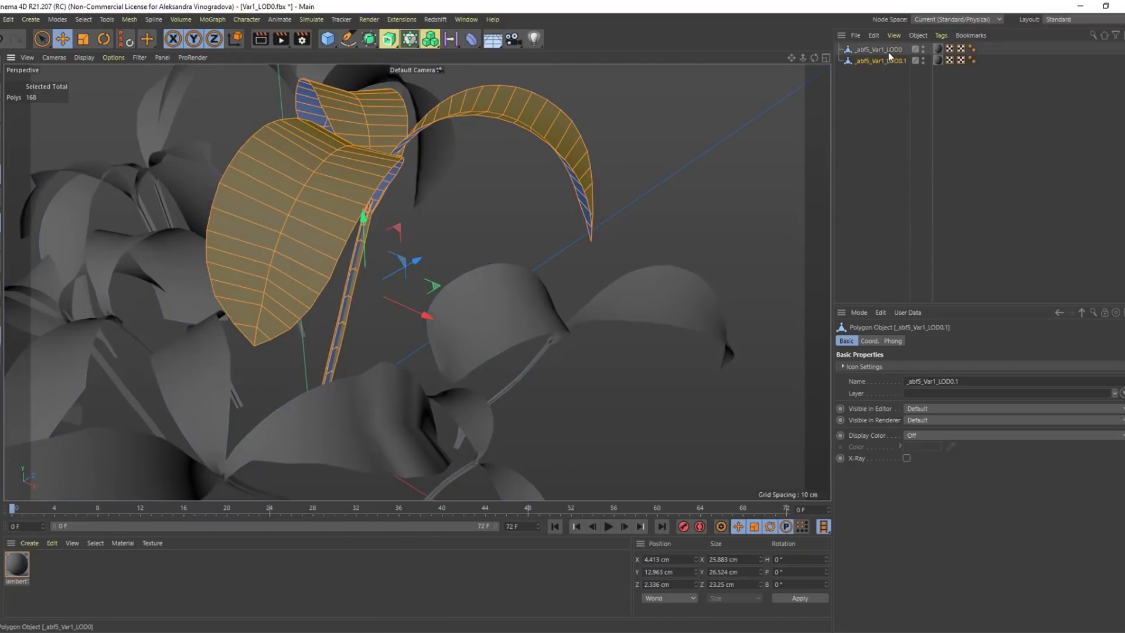
key("Return")
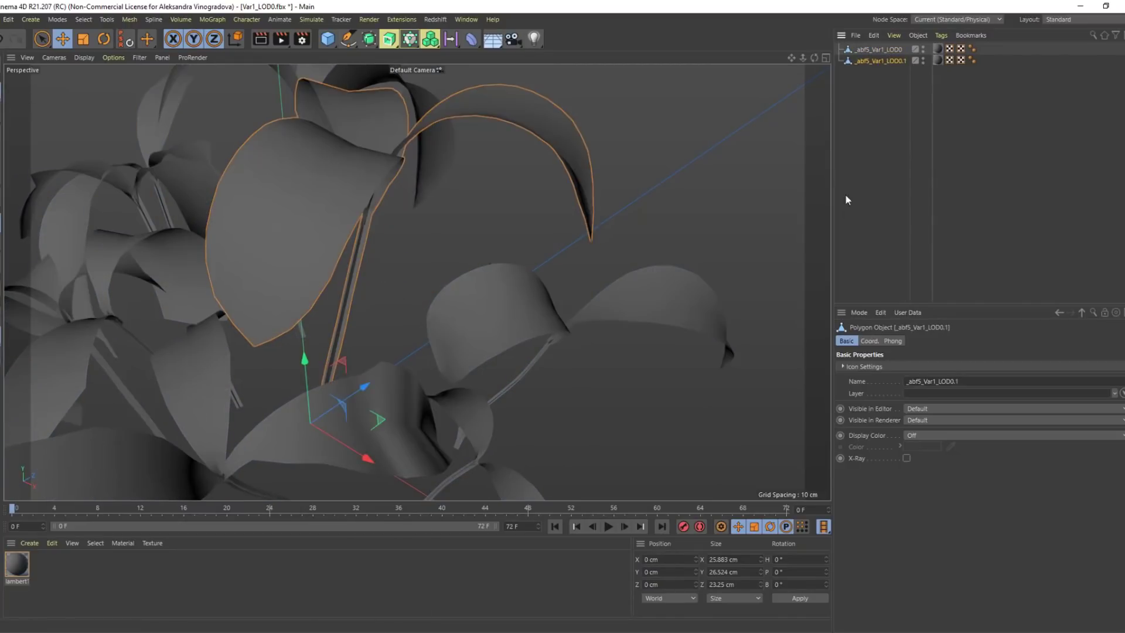
left_click(864, 51)
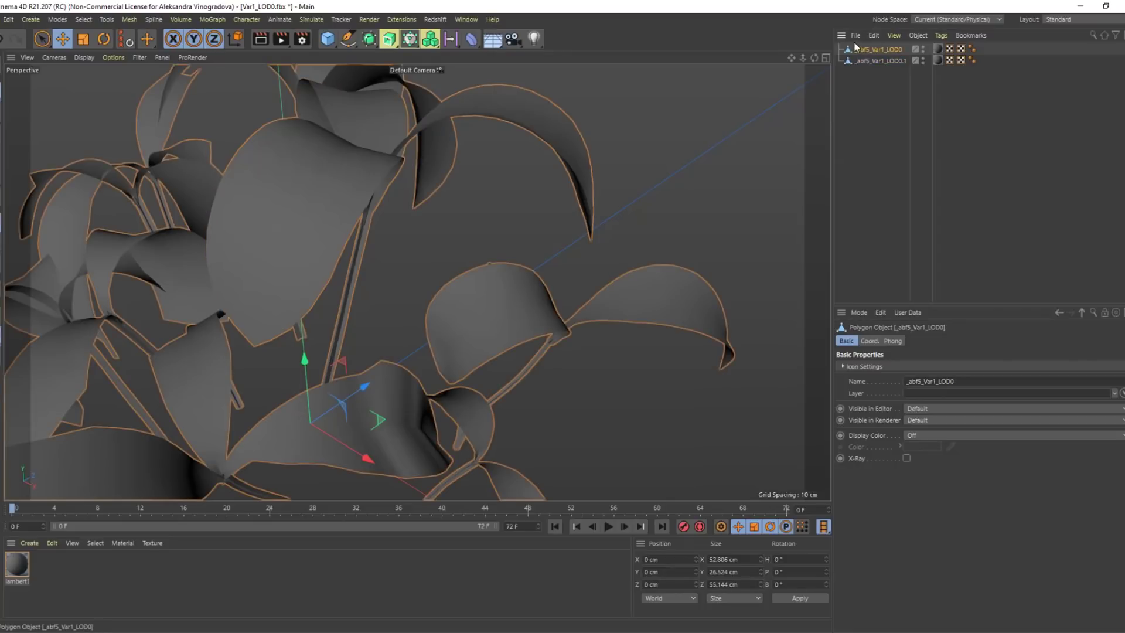
key("Delete")
scroll(515, 209, "down", 3)
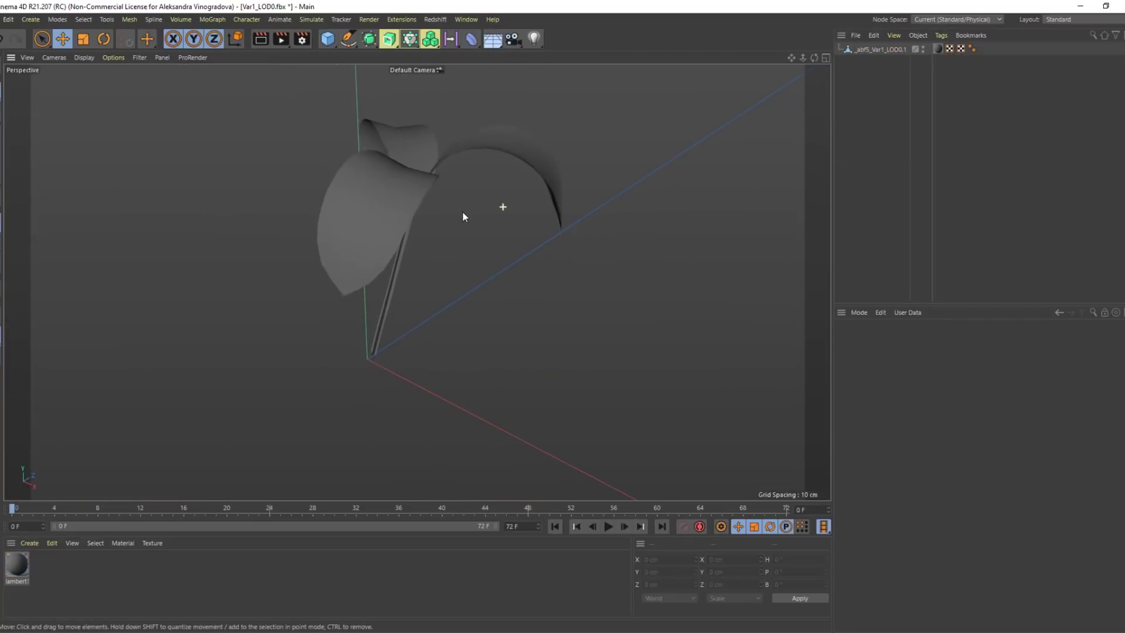
Switch to the open flower_01.c4d project, select the flower's parent Null and collapse its hierarchy
scroll(462, 212, "up", 2)
key("v")
mouse_move(510, 359)
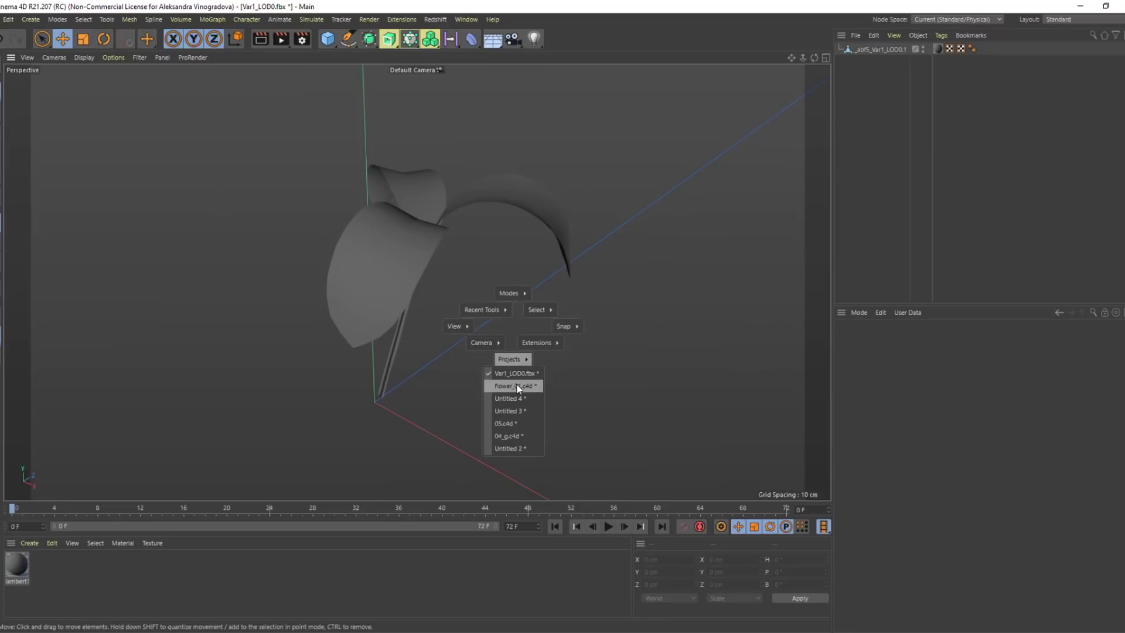
left_click(516, 385)
left_click(859, 49)
left_click(840, 50)
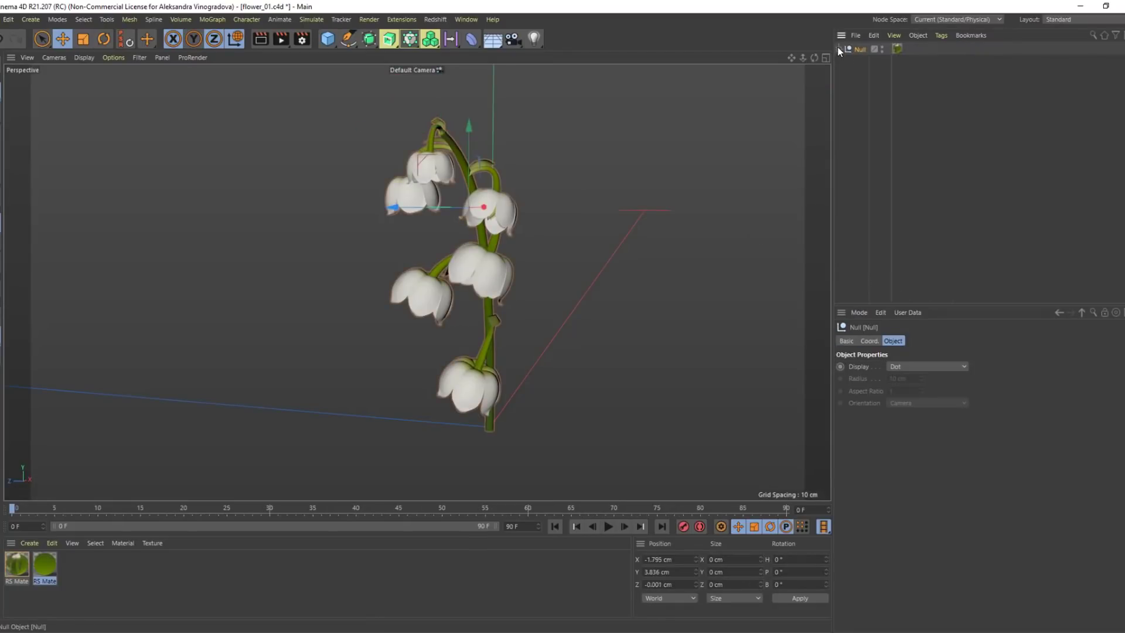
Switch to the Var1_LOD0.fbx project and paste the copied flower Null beside the leaf object
key("v")
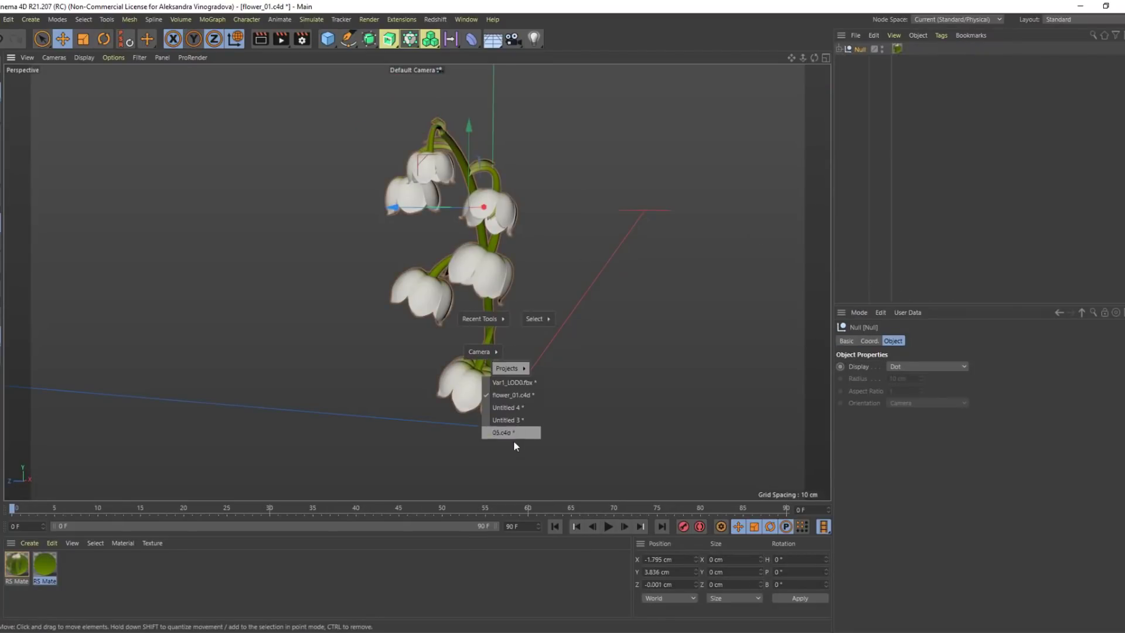
left_click(519, 384)
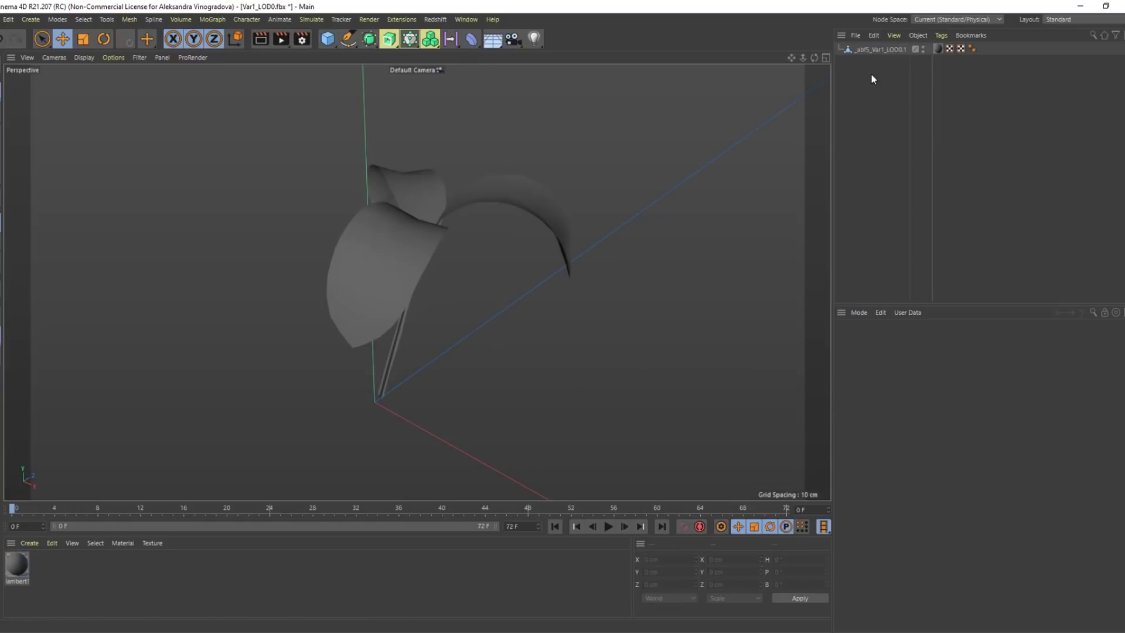
key("ctrl+v")
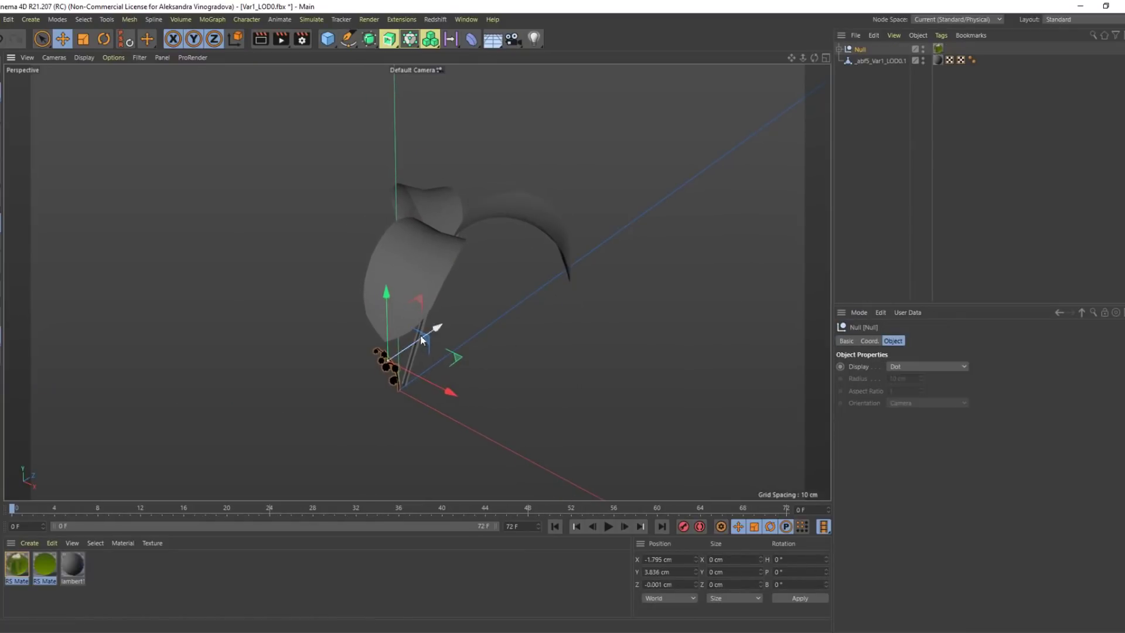
Raise the pasted flower to the top of the leaves and scale it up to match their size
left_click_drag(418, 304, 480, 107)
key("t")
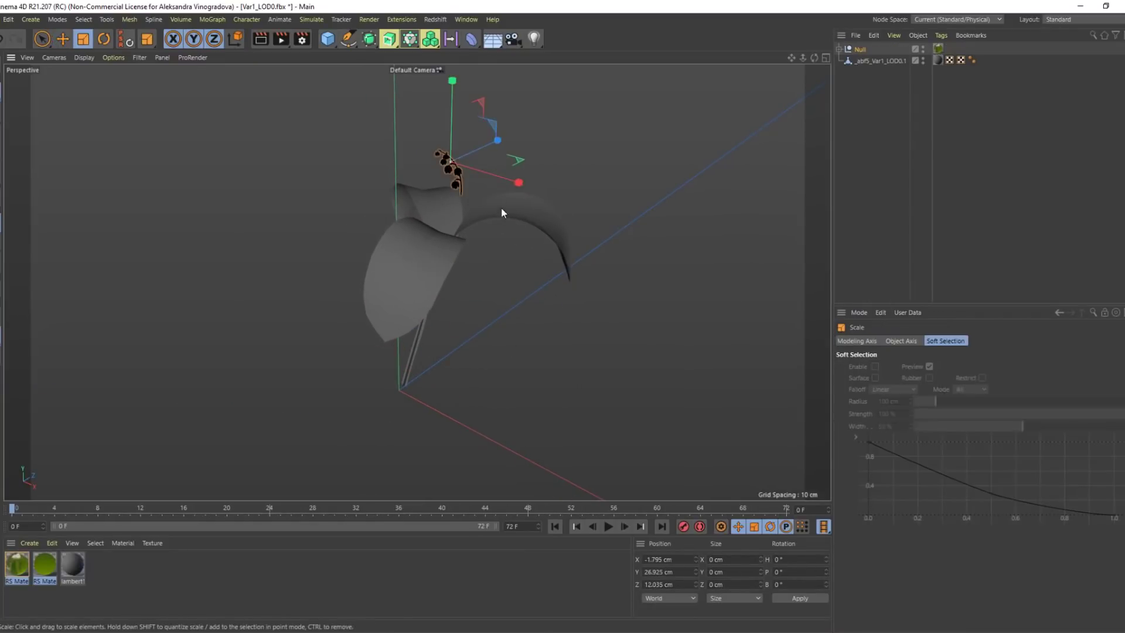
left_click_drag(771, 81, 996, 94)
key("e")
left_click_drag(430, 269, 867, 259, "alt")
left_click_drag(776, 191, 674, 249)
Relocate the flower Null's axis to the lower end of the flower stem
key("r")
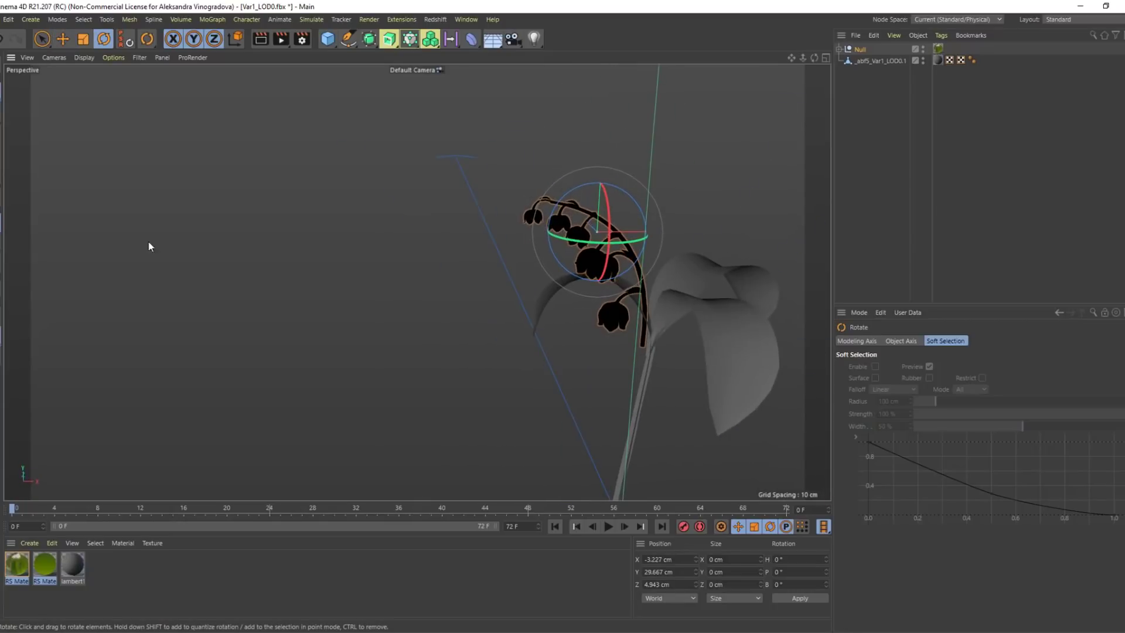
key("e")
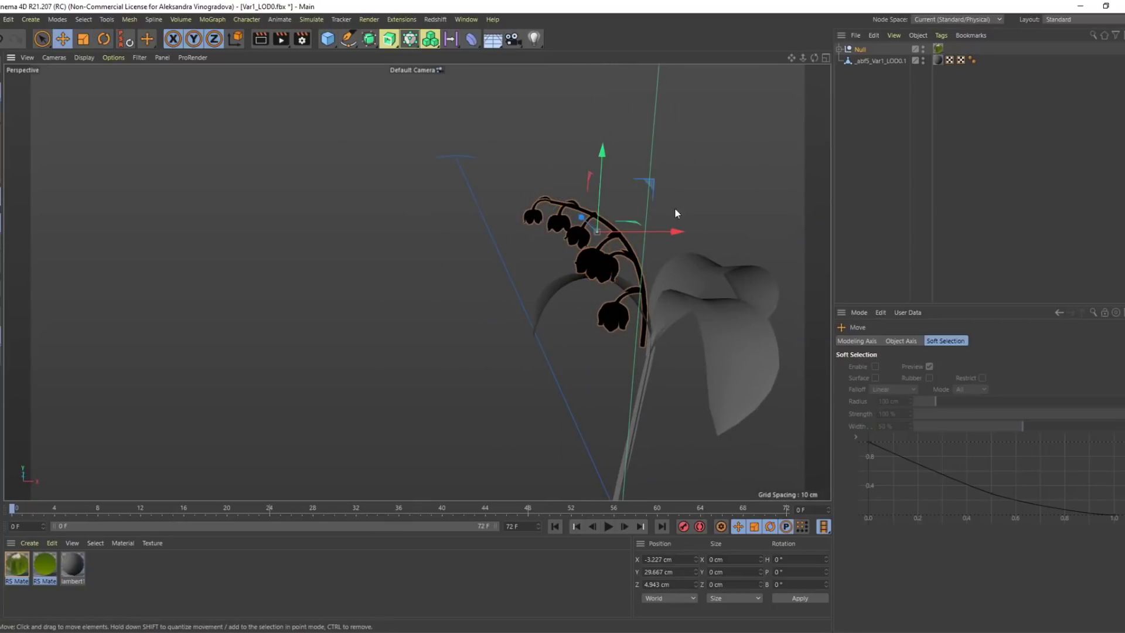
left_click_drag(676, 210, 757, 280)
left_click_drag(627, 289, 757, 328)
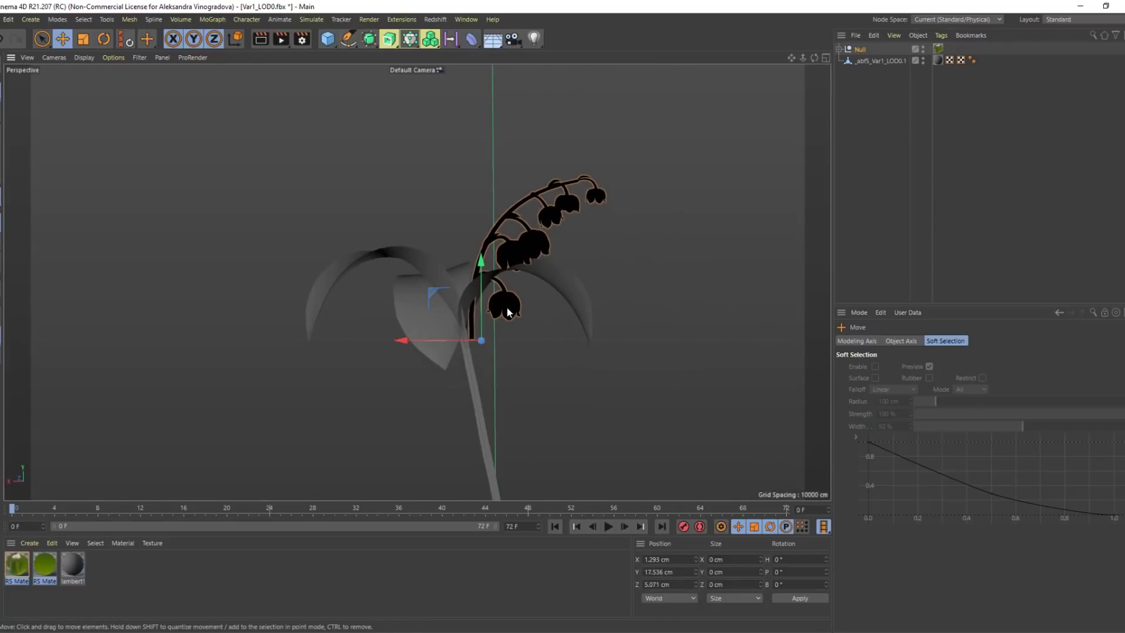
left_click_drag(433, 296, 127, 337)
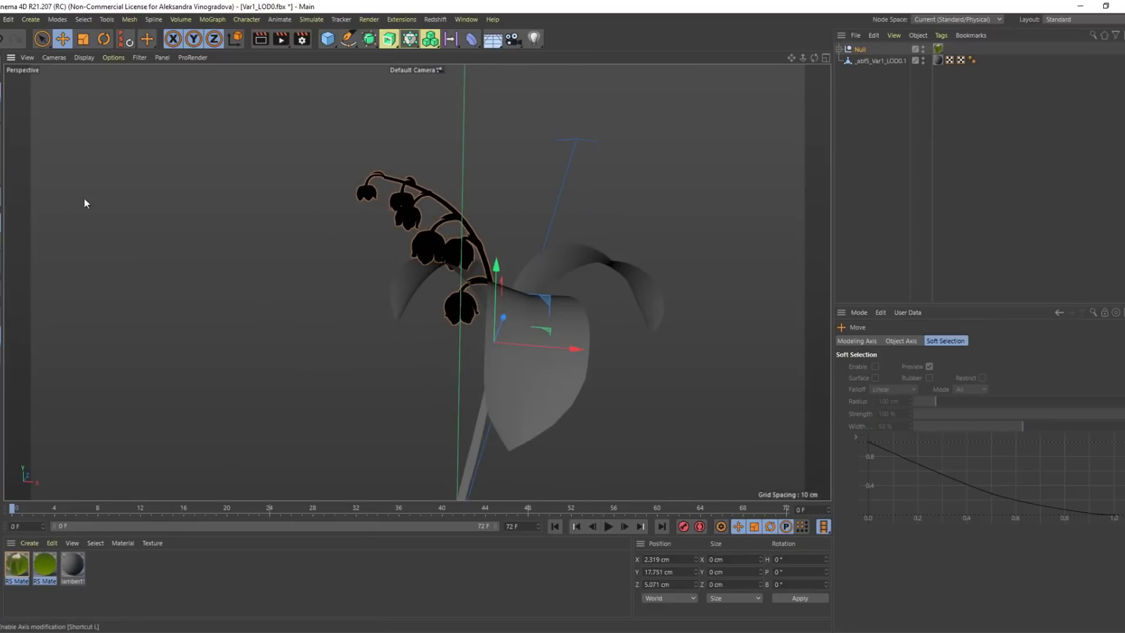
left_click_drag(494, 343, 509, 396, "alt")
Shift and rotate the flower about its stem base so it lines up with the leaf stem
left_click_drag(537, 248, 560, 252)
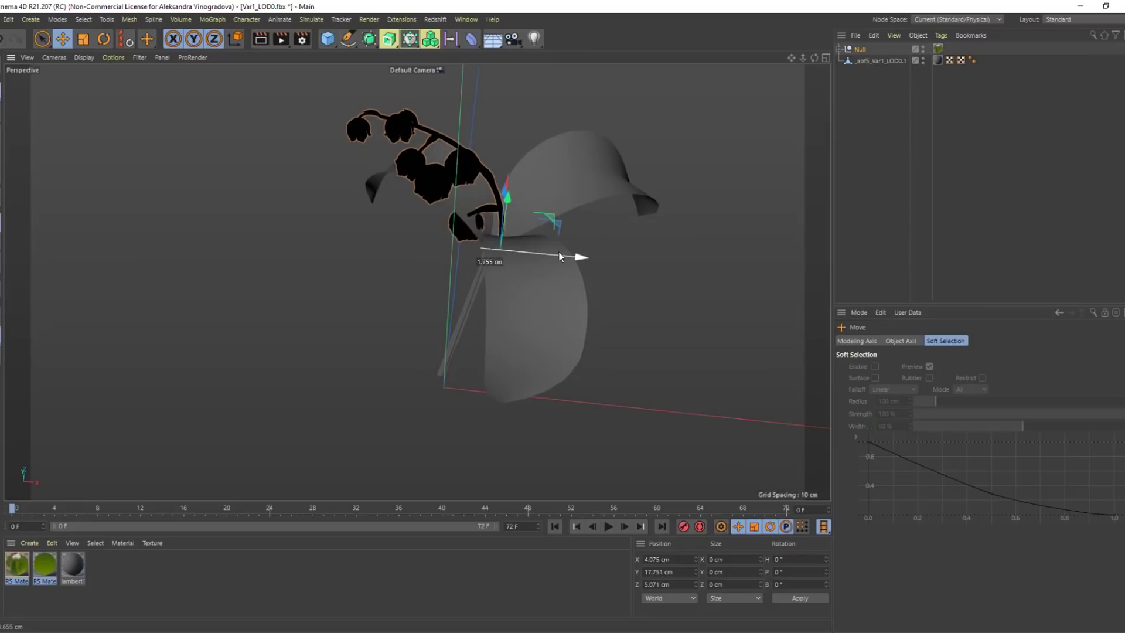
key("r")
left_click_drag(484, 251, 531, 252)
left_click_drag(530, 252, 635, 252, "alt")
key("e")
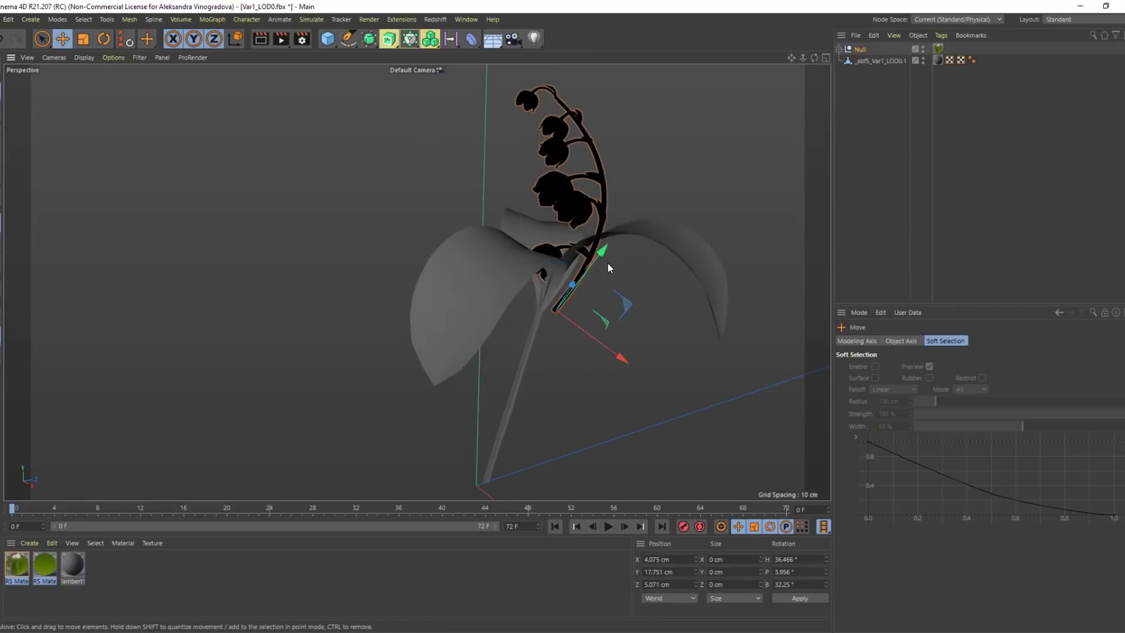
left_click_drag(623, 303, 577, 271)
key("r")
Adjust the flower's scale and move its stem base in between the leaves at their junction
left_click_drag(597, 316, 632, 405, "alt")
key("e")
key("t")
left_click_drag(575, 220, 524, 191)
key("e")
left_click_drag(535, 309, 836, 73)
Group the flower Null and the leaf object under one parent null named flower
left_click(864, 61)
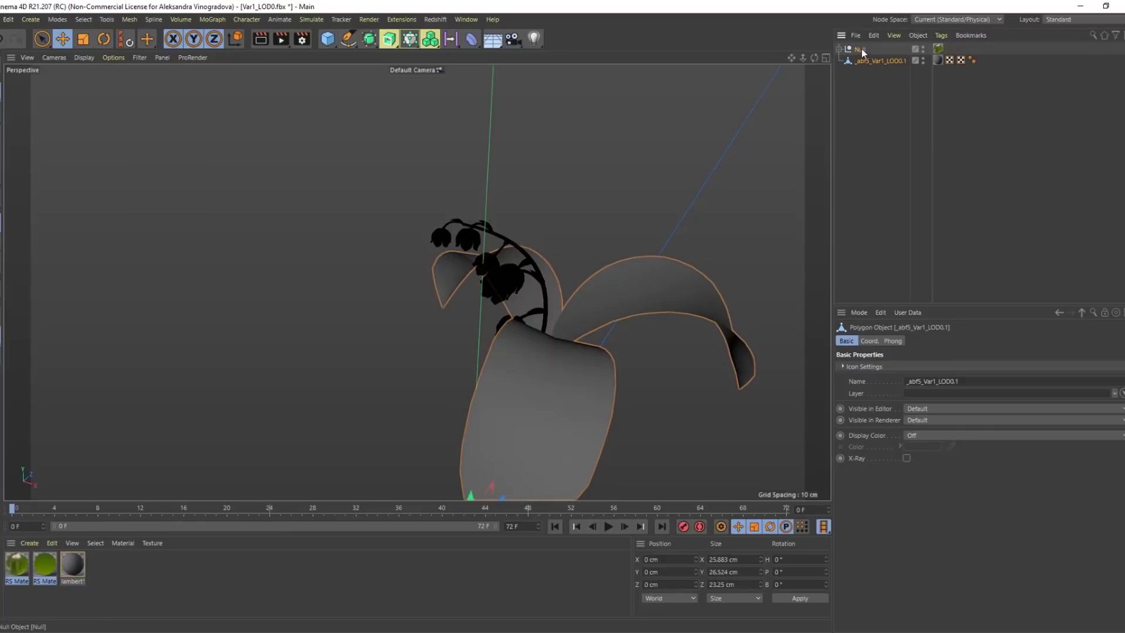
left_click(861, 48, "ctrl")
left_click_drag(691, 194, 578, 241, "alt")
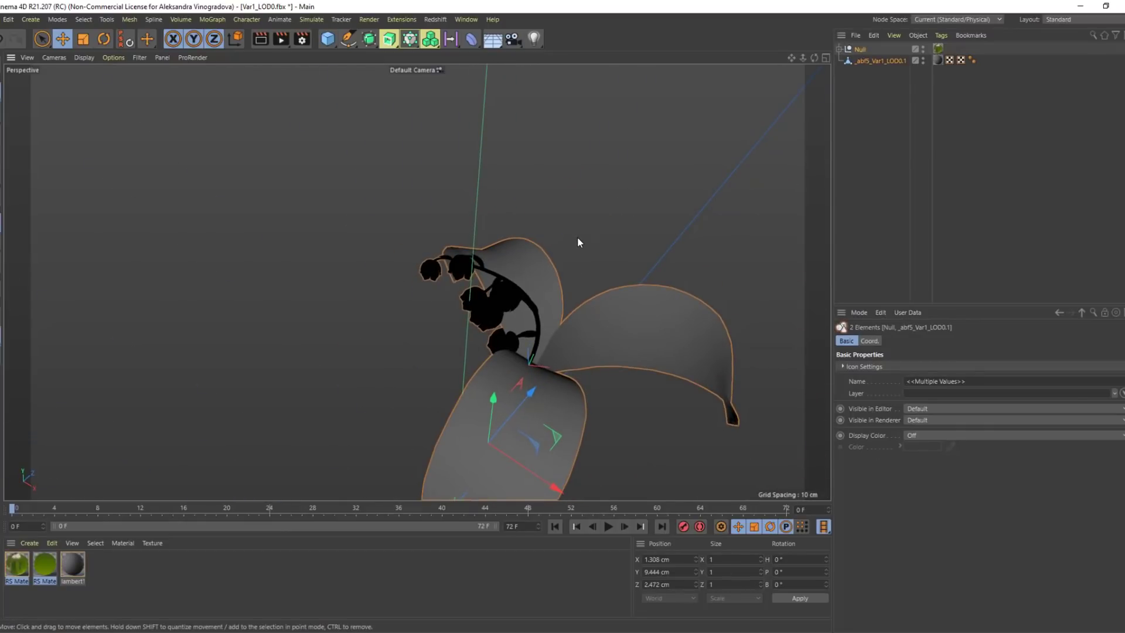
key("ctrl+z")
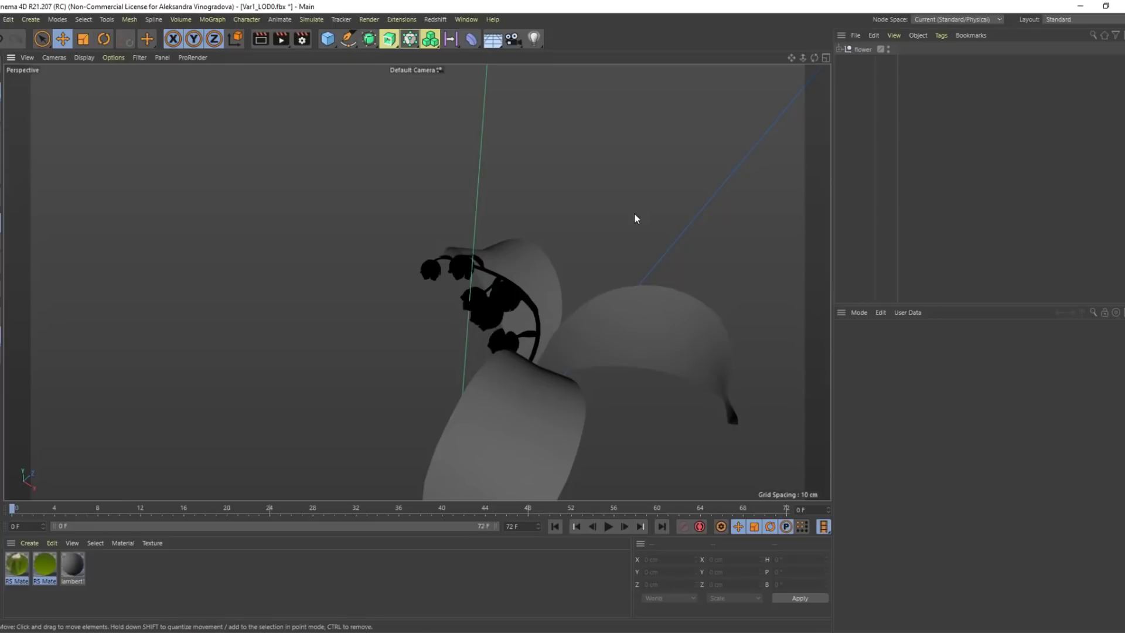
Switch to the open 11.c4d project and load the redshift_v1 (User) layout
key("v")
mouse_move(635, 243)
left_click(639, 268)
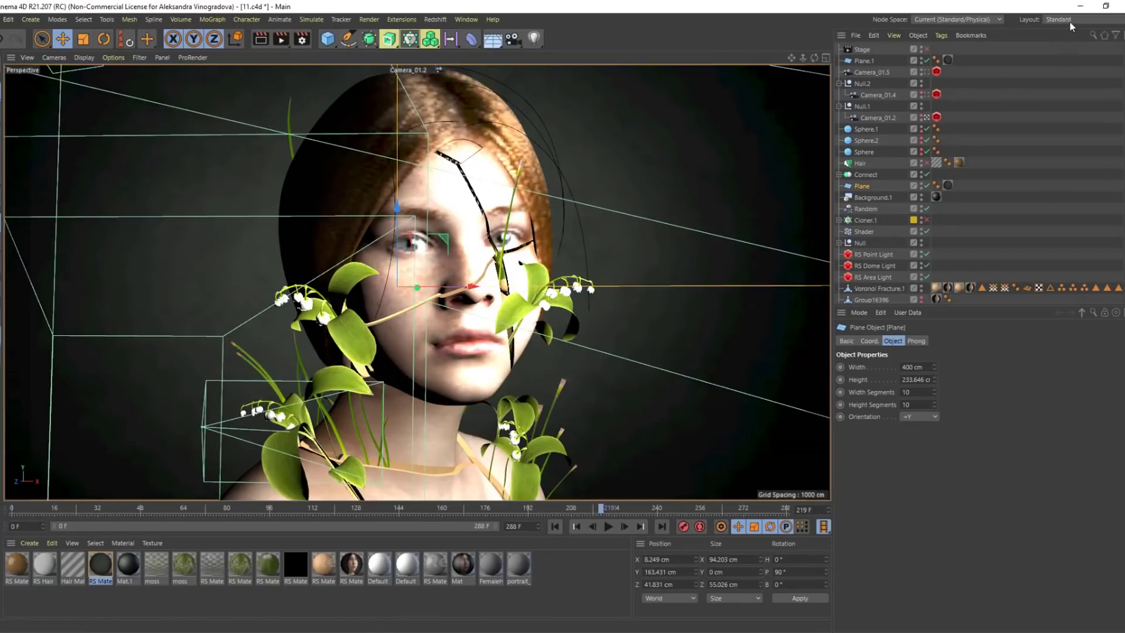
left_click(1070, 20)
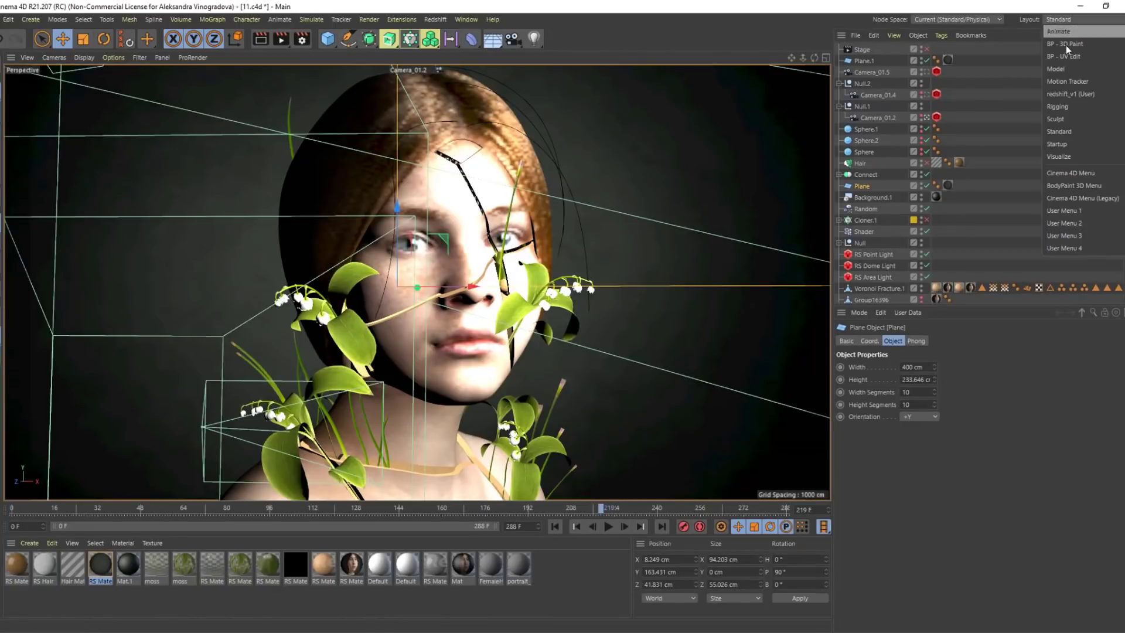
left_click(1077, 95)
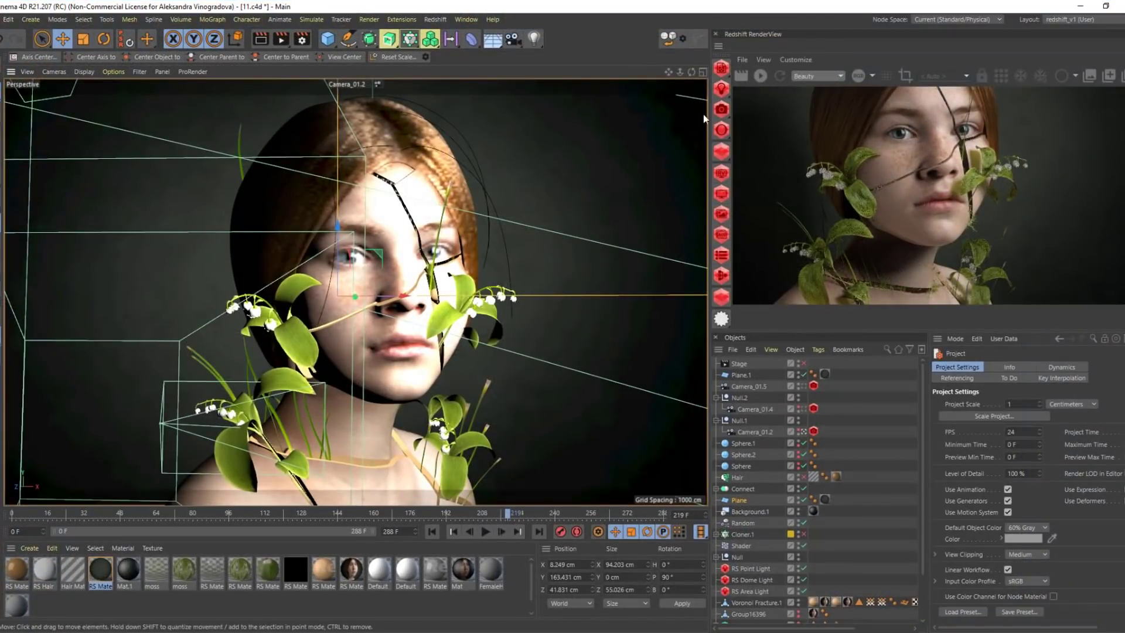
Start the Redshift interactive render and set it to Clay mode, fitting the portrait in the render view
left_click(805, 432)
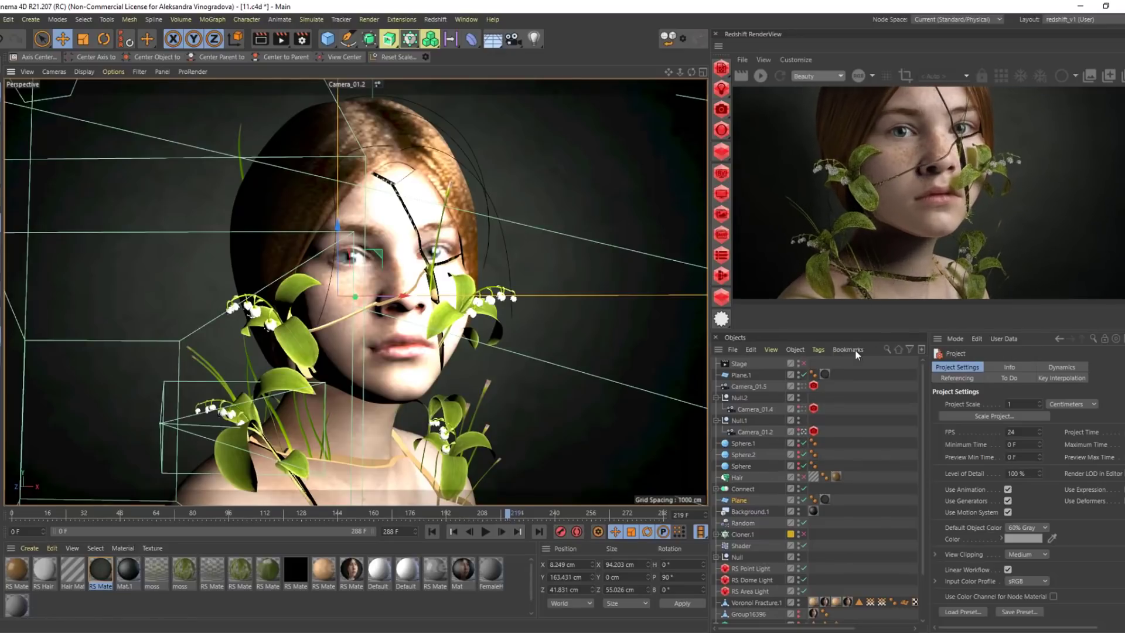
left_click(759, 76)
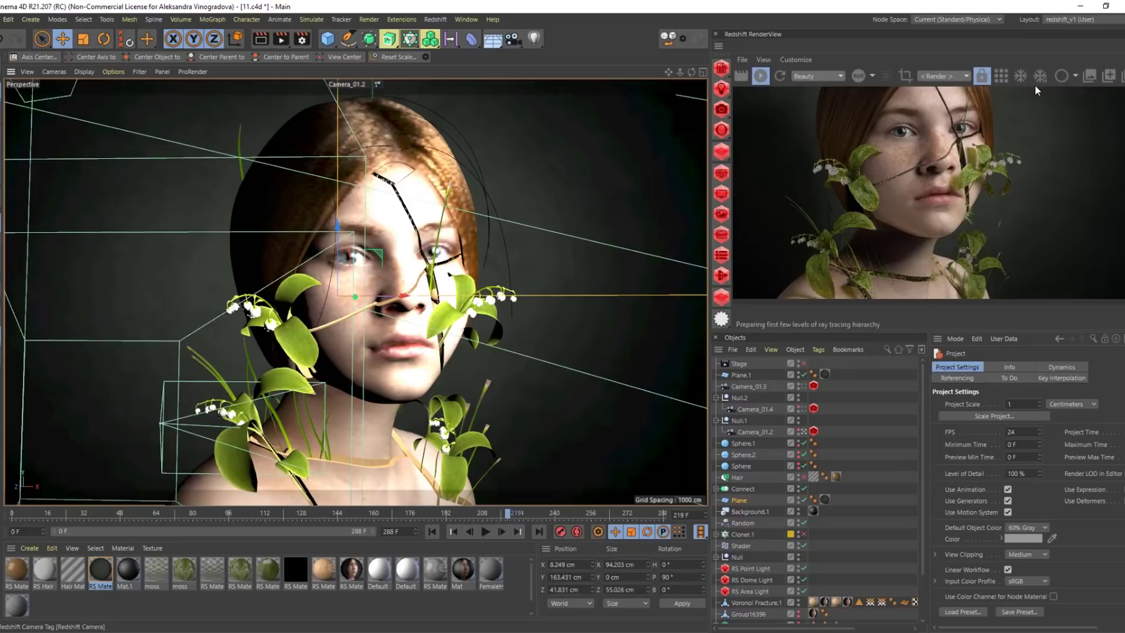
left_click(1075, 76)
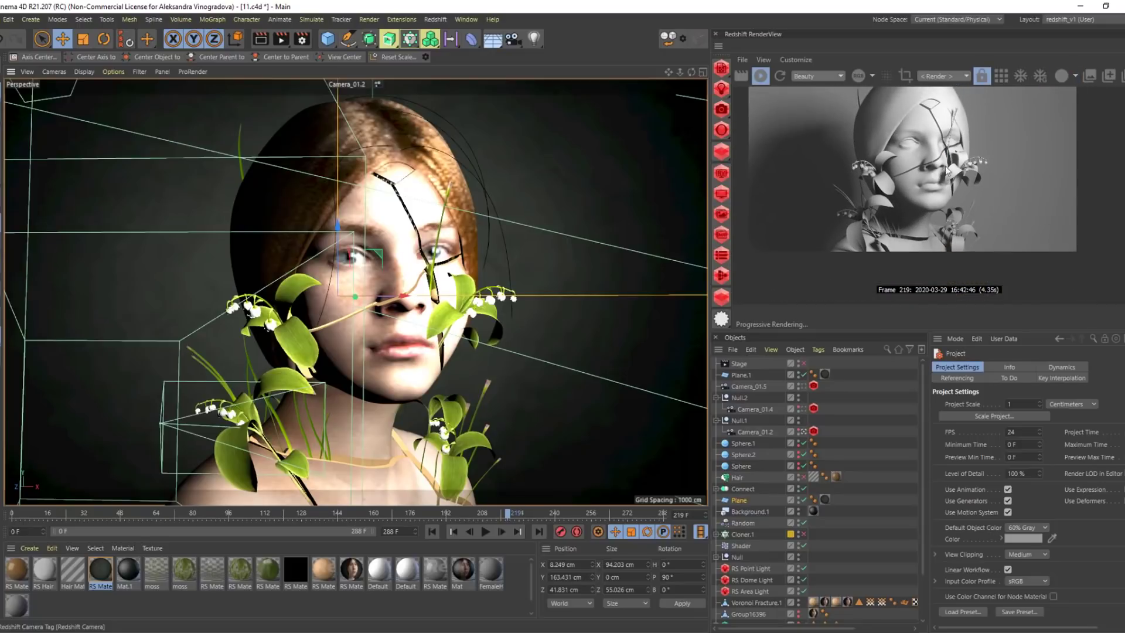
scroll(948, 228, "down", 3)
left_click_drag(948, 228, 950, 225)
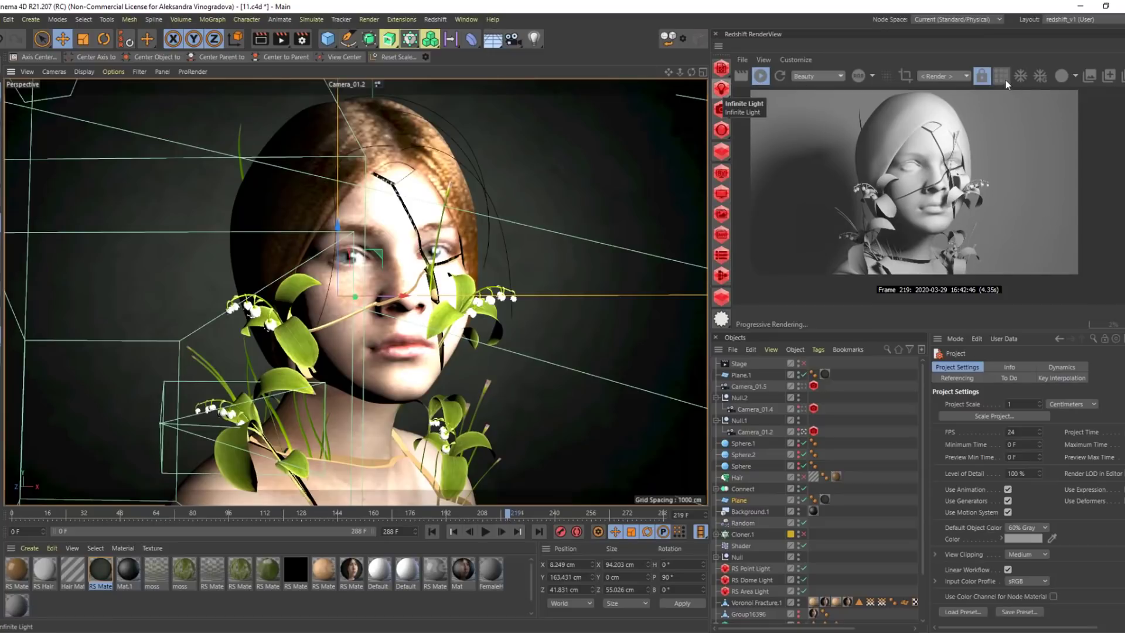
left_click(1076, 77)
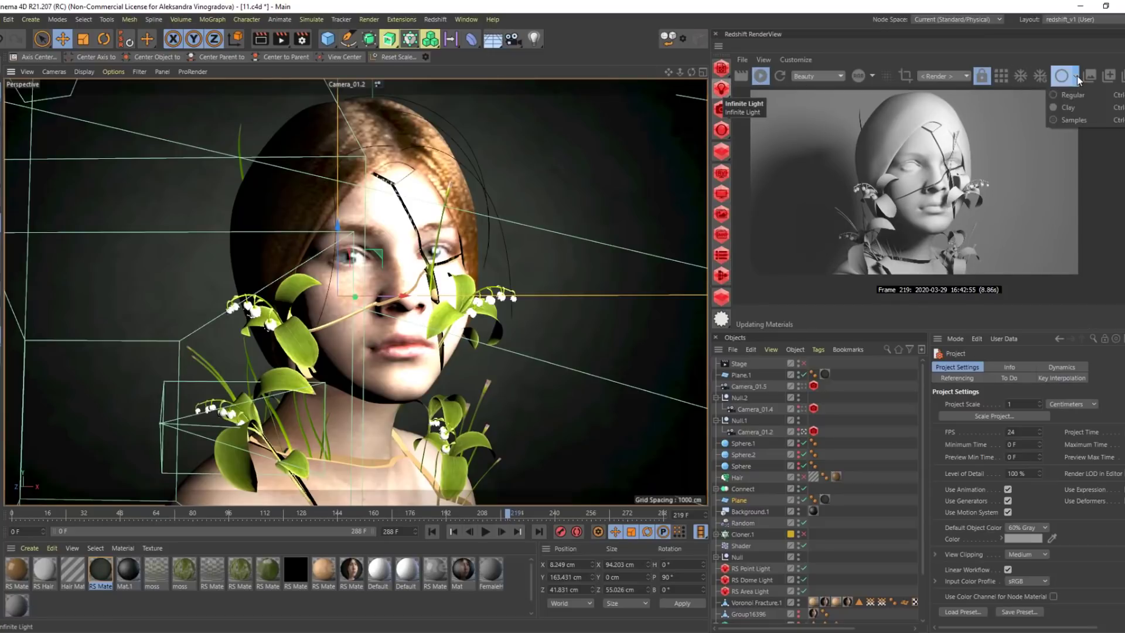
left_click(1074, 107)
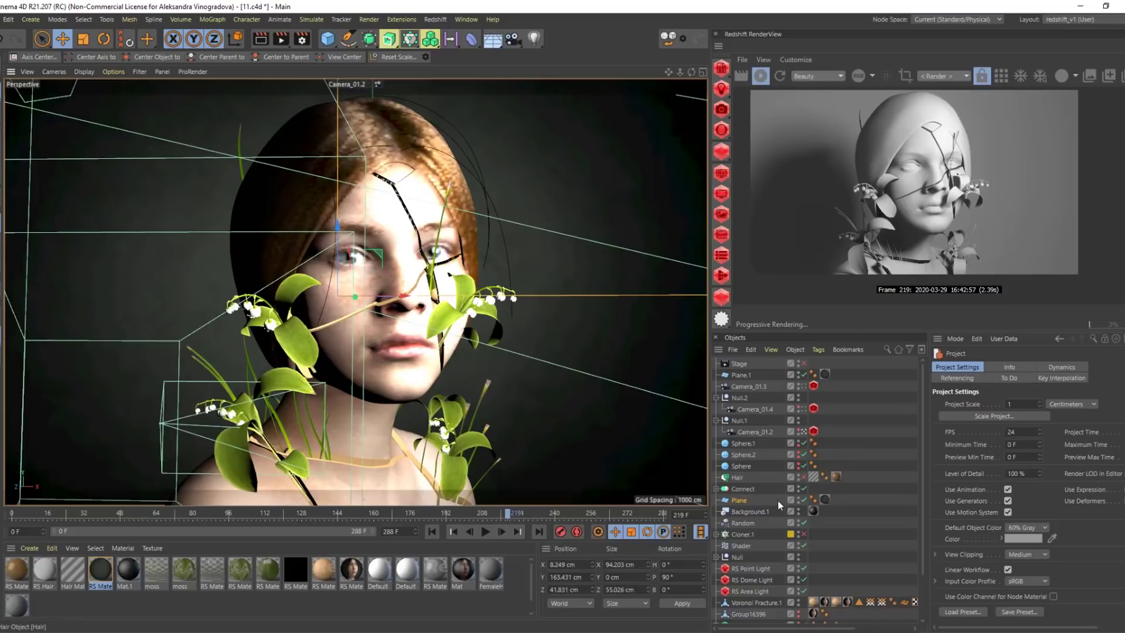
Set the render view's camera to Camera_01.2 and switch the viewport to the default camera to see the whole setup
left_click(750, 591)
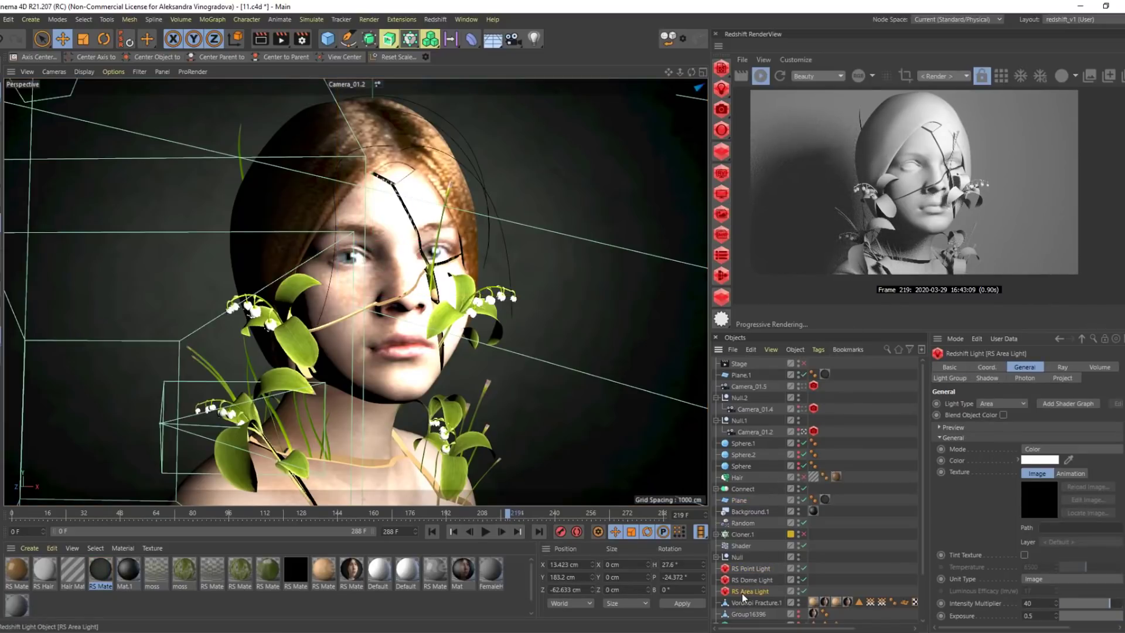
left_click(967, 77)
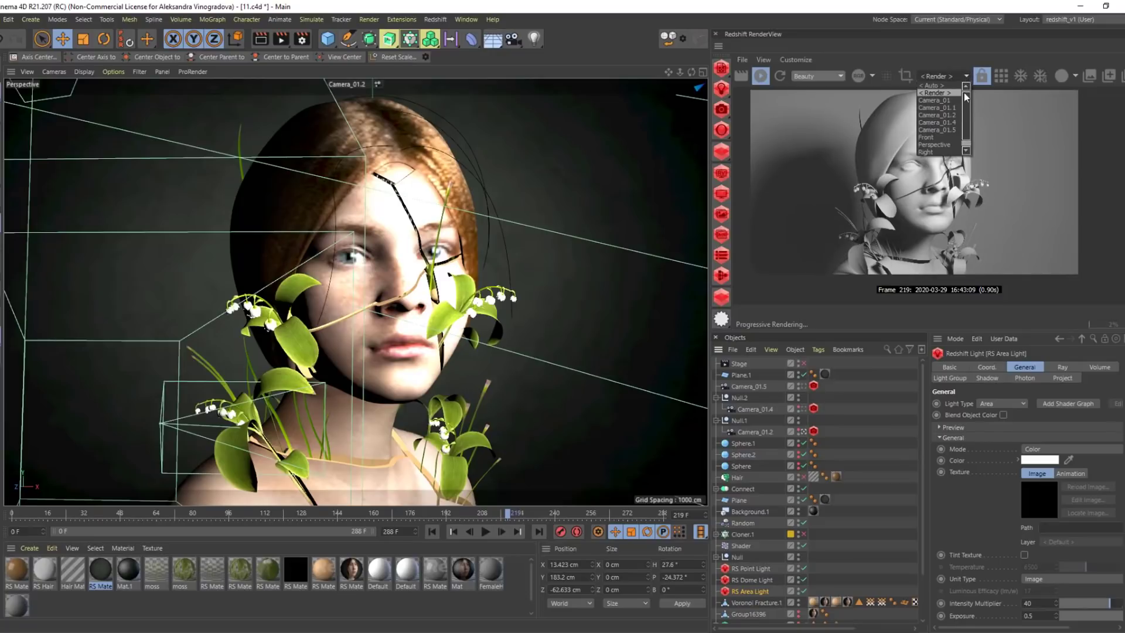
left_click(953, 115)
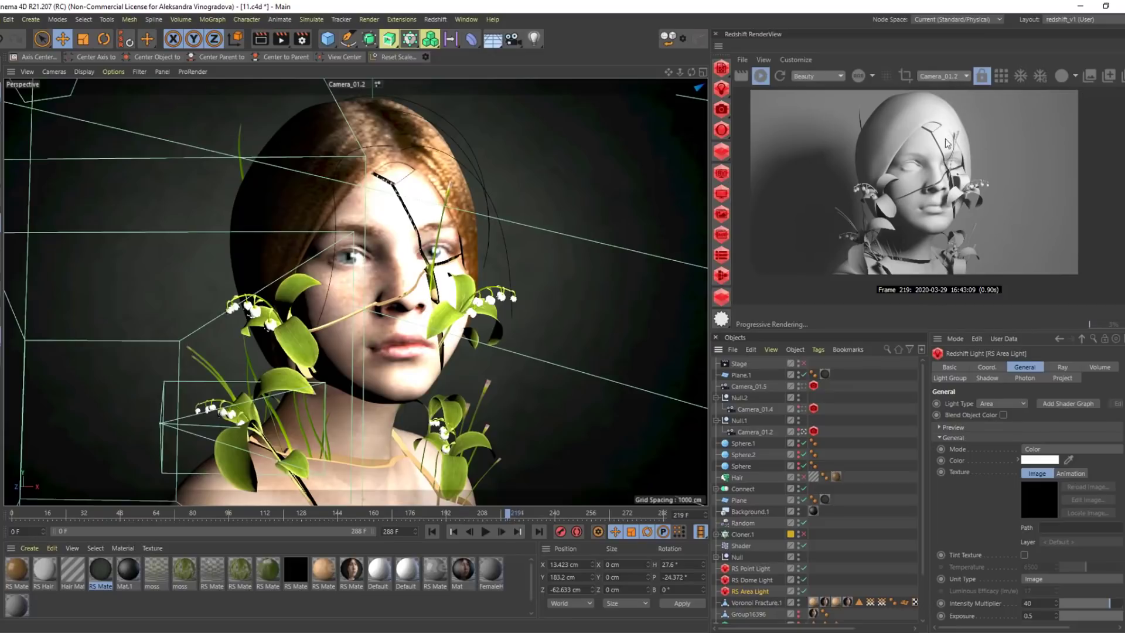
left_click(804, 433)
right_click_drag(582, 207, 448, 249, "alt")
left_click_drag(448, 250, 296, 348, "alt")
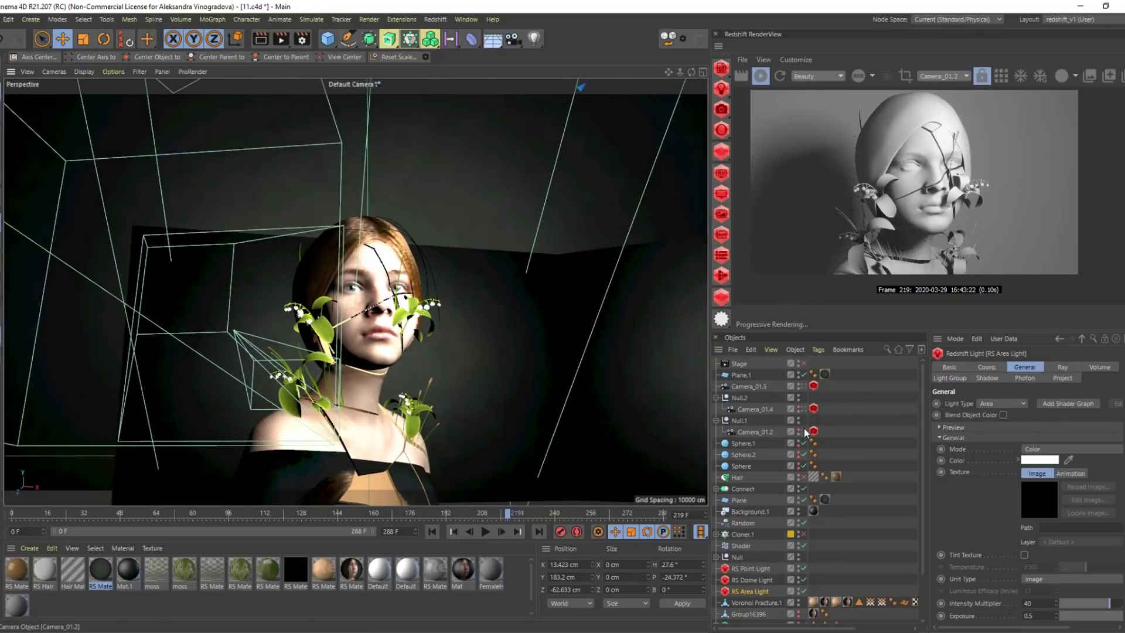
Hide the Camera_01.5 and Camera_01.1 guides in the viewport
right_click_drag(526, 333, 476, 336, "alt")
left_click_drag(476, 336, 530, 293, "alt")
left_click_drag(471, 178, 496, 250, "alt")
left_click(480, 282)
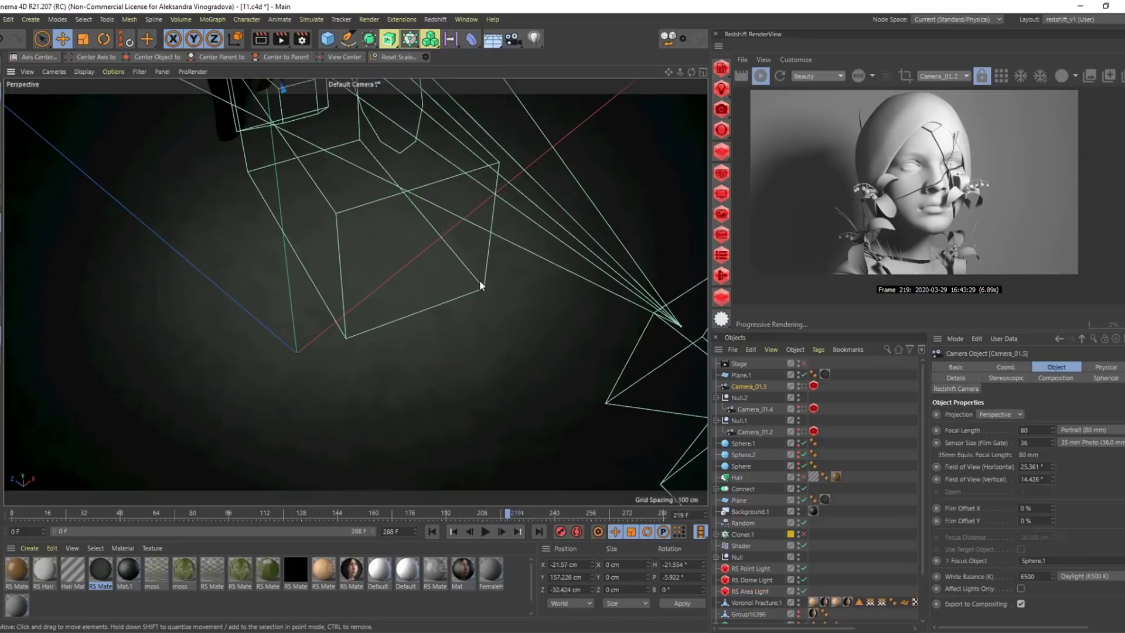
double_click(798, 384)
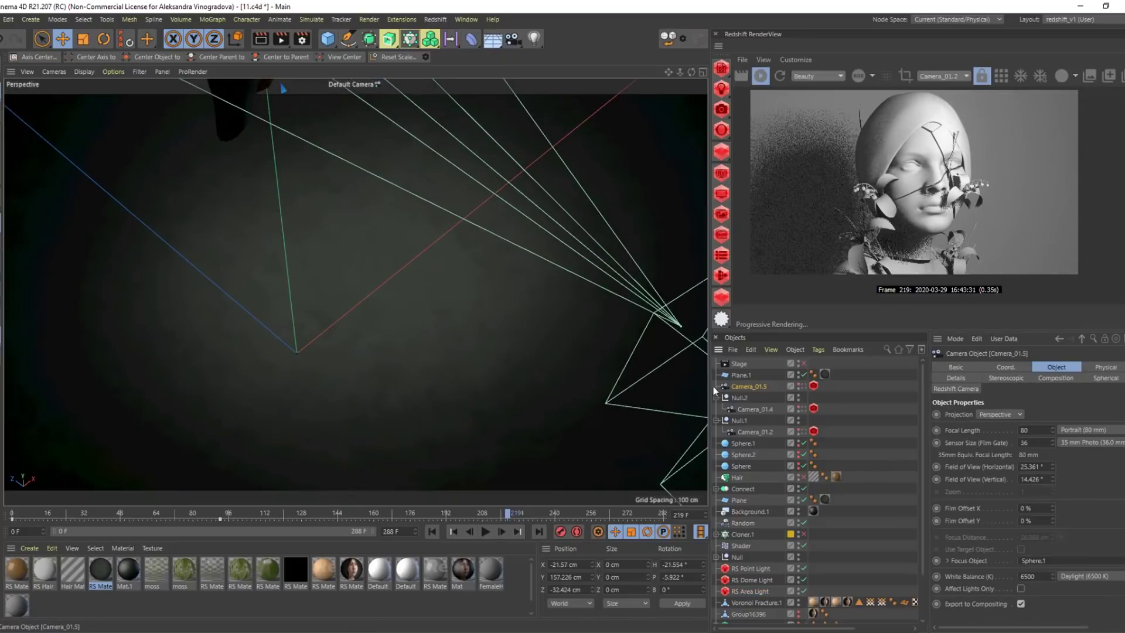
left_click(667, 360)
scroll(765, 543, "down", 3)
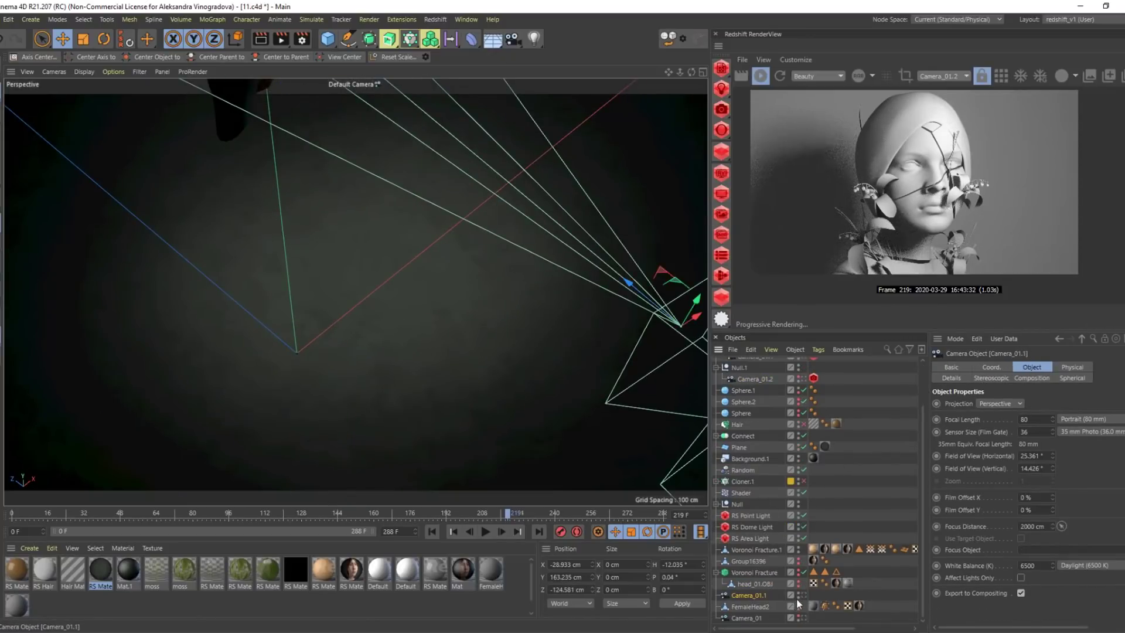
Examine the RS Area Light's placement around the bust and its general settings
left_click_drag(565, 216, 527, 129, "alt")
left_click(472, 265)
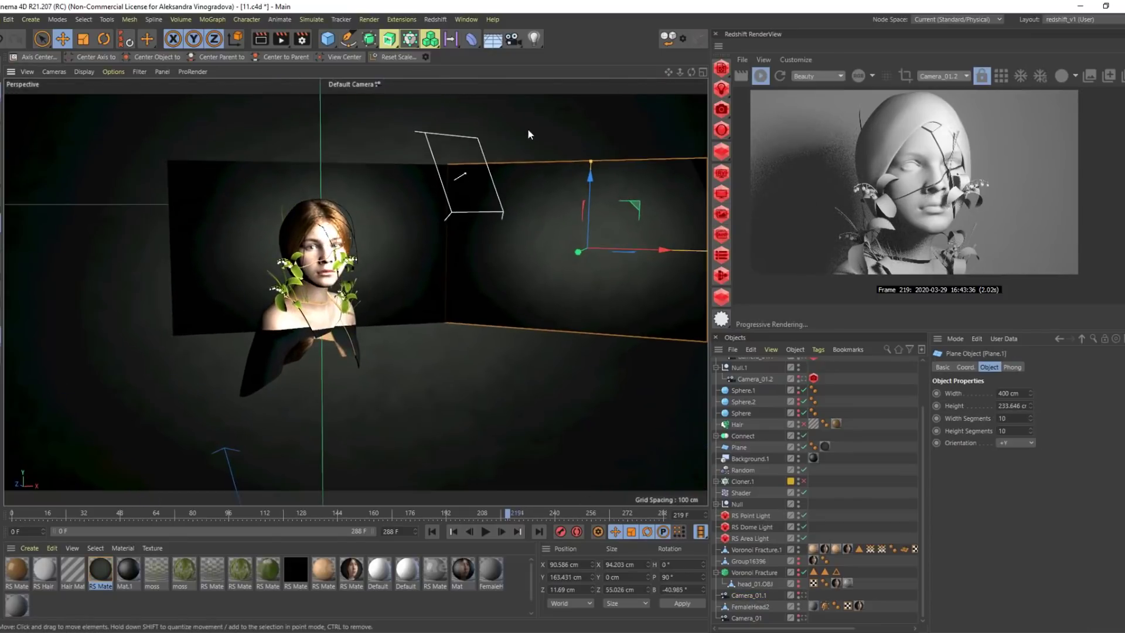
left_click(481, 140)
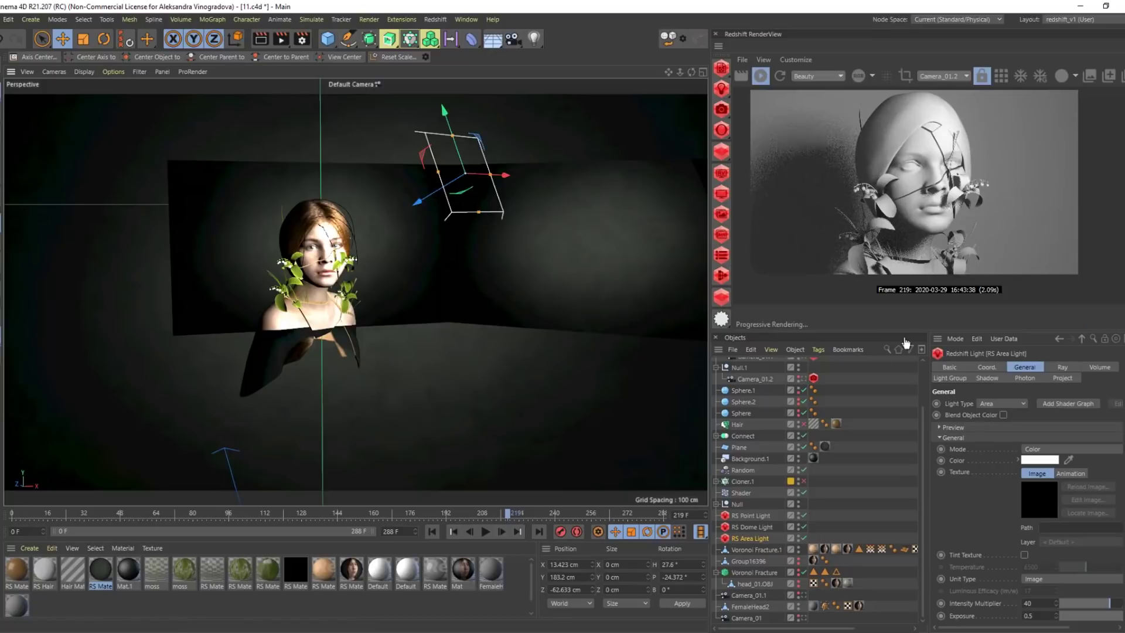
scroll(780, 415, "up", 3)
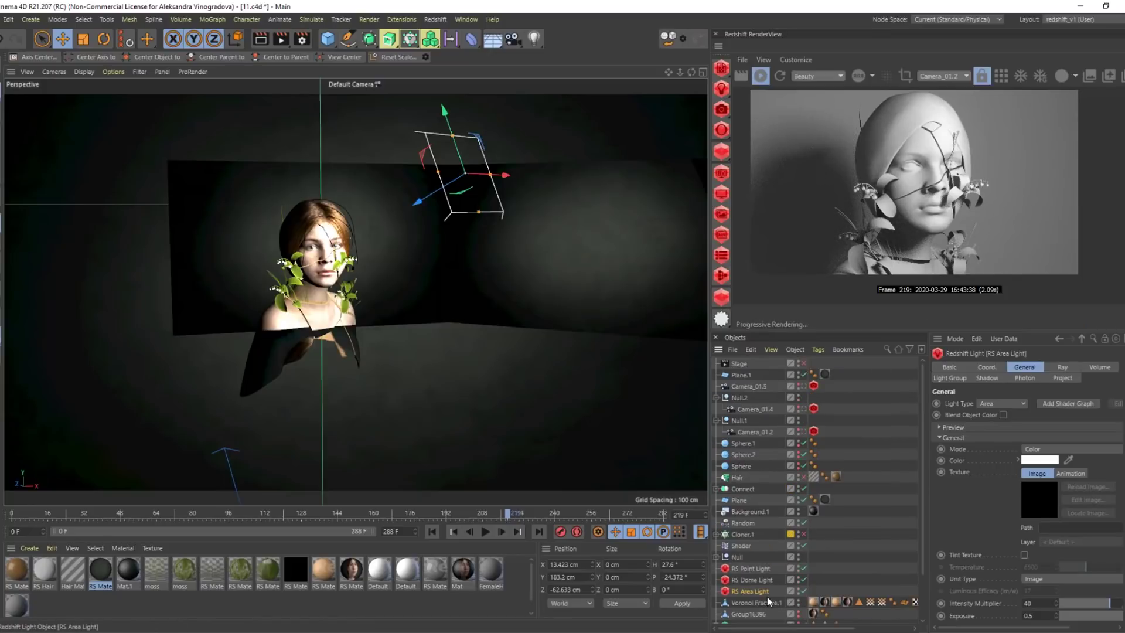
Compare the clay render with the RS Dome Light and RS Point Light switched off and on
left_click(752, 579)
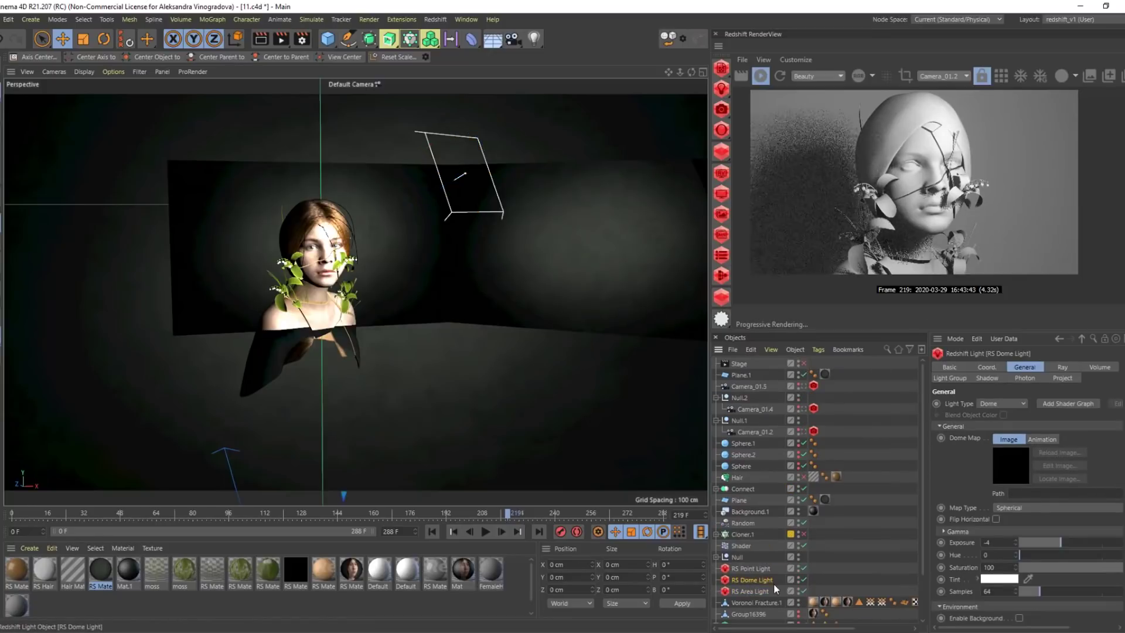
left_click(805, 579)
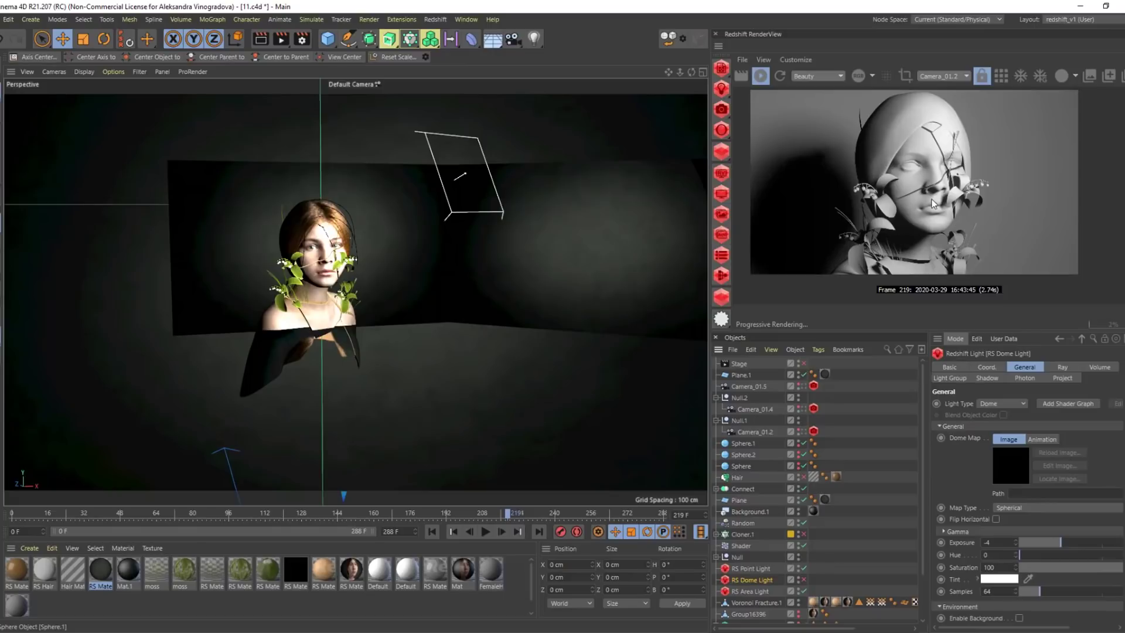
left_click(804, 569)
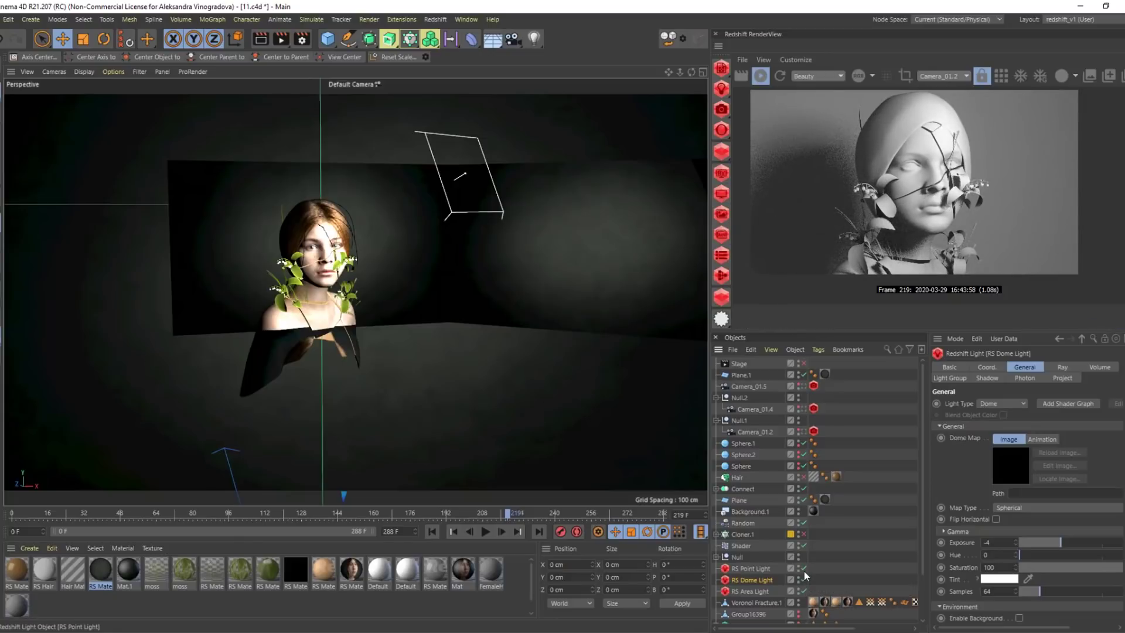
left_click(804, 569)
Inspect the RS Point Light's placement at the bust and its general settings
left_click(749, 568)
key("o")
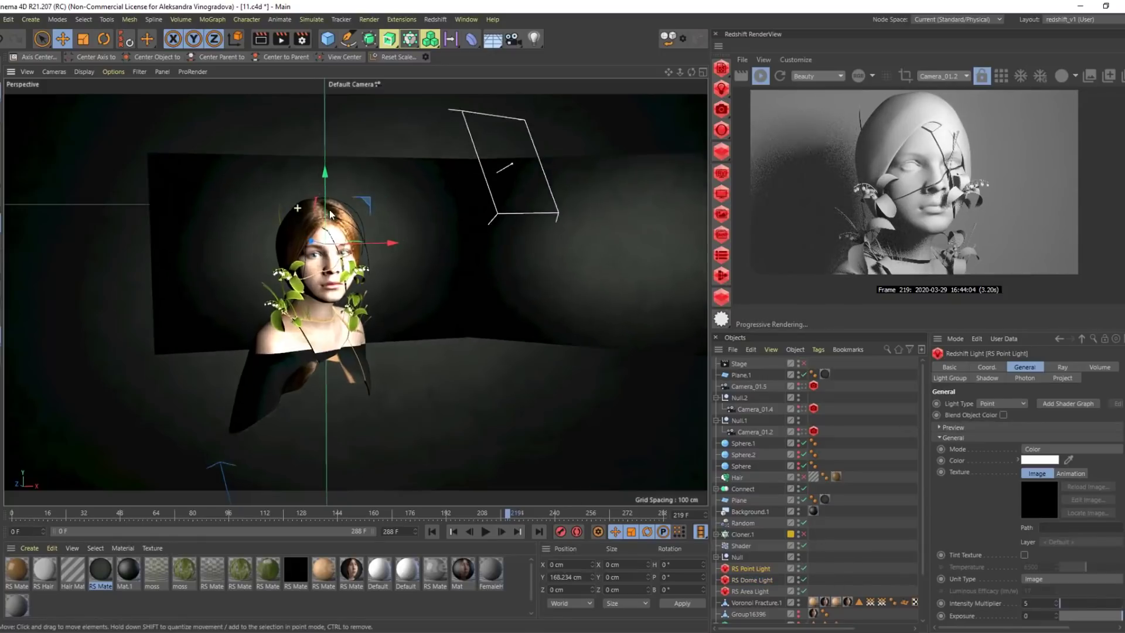
scroll(315, 260, "down", 2)
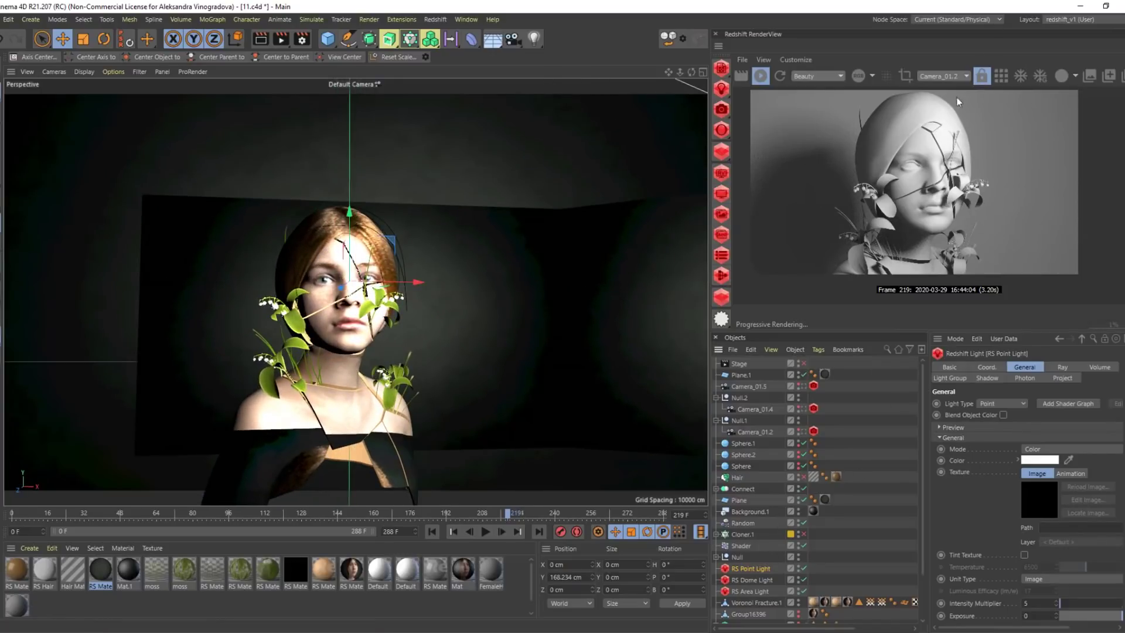
Turn off Clay mode to render the textured materials, and select the Voronoi Fracture.1 bust in the viewport
left_click(1066, 77)
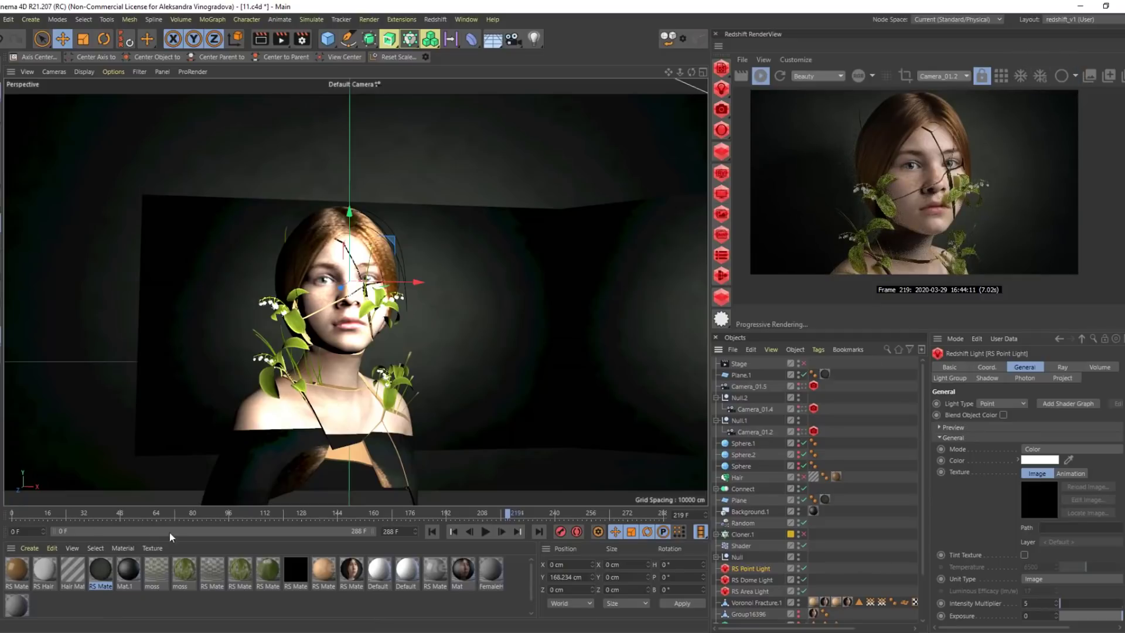
scroll(341, 311, "up", 10)
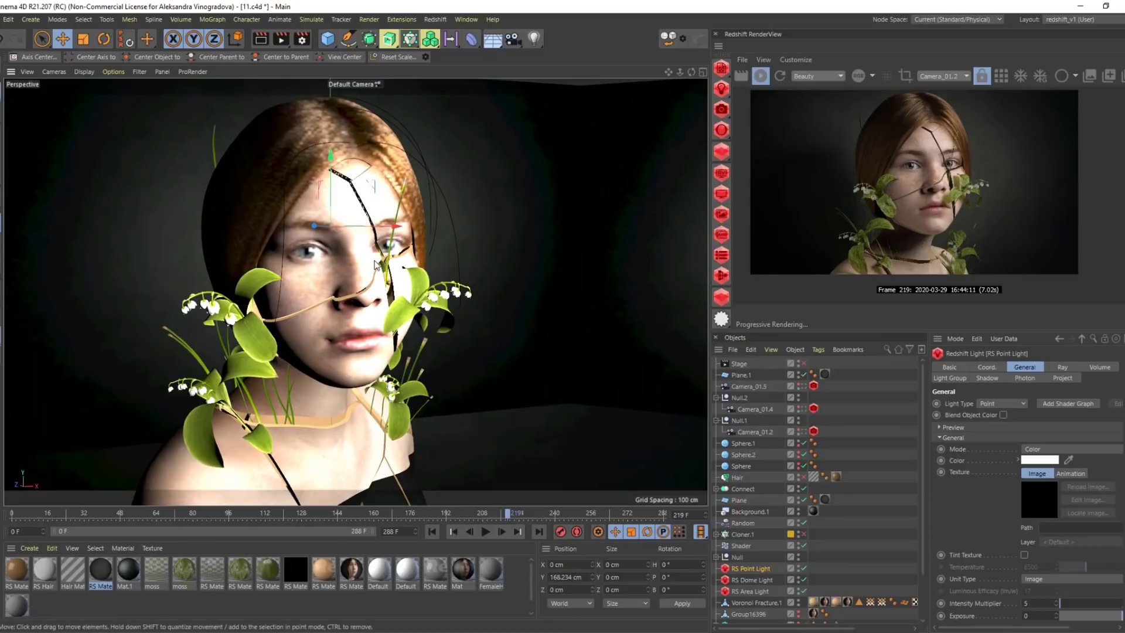
left_click(357, 274)
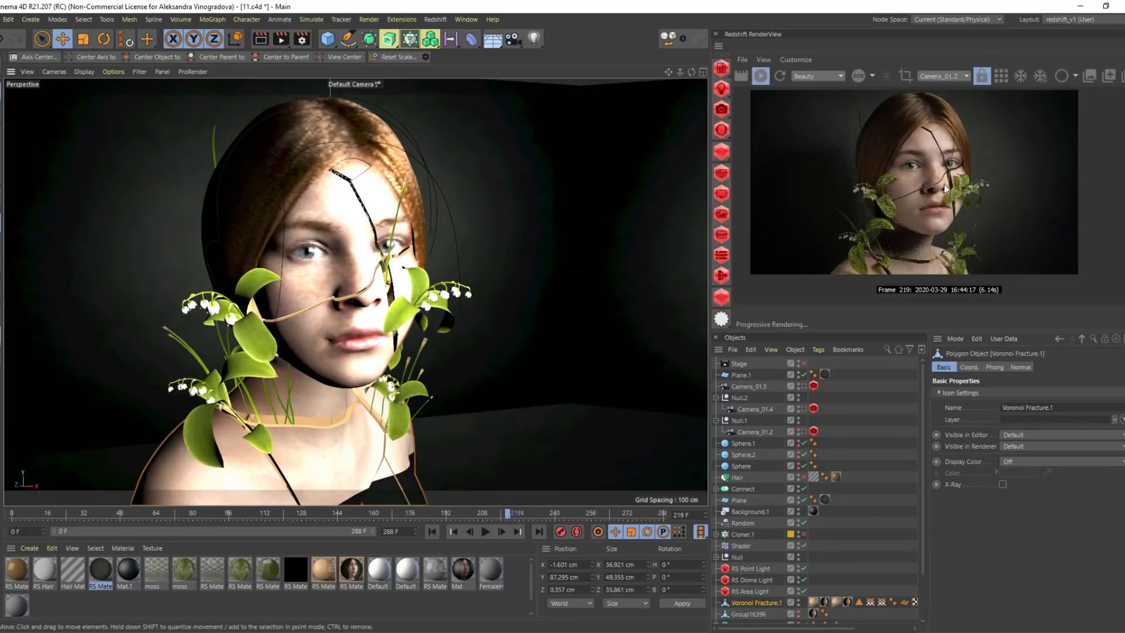
Open the RS Material.3 shader graph and reposition its Output and RS Matte-Shadow Catcher nodes
double_click(101, 570)
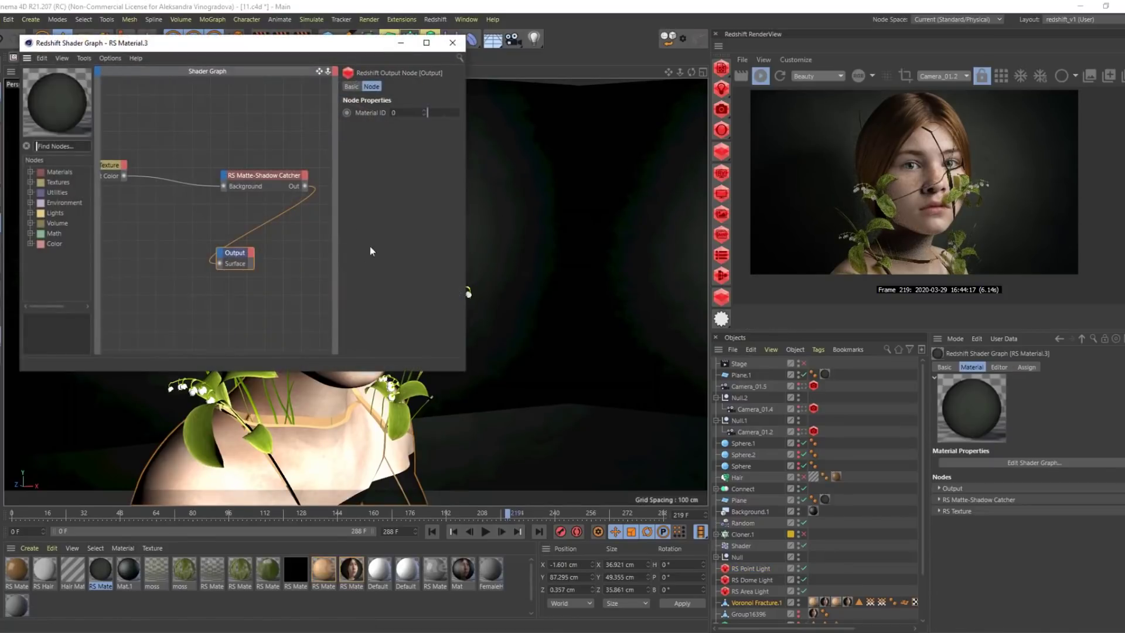
left_click_drag(331, 39, 416, 136)
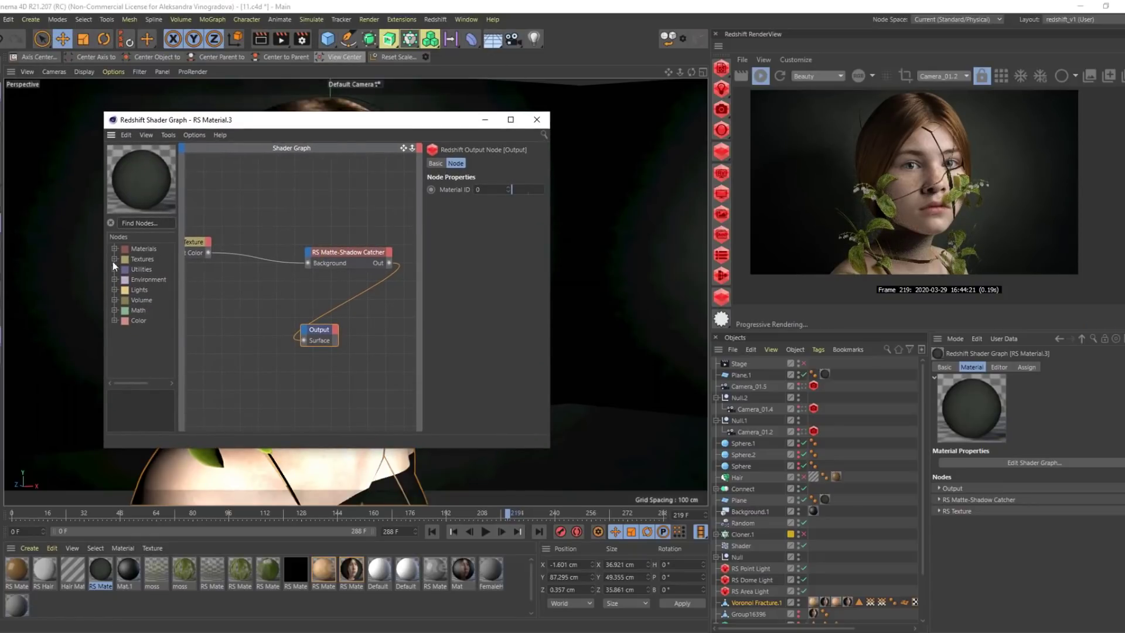
left_click_drag(329, 330, 354, 343)
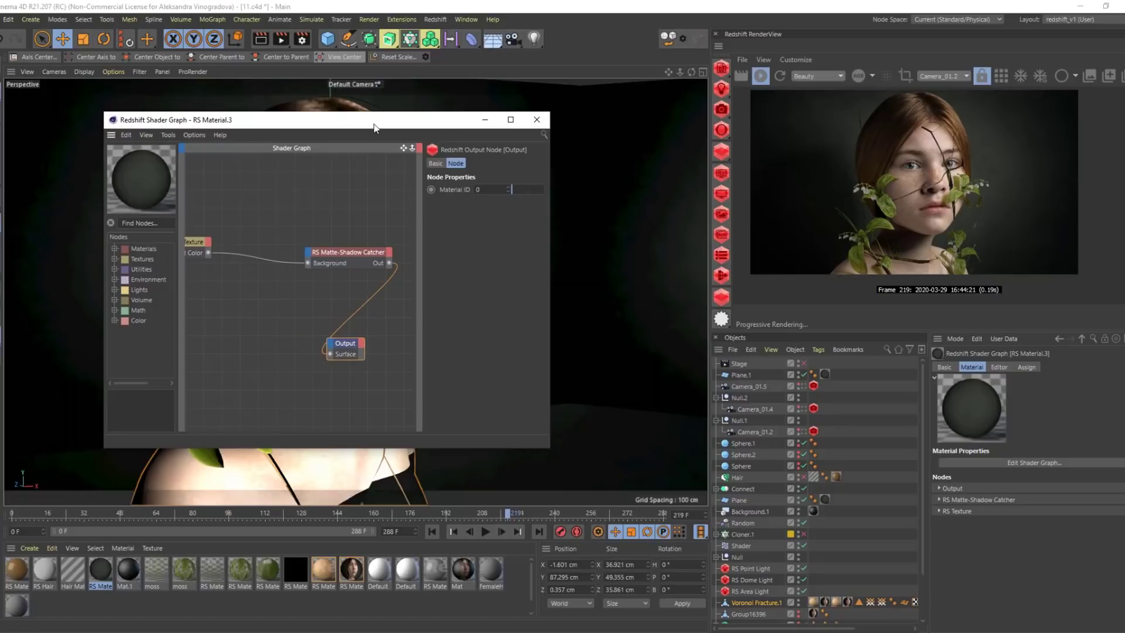
left_click_drag(375, 127, 431, 177)
left_click(409, 300)
left_click_drag(409, 301, 379, 267)
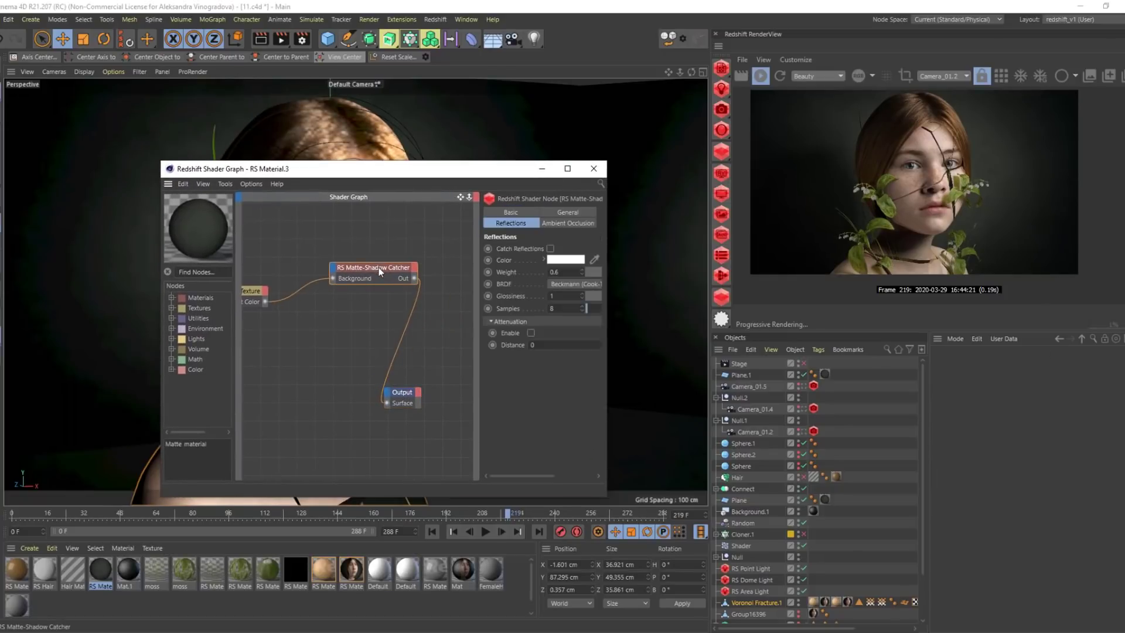
Inspect the BG.psd RS Texture node feeding the RS Matte-Shadow Catcher alongside a close-up of the rendered face
scroll(960, 170, "up", 3)
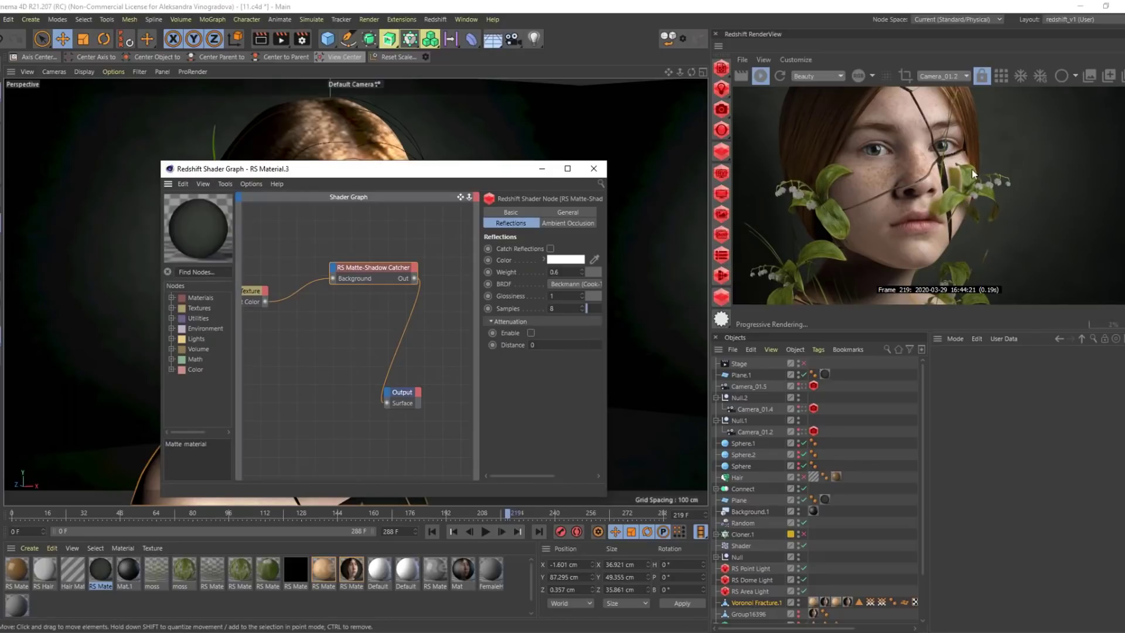
middle_click_drag(268, 301, 298, 327)
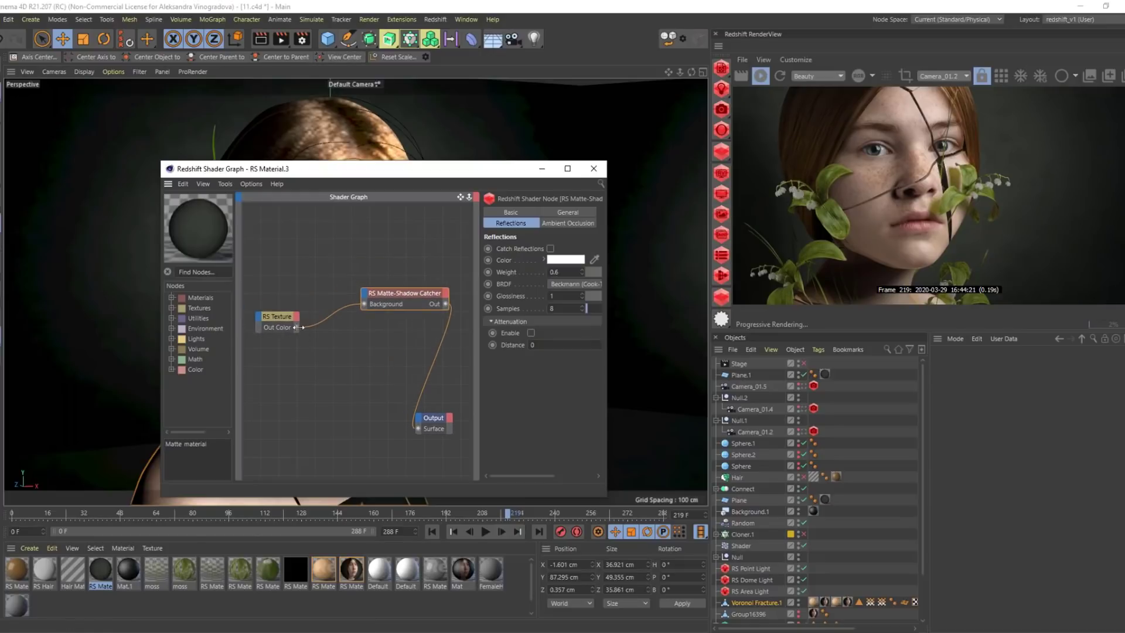
left_click(274, 318)
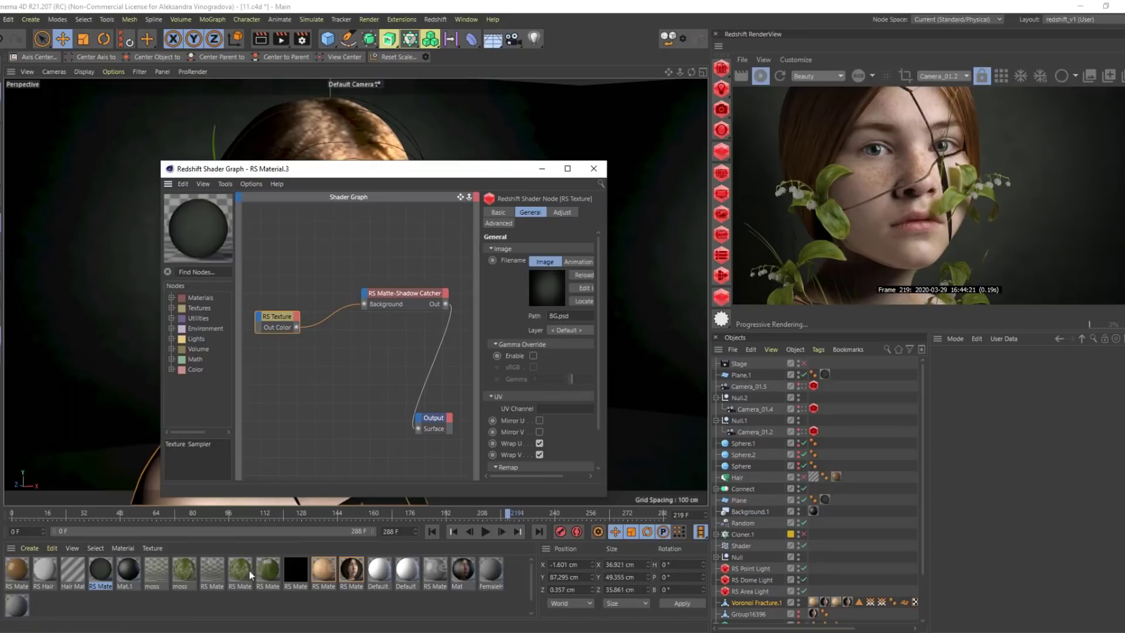
Examine the portrait's RS Material shader graph, its RS Texture image and its connection to the RS Matte-Shadow Catcher
left_click(352, 568)
left_click(304, 348)
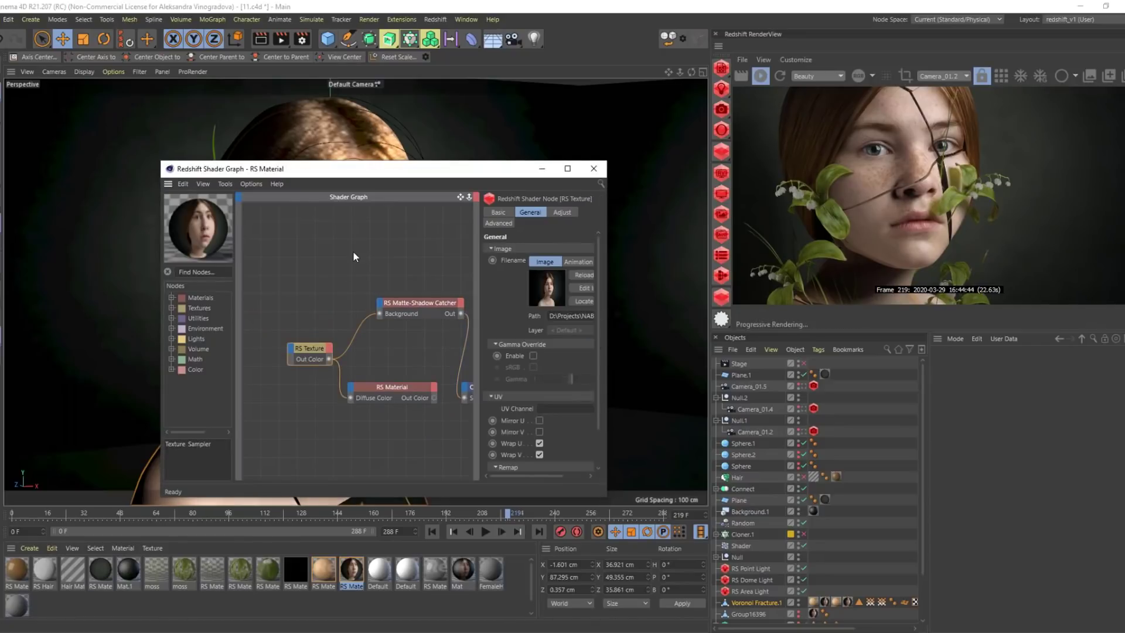
middle_click_drag(353, 251, 289, 222)
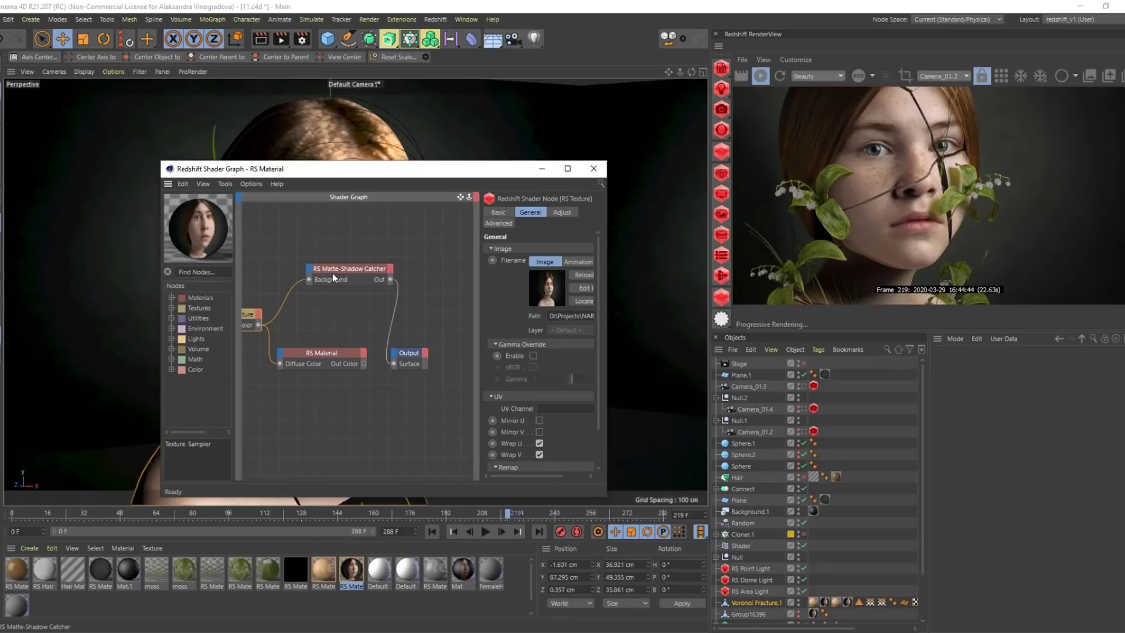
scroll(956, 211, "up", 2)
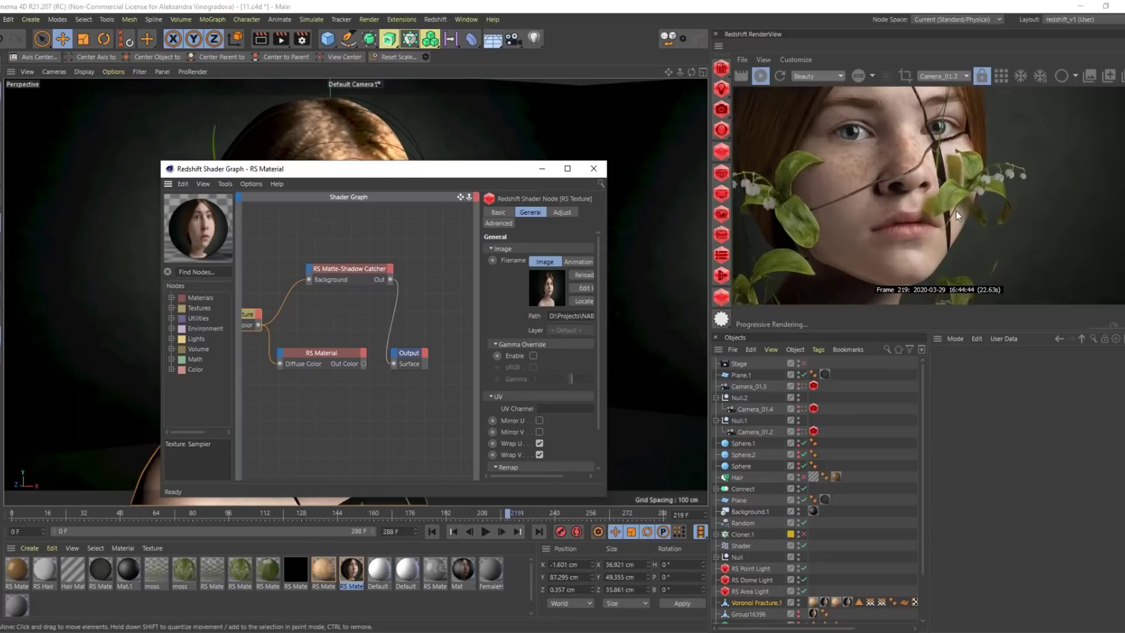
Render a region around the cheek leaf, try wiring RS Texture directly to the Output surface, and reconnect the RS Matte-Shadow Catcher
left_click_drag(892, 139, 994, 237, "ctrl")
scroll(964, 180, "up", 1)
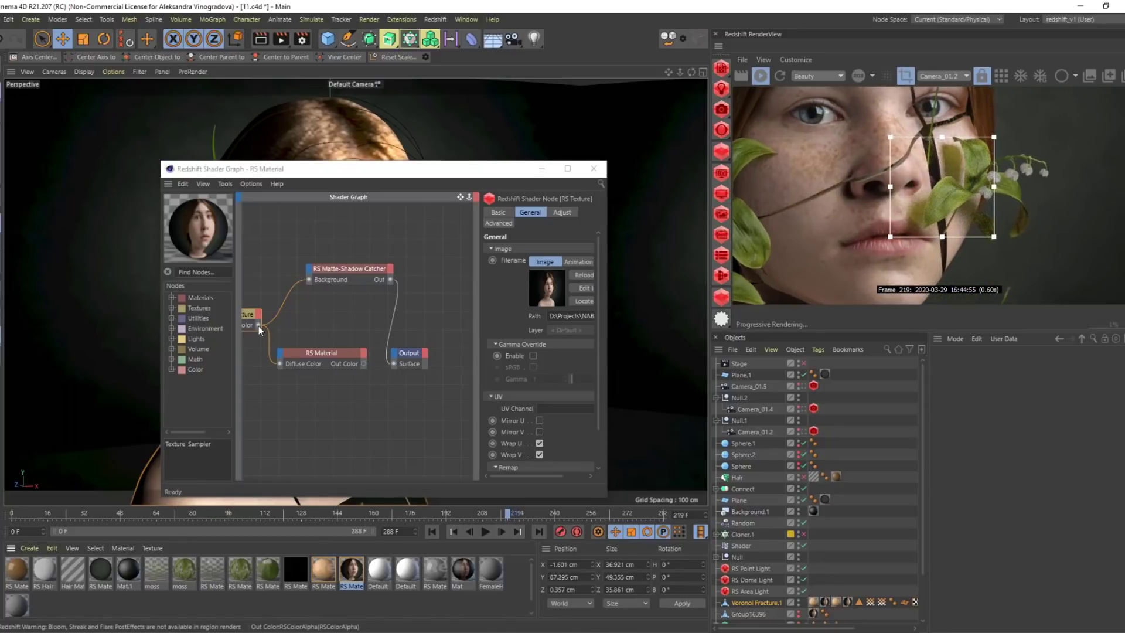
left_click_drag(258, 326, 393, 365)
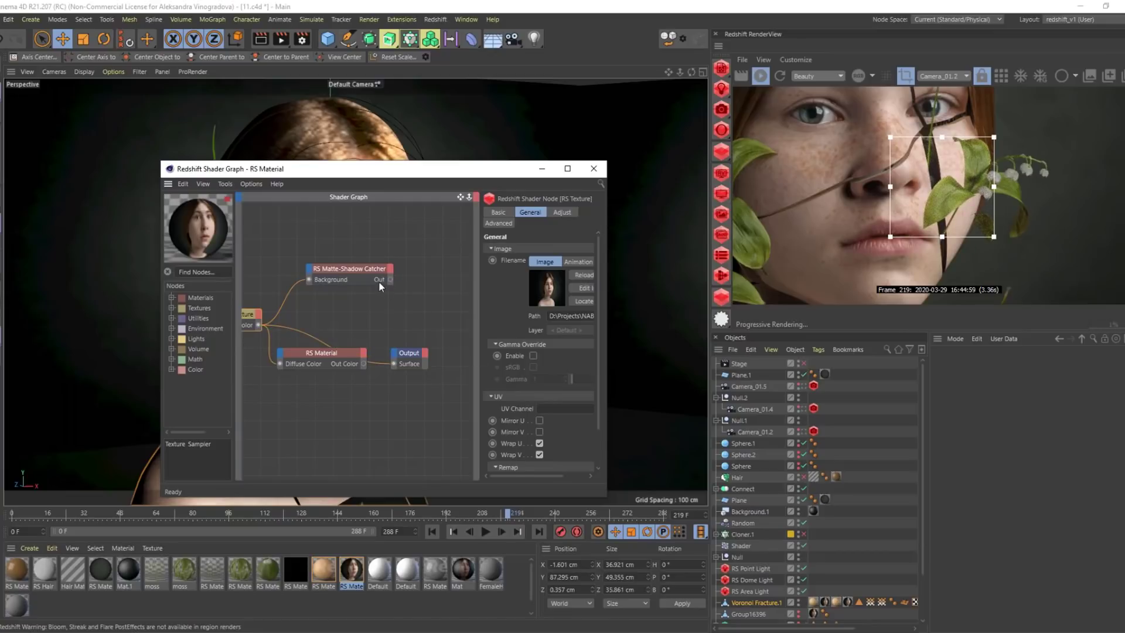
left_click_drag(391, 279, 394, 364)
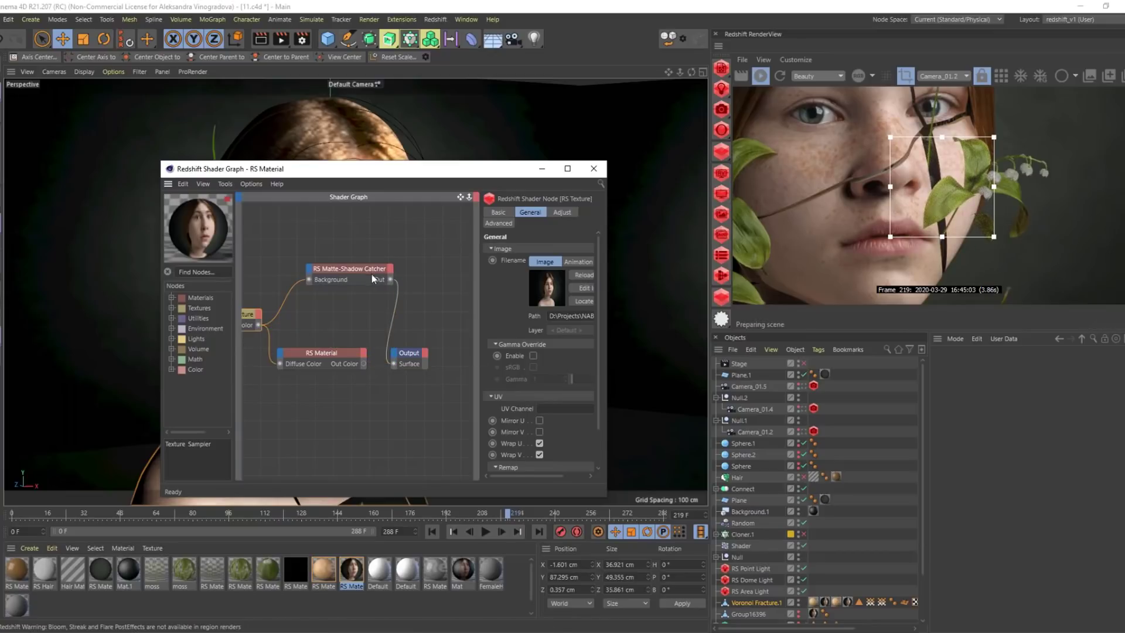
left_click_drag(889, 155, 966, 229)
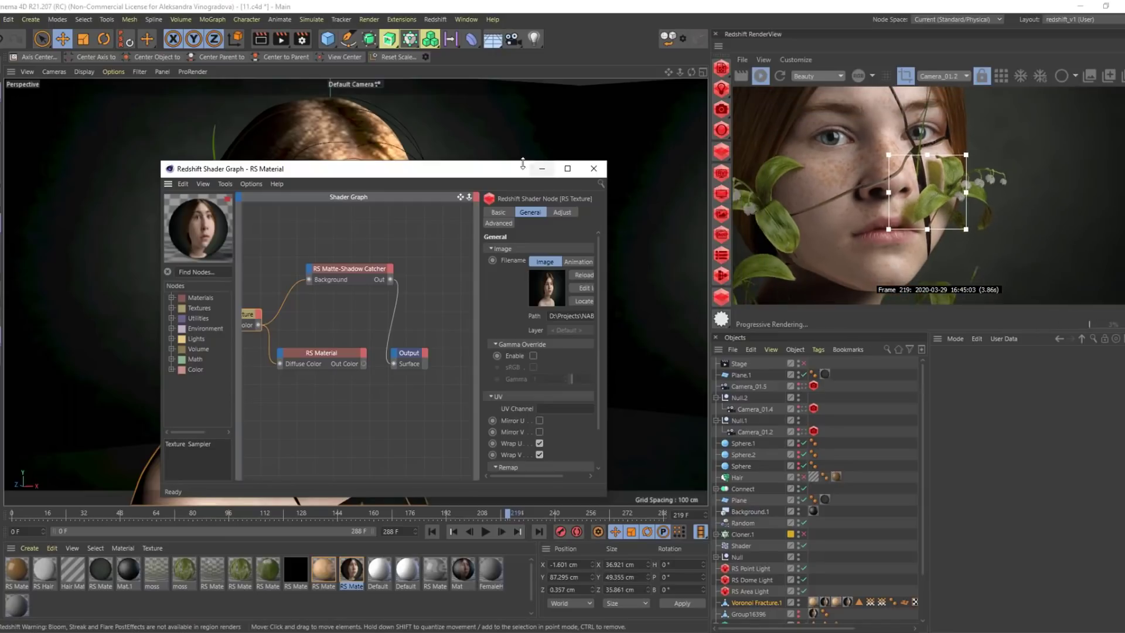
Show RS Material.3 in the shader graph, move the graph window clear of the viewport, and turn off the render region
left_click_drag(492, 175, 616, 234)
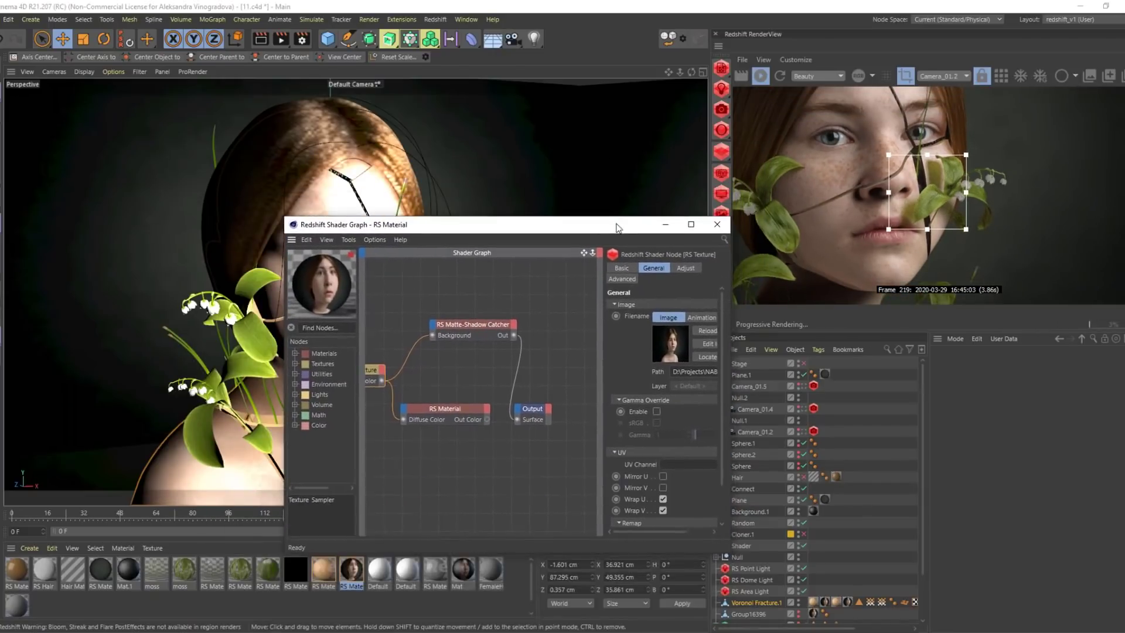
left_click(101, 568)
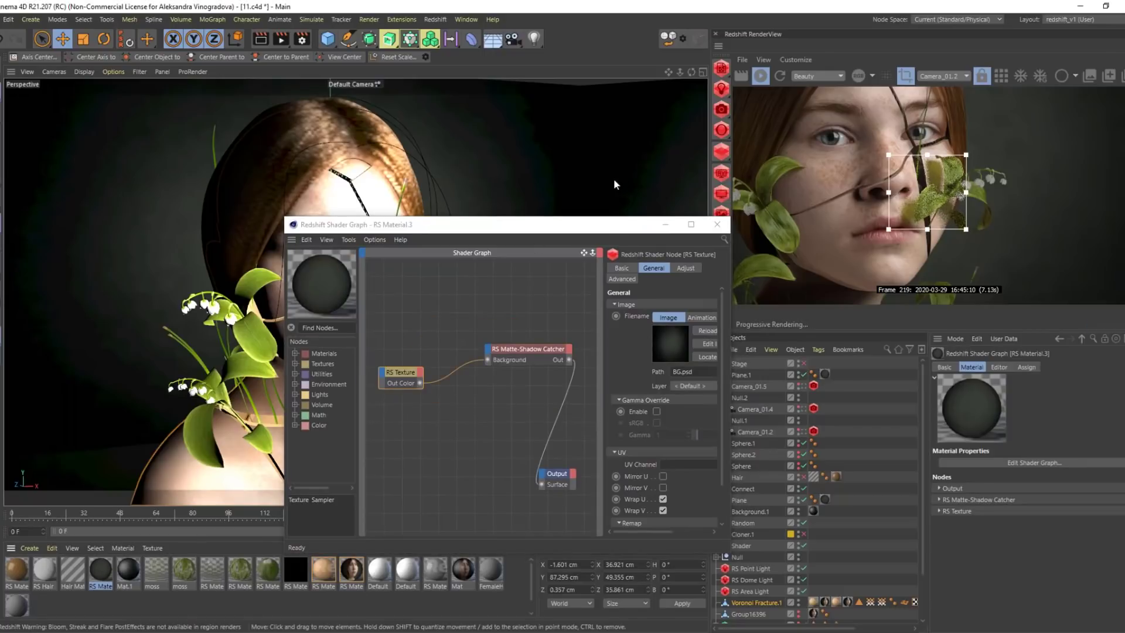
left_click_drag(591, 227, 598, 458)
scroll(527, 258, "down", 6)
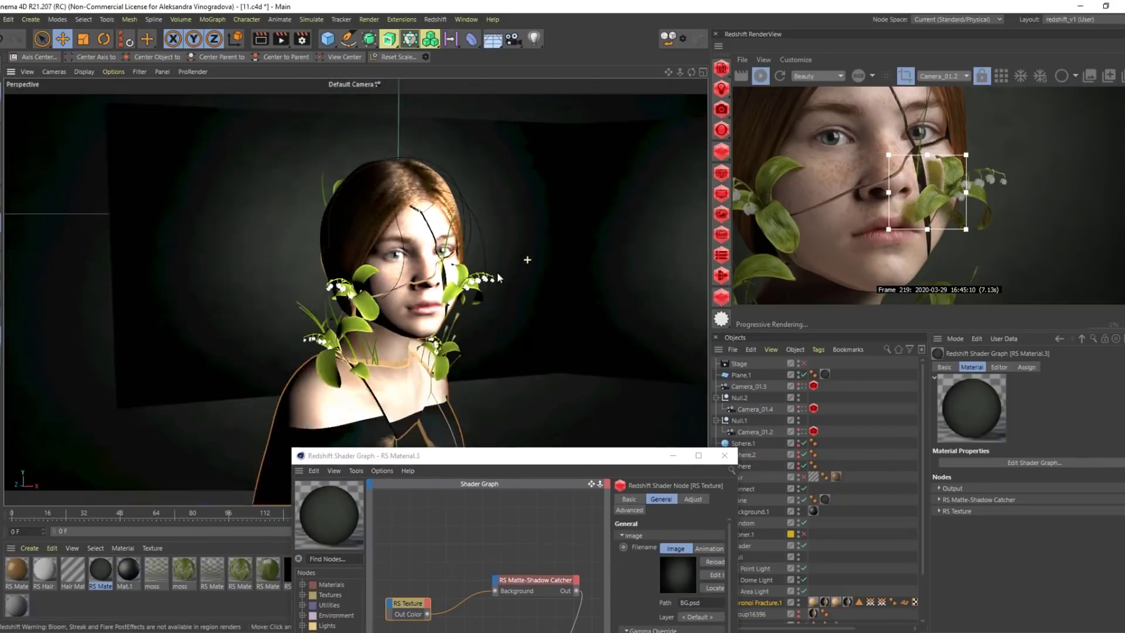
left_click(906, 76)
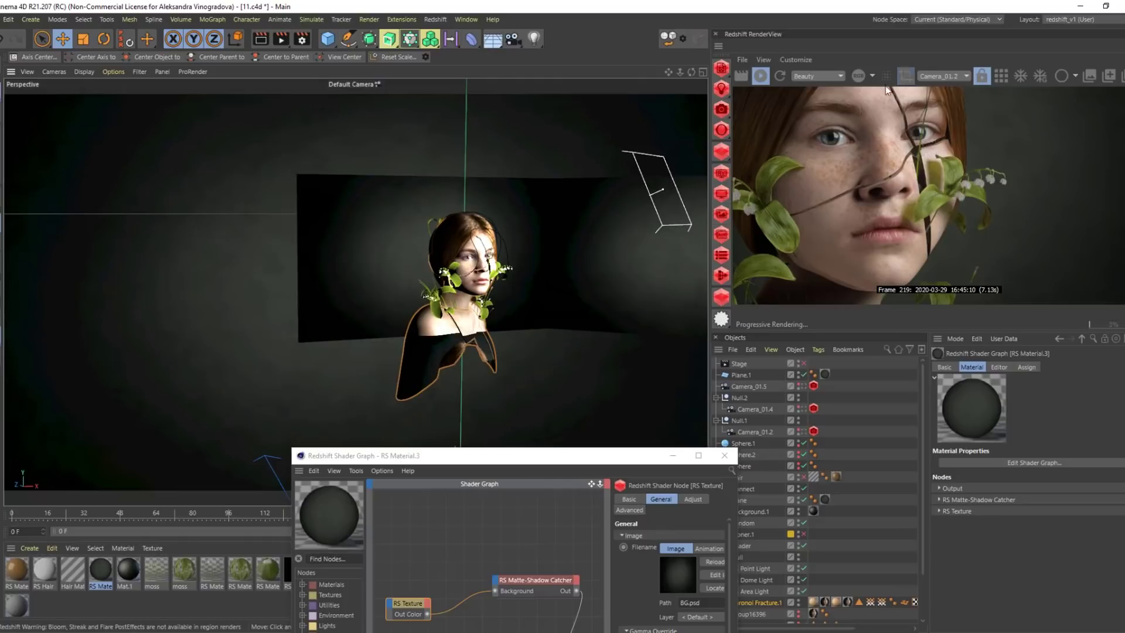
Select the Plane.1 backdrop, inspect how it surrounds the bust, and close the shader graph
left_click(523, 211)
left_click(644, 266)
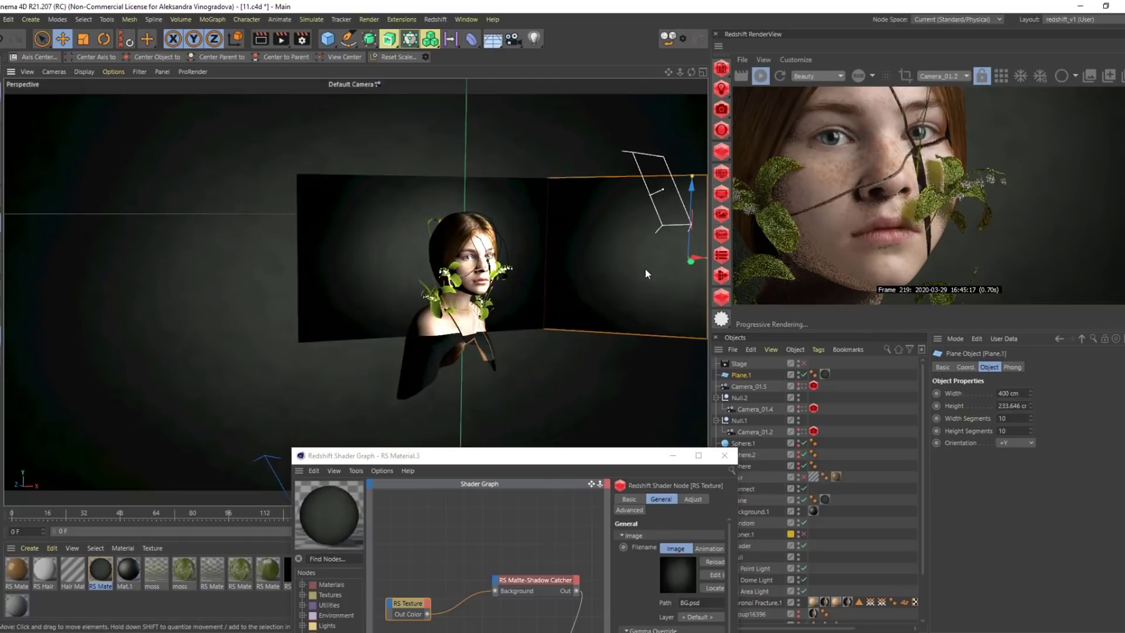
scroll(530, 253, "up", 5)
mouse_move(525, 326)
left_mouse_down("alt")
mouse_move(514, 354)
mouse_move(450, 339)
mouse_move(483, 333)
mouse_move(415, 339)
mouse_move(528, 346)
left_mouse_up("alt")
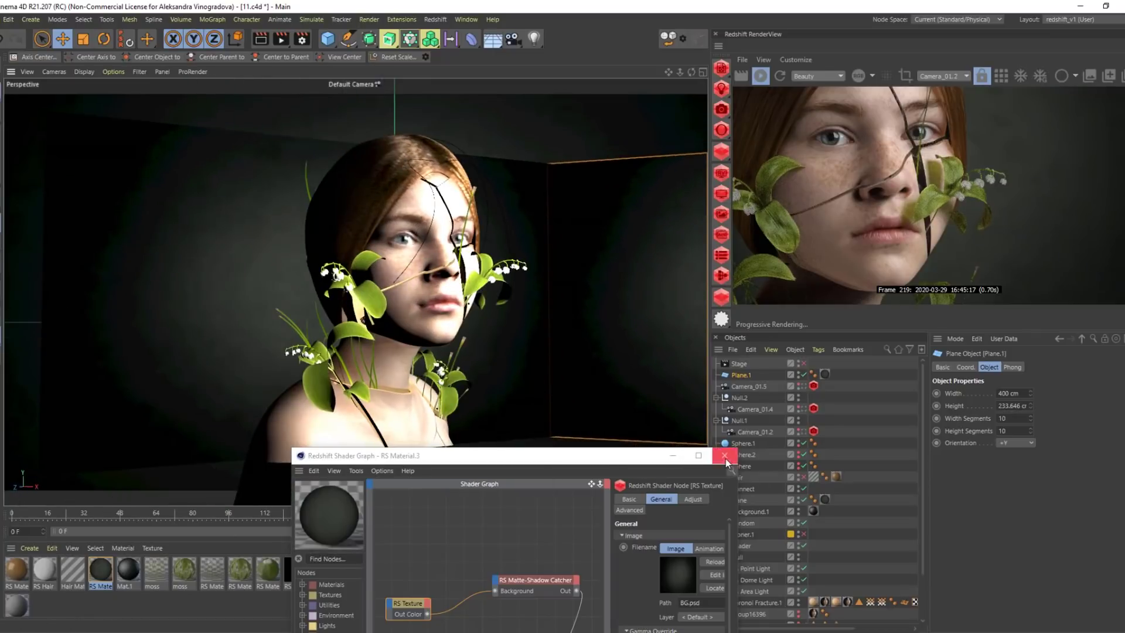
left_click(725, 455)
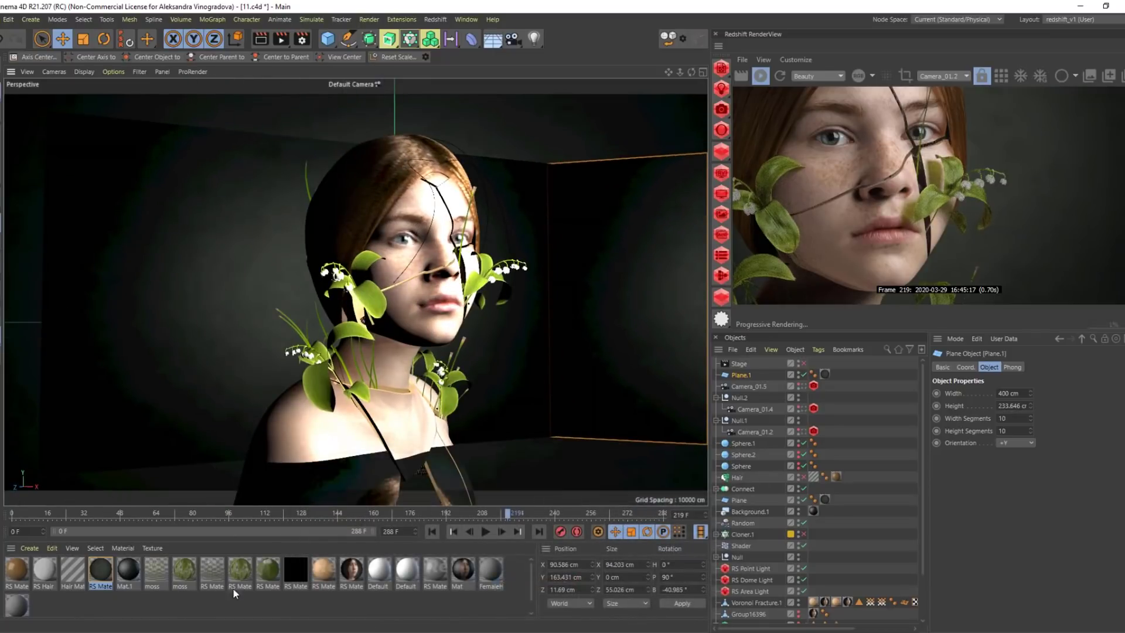
Select the leaf beside the cheek and open the leaf material RS Material.2 in the shader graph
scroll(498, 287, "up", 3)
left_click(492, 284)
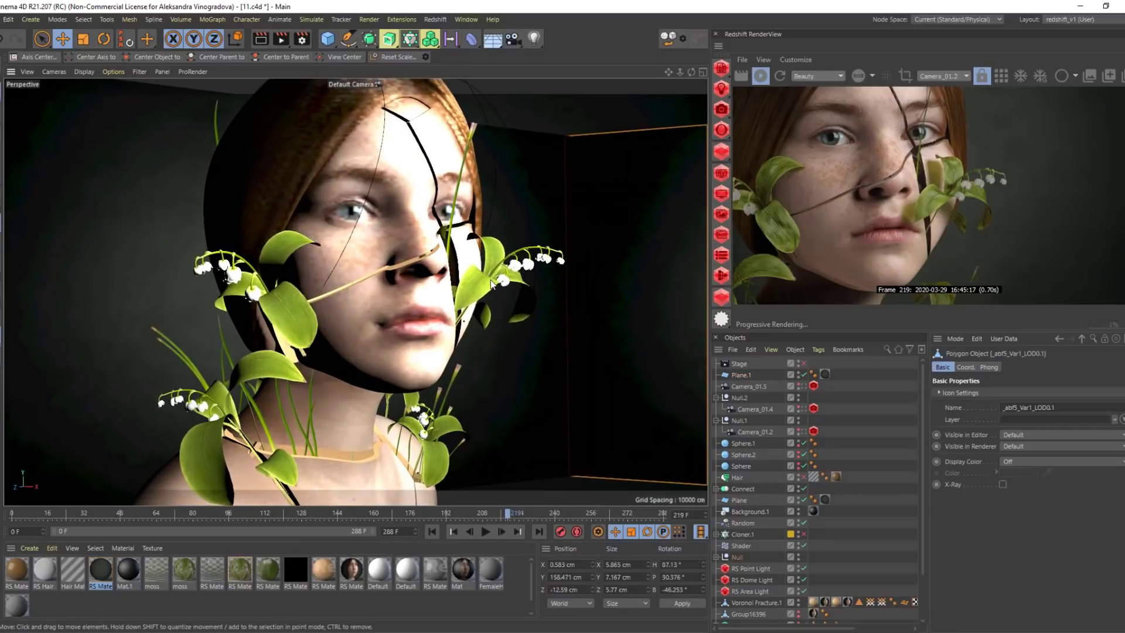
double_click(241, 569)
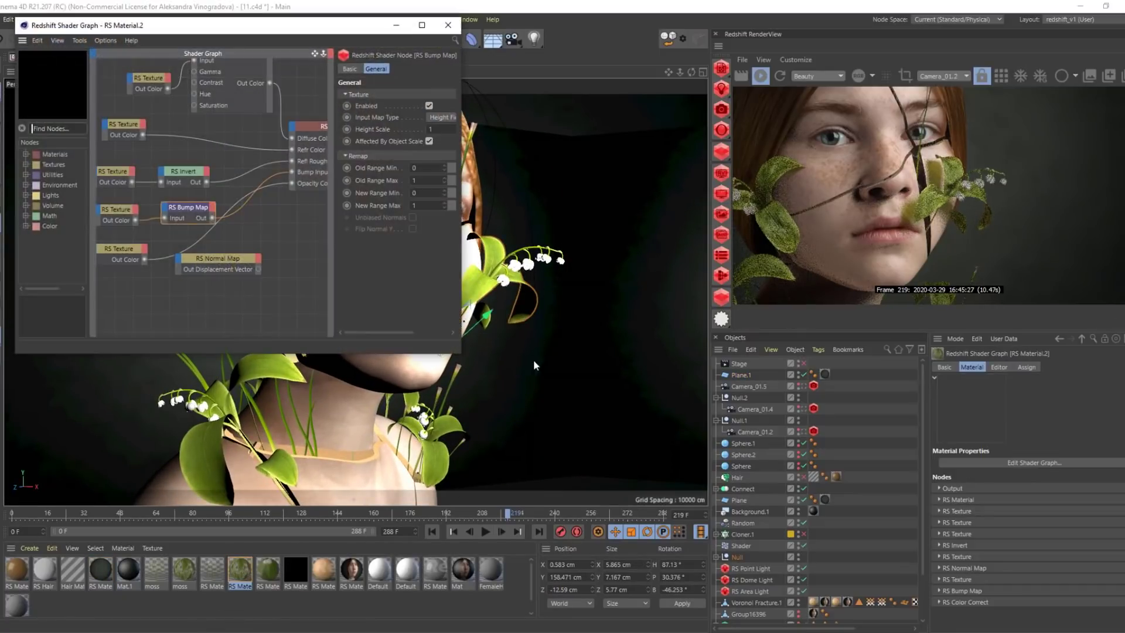
Enlarge the shader graph window, move the albedo RS Texture node away from RS Color Correct, and show the RS Material node's base properties
left_click_drag(310, 34, 470, 127)
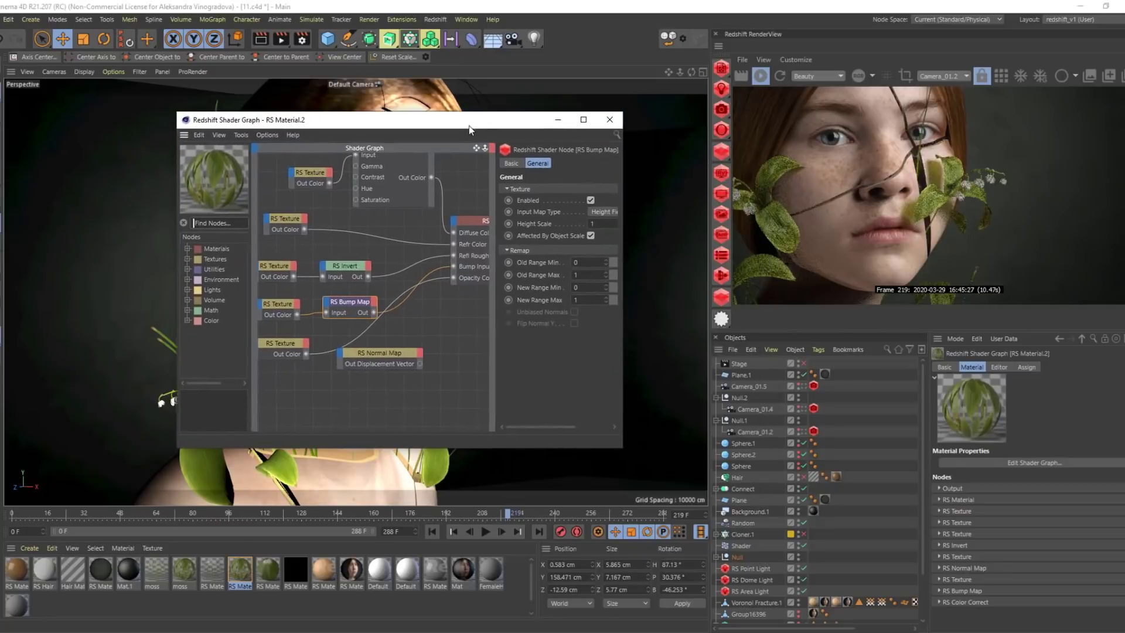
left_click_drag(176, 448, 34, 519)
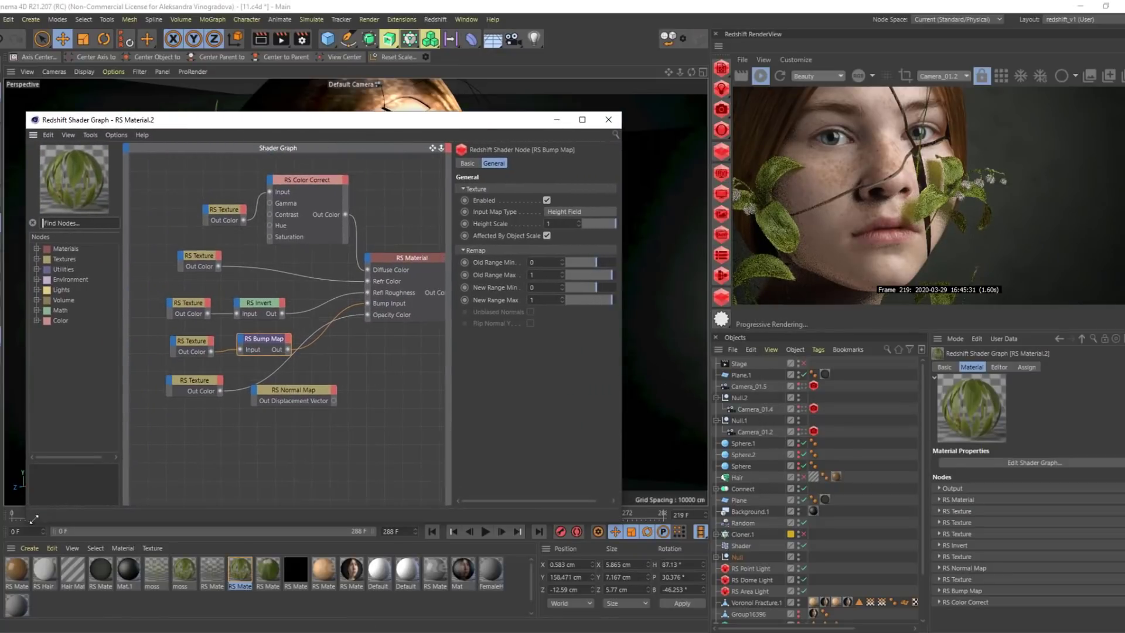
left_click_drag(218, 218, 183, 225)
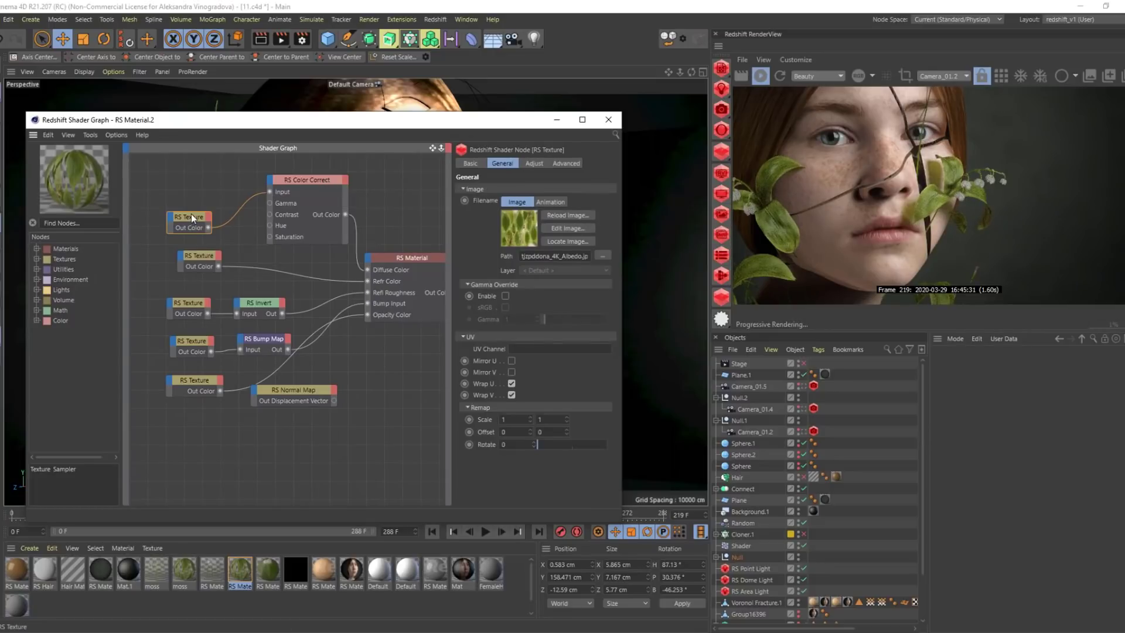
left_click(386, 267)
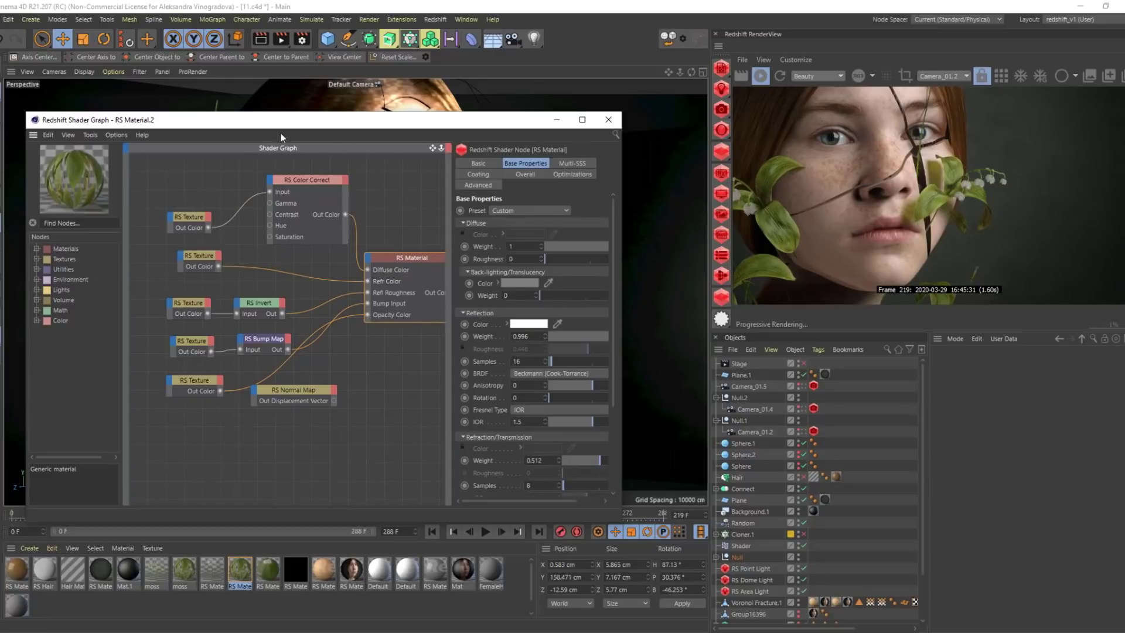
Inspect the RS Color Correct node's settings and the file path of the translucency texture connected to the refraction color
left_click(307, 188)
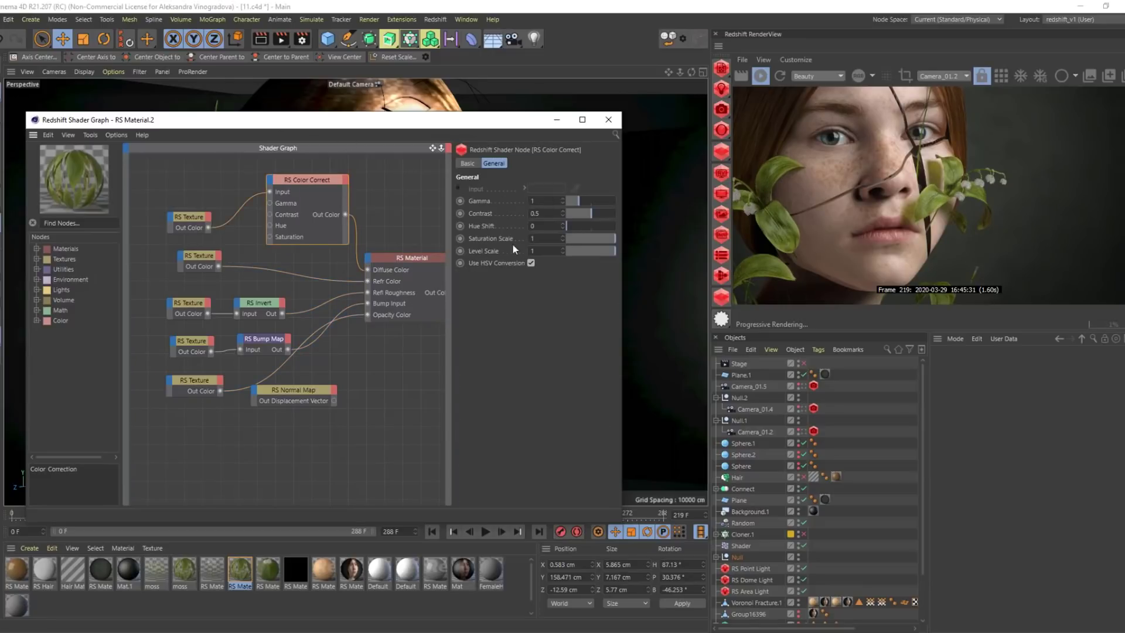
middle_click_drag(321, 214, 307, 230)
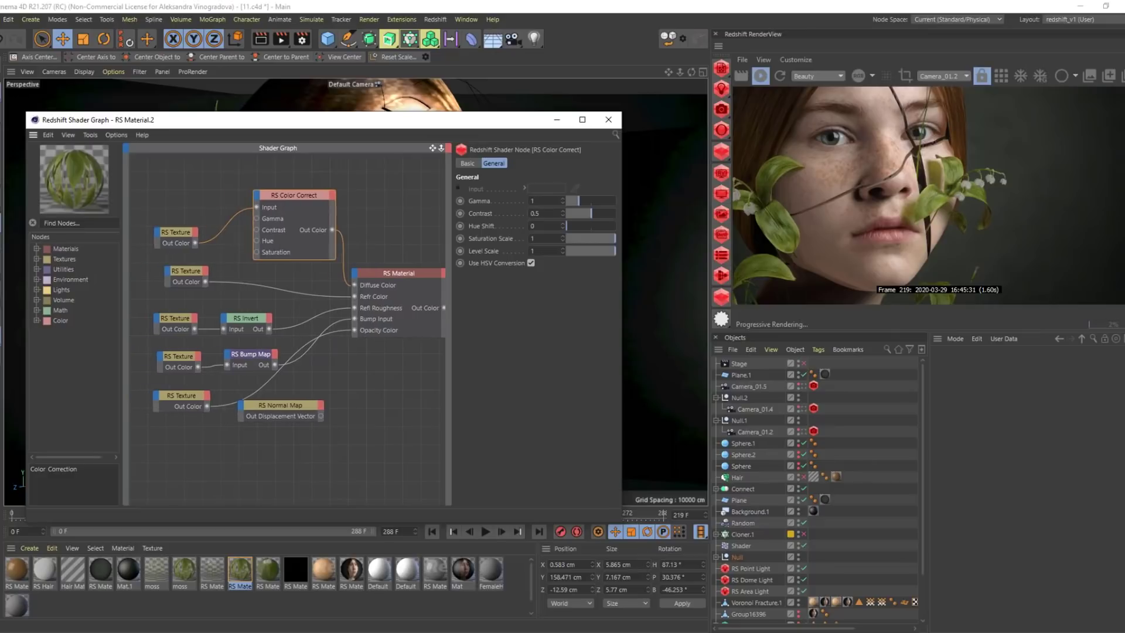
left_click(193, 271)
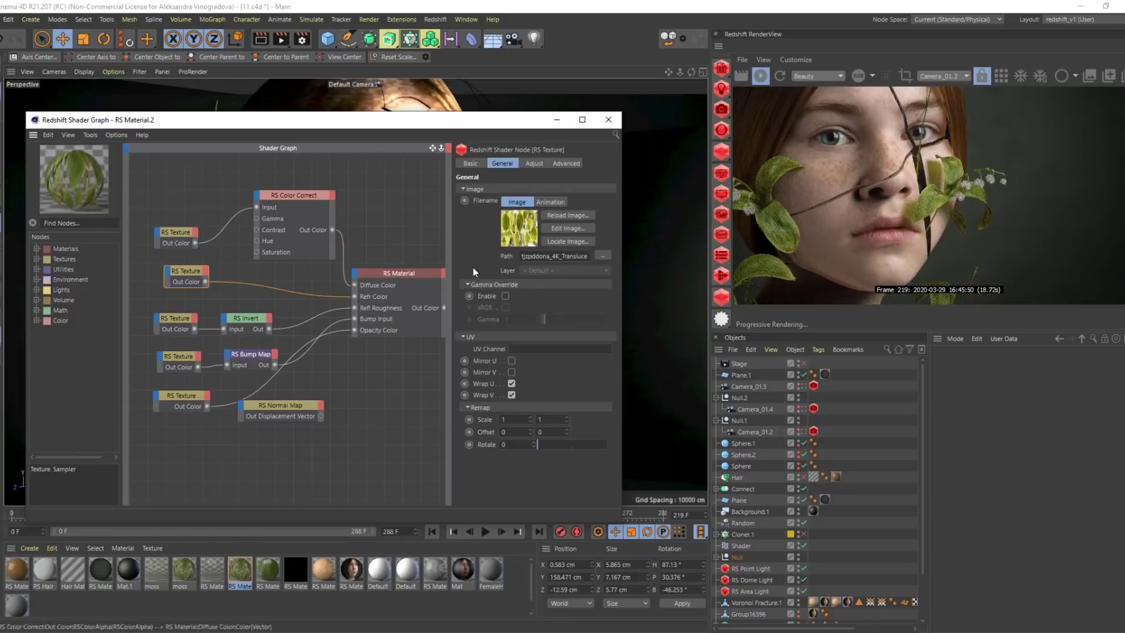
left_click_drag(555, 257, 589, 256)
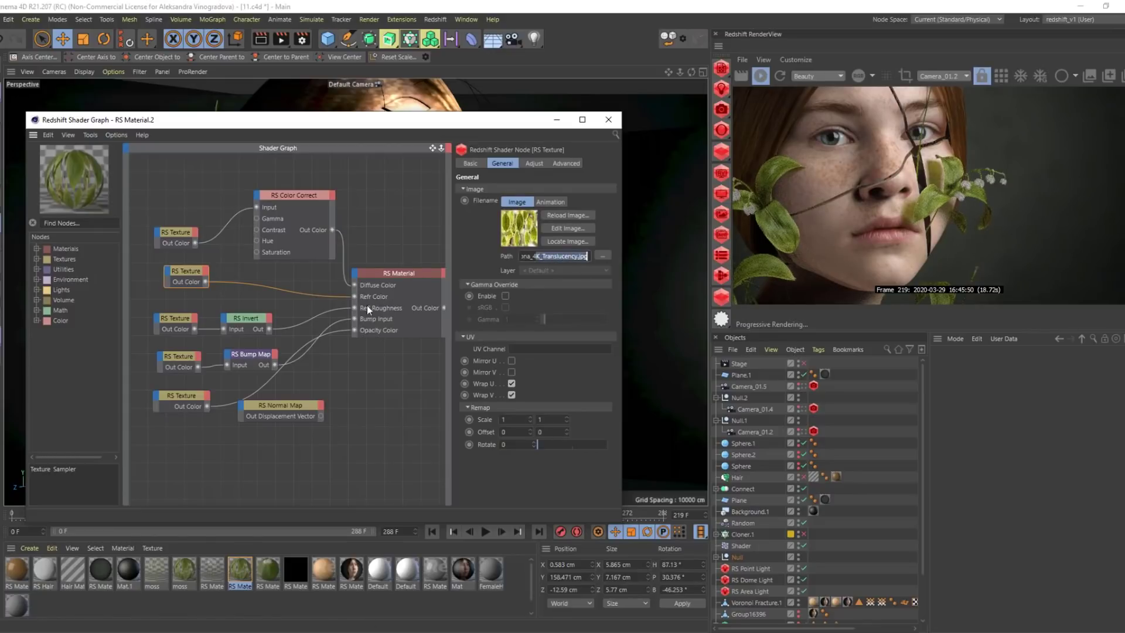
Review the RS Material node's refraction settings, and inspect the gloss and displacement RS Texture nodes
left_click(381, 273)
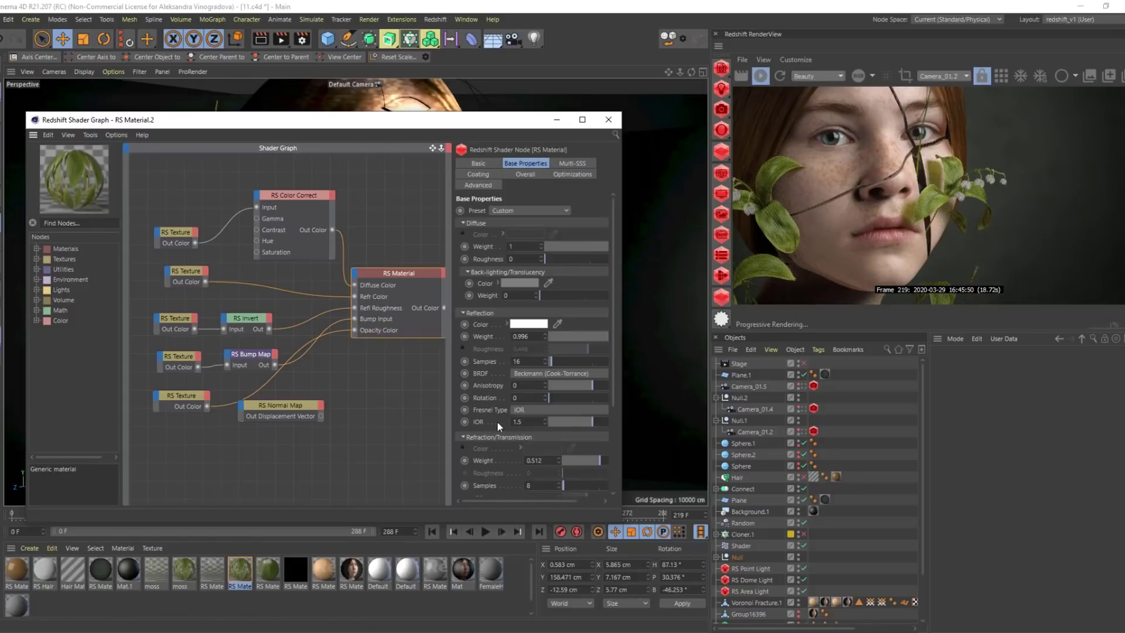
scroll(497, 421, "down", 4)
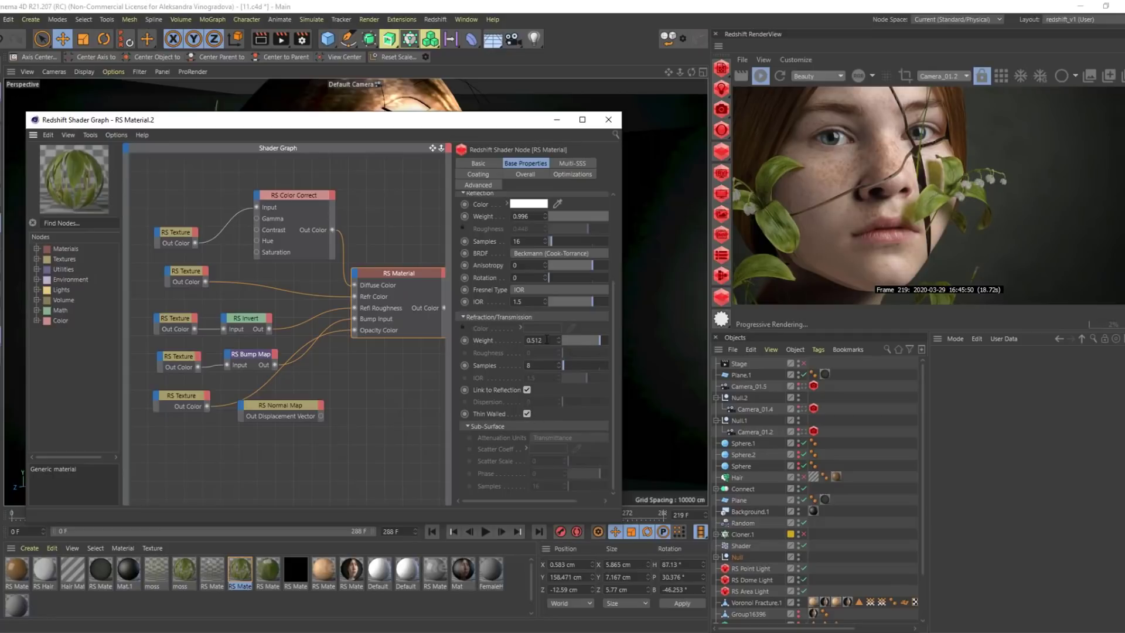
left_click(174, 319)
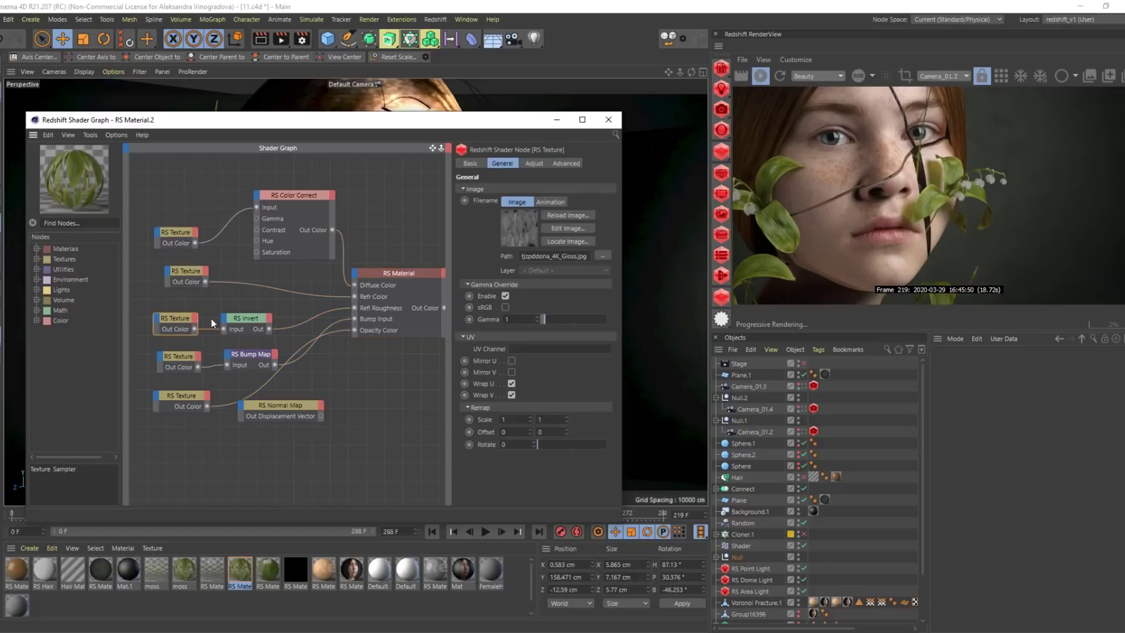
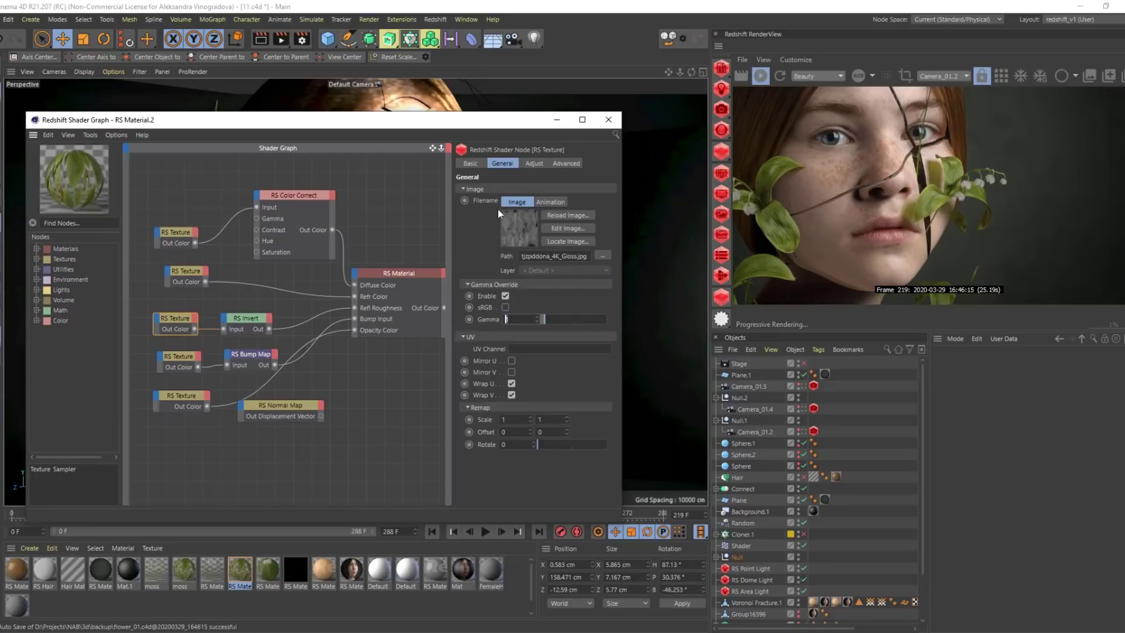
left_click(181, 358)
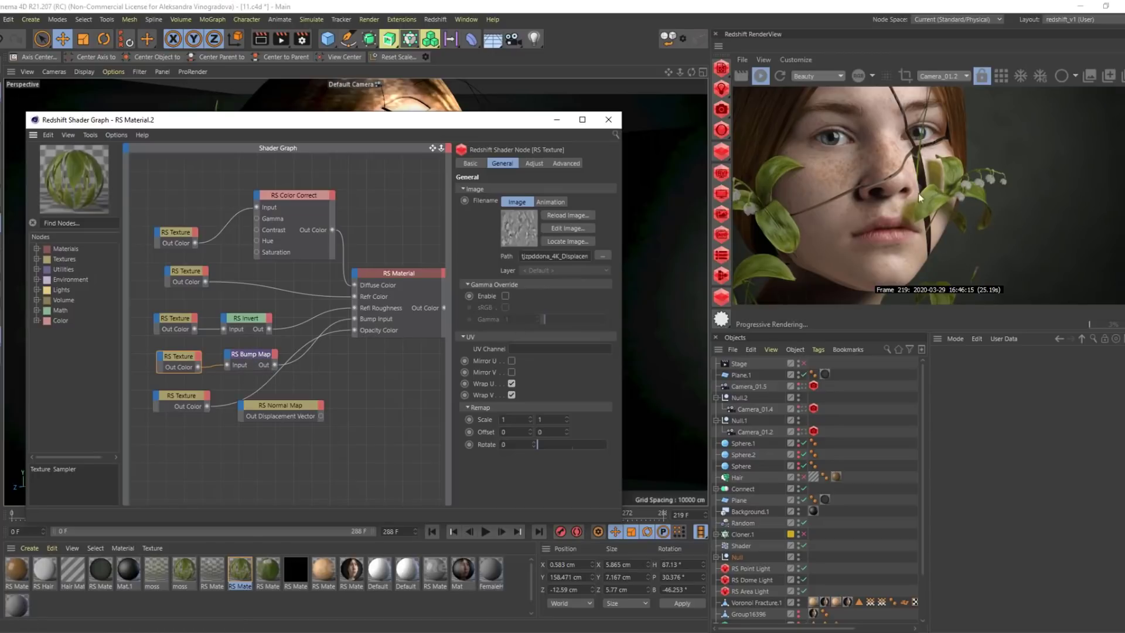
Move the shader graph window up, and inspect the moss material's albedo texture and the RS Material.2 graph with two color corrections
left_click_drag(388, 128, 426, 103)
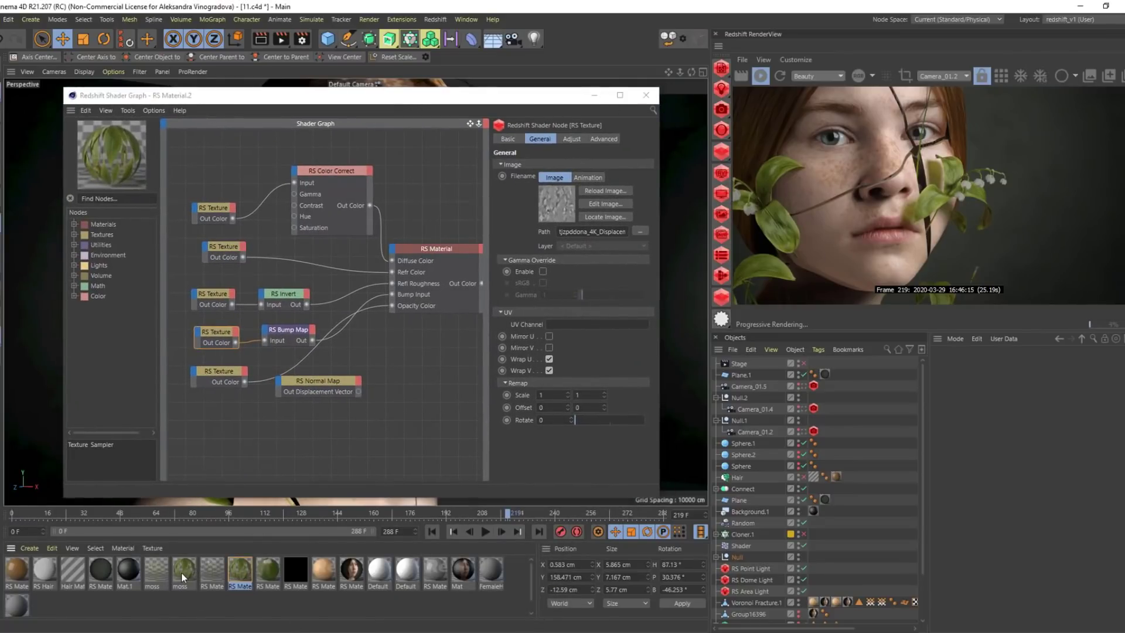
left_click(212, 569)
left_click(158, 570)
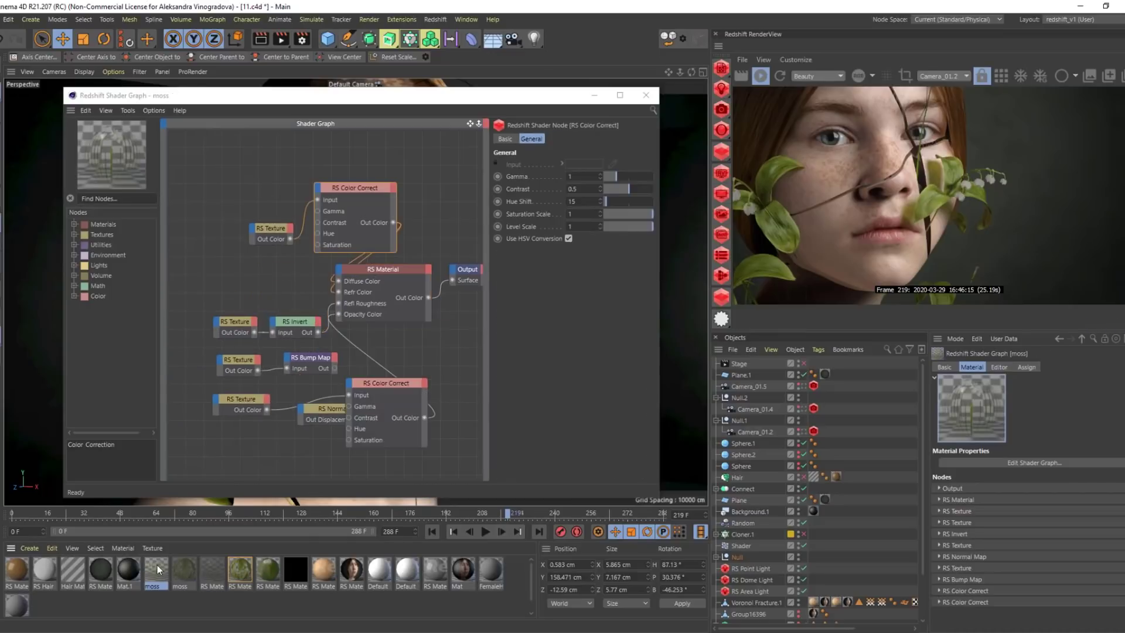
middle_click_drag(399, 220, 333, 207)
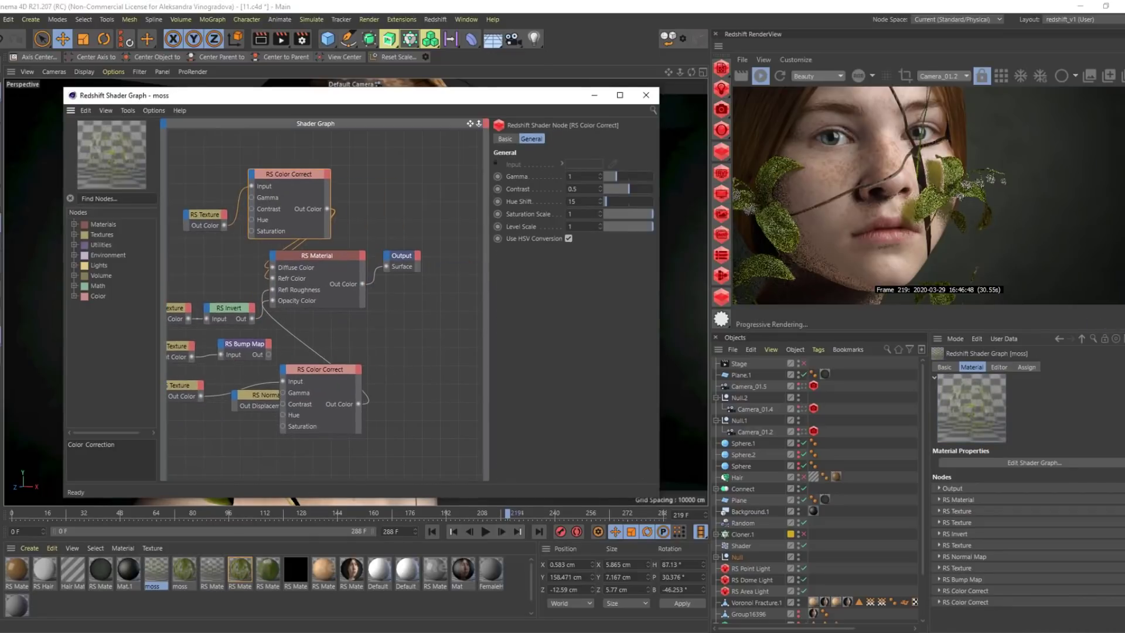
left_click(210, 221)
middle_click_drag(227, 307, 293, 290)
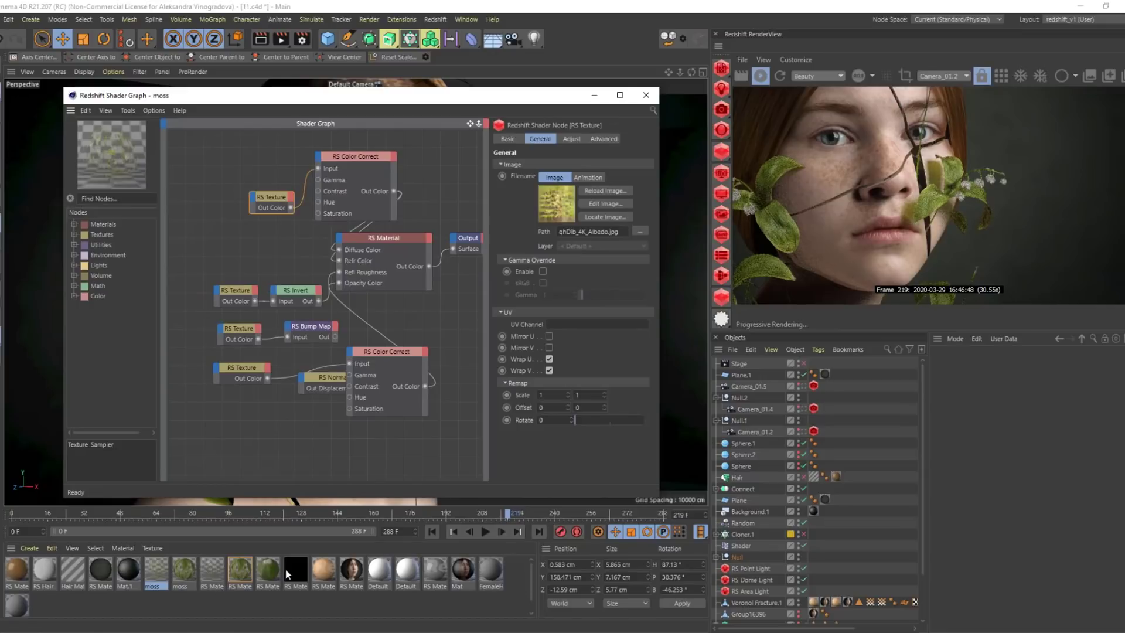
left_click(275, 567)
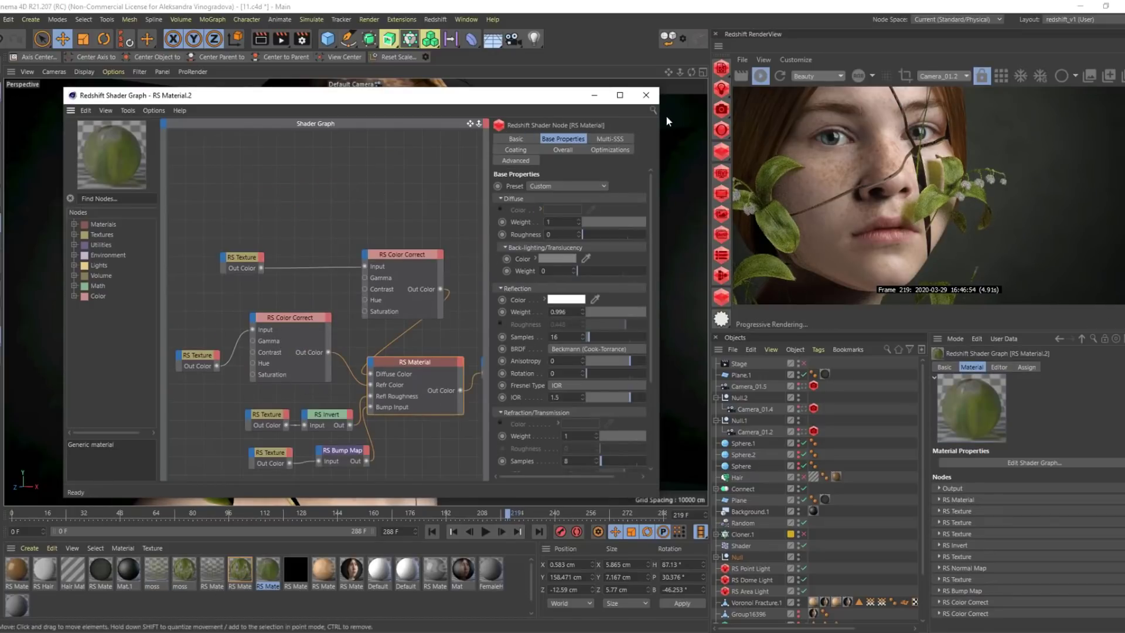
Minimize the shader graph and examine the flowers around the whole head and shoulders in the viewport
left_click(592, 96)
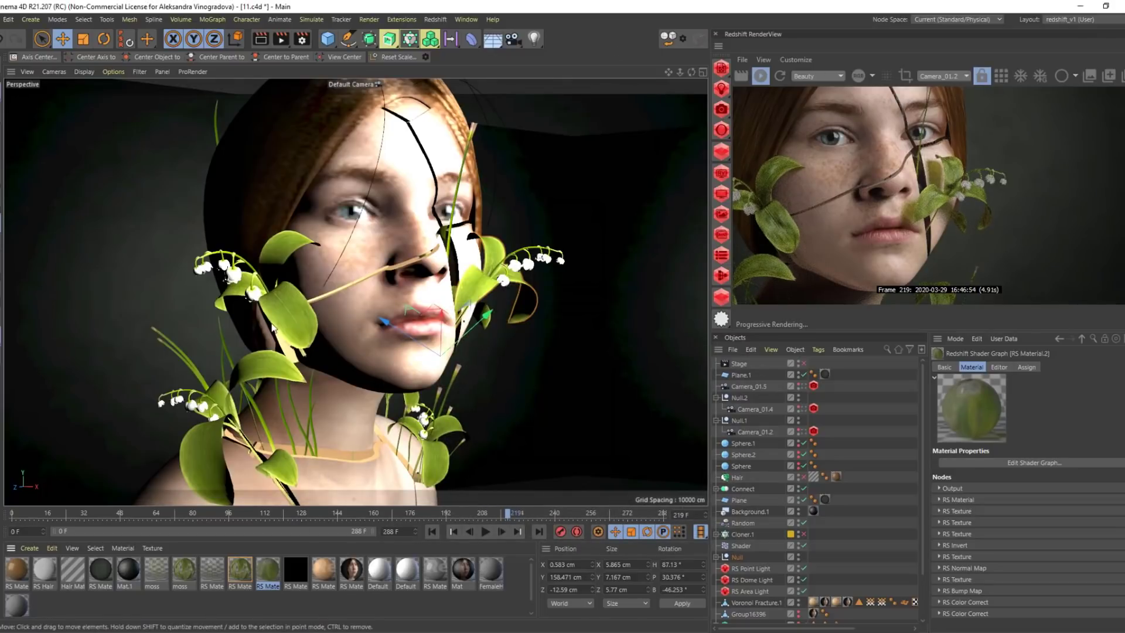
left_click_drag(518, 244, 463, 229, "alt")
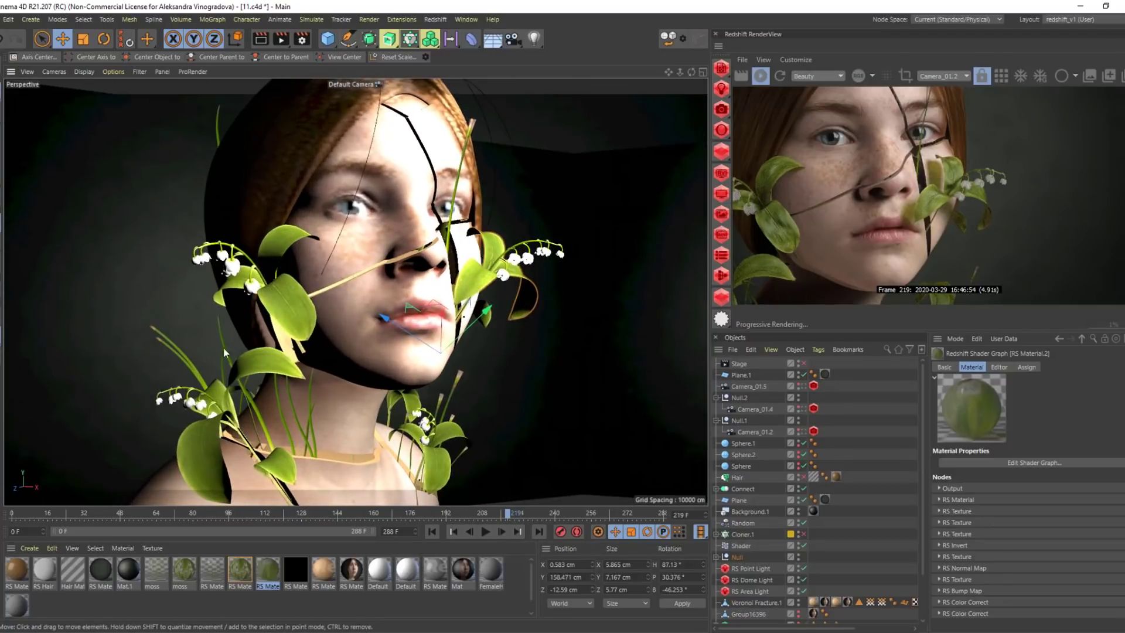
mouse_move(223, 352)
left_mouse_down("alt")
mouse_move(205, 369)
mouse_move(225, 349)
left_mouse_up("alt")
scroll(375, 303, "down", 3)
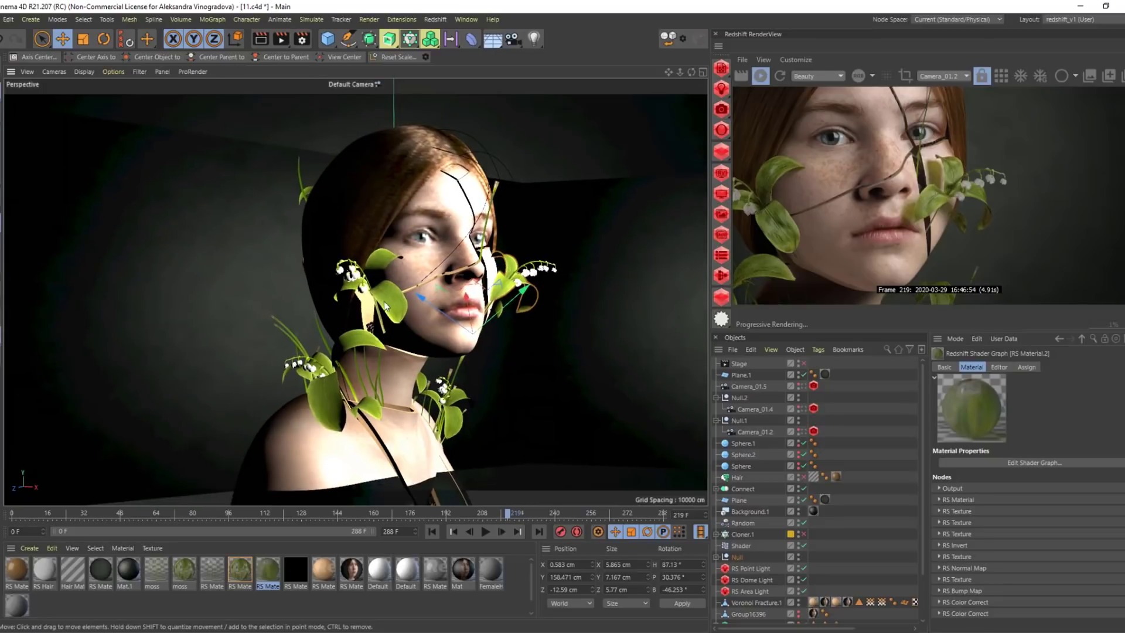
left_click_drag(384, 302, 351, 317, "alt")
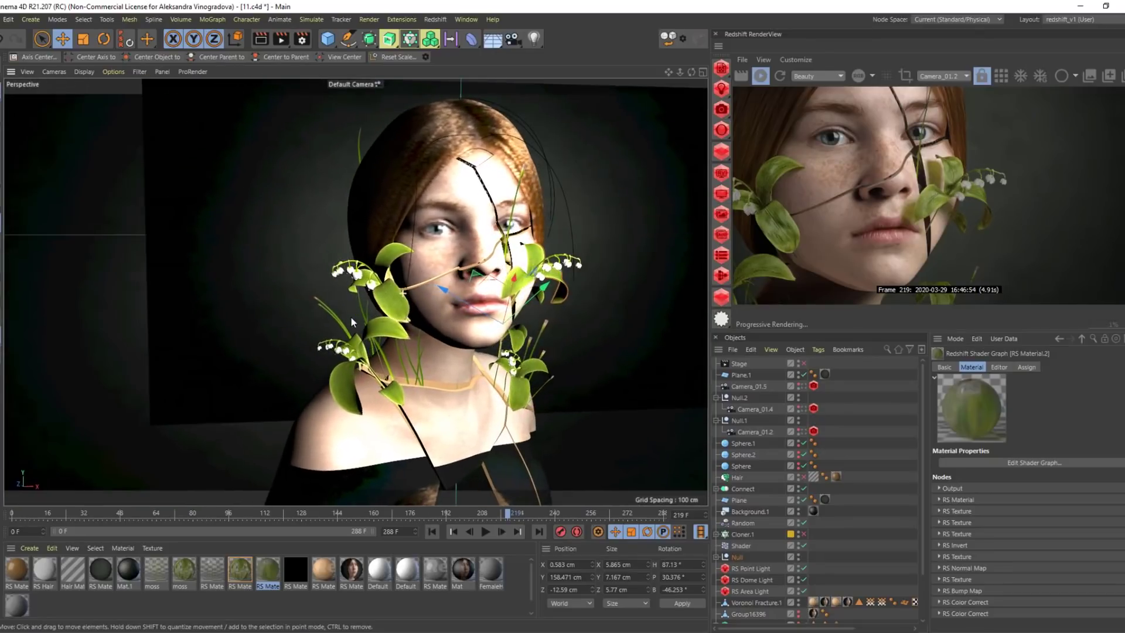
Zoom out the interactive render and move the timeline to frame 254
scroll(847, 211, "down", 4)
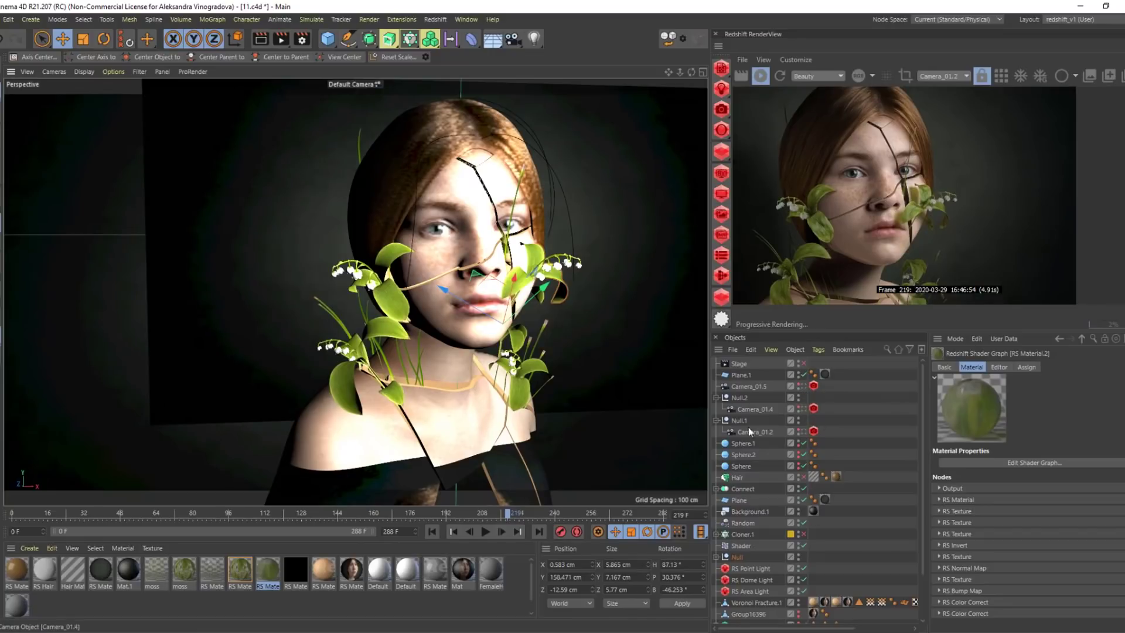
left_click_drag(511, 512, 585, 516)
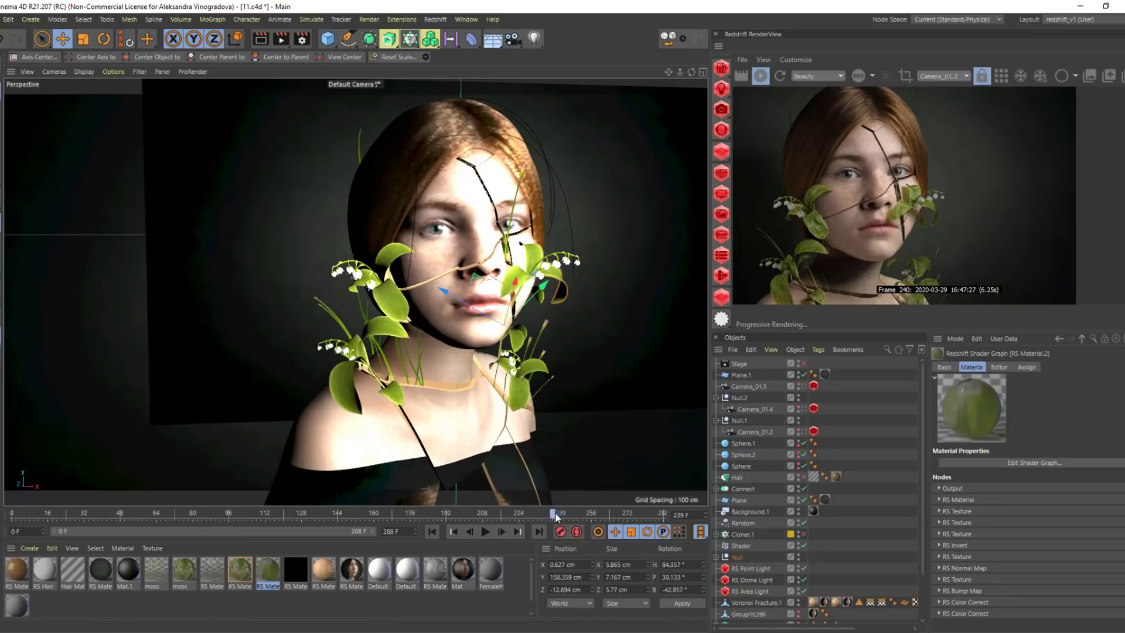
left_click_drag(556, 513, 588, 513)
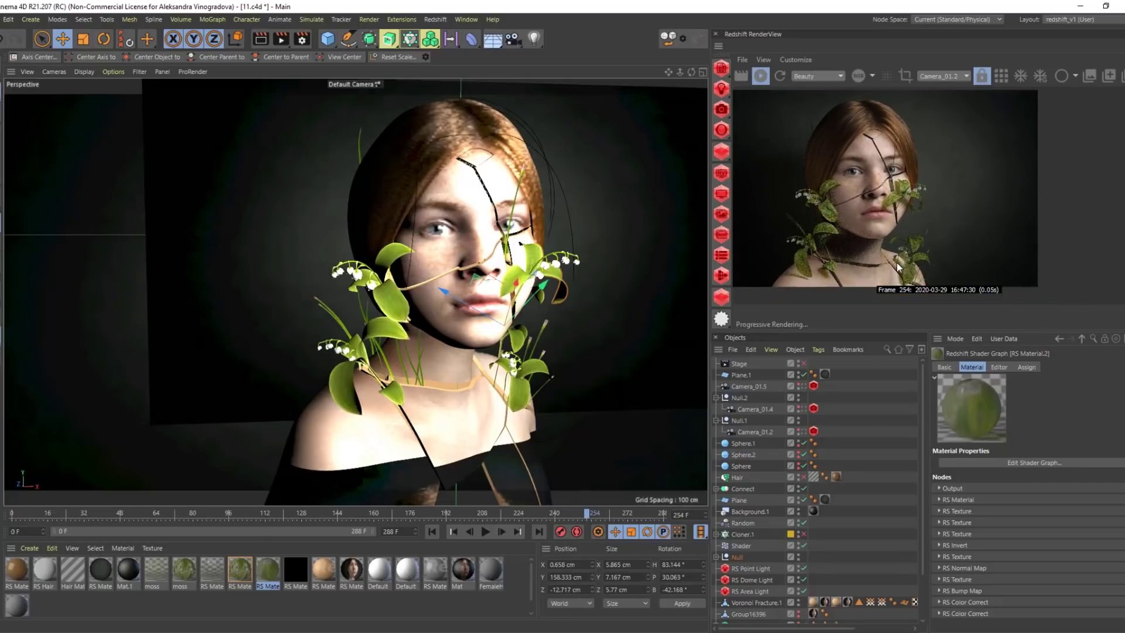
Enable the Hair object, check it close-up in the render, and show the Connect splines and the hair's guide settings
left_click(804, 477)
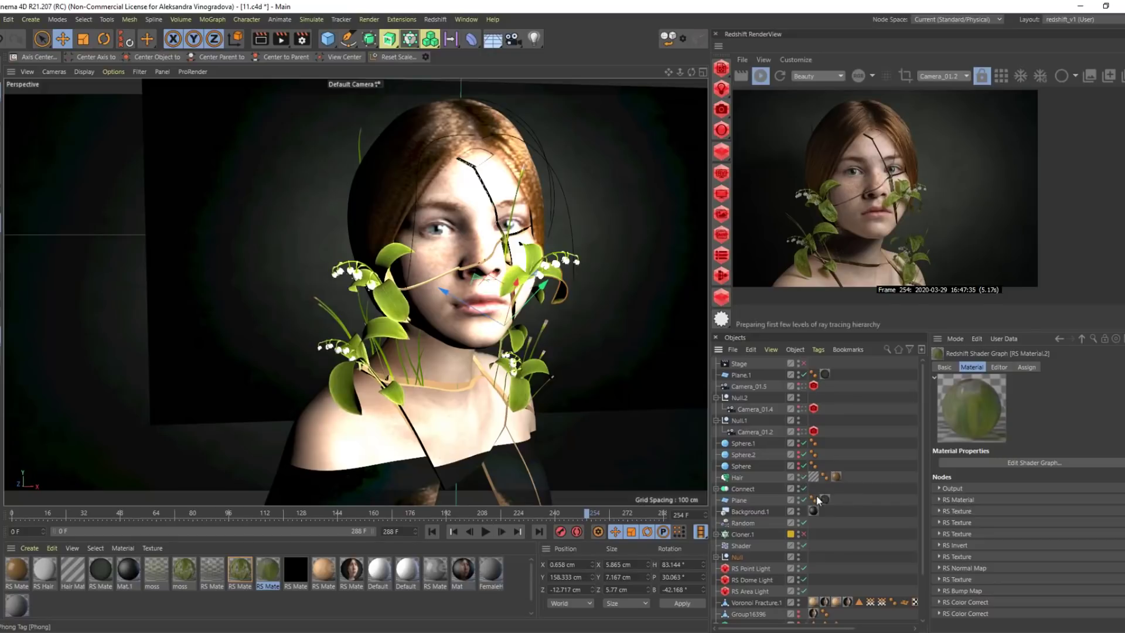
scroll(891, 146, "up", 5)
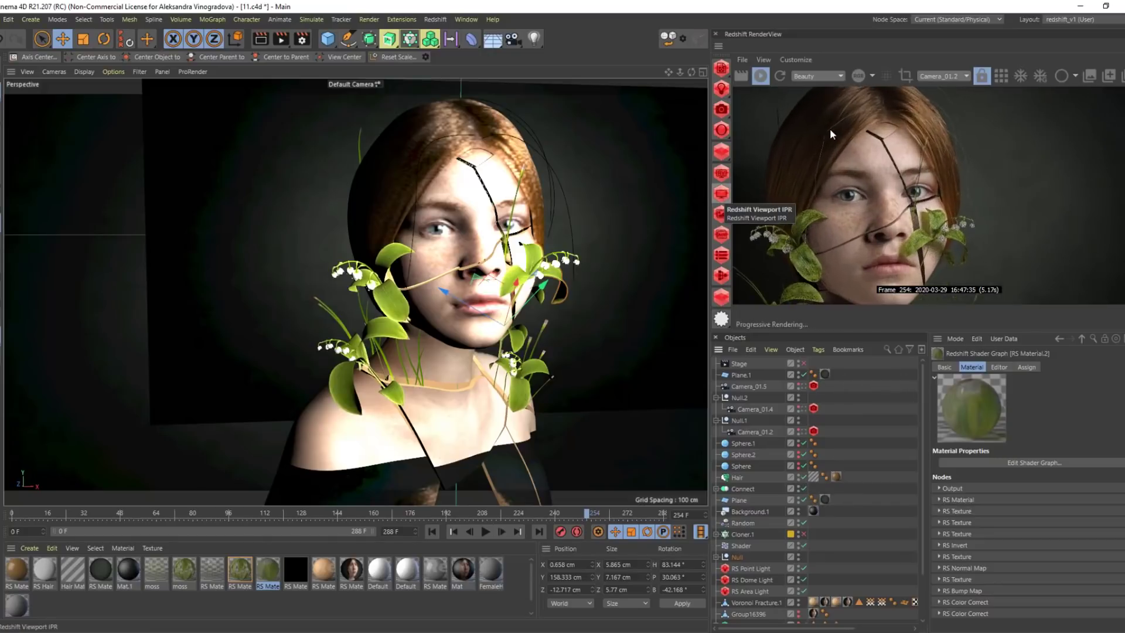
left_click(716, 489)
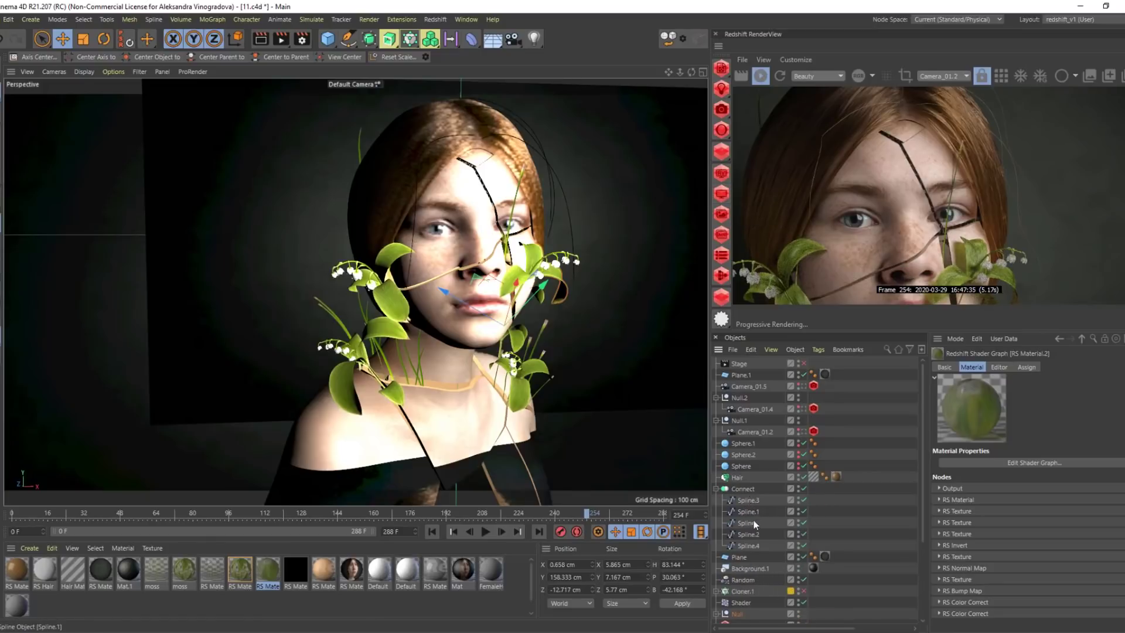
left_click(734, 478)
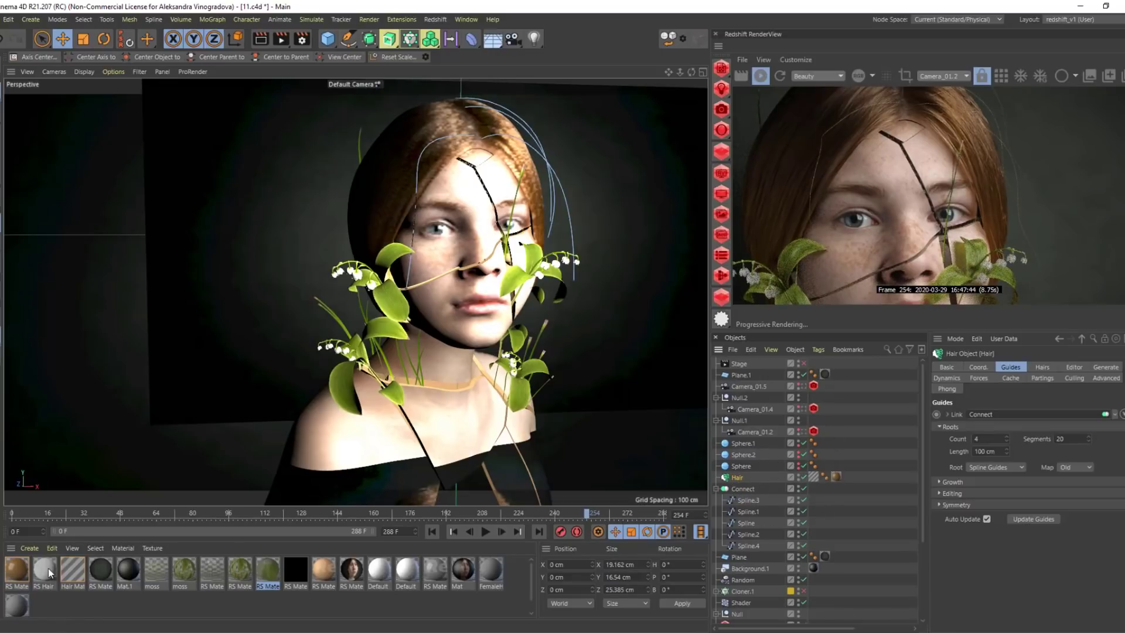
Open the Hair Mat material, review its Wave settings, and close the material editor
double_click(74, 567)
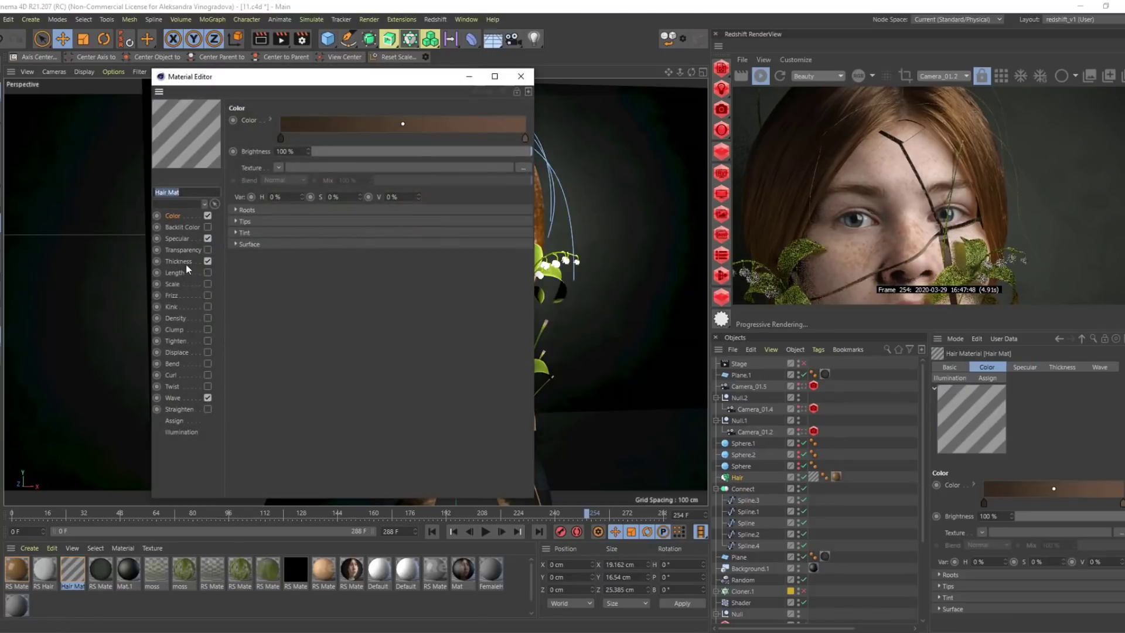
left_click(173, 397)
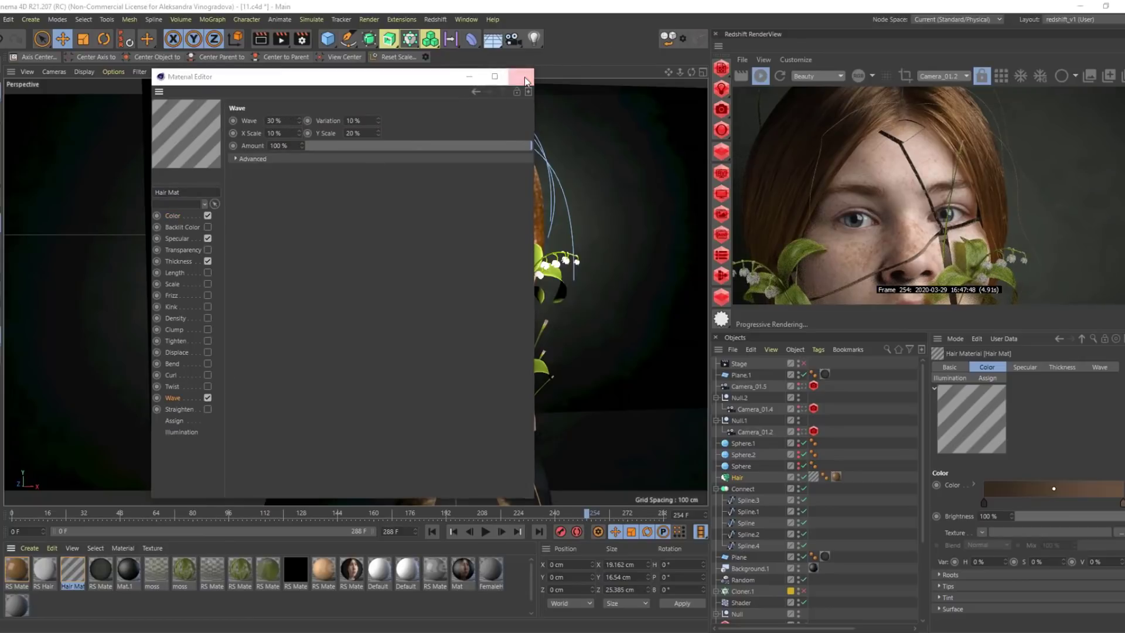
left_click(521, 76)
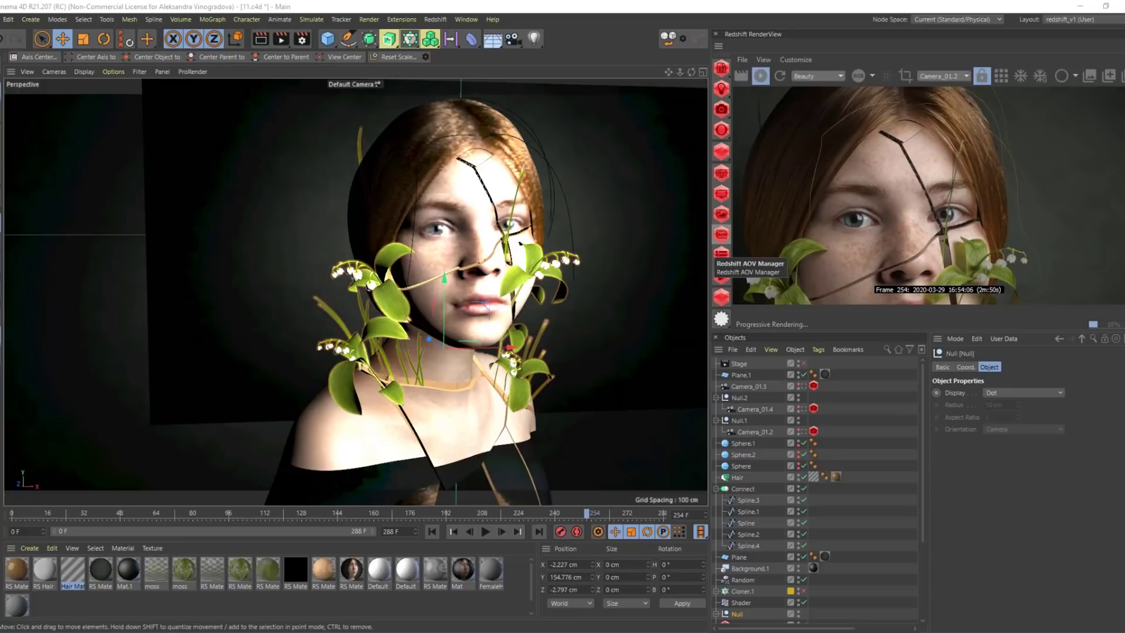
Switch to the browser, skip the video "Create Realistic Moss with Megascans in Redshift" ahead to about 1:53, and pause it
key("alt+Tab")
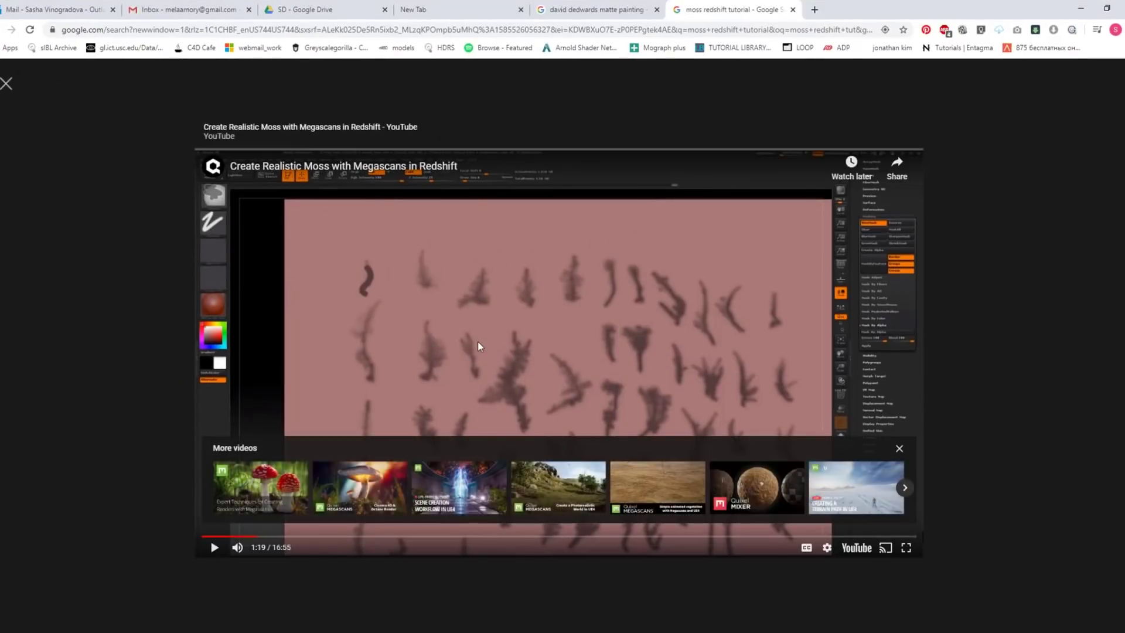
left_click(258, 536)
left_click(281, 536)
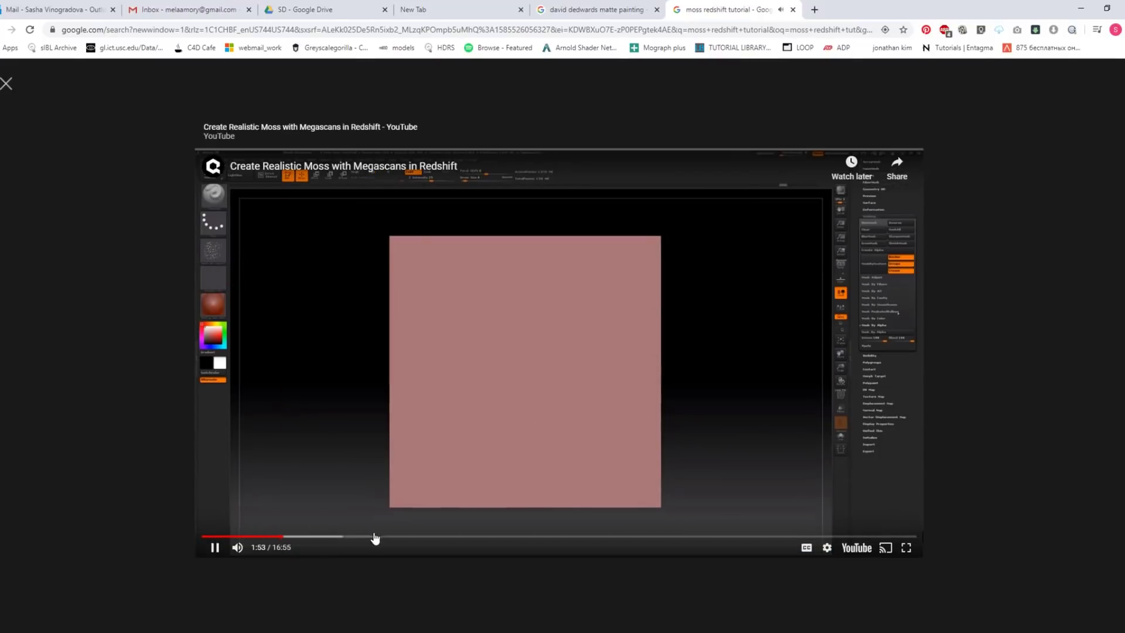
left_click(215, 549)
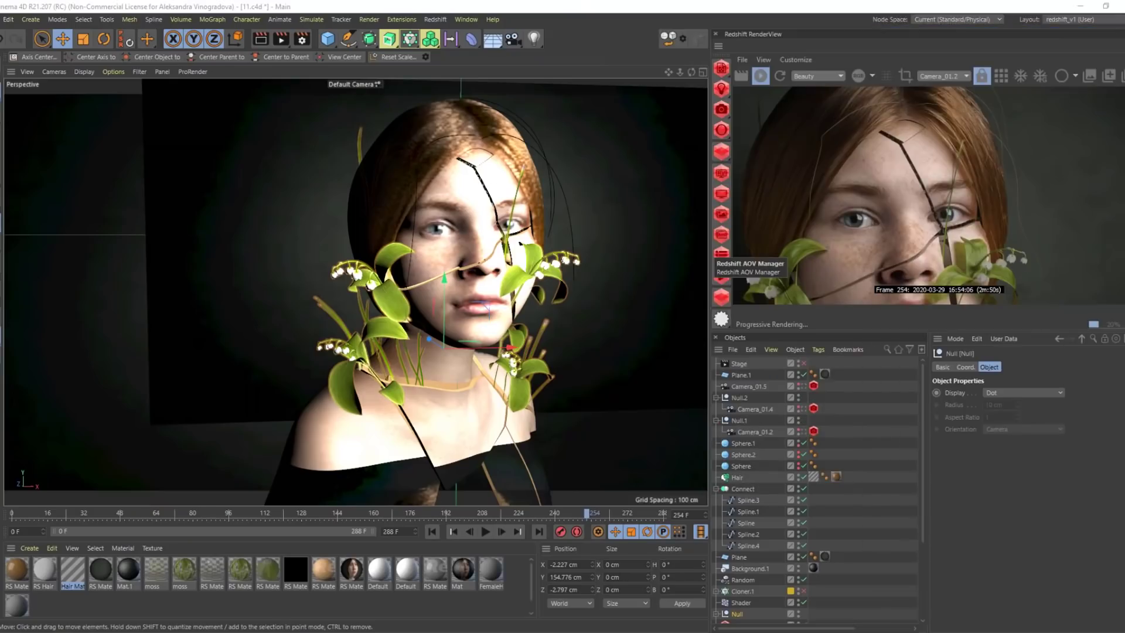
Create a new project and save it as moss_02 in the NAB project's 3d folder
left_click(2, 19)
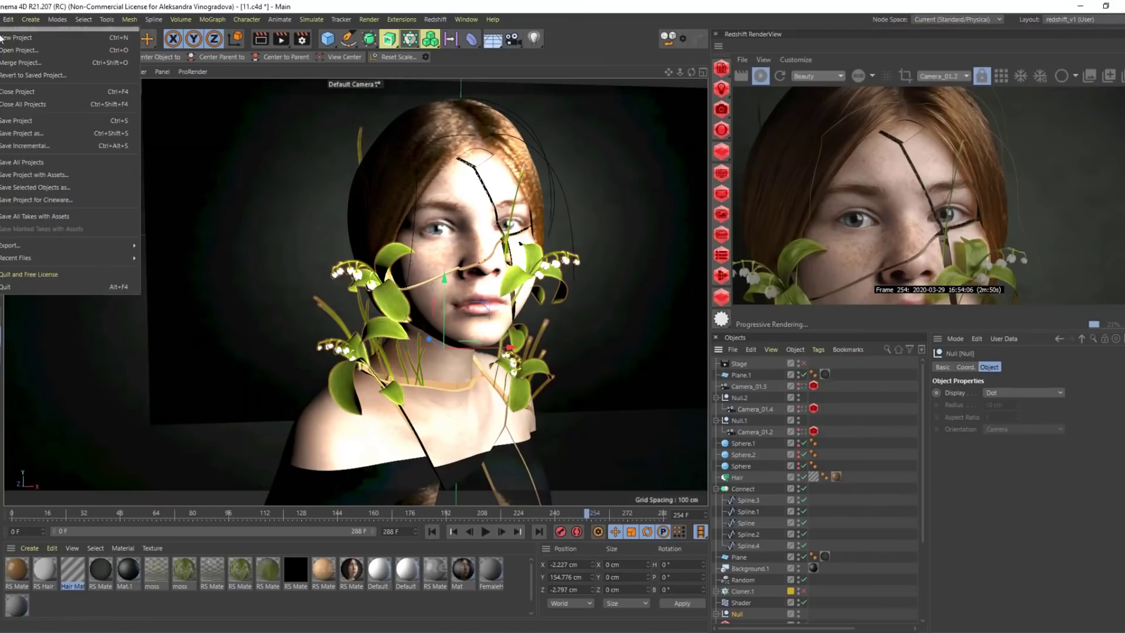
left_click(7, 38)
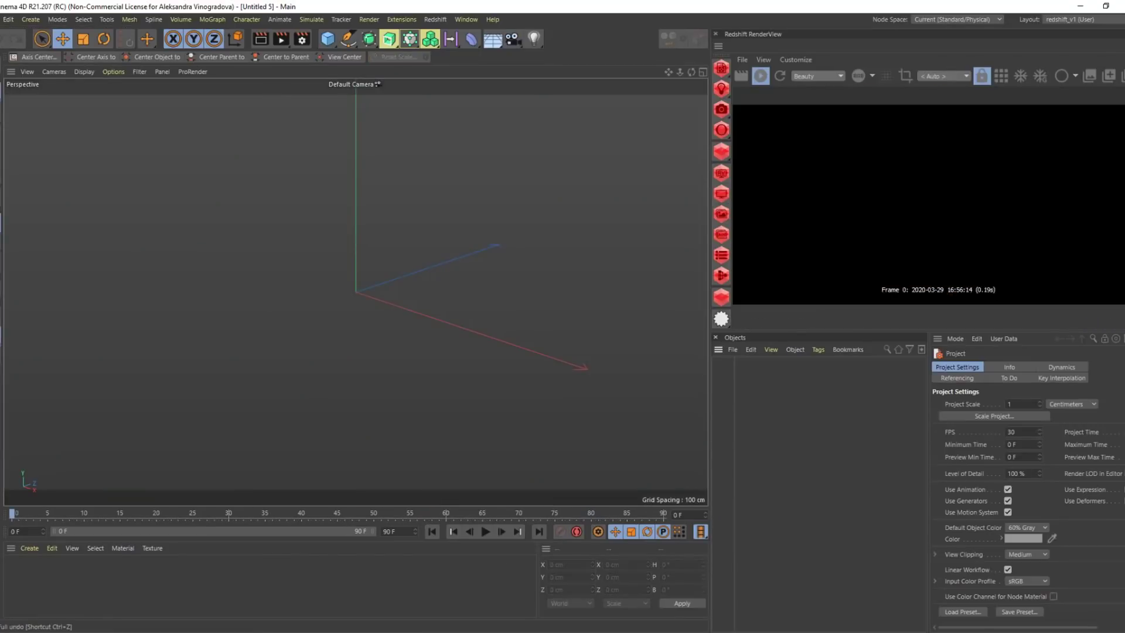
left_click(2, 20)
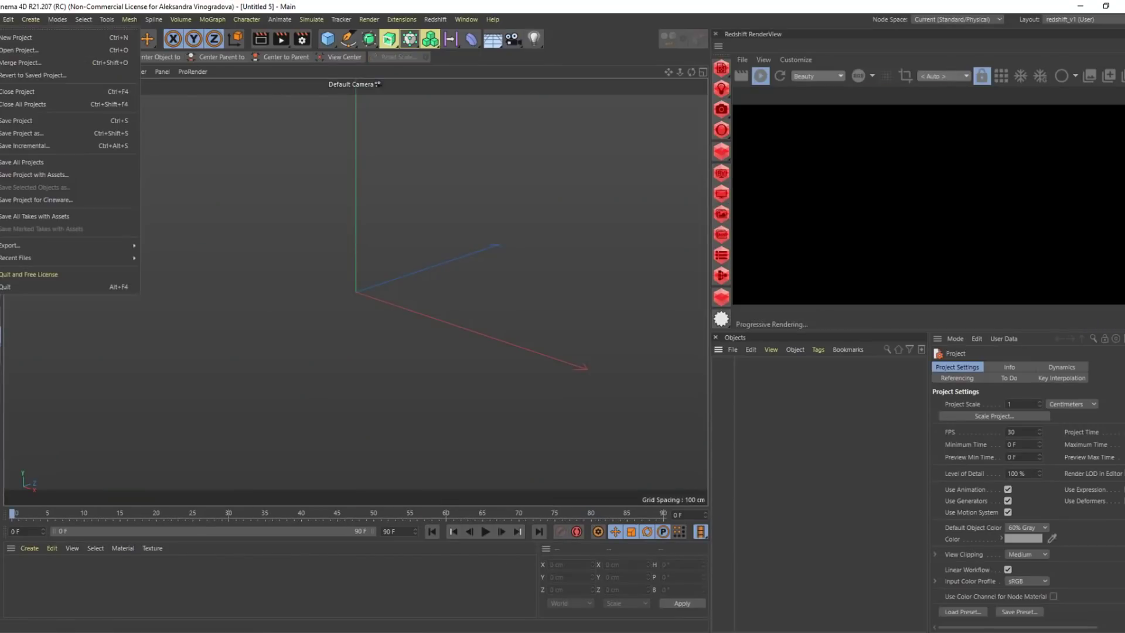
left_click(30, 133)
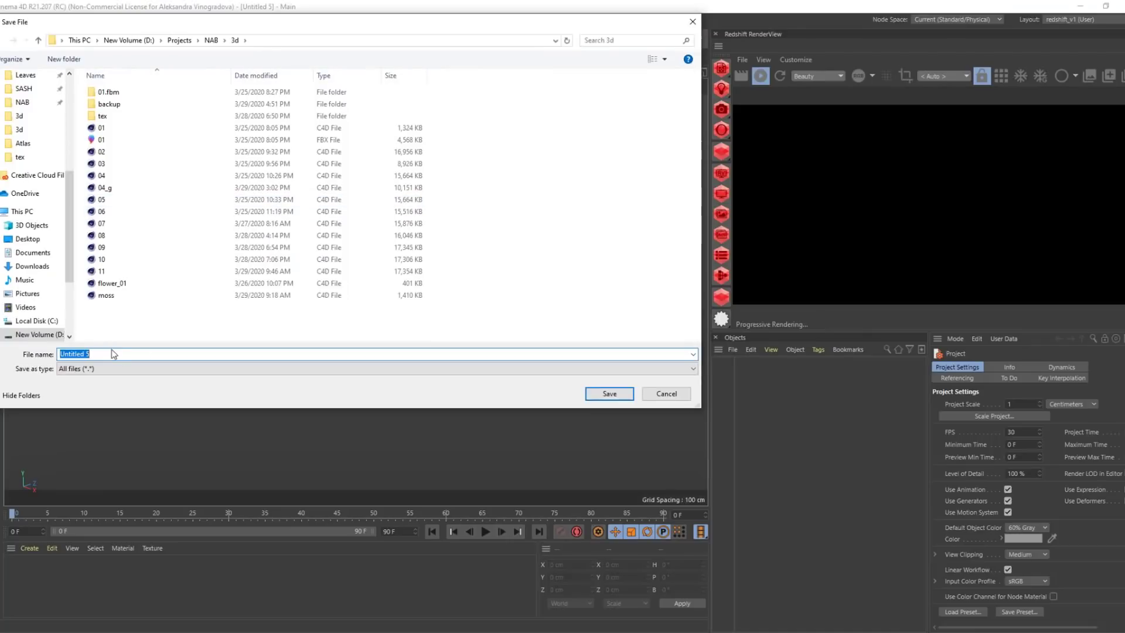
left_click(112, 295)
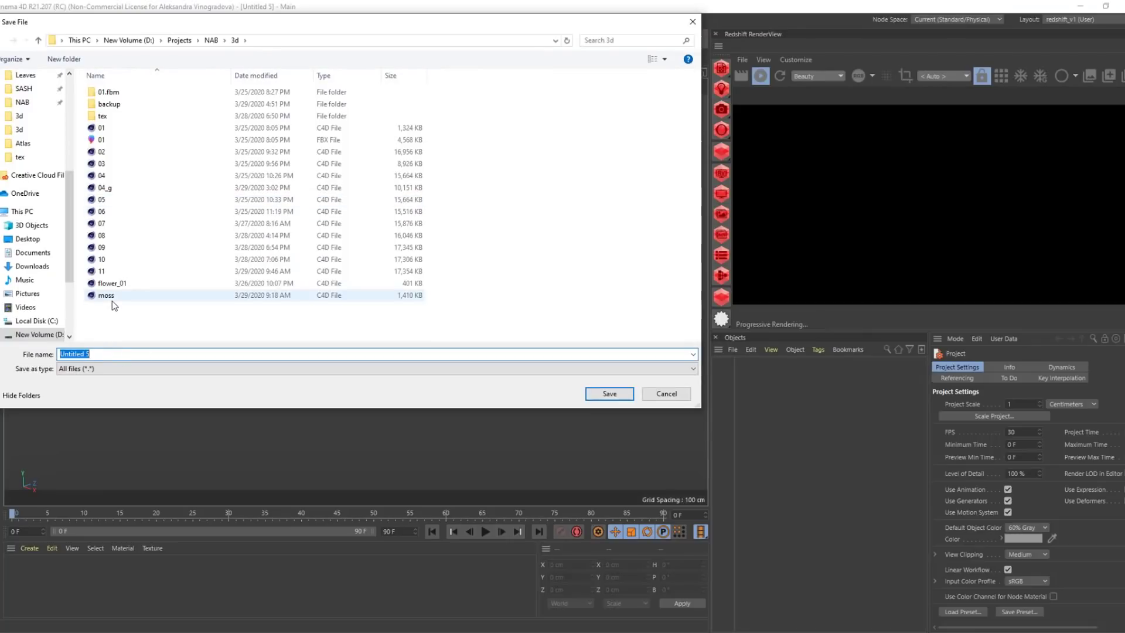
left_click(120, 358)
type("_02")
key("Return")
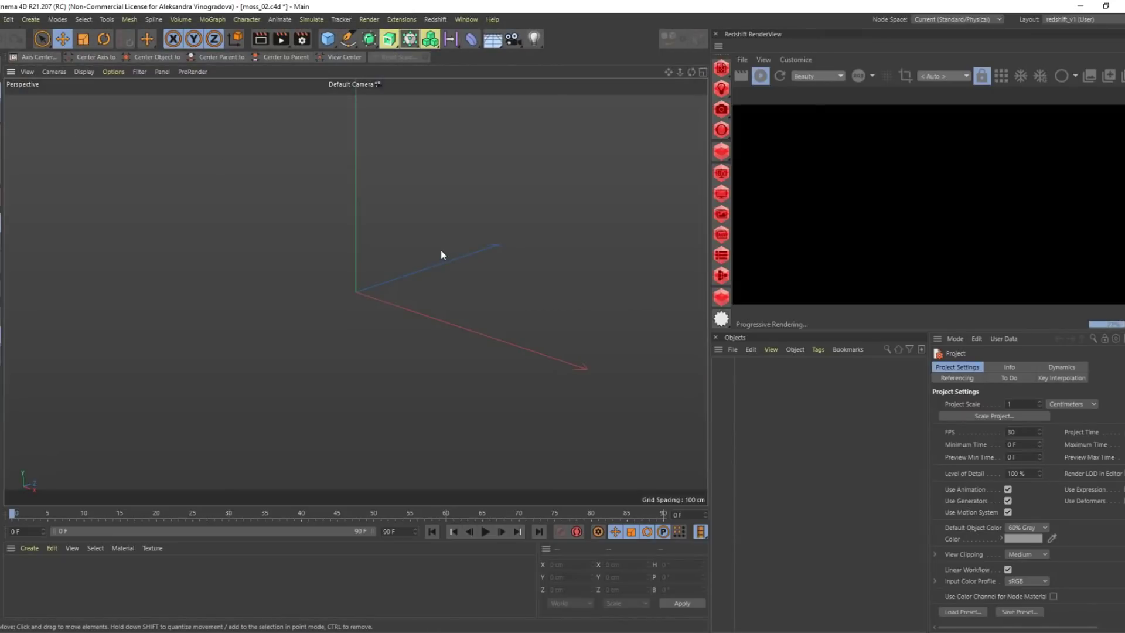
Switch to the Top view and open its background image settings
left_click_drag(442, 255, 369, 394, "alt")
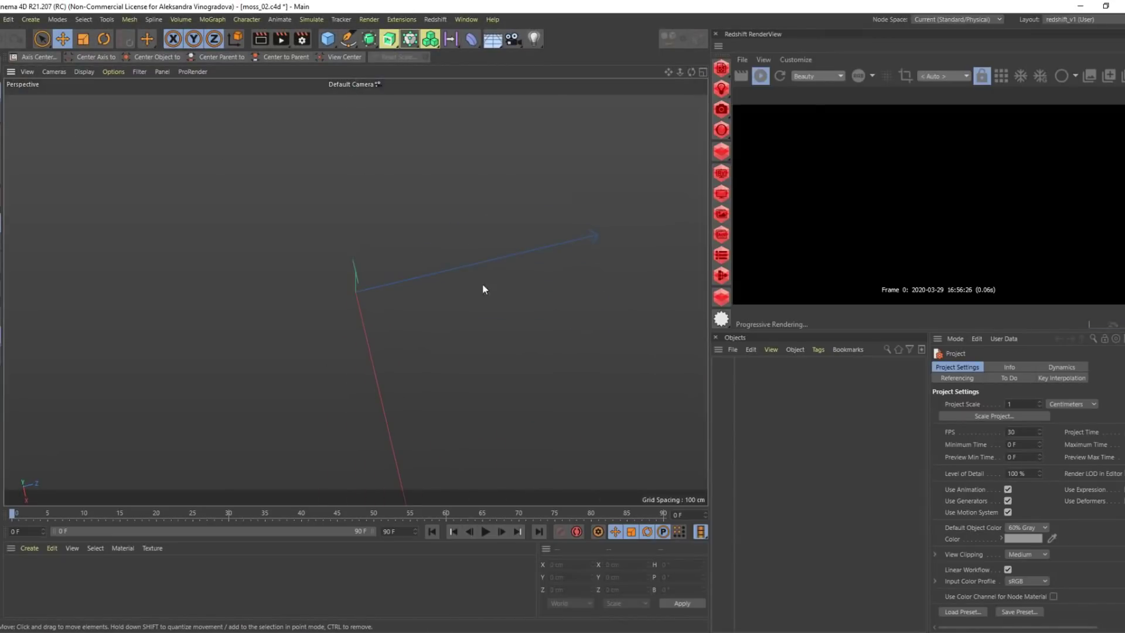
middle_click(450, 299)
middle_click(540, 164)
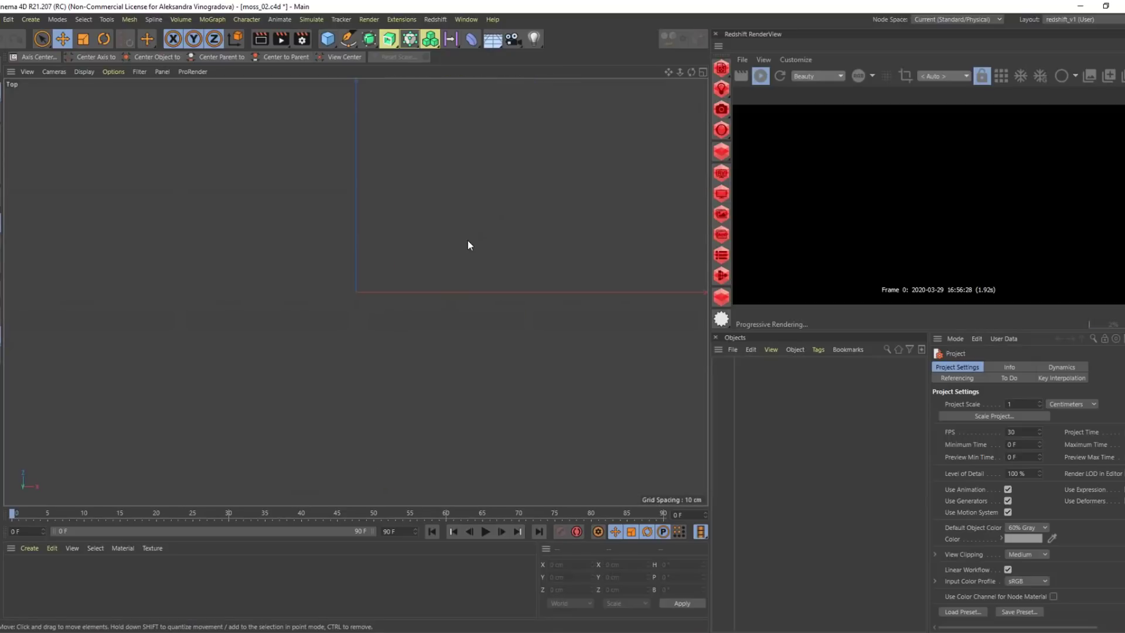
middle_click_drag(441, 234, 455, 267, "alt")
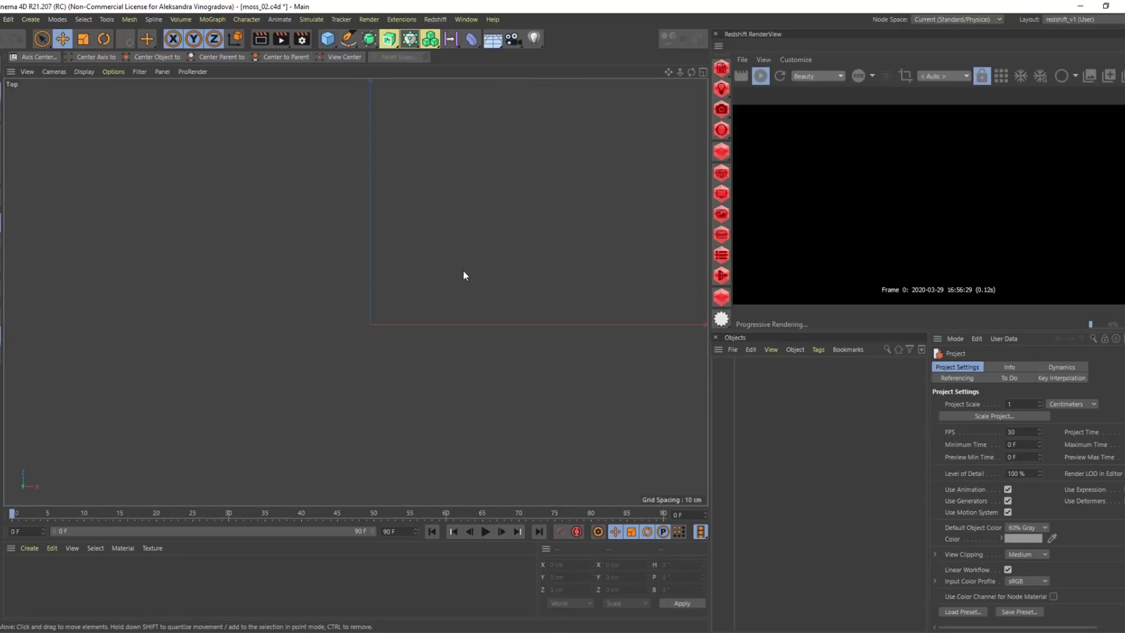
key("alt+v")
left_click(1070, 367)
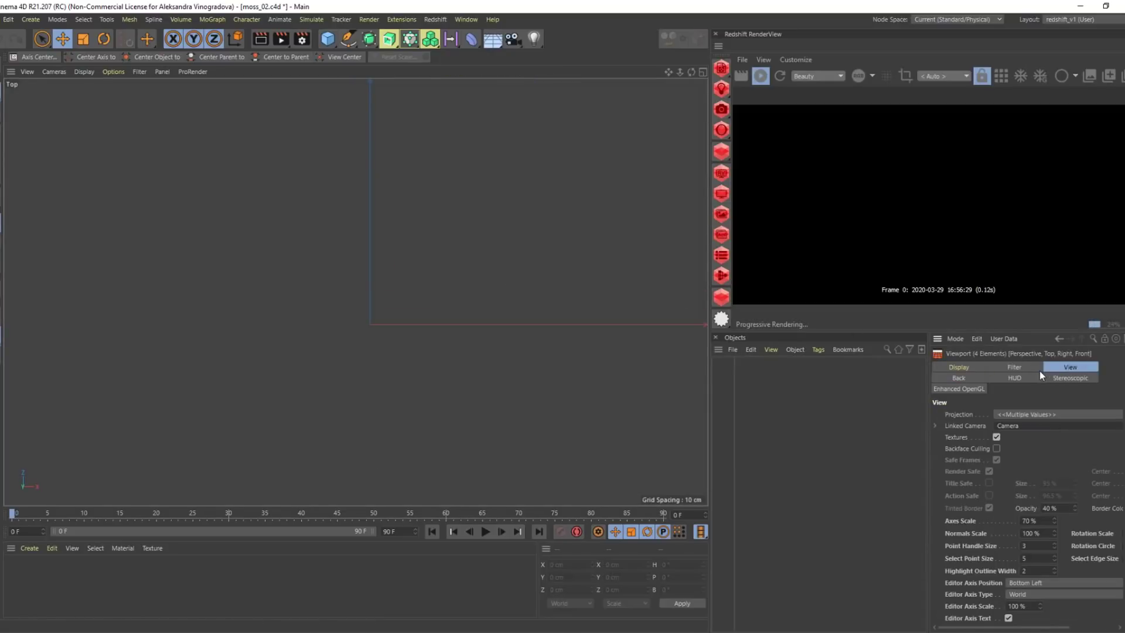
left_click(961, 379)
left_click(514, 291)
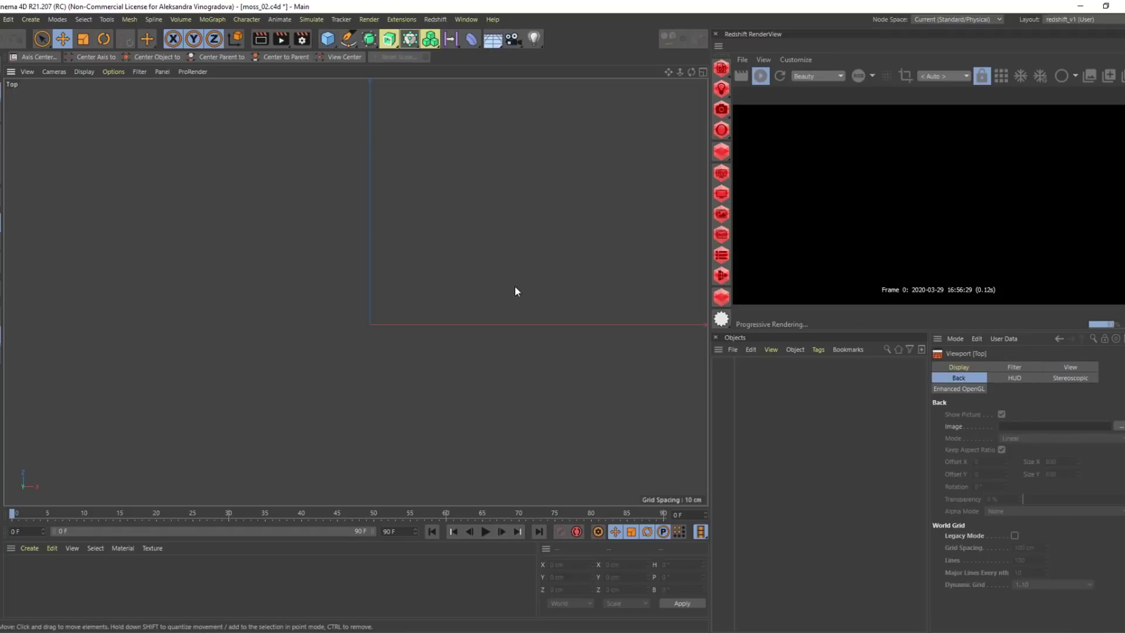
Load the qhDib_4K_Opacity texture from the NAB 3d/tex folder as the Top view's background image
left_click(1119, 427)
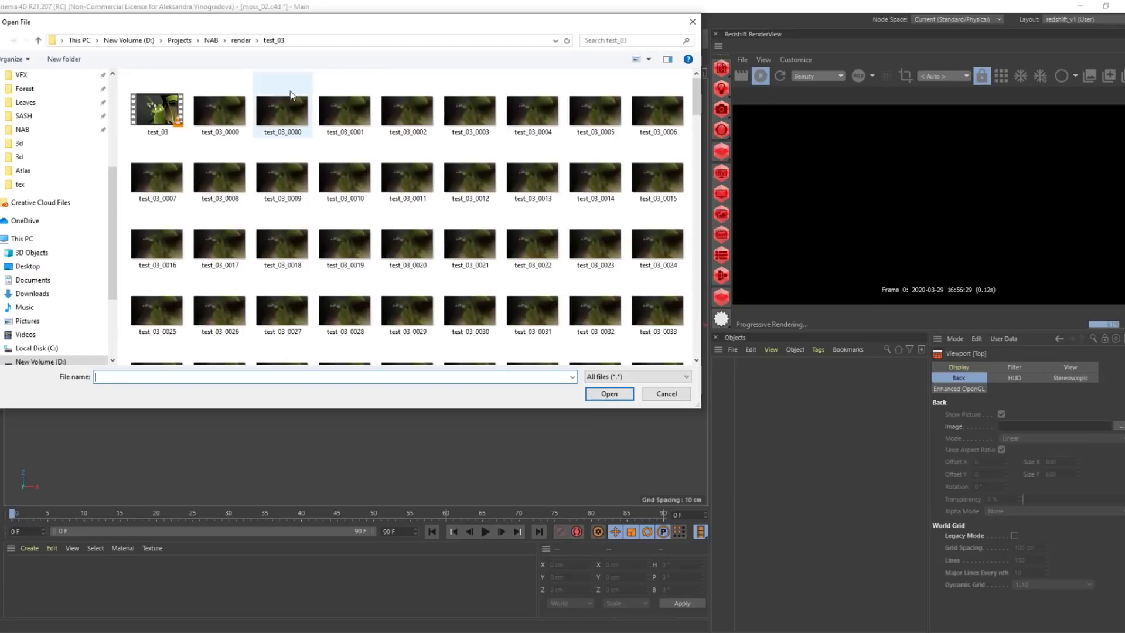
left_click(241, 40)
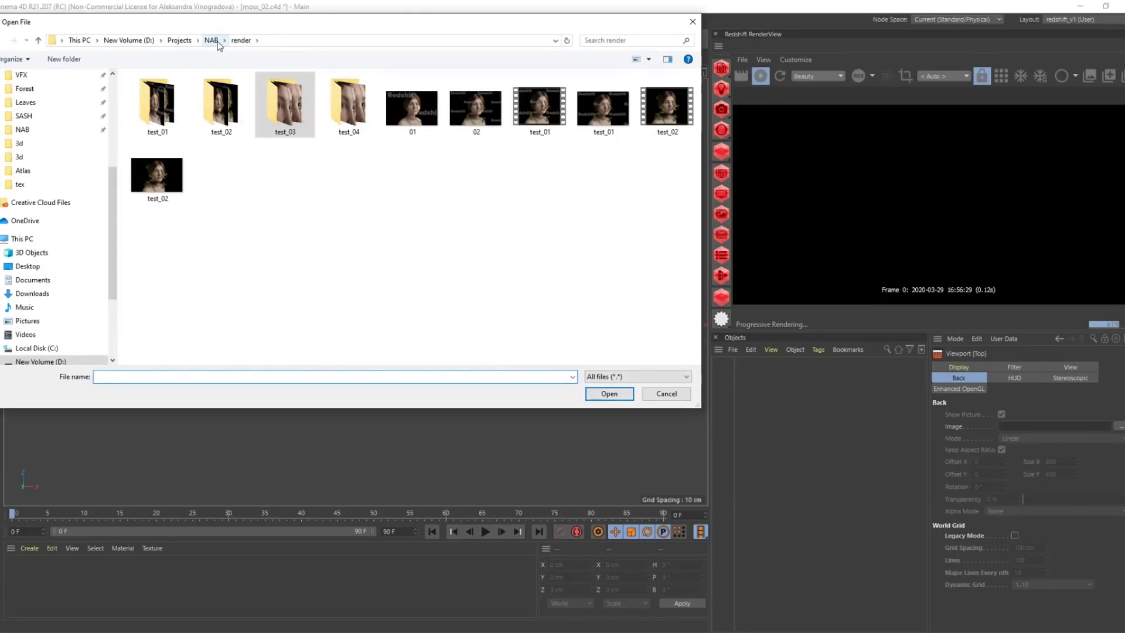
left_click(211, 40)
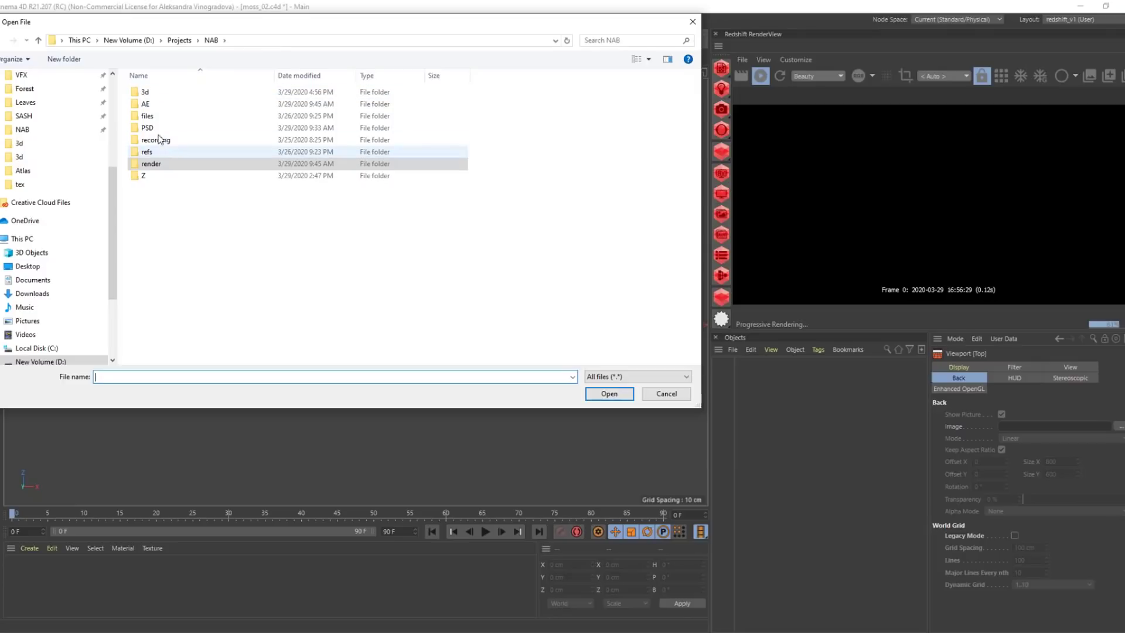
double_click(145, 92)
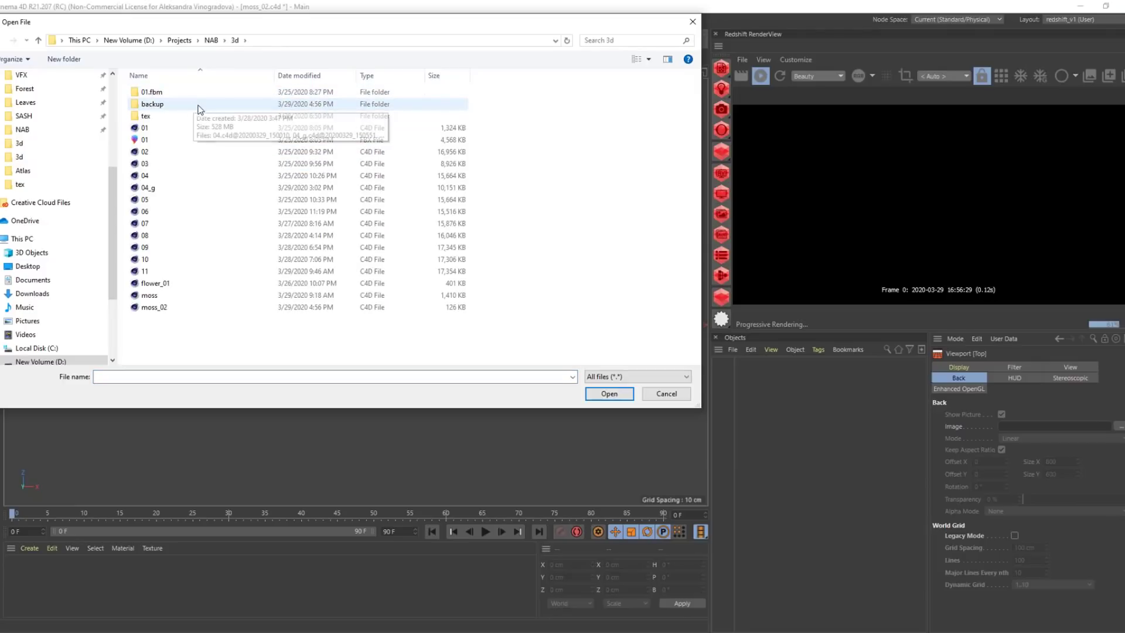
double_click(146, 116)
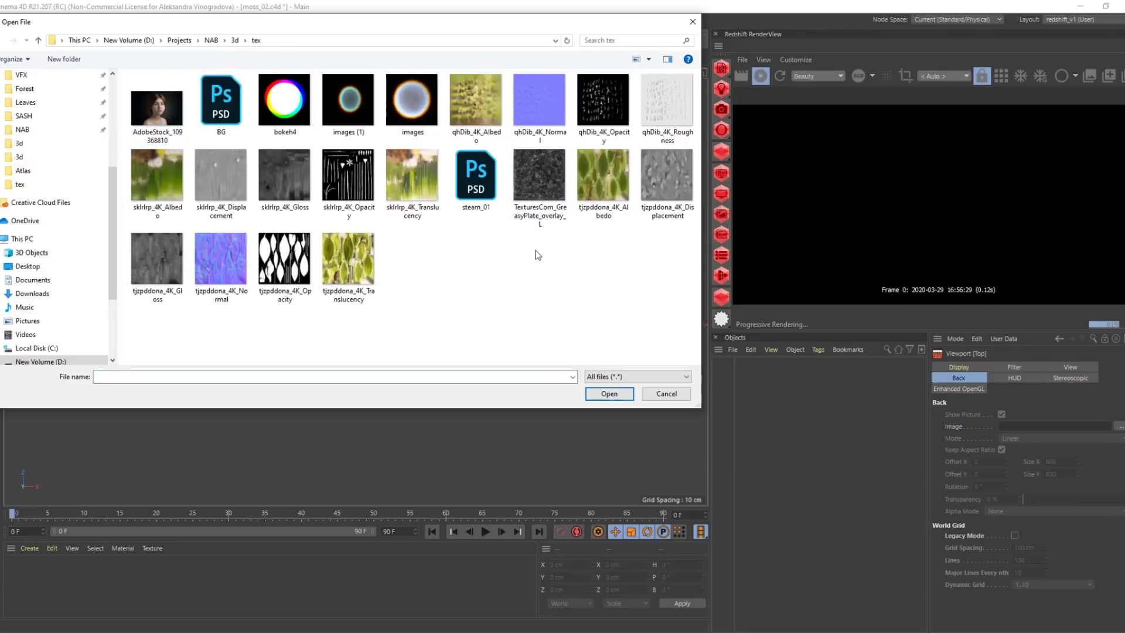
double_click(602, 103)
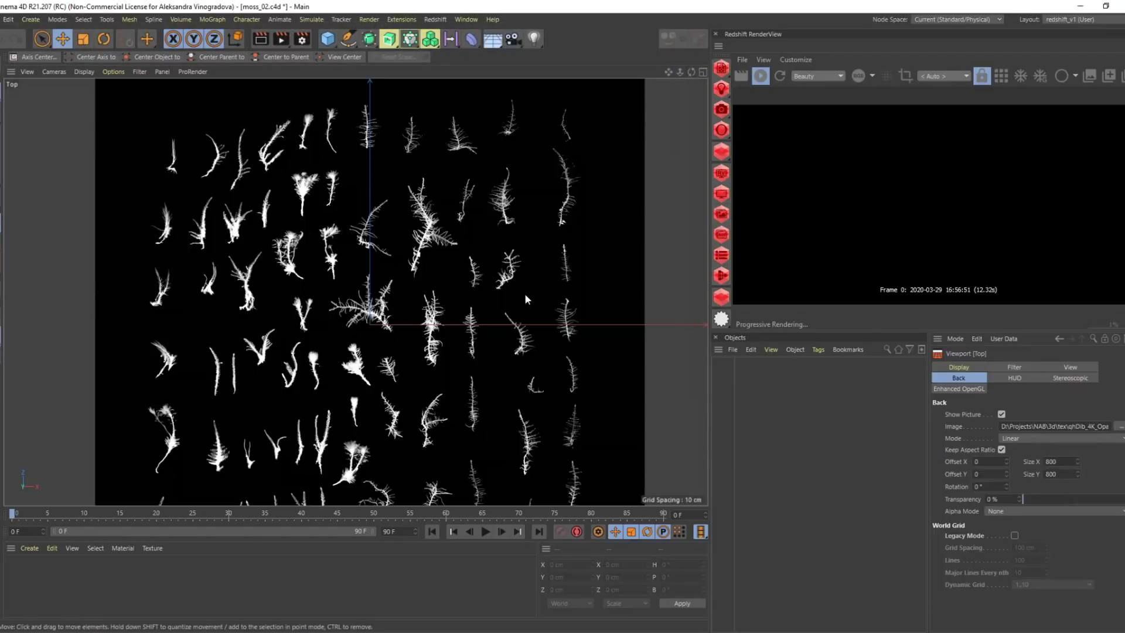
Add a Polygon object over the moss opacity map and stop the interactive render
mouse_move(504, 282)
right_mouse_down("alt")
mouse_move(474, 282)
mouse_move(504, 281)
right_mouse_up("alt")
middle_click_drag(413, 284, 615, 279, "alt")
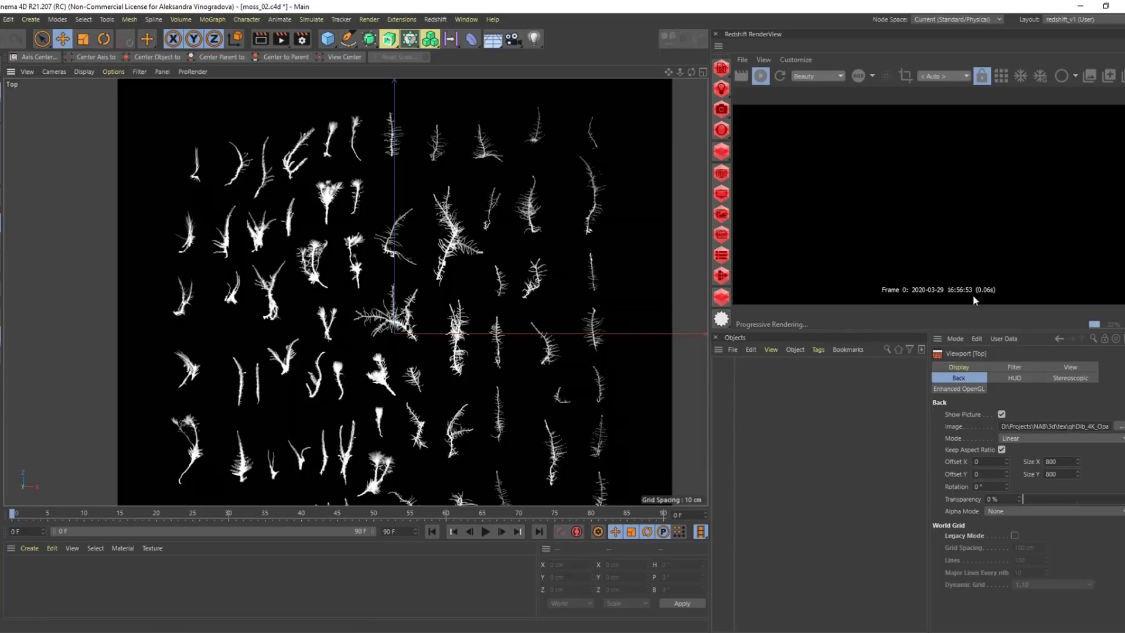
middle_click_drag(410, 164, 420, 211, "alt")
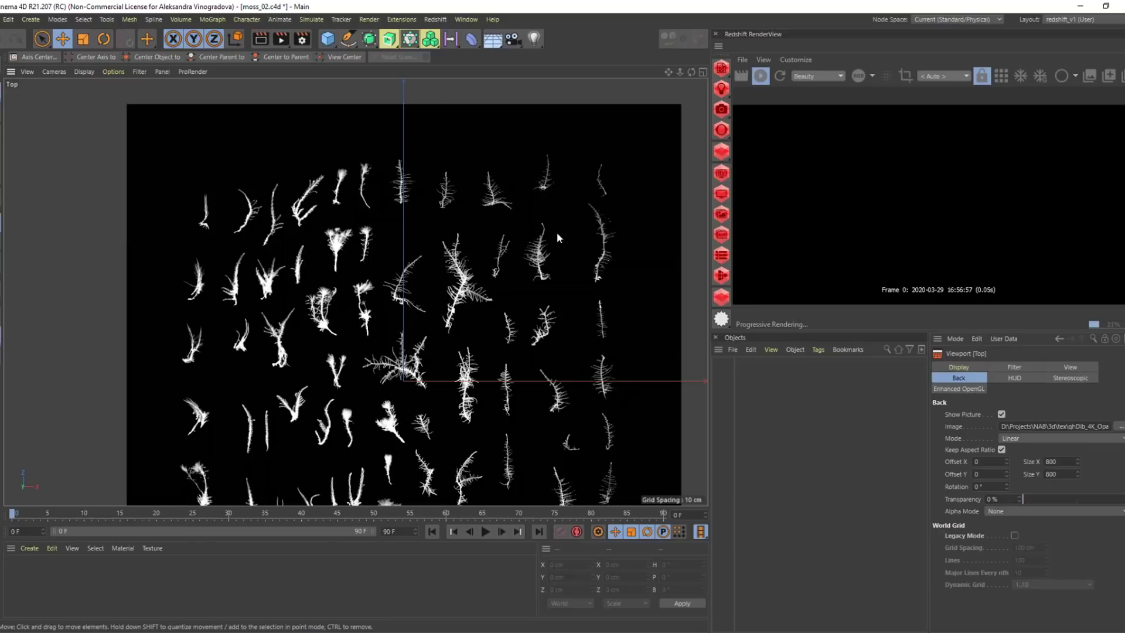
middle_click_drag(556, 232, 568, 269, "alt")
right_click_drag(393, 208, 476, 108, "alt")
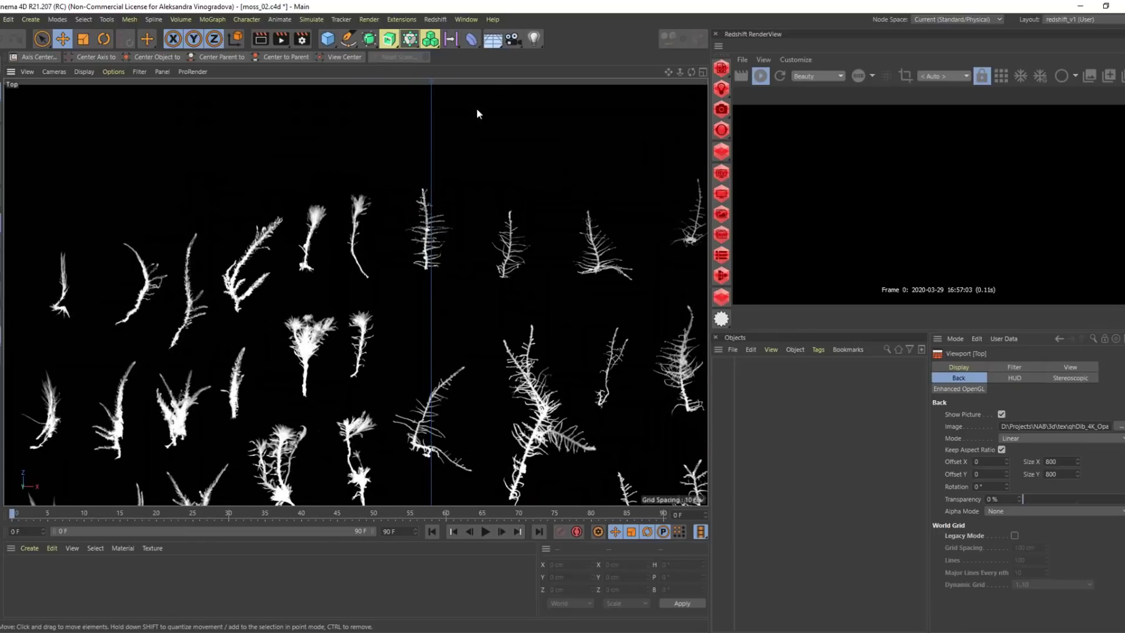
left_click(334, 39)
left_click(507, 78)
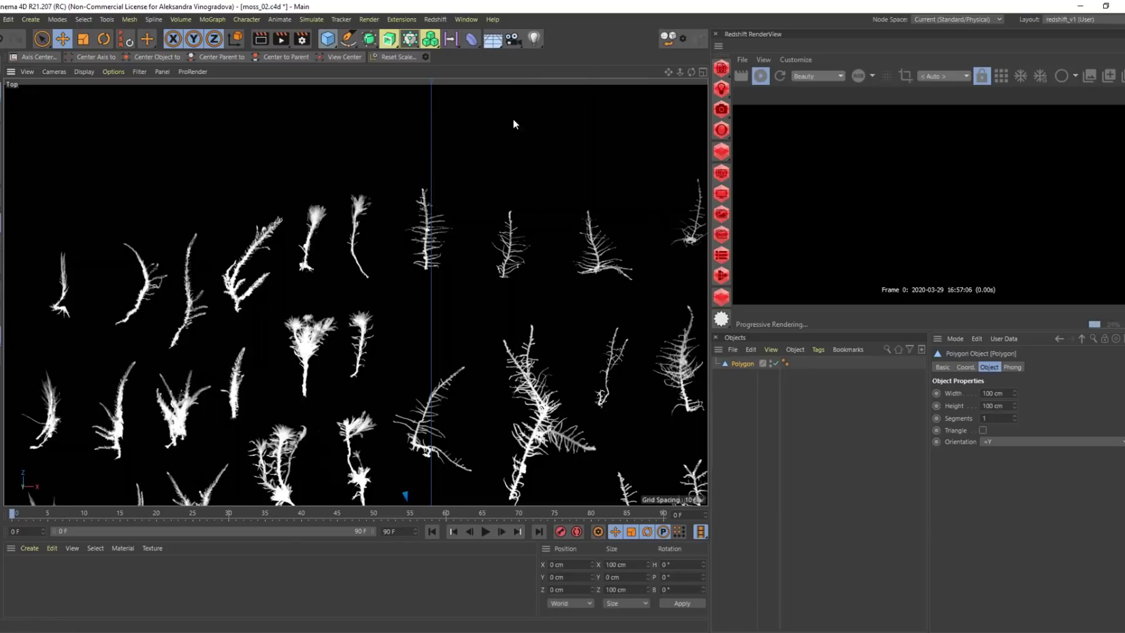
right_click_drag(486, 181, 384, 187, "alt")
right_click_drag(473, 342, 577, 328, "alt")
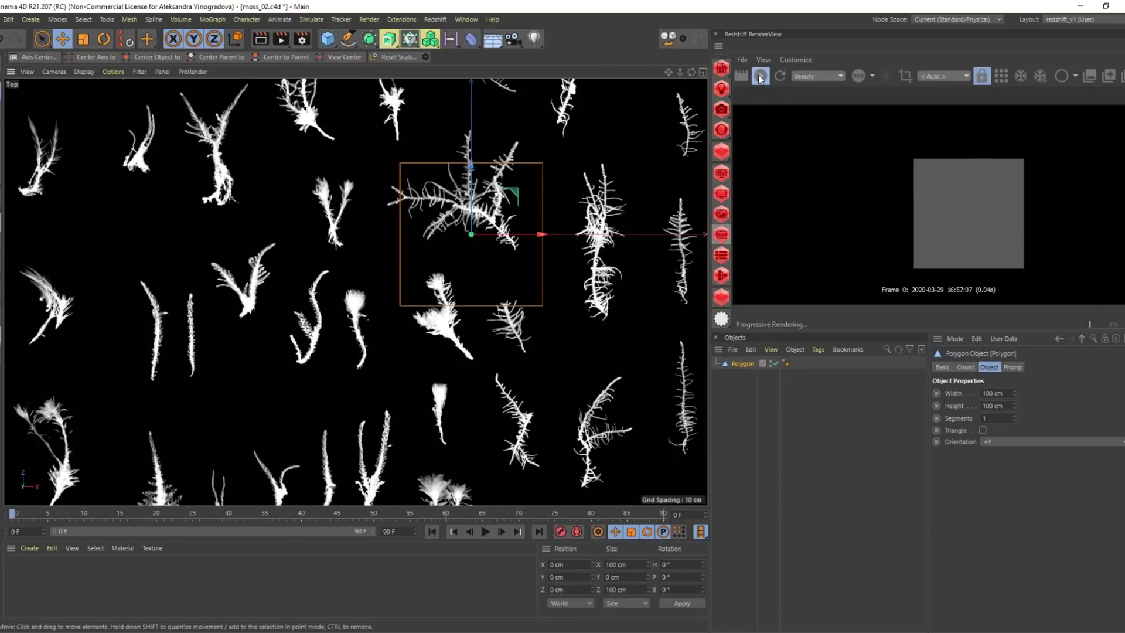
Scale the polygon down to 15 × 15 cm, place it over the base of a narrow flowering moss sprig, and make it editable
middle_click_drag(488, 166, 500, 376, "alt")
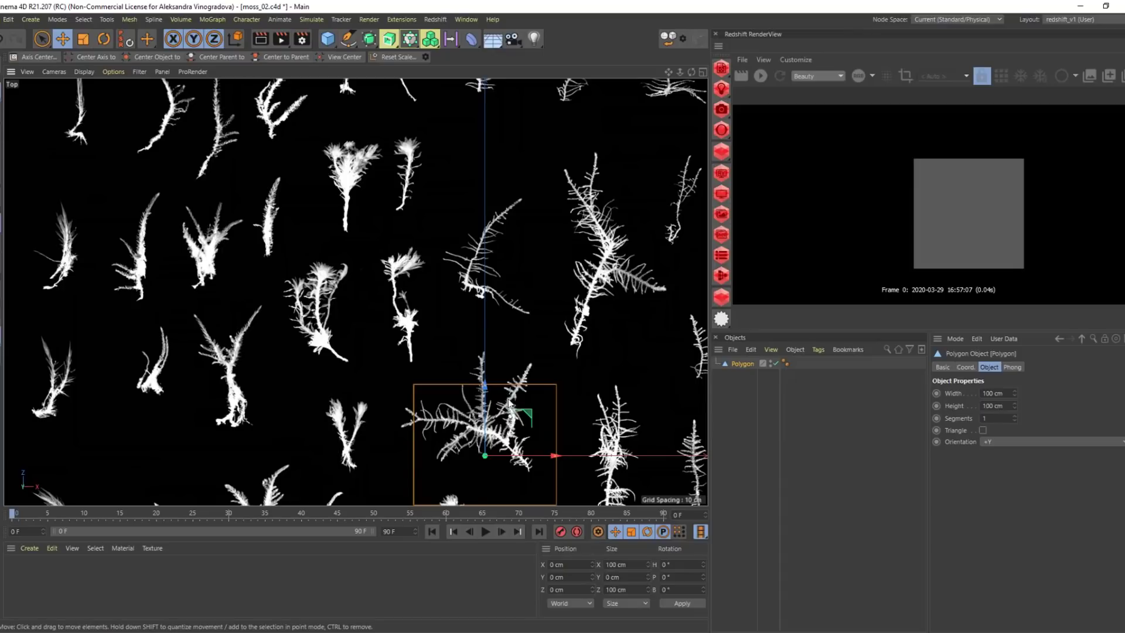
left_click_drag(518, 327, 428, 91)
middle_click_drag(439, 163, 476, 276, "alt")
key("t")
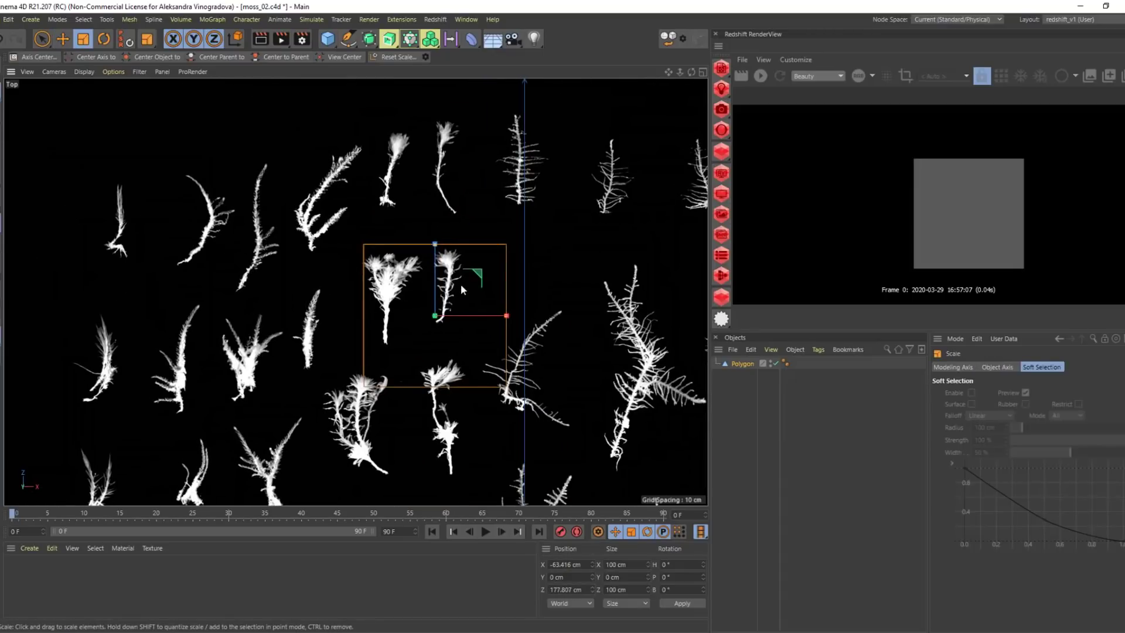
left_click_drag(460, 284, 129, 432)
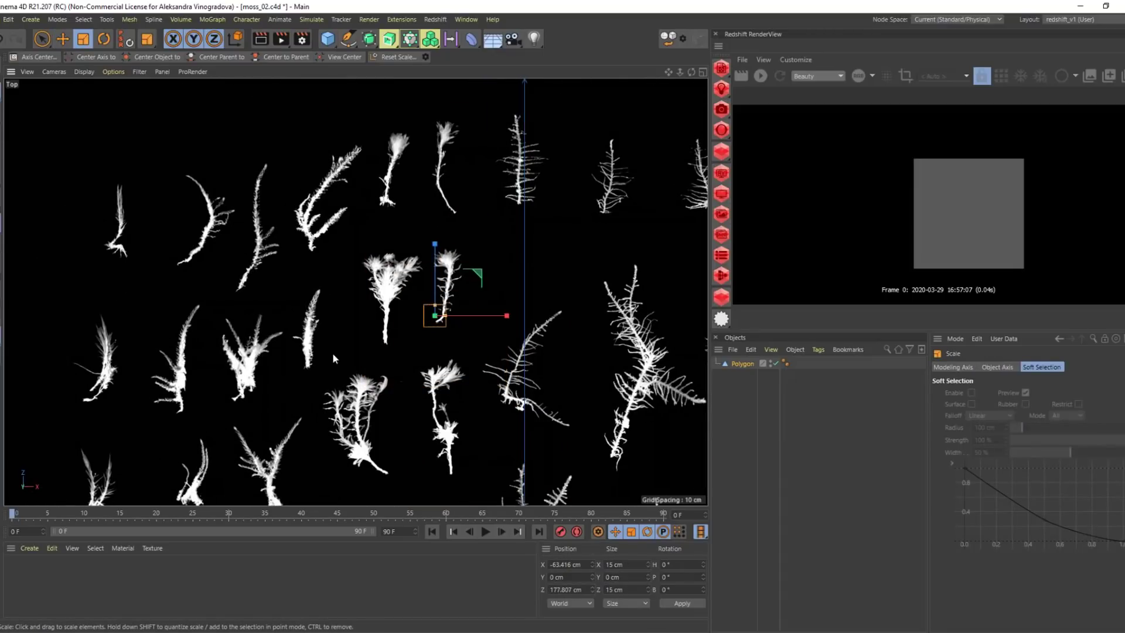
scroll(456, 312, "up", 6)
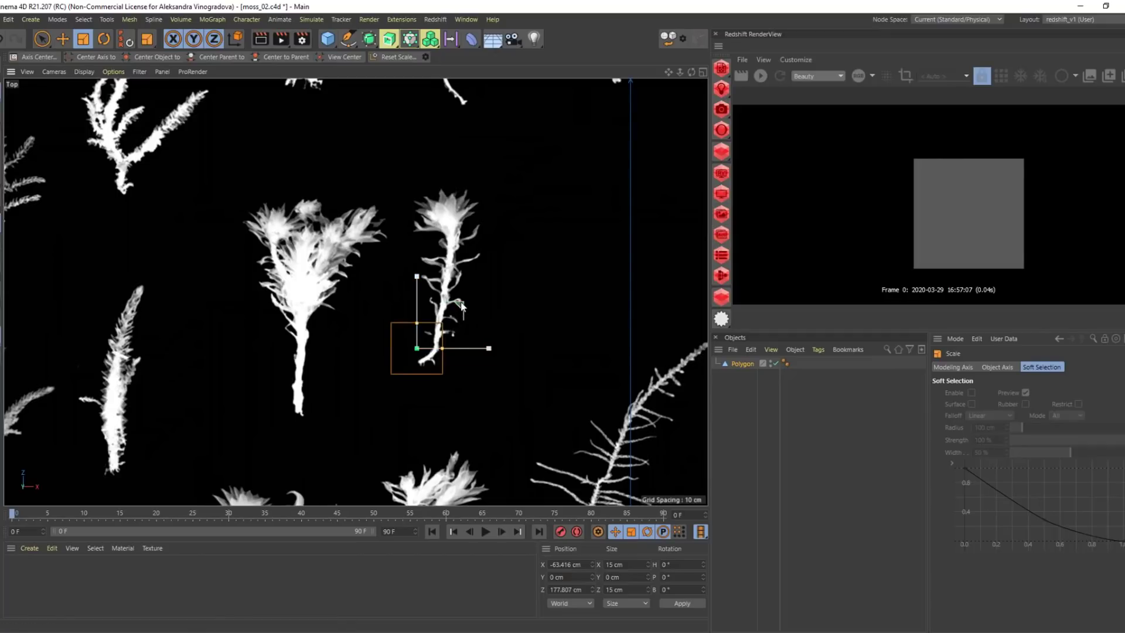
key("e")
left_click_drag(463, 306, 476, 313)
middle_click_drag(467, 322, 465, 332, "alt")
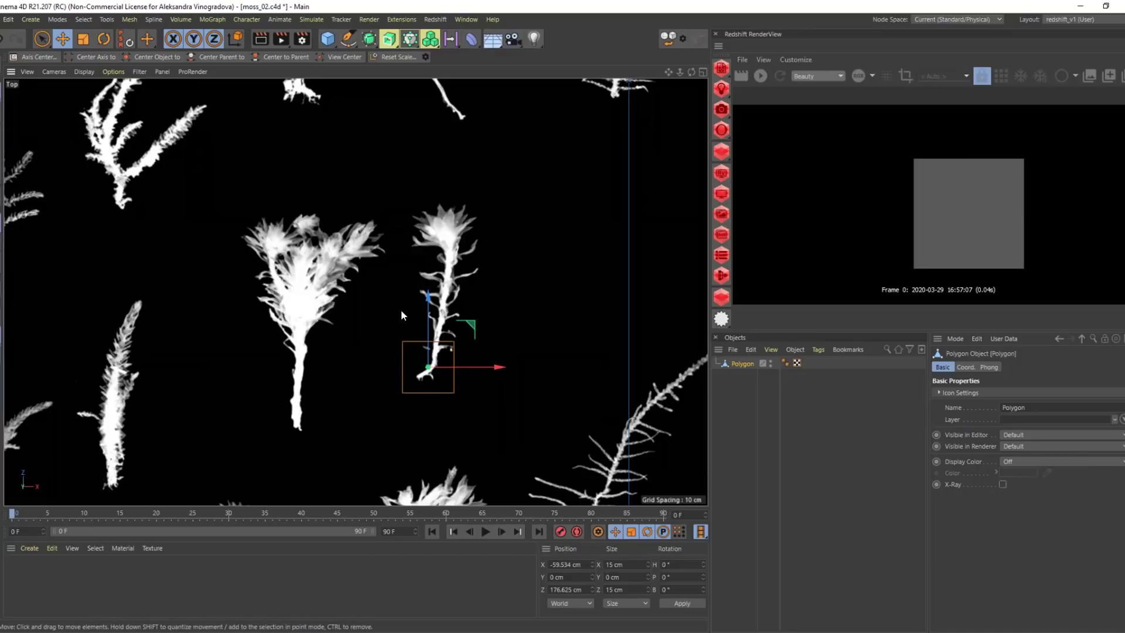
With the Polygon Pen, extrude the polygon's upper edge repeatedly along the narrow sprig until the strip encloses its flower head
key("m")
key("e")
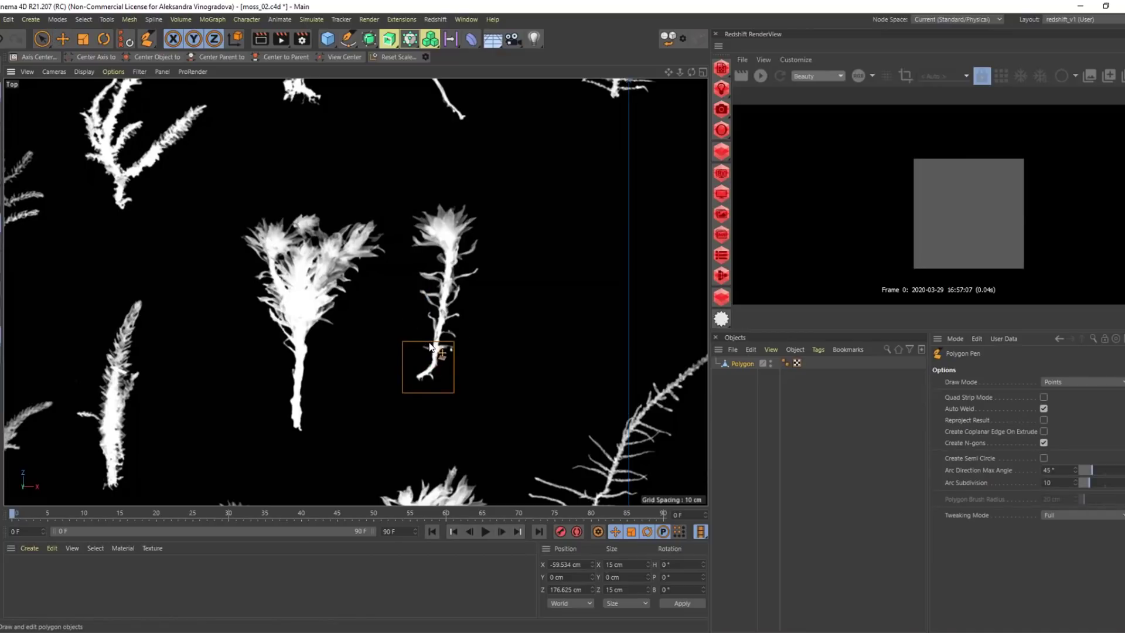
left_click_drag(440, 345, 453, 264, "ctrl")
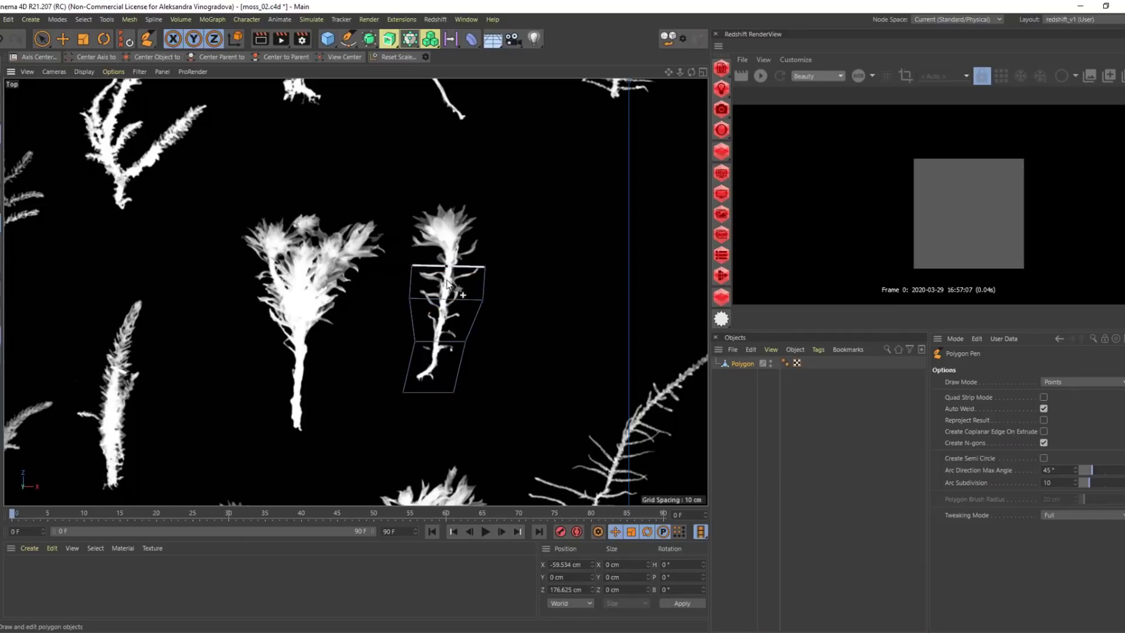
left_click_drag(460, 269, 478, 190, "ctrl")
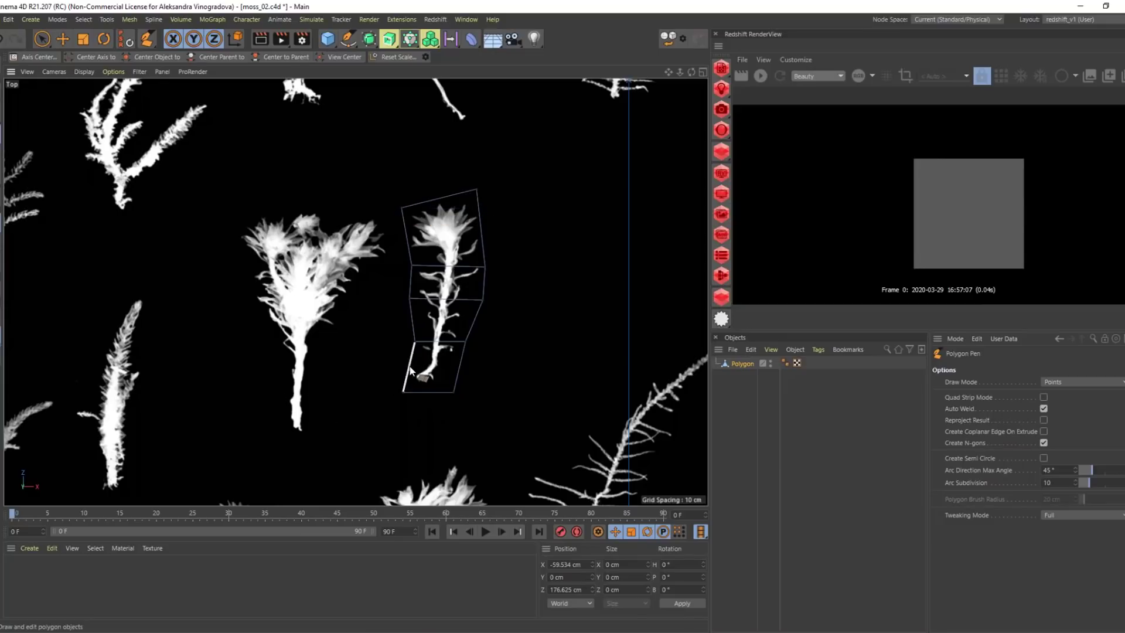
Extrude polygons across to the neighbouring wide sprig, delete the connecting polygon, and extend the new strip up the stem, widening its upper edge
left_click_drag(410, 371, 270, 413, "ctrl")
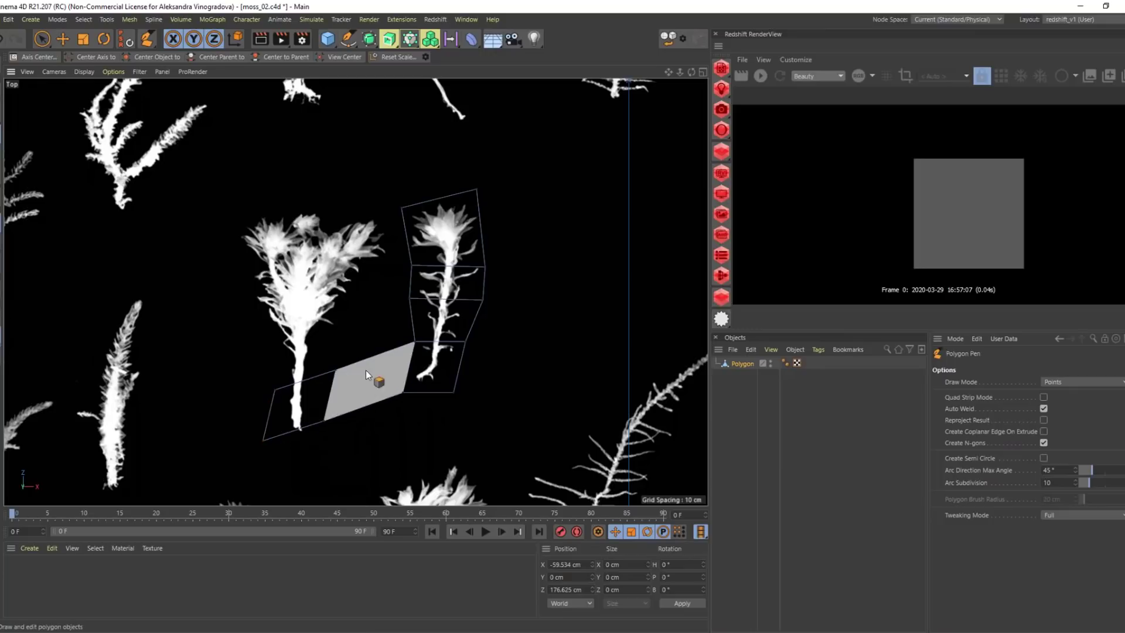
left_click(373, 359, "ctrl+shift")
left_click_drag(303, 380, 255, 356, "ctrl")
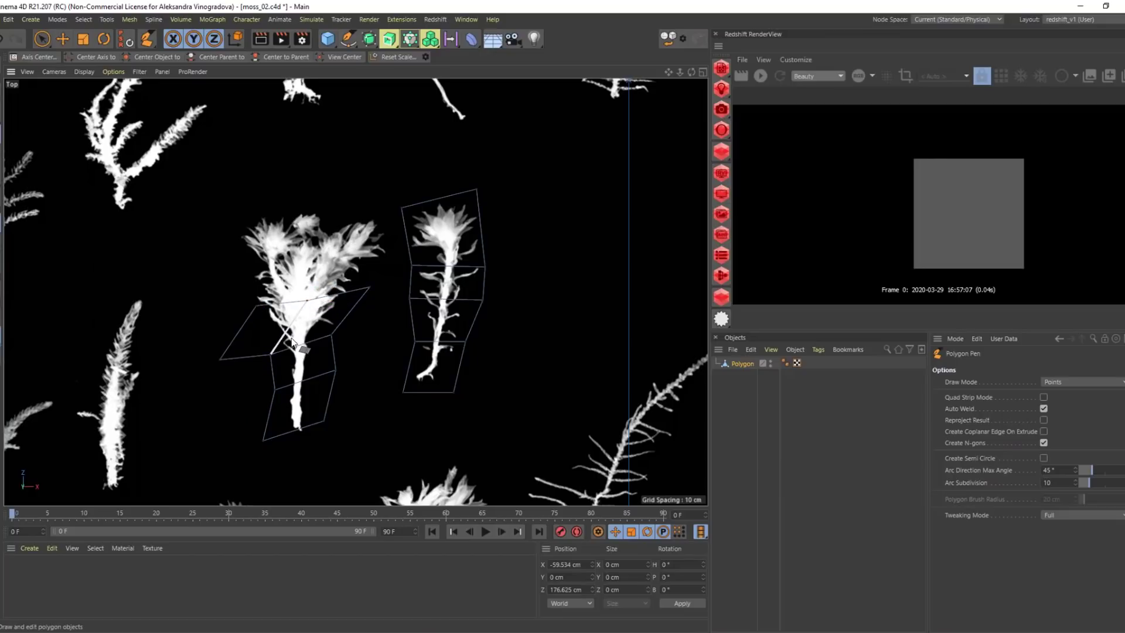
key("ctrl+z")
left_click_drag(306, 301, 244, 305)
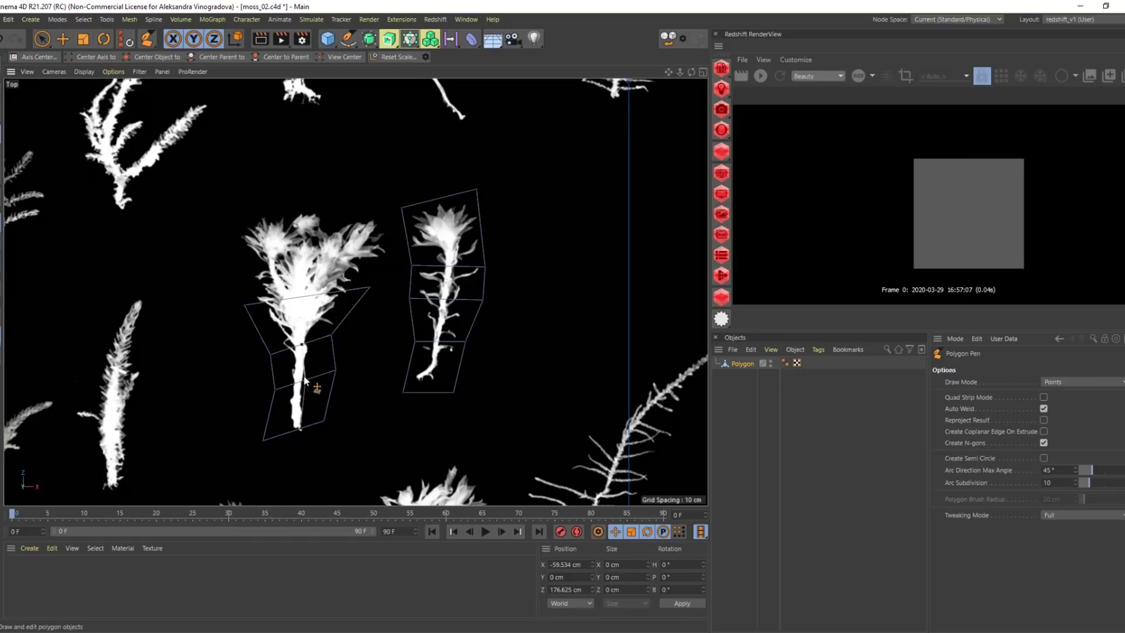
Split the wide sprig's strip down the middle, adjust its outline, and extrude both upper edges to enclose the bushy top
left_click(302, 346)
left_click(303, 296)
mouse_move(272, 302)
left_mouse_down()
mouse_move(272, 291)
mouse_move(267, 307)
left_mouse_up()
left_click_drag(275, 235, 263, 214)
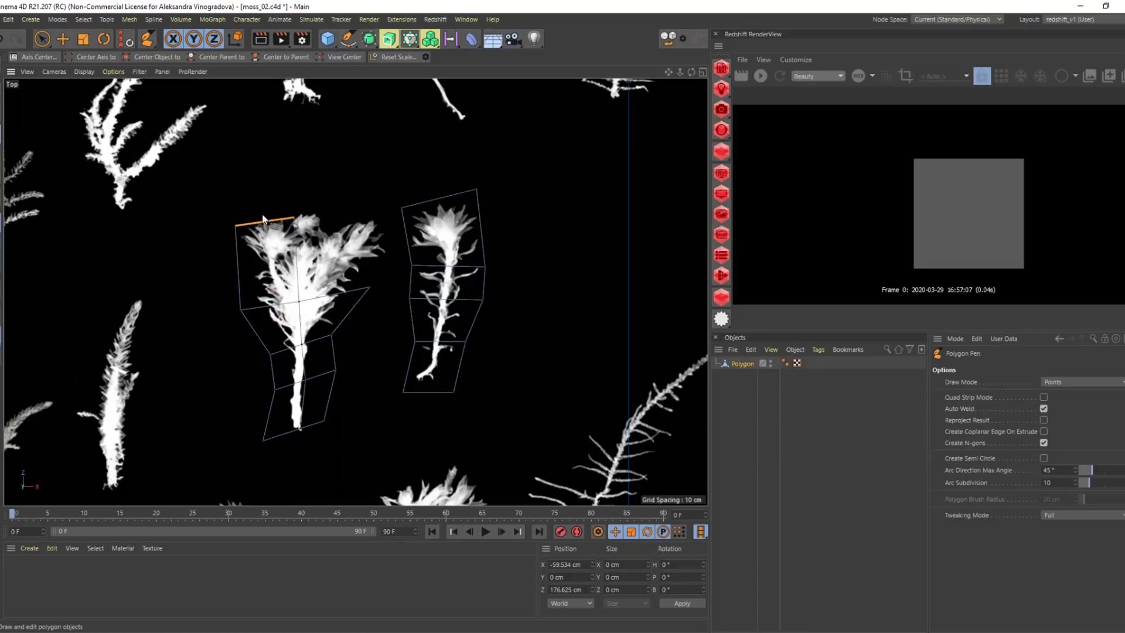
left_click_drag(329, 206, 322, 201)
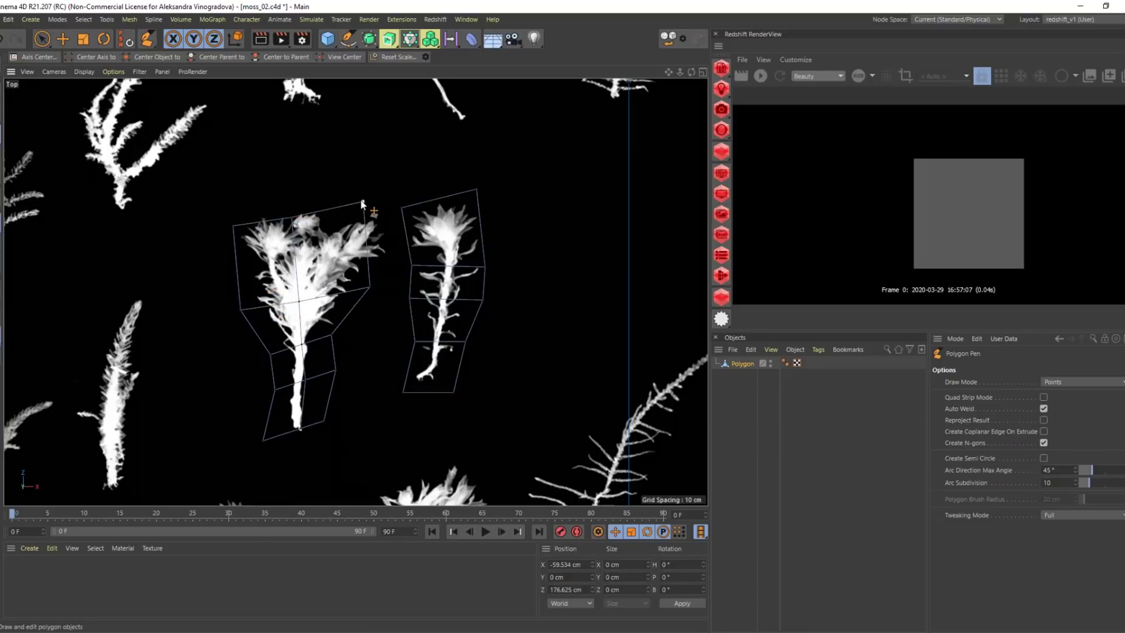
Adjust the upper points of the wide sprig's strip so its outline closes around the bushy top
left_click_drag(383, 218, 385, 214)
scroll(338, 209, "down", 6)
middle_click_drag(363, 275, 470, 280, "alt")
scroll(468, 281, "up", 5)
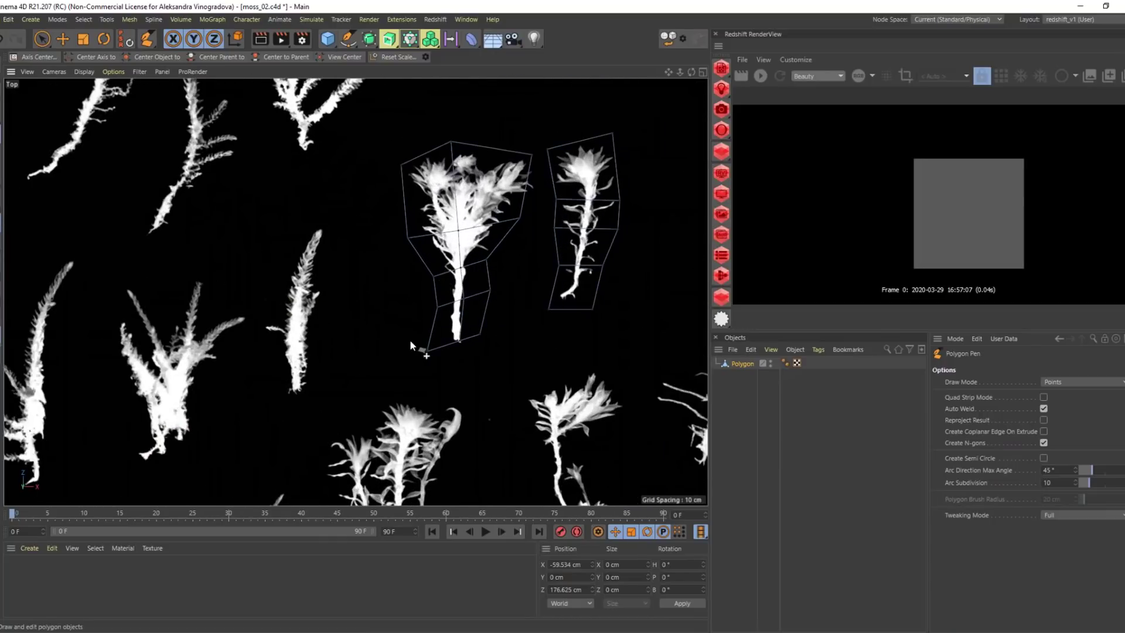
Extrude a polygon across to the adjacent slender sprig, delete the connecting polygon, and extend the new strip up past its tip
left_click_drag(430, 336, 270, 378, "ctrl")
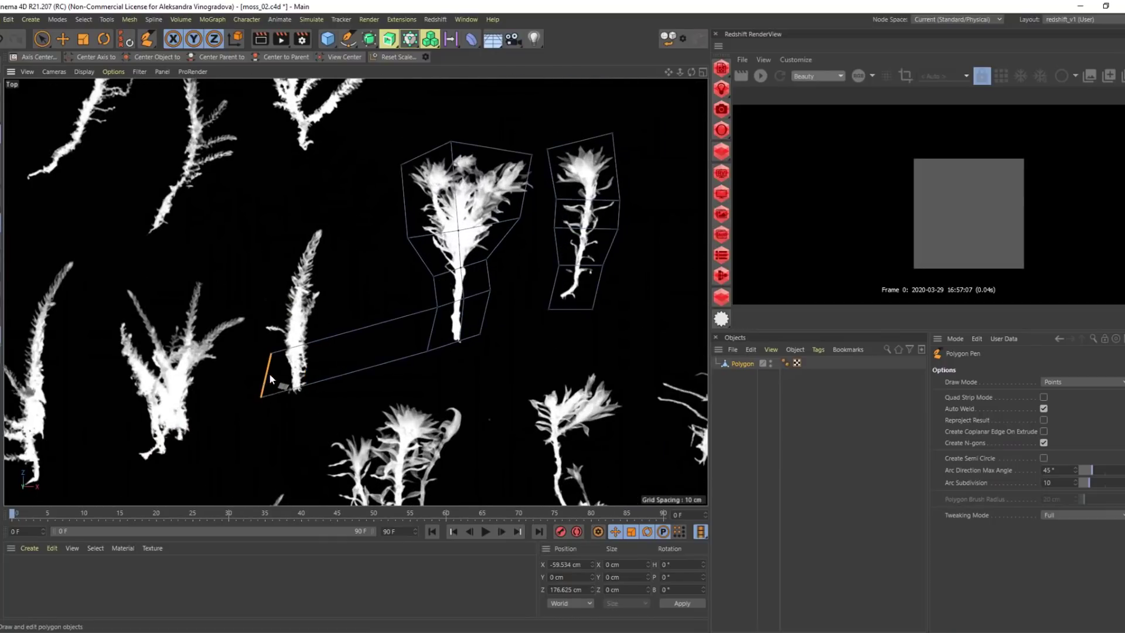
left_click(325, 346, "shift")
left_click_drag(300, 388, 275, 405)
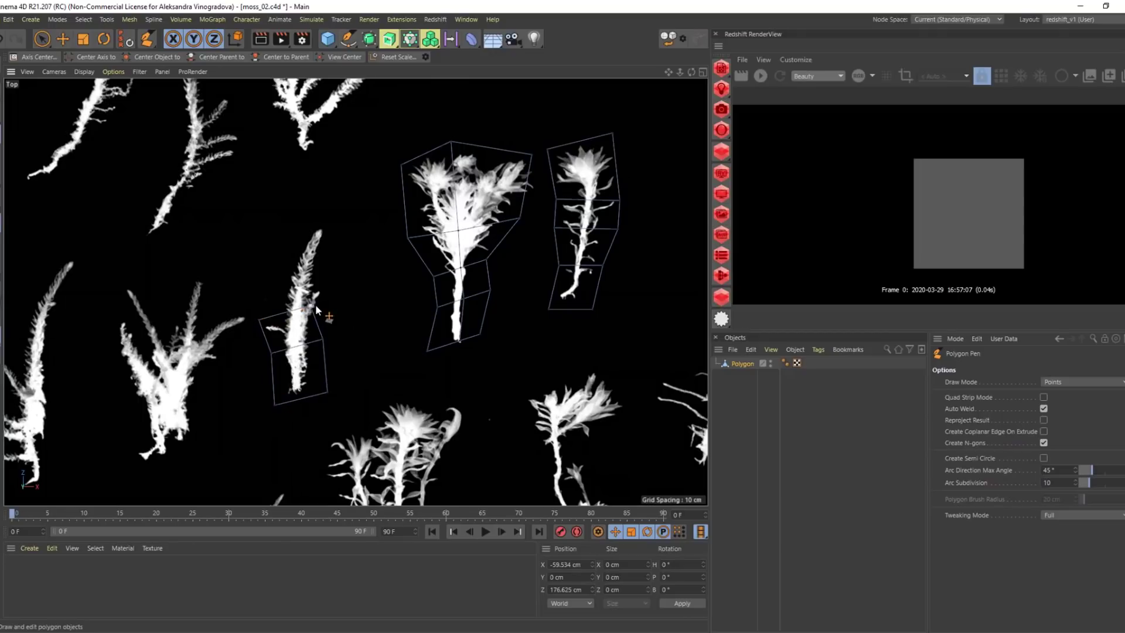
left_click_drag(301, 322, 310, 275, "ctrl")
Extrude a separate strip around the neighbouring branched sprig, widening it upward to enclose the branches, and split it down the middle
middle_click_drag(265, 368, 347, 348, "alt")
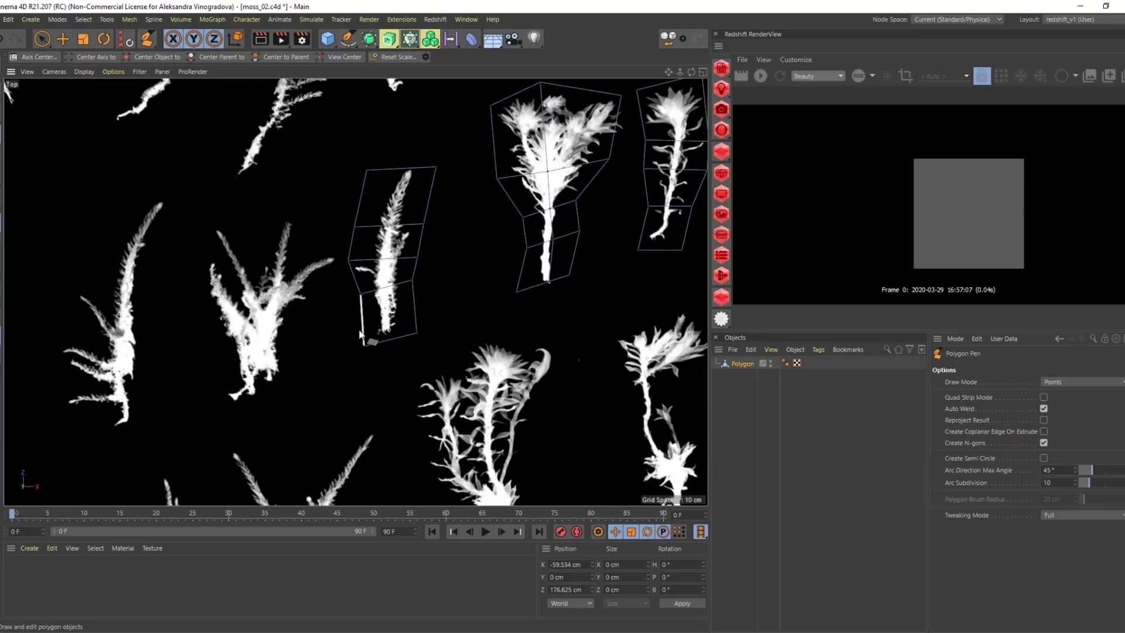
left_click_drag(360, 334, 208, 407, "ctrl")
left_click_drag(267, 346, 227, 246)
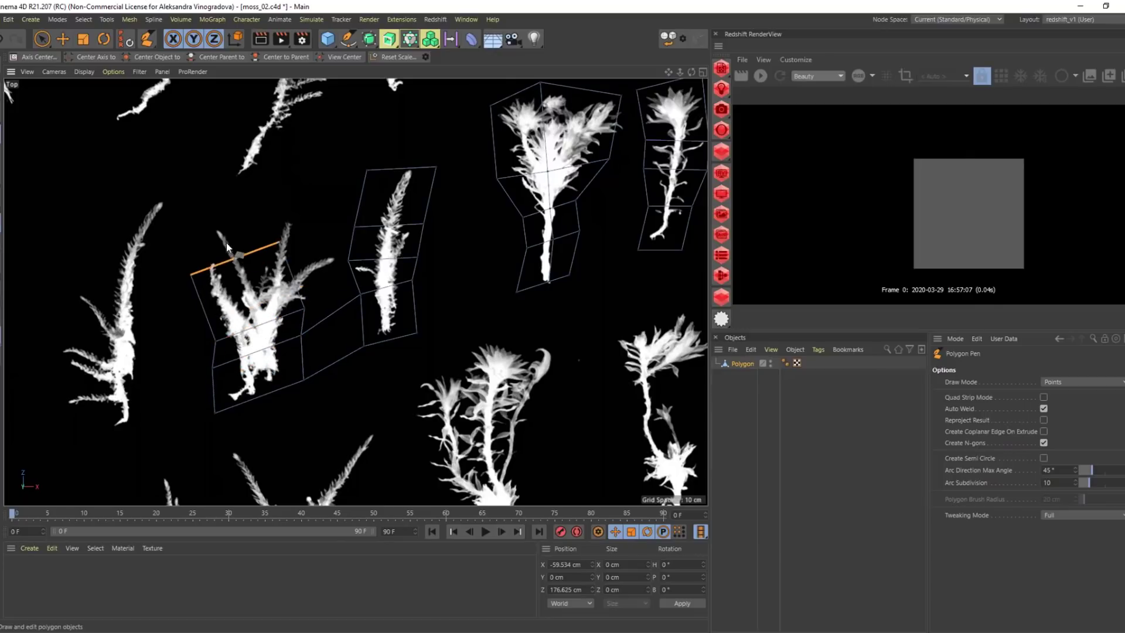
left_click_drag(328, 279, 289, 220, "ctrl")
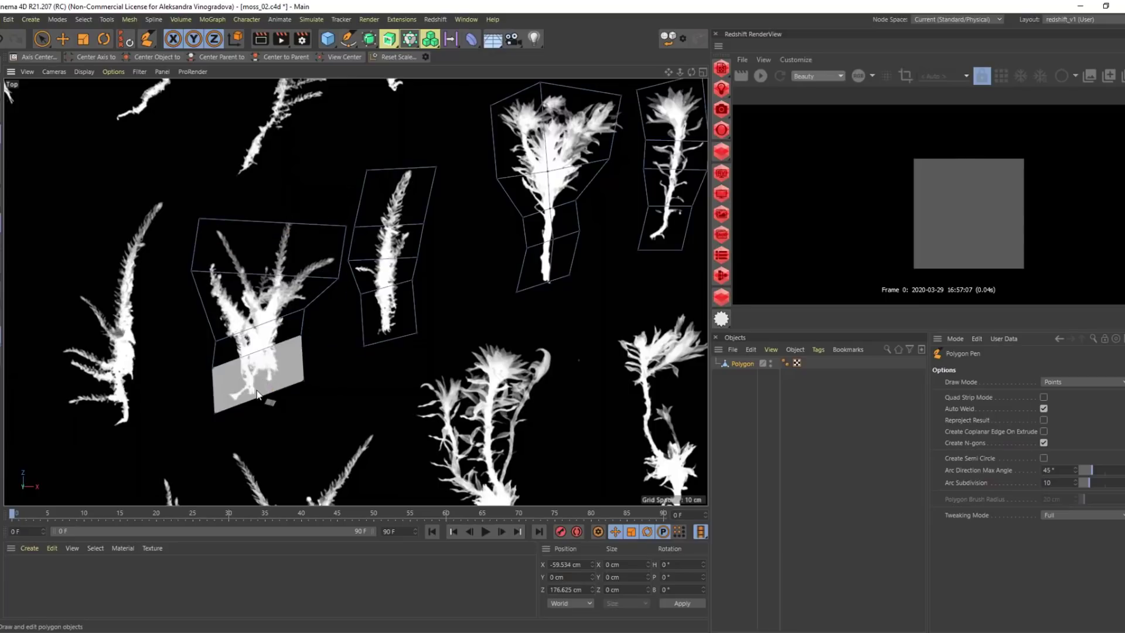
left_click(272, 223)
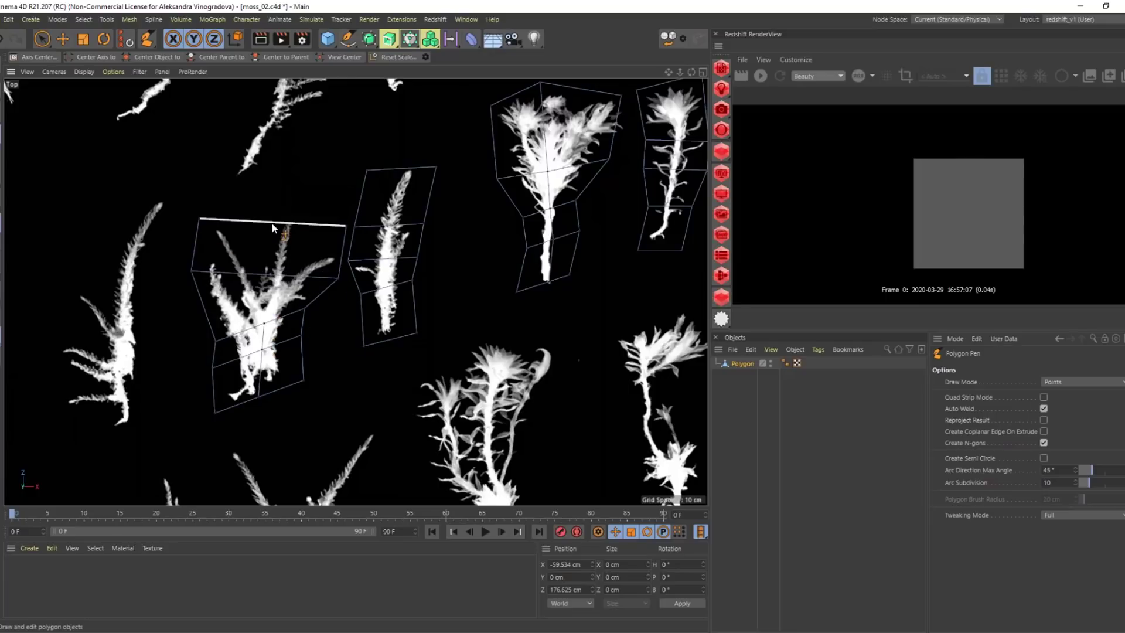
left_click(265, 323)
Extrude from the branched sprig's strip down along the next curved sprig to its base, and delete the connecting polygon
left_click_drag(123, 222, 121, 204)
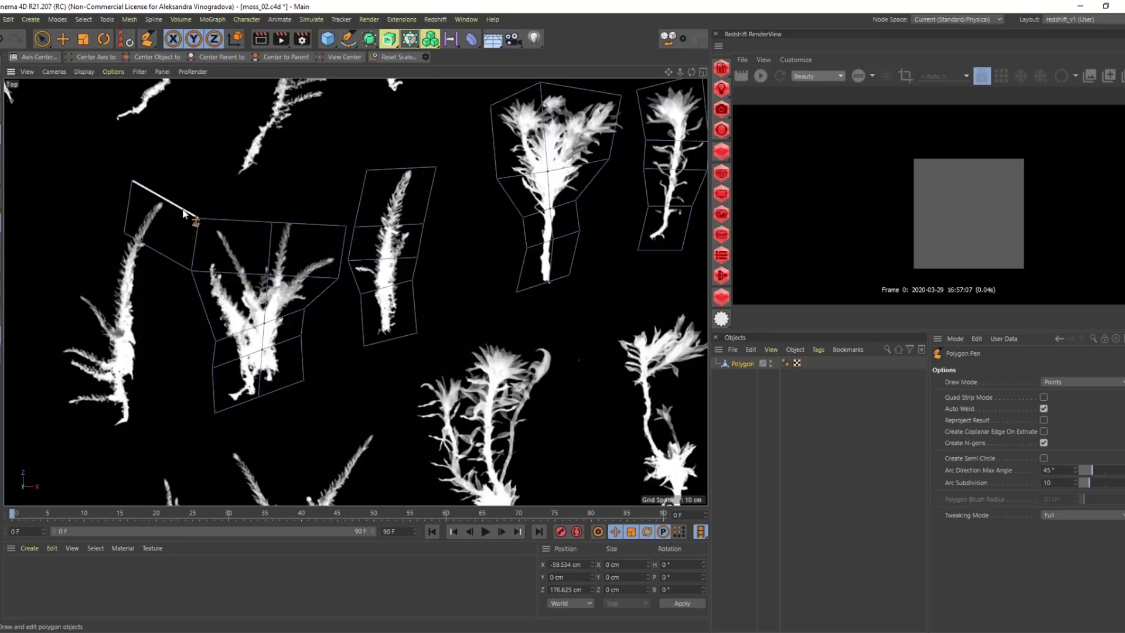
left_click_drag(156, 252, 121, 440, "ctrl")
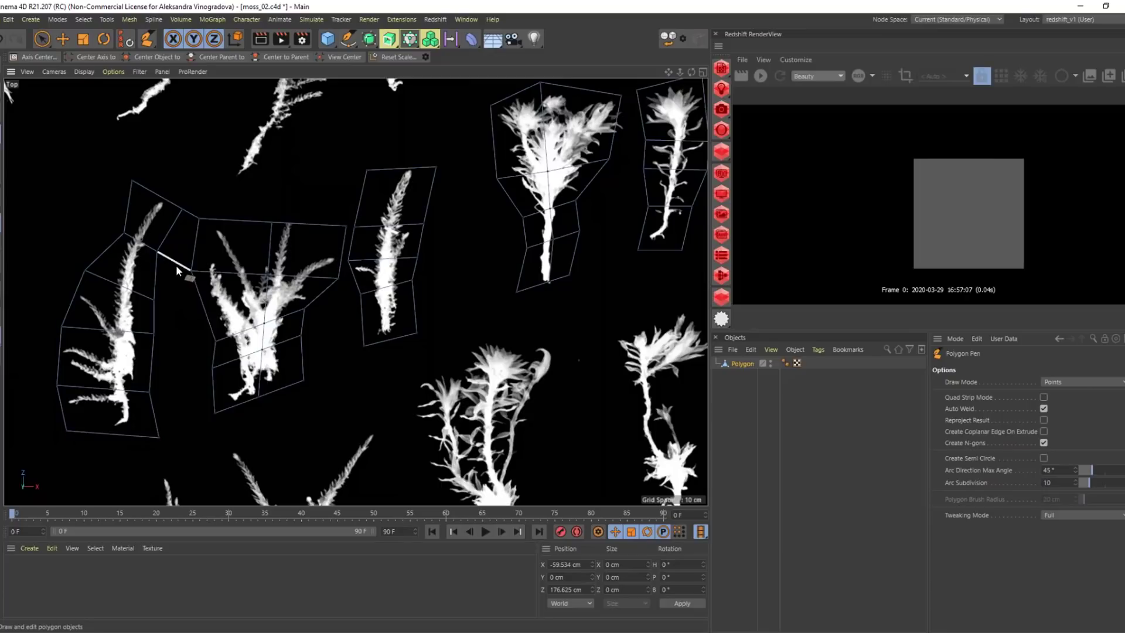
left_click(184, 252, "ctrl")
Add a new 100 × 100 cm polygon object, move it near the opacity map's upper-left corner, and make it editable
middle_click_drag(252, 219, 251, 254, "alt")
scroll(346, 240, "down", 1)
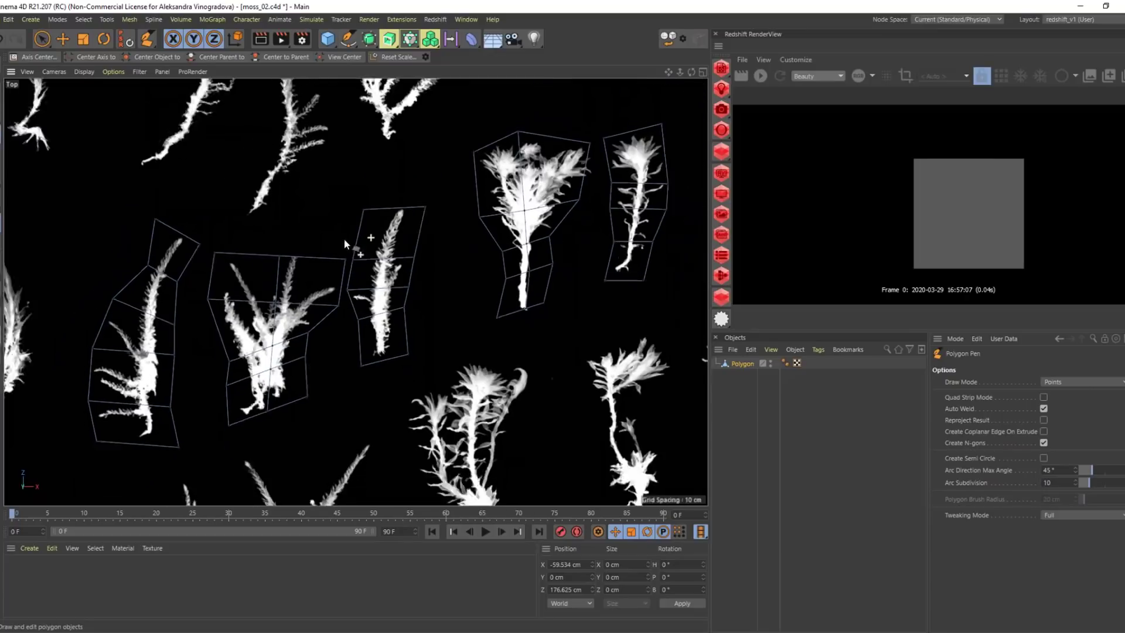
scroll(306, 239, "down", 3)
scroll(538, 232, "down", 3)
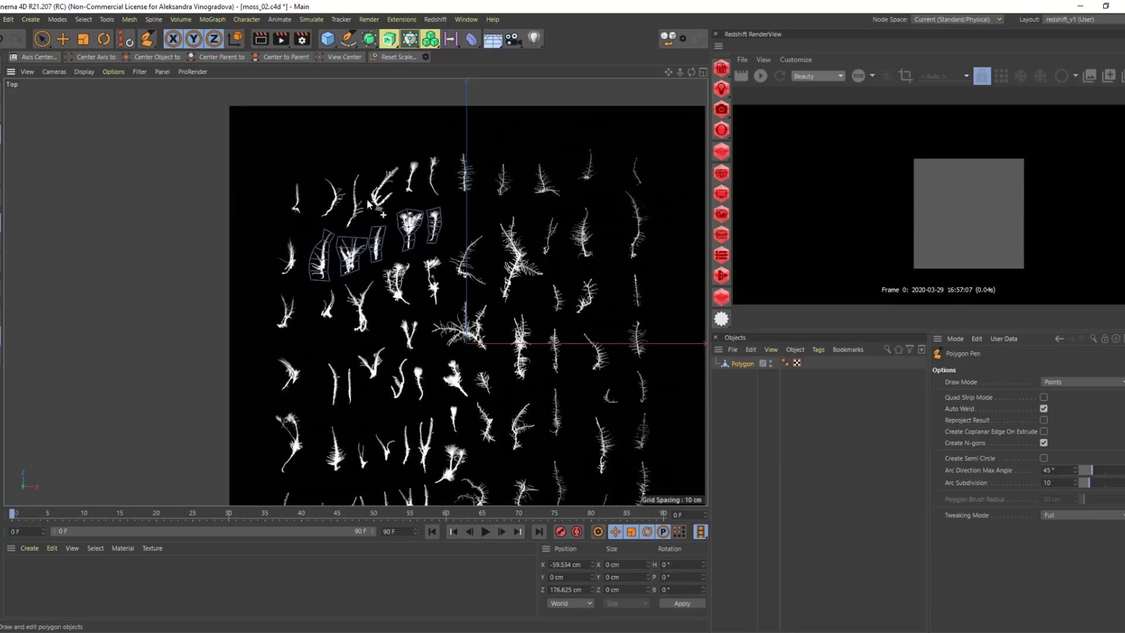
middle_click_drag(458, 217, 407, 267, "alt")
key("e")
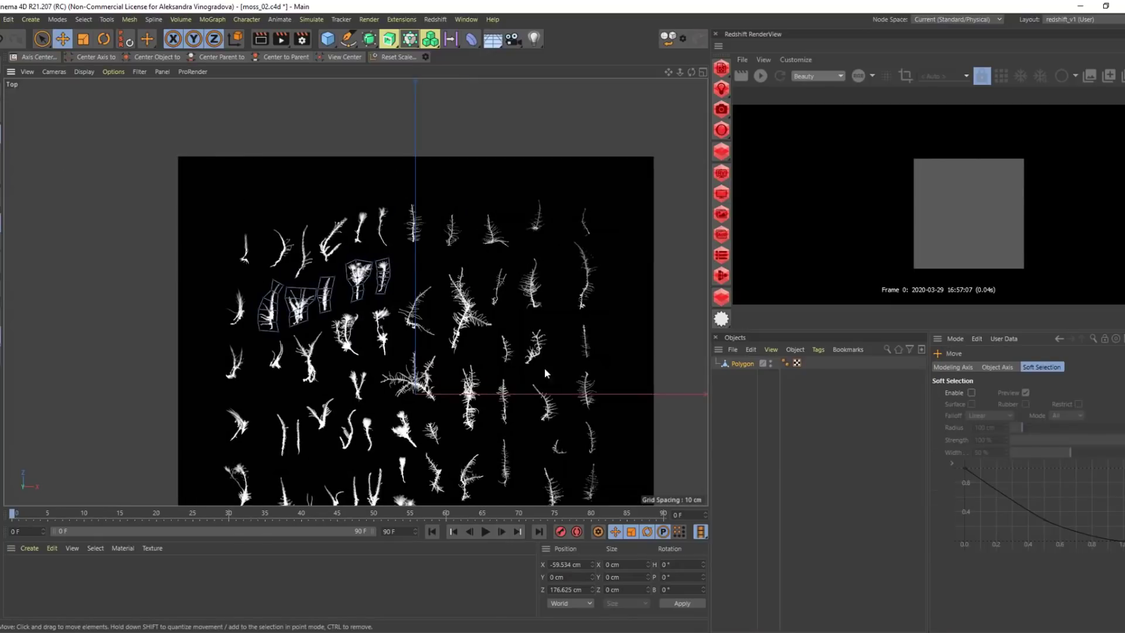
scroll(299, 295, "up", 5)
scroll(299, 295, "down", 4)
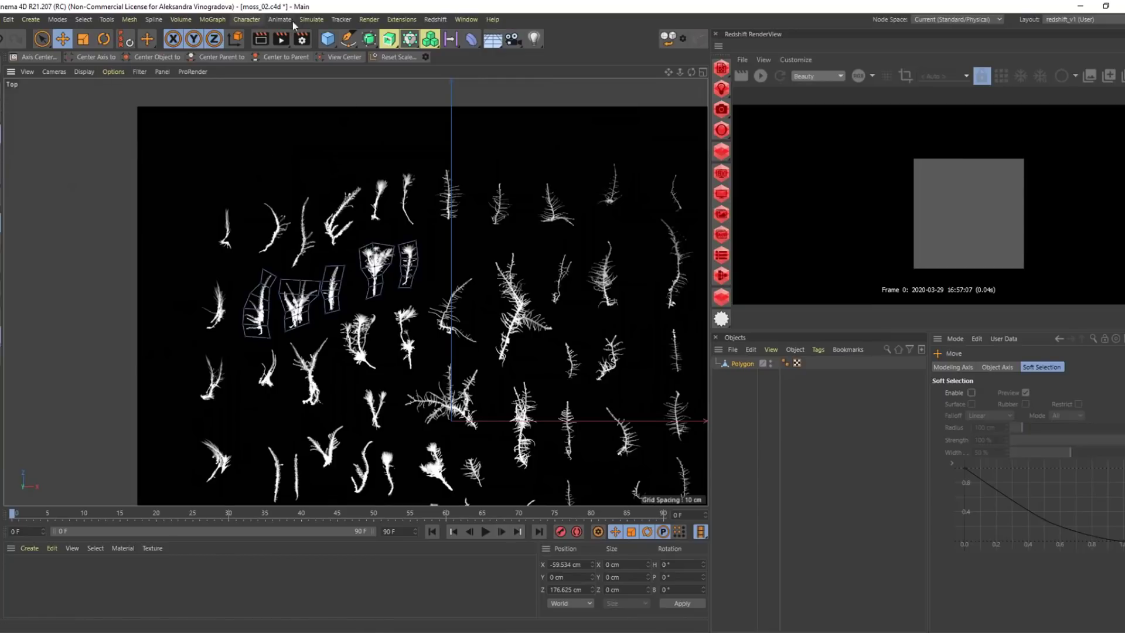
left_click(327, 38)
left_click(507, 73)
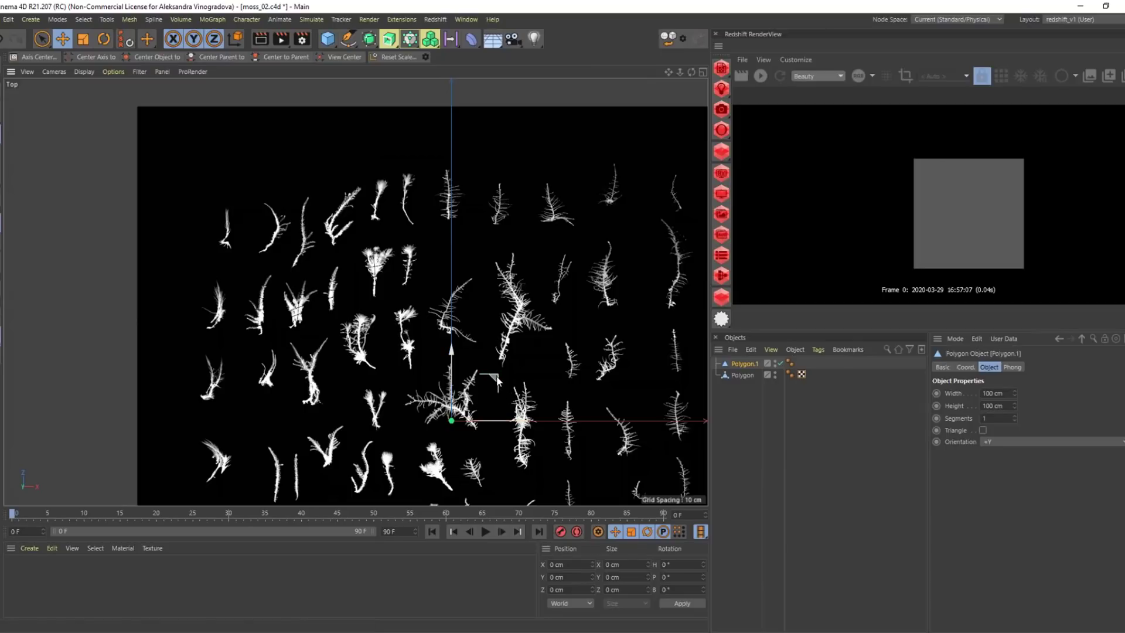
left_click_drag(413, 394, 167, 135)
scroll(168, 134, "up", 5)
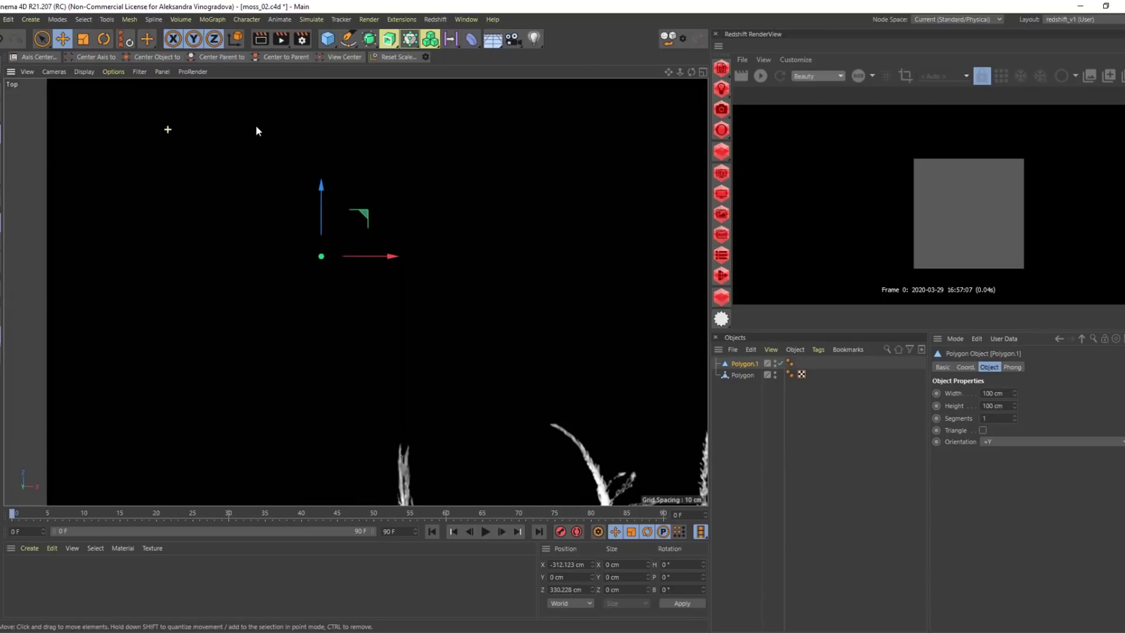
key("c")
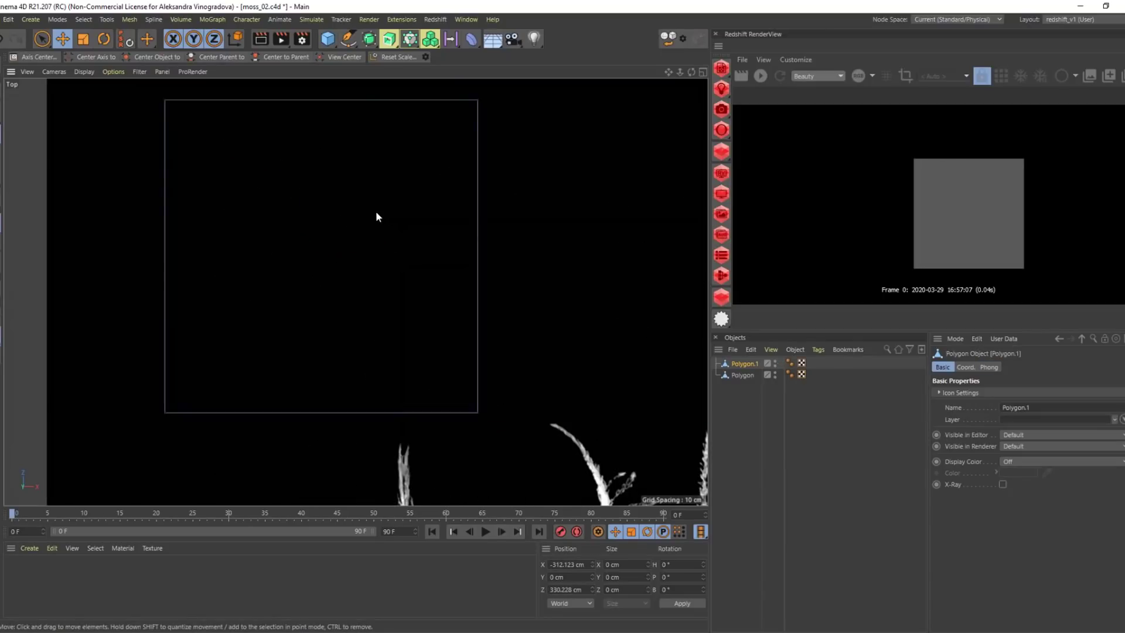
Align the new square polygon exactly with the opacity map's upper-left corner
scroll(377, 217, "down", 2)
middle_click_drag(394, 199, 394, 276, "alt")
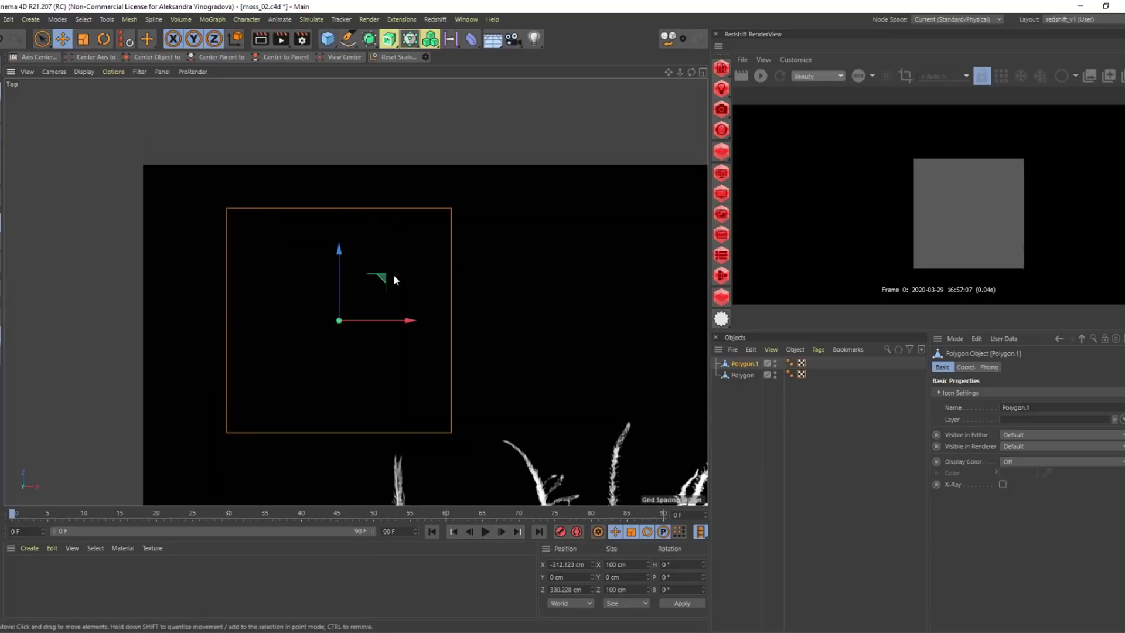
left_click_drag(394, 276, 298, 236)
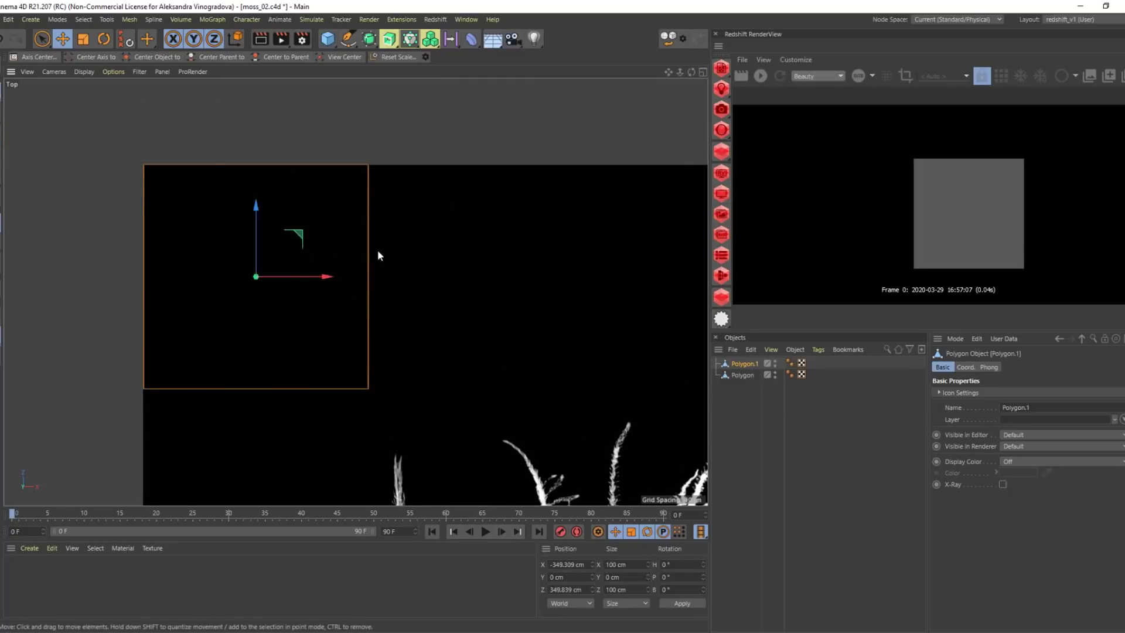
Duplicate the corner polygon straight down and align the copy with the opacity map's lower-left corner
scroll(377, 254, "down", 10)
scroll(369, 274, "up", 3)
left_click_drag(385, 159, 396, 356, "ctrl")
scroll(484, 393, "up", 6)
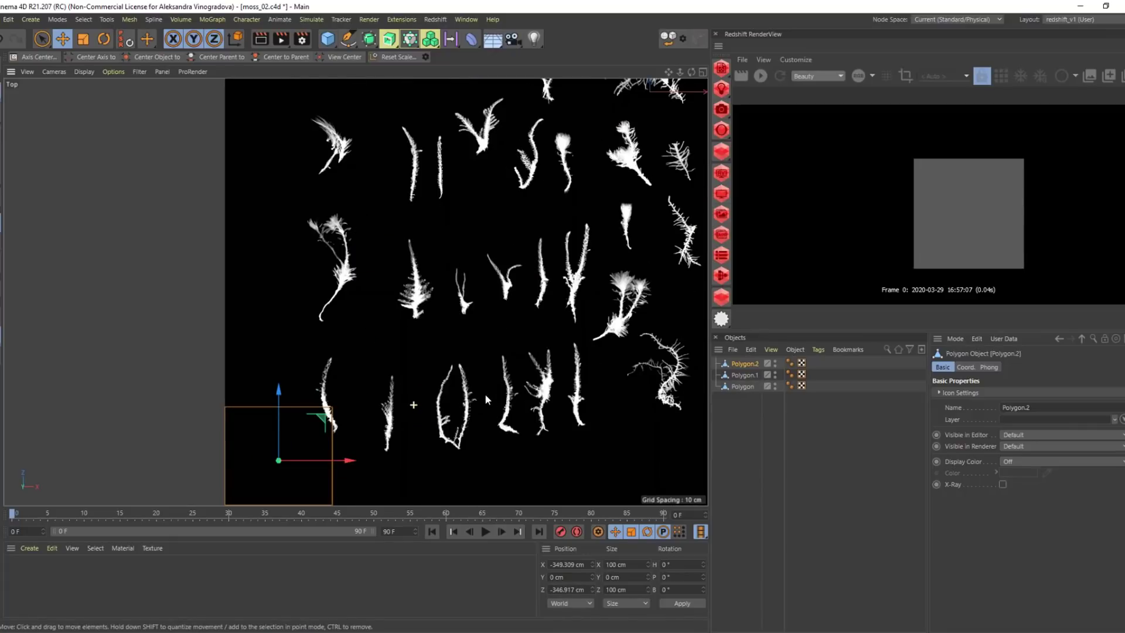
left_click_drag(100, 280, 103, 283)
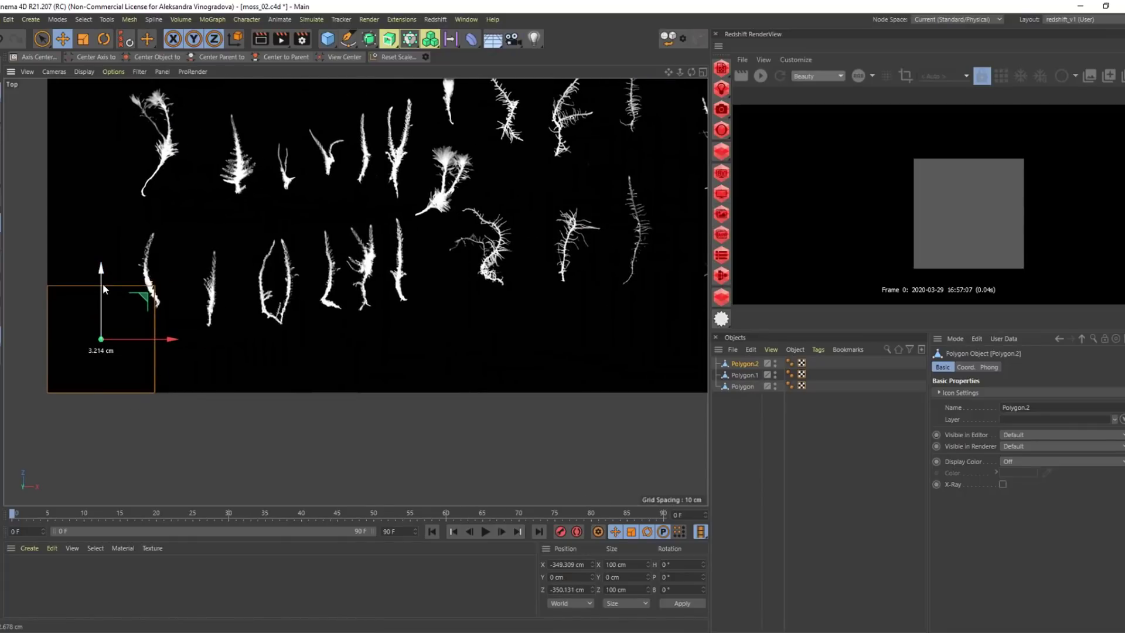
Duplicate the lower-left polygon across to the opacity map's lower-right corner
scroll(192, 326, "down", 3)
scroll(188, 325, "up", 2)
scroll(188, 325, "down", 1)
left_click_drag(163, 343, 656, 354, "ctrl")
Duplicate the lower-right polygon and move the copy up to align with the opacity map's upper-right corner
middle_click_drag(602, 259, 570, 373)
left_click_drag(563, 400, 562, 168, "ctrl")
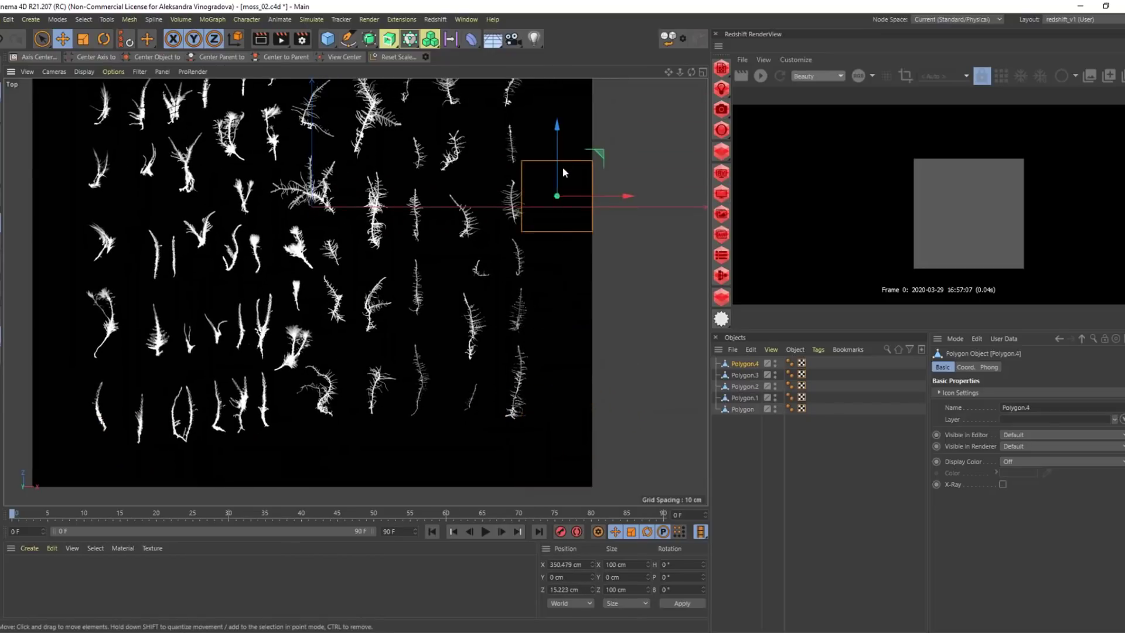
middle_click_drag(563, 168, 557, 379)
left_click_drag(546, 348, 570, 109, "ctrl")
middle_click_drag(570, 106, 650, 71)
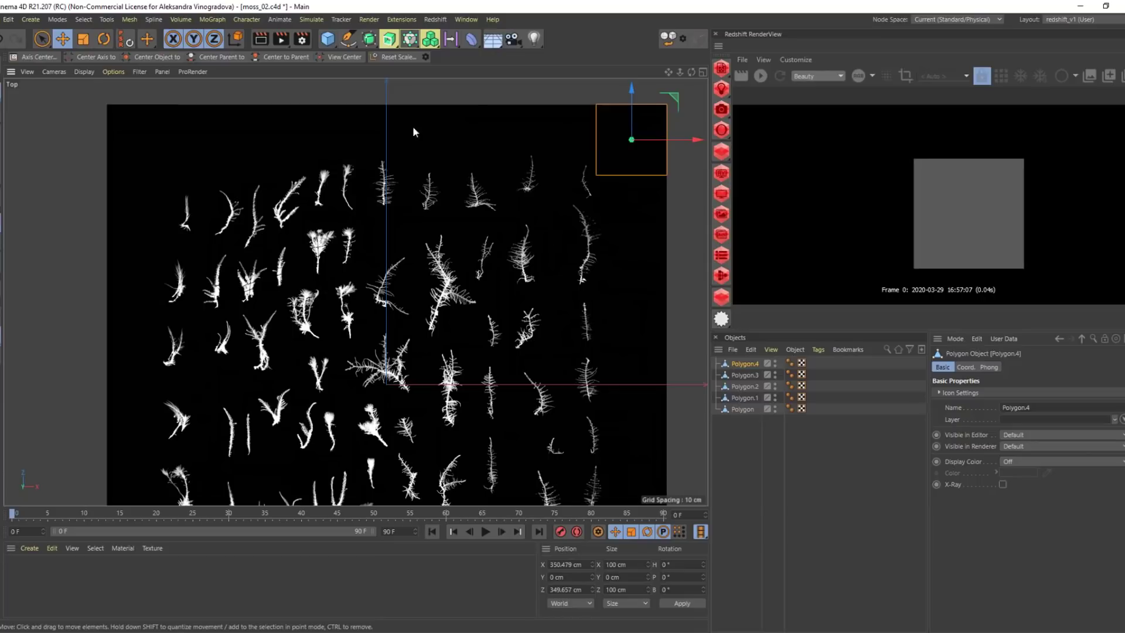
Merge the four corner polygons and the traced moss strips into one object with Connect Objects + Delete
left_click(739, 413, "shift")
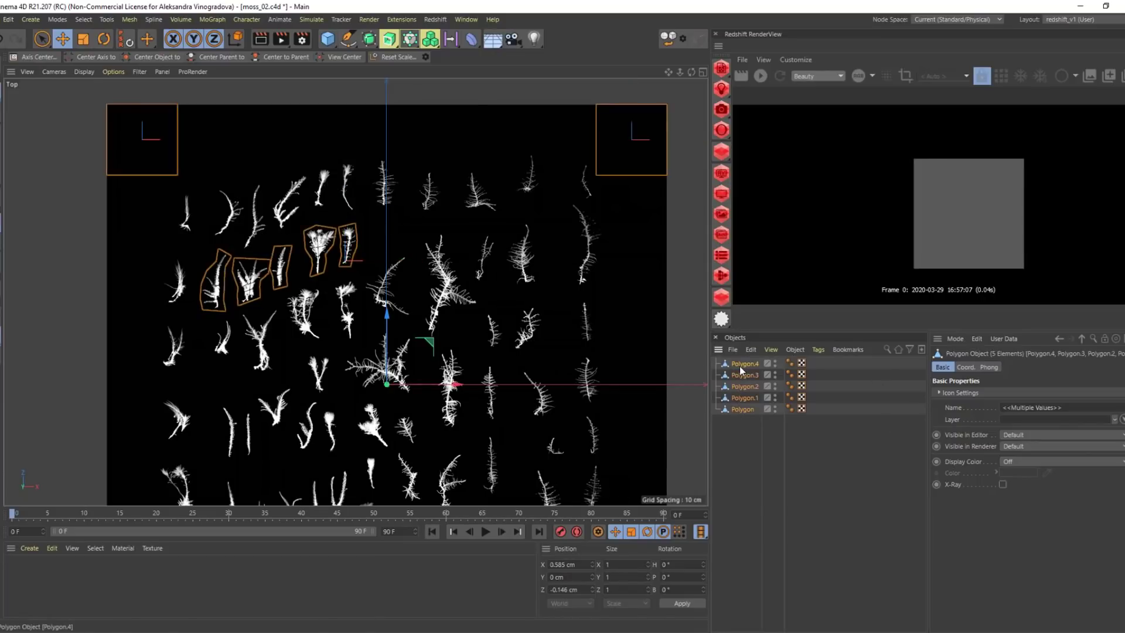
right_click(740, 367)
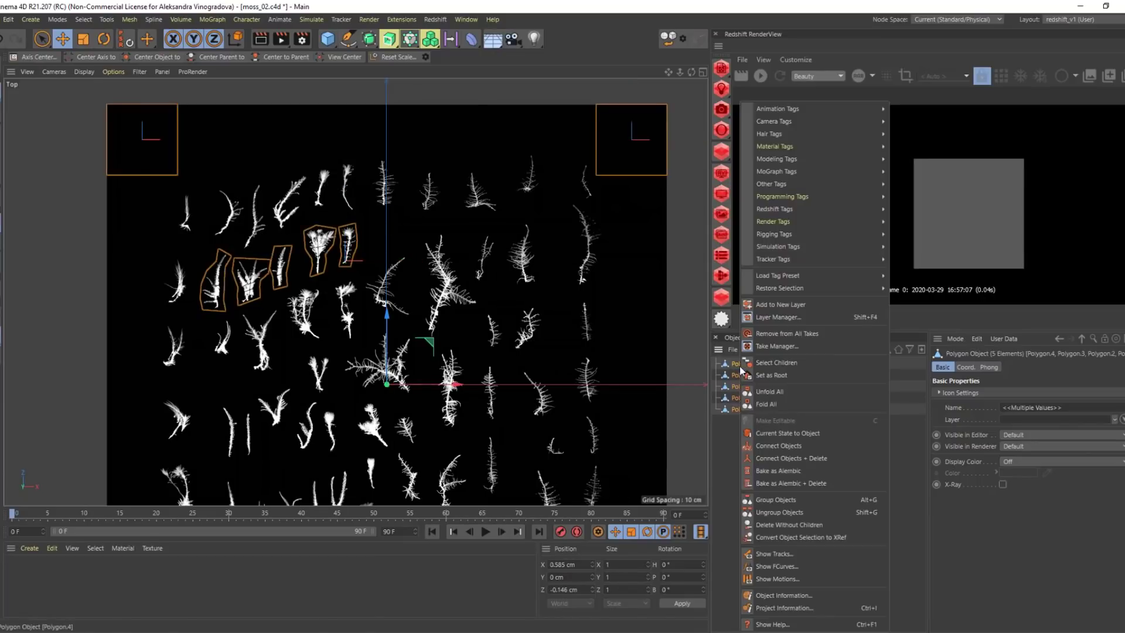
left_click(779, 457)
Create a standard material, assign it to the merged polygon object, and load the 4K opacity JPG as its color texture
middle_click_drag(466, 283, 509, 278)
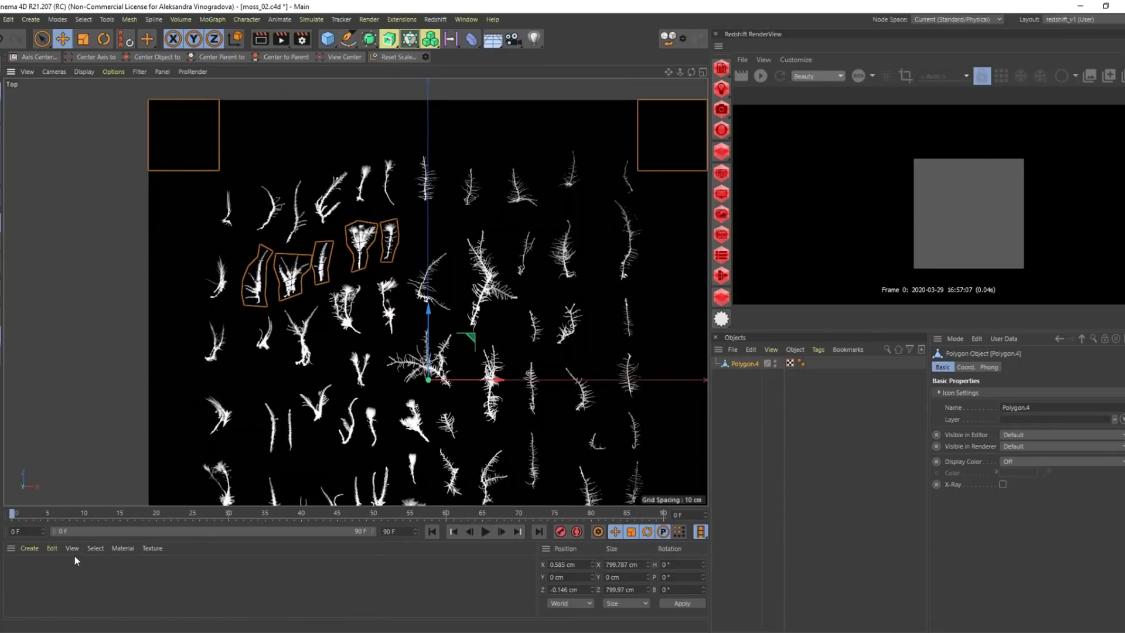
double_click(61, 579)
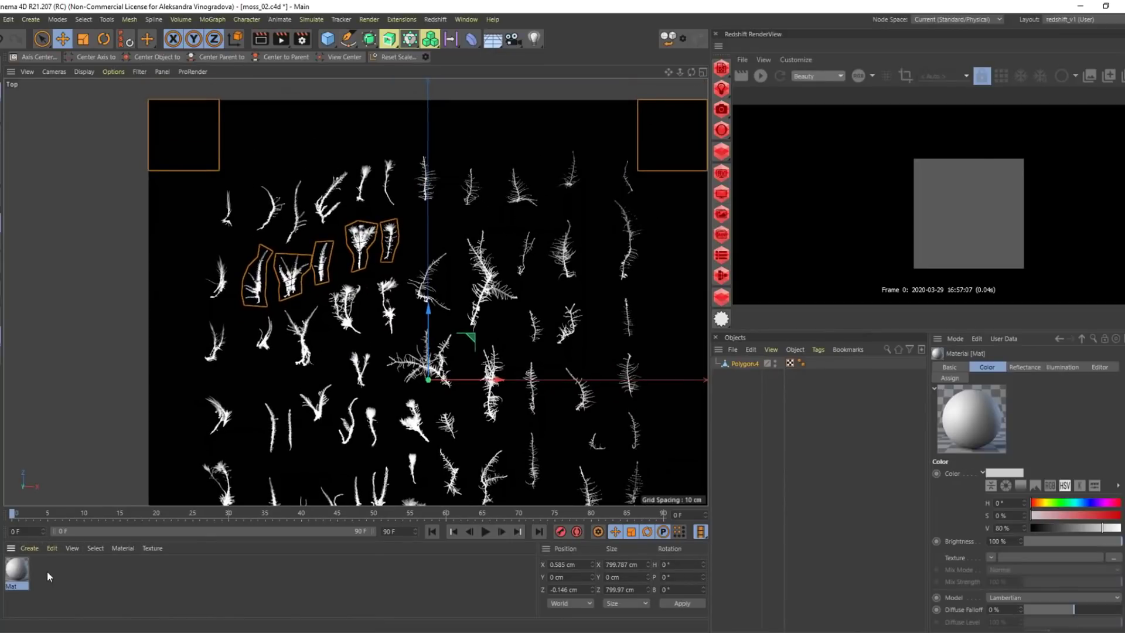
left_click_drag(758, 363, 759, 364)
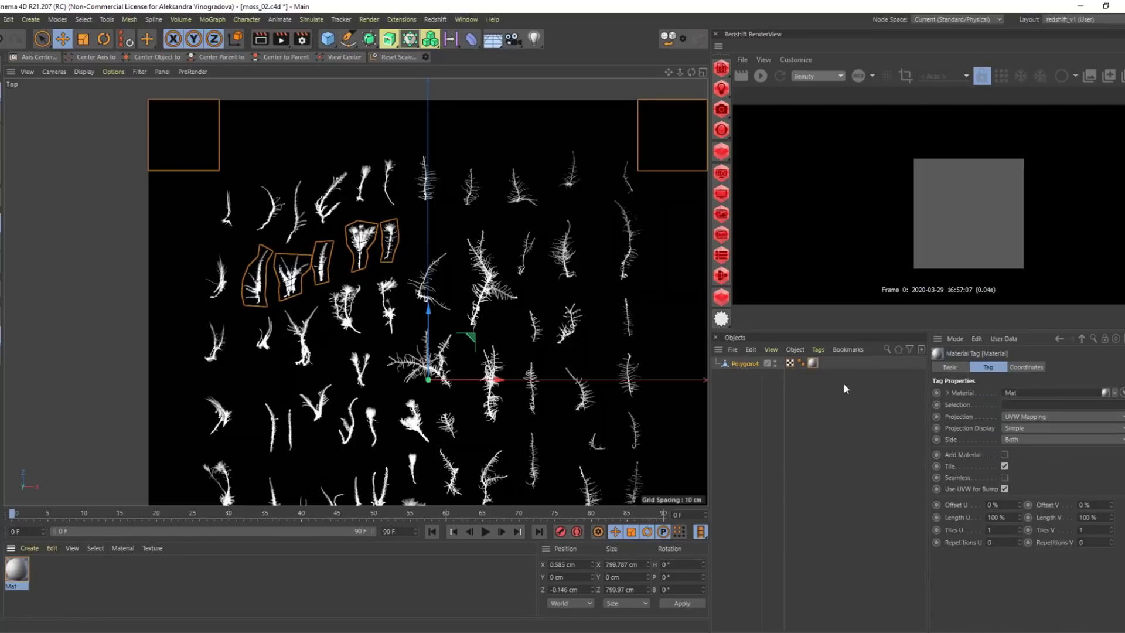
double_click(813, 363)
left_click(1114, 558)
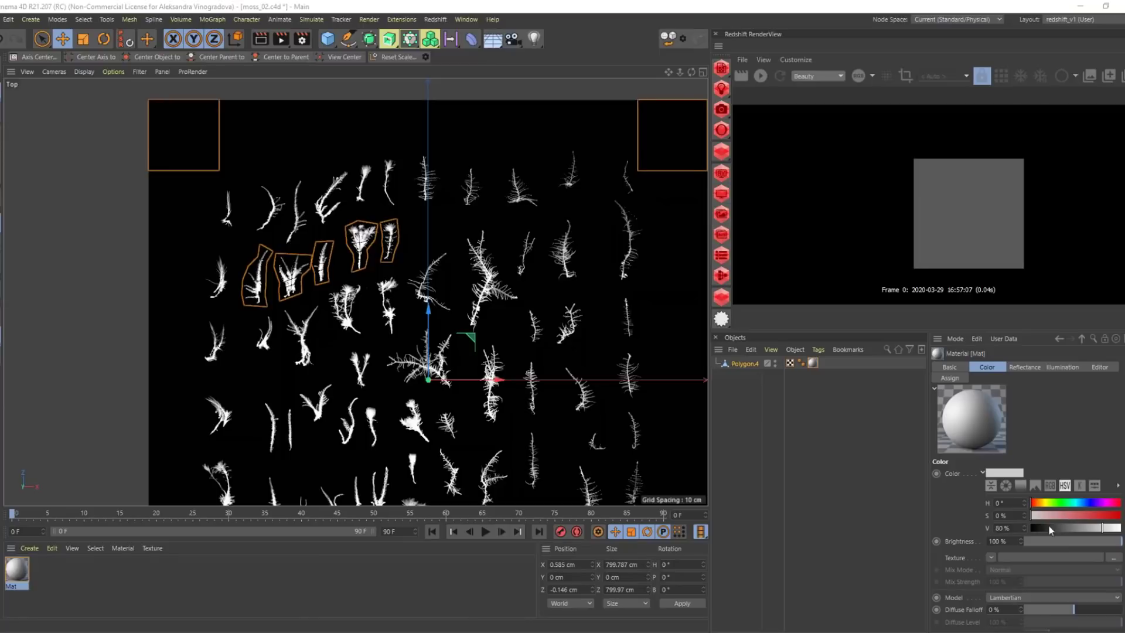
left_click(607, 98)
double_click(606, 97)
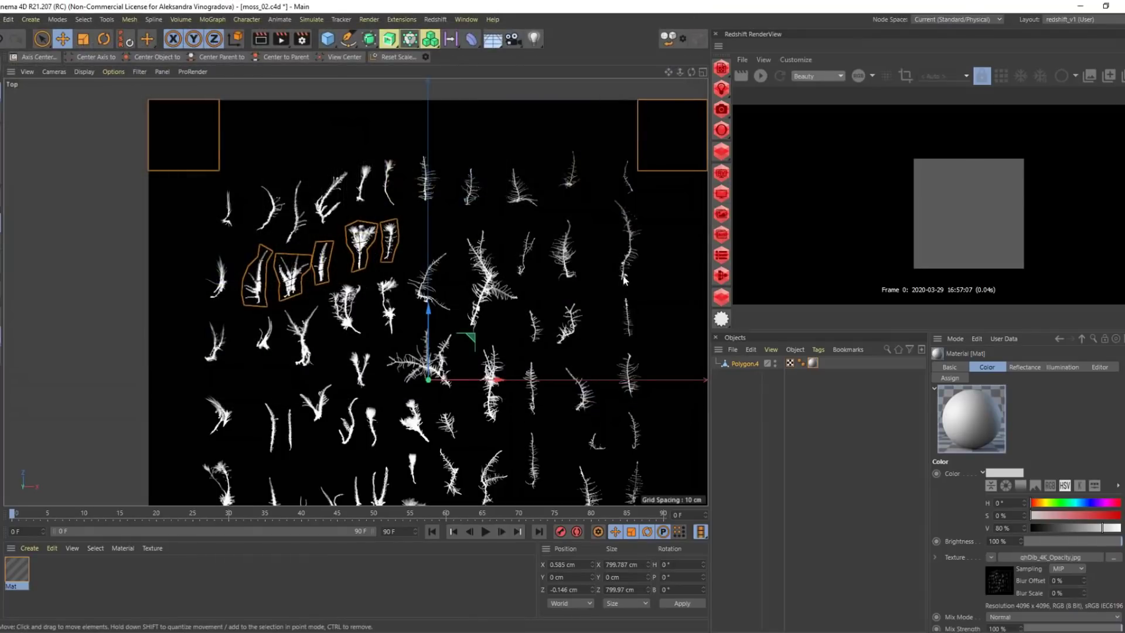
Show the merged object in the perspective view and set the material tag's projection to Flat
middle_click(414, 330)
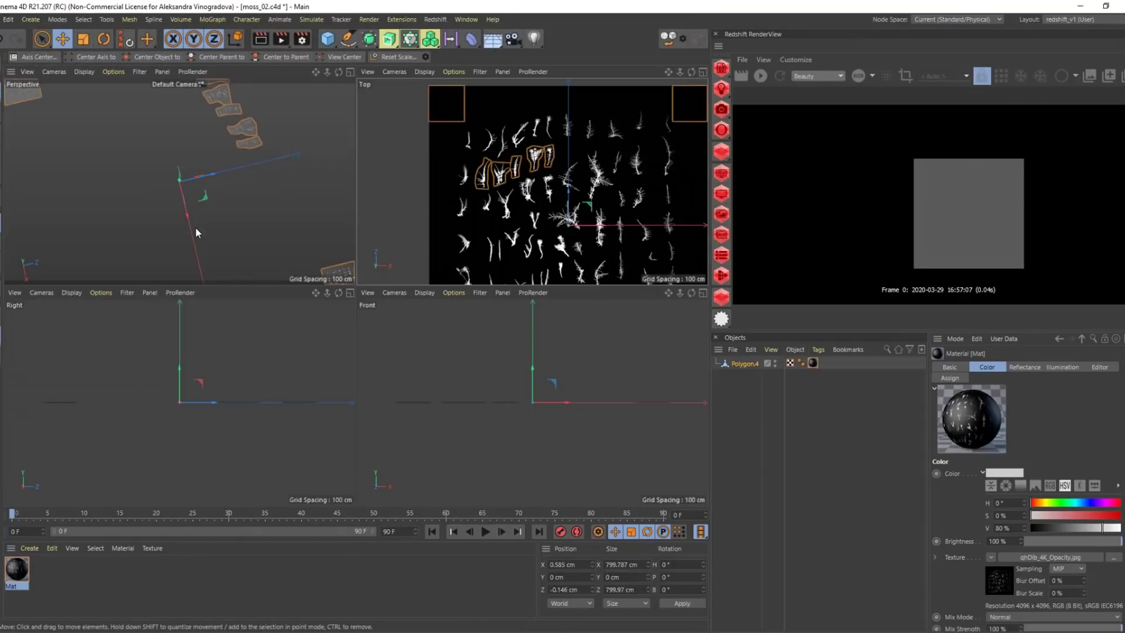
middle_click(195, 227)
left_click_drag(387, 240, 463, 264, "alt")
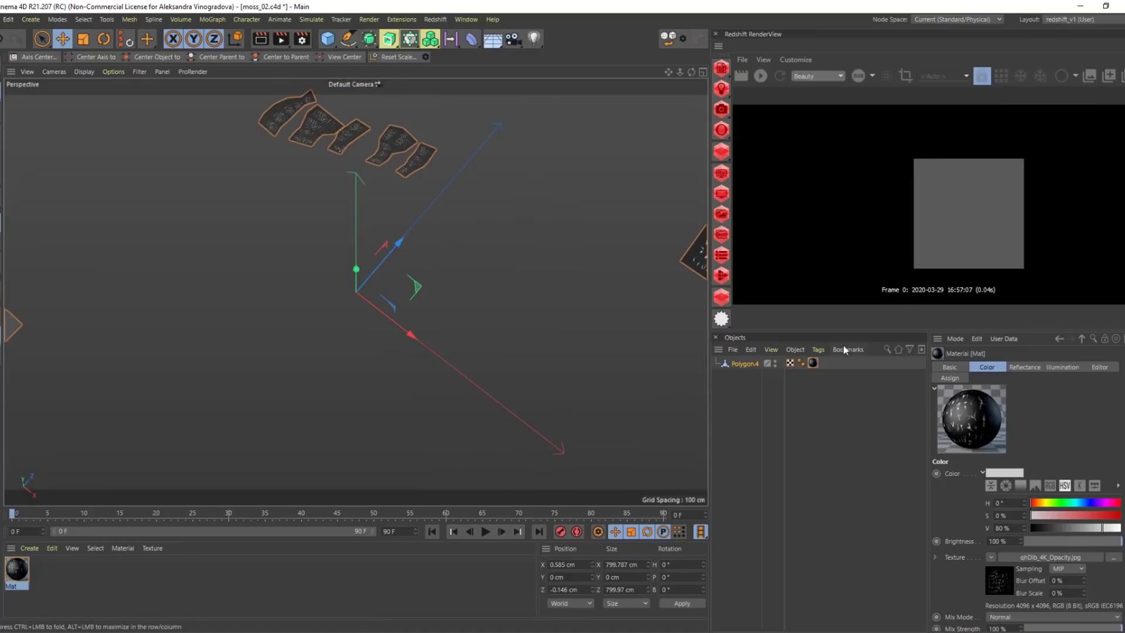
left_click(813, 363)
left_click(1027, 420)
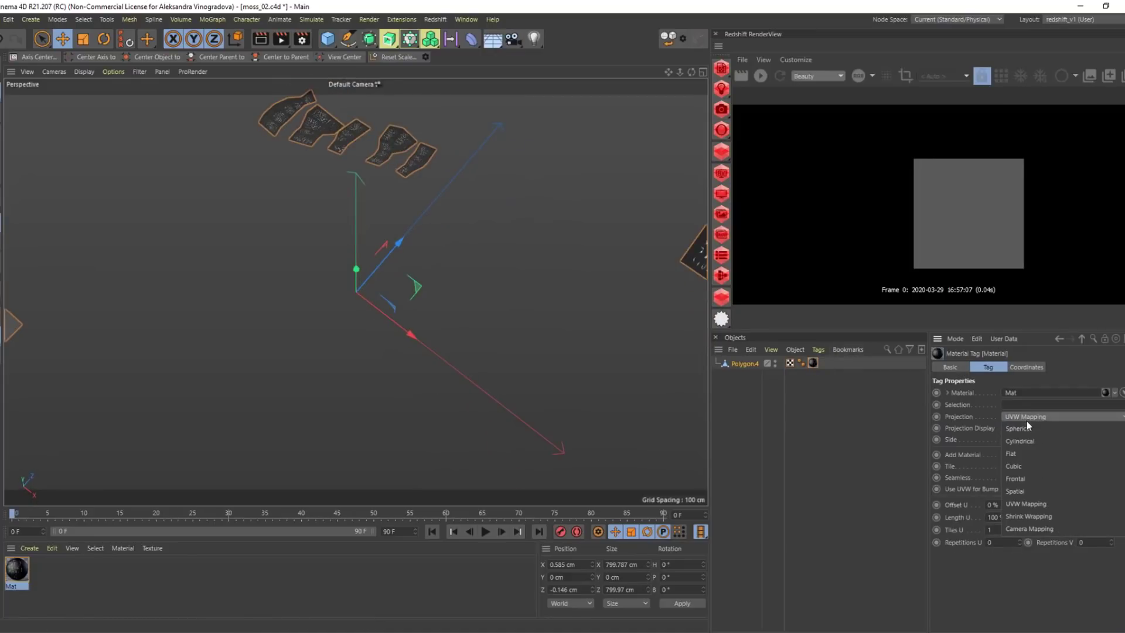
left_click(1028, 455)
Rotate the flat texture projection to a pitch of 90° so it lies parallel to the polygons
scroll(540, 258, "down", 3)
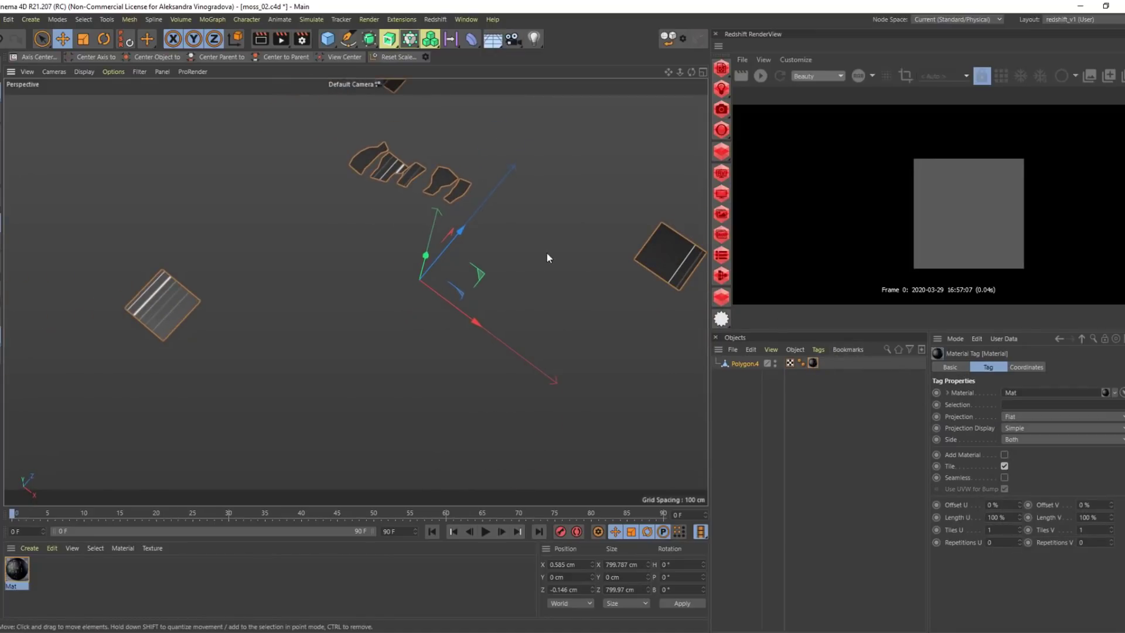
scroll(548, 254, "down", 2)
left_click_drag(351, 304, 375, 317, "alt")
key("r")
middle_click_drag(355, 292, 384, 221, "alt")
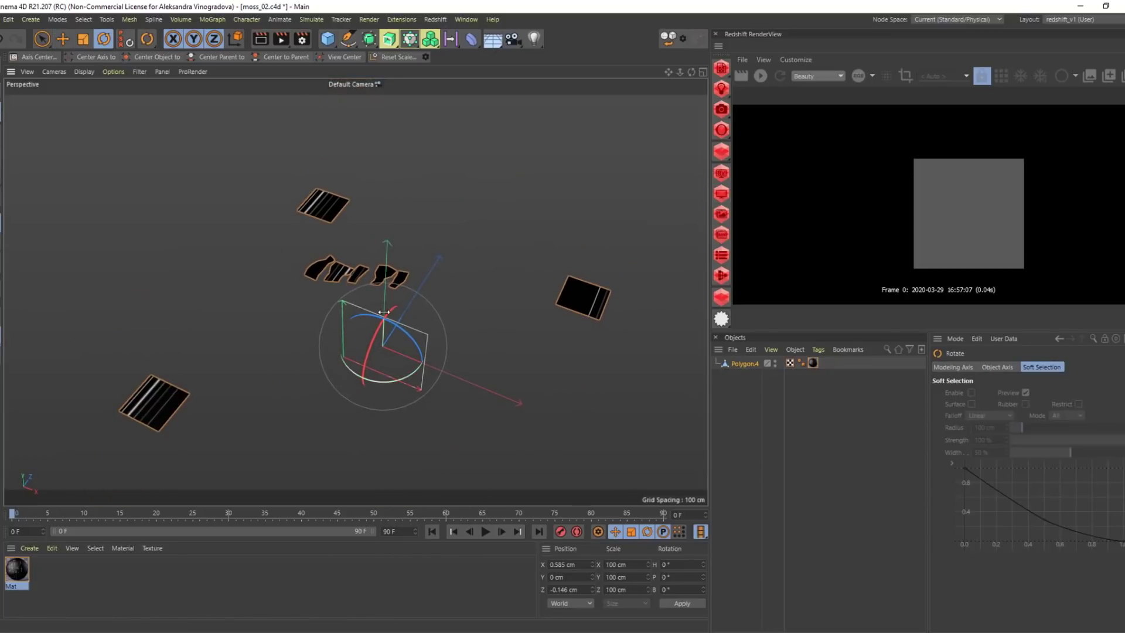
left_click_drag(388, 309, 375, 328)
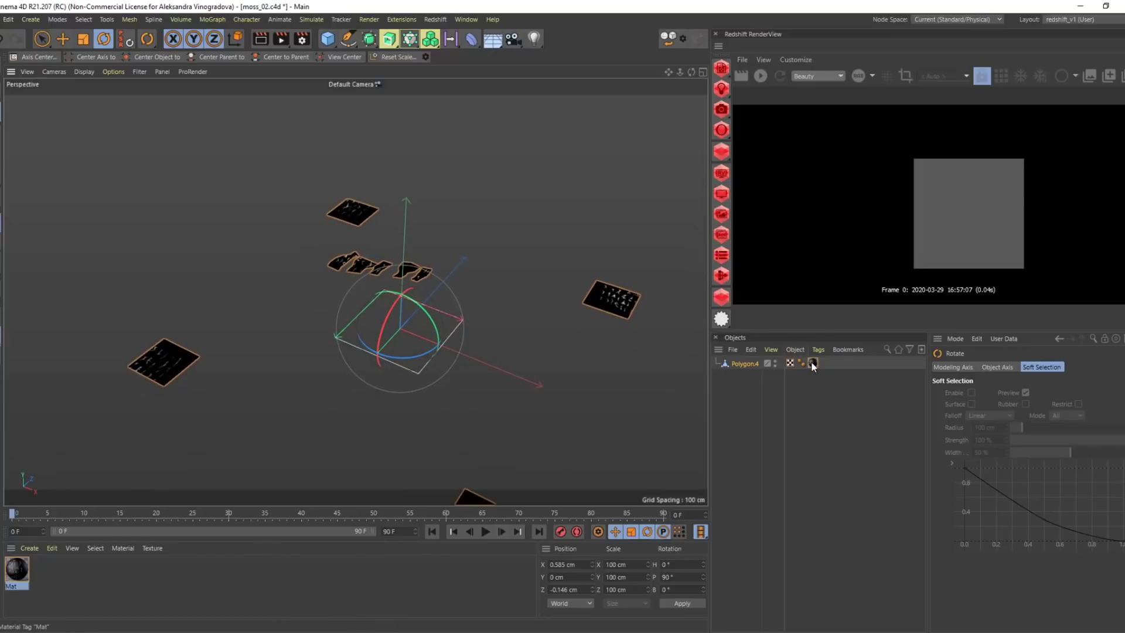
Fit the material tag's flat texture projection to the merged polygon object
right_click(812, 364)
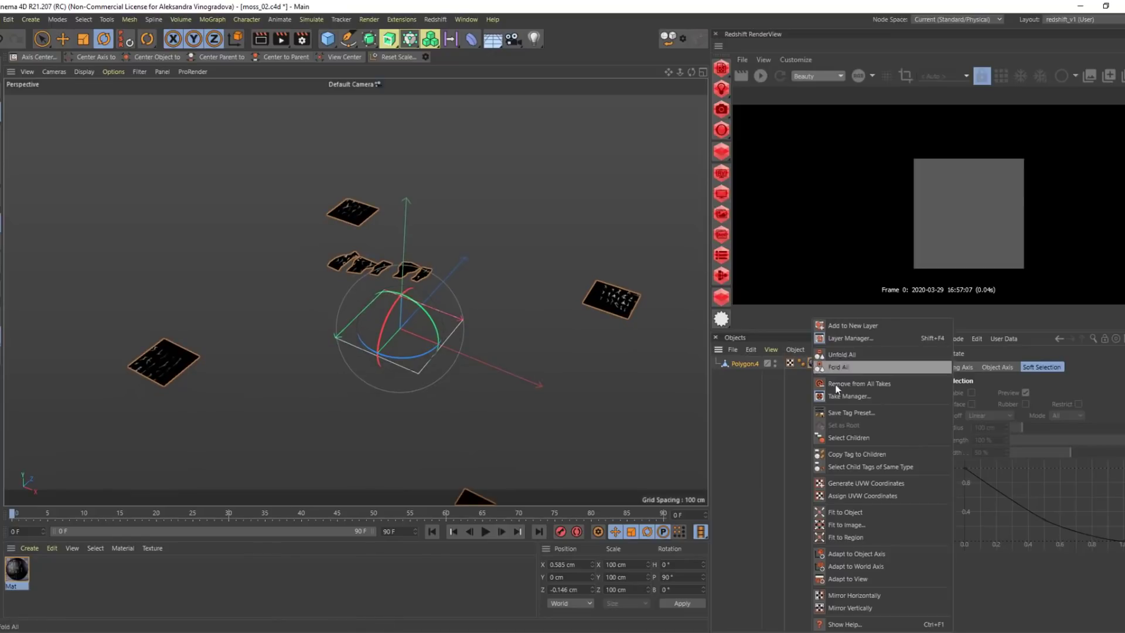
left_click(856, 513)
scroll(417, 337, "up", 3)
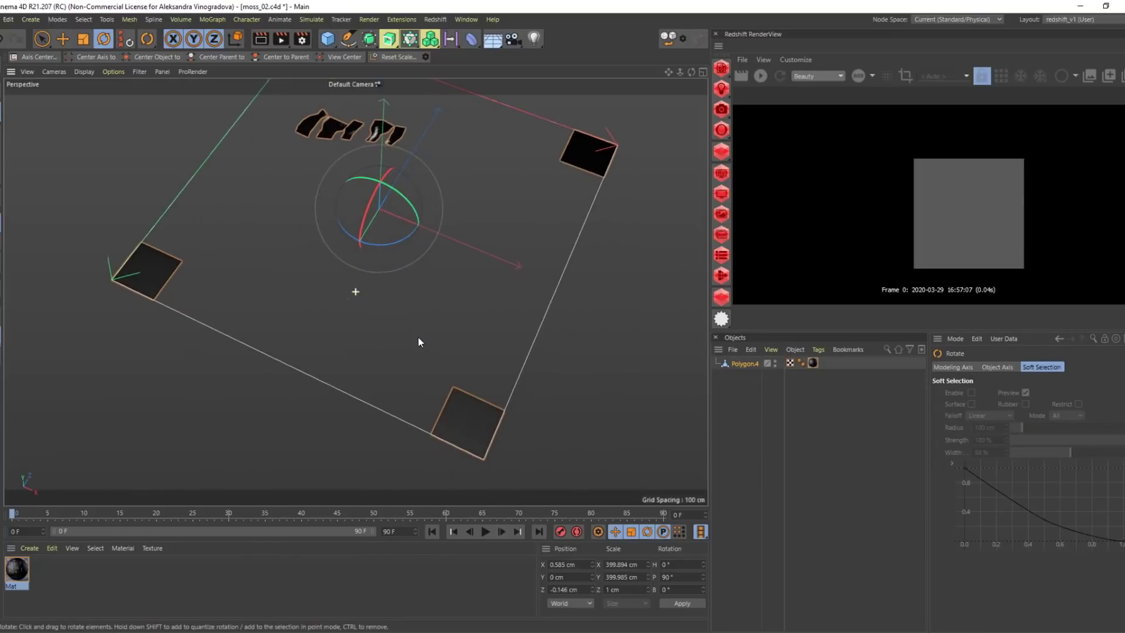
Rotate the fitted projection to a pitch of -90° and a bank of 0° so the moss texture lines up with the traced strips
left_click_drag(419, 341, 448, 342, "alt")
key("ctrl+z")
left_click_drag(395, 269, 533, 374)
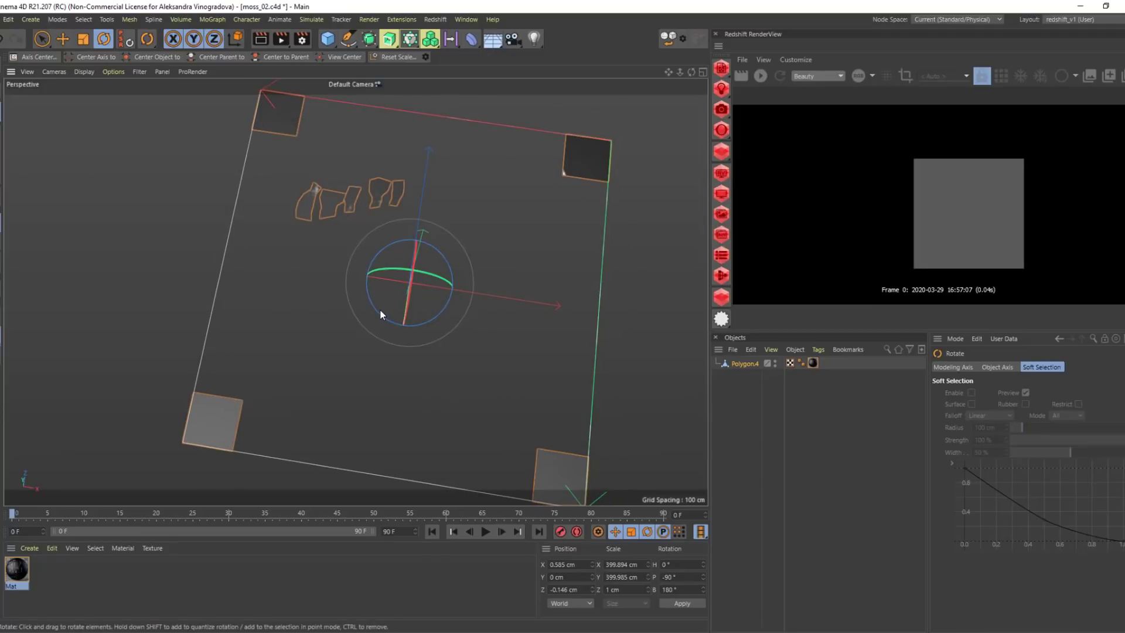
left_click_drag(381, 314, 426, 255)
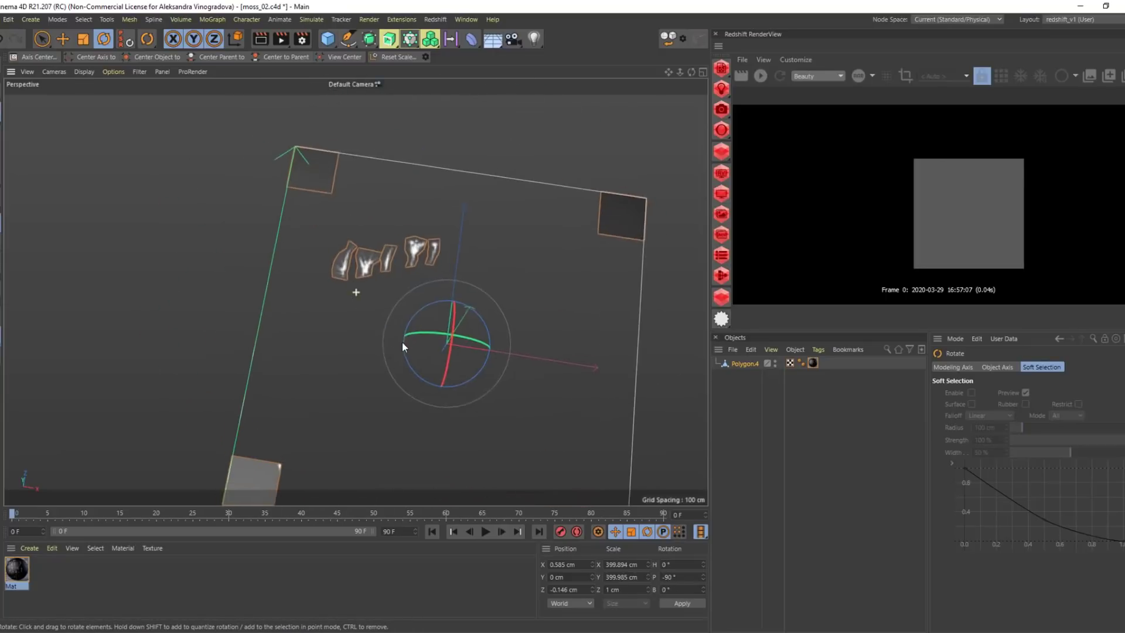
scroll(430, 241, "up", 5)
left_click_drag(420, 369, 528, 311, "alt")
Generate UVW coordinates from the flat projection on the material tag
right_click(812, 363)
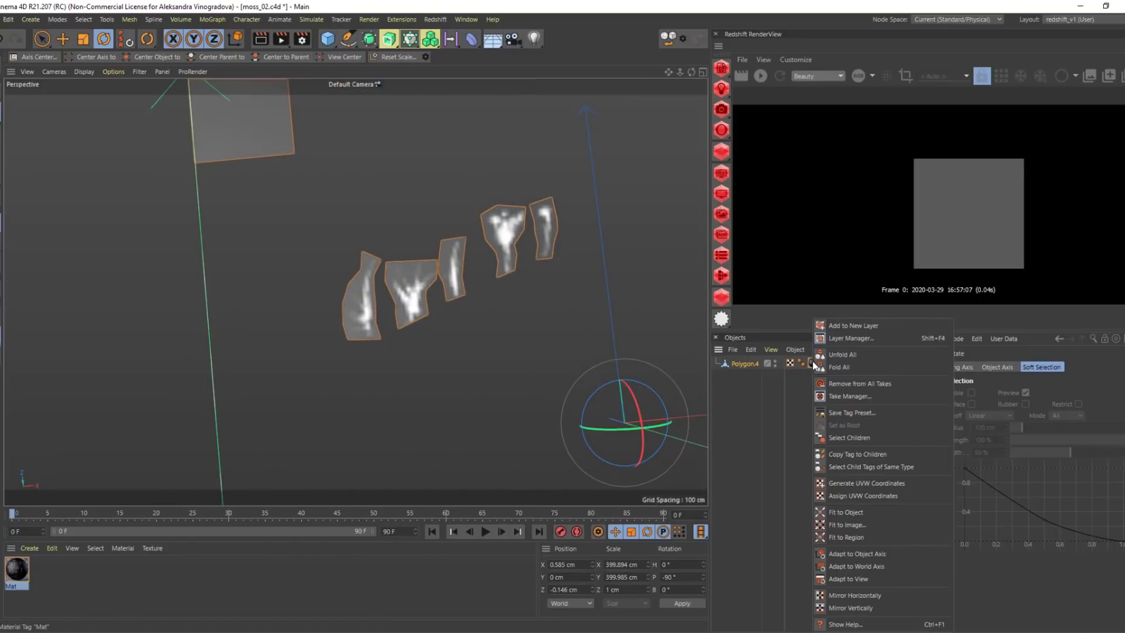
left_click(846, 482)
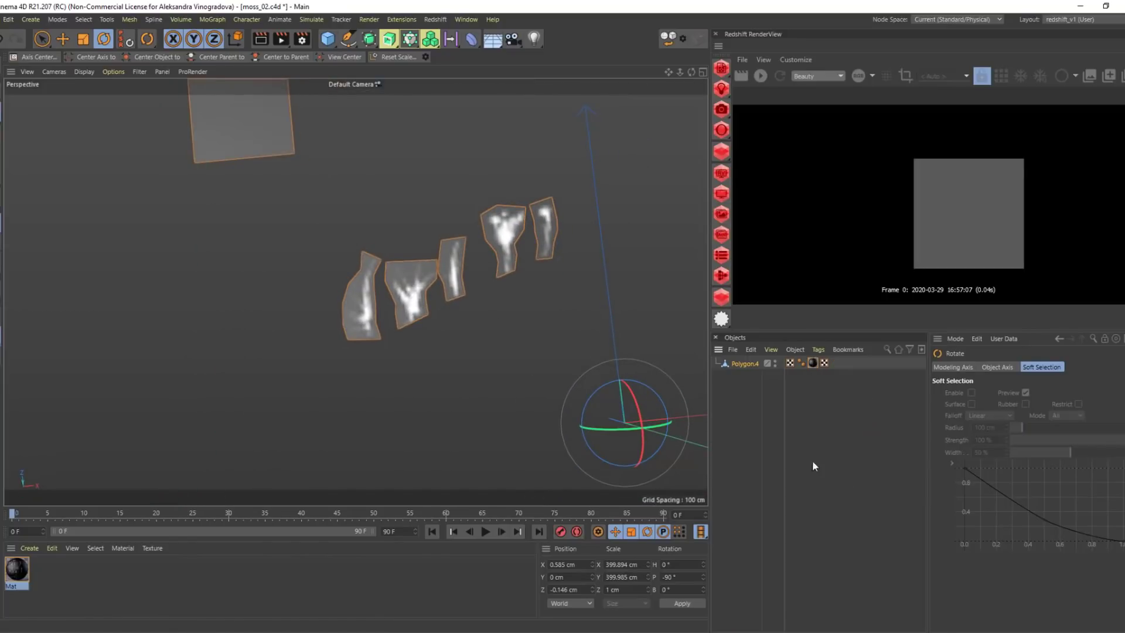
left_click_drag(464, 276, 469, 266, "alt")
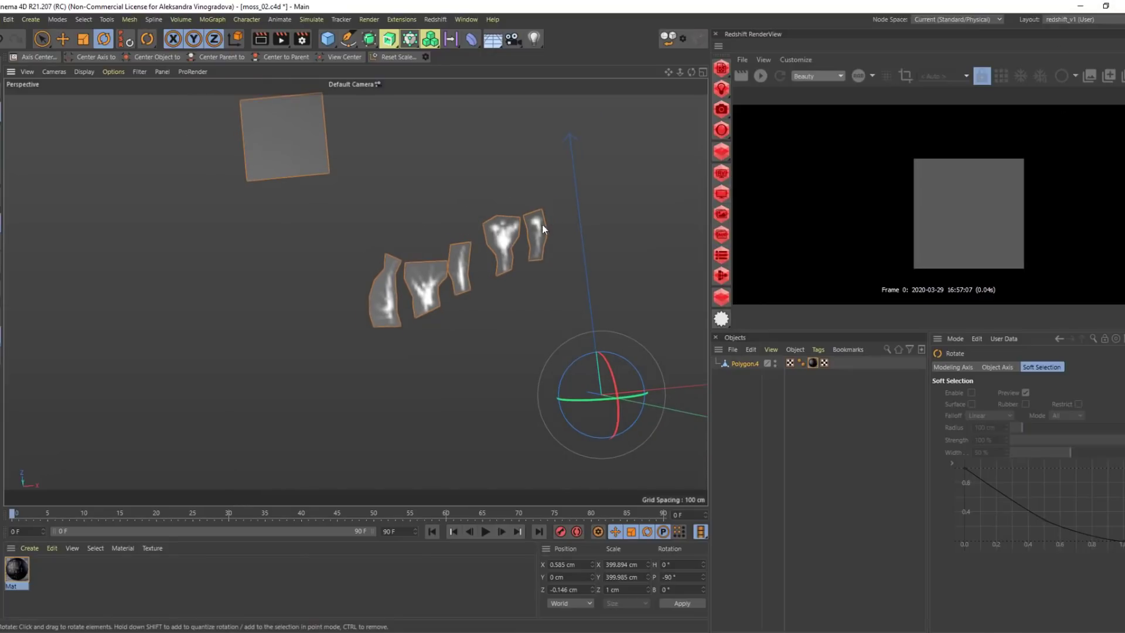
Delete the points of the corner squares, keeping only the five traced moss strips
middle_click_drag(578, 257, 549, 330, "alt")
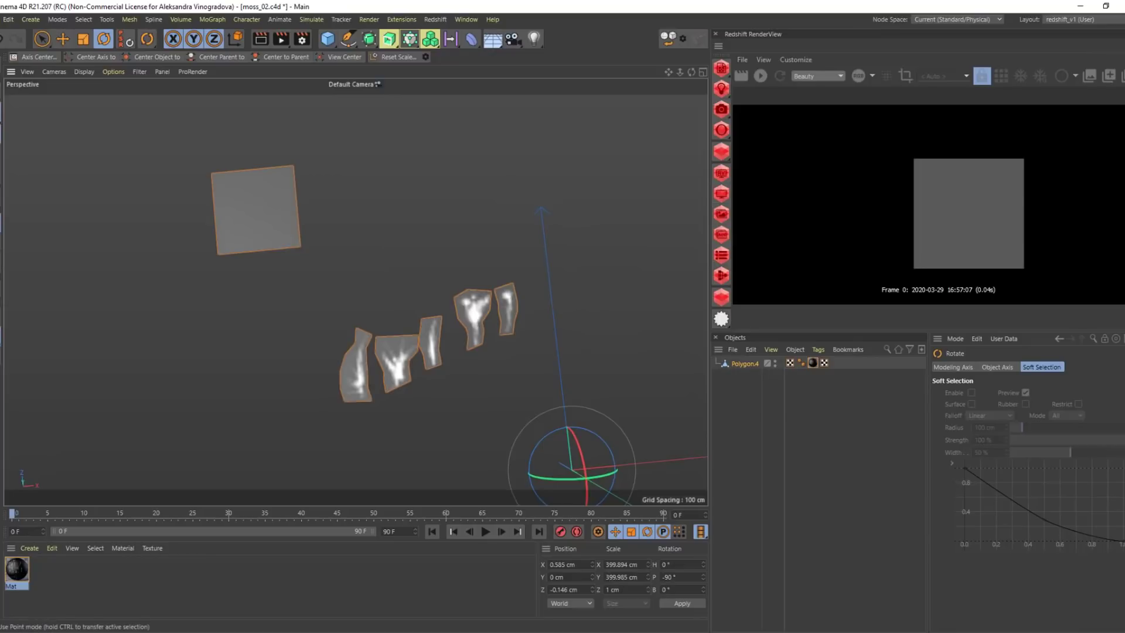
left_click(0, 133)
key("0")
left_click_drag(174, 138, 364, 262)
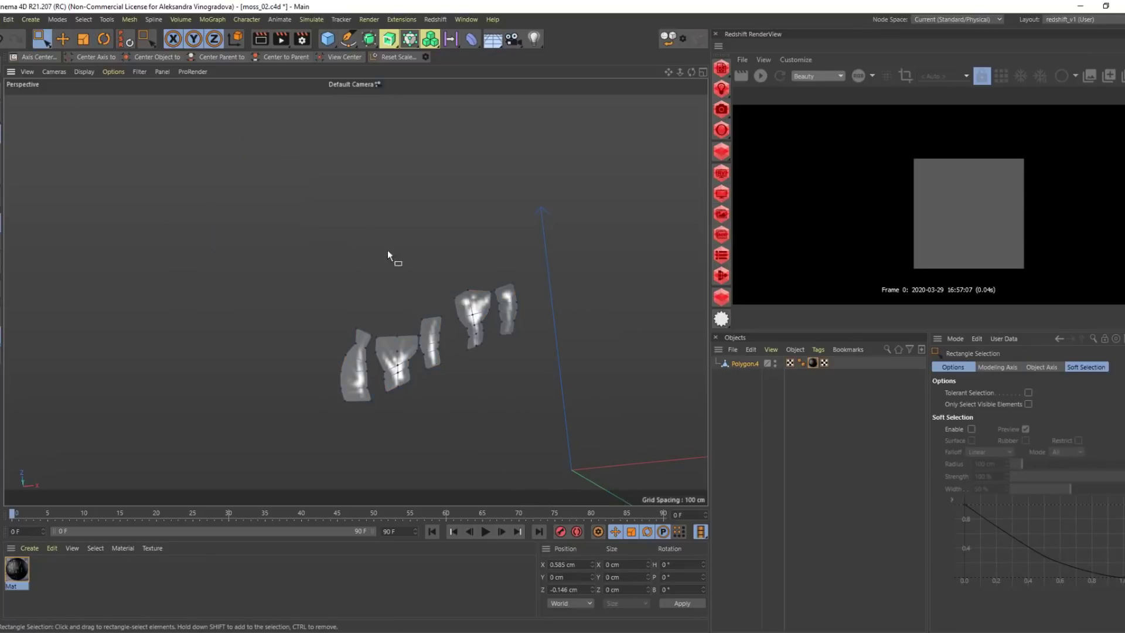
left_click_drag(548, 235, 627, 499, "alt")
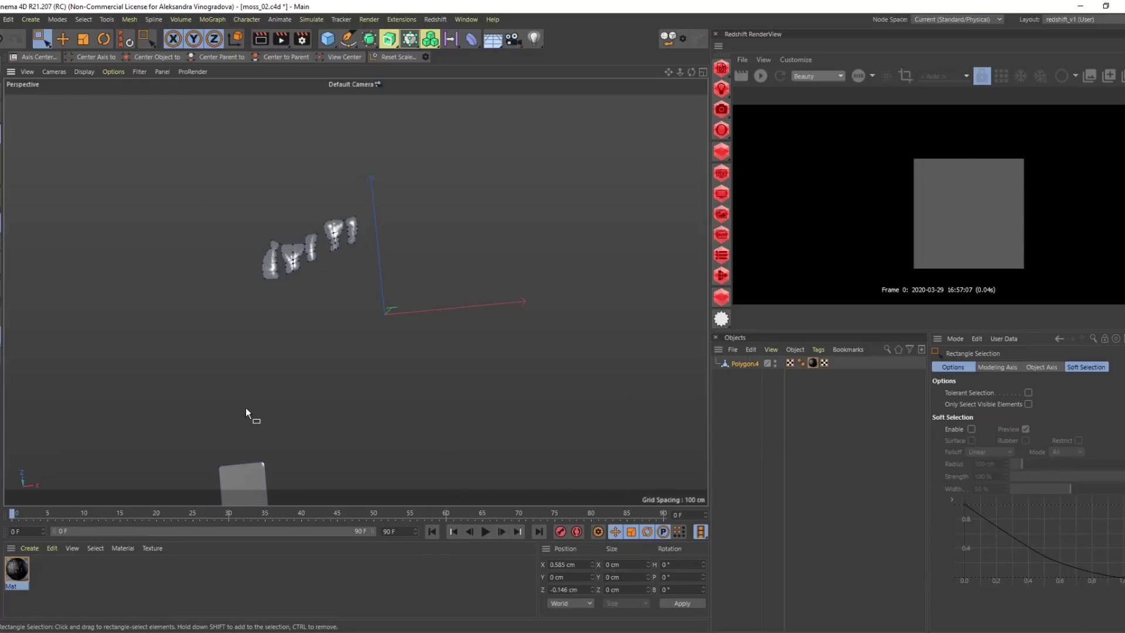
middle_click_drag(246, 409, 269, 386, "alt")
left_click_drag(213, 414, 320, 506)
key("Delete")
right_click_drag(287, 248, 409, 244, "alt")
Split the moss strips into separate objects with Polygon Groups to Objects
key("e")
left_click(738, 364)
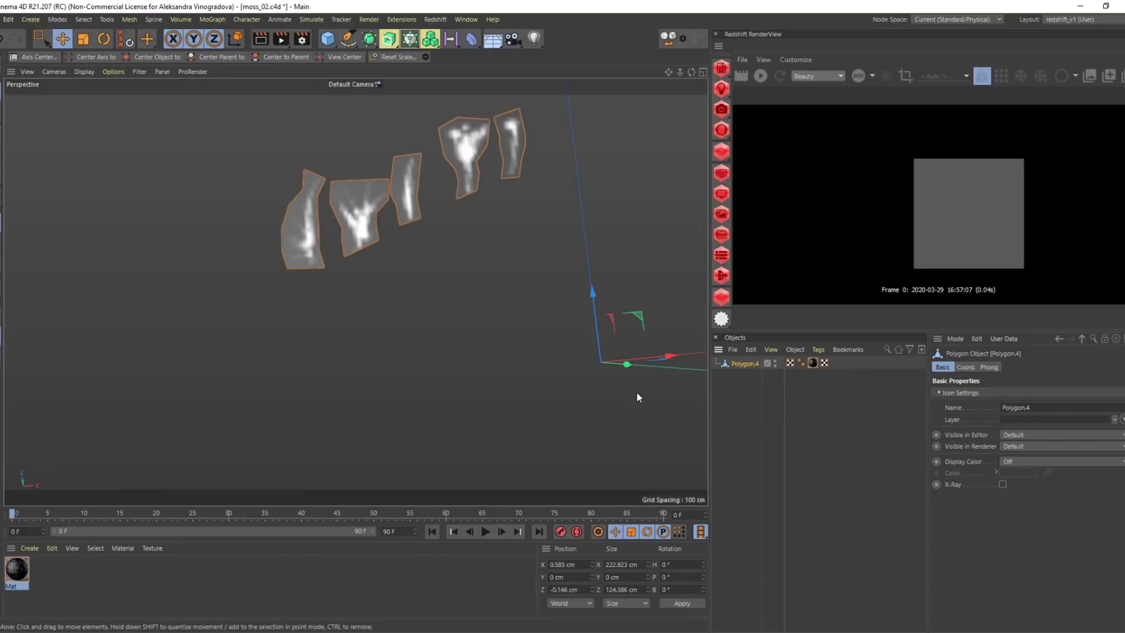
key("shift+c")
type("gr")
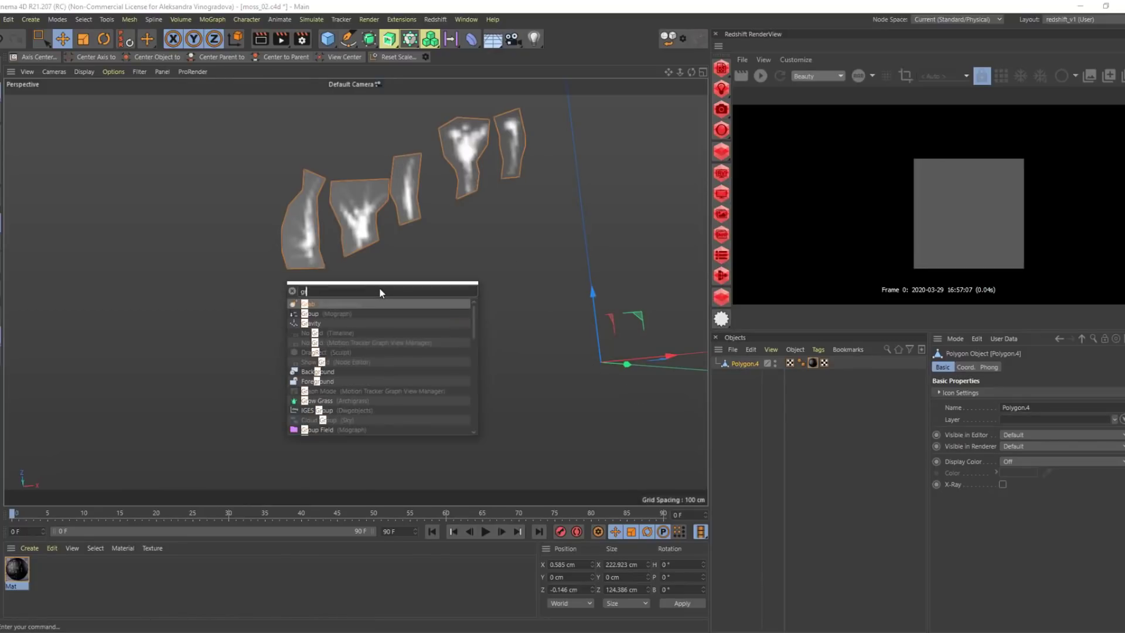
type("oups")
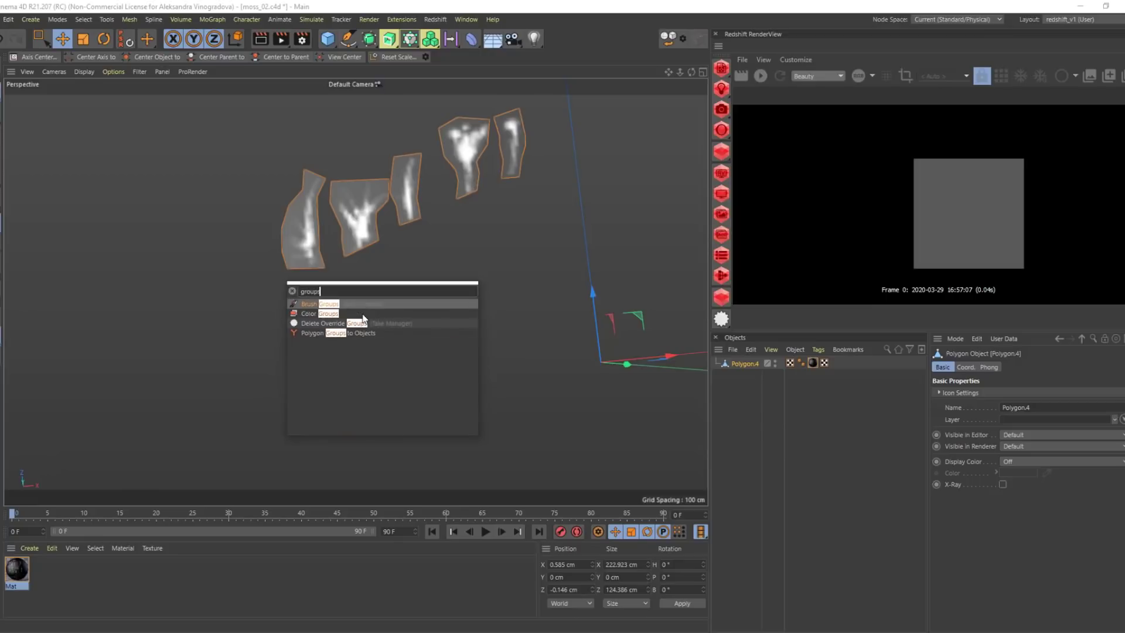
left_click(304, 333)
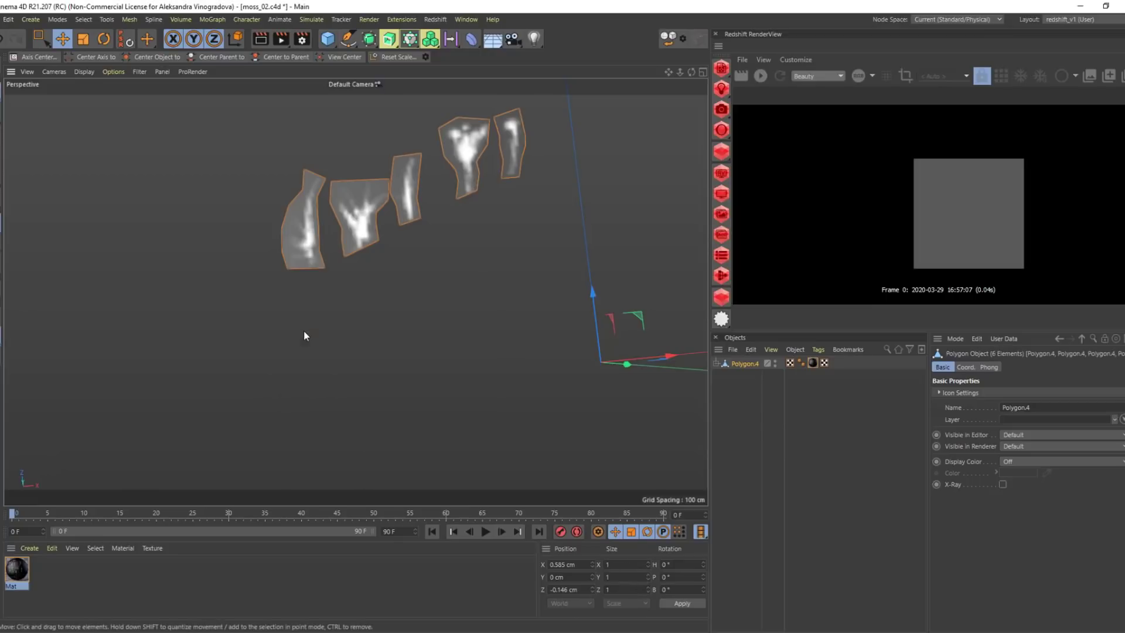
Move the five strip objects out of their parent and delete the leftover parent object
left_click(754, 376)
left_click(747, 420, "shift")
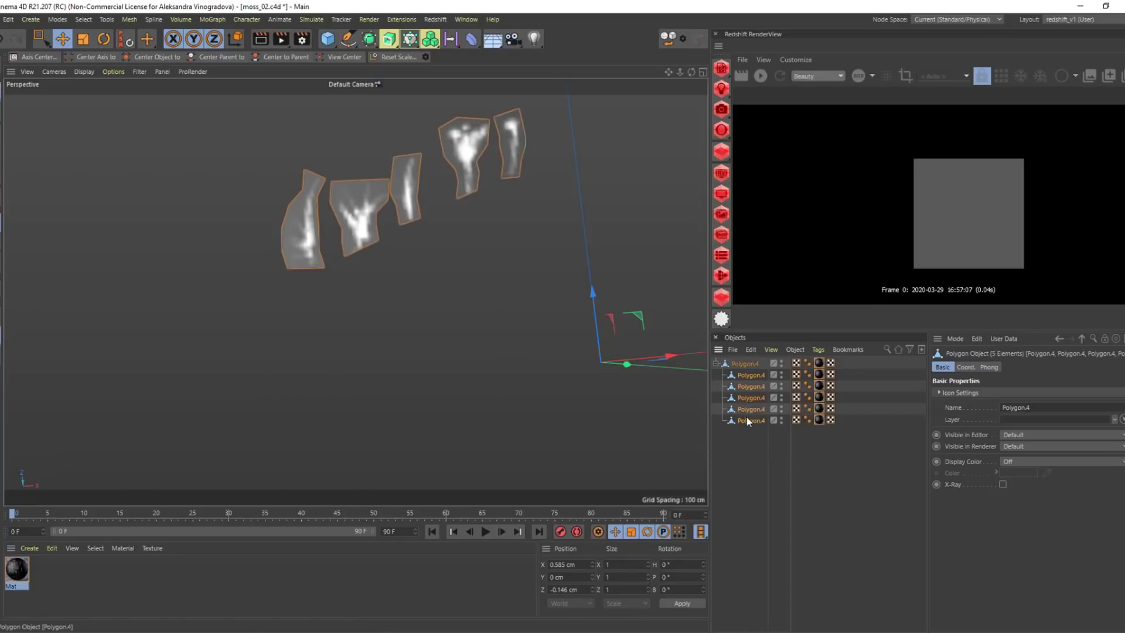
left_click_drag(750, 363, 746, 385)
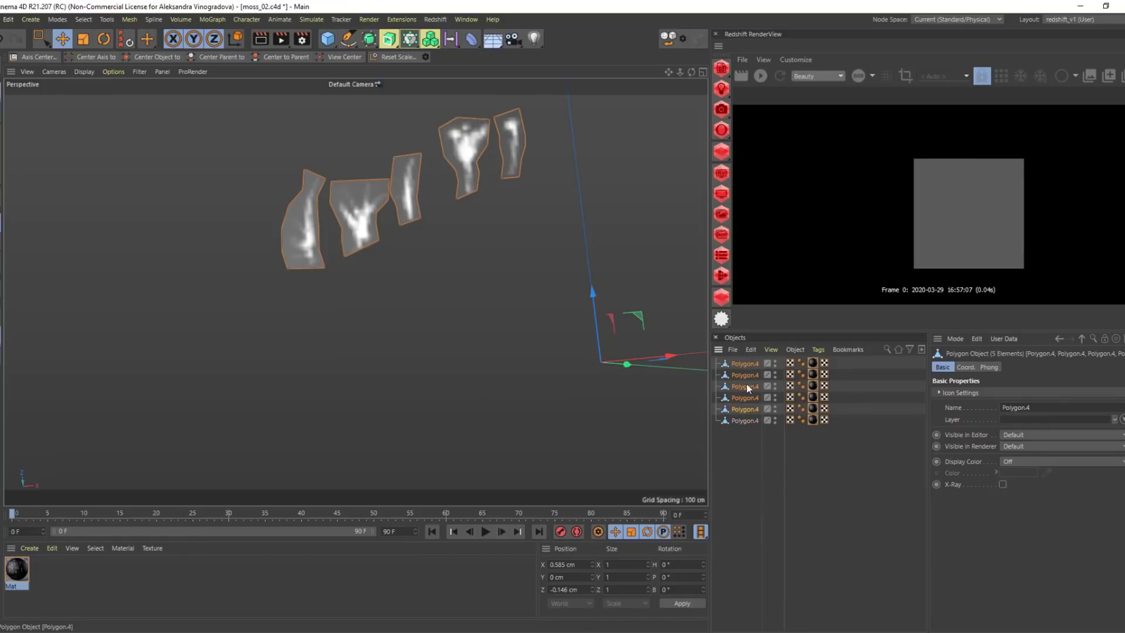
left_click(739, 417)
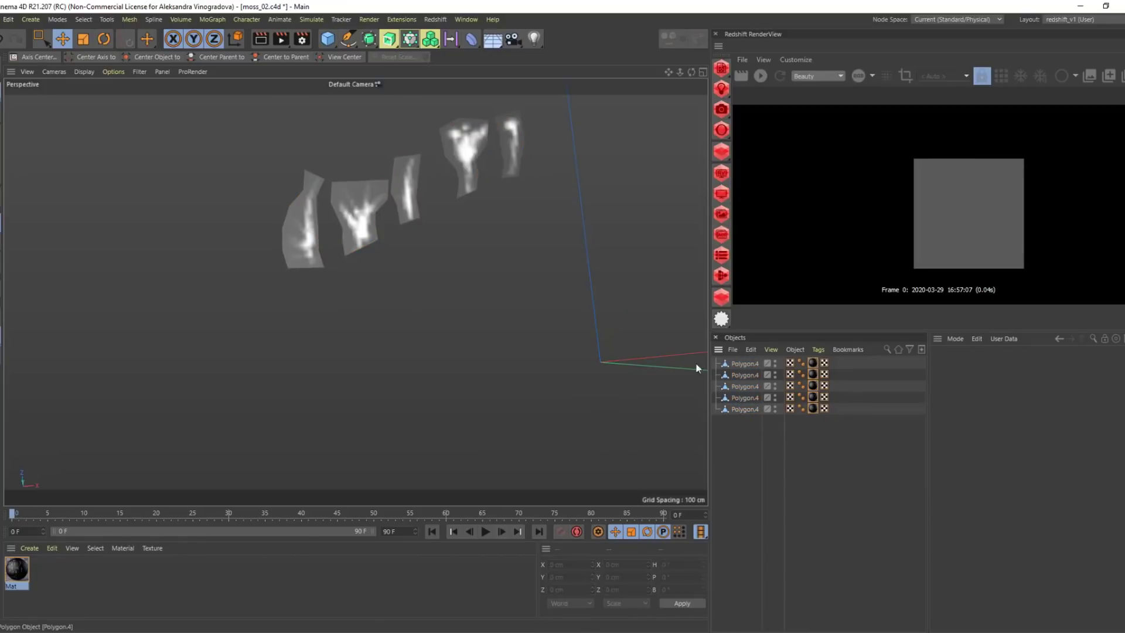
Center the axis of all five strip objects to their own geometry
left_click(744, 366)
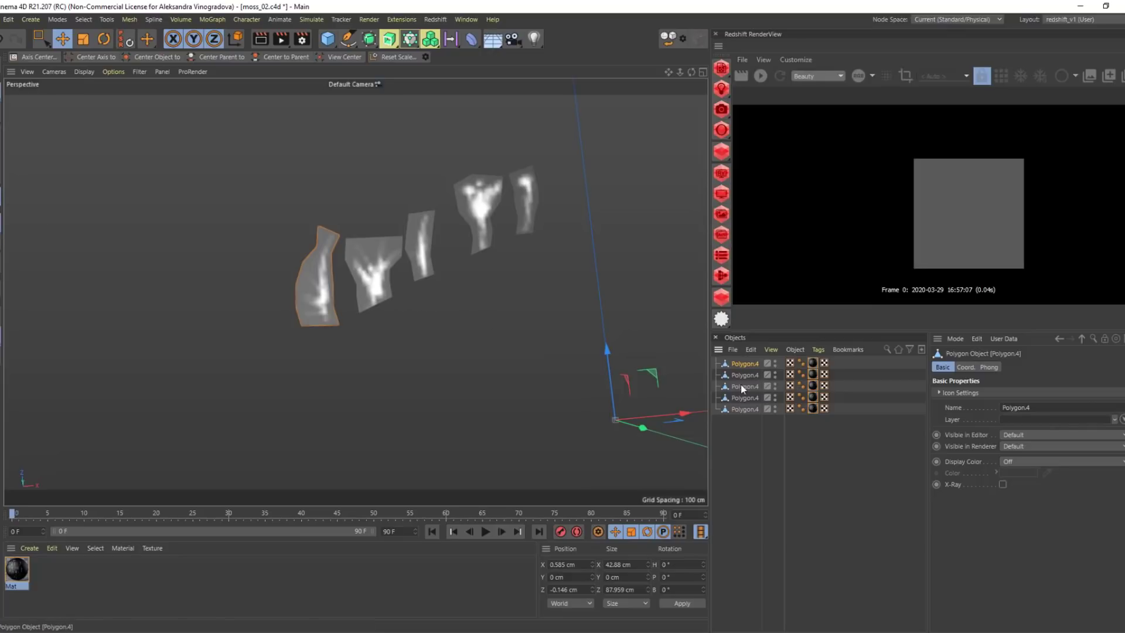
key("ctrl+a")
left_click(101, 58)
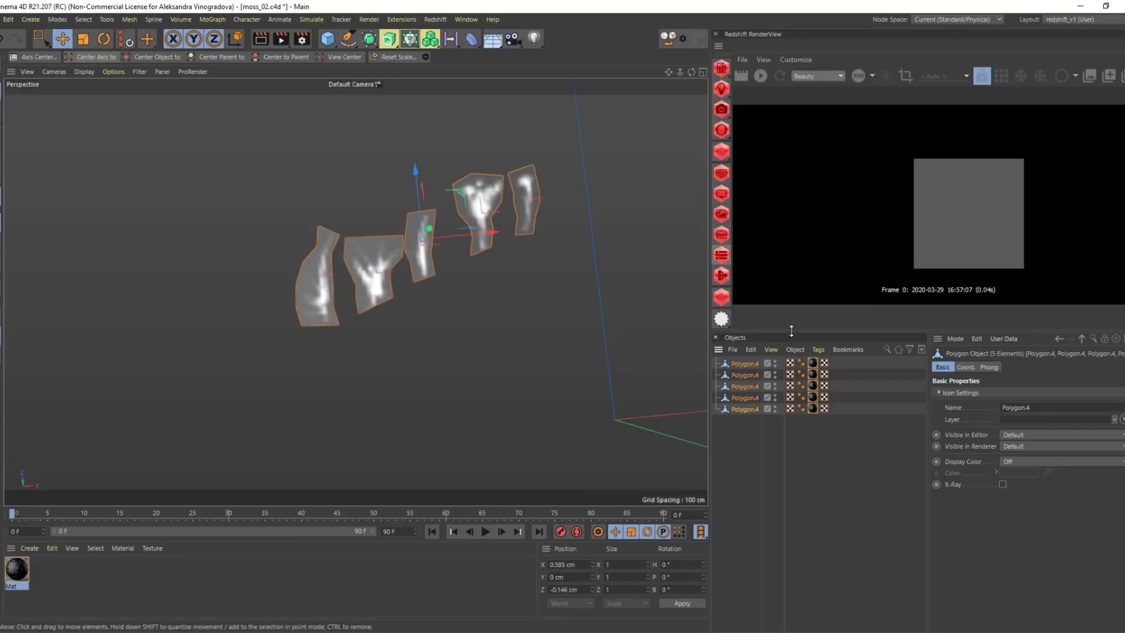
Move each strip object's axis down to the base of its sprig
left_click(745, 364)
left_click_drag(312, 209, 318, 245)
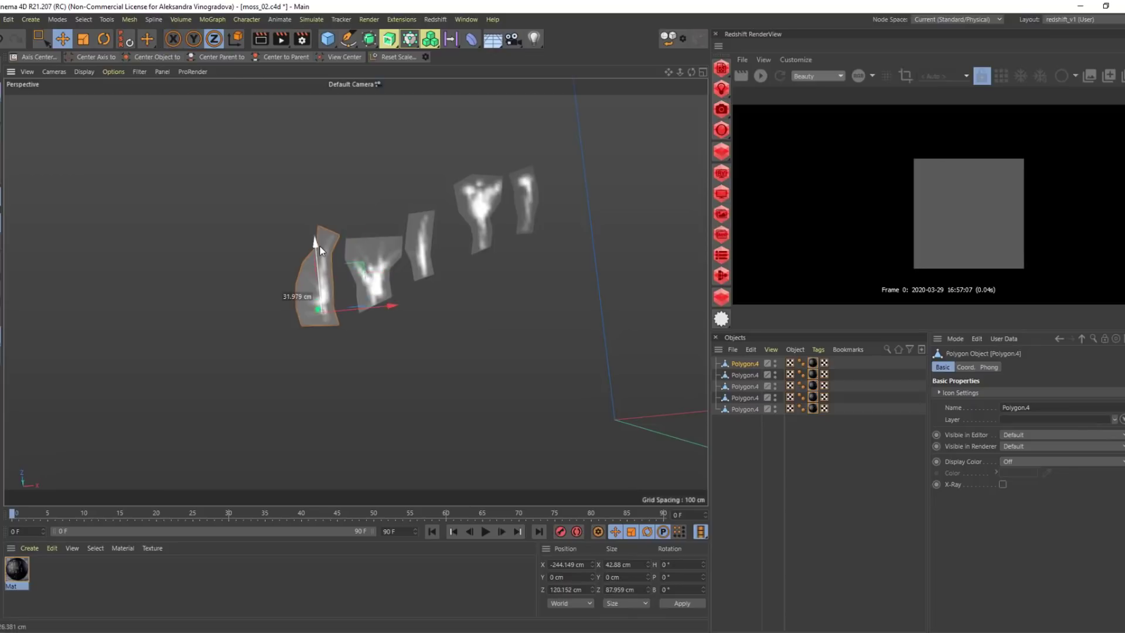
left_click(747, 376)
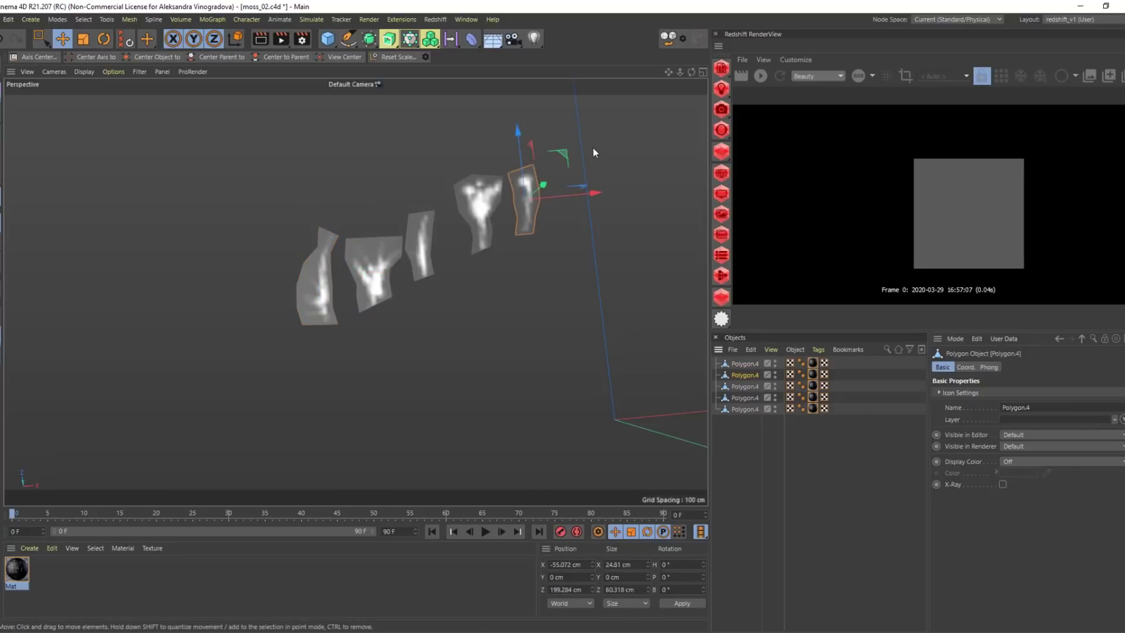
left_click_drag(562, 159, 413, 256)
left_click(747, 387)
left_click(753, 409)
Bend the wide moss strip beside the curved end strip by moving its end and inner edges vertically
scroll(364, 265, "up", 3)
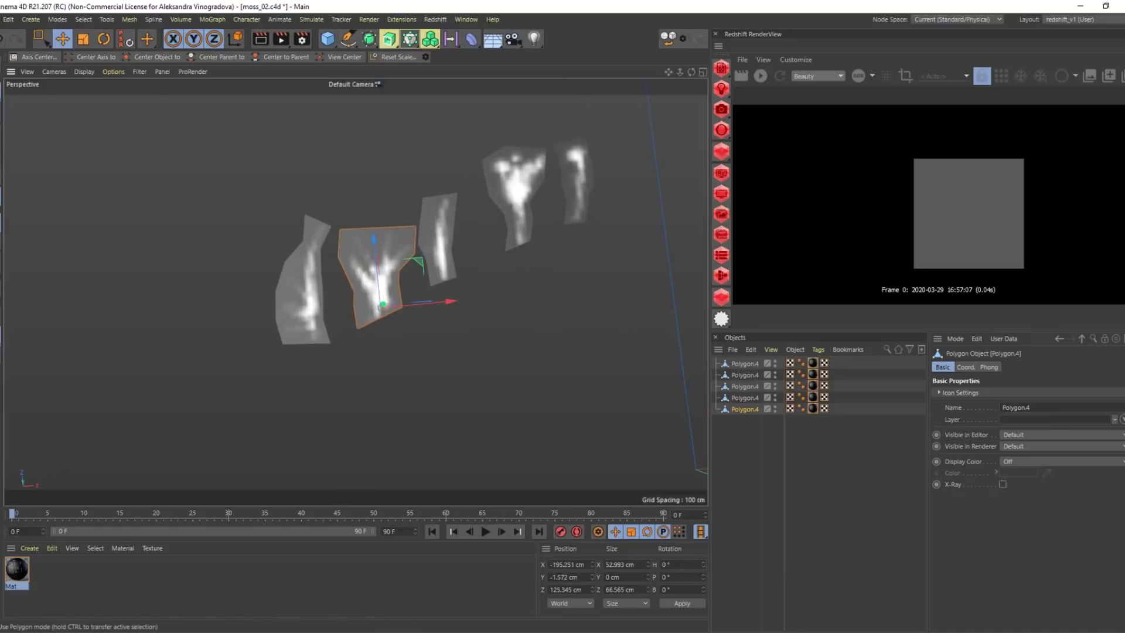
left_click(1, 133)
left_click_drag(315, 331, 338, 243, "alt")
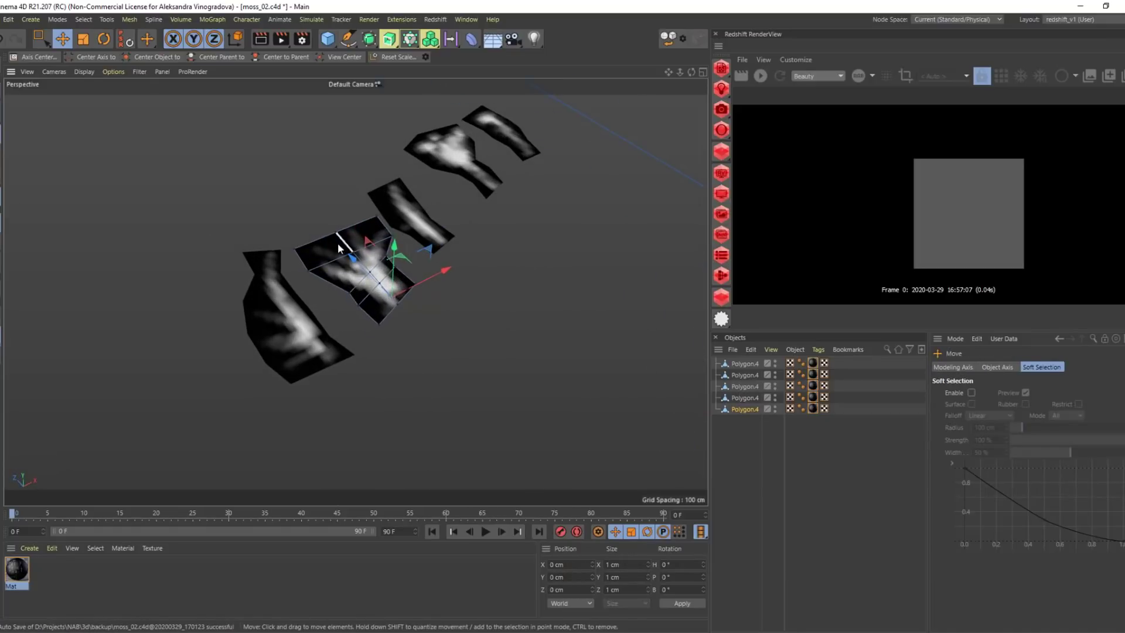
left_click(326, 243)
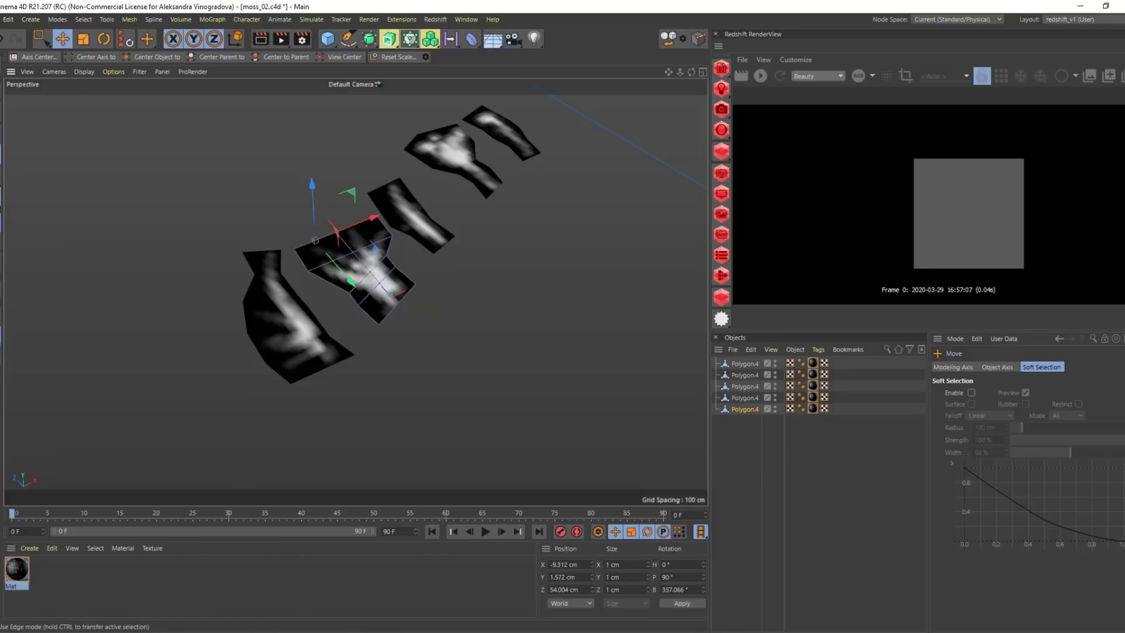
left_click(1, 199)
left_click(320, 243)
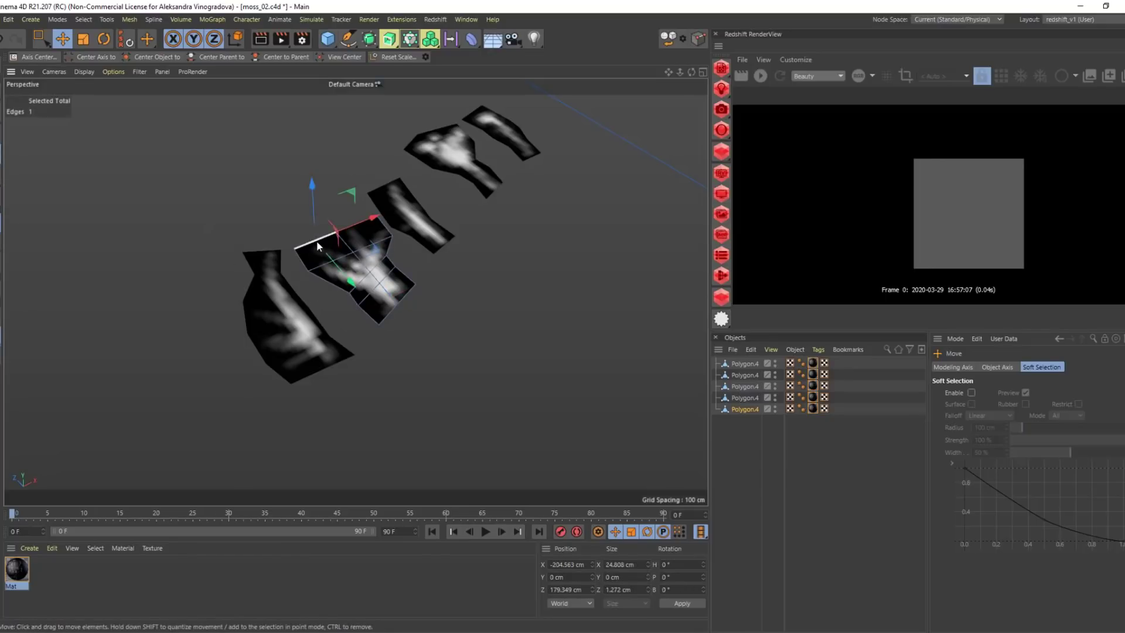
left_click_drag(311, 195, 381, 201)
left_click(378, 264)
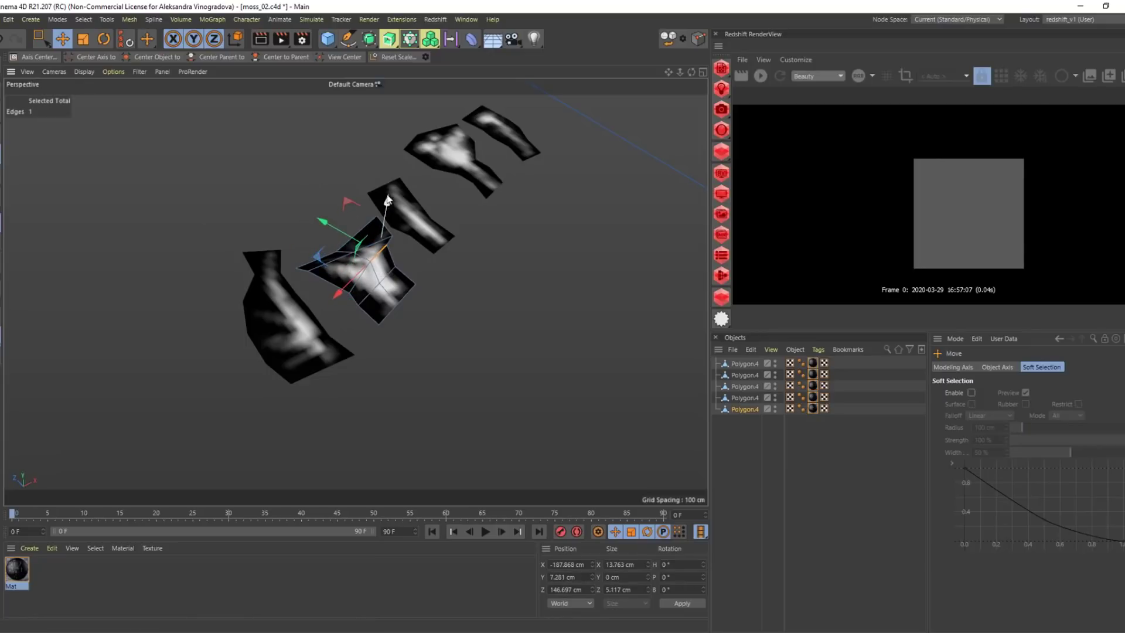
left_click(516, 237)
Select all five strip objects and bend the large curved end strip by moving its edges vertically
left_click(737, 365, "shift")
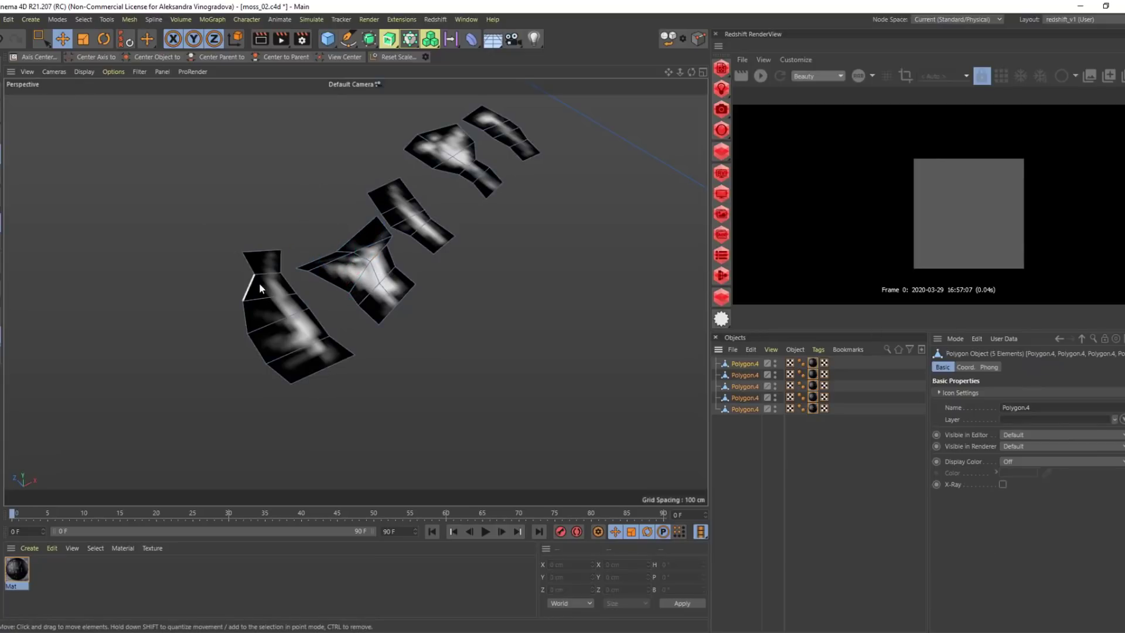
left_click(261, 251)
mouse_move(257, 216)
left_mouse_down()
mouse_move(267, 266)
mouse_move(337, 269)
mouse_move(287, 262)
mouse_move(263, 230)
left_mouse_up()
left_click(259, 301)
left_click(321, 317)
left_click_drag(322, 317, 367, 315, "alt")
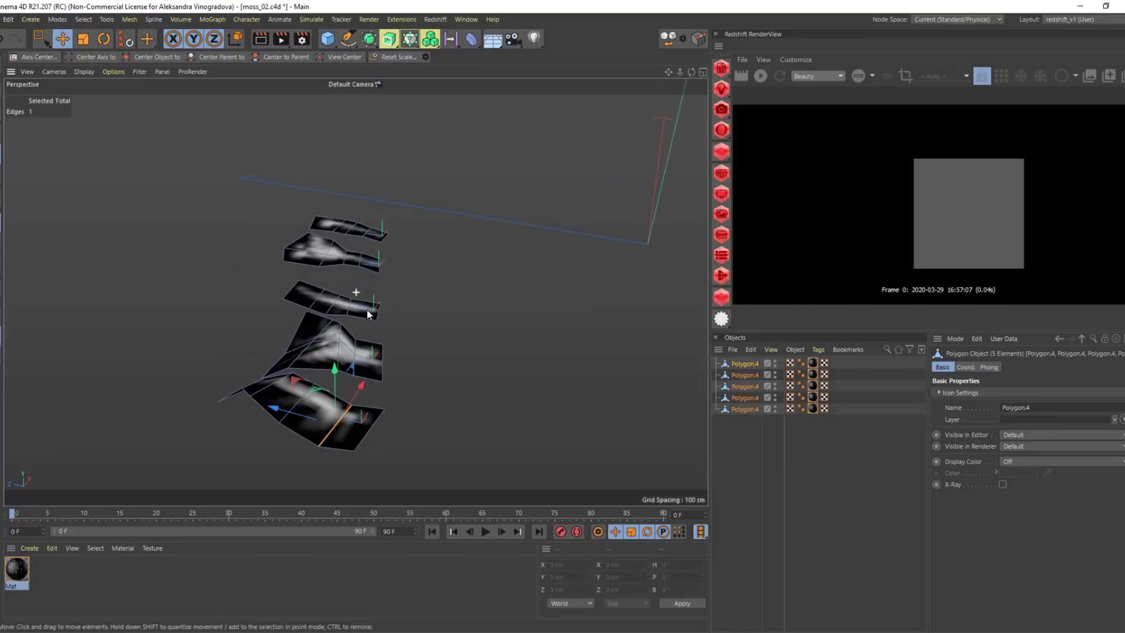
Bend the three remaining moss strips by moving their inner edges vertically, then return to whole-object editing
left_click(317, 302)
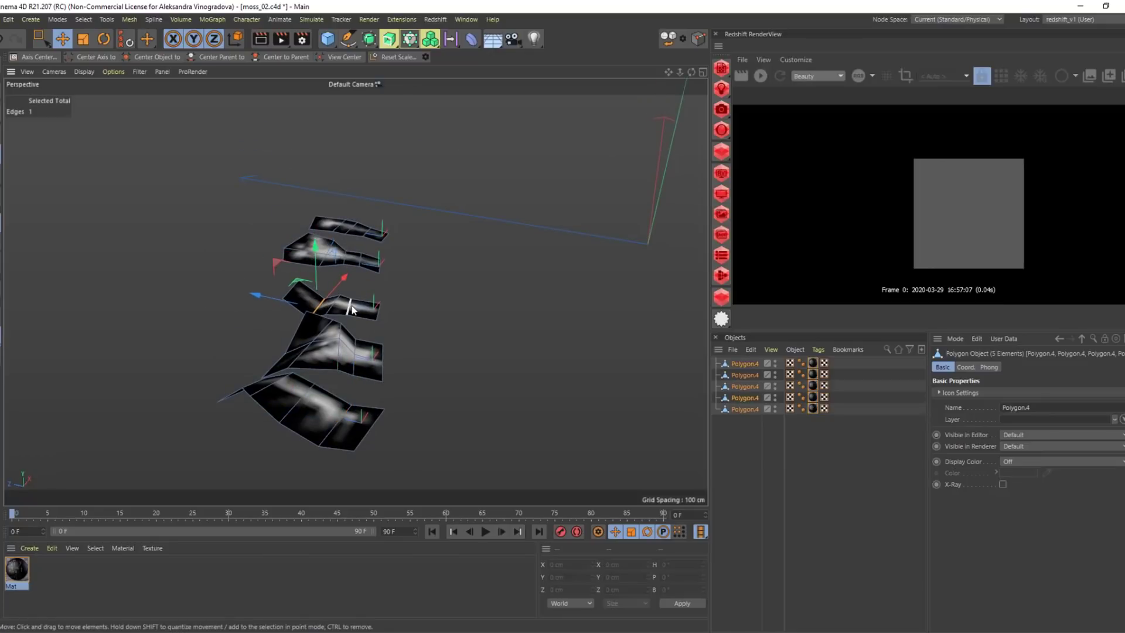
left_click(321, 266)
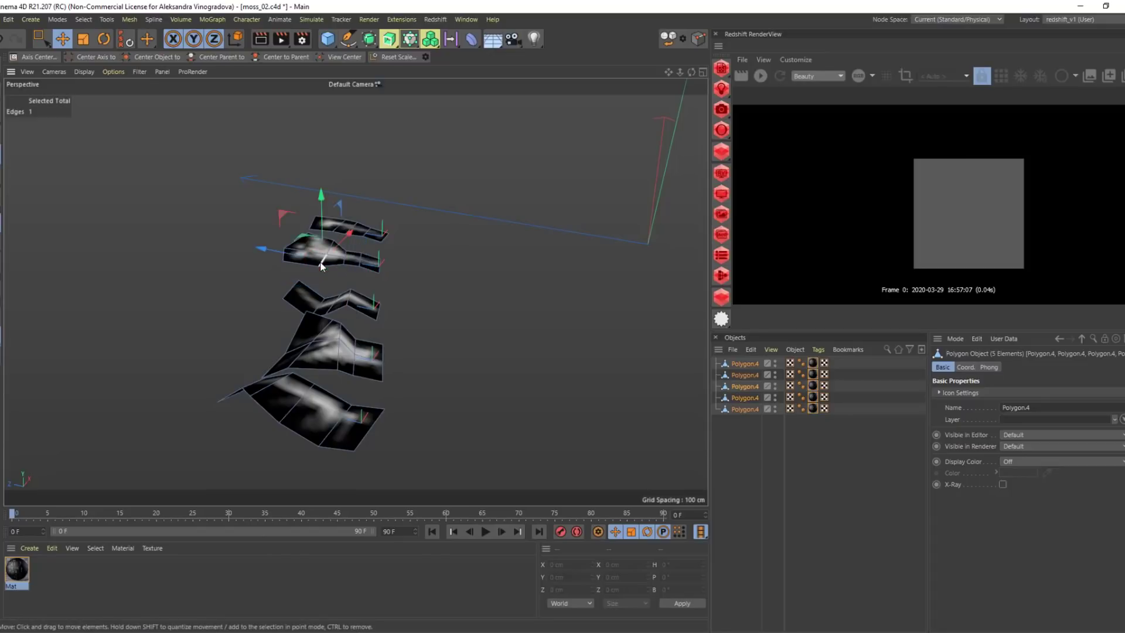
left_click(358, 265)
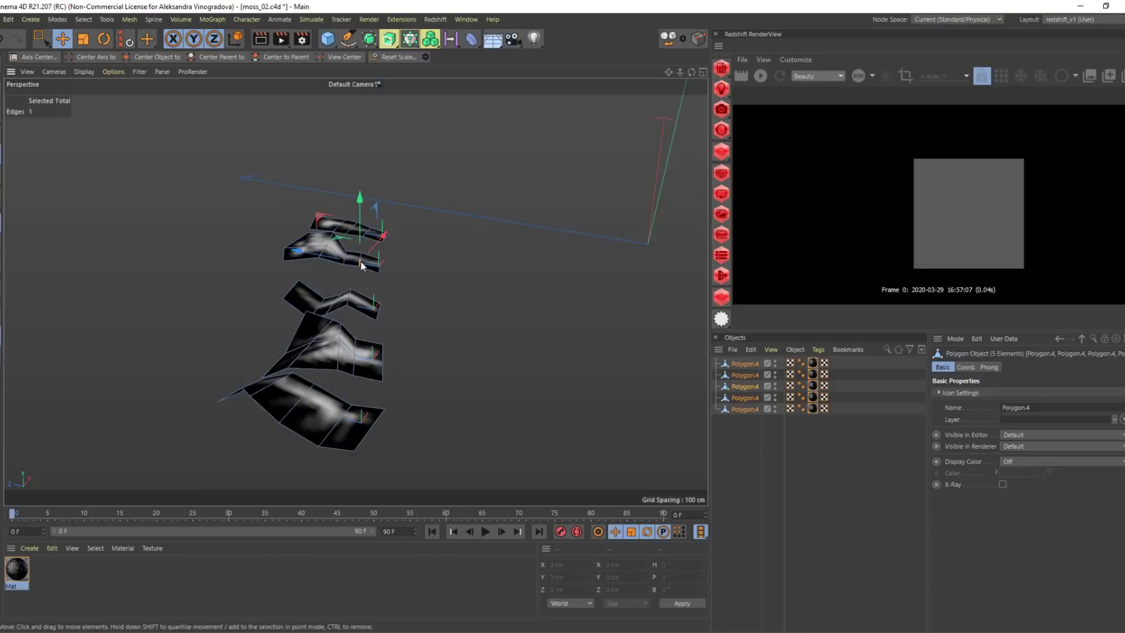
left_click(361, 265, "shift")
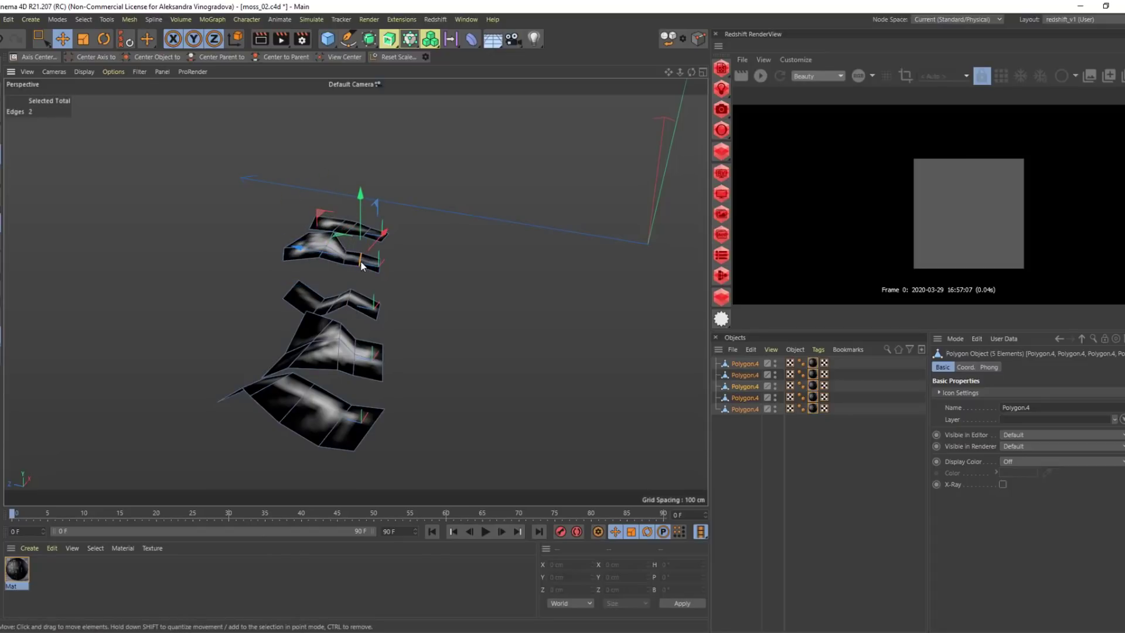
left_click(353, 228)
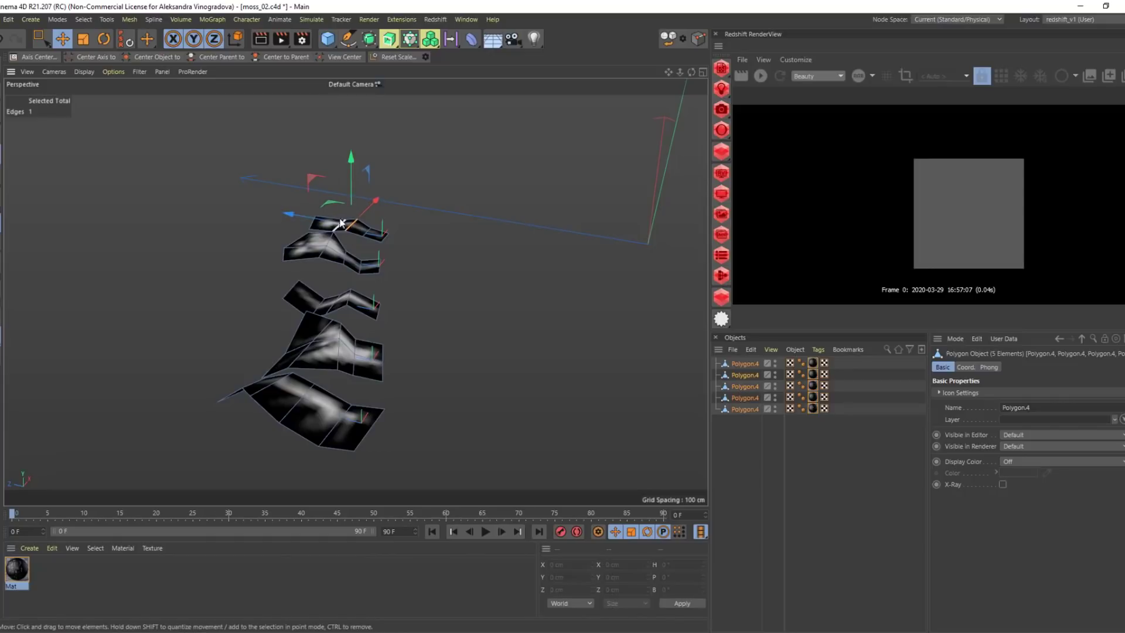
left_click_drag(353, 191, 223, 328)
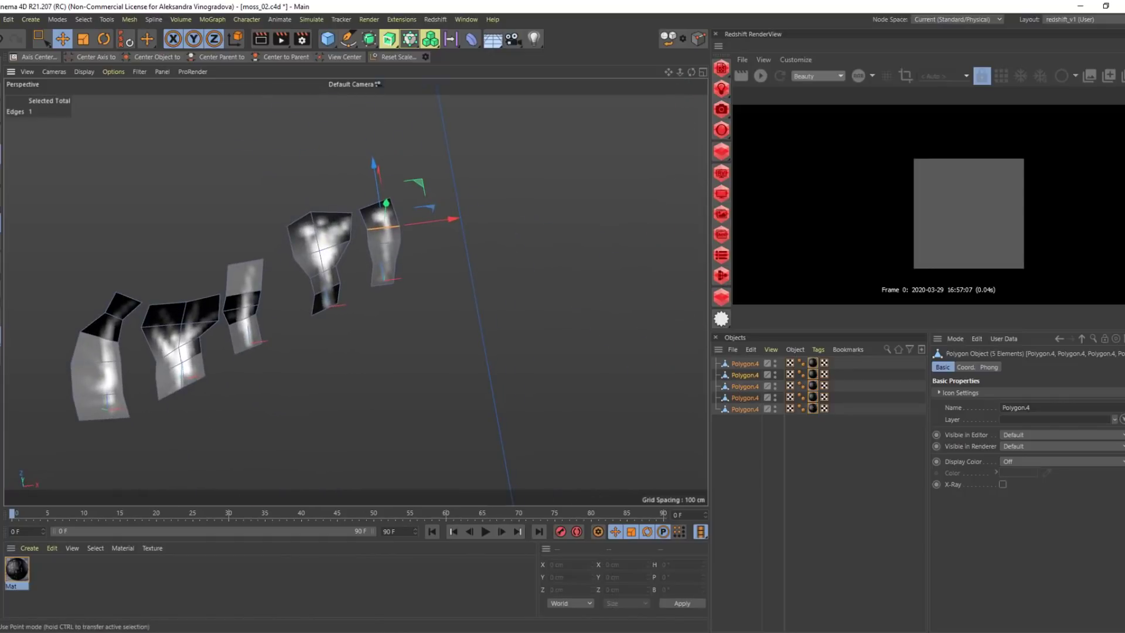
left_click(1, 113)
mouse_move(270, 231)
left_mouse_down("alt")
mouse_move(251, 148)
mouse_move(275, 223)
left_mouse_up("alt")
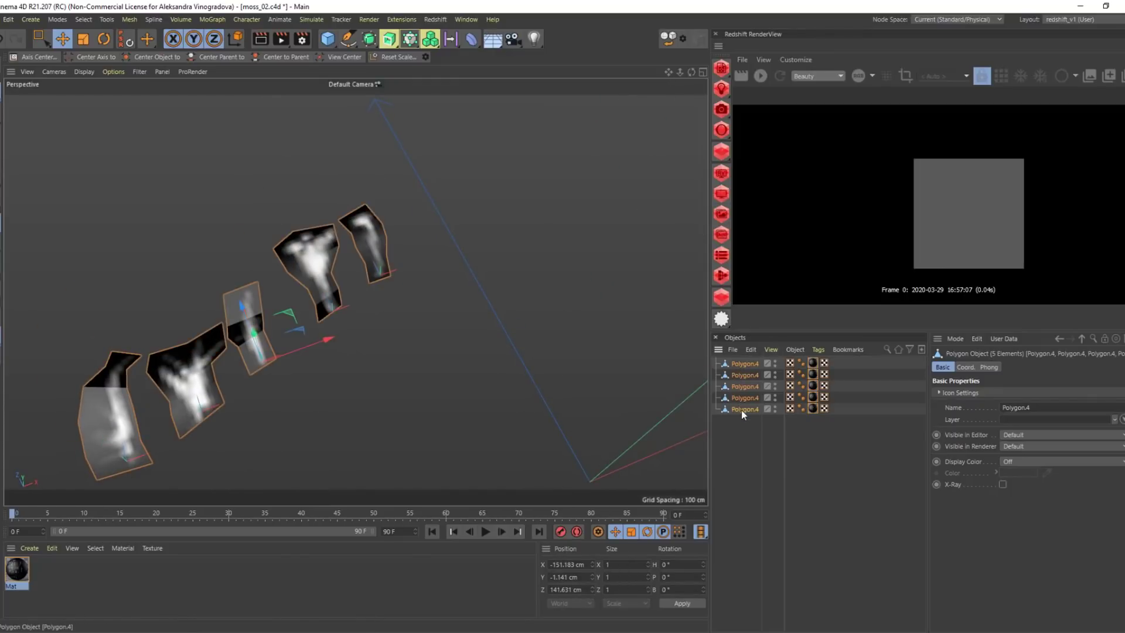
Set the shared position of the five selected strip objects to 0 on X, Y and Z
left_click(582, 564)
type("0")
key("Return")
type("0")
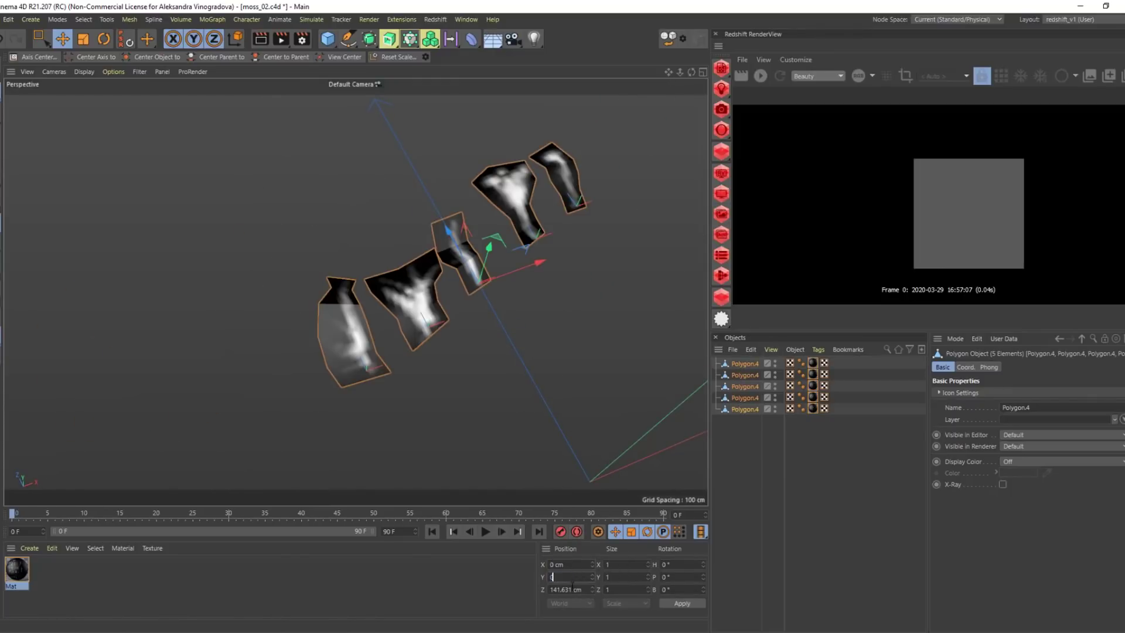
key("Tab")
type("0")
key("Return")
left_click_drag(515, 282, 545, 266, "alt")
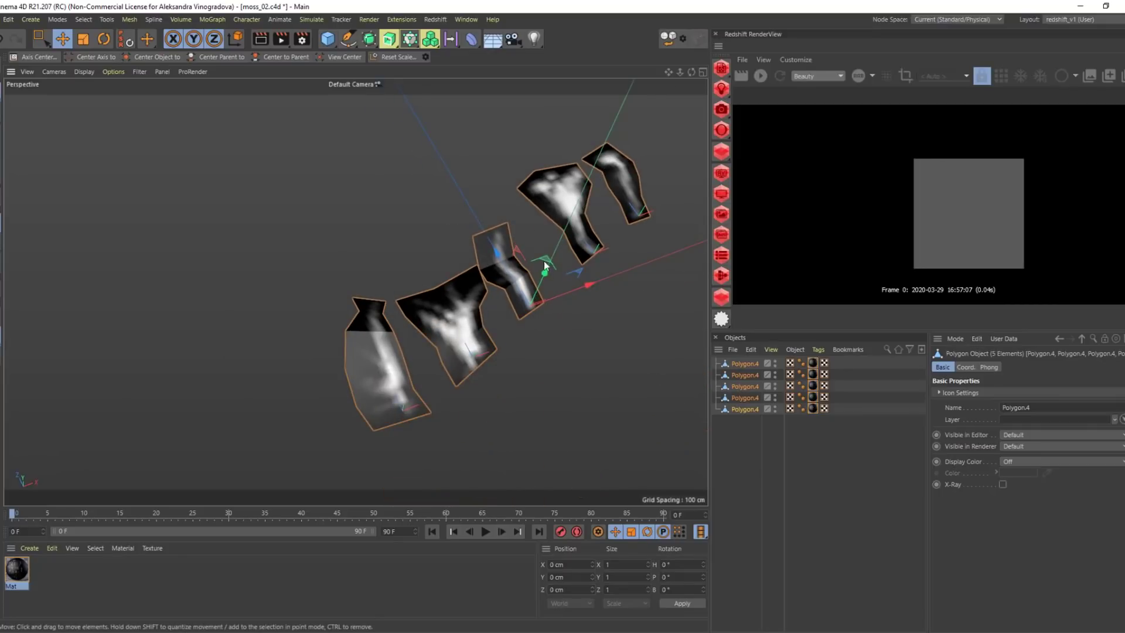
Set the individual object positions of all five selected strips to 0 cm on X, Y and Z
left_click(966, 367)
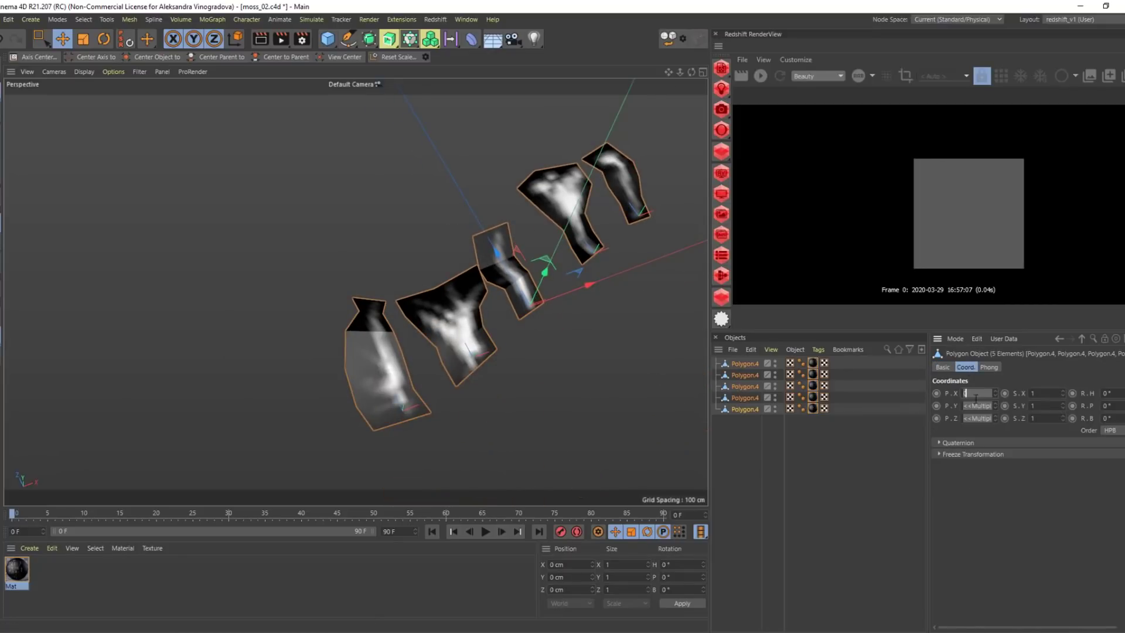
type("0")
key("Tab")
type("0")
key("Tab")
type("0")
key("Return")
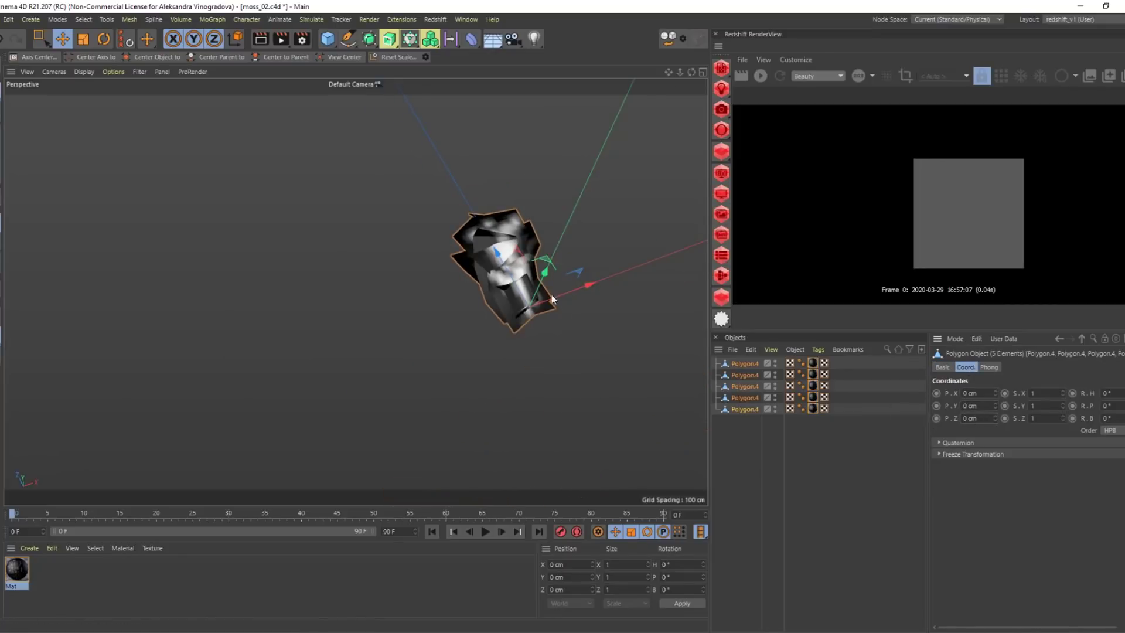
Rotate the five stacked strips to a pitch of 90° so they stand upright, and deselect them
left_click_drag(552, 296, 601, 206, "alt")
key("r")
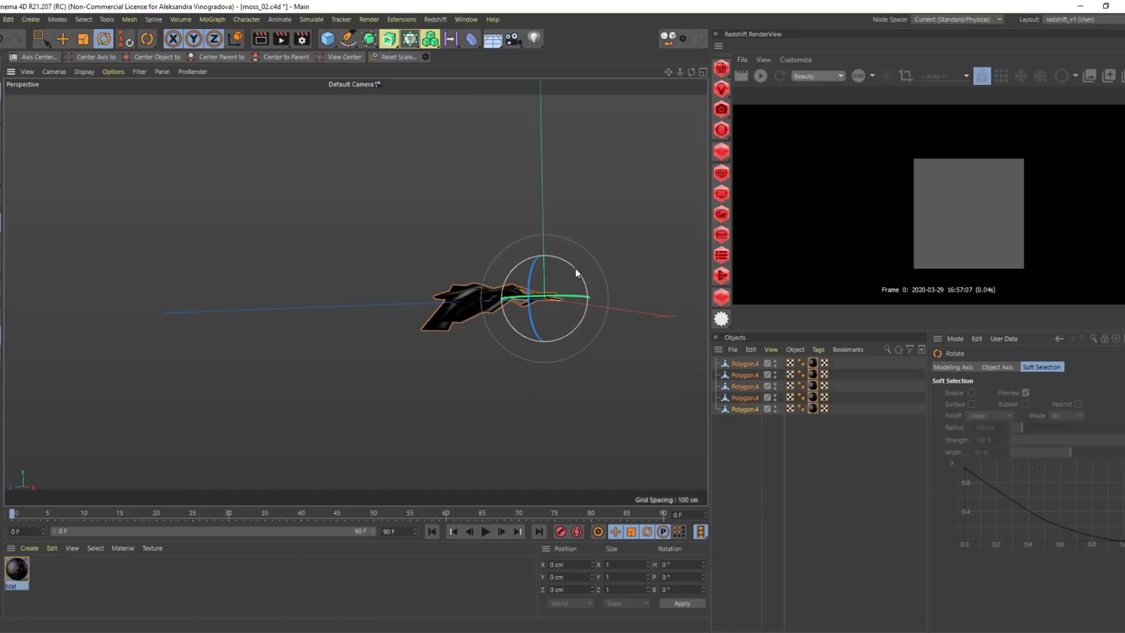
left_click_drag(576, 268, 586, 348)
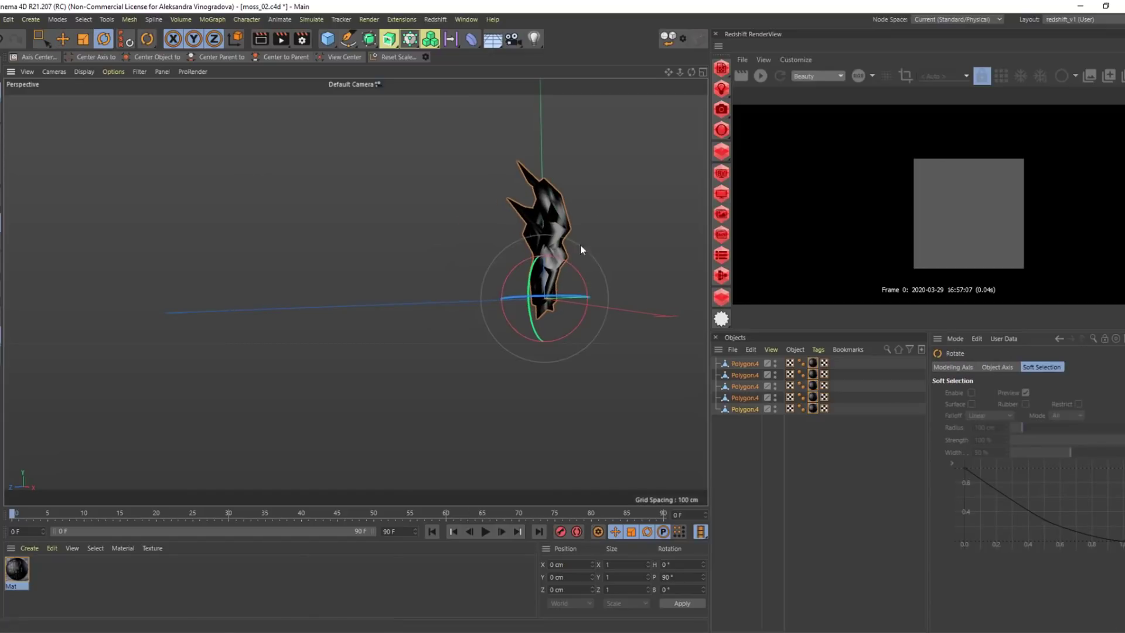
left_click_drag(580, 245, 463, 289, "alt")
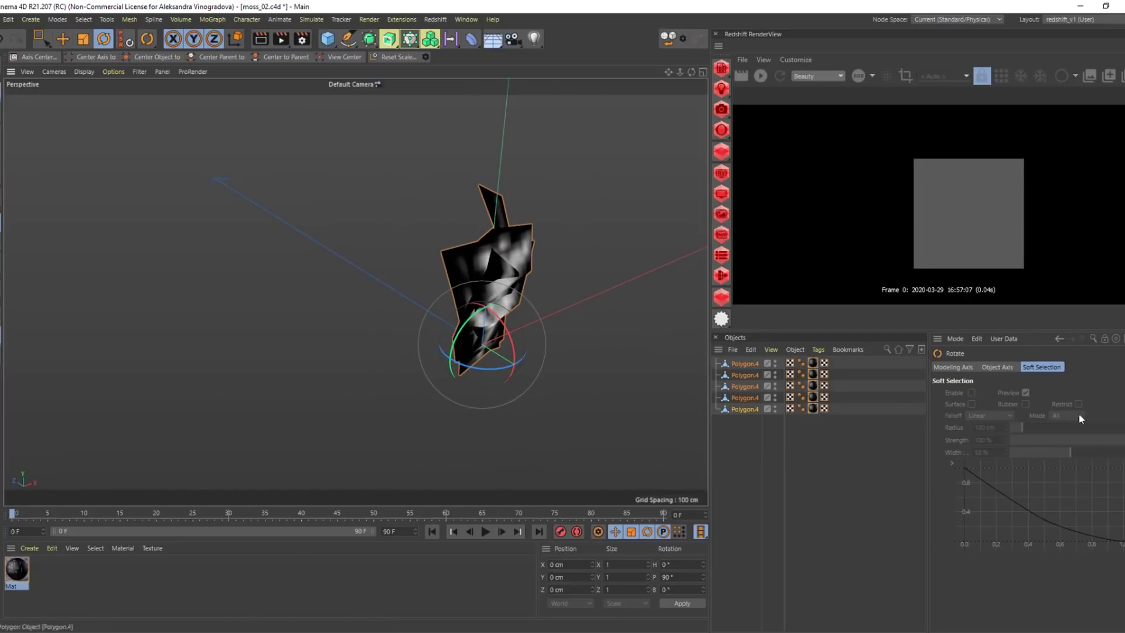
left_click(346, 166)
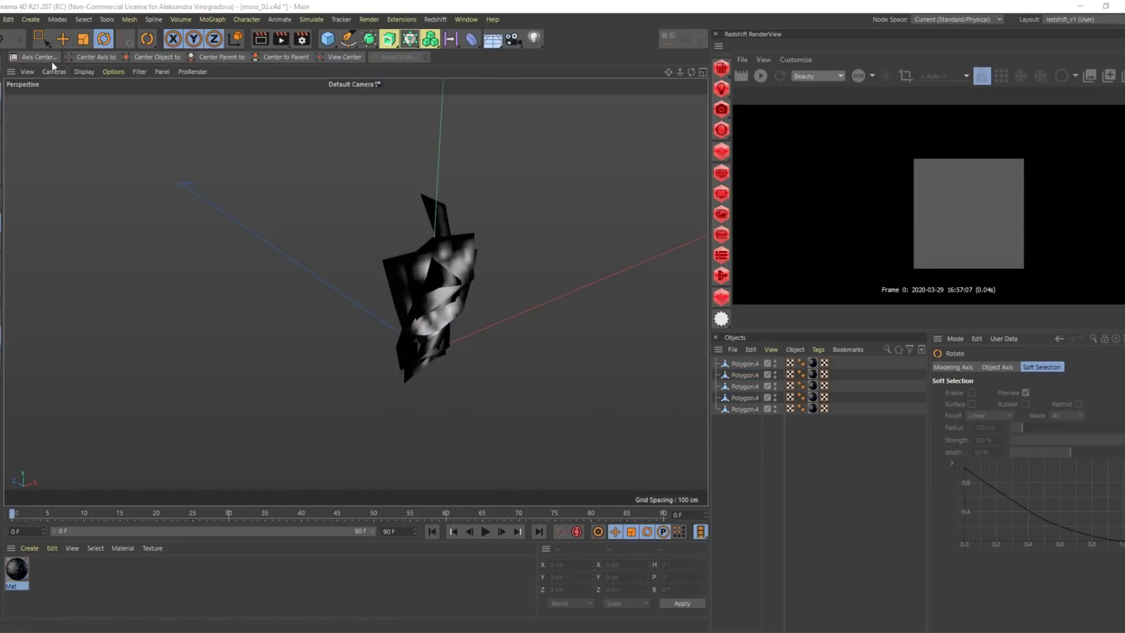
Open the moss scene file from the NAB project's 3d folder
left_click(2, 20)
left_click(12, 49)
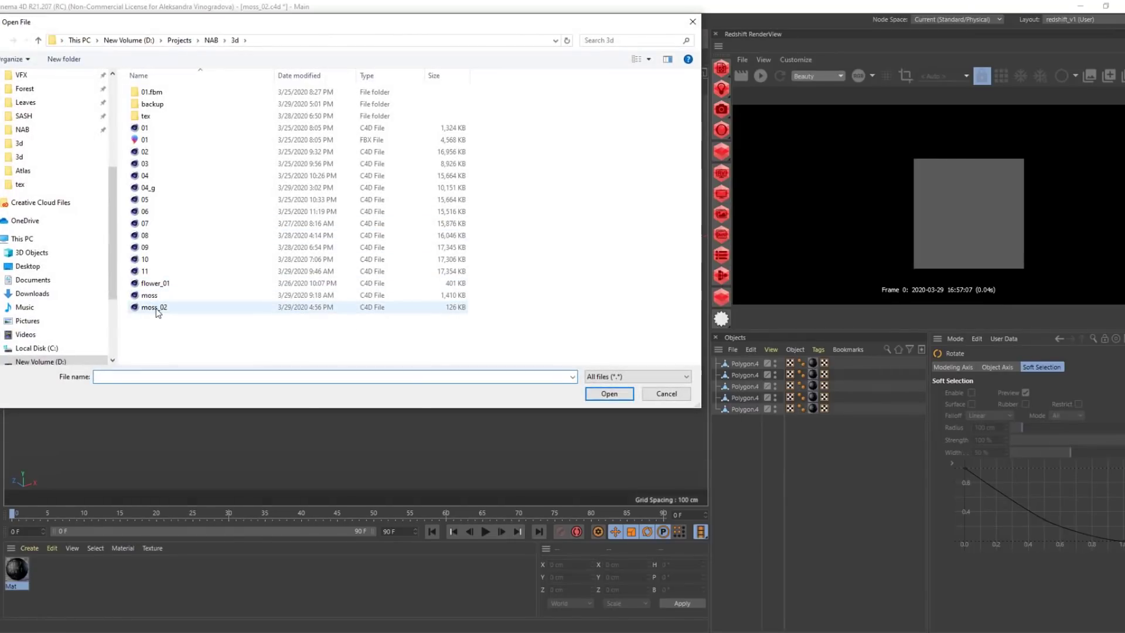
double_click(157, 313)
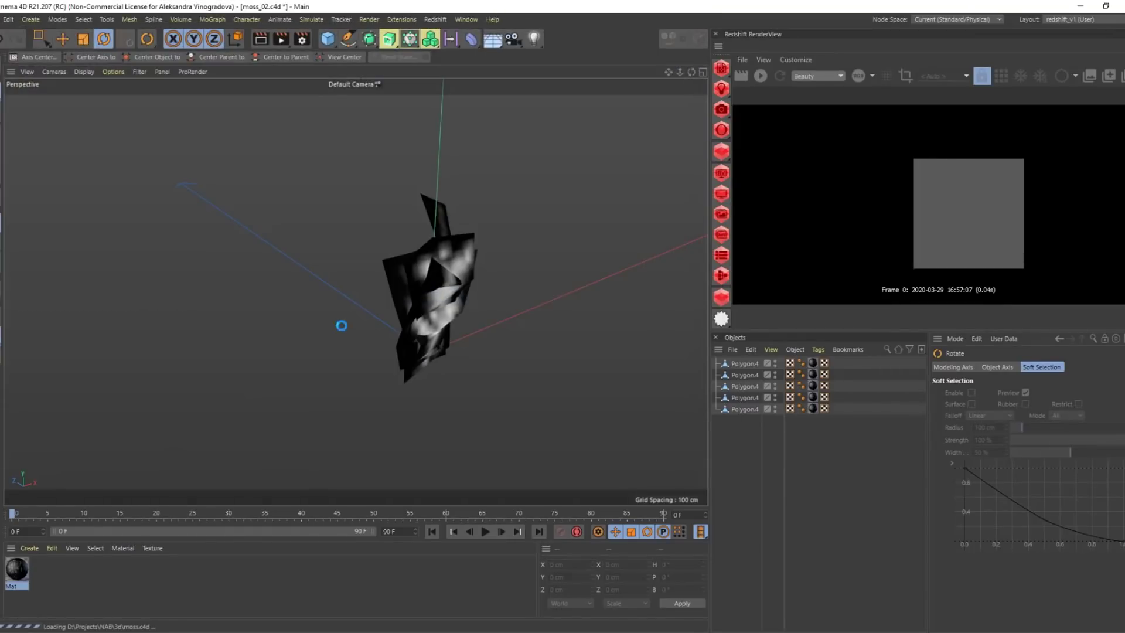
left_click(631, 367)
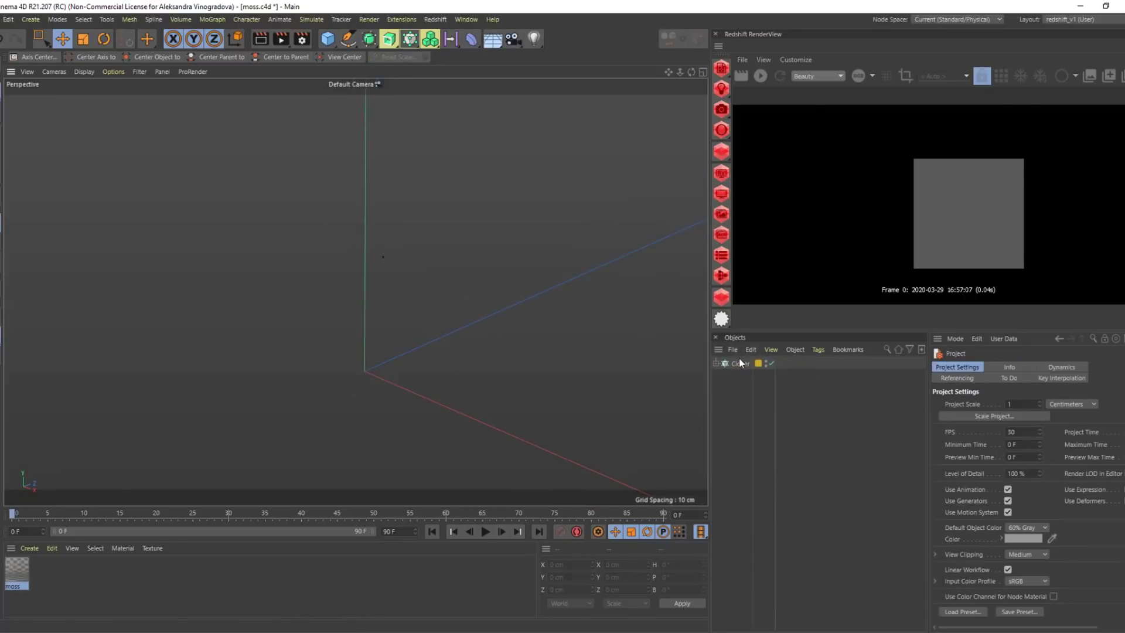
Examine the Cloner's child objects, starting with the moss pieces Group14.1 to Group14.11
left_click(740, 363)
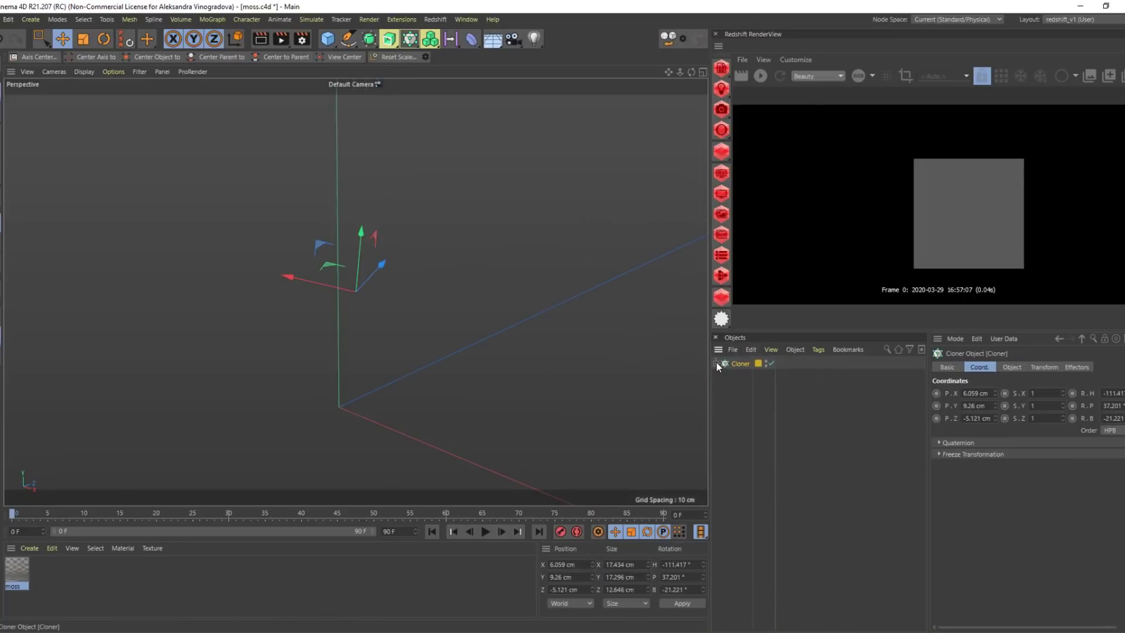
left_click(717, 363)
left_click(753, 375)
scroll(366, 275, "up", 2)
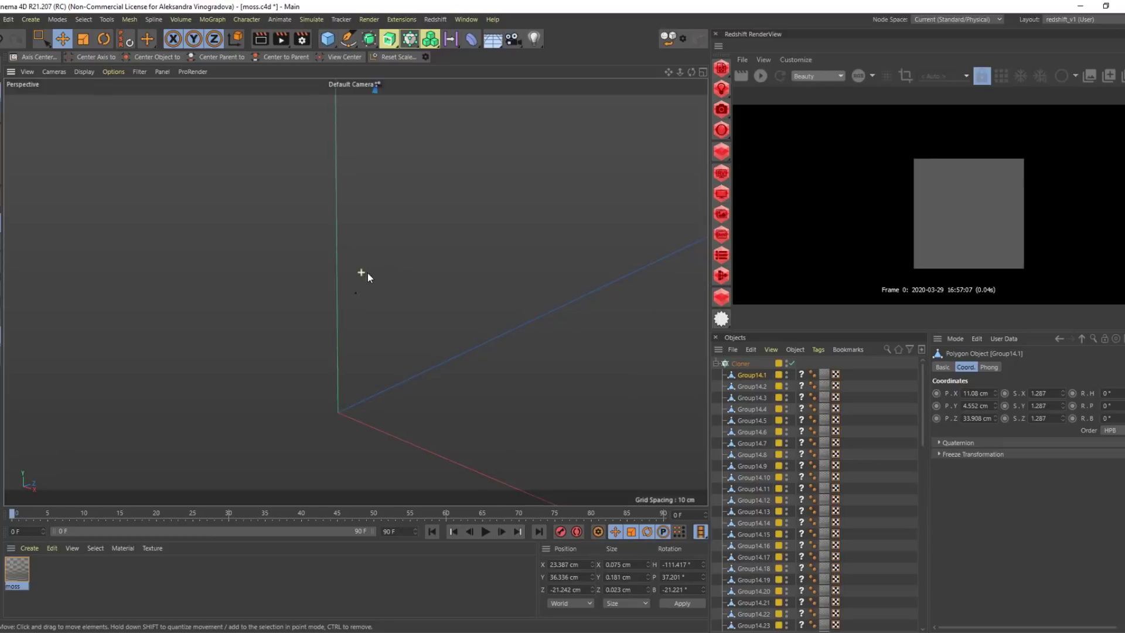
left_click(752, 488, "shift")
key("o")
left_click_drag(596, 320, 615, 222, "alt")
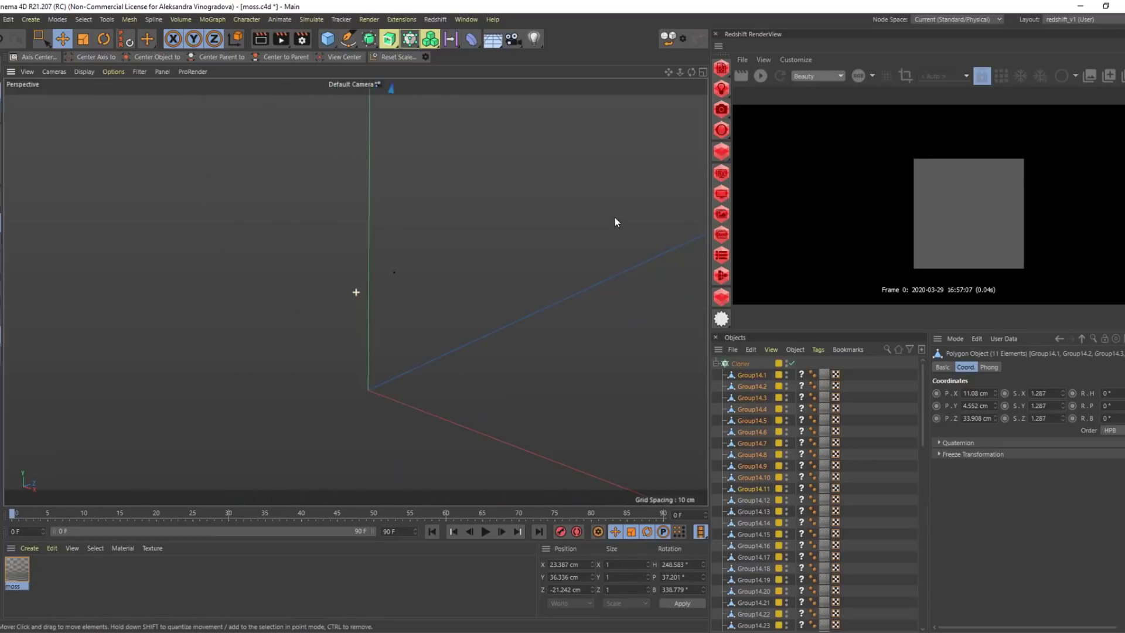
left_click_drag(413, 287, 650, 266, "alt")
left_click(745, 374)
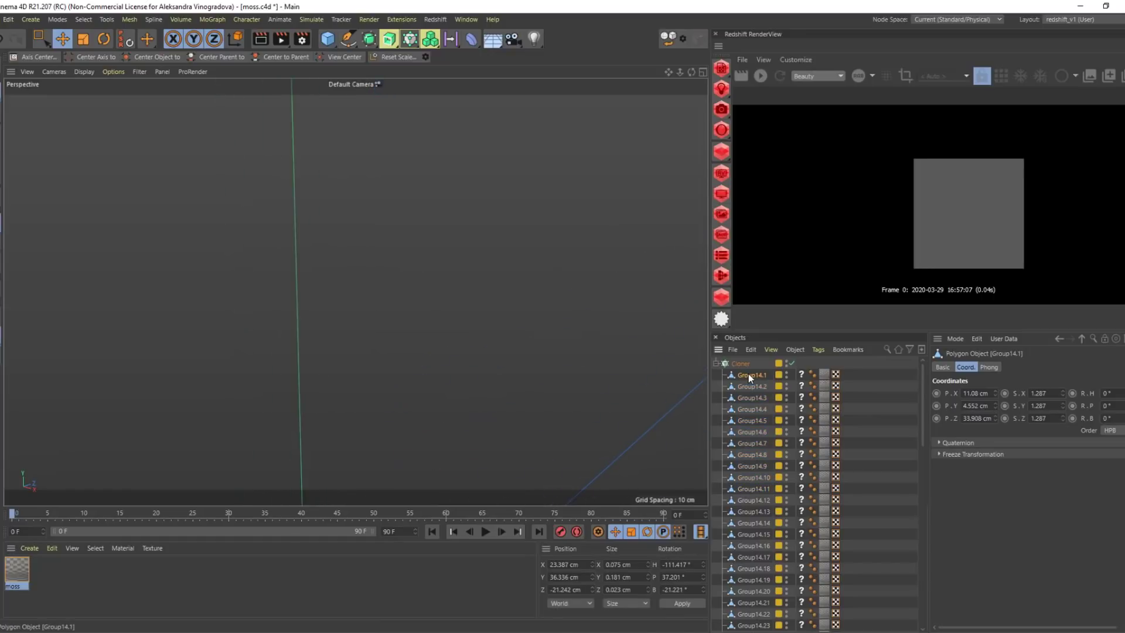
Disable the Cloner and select the moss piece Group14.6 for a close inspection of its cluster
left_click(740, 364)
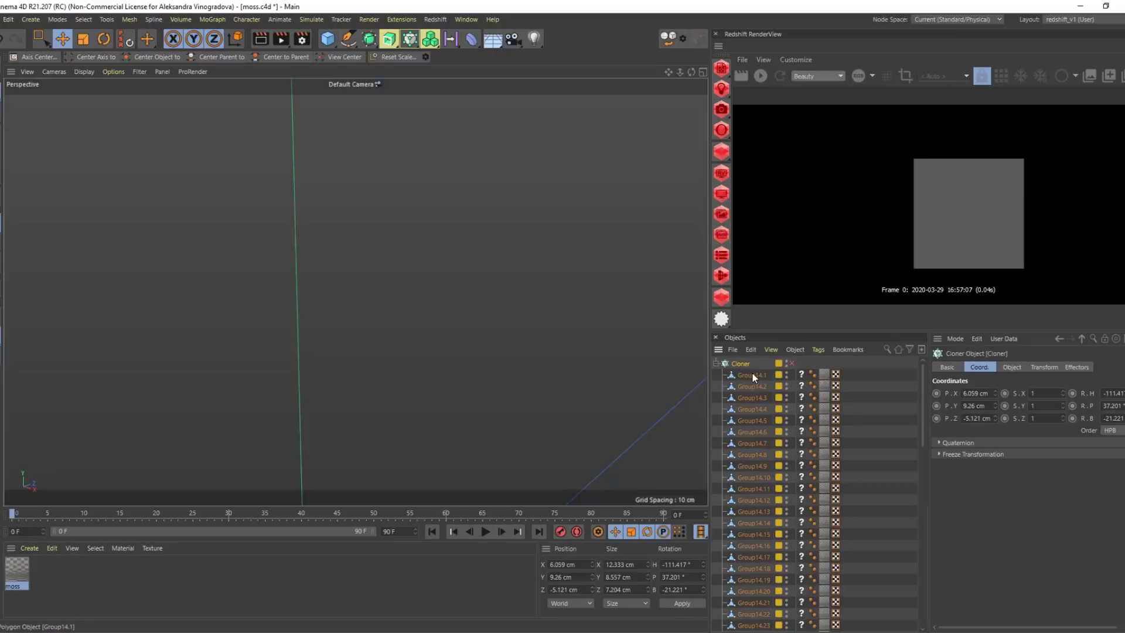
left_click(753, 375)
left_click(754, 433)
key("s")
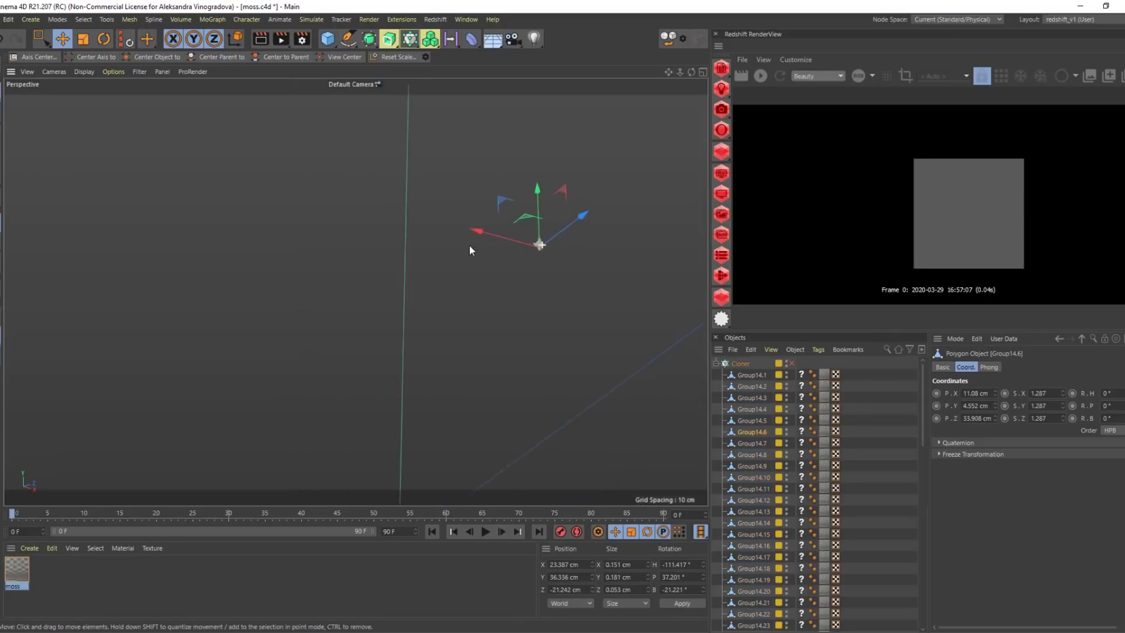
mouse_move(469, 245)
left_mouse_down("alt")
mouse_move(583, 244)
mouse_move(549, 282)
mouse_move(456, 260)
left_mouse_up("alt")
scroll(574, 241, "up", 3)
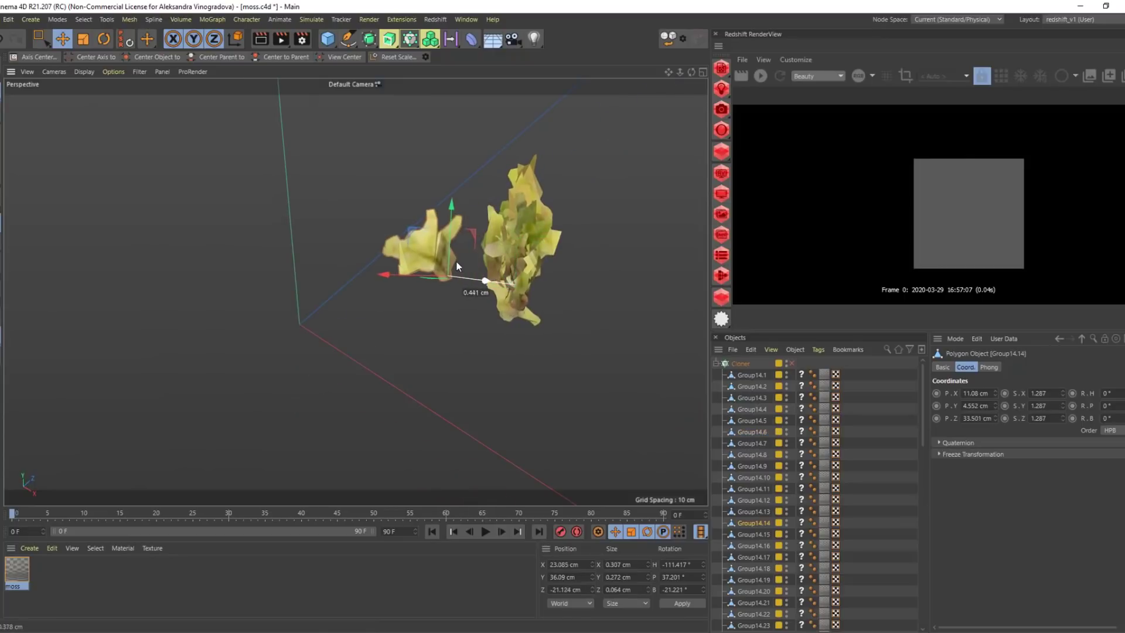
Try moving individual leaf pieces out of the moss cluster, undoing each move
key("ctrl+z")
left_click_drag(521, 309, 655, 320)
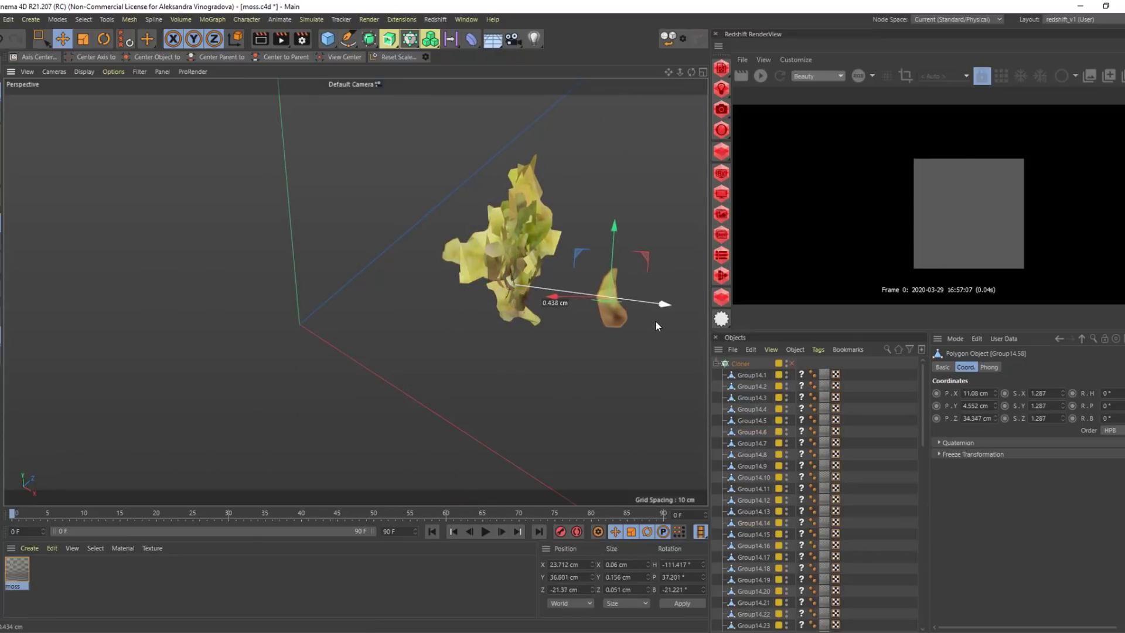
key("ctrl+z")
left_click_drag(557, 292, 579, 237)
key("ctrl+z")
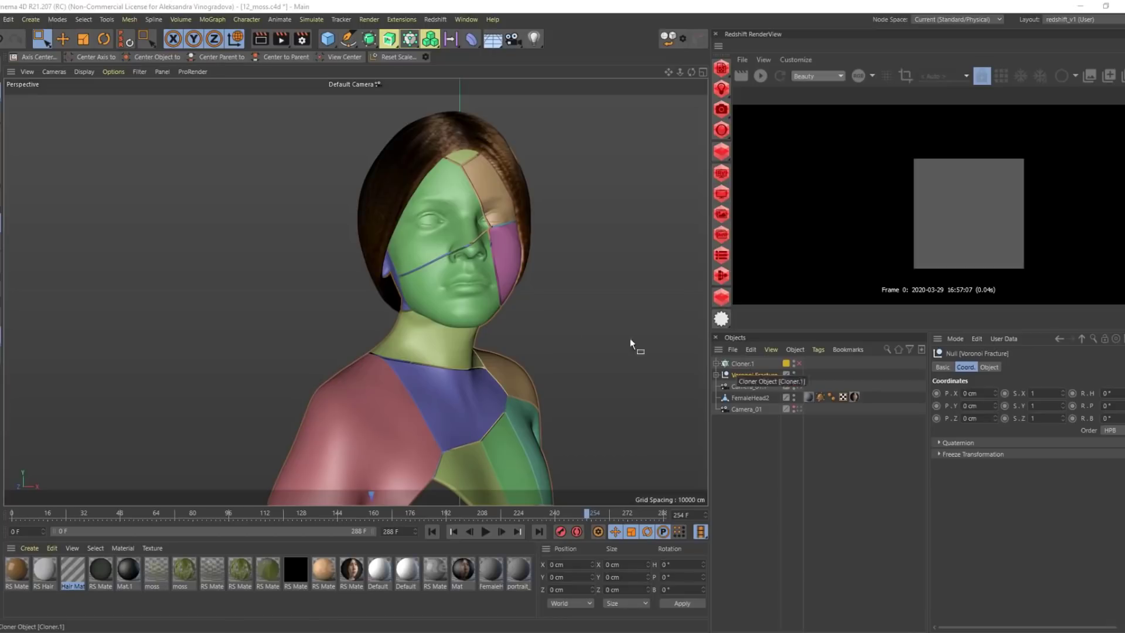
Examine the fractured head in the 12_moss scene and the pieces grouped under Voronoi Fracture
left_click_drag(521, 328, 678, 354, "alt")
left_click(807, 364)
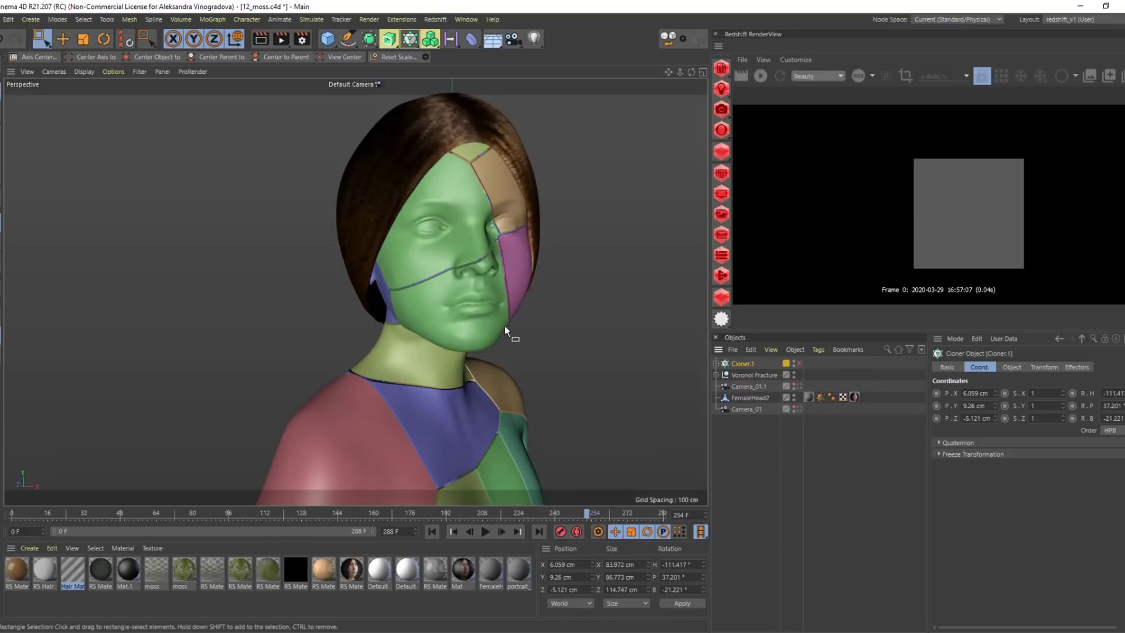
left_click_drag(504, 325, 542, 353, "alt")
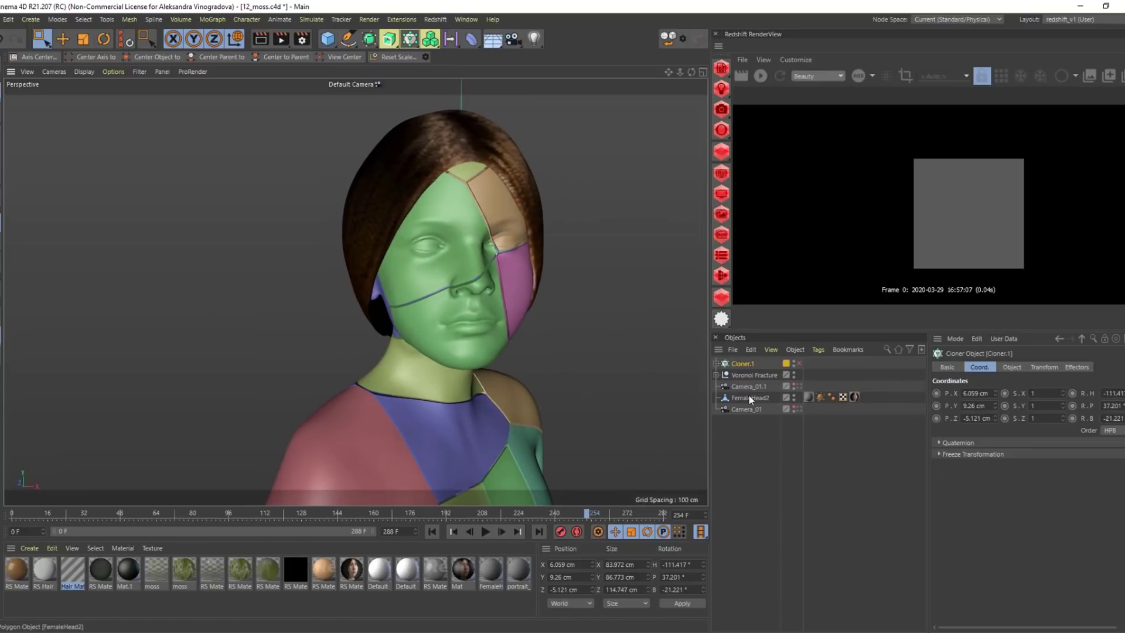
left_click(738, 375)
left_click(715, 375)
left_click(716, 375)
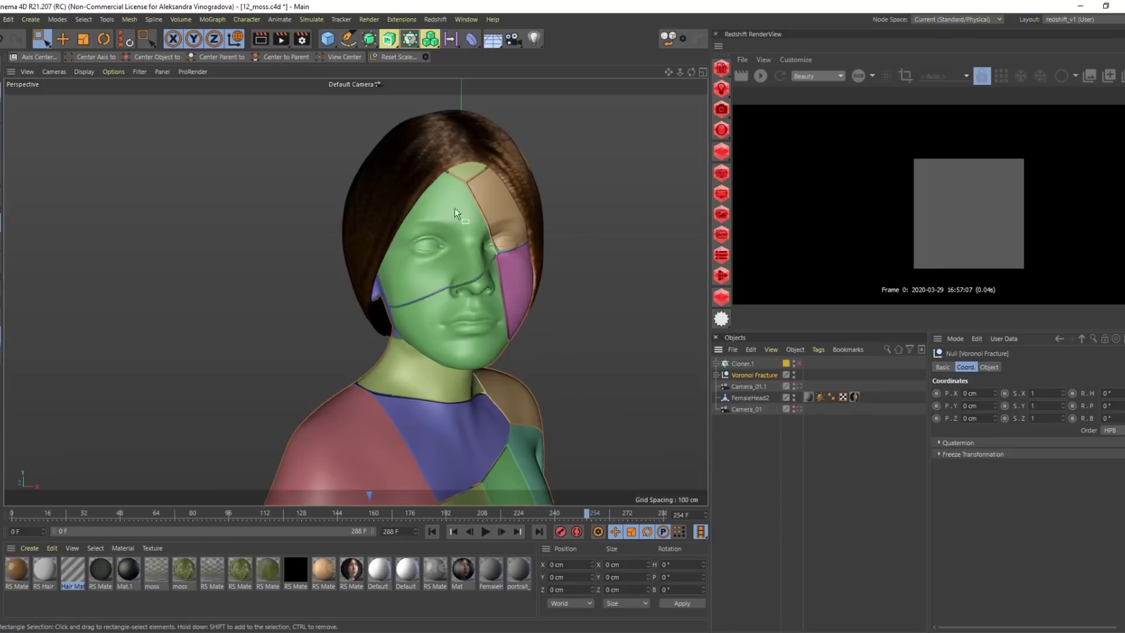
left_click_drag(497, 291, 425, 352, "alt")
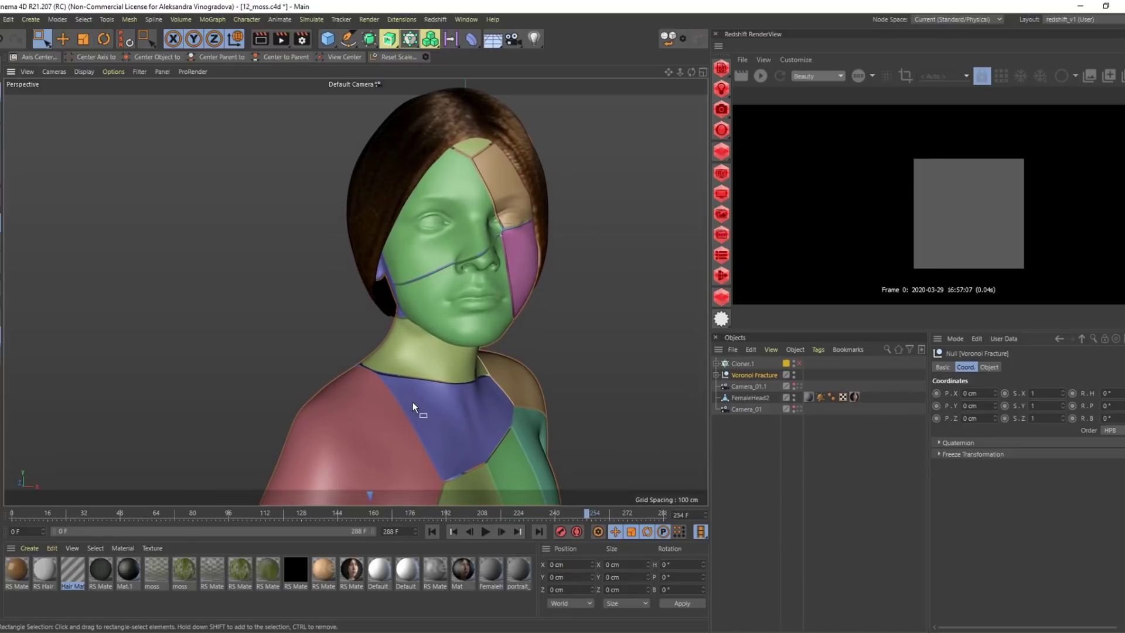
left_click_drag(440, 398, 642, 393, "alt")
left_click(716, 375)
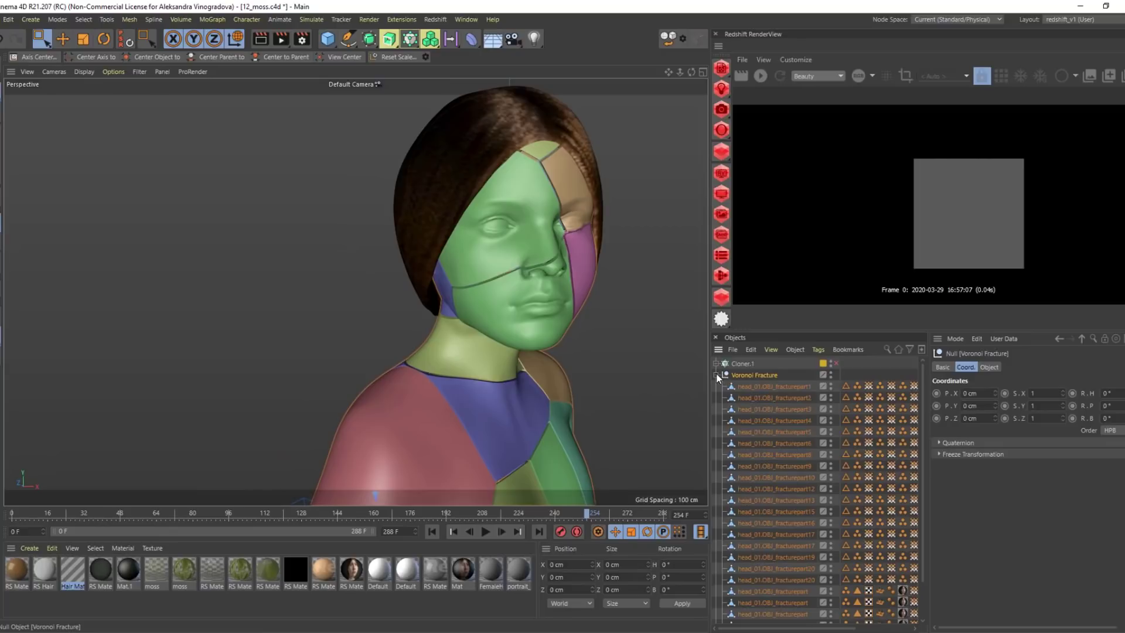
left_click(716, 375)
left_click(715, 374)
left_click(717, 375)
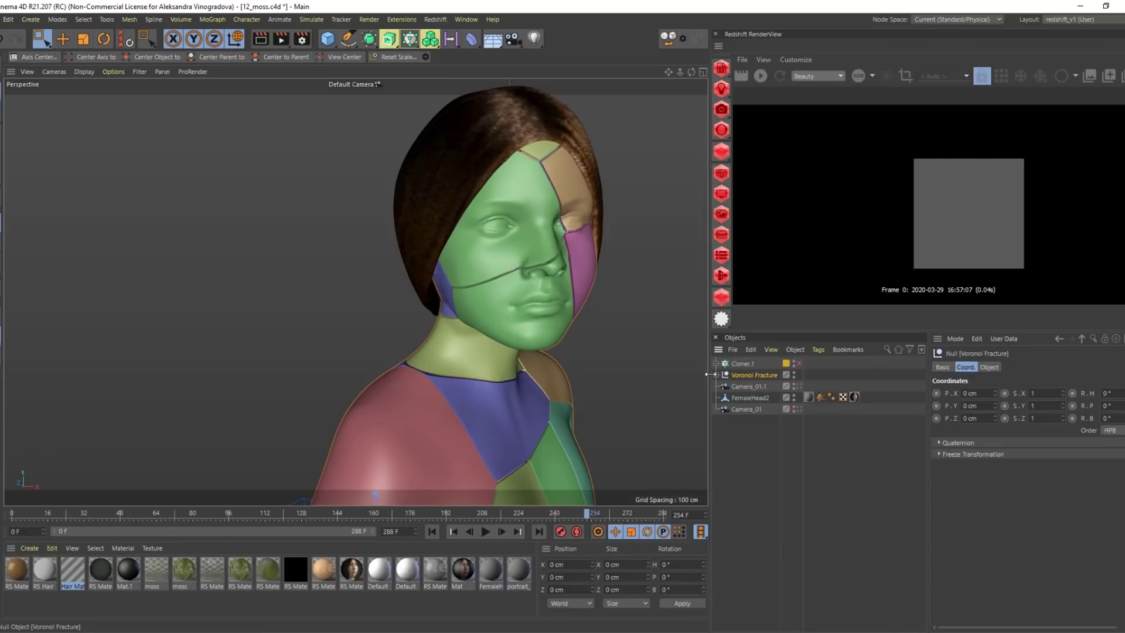
Merge the Voronoi Fracture null and all its fracture pieces into one object with Connect Objects + Delete
left_click(721, 375)
scroll(750, 498, "down", 2)
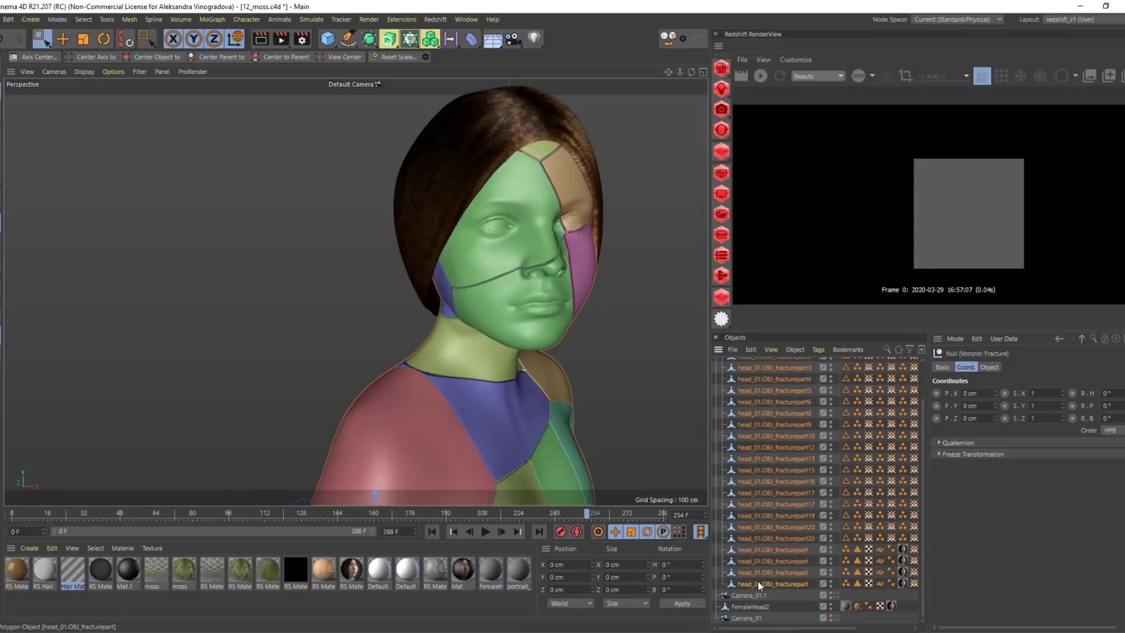
left_click(758, 581, "shift")
right_click(758, 581)
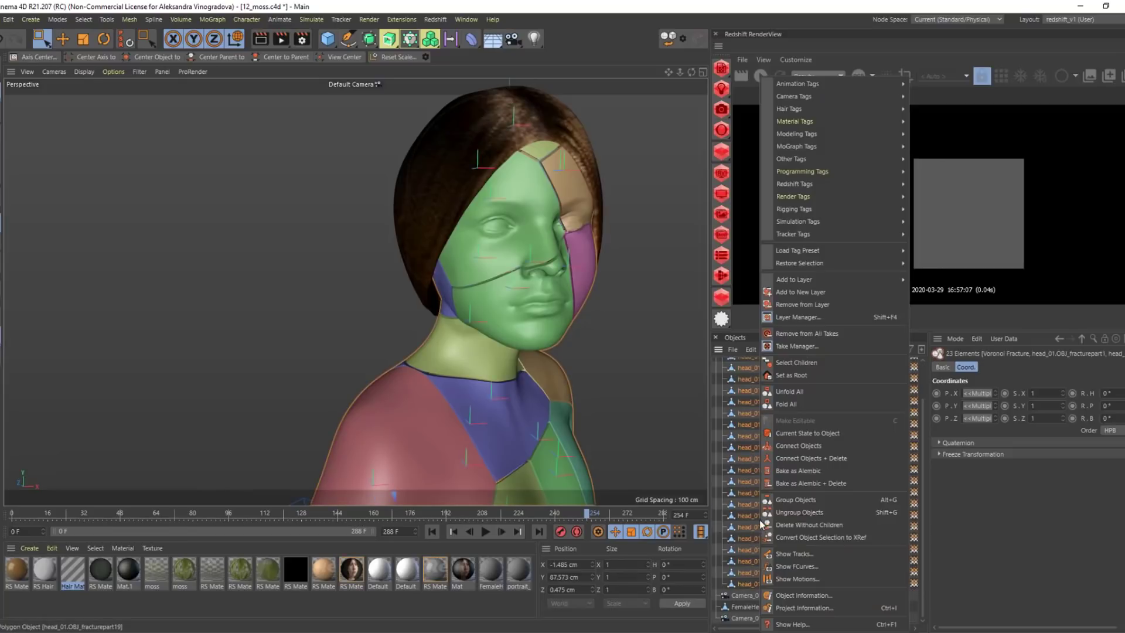
left_click(804, 458)
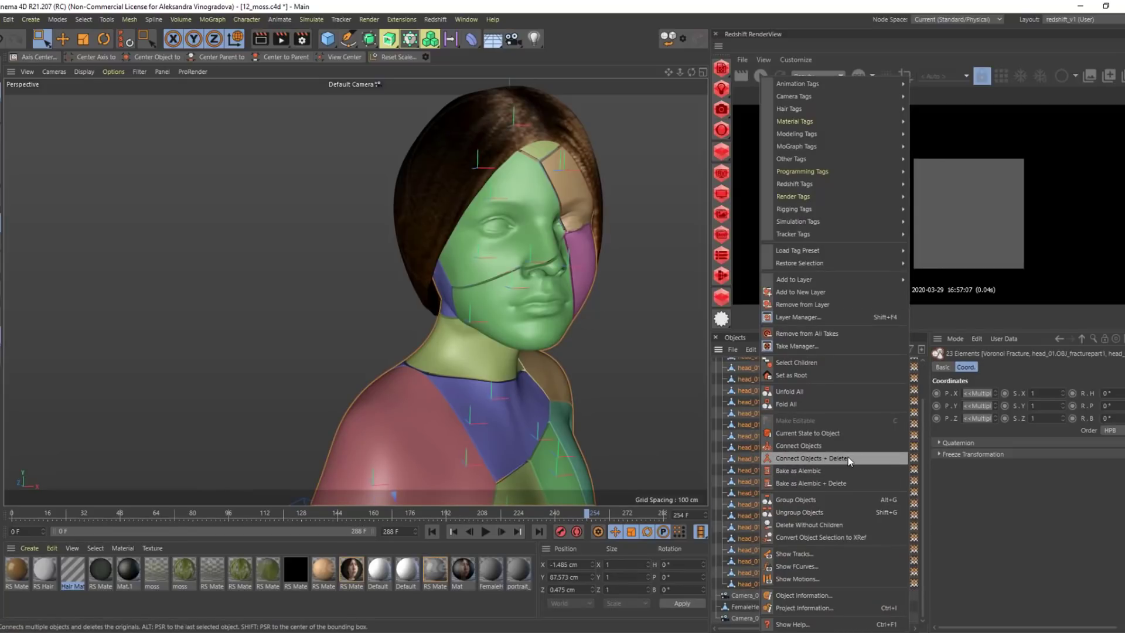
left_click_drag(584, 346, 527, 316, "alt")
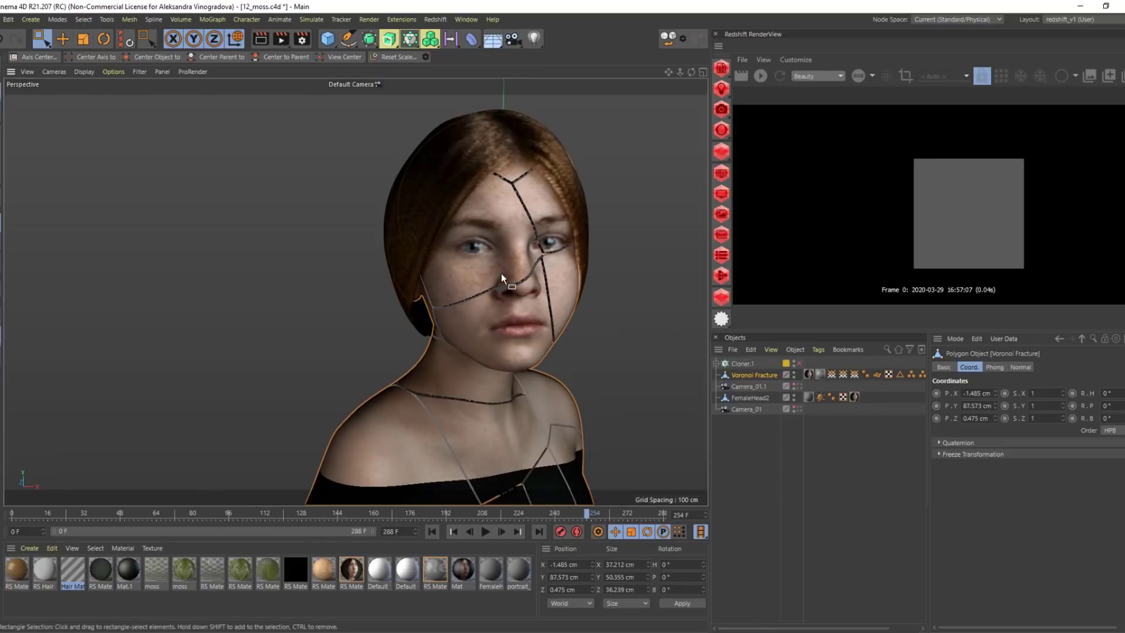
Display the merged head's vertex maps, ending on the Outside Vertices map
double_click(854, 374)
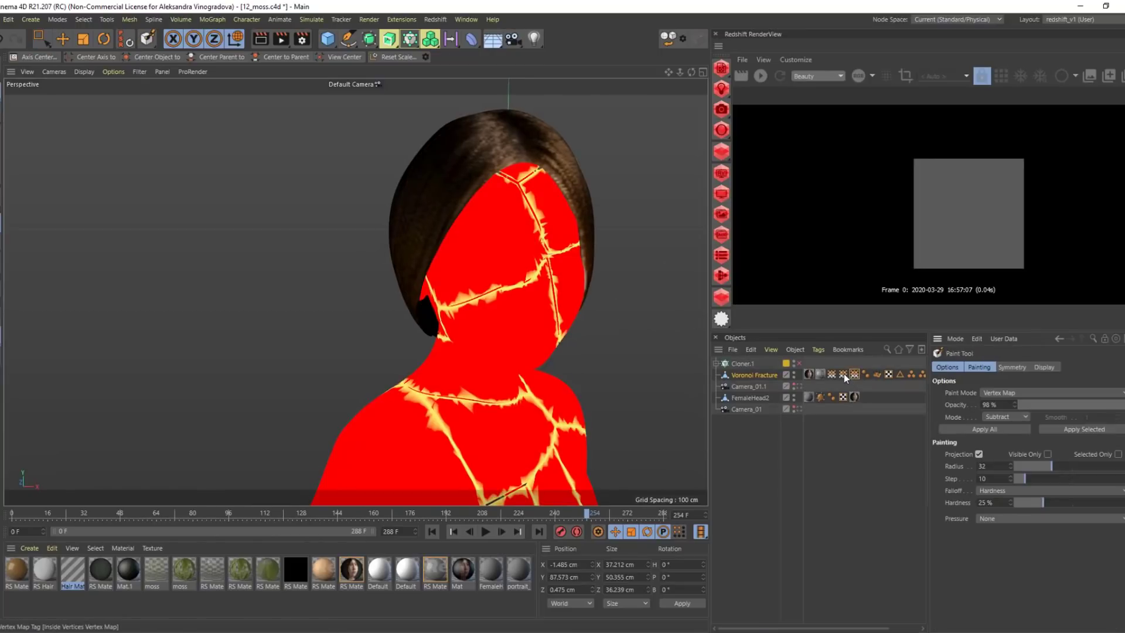
left_click(832, 374)
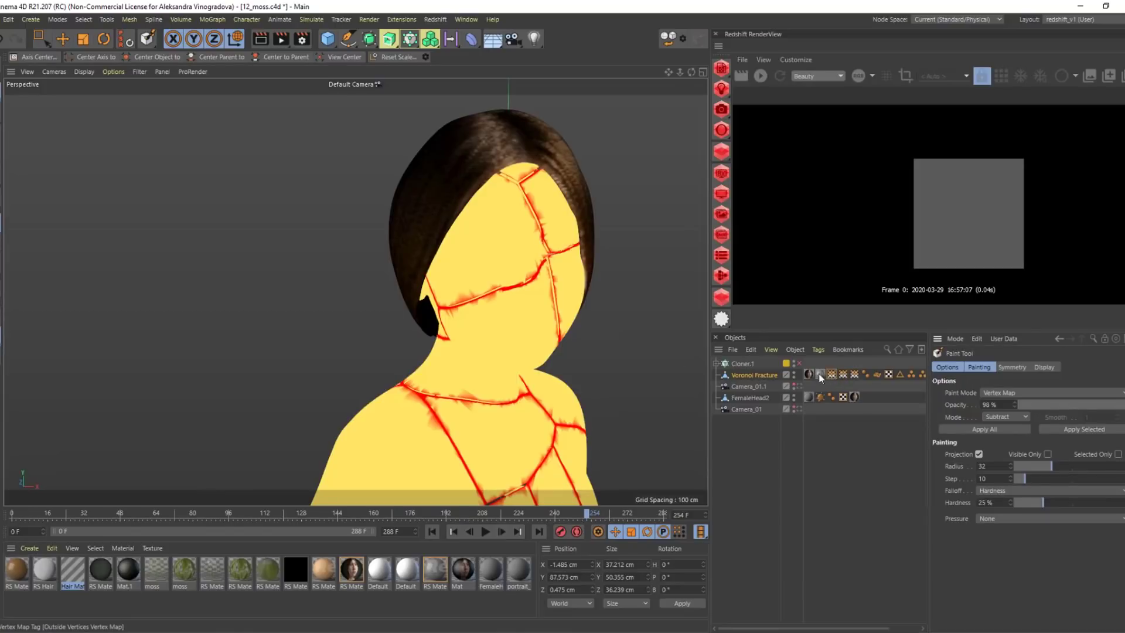
left_click_drag(535, 264, 504, 258, "alt")
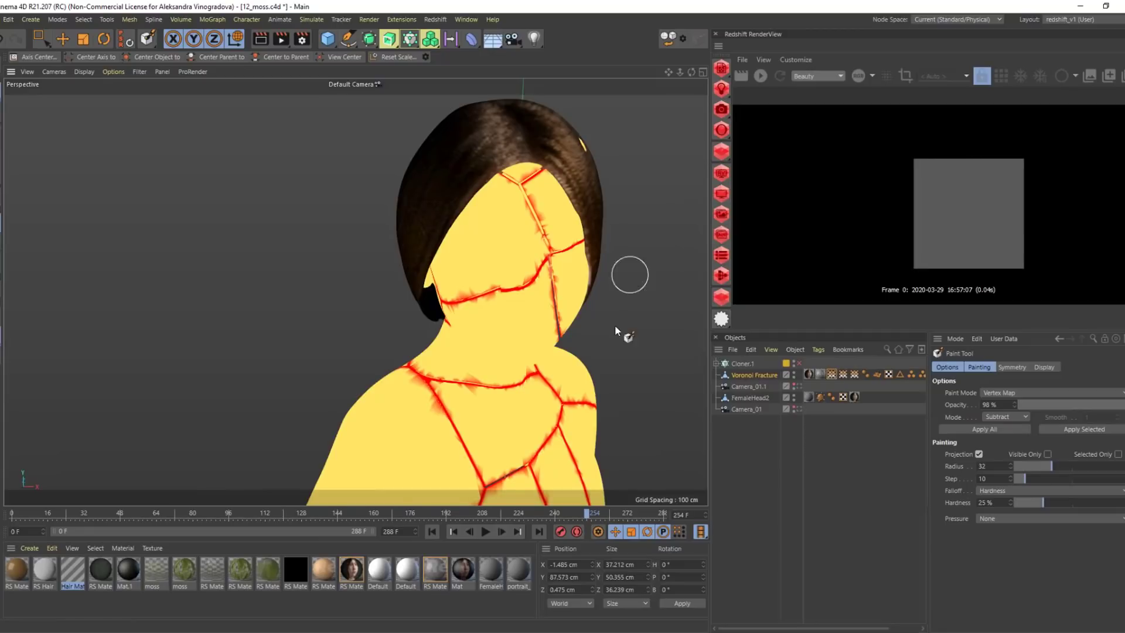
Set the vertex map painting mode to Bleed and paint over the diagonal crack on the upper chest
mouse_move(678, 345)
left_mouse_down("alt")
mouse_move(632, 363)
mouse_move(651, 369)
left_mouse_up("alt")
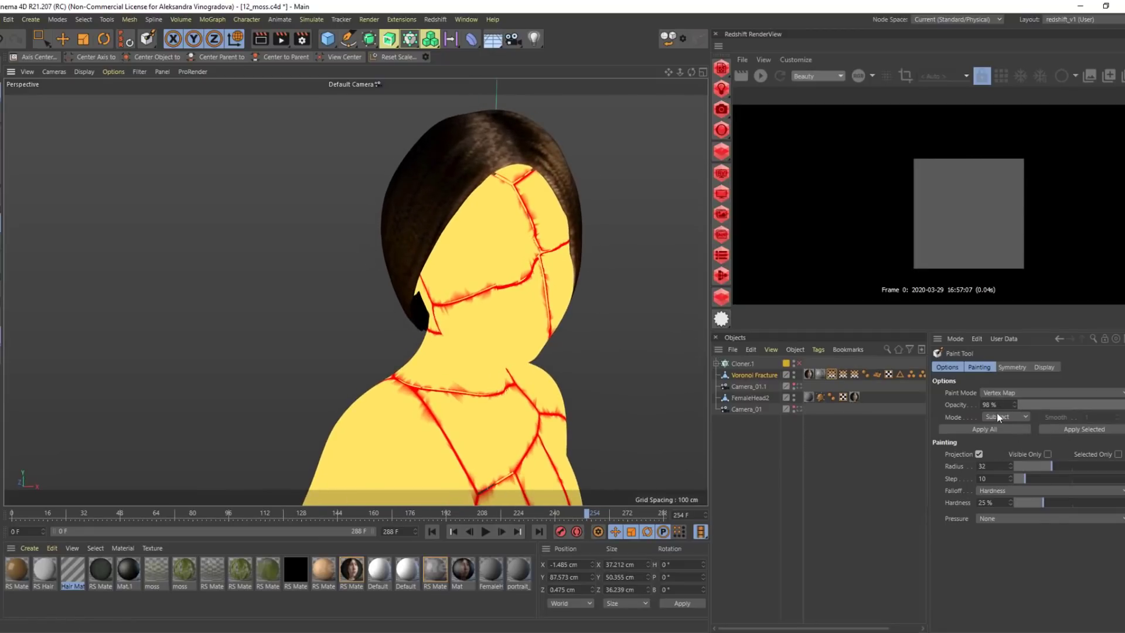
left_click_drag(452, 448, 471, 469)
left_click(1026, 417)
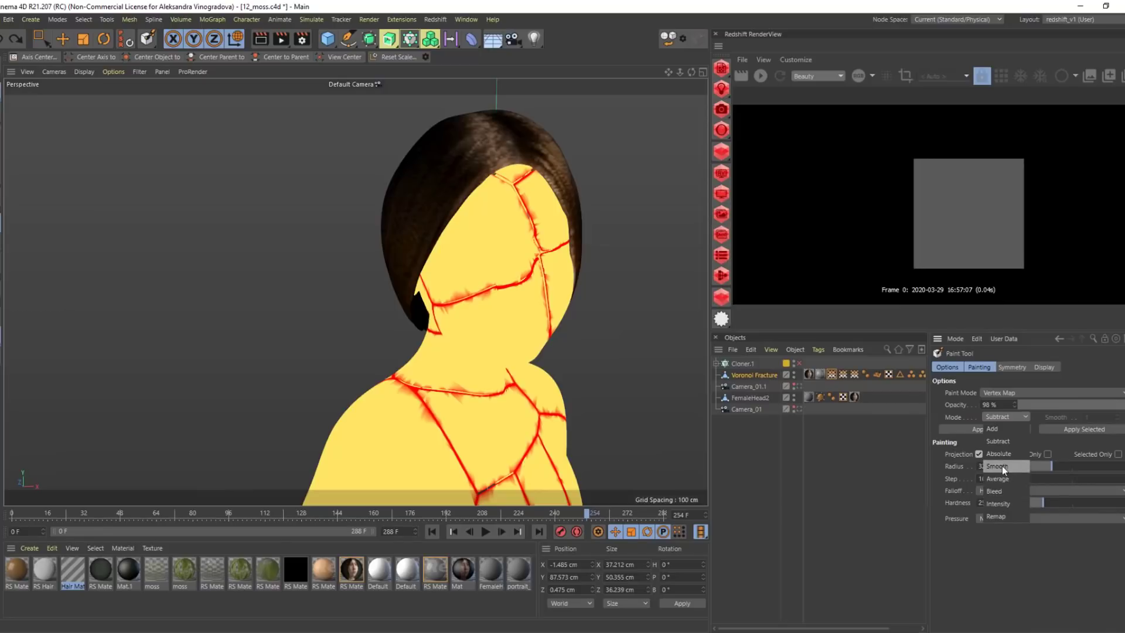
left_click(1001, 491)
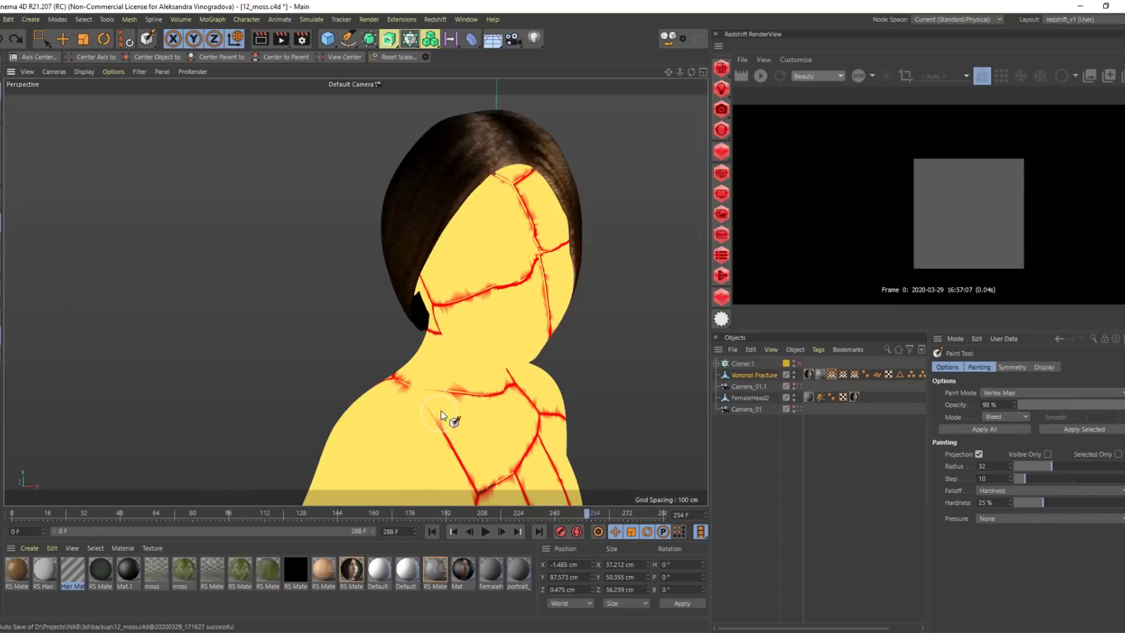
left_click_drag(477, 465, 458, 462)
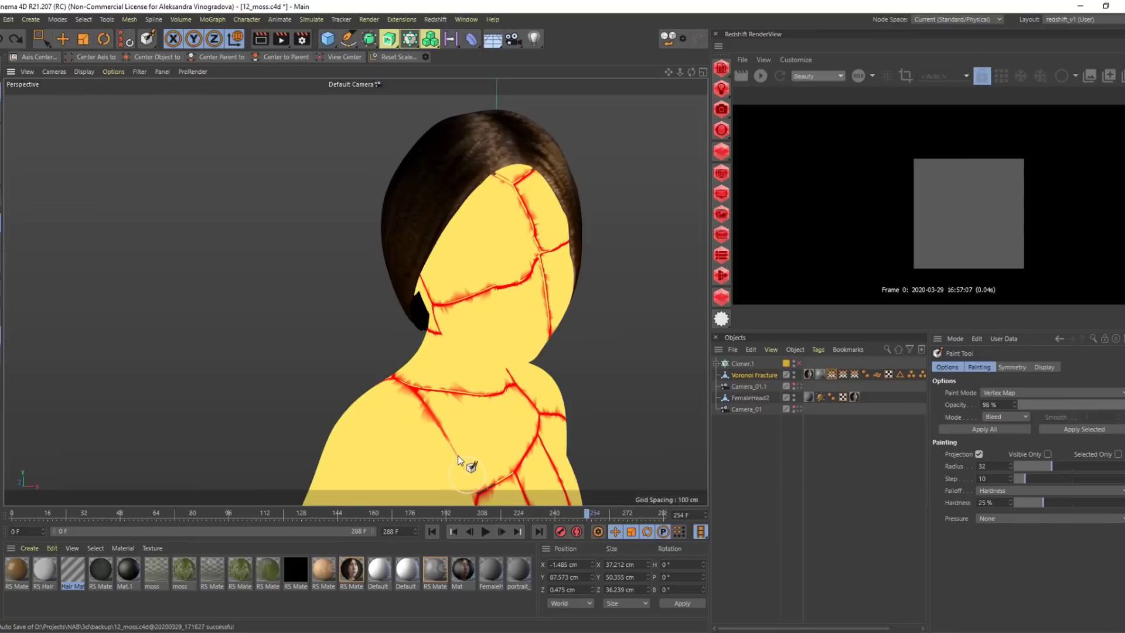
Paint the Outside Vertices map with Bleed along the cracks across the cheek, nose, chin and lower chest
left_click_drag(652, 431, 621, 416, "alt")
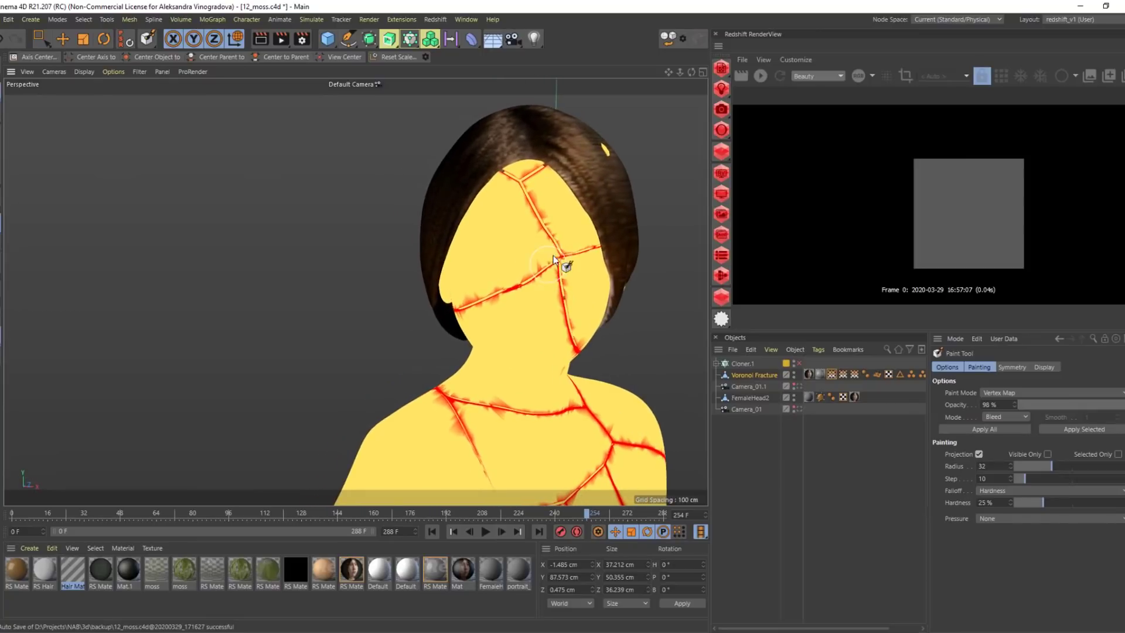
left_click_drag(677, 309, 686, 381, "alt")
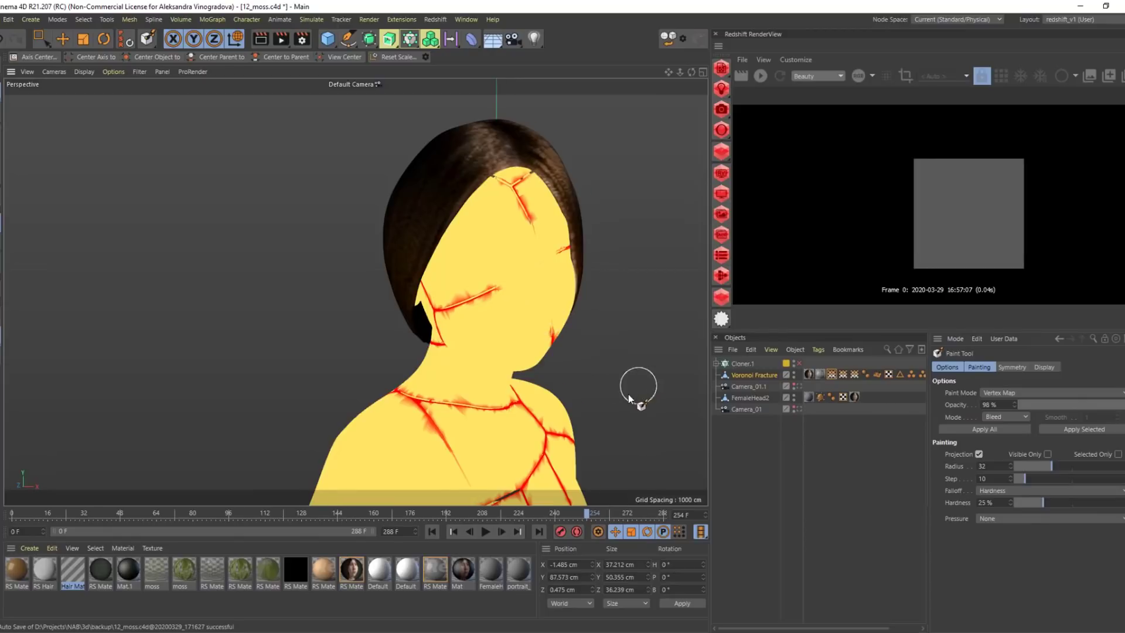
scroll(628, 395, "up", 3)
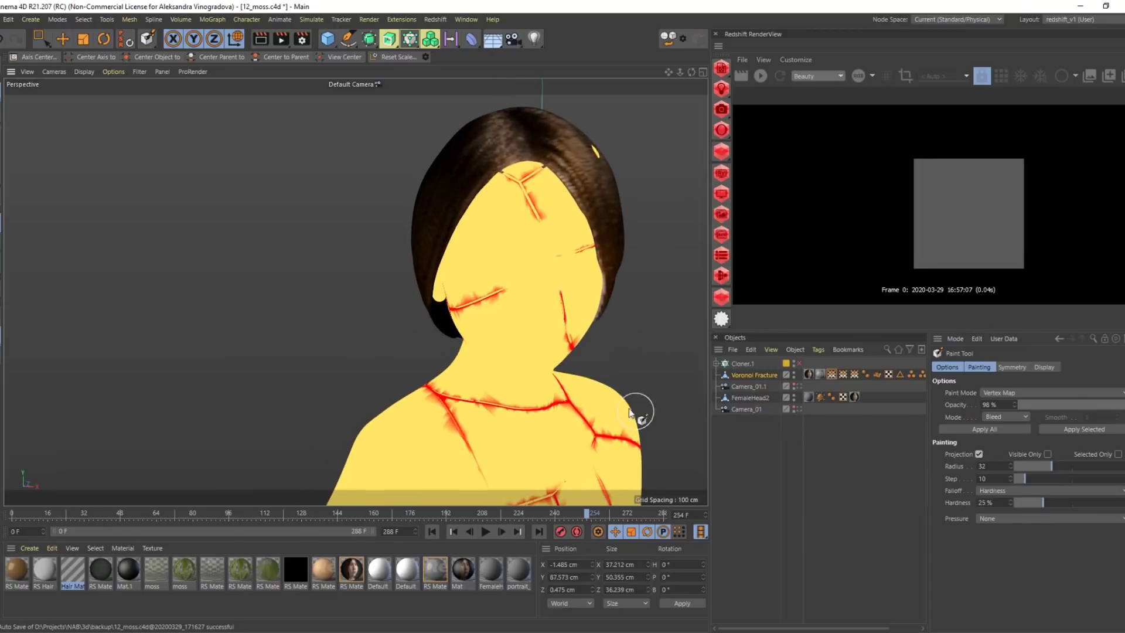
left_click_drag(630, 412, 585, 442, "alt")
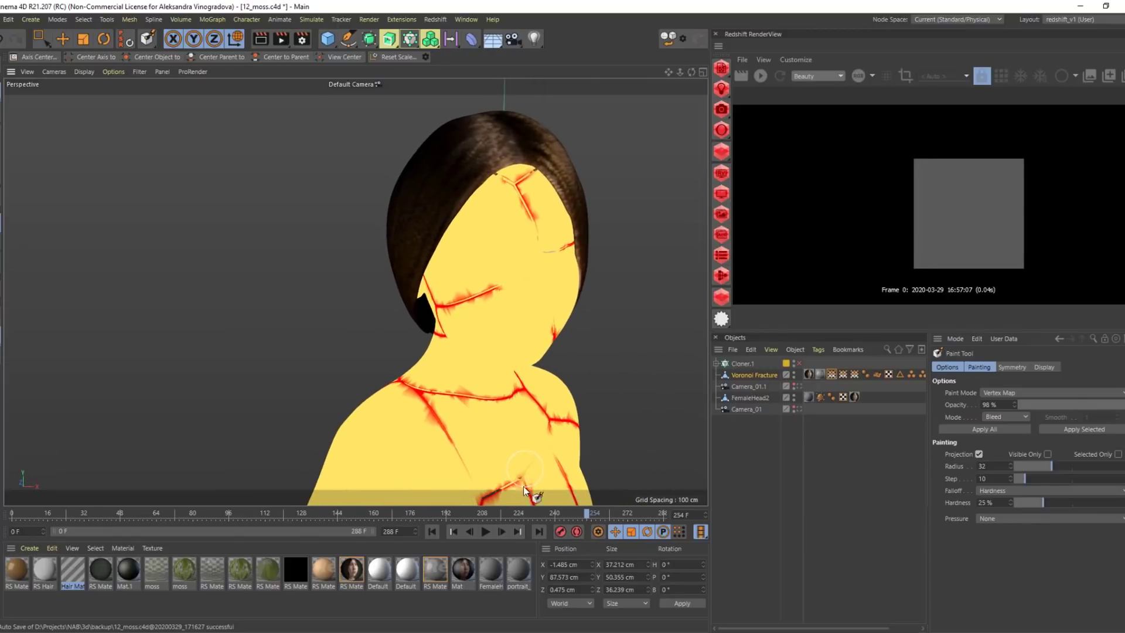
left_click_drag(630, 350, 541, 464, "alt")
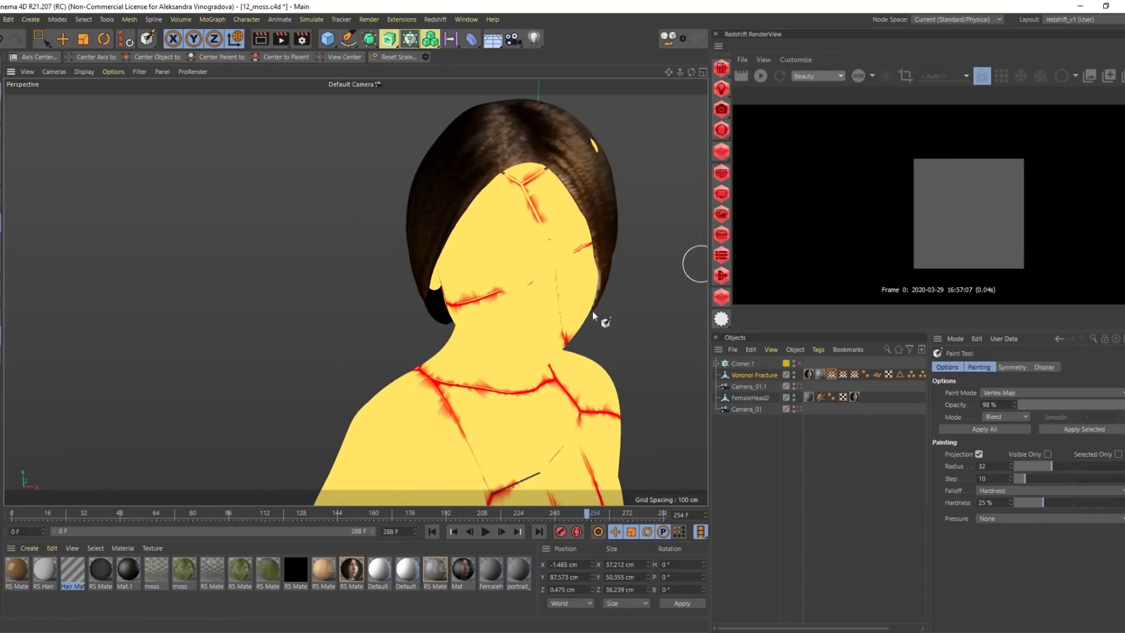
left_click_drag(595, 311, 663, 319, "alt")
Set the painting mode to Smooth and soften the vertex map along the neck, shoulder, chest and jaw cracks
left_click(1006, 417)
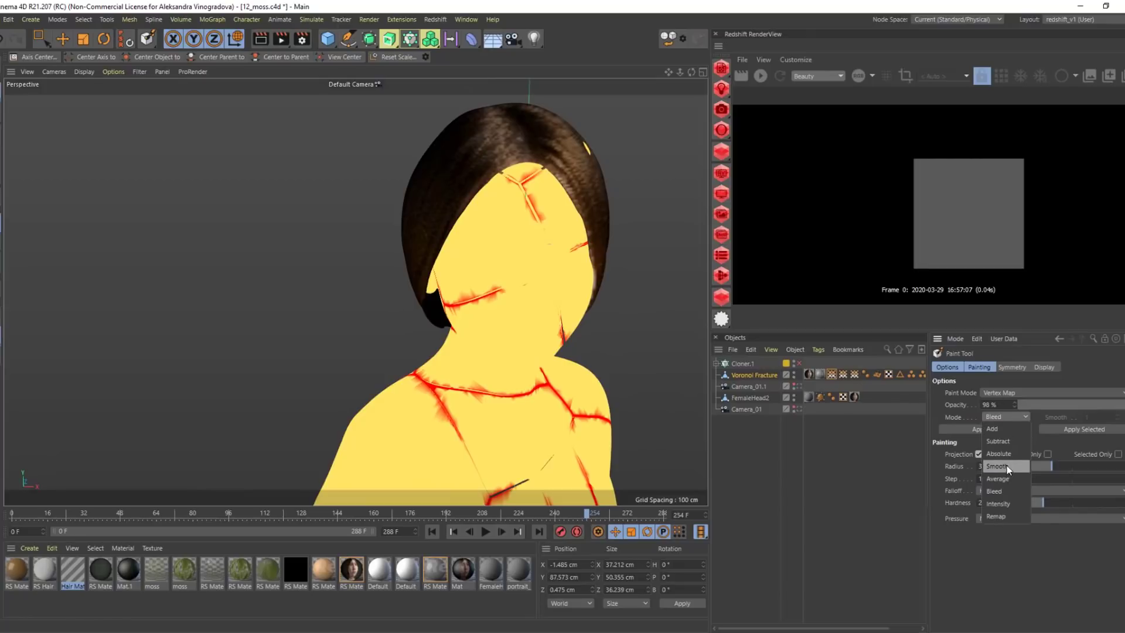
left_click(997, 466)
mouse_move(442, 396)
left_mouse_down()
mouse_move(463, 394)
mouse_move(423, 383)
mouse_move(485, 407)
left_mouse_up()
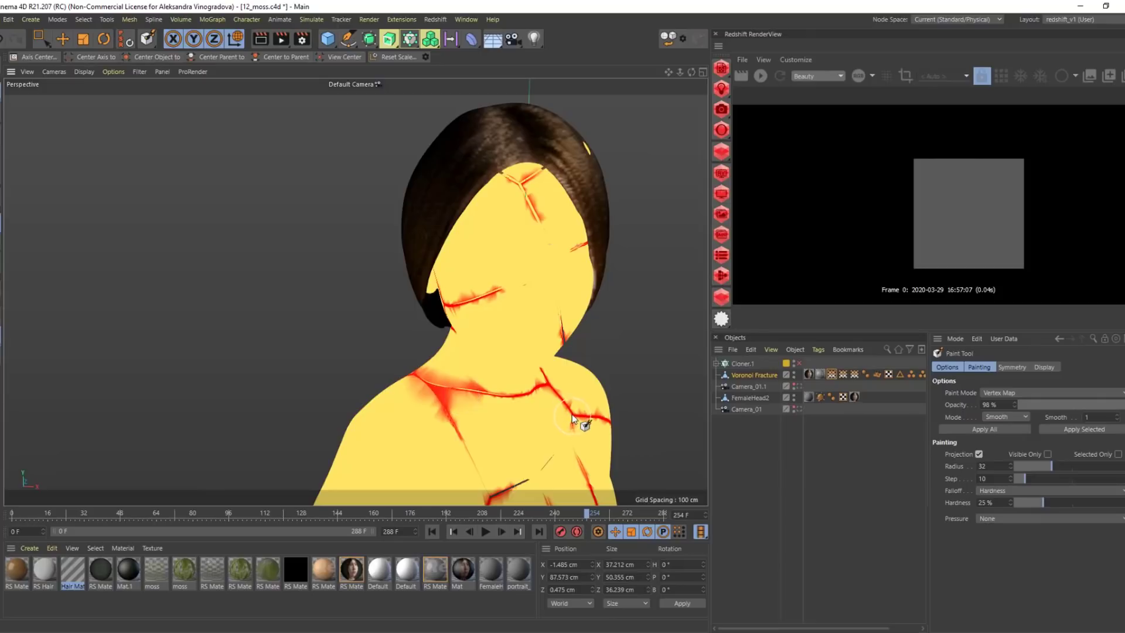
left_click_drag(641, 410, 603, 396, "alt")
left_click_drag(667, 372, 686, 334, "alt")
left_click_drag(435, 317, 443, 313)
left_click_drag(614, 350, 603, 360, "alt")
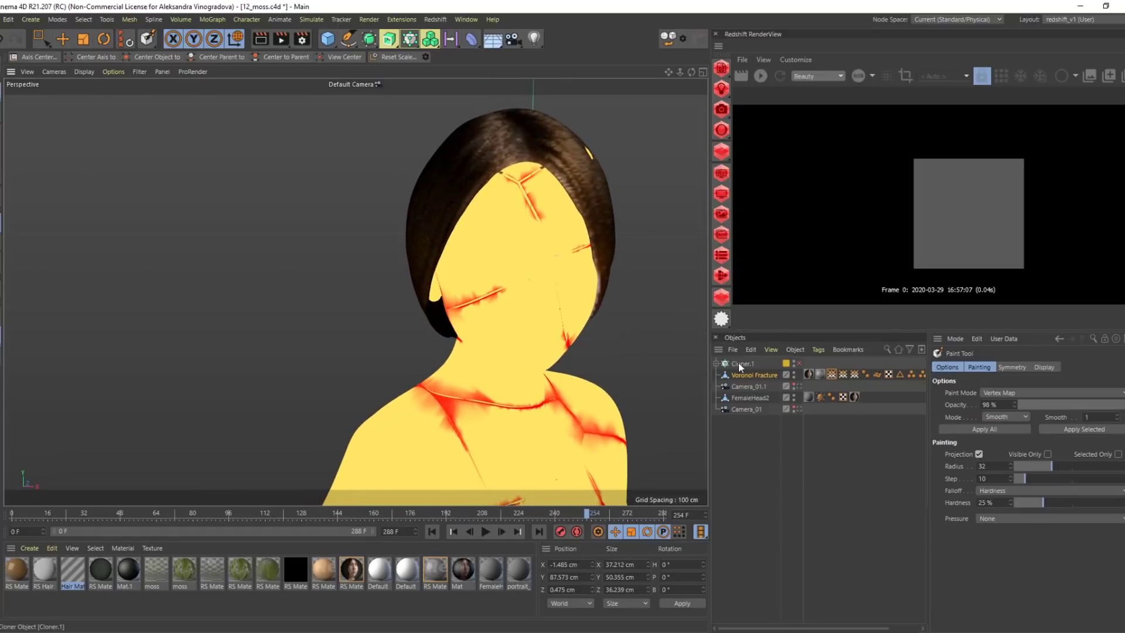
Enable Cloner.1 and use Object as its mode with Multi-Instance as the instance mode
left_click(765, 366)
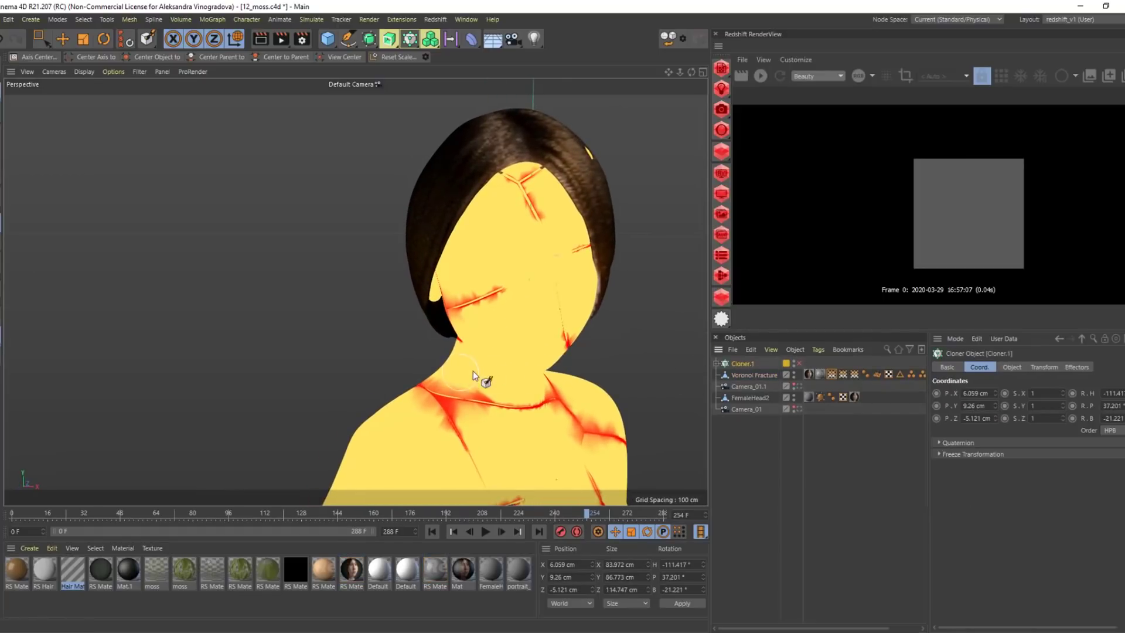
left_click_drag(503, 331, 533, 373, "alt")
left_click(800, 363)
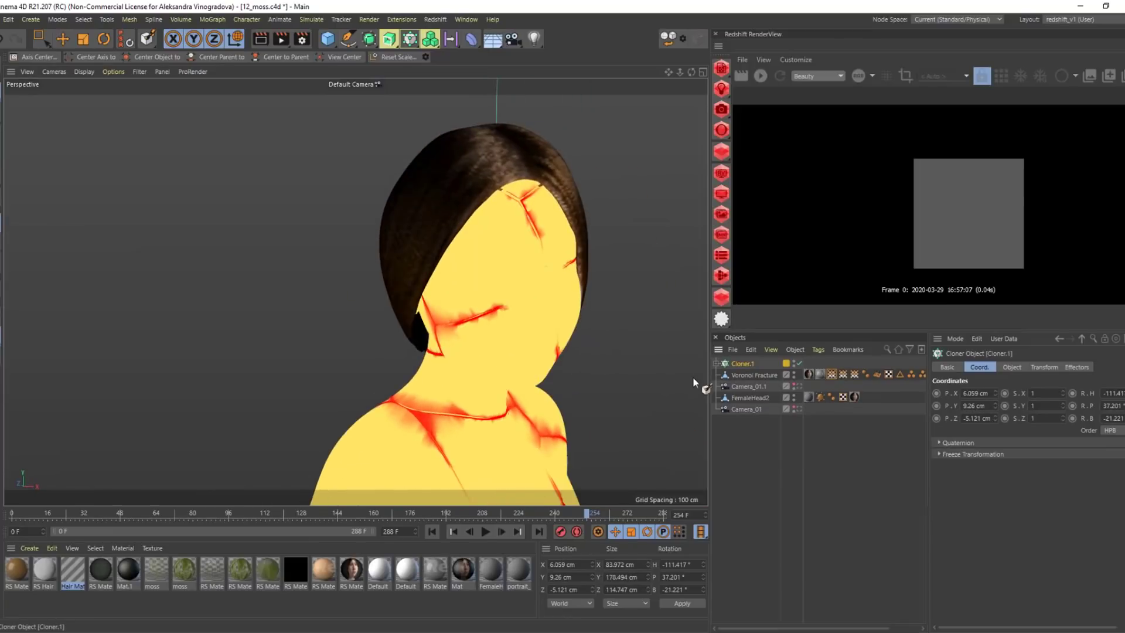
key("e")
left_click(1004, 368)
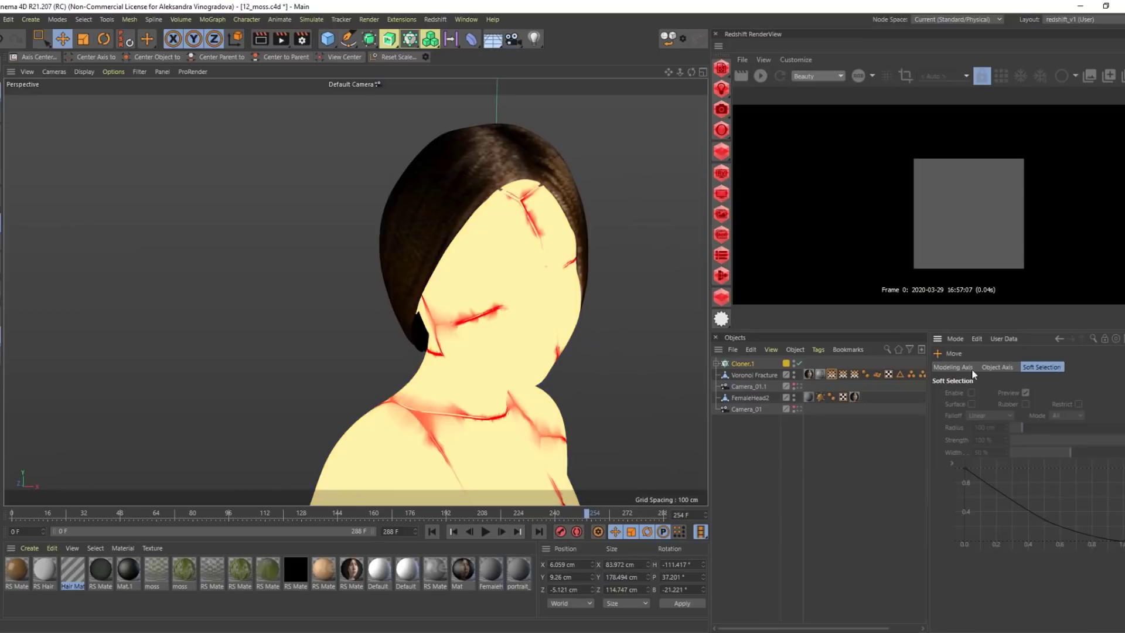
left_click(909, 364)
left_click(1004, 394)
left_click(1004, 395)
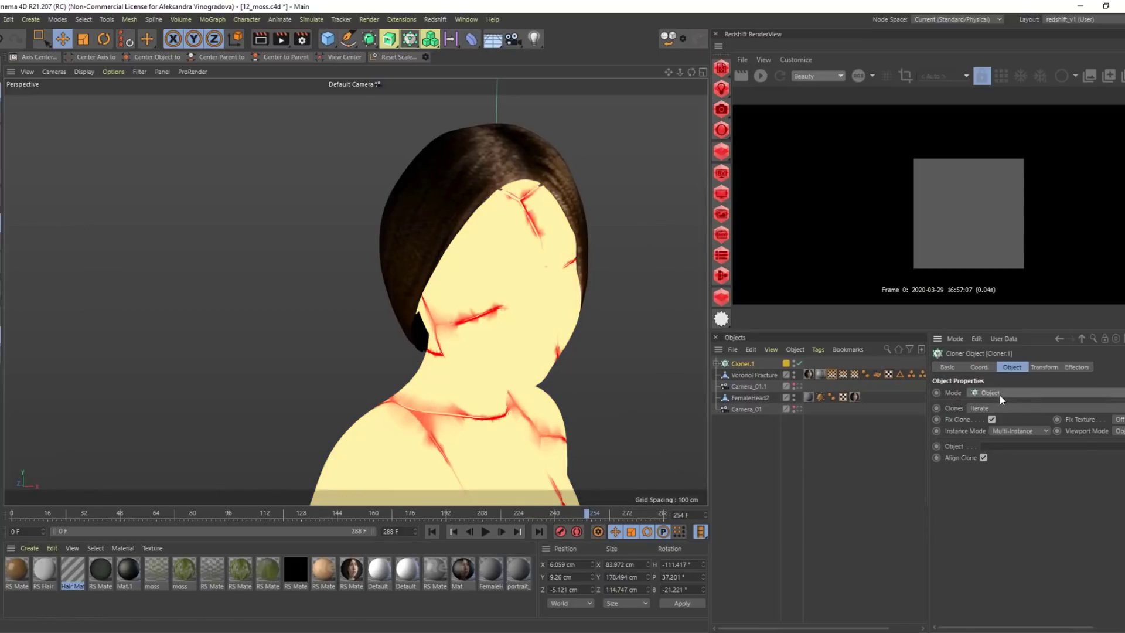
left_click(1004, 431)
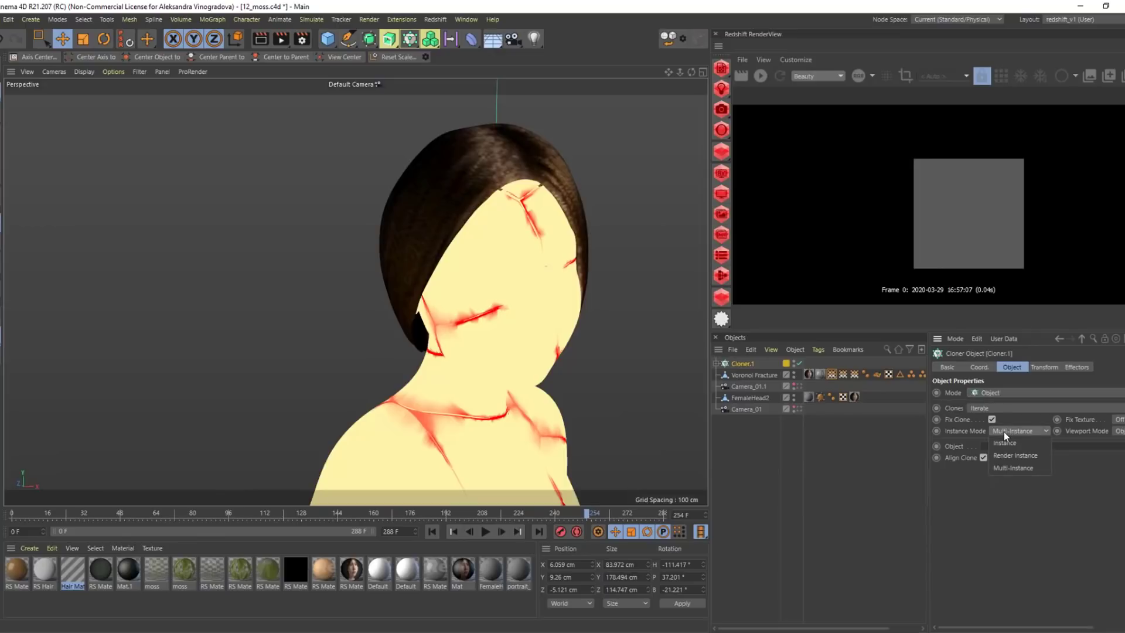
left_click(1015, 470)
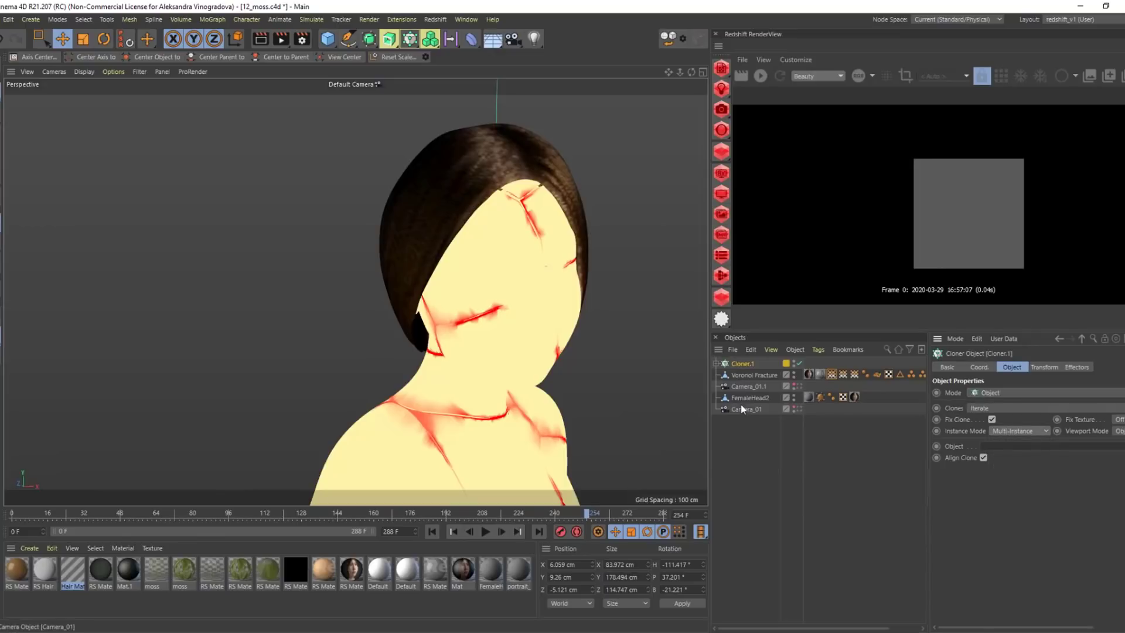
Assign the Voronoi Fracture object as Cloner.1's distribution object and set the clone count to 30000
left_click_drag(745, 376, 1011, 449)
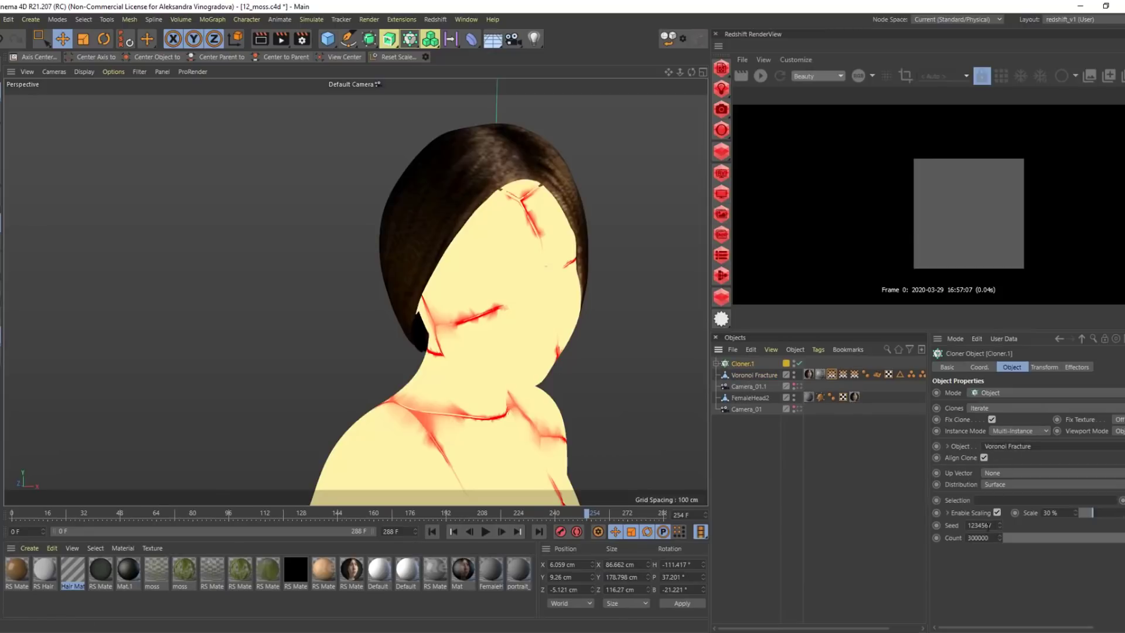
left_click(974, 538)
key("BackSpace")
key("Return")
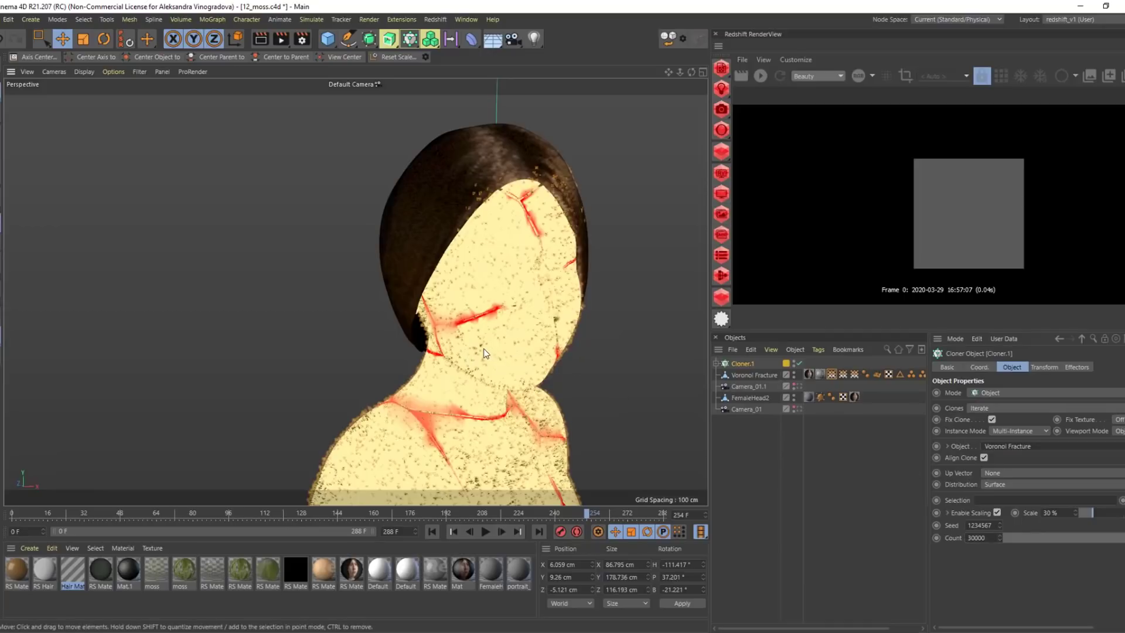
scroll(484, 353, "up", 3)
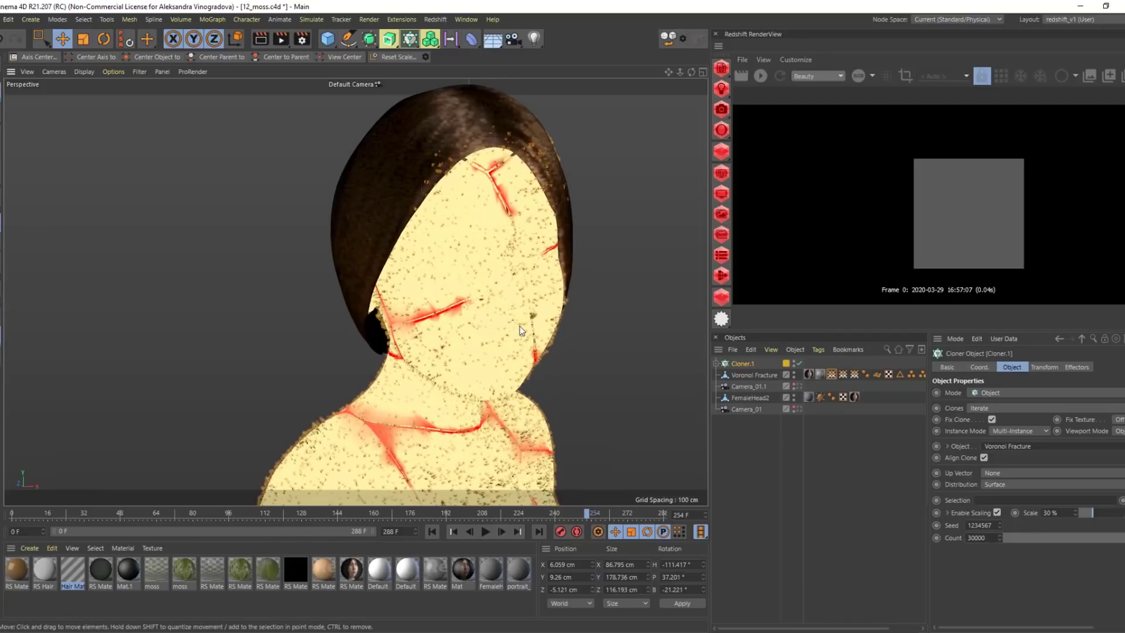
scroll(521, 330, "up", 4)
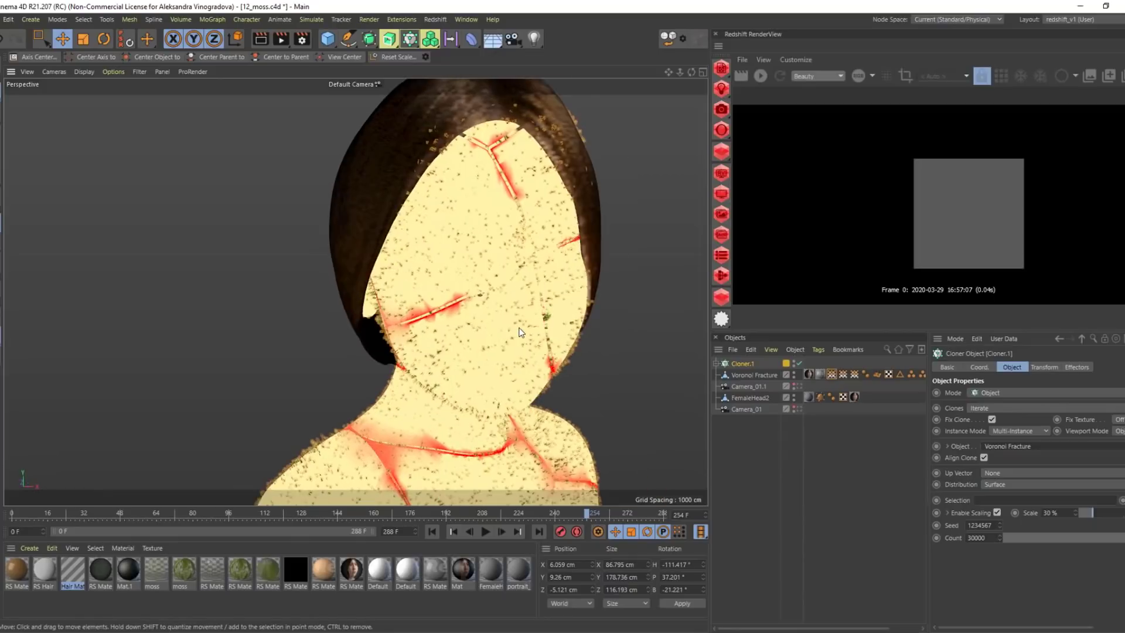
left_click_drag(519, 329, 503, 298, "alt")
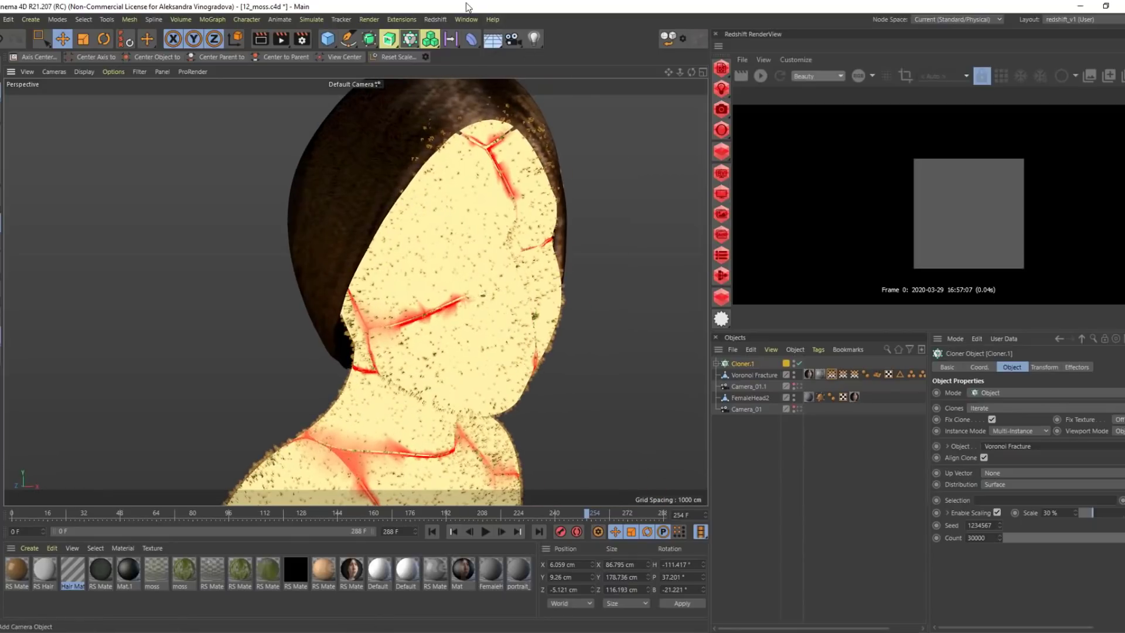
Add a MoGraph Shader effector to Cloner.1
left_click(436, 19)
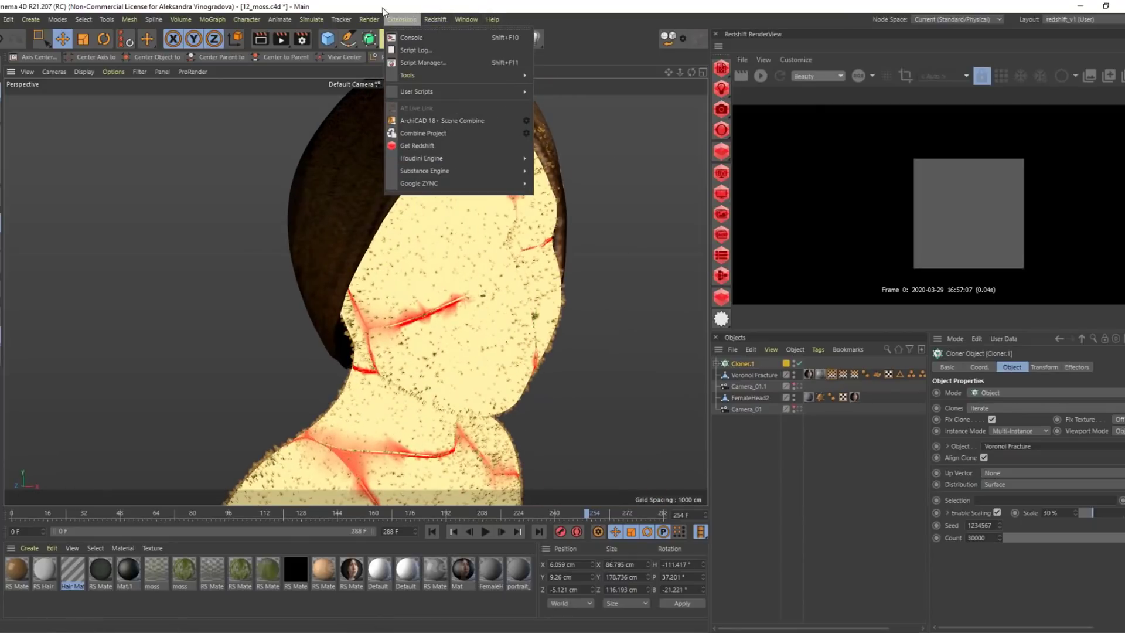
key("Escape")
left_click(368, 20)
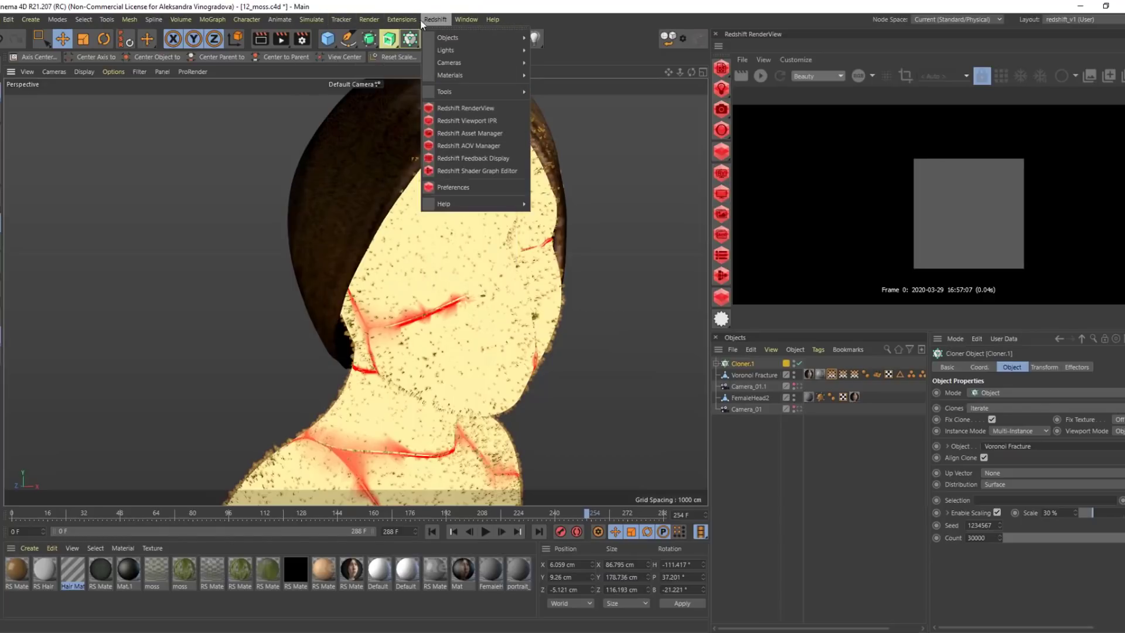
mouse_move(368, 20)
key("Escape")
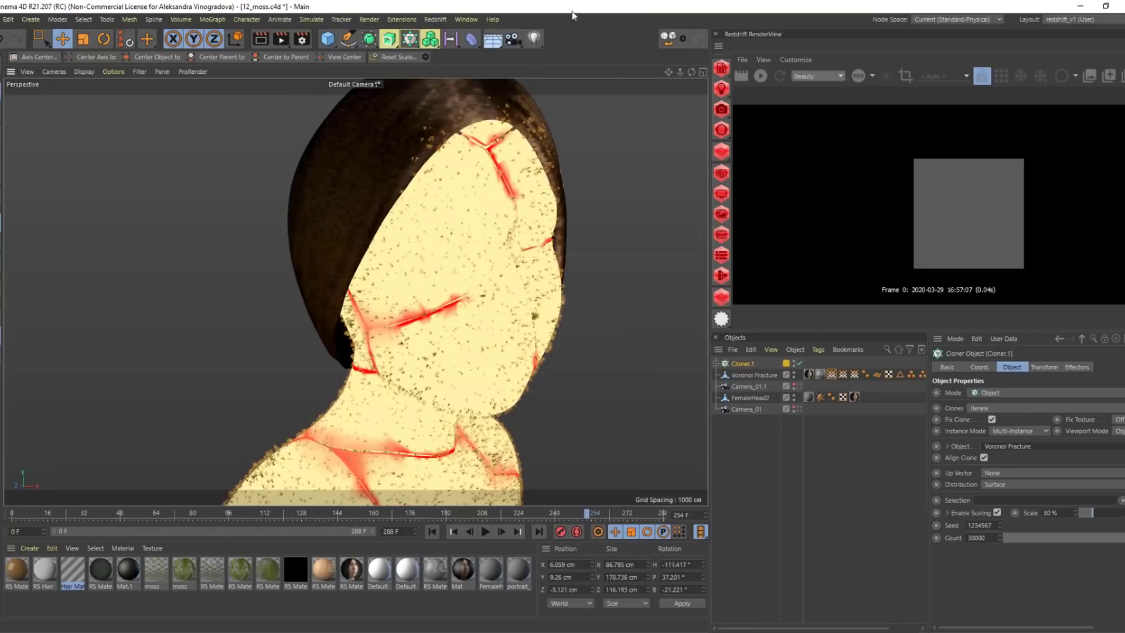
left_click(412, 38)
left_click(431, 37)
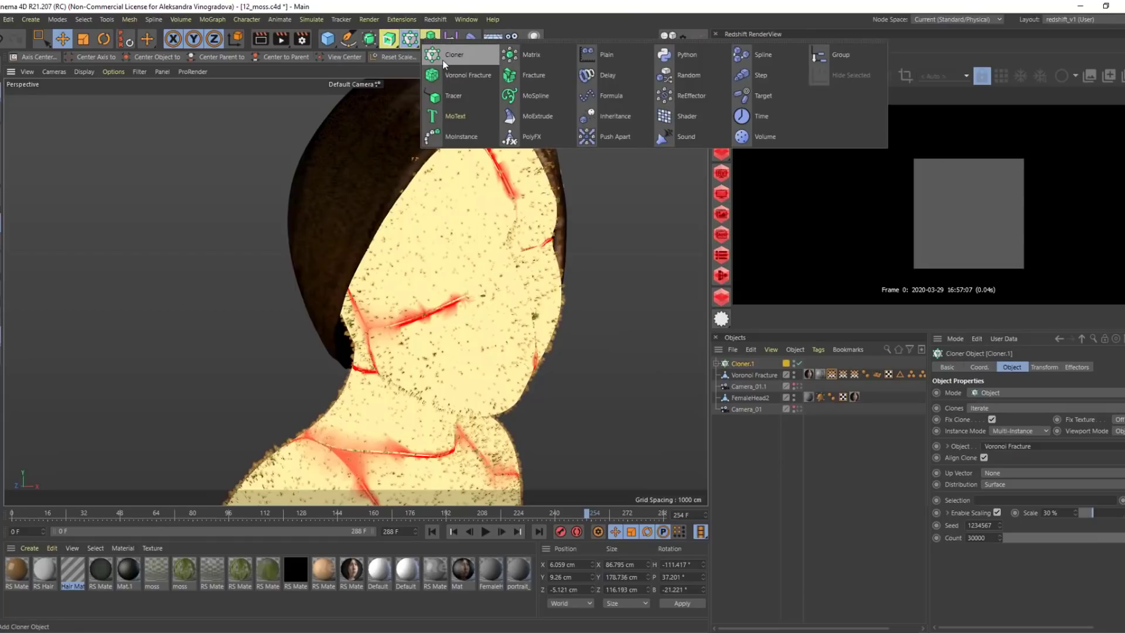
left_click(669, 116)
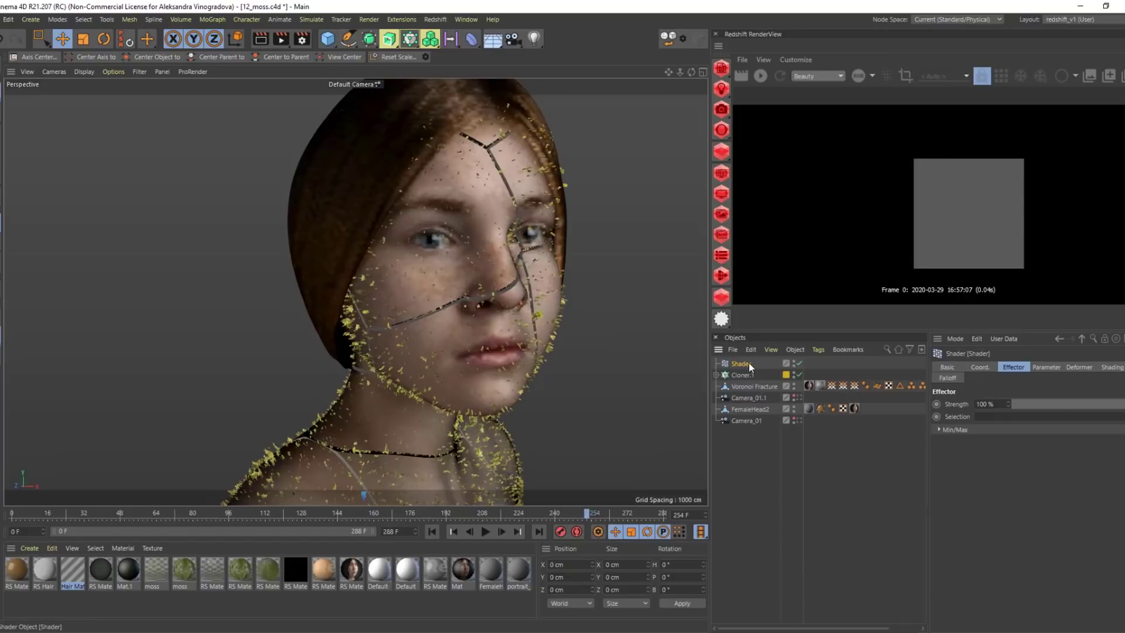
Set the Shader effector's uniform scale to -1 and add the Outside Vertices vertex map as its falloff field
left_click(958, 378)
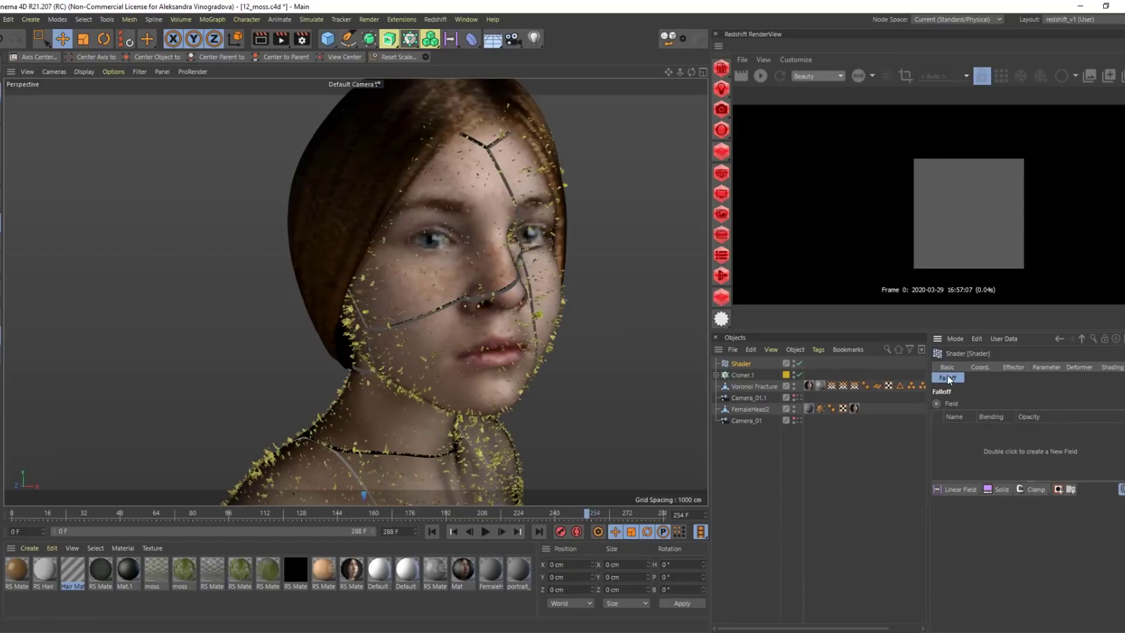
left_click(1048, 366)
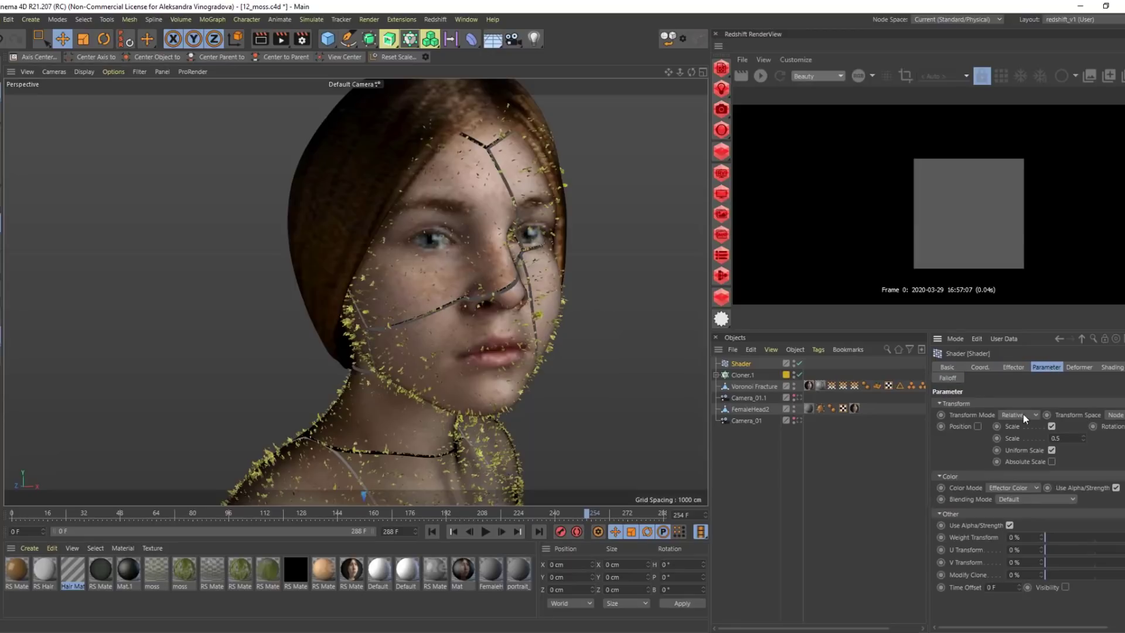
type("-1")
key("Return")
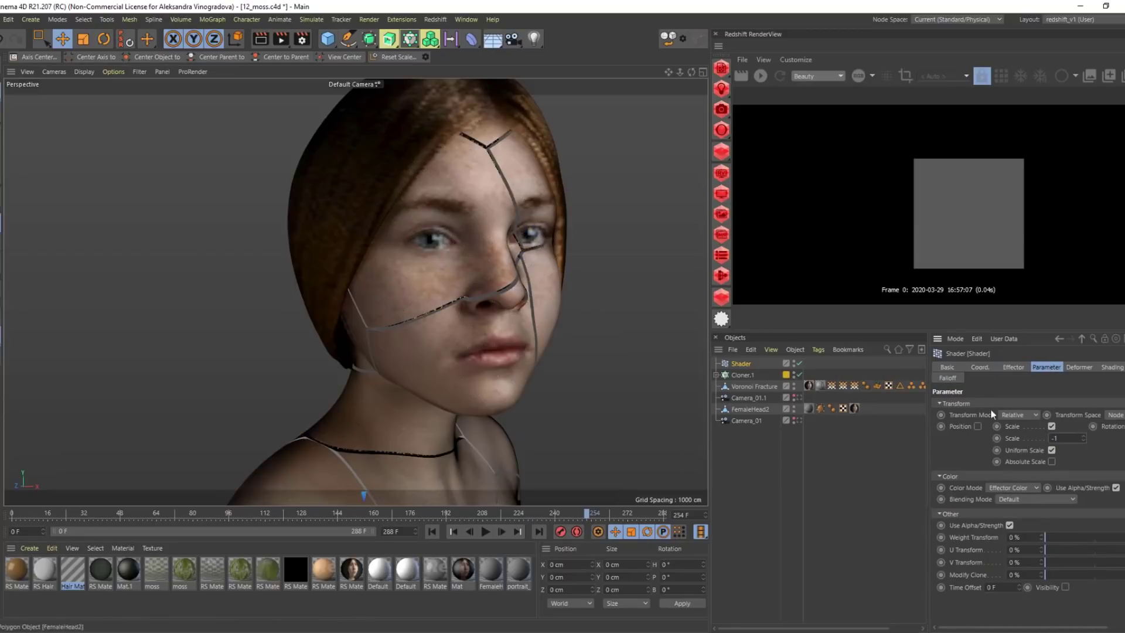
left_click(950, 378)
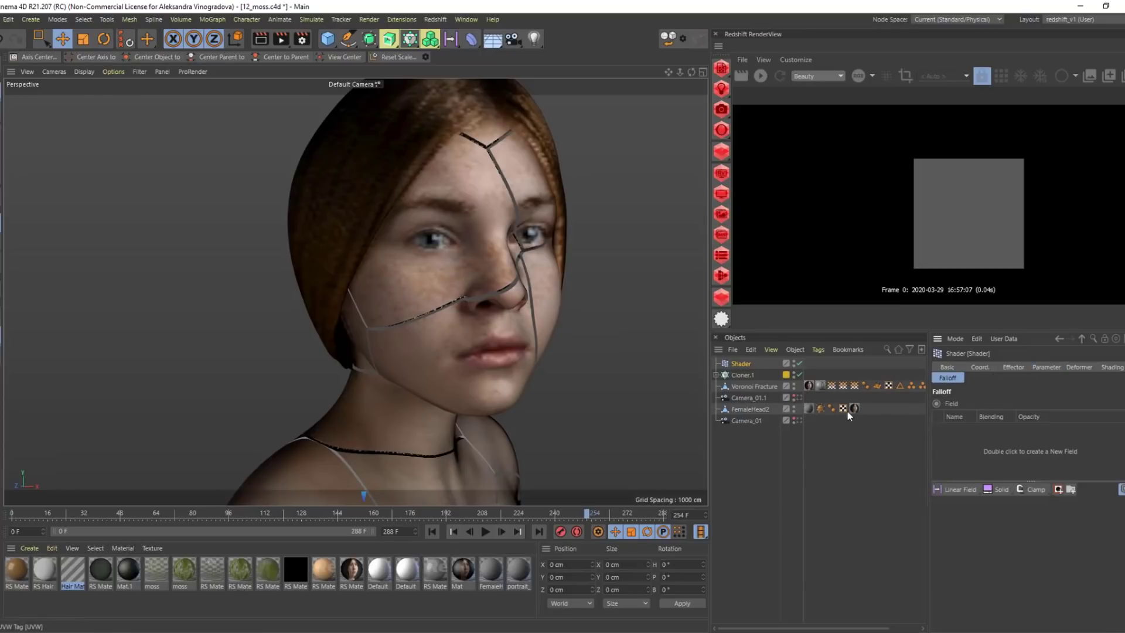
left_click_drag(833, 385, 968, 441)
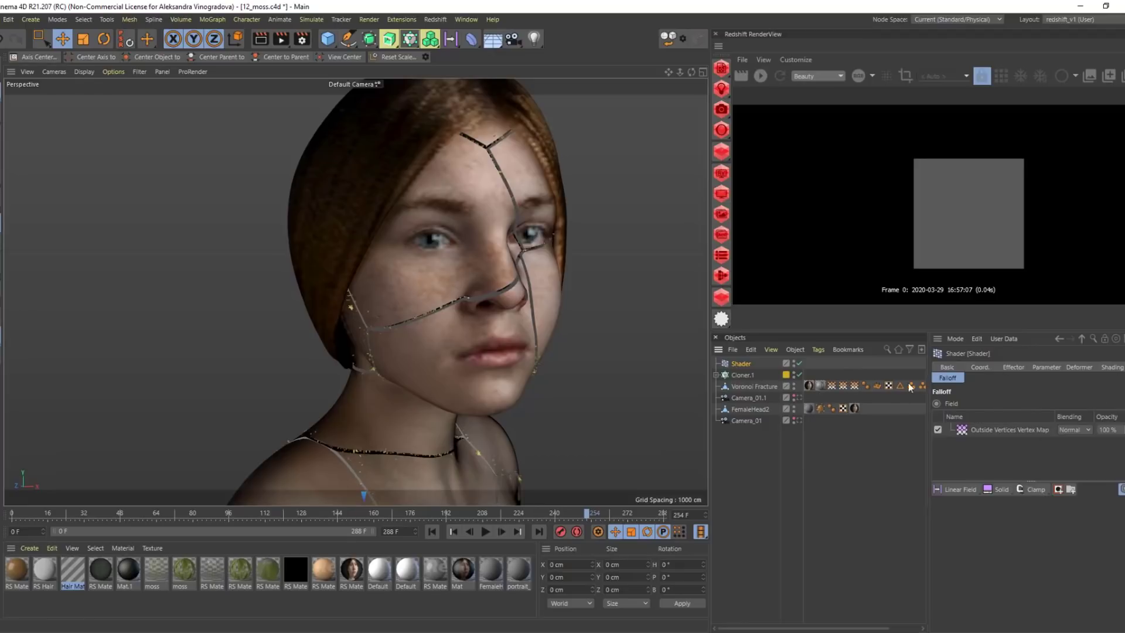
Set Cloner.1's transform scale to 1.5 on the X, Y and Z axes
left_click(743, 374)
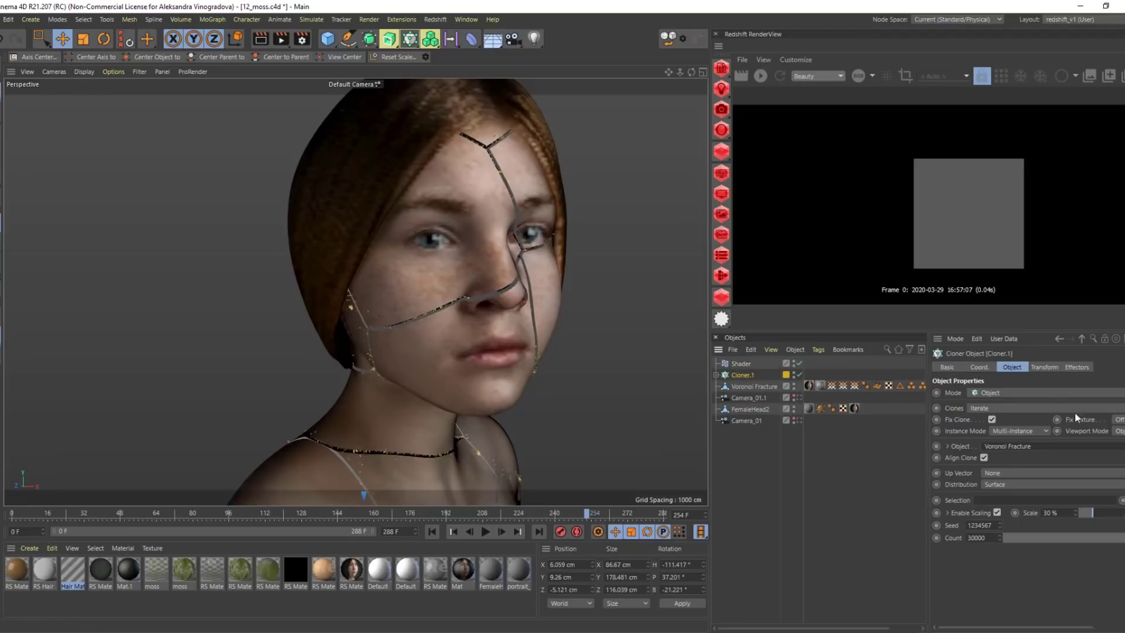
left_click(1045, 366)
left_click(1035, 409)
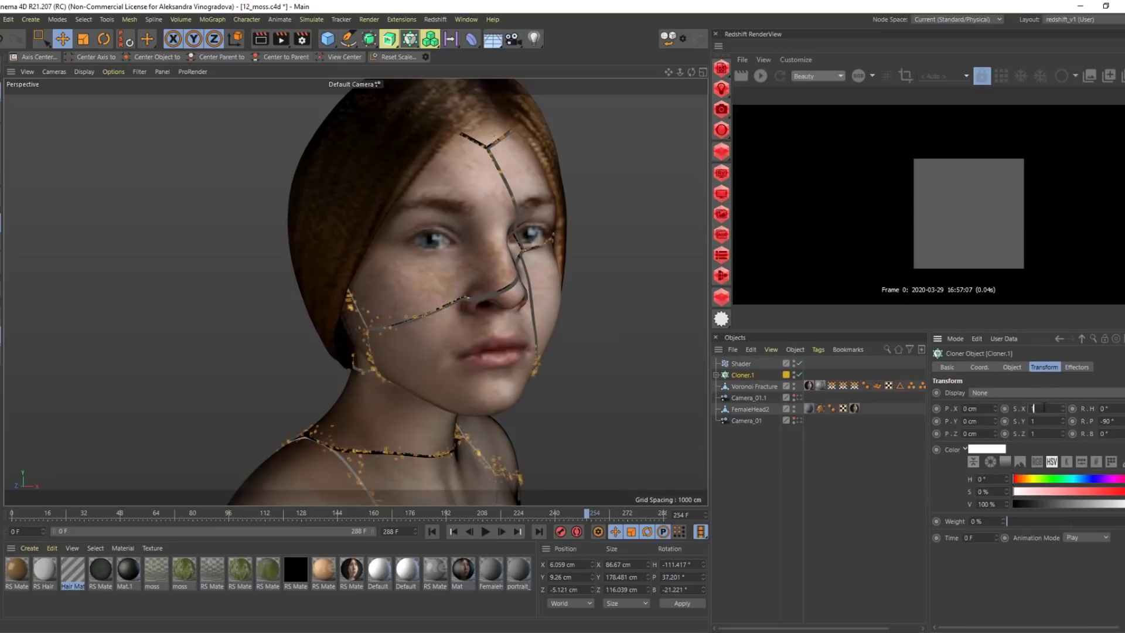
type(".5")
left_click(1046, 422)
type("1.5")
key("Tab")
type("1.5")
key("Return")
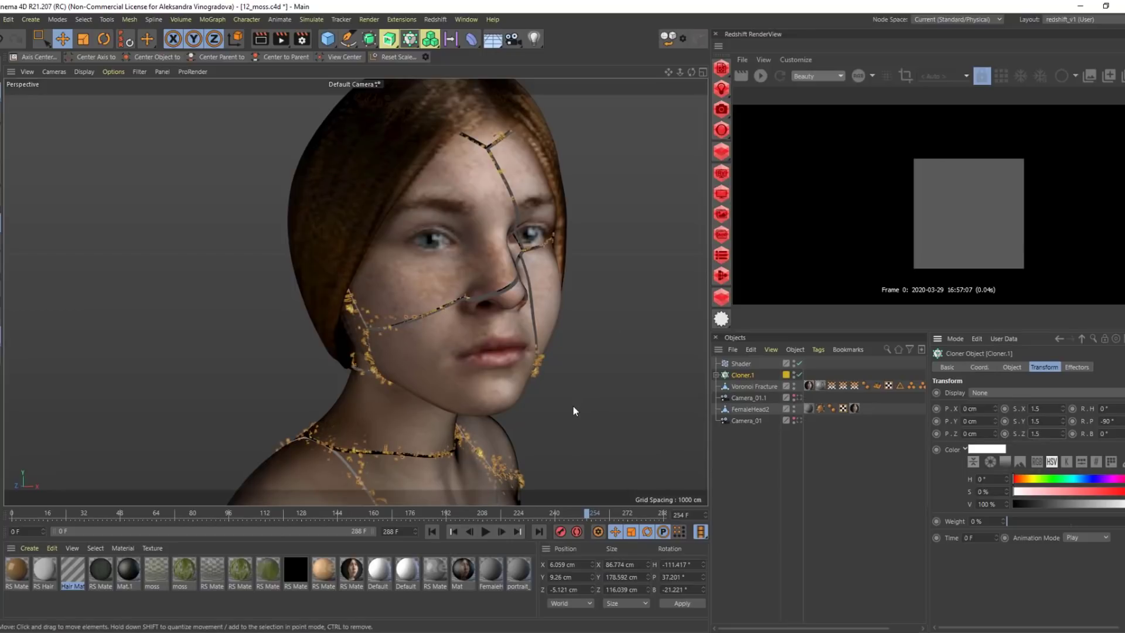
left_click_drag(511, 411, 540, 401, "alt")
left_click_drag(415, 380, 428, 343, "alt")
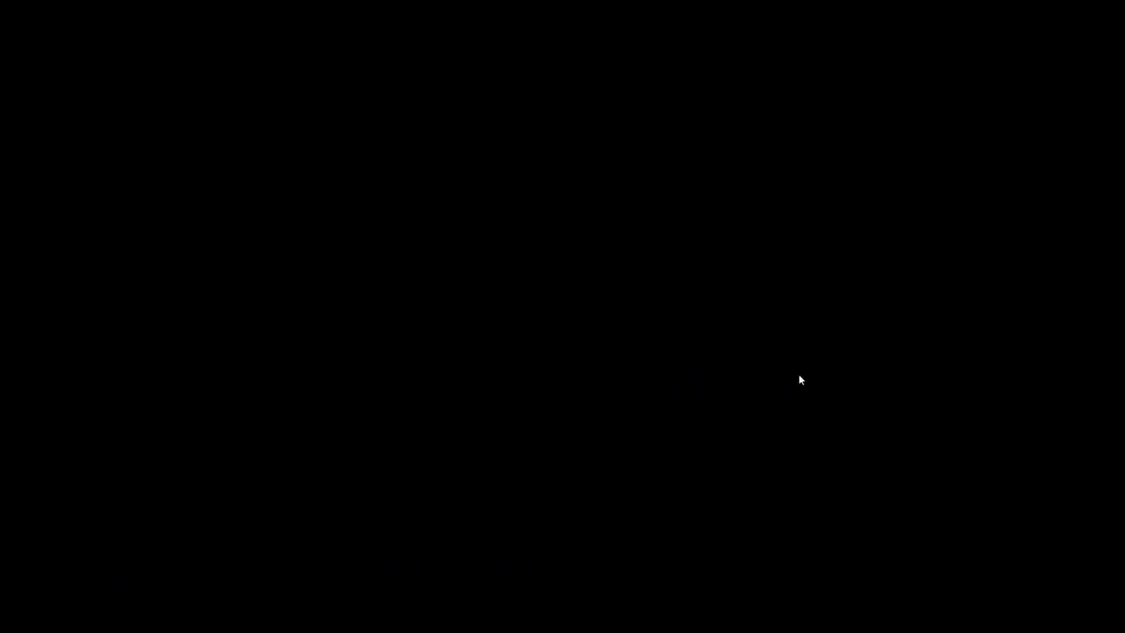
Disable Cloner.1 and open the project file 11 from the NAB 3d folder, dismissing the missing-plugin notice
left_click(800, 374)
left_click(633, 402)
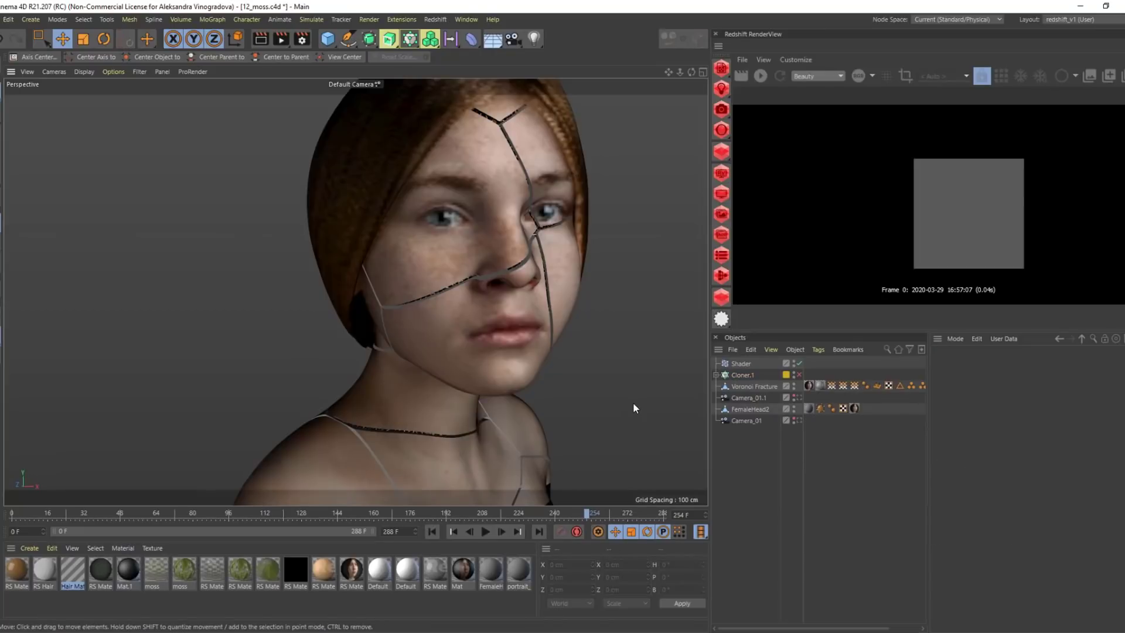
key("v")
mouse_move(625, 434)
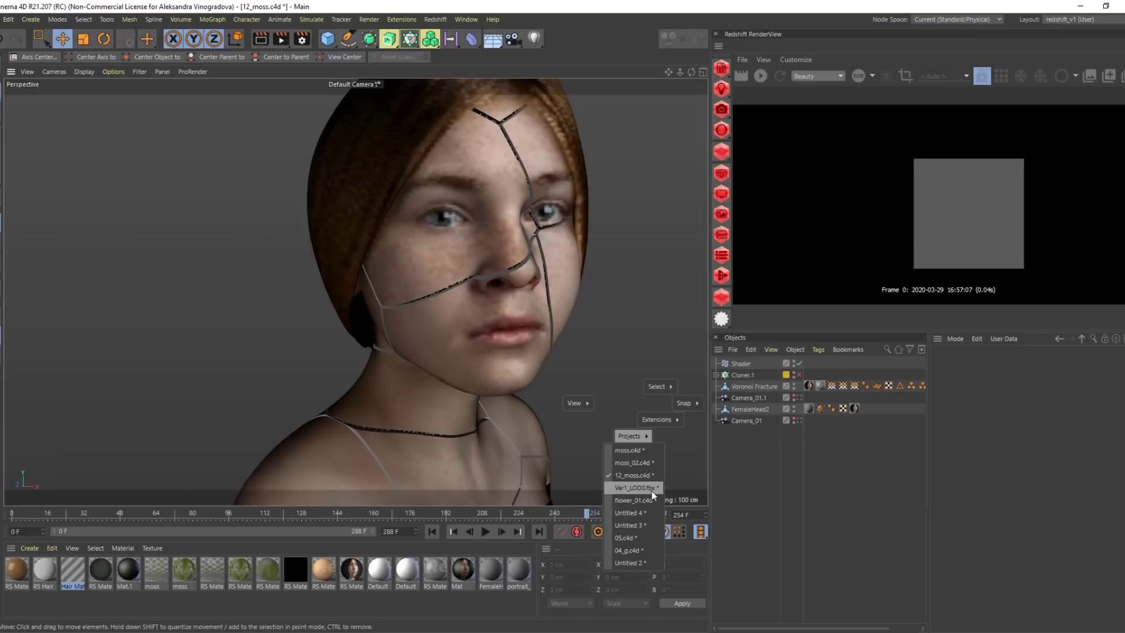
left_click(1, 20)
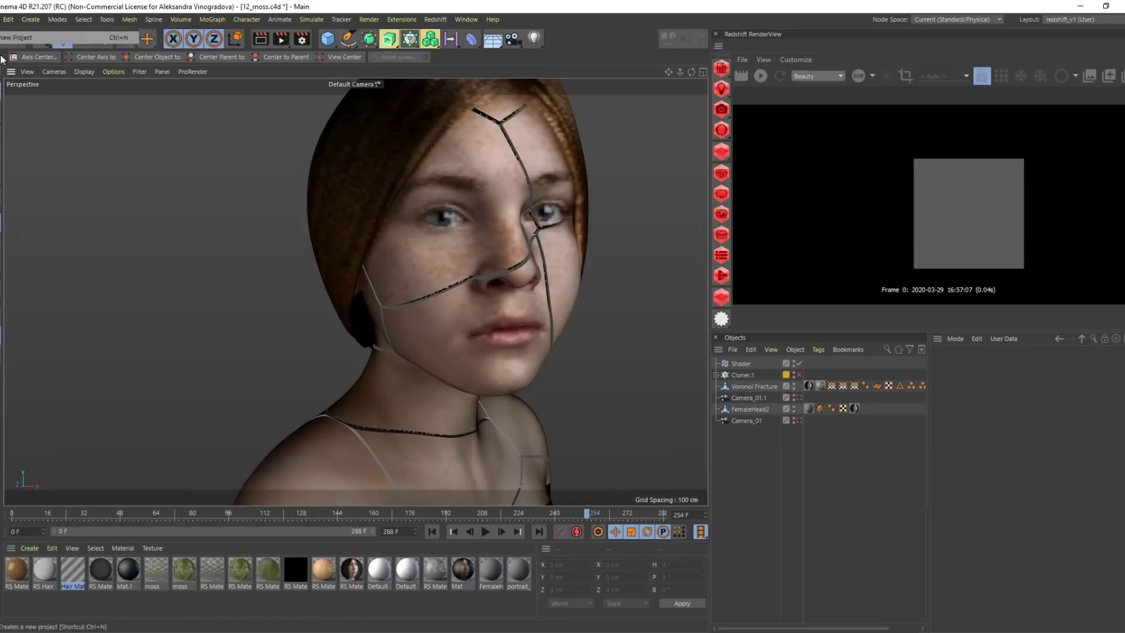
left_click(19, 49)
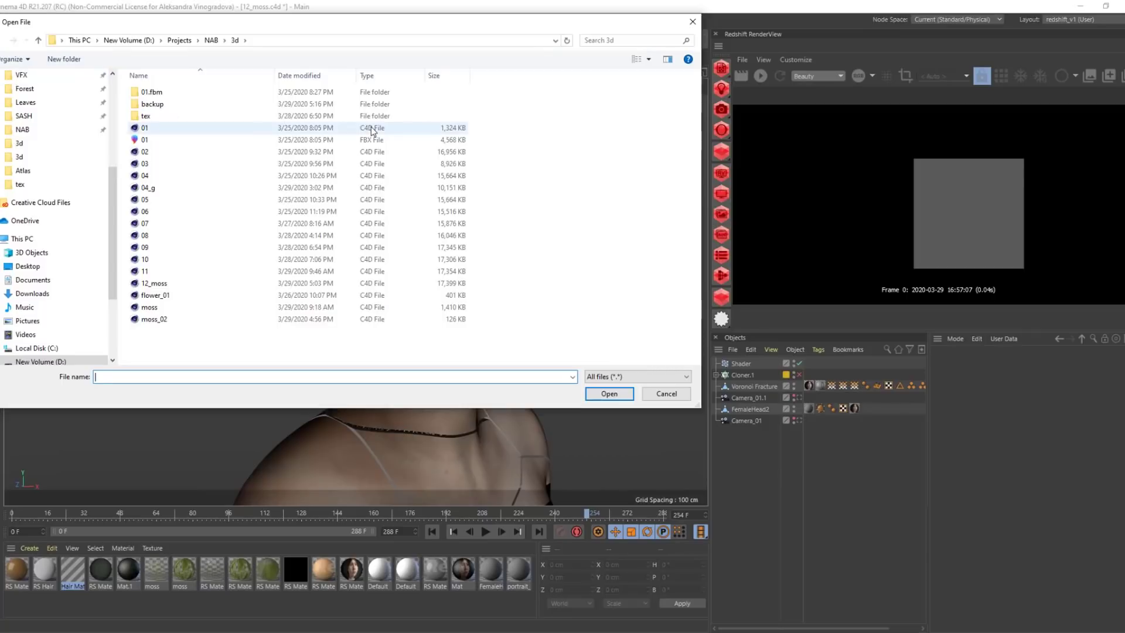
double_click(171, 273)
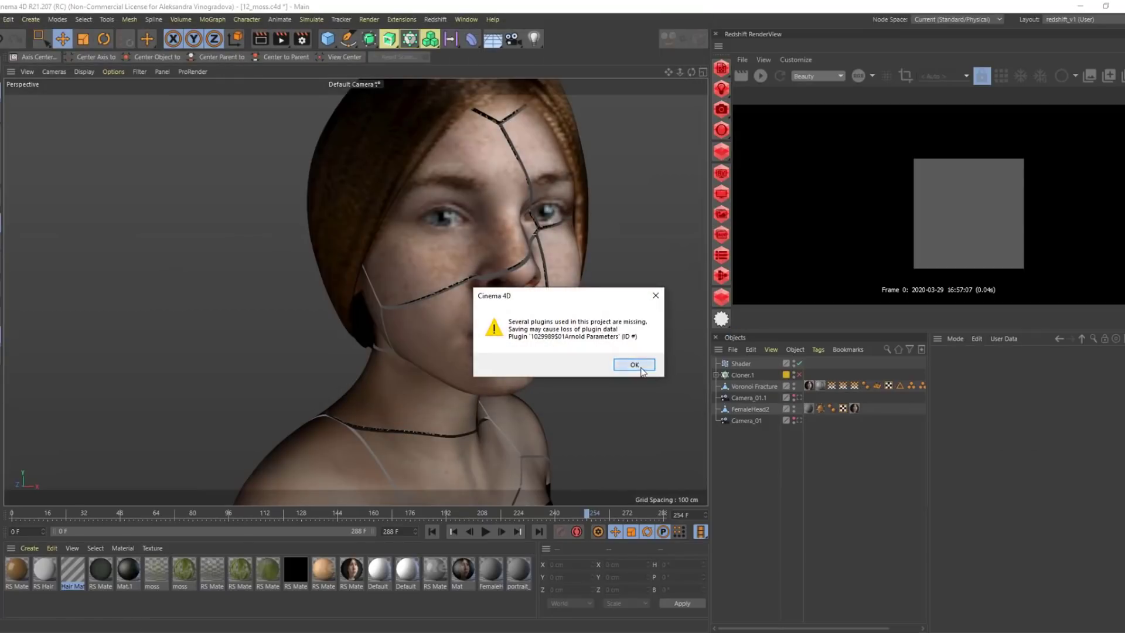
left_click(634, 365)
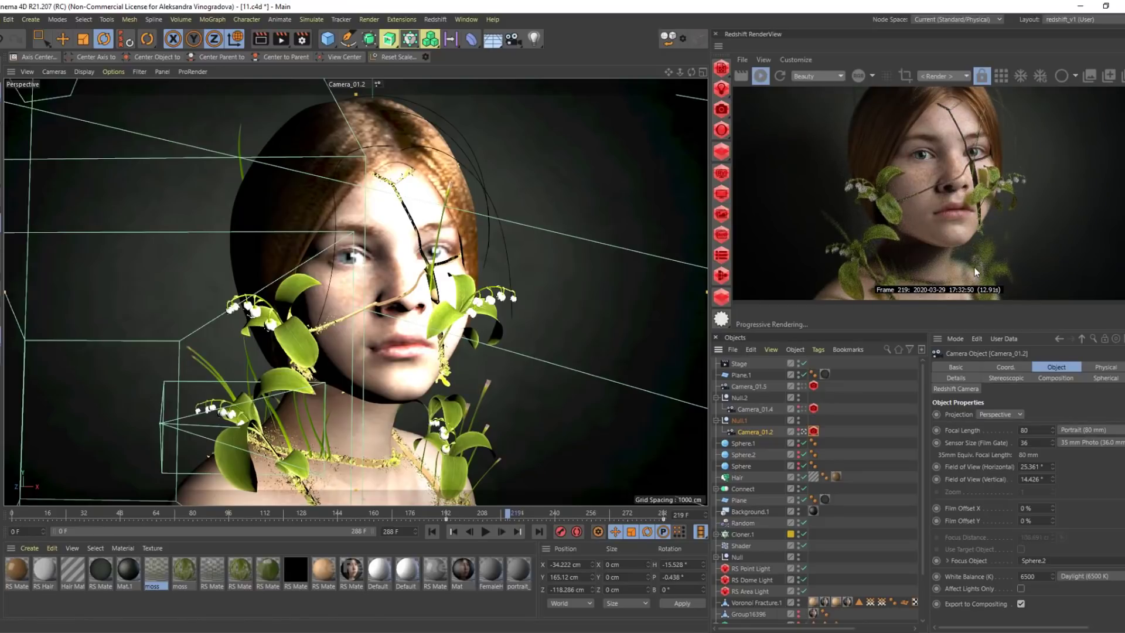
Turn off the Bokeh override in the Redshift Camera tag of Camera_01.2
scroll(975, 267, "up", 2)
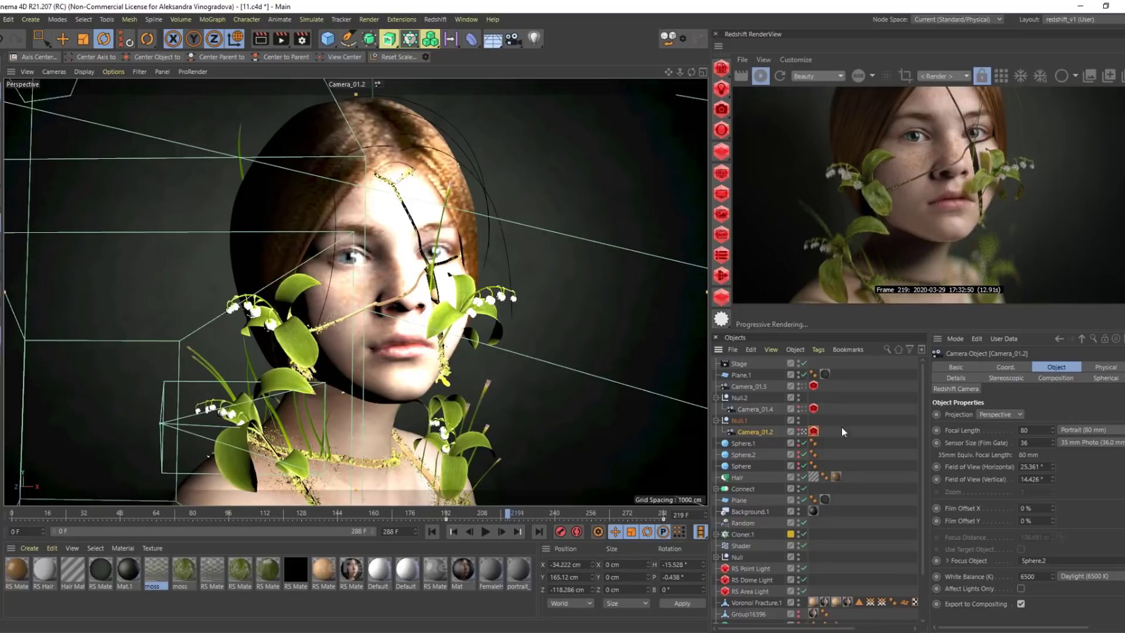
left_click(1055, 378)
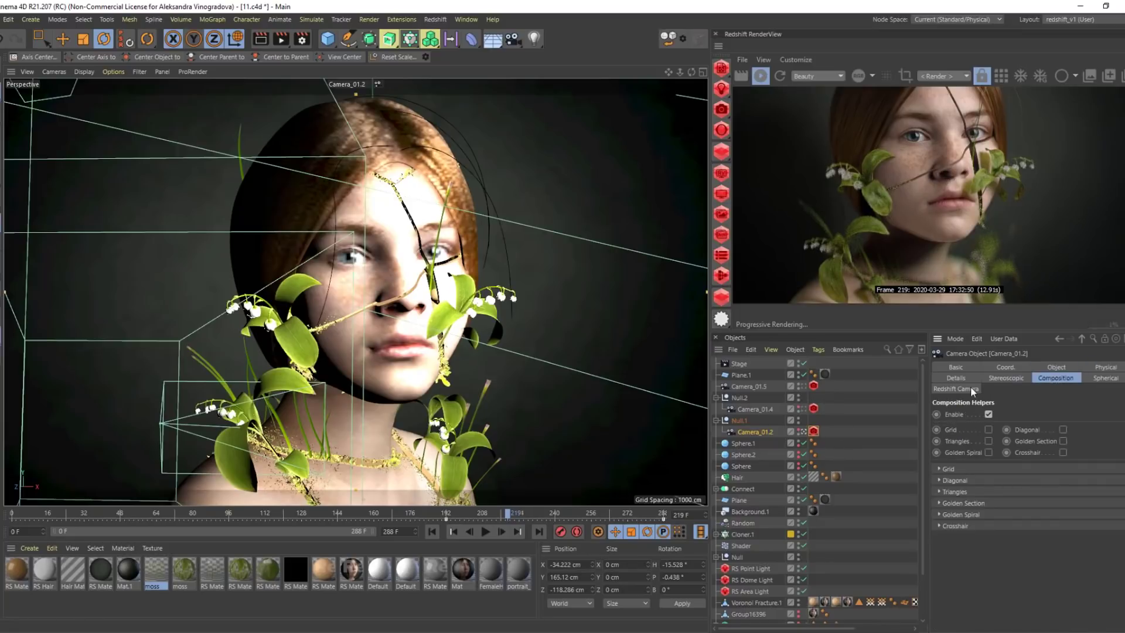
left_click(956, 378)
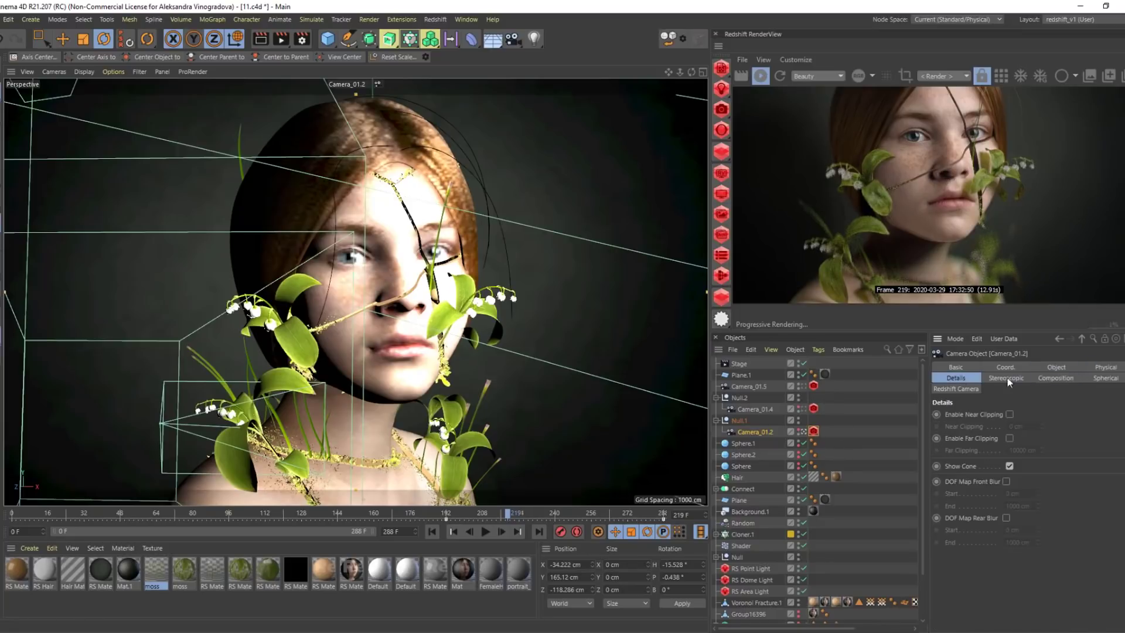
left_click(813, 431)
left_click(1060, 368)
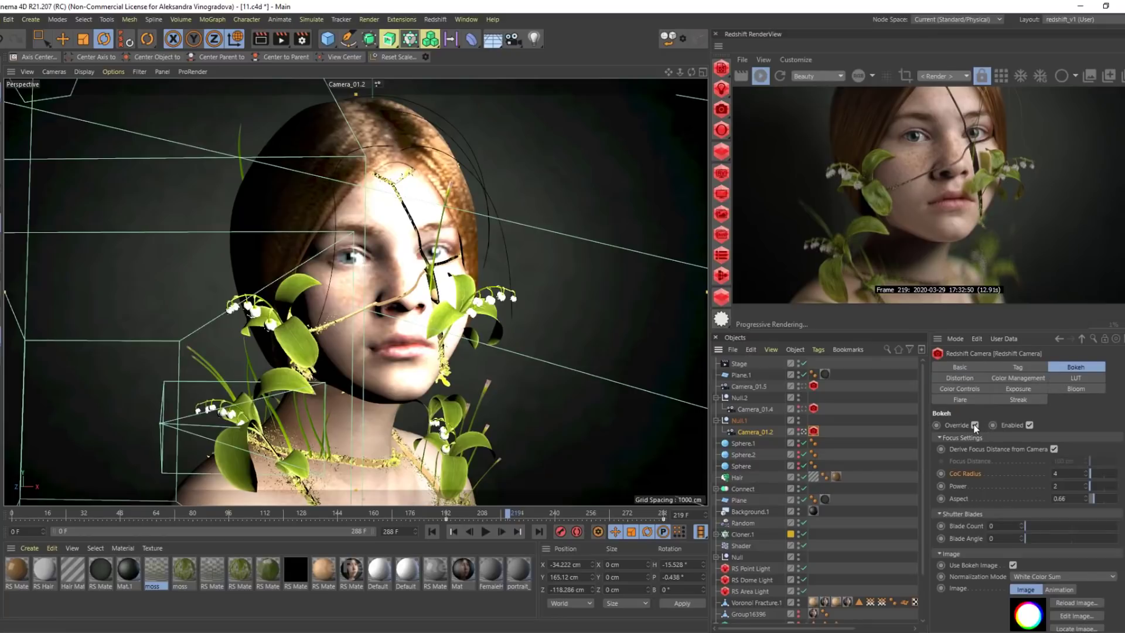
left_click(1029, 425)
left_click(967, 424)
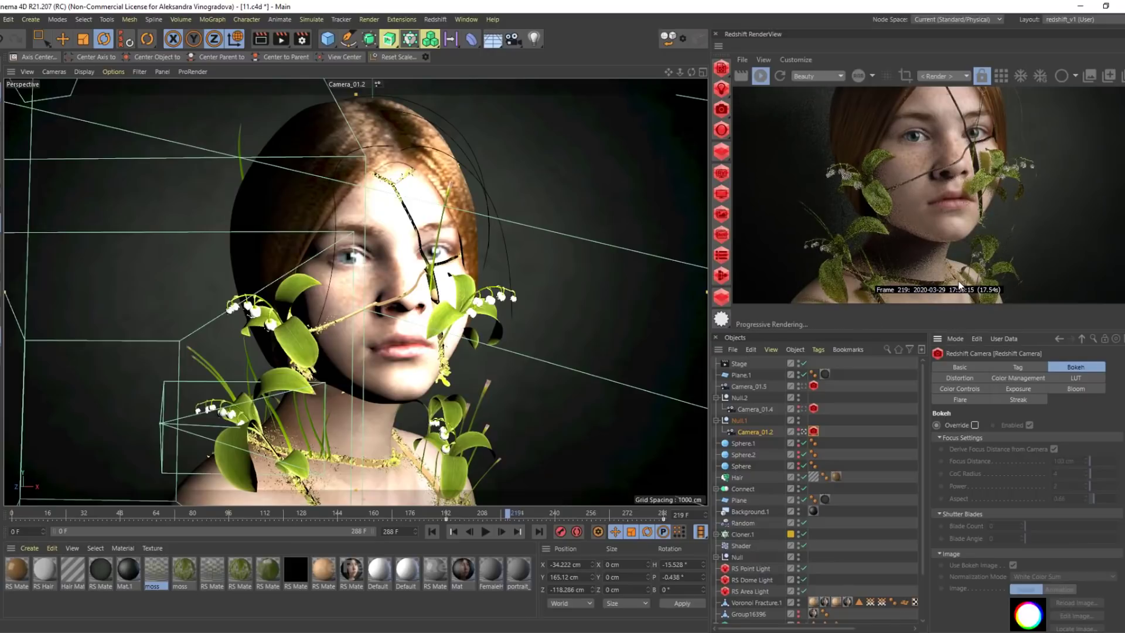
Inspect the plants around the neck and face in the render without bokeh, and enlarge the Redshift RenderView
scroll(888, 292, "up", 4)
scroll(914, 283, "up", 2)
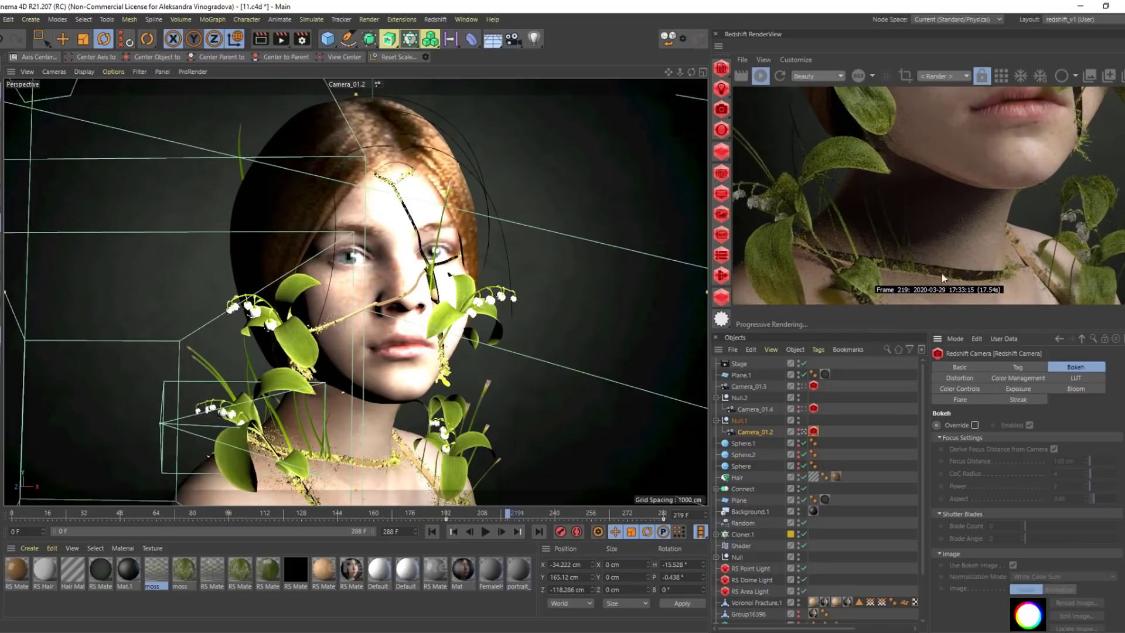
scroll(950, 232, "down", 7)
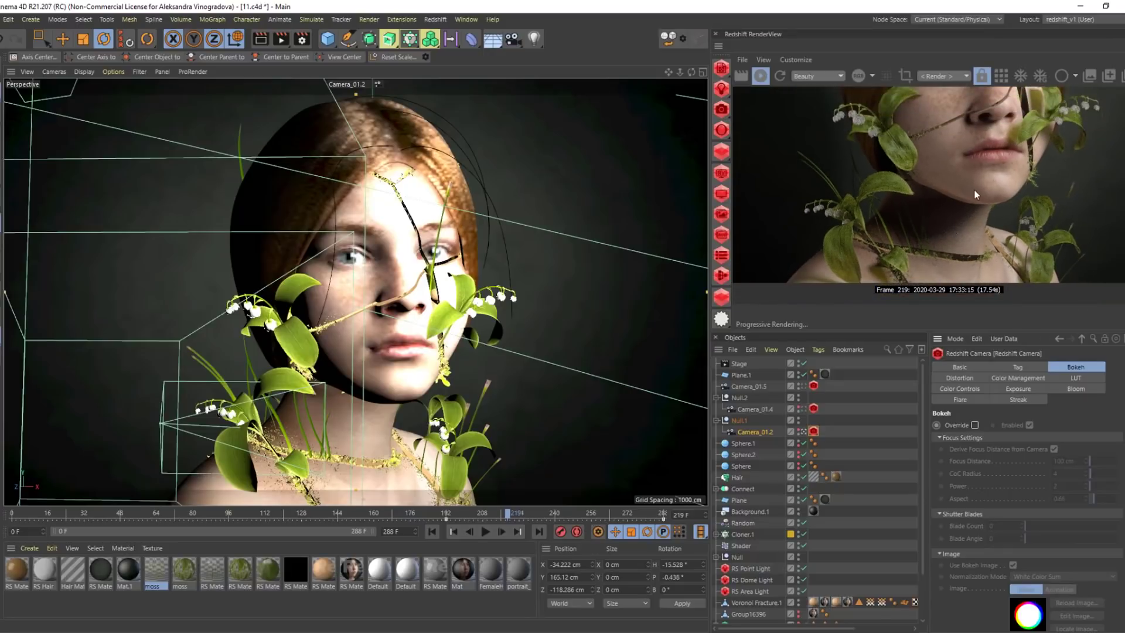
left_click_drag(1006, 158, 979, 234)
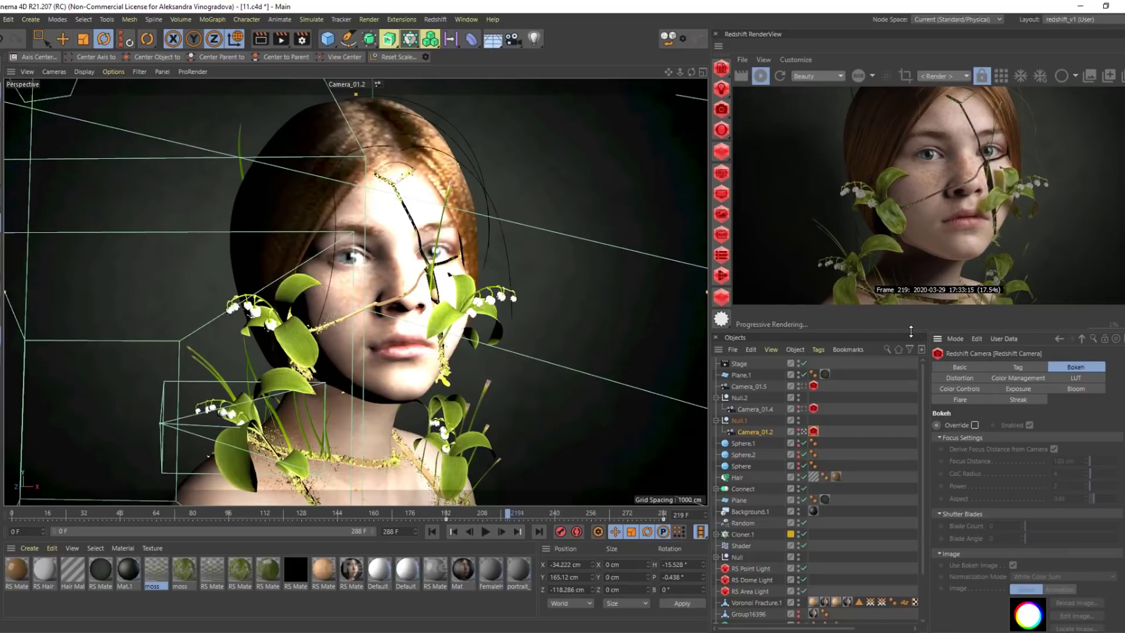
left_click_drag(911, 332, 911, 403)
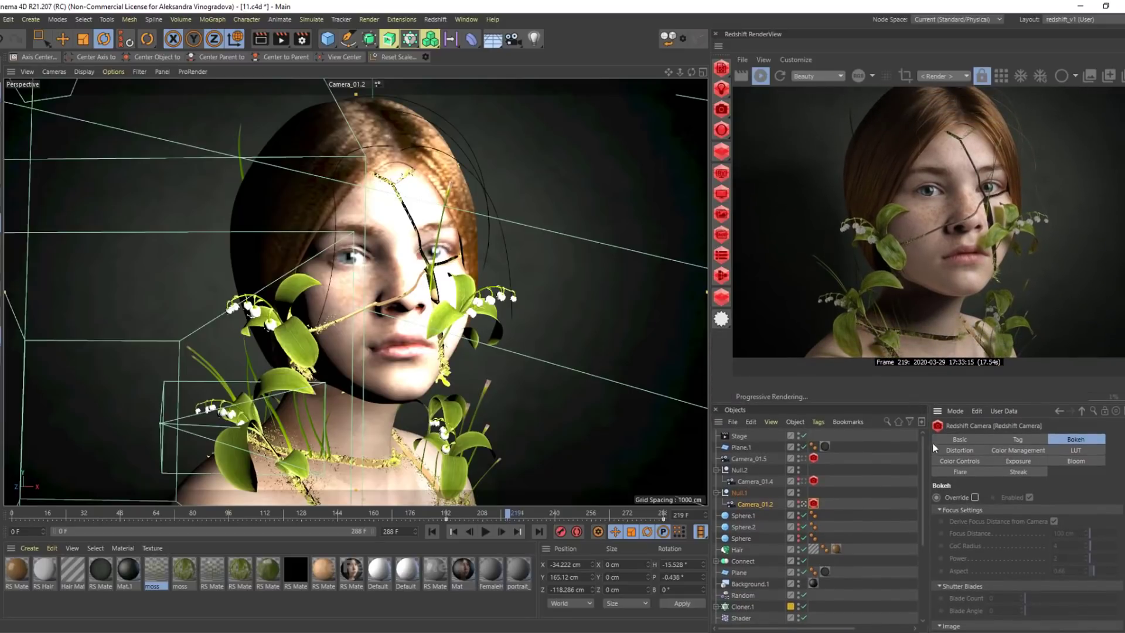
Turn the Bokeh override back on for Camera_01.2, keeping the CoC radius at 4 and the aspect at 0.66
left_click(975, 498)
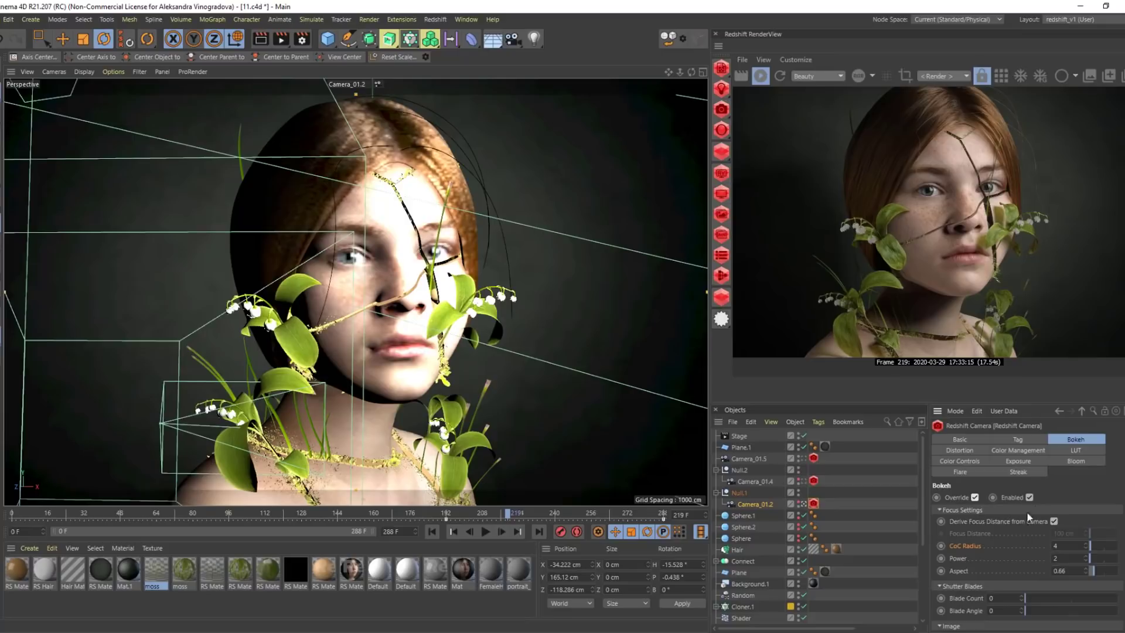
left_click(1055, 546)
scroll(966, 569, "down", 3)
left_click(1070, 505)
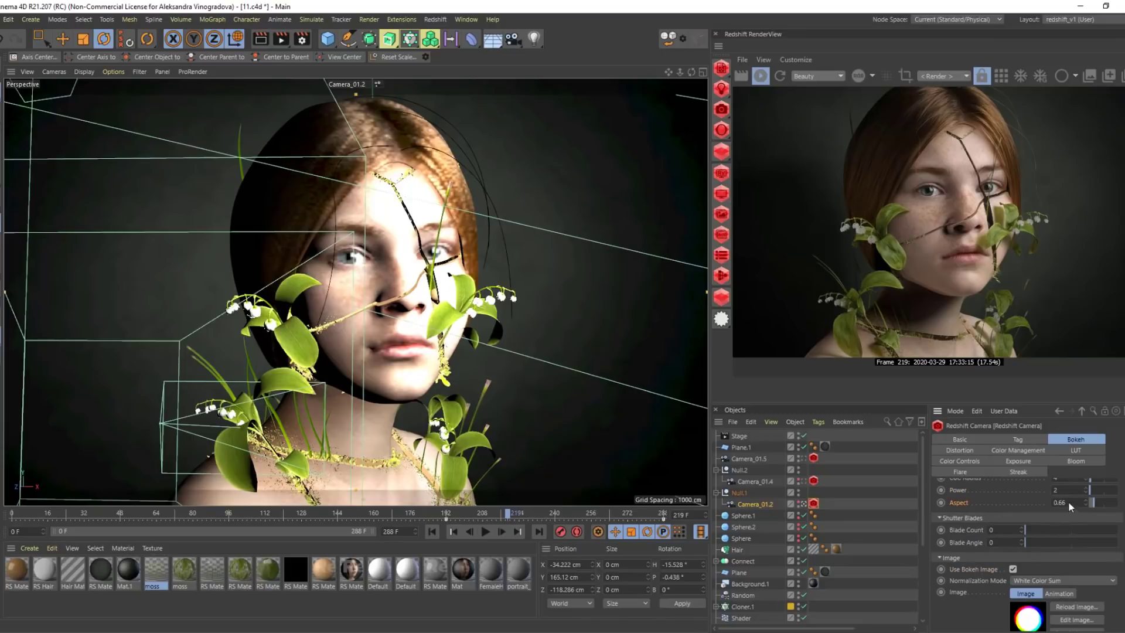
left_click(1053, 502)
key("Return")
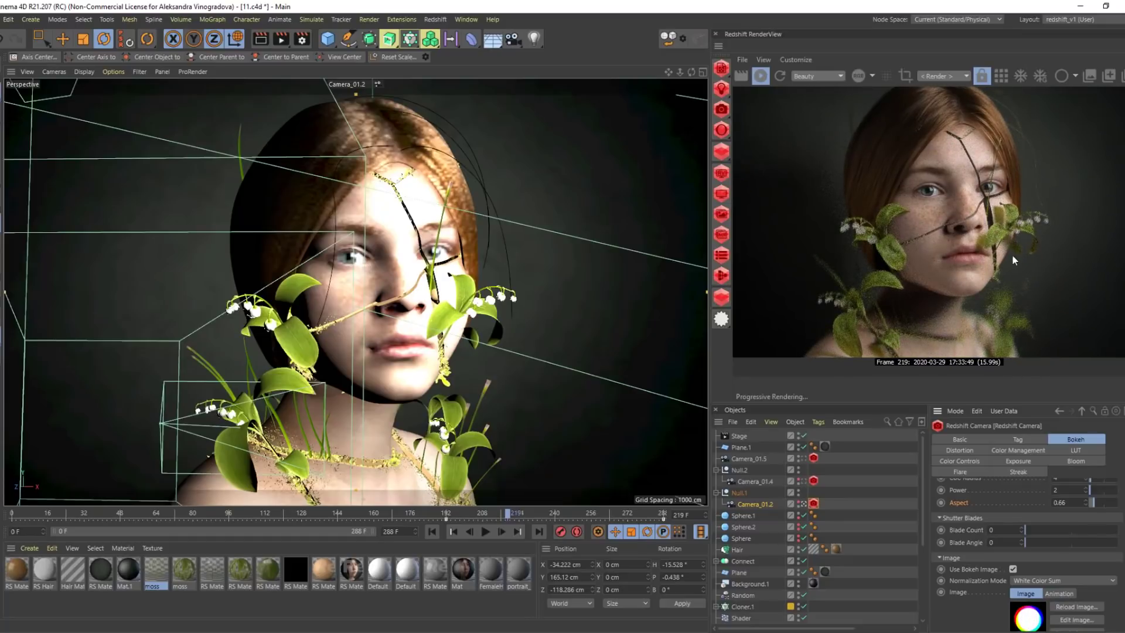
Examine the depth-of-field blur on the plants and shoulders in the render, along with the bokeh image settings
scroll(980, 317, "up", 4)
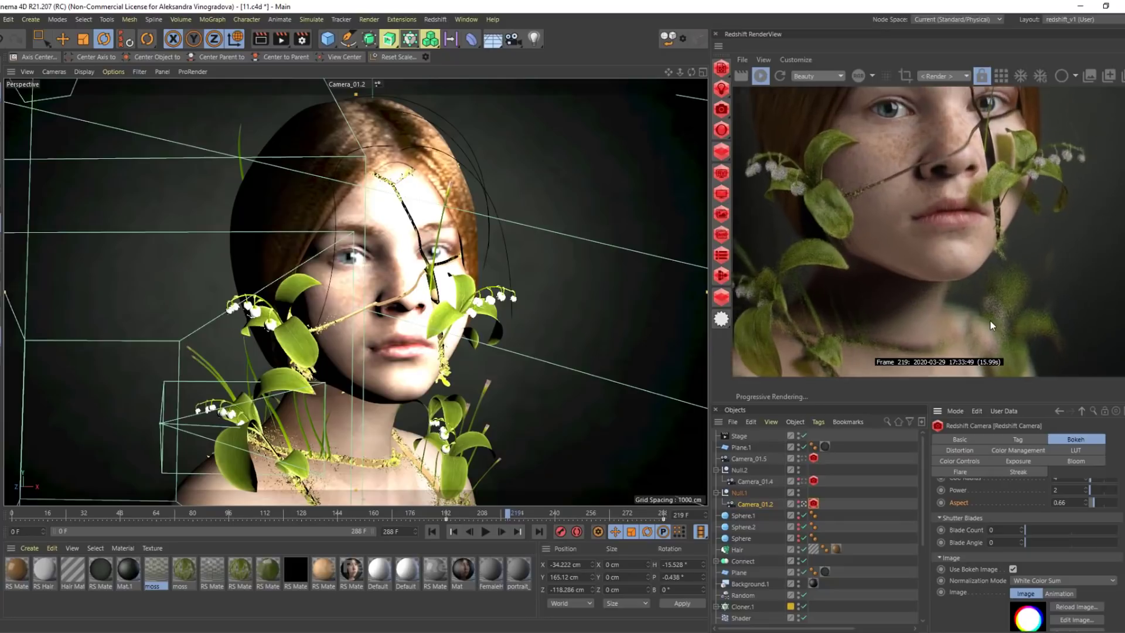
scroll(962, 313, "down", 2)
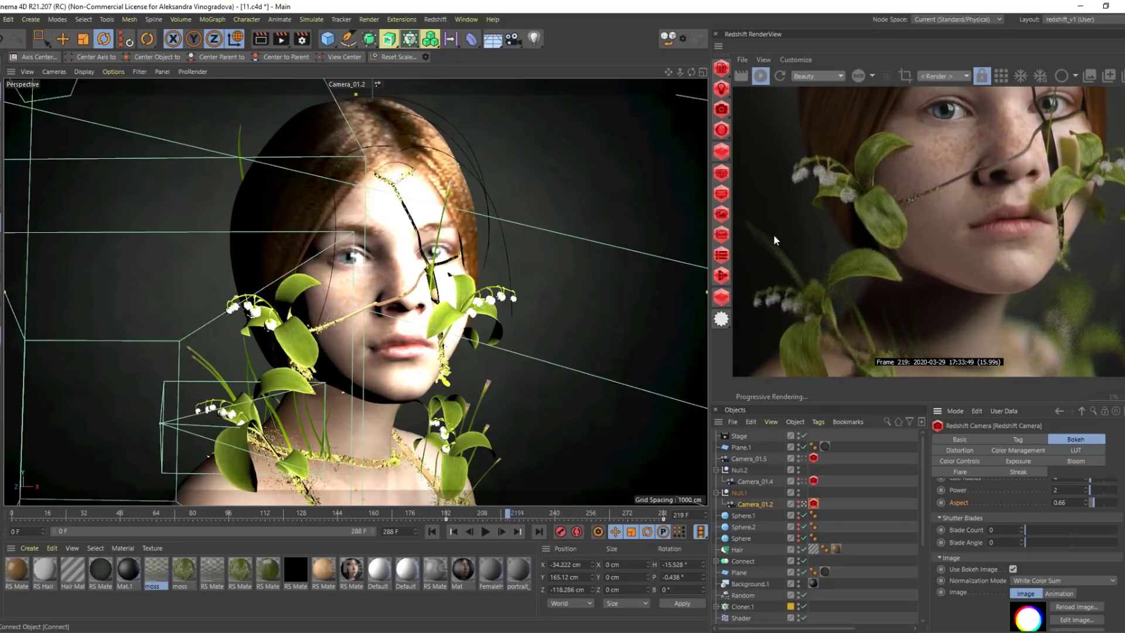
scroll(823, 253, "up", 1)
scroll(822, 254, "down", 1)
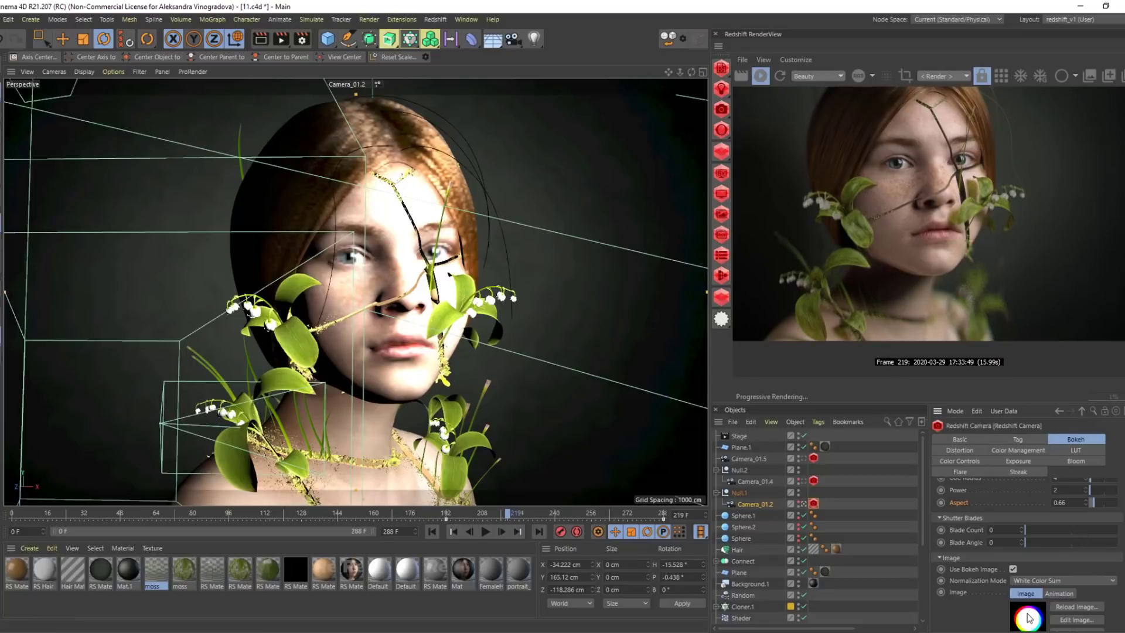
scroll(1055, 602, "down", 1)
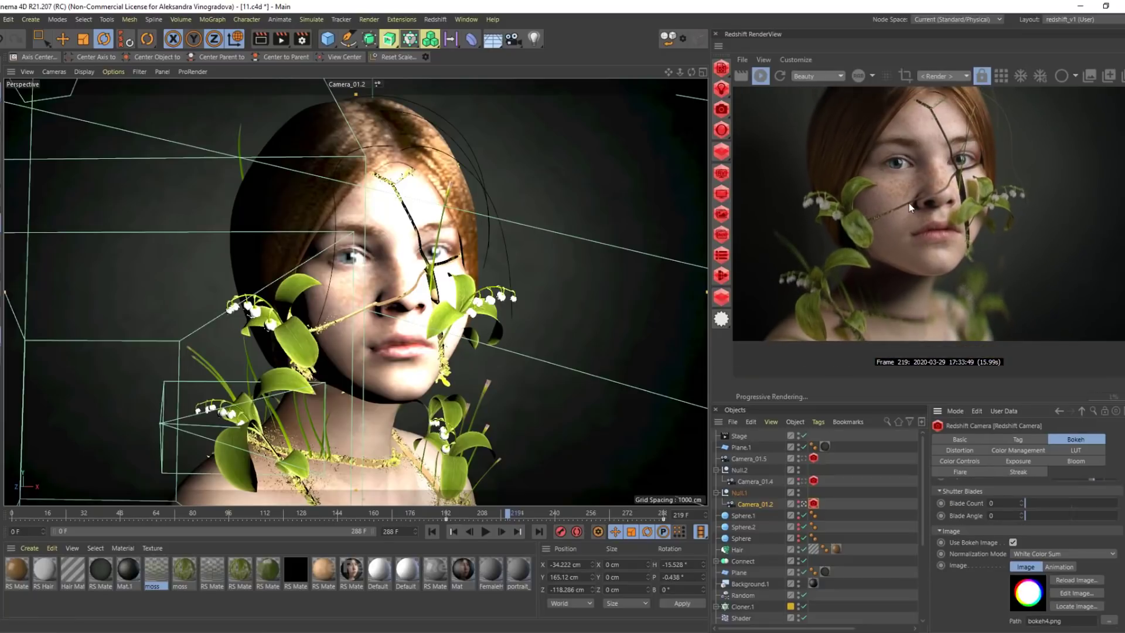
left_click_drag(919, 229, 946, 260)
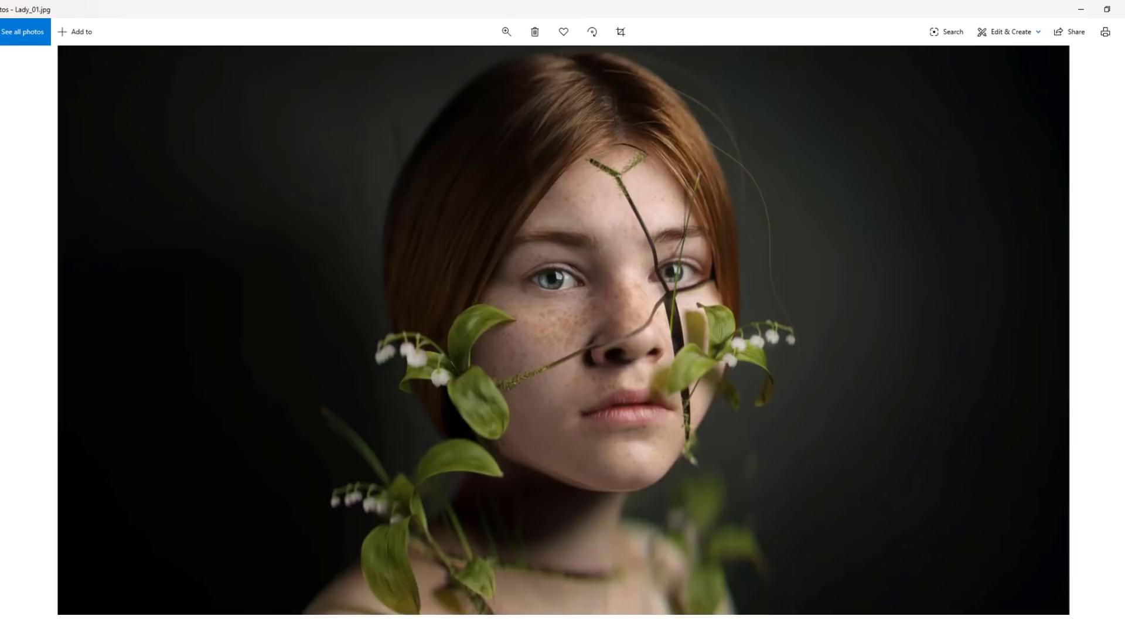
Move the Lady_01.jpg photo window away and view the contact details on the closing page of NAB_01.pdf in Acrobat
double_click(941, 5)
left_click_drag(937, 25, 1124, 77)
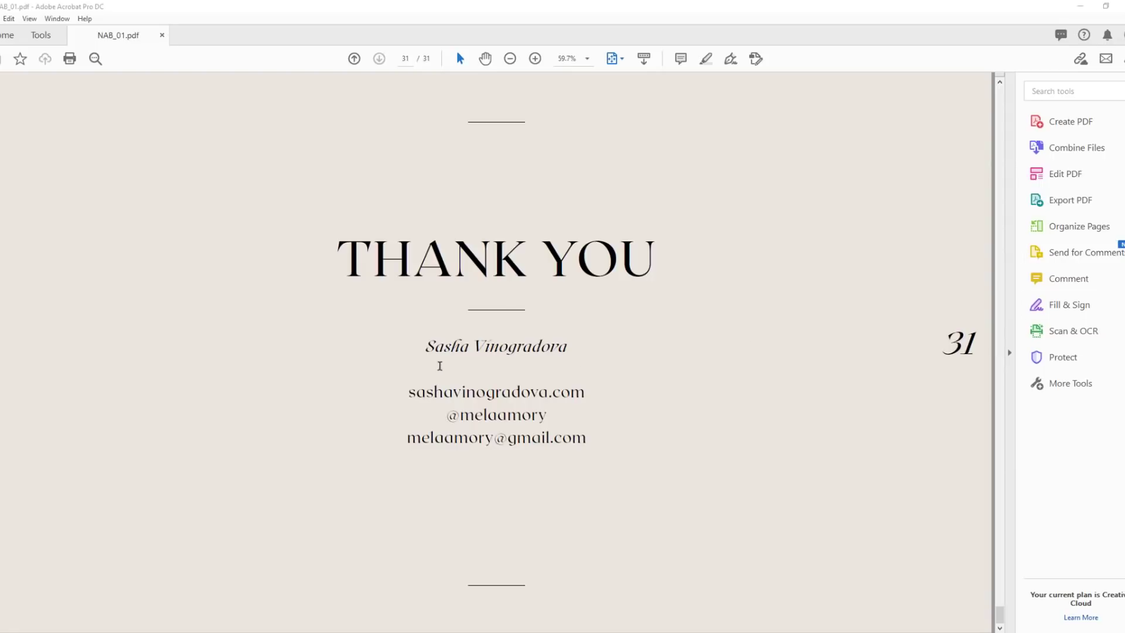
left_click_drag(394, 333, 649, 475)
left_click(627, 474)
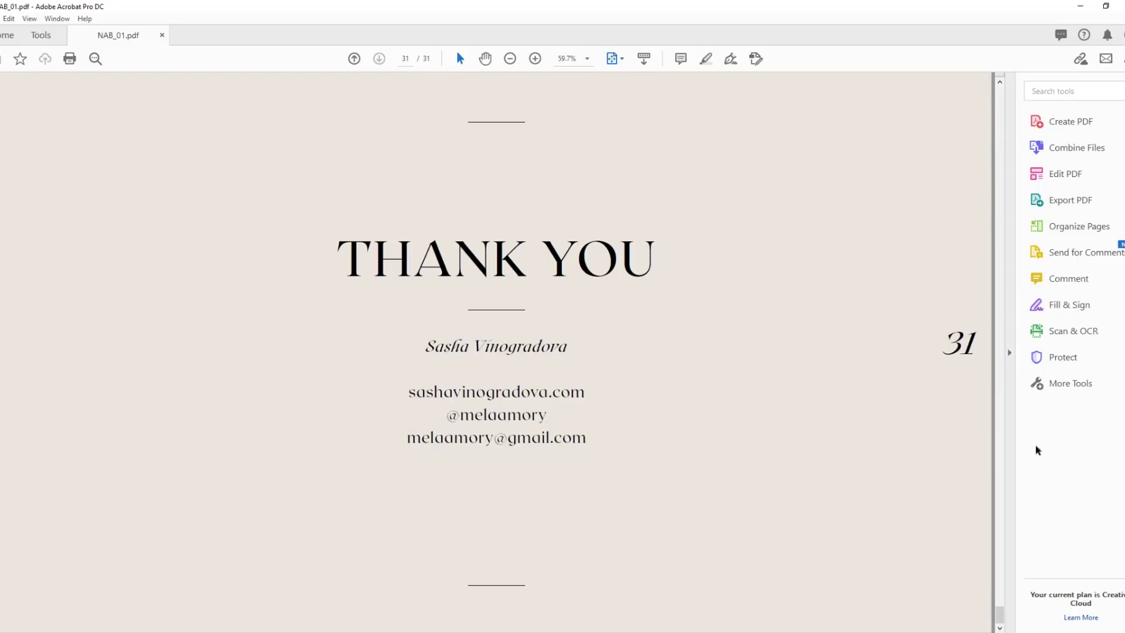